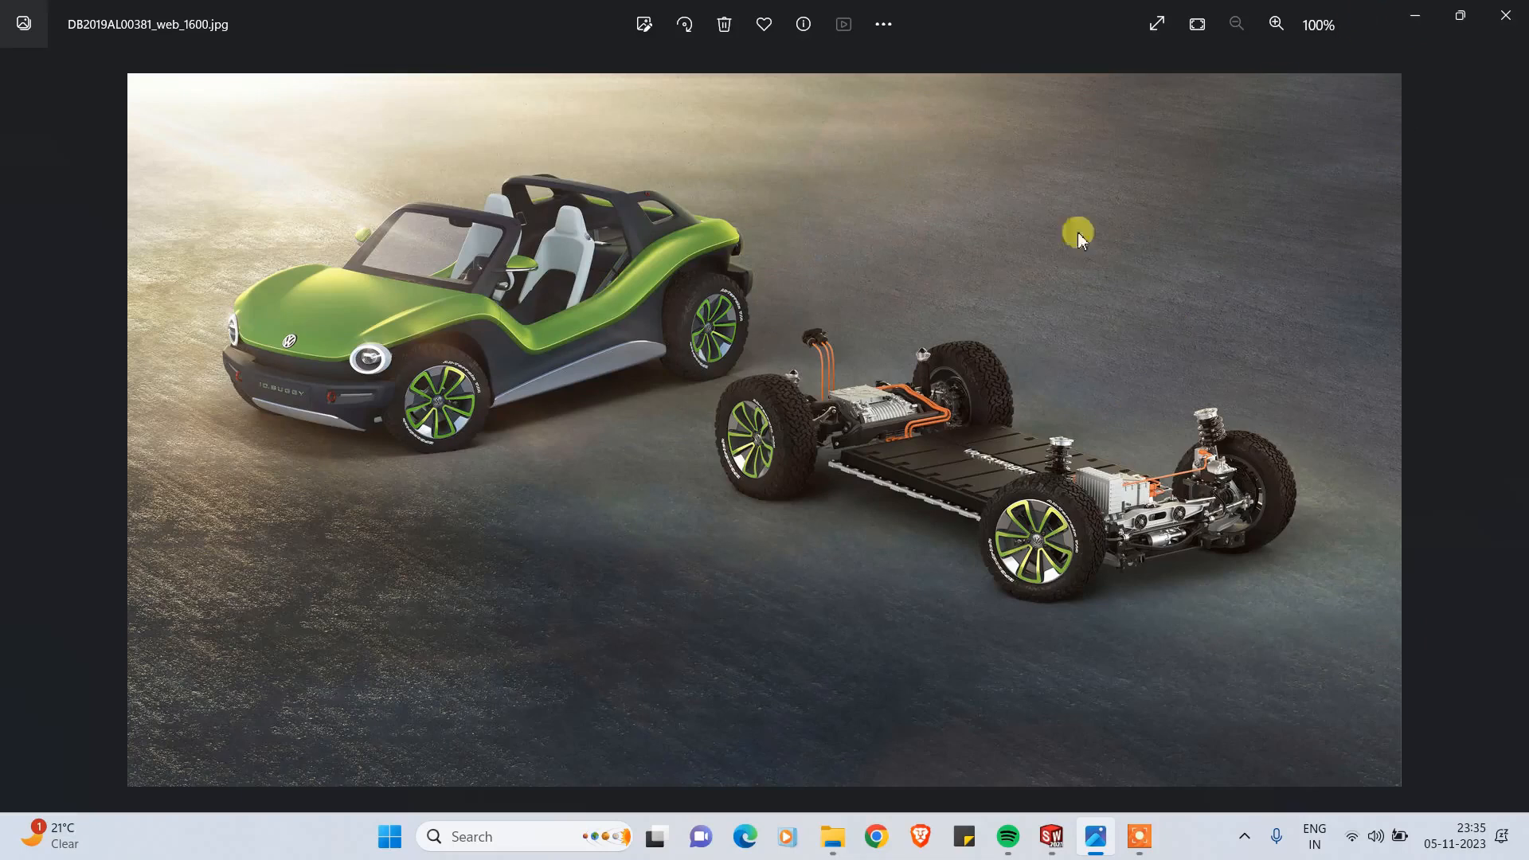
Step: Switch to SOLIDWORKS and create a new assembly document
left_click(1415, 15)
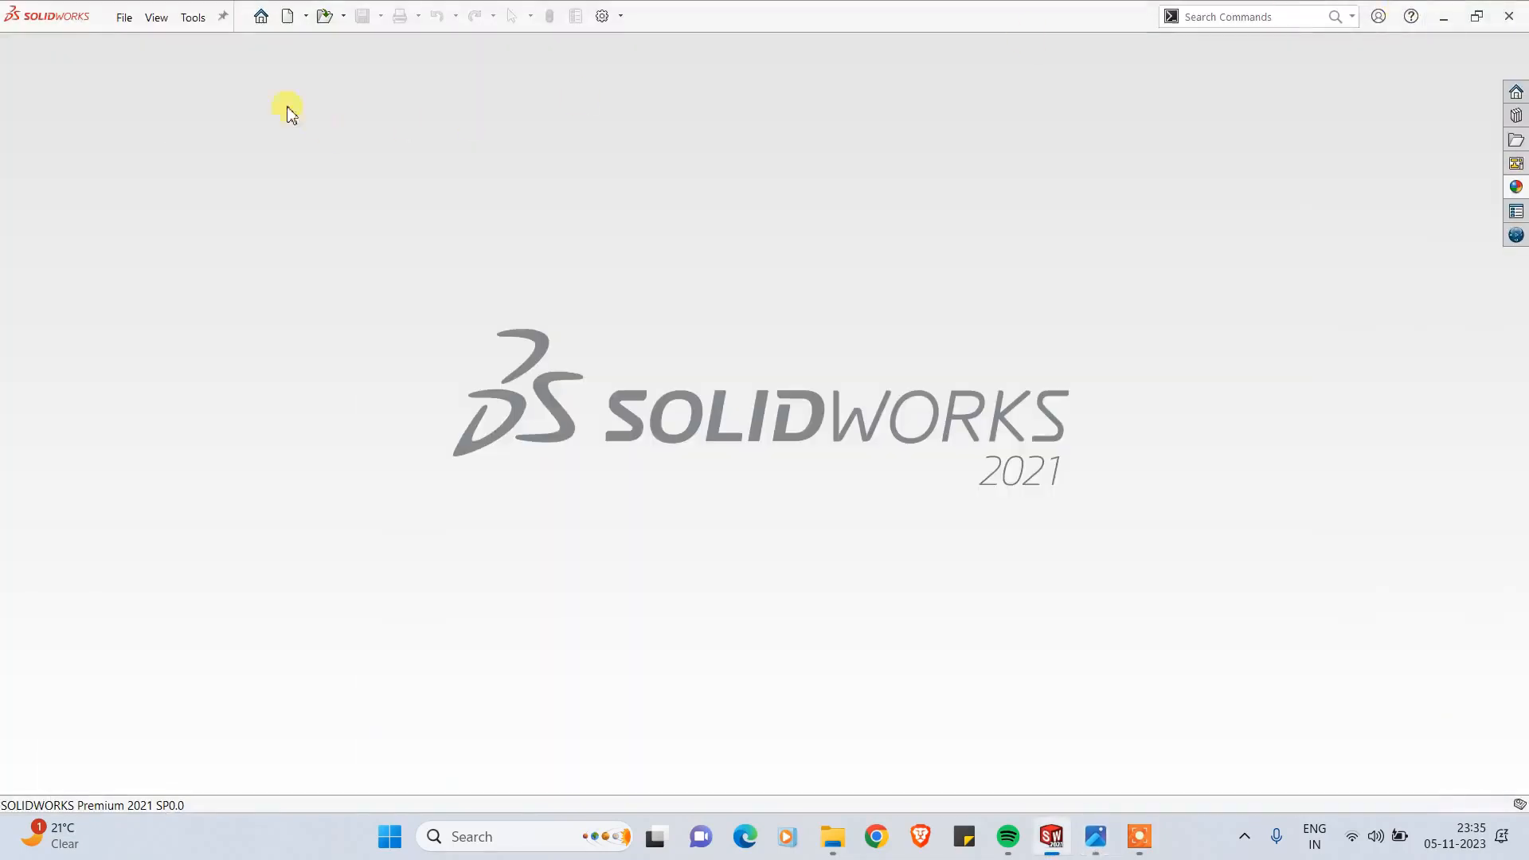
left_click(123, 18)
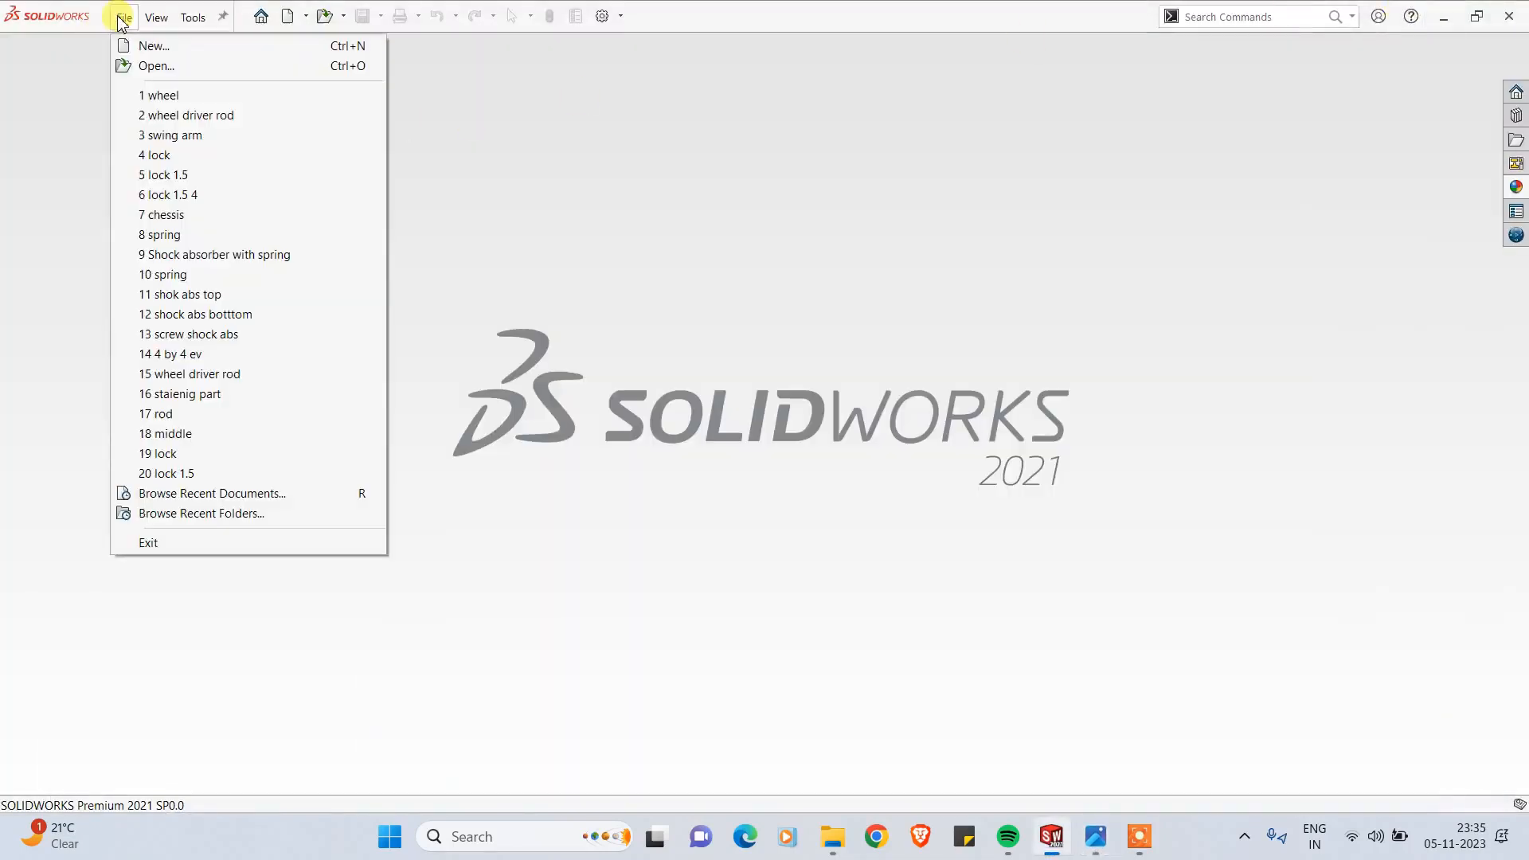
left_click(144, 48)
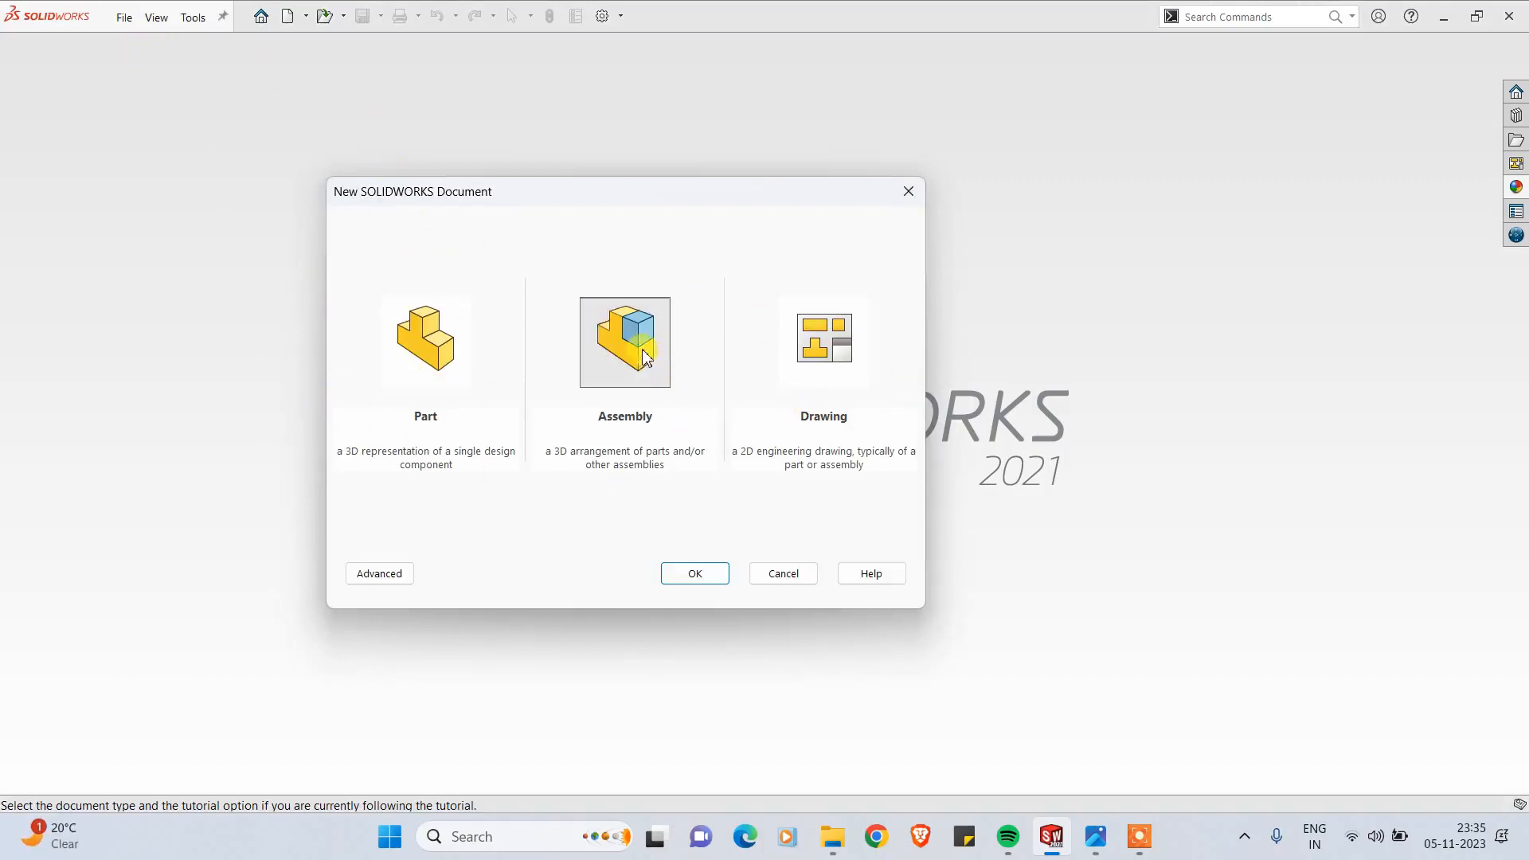
left_click(692, 575)
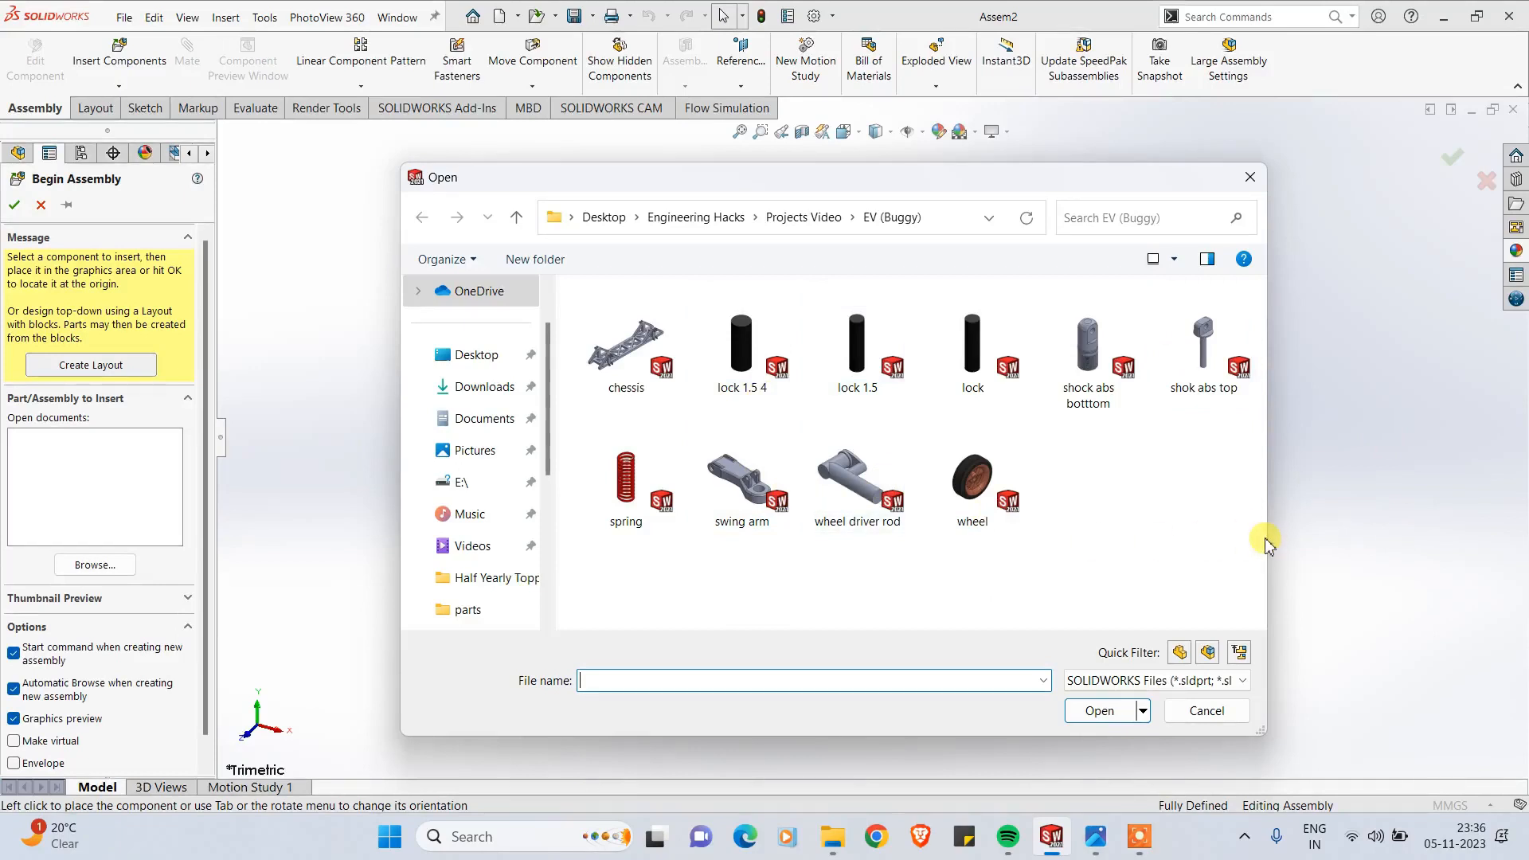
Step: Load all ten part files from the EV (Buggy) folder and place the chassis and three lock pins in the assembly
left_click_drag(1244, 559, 608, 314)
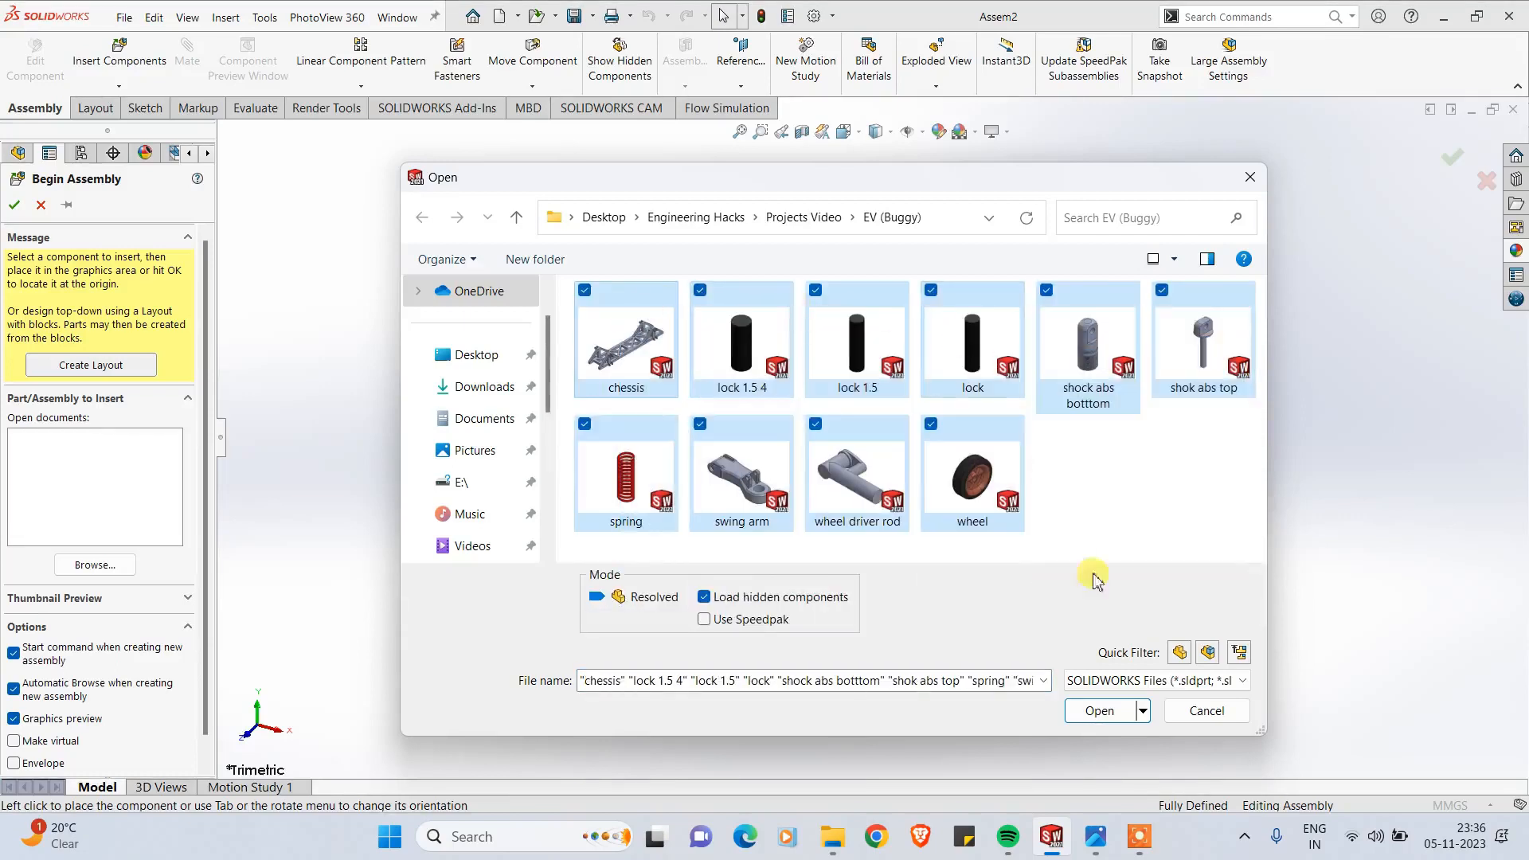
left_click(1098, 711)
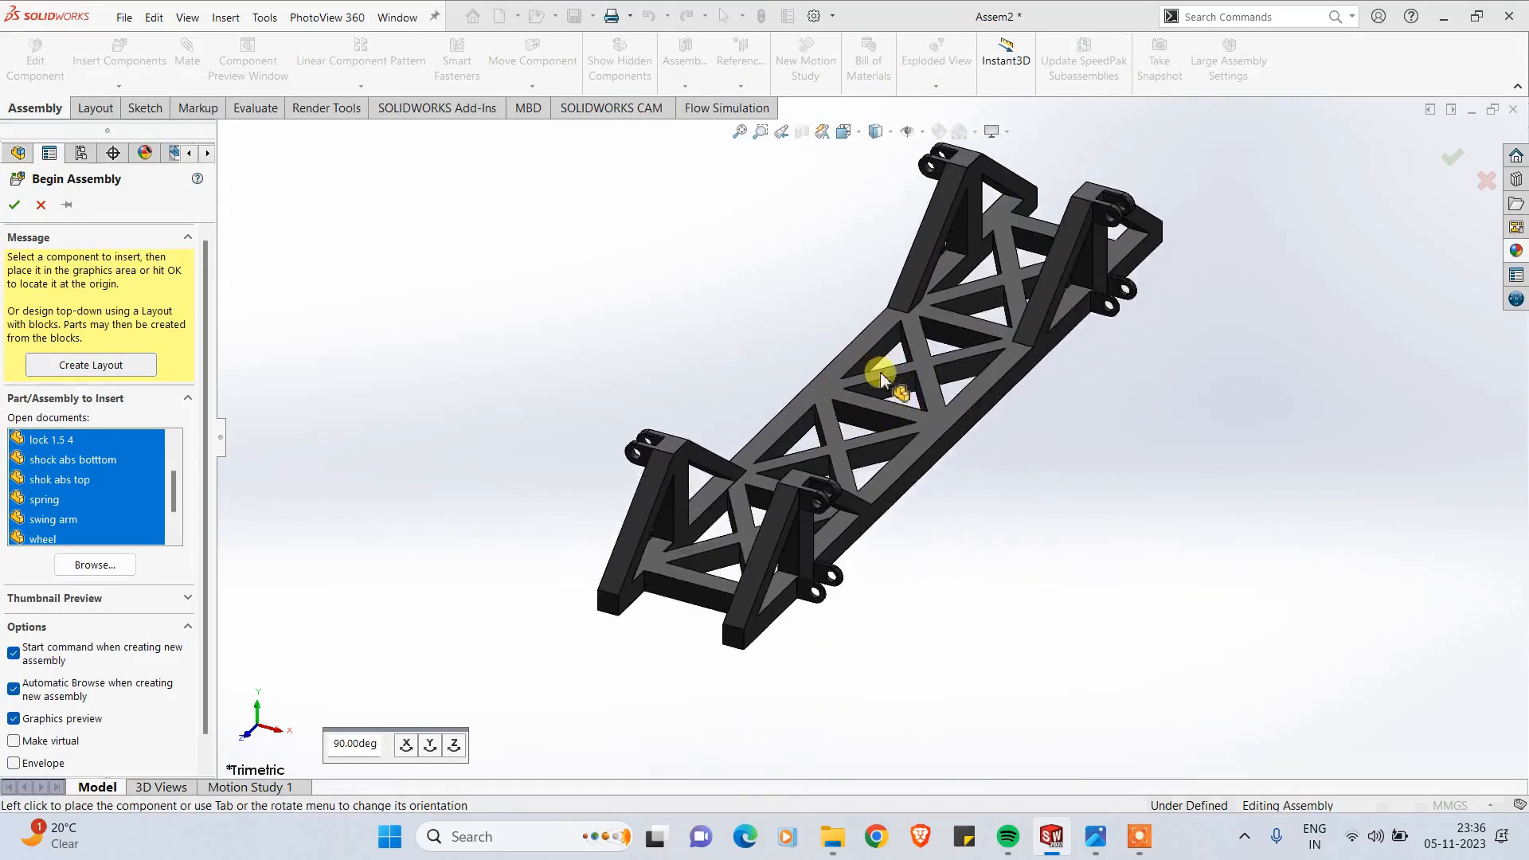
left_click(883, 374)
left_click(972, 480)
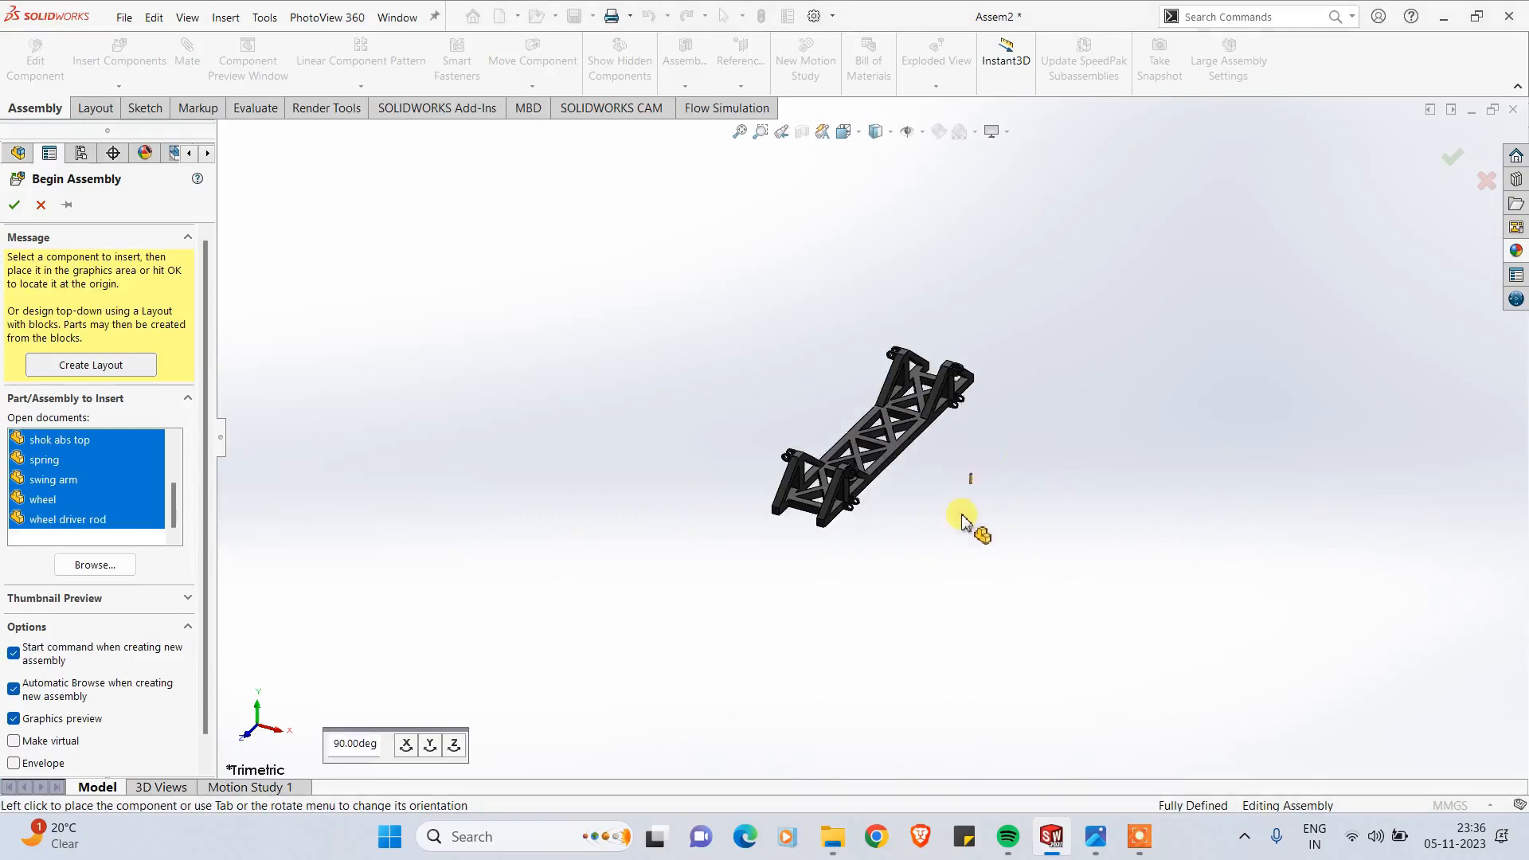
left_click(920, 531)
left_click(879, 576)
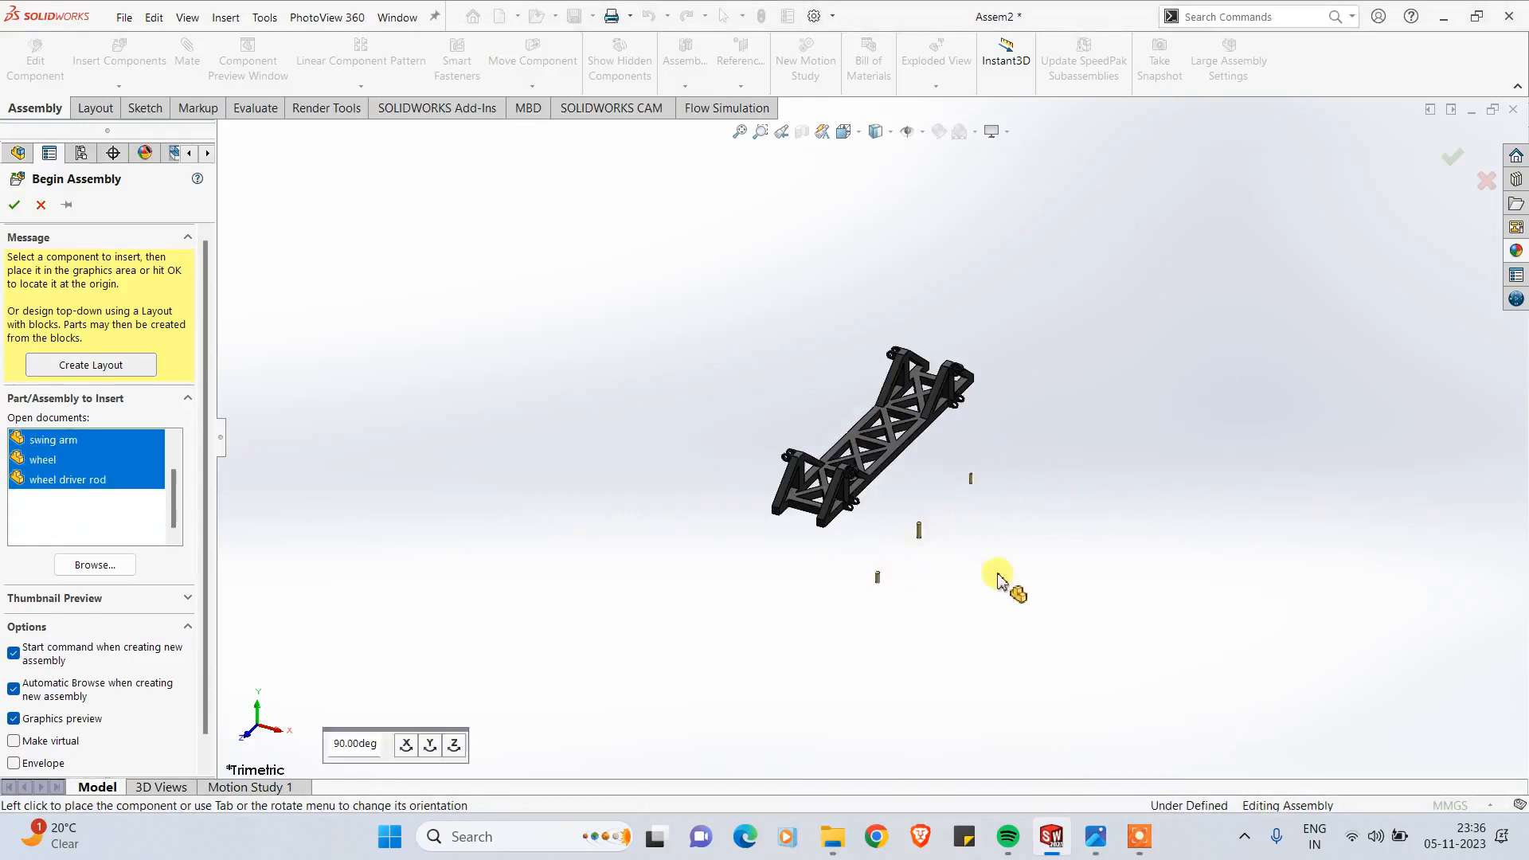
Step: Place the shock absorber bottom and top, spring, swing arm, wheel and wheel driver rod around the chassis
left_click(1003, 563)
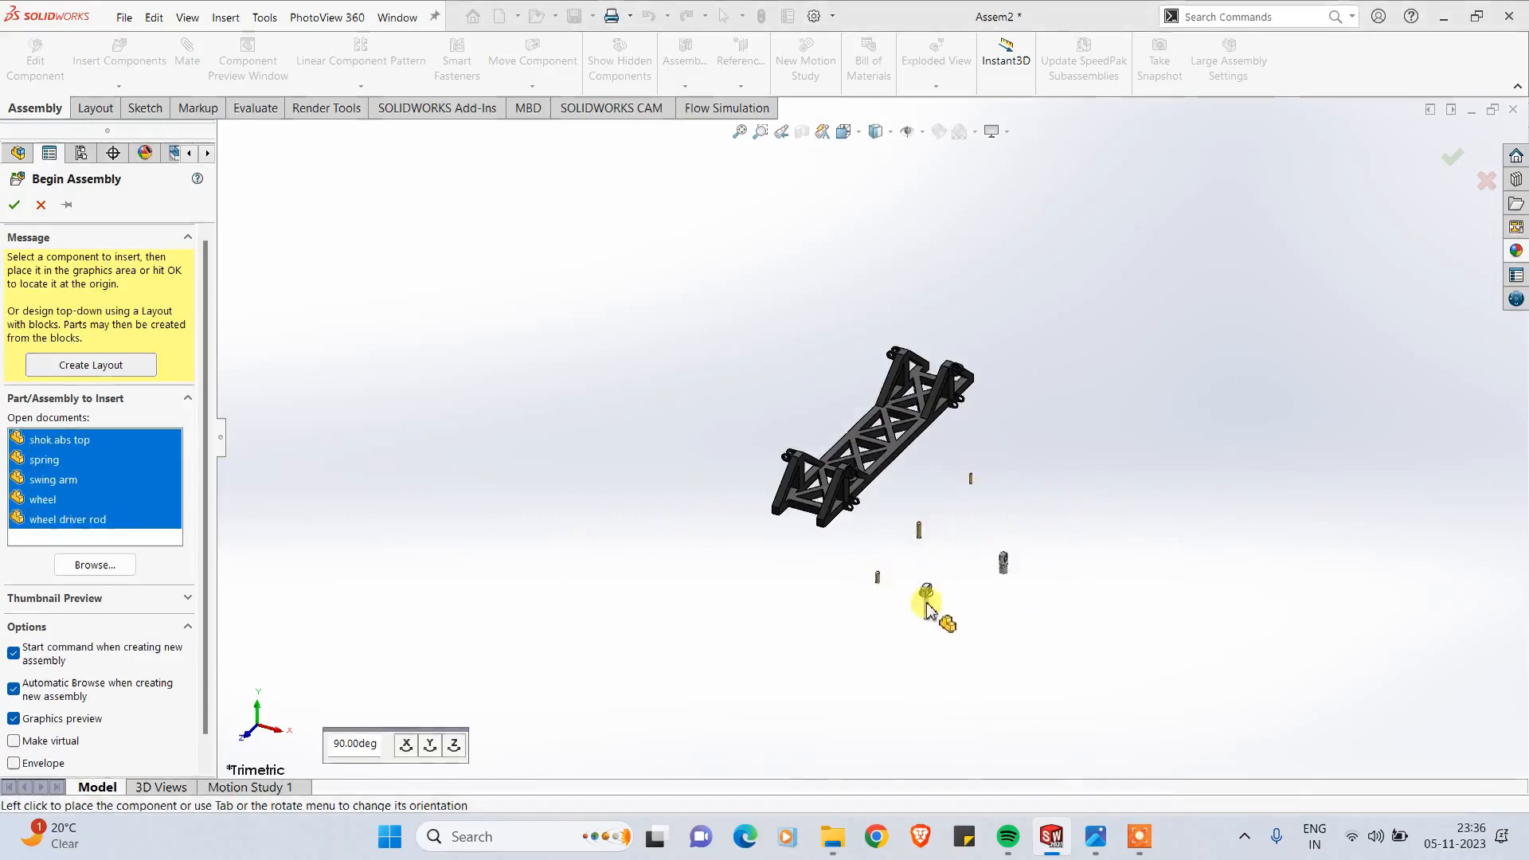
left_click(923, 601)
left_click(1004, 499)
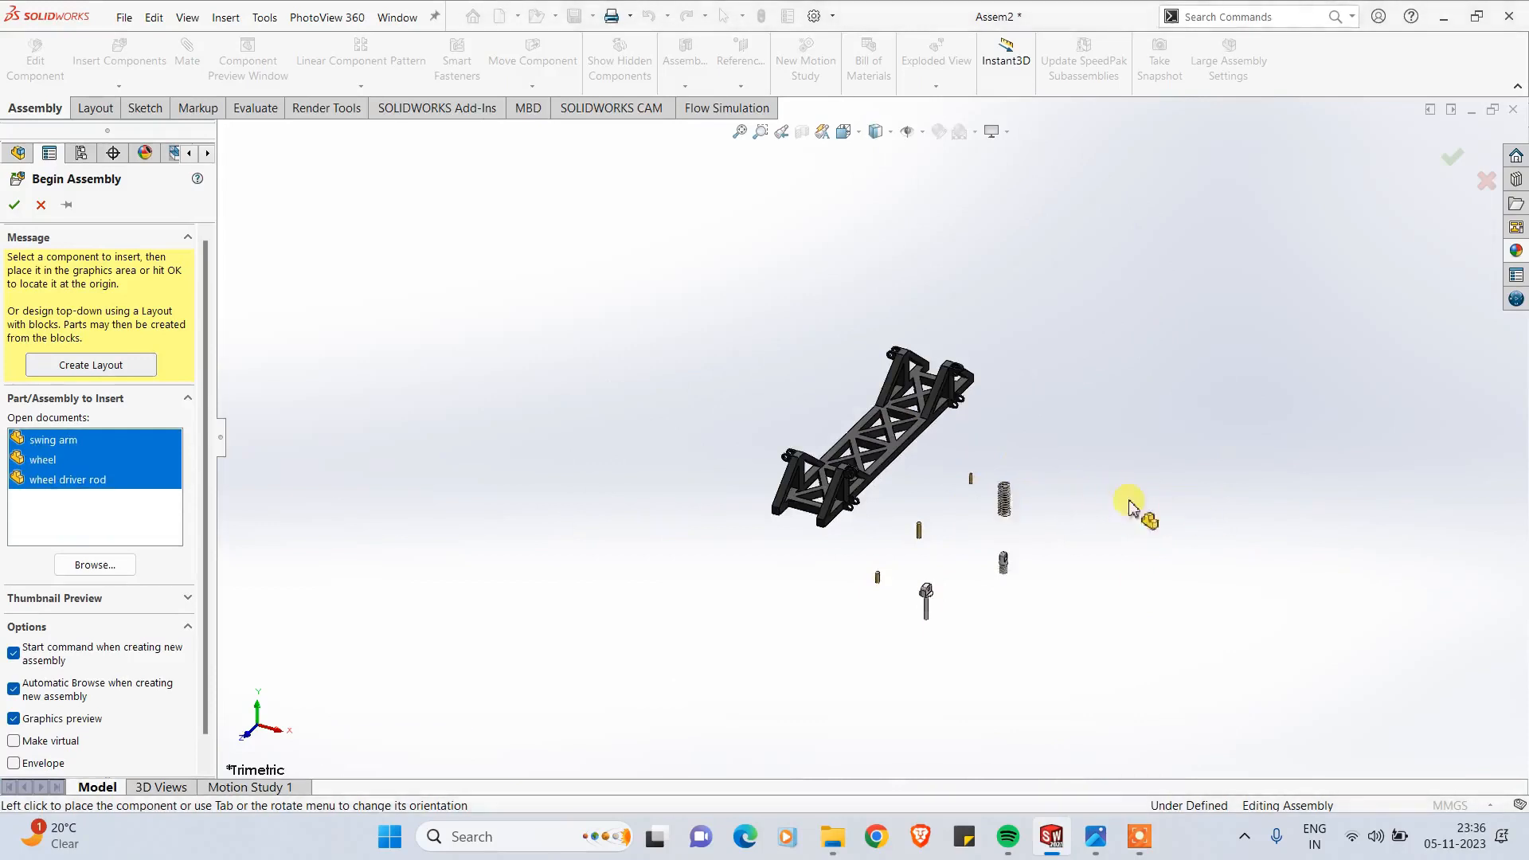
left_click(1043, 548)
left_click(1003, 623)
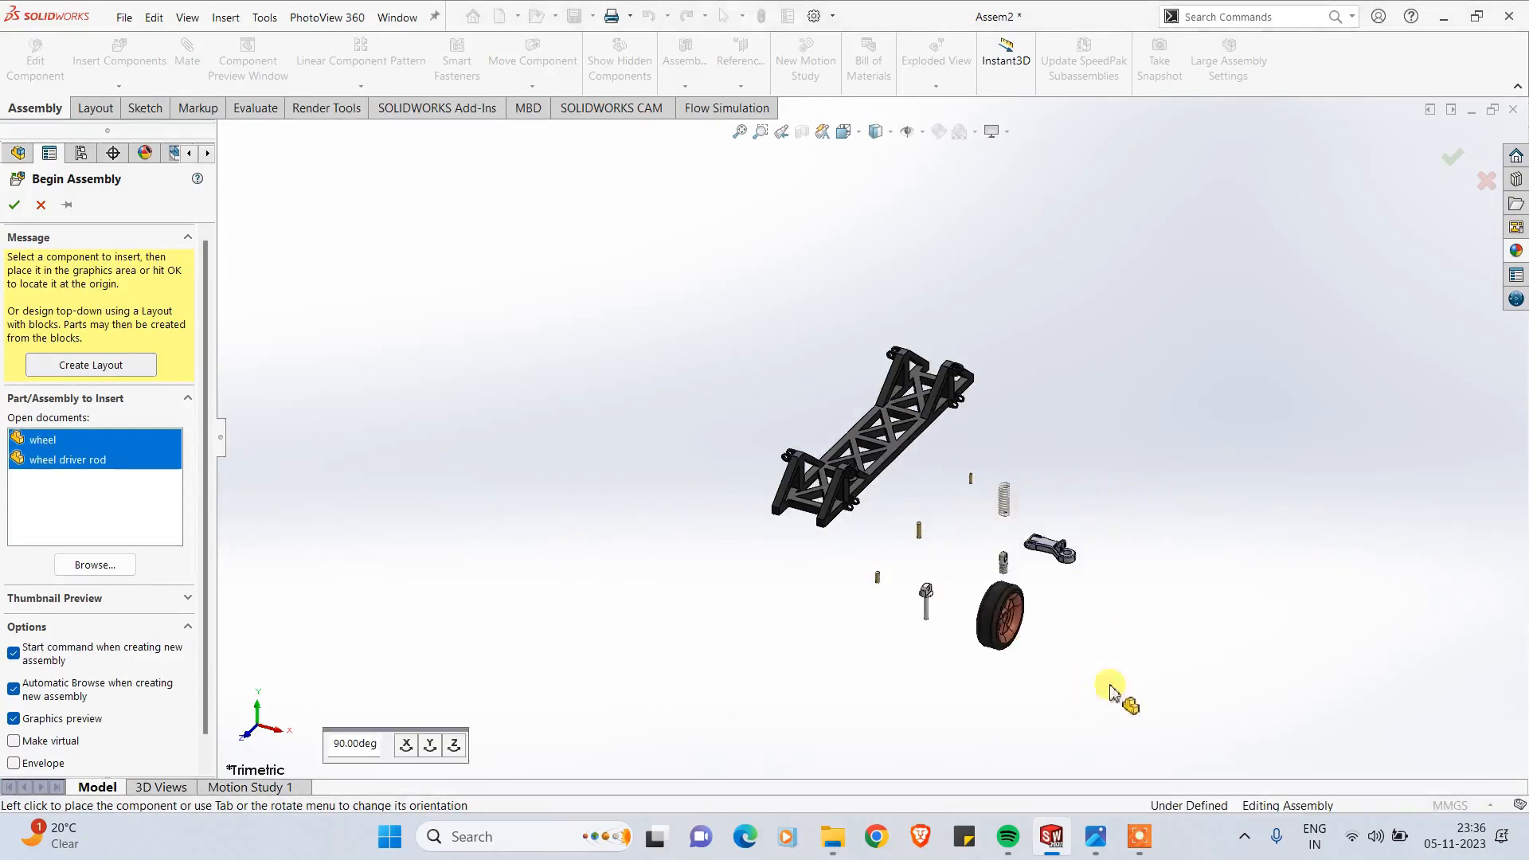
left_click(1113, 685)
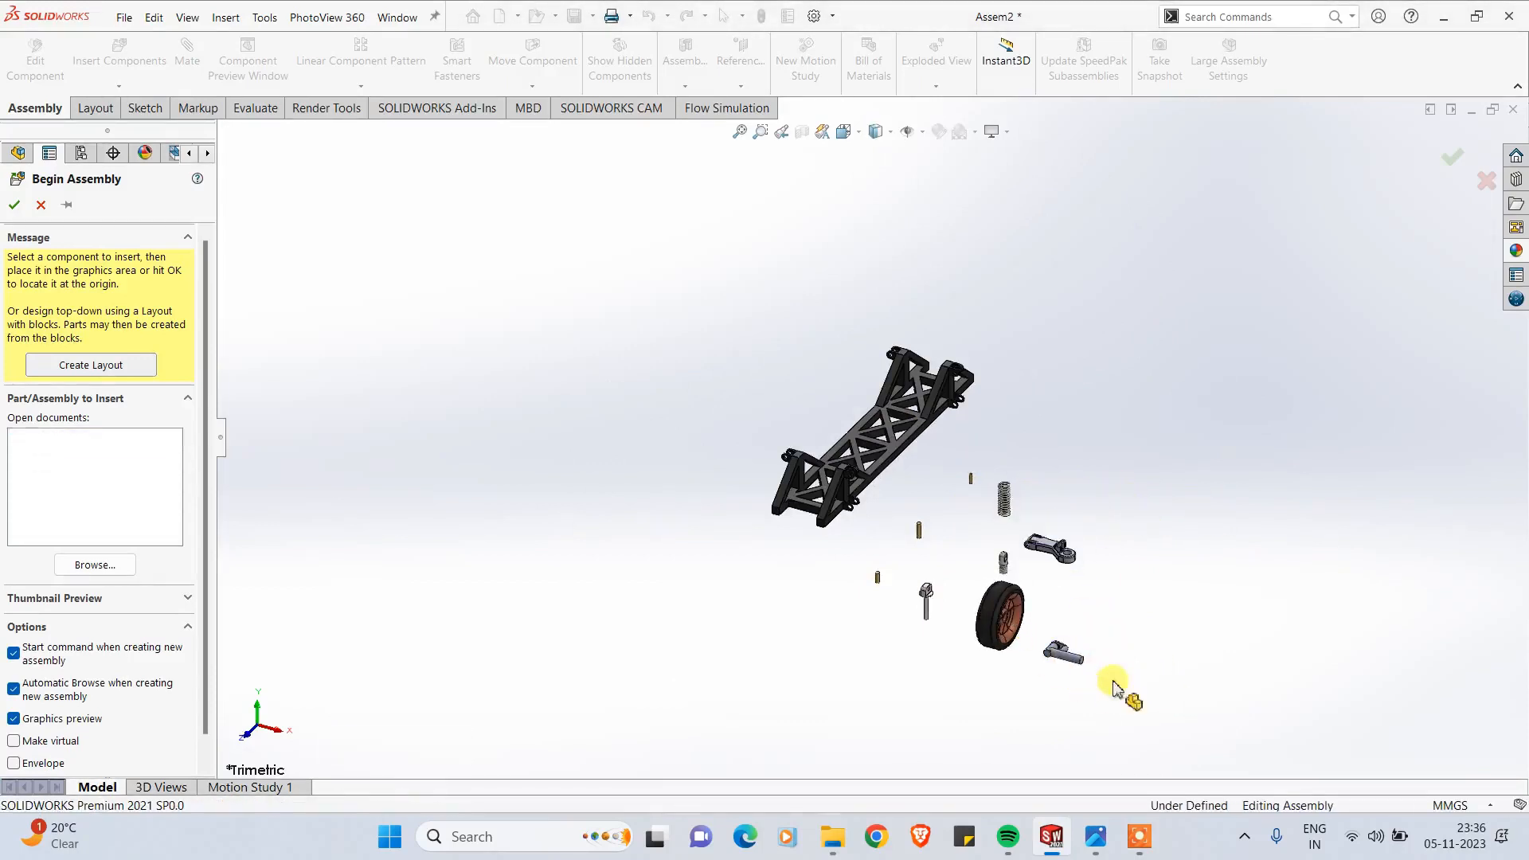
middle_click_drag(1034, 570, 542, 613)
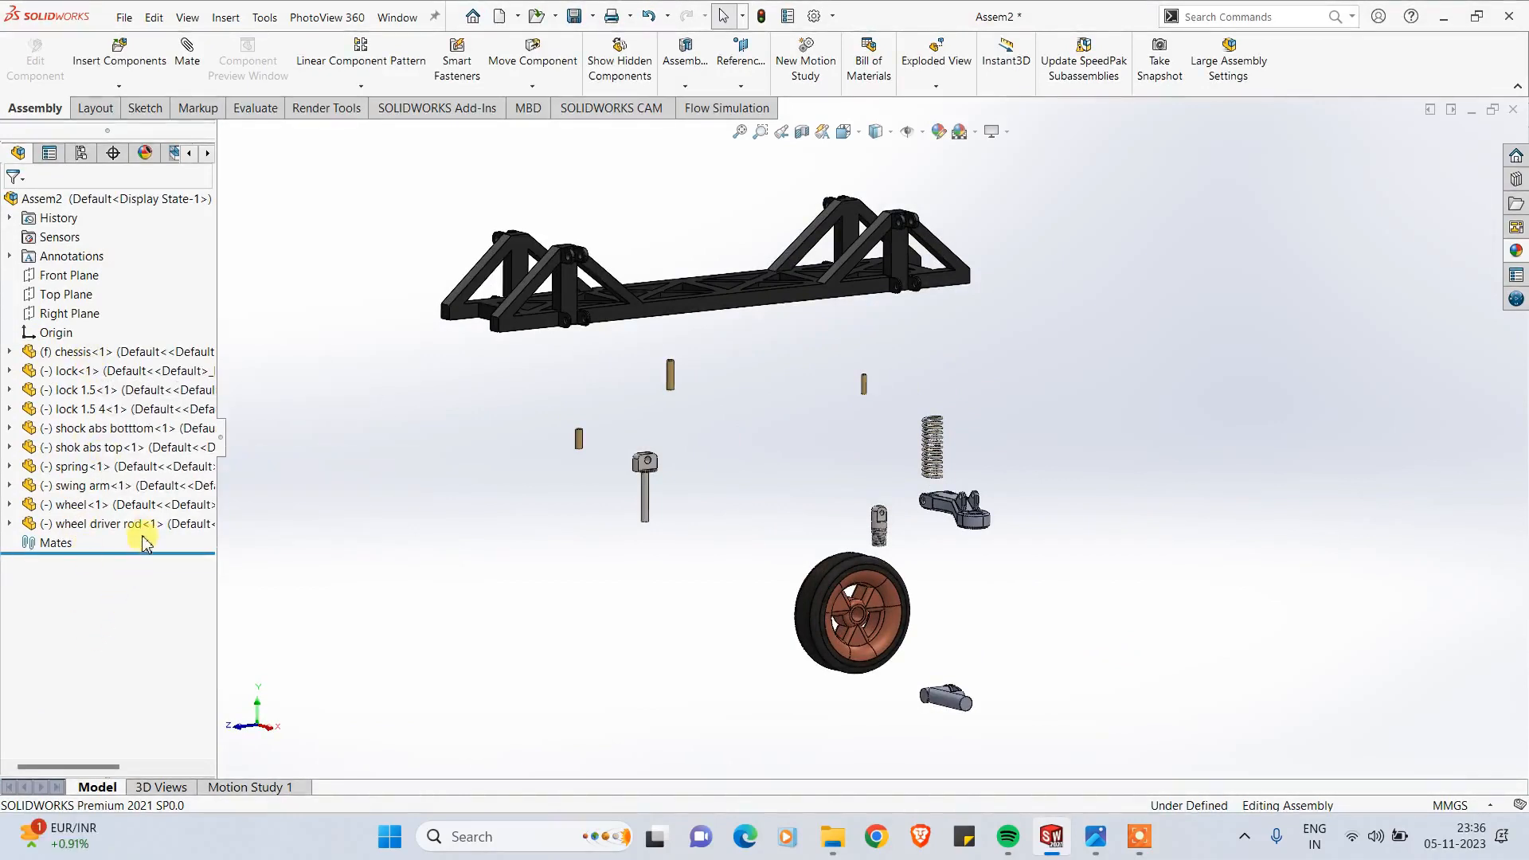
middle_click_drag(235, 572, 341, 640)
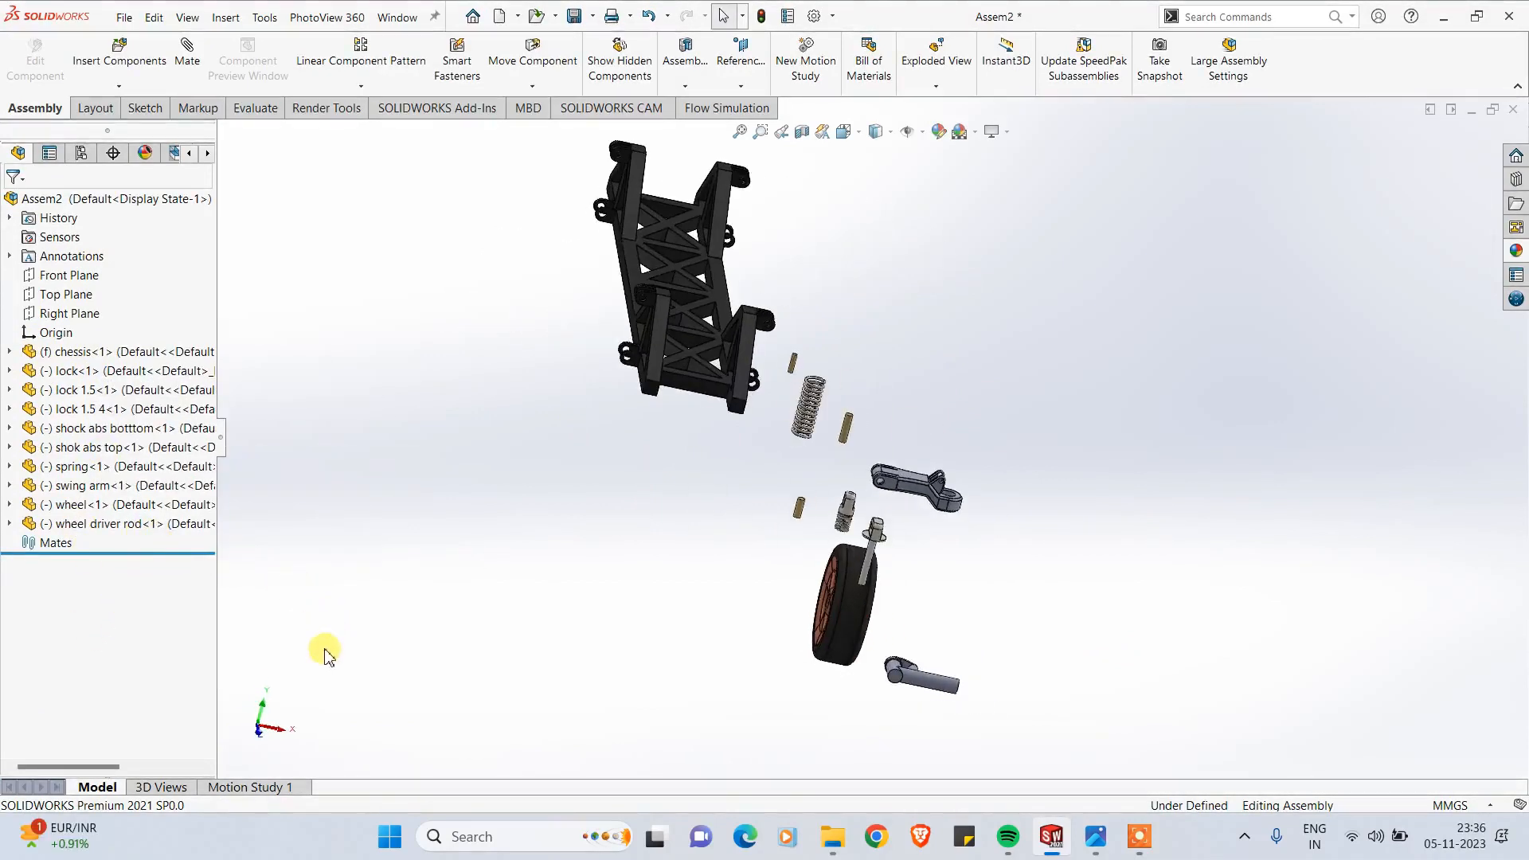
left_click(64, 351)
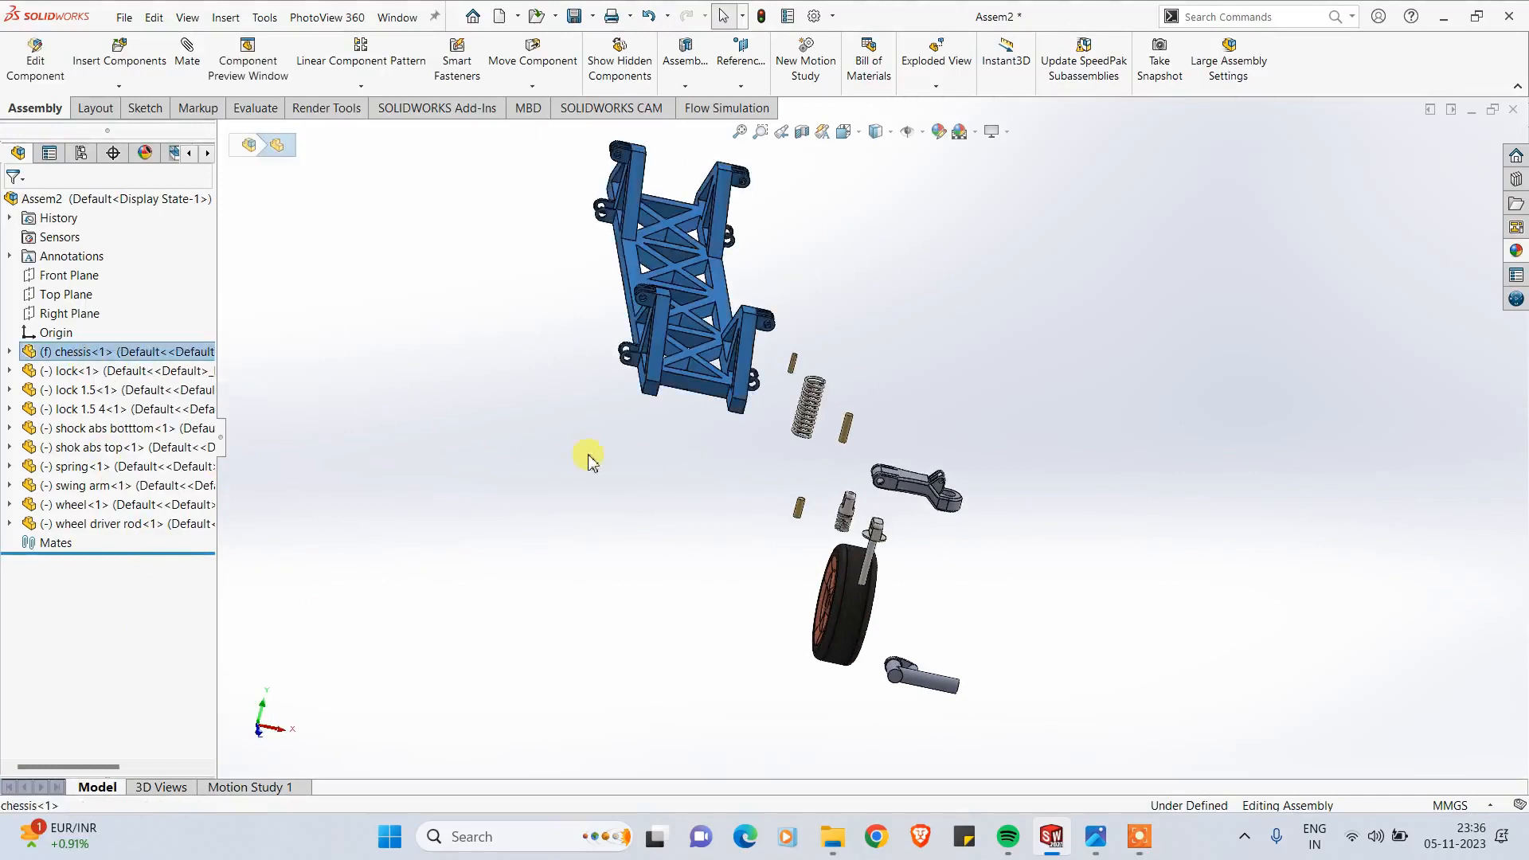
middle_click_drag(588, 455, 510, 406)
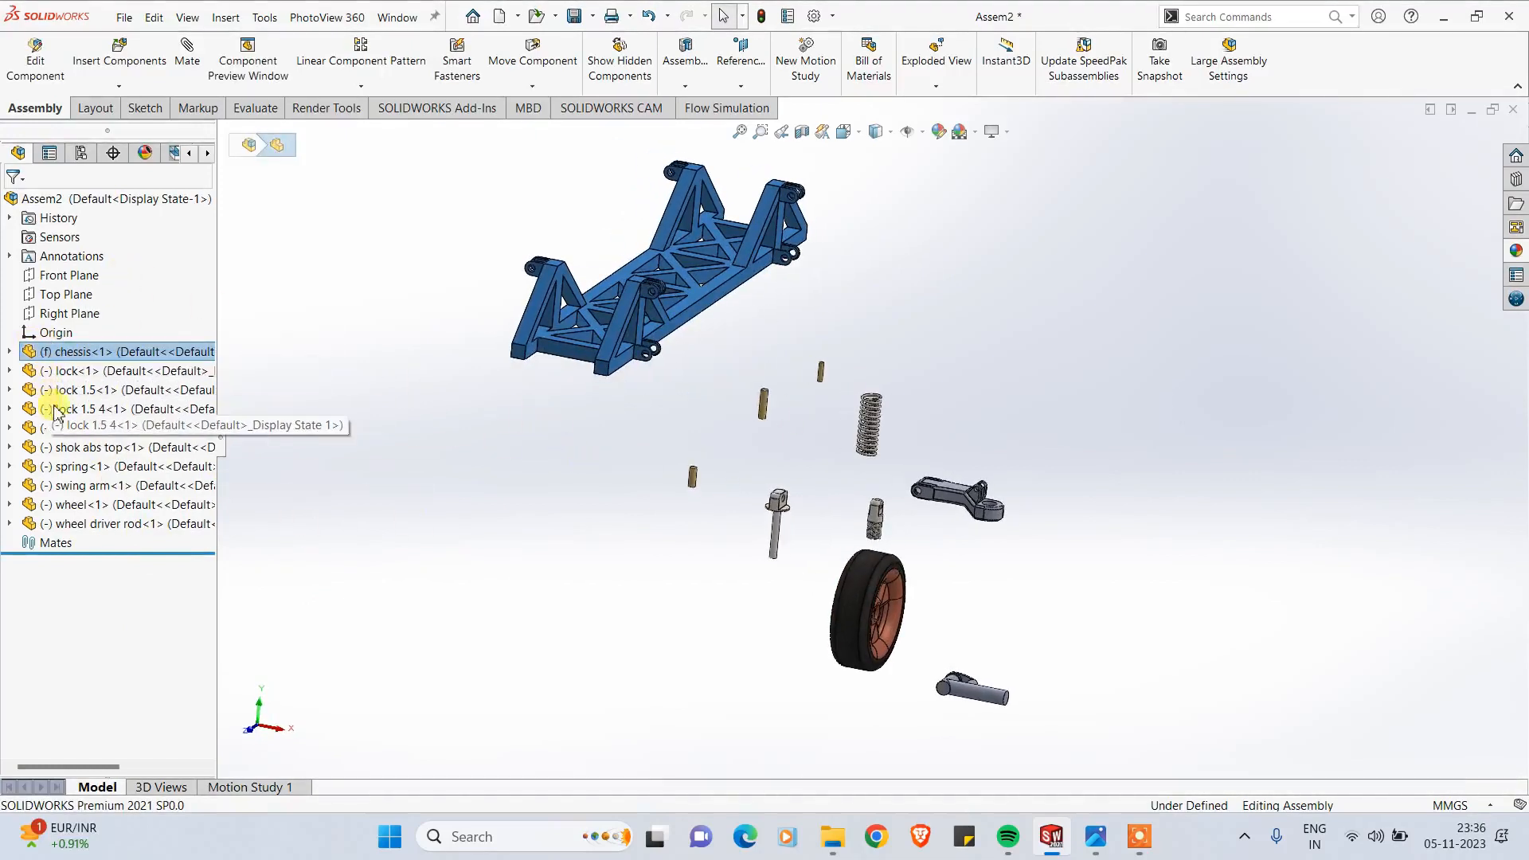
left_click(782, 338)
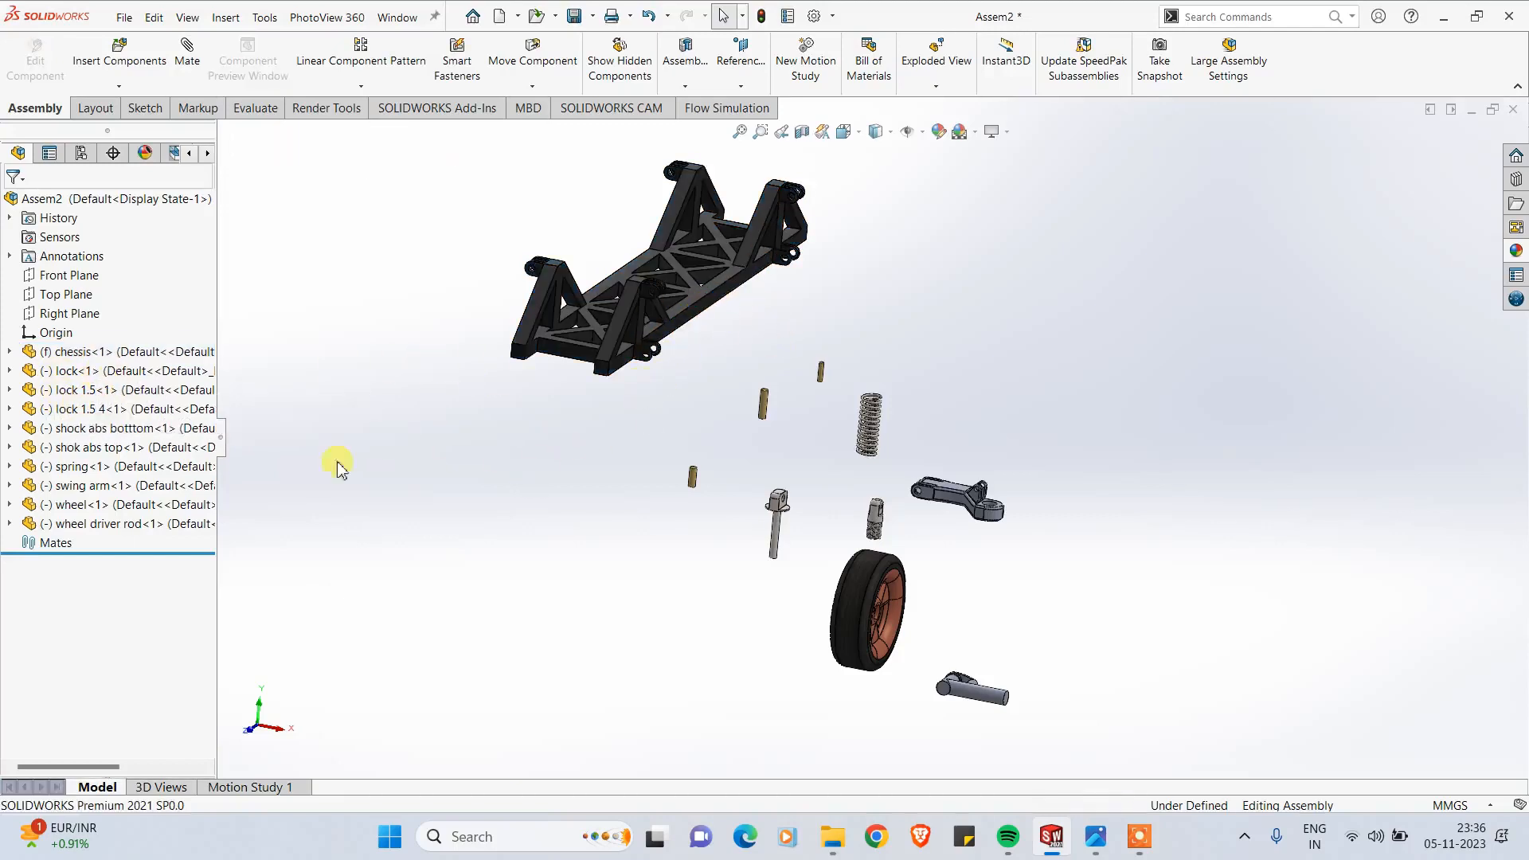
Step: Move the spring and the swing arm to separate free spots beside the chassis
left_click(869, 423)
left_click_drag(870, 424, 1000, 391)
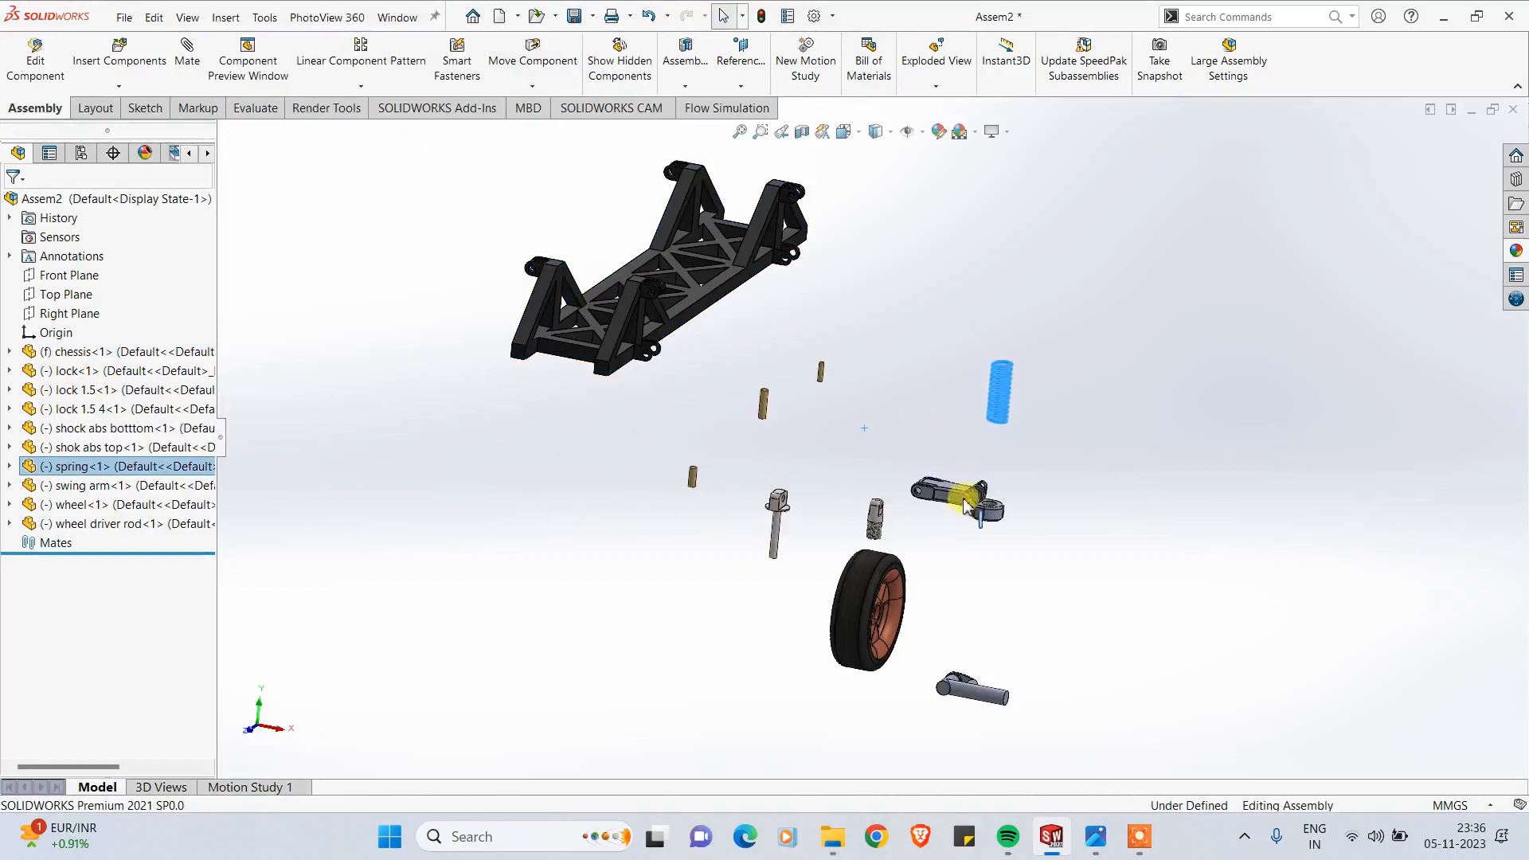
left_click_drag(961, 499, 925, 480)
left_click(995, 562)
Step: Add a concentric mate between the hole in the chassis's lower corner lug and the swing arm's pivot hole
scroll(865, 475, "up", 3)
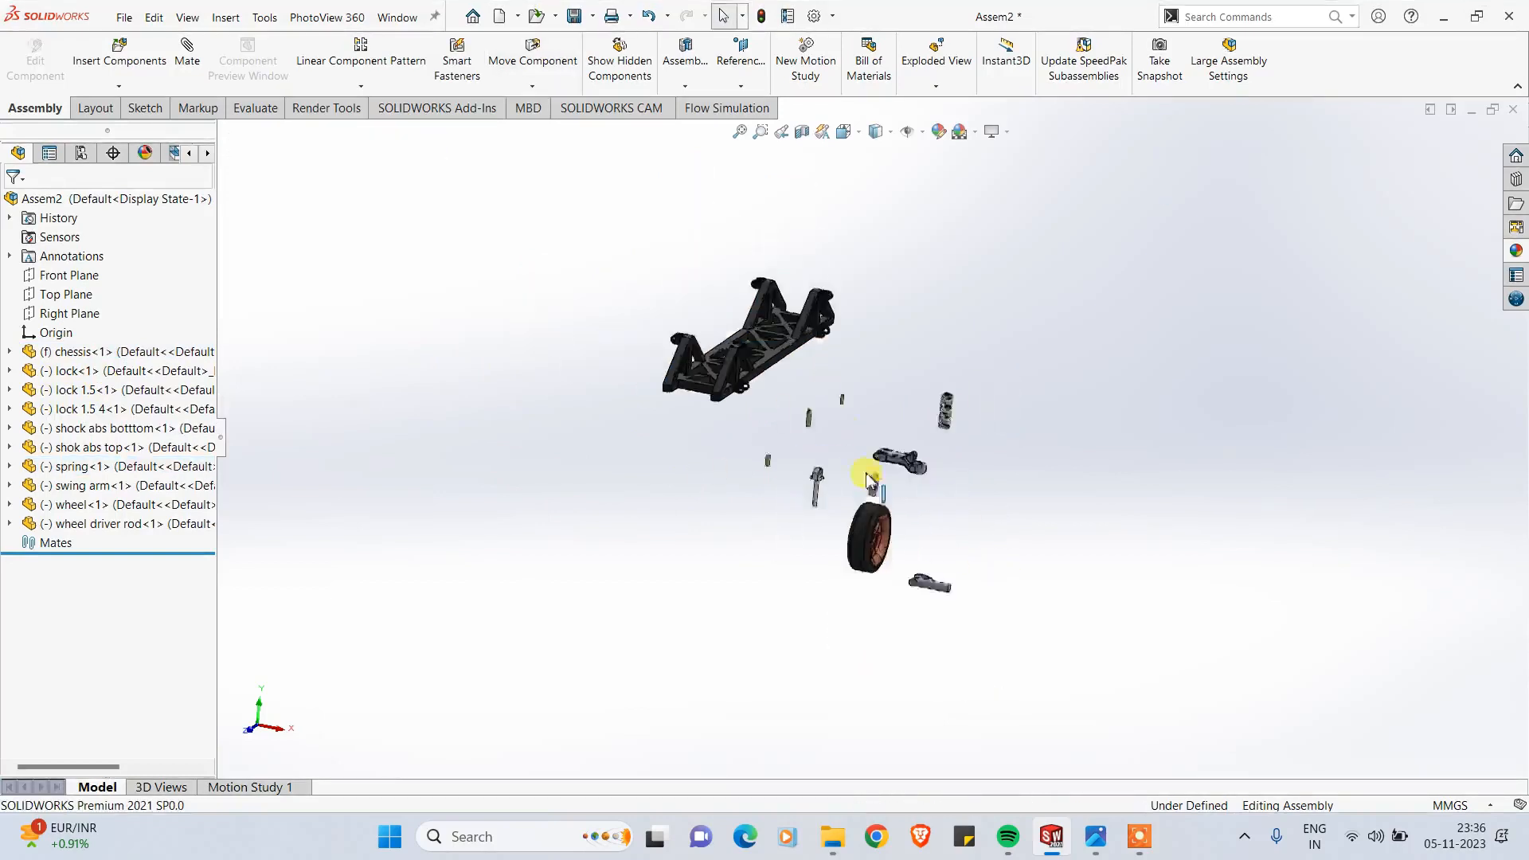
scroll(832, 422, "down", 2)
middle_click_drag(870, 550, 742, 376)
scroll(774, 454, "down", 2)
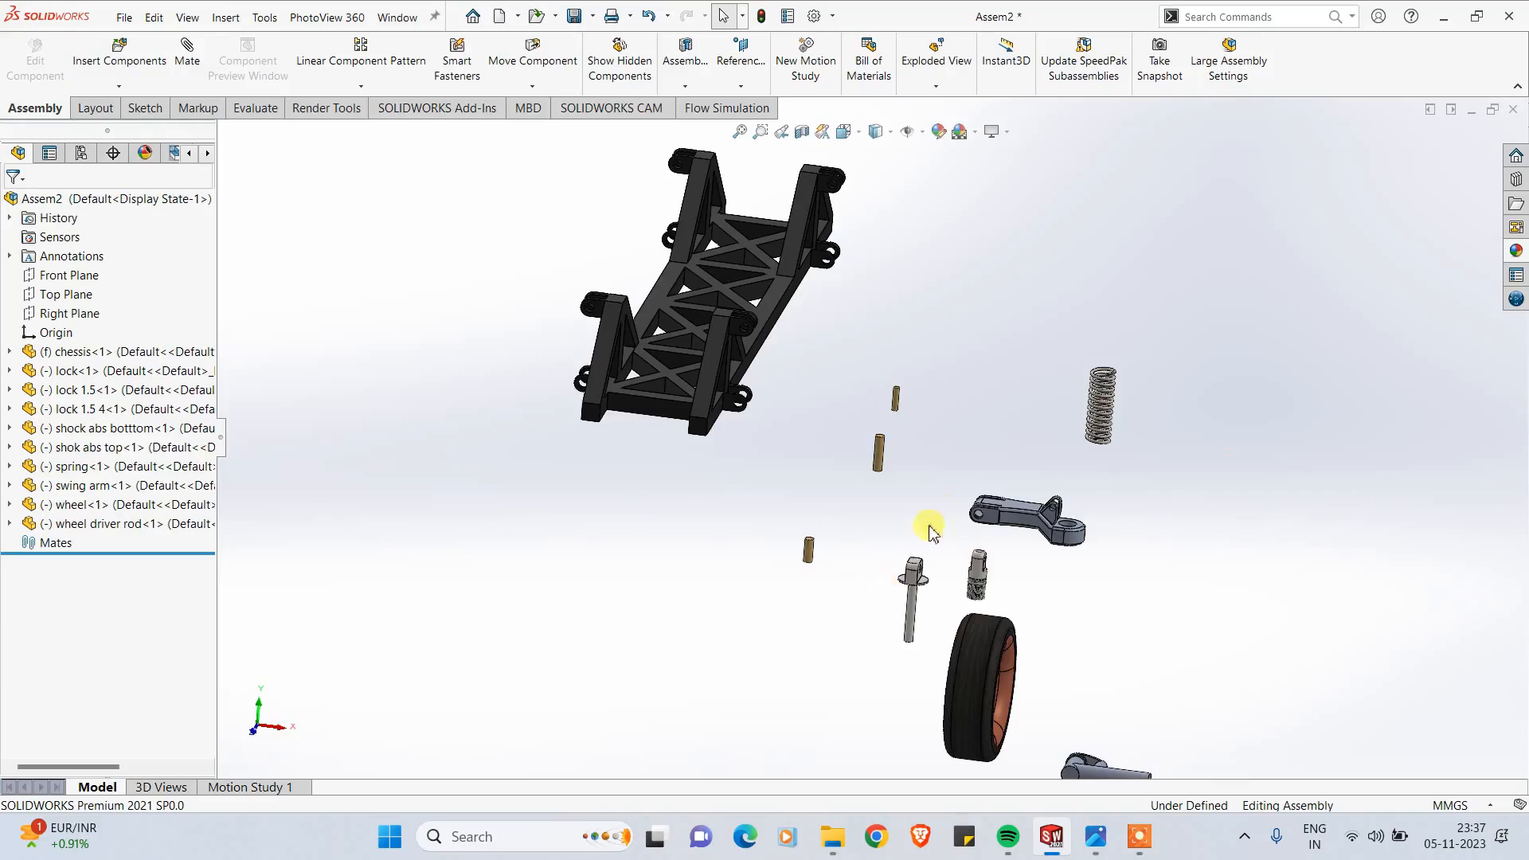
scroll(930, 532, "down", 2)
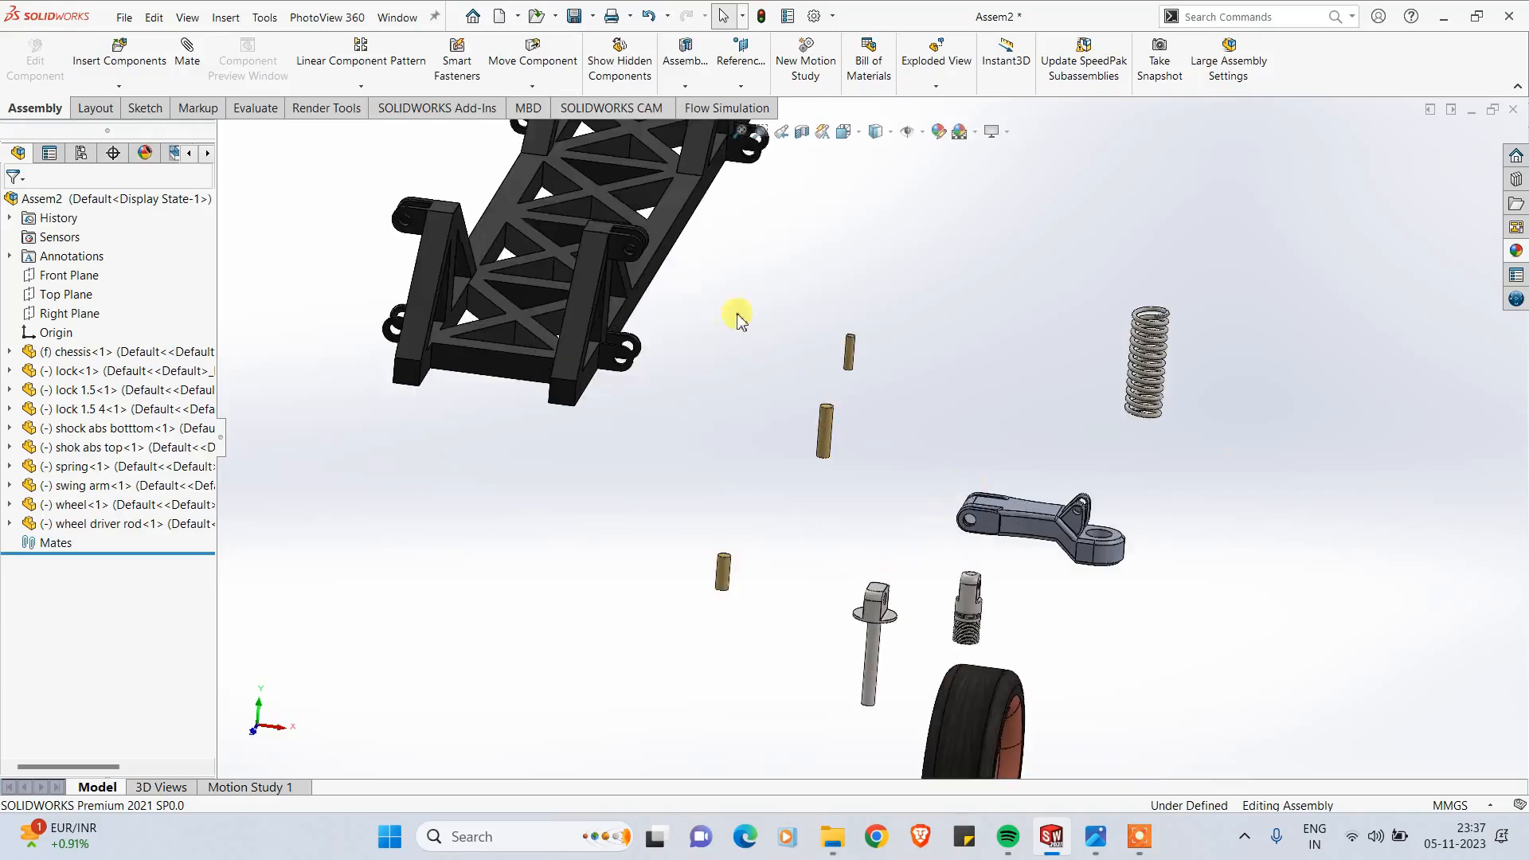
left_click(189, 59)
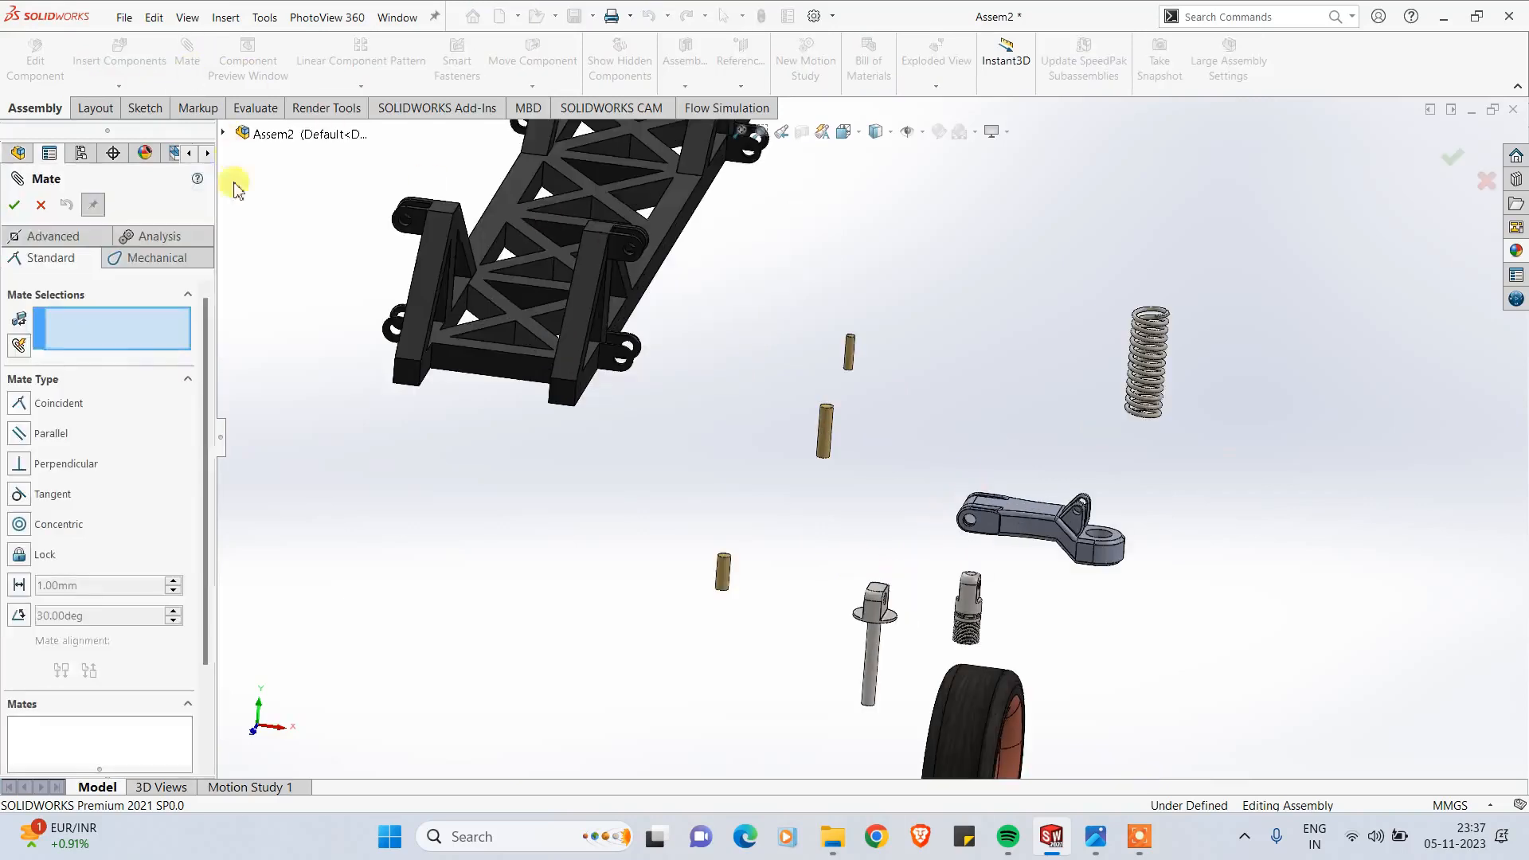
left_click(56, 235)
left_click(63, 238)
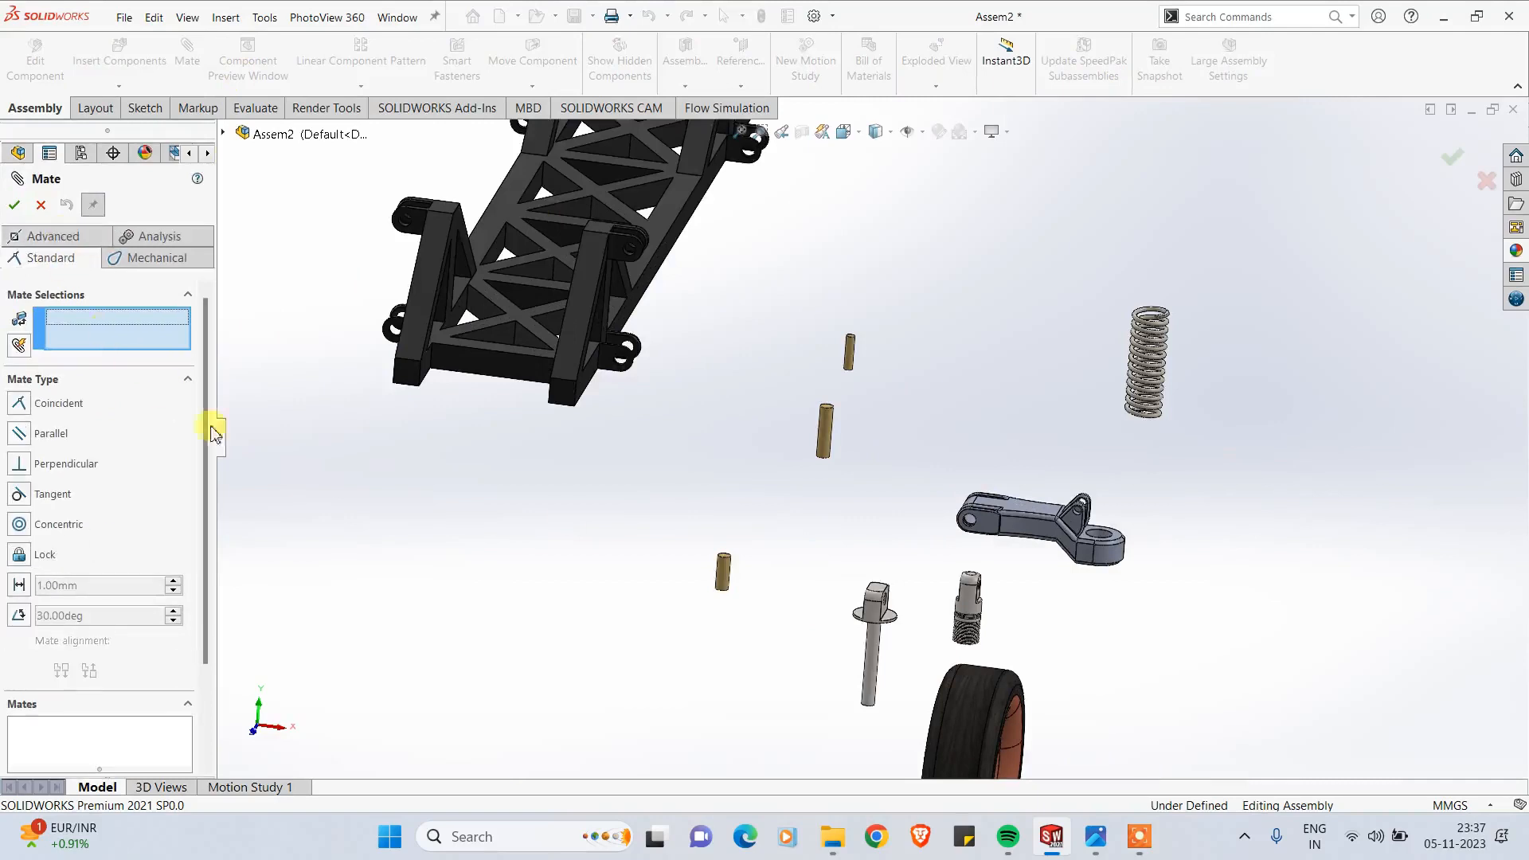
scroll(965, 517, "down", 3)
scroll(864, 505, "up", 2)
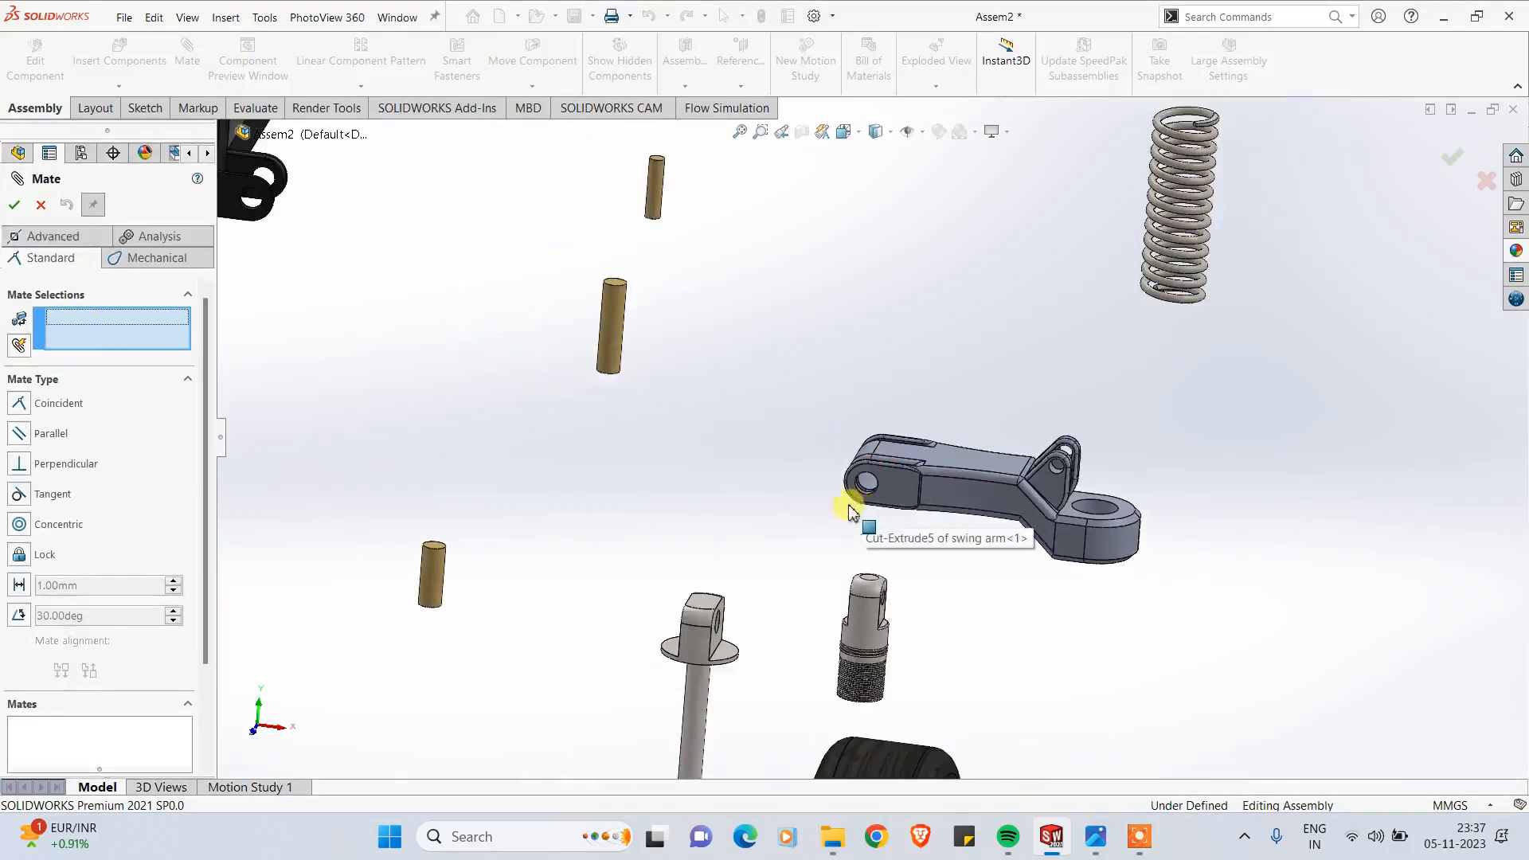
scroll(533, 328, "down", 2)
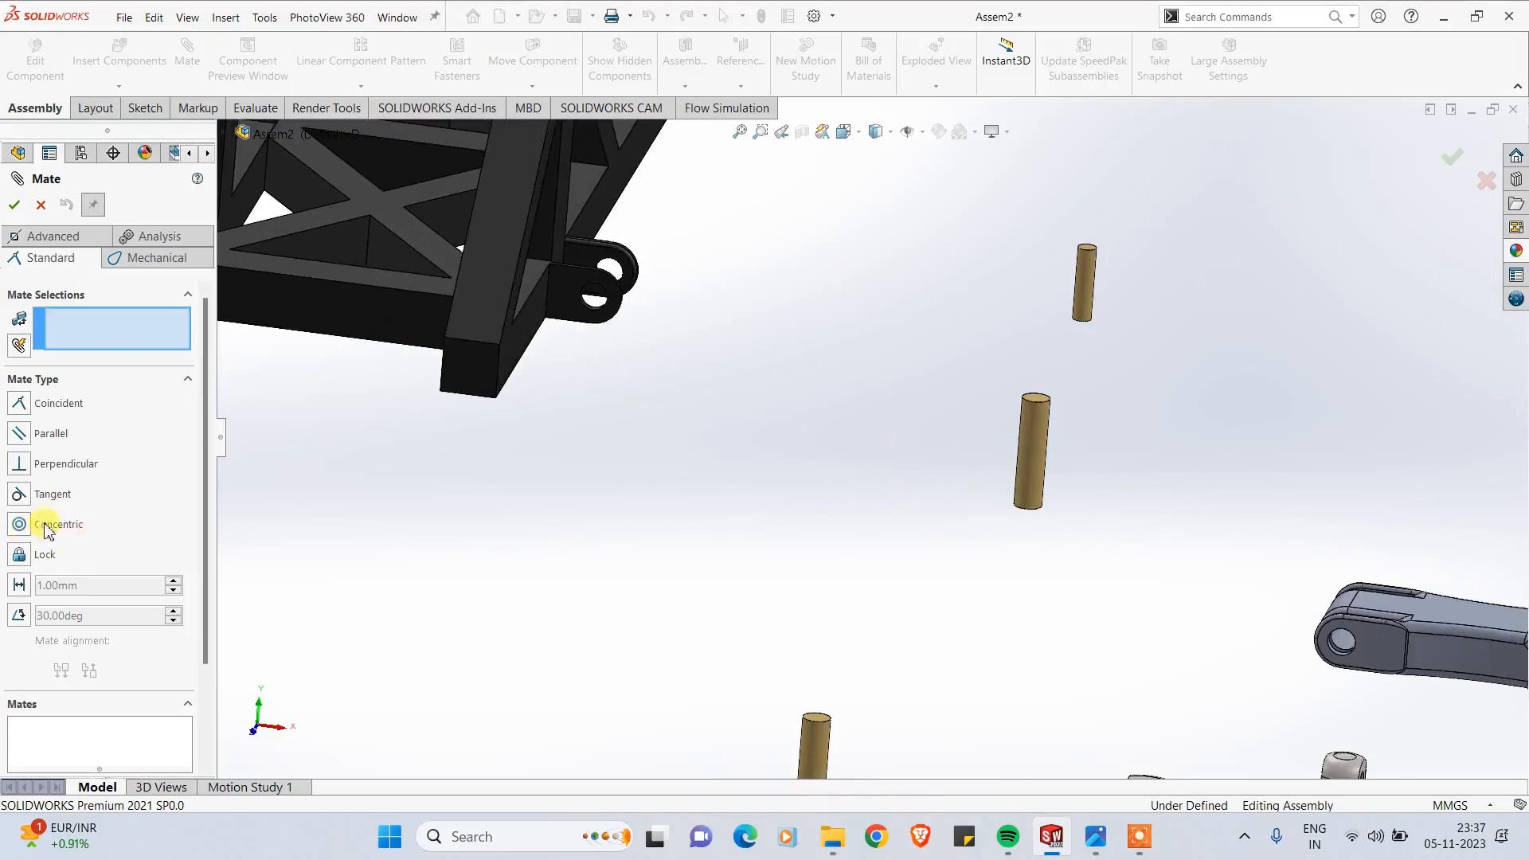
scroll(634, 318, "down", 5)
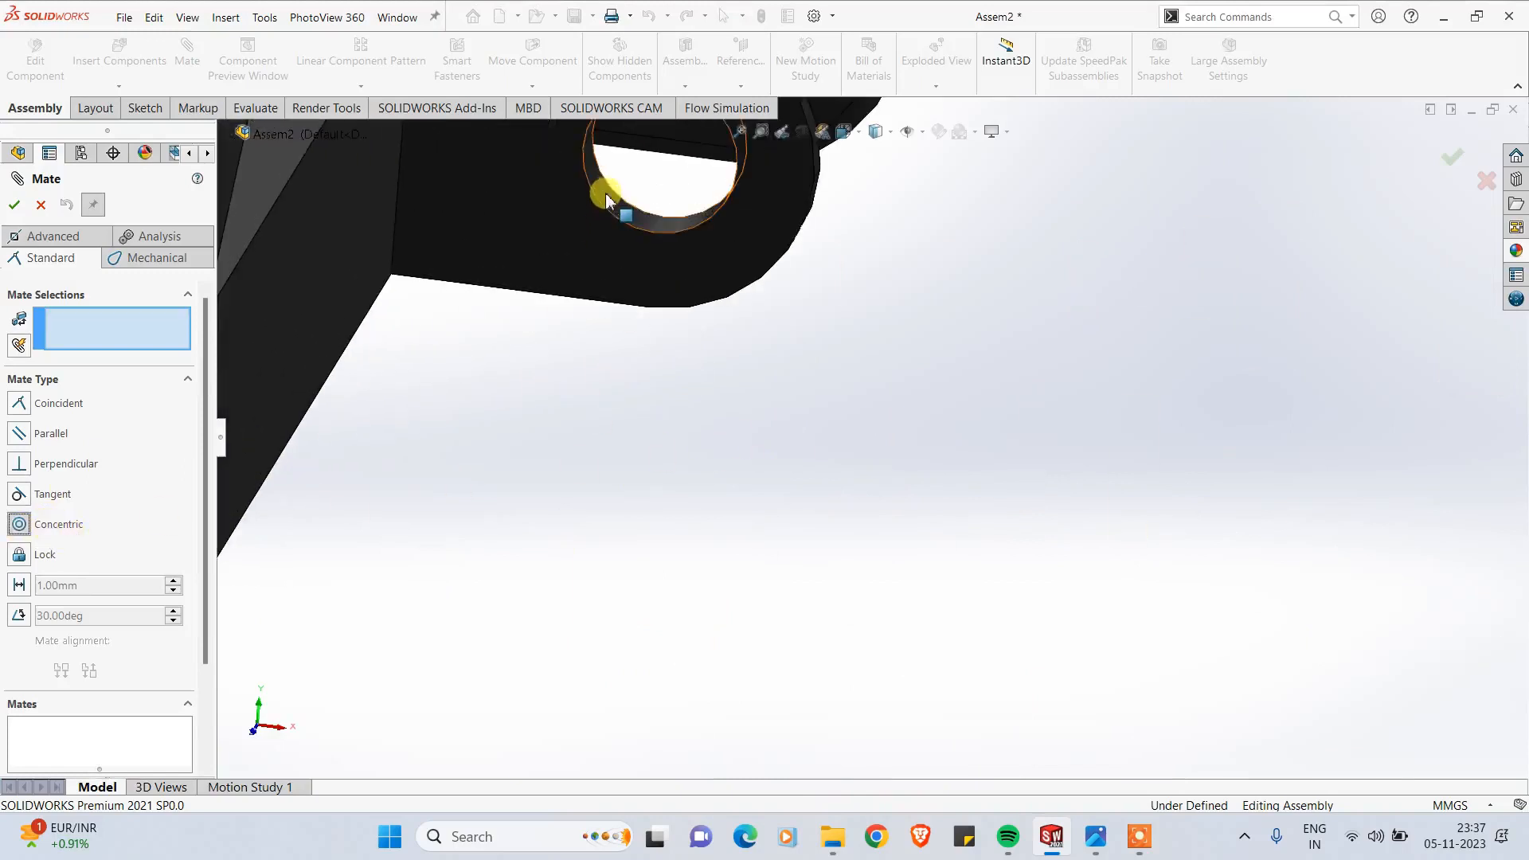
left_click(631, 239)
scroll(934, 464, "up", 9)
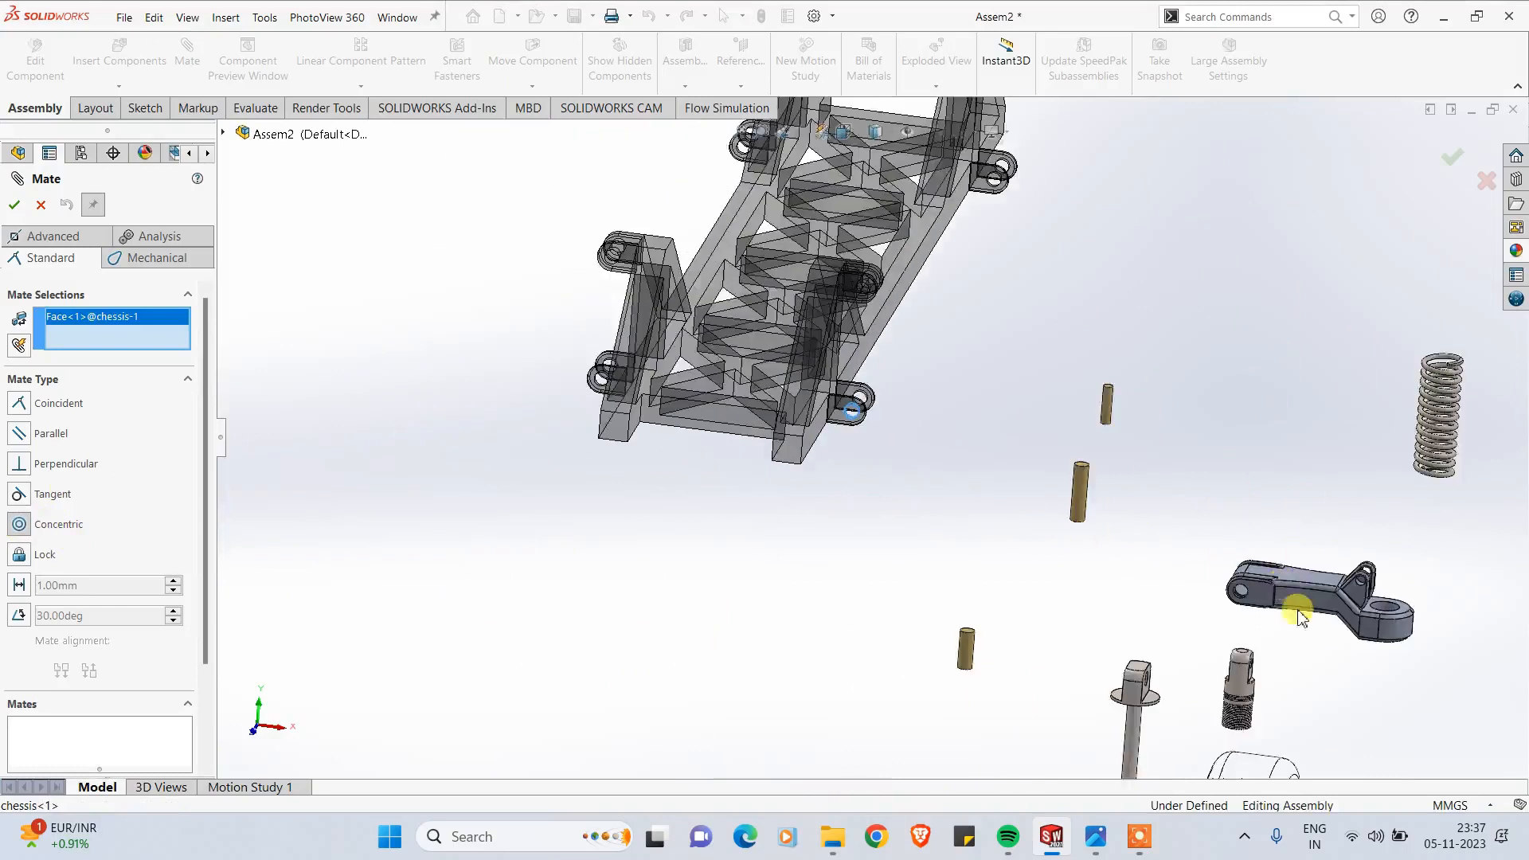
scroll(1300, 613, "down", 3)
scroll(1151, 561, "down", 3)
left_click(968, 498)
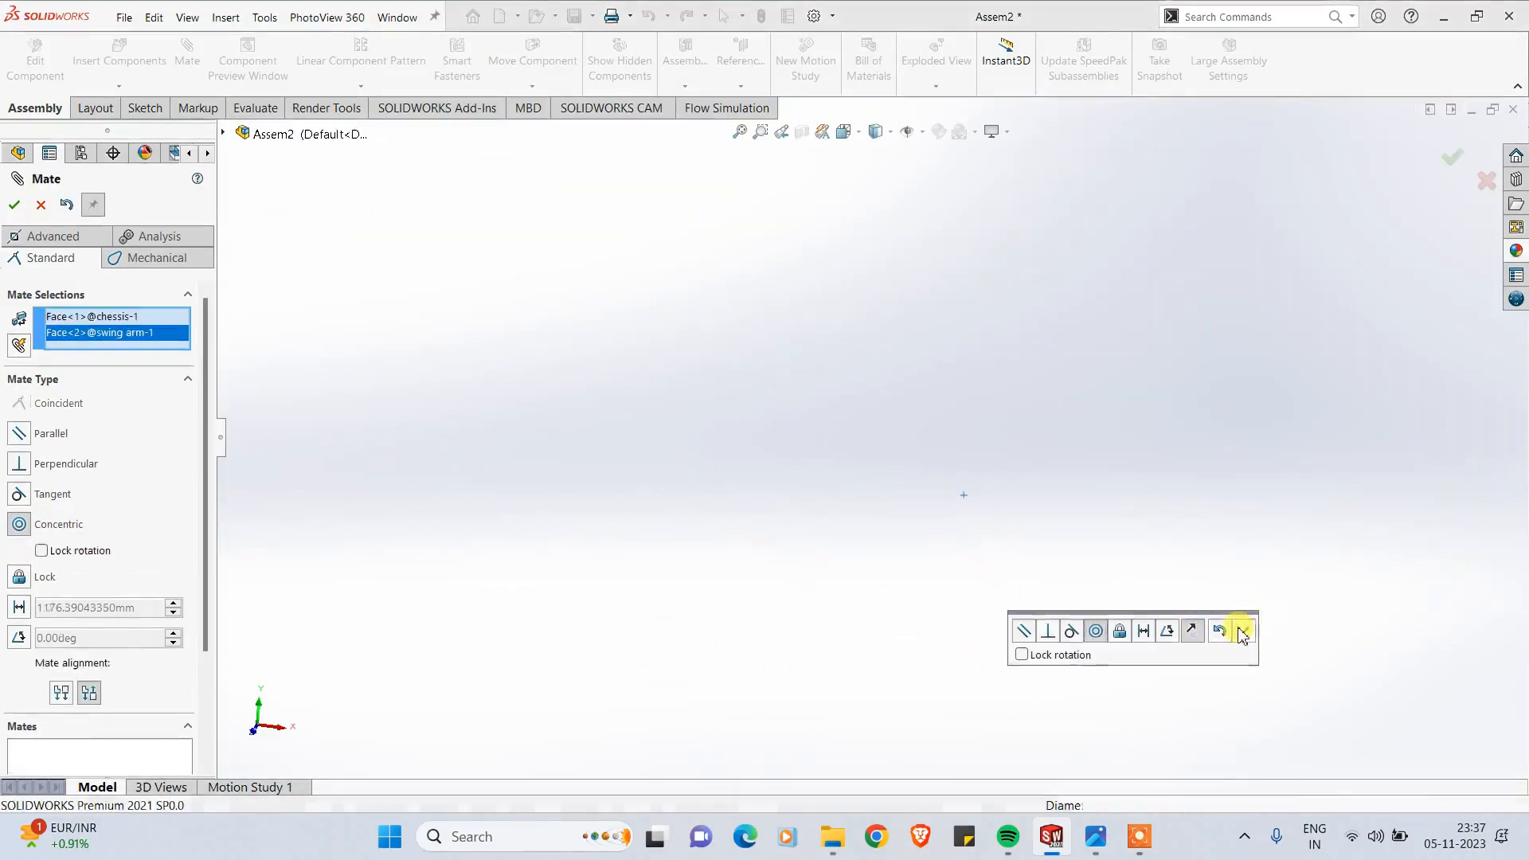
left_click(1247, 631)
Step: Add a coincident mate between the inner face of the swing arm's pivot ear and the outer face of the chassis lug
scroll(701, 573, "up", 10)
scroll(666, 301, "down", 8)
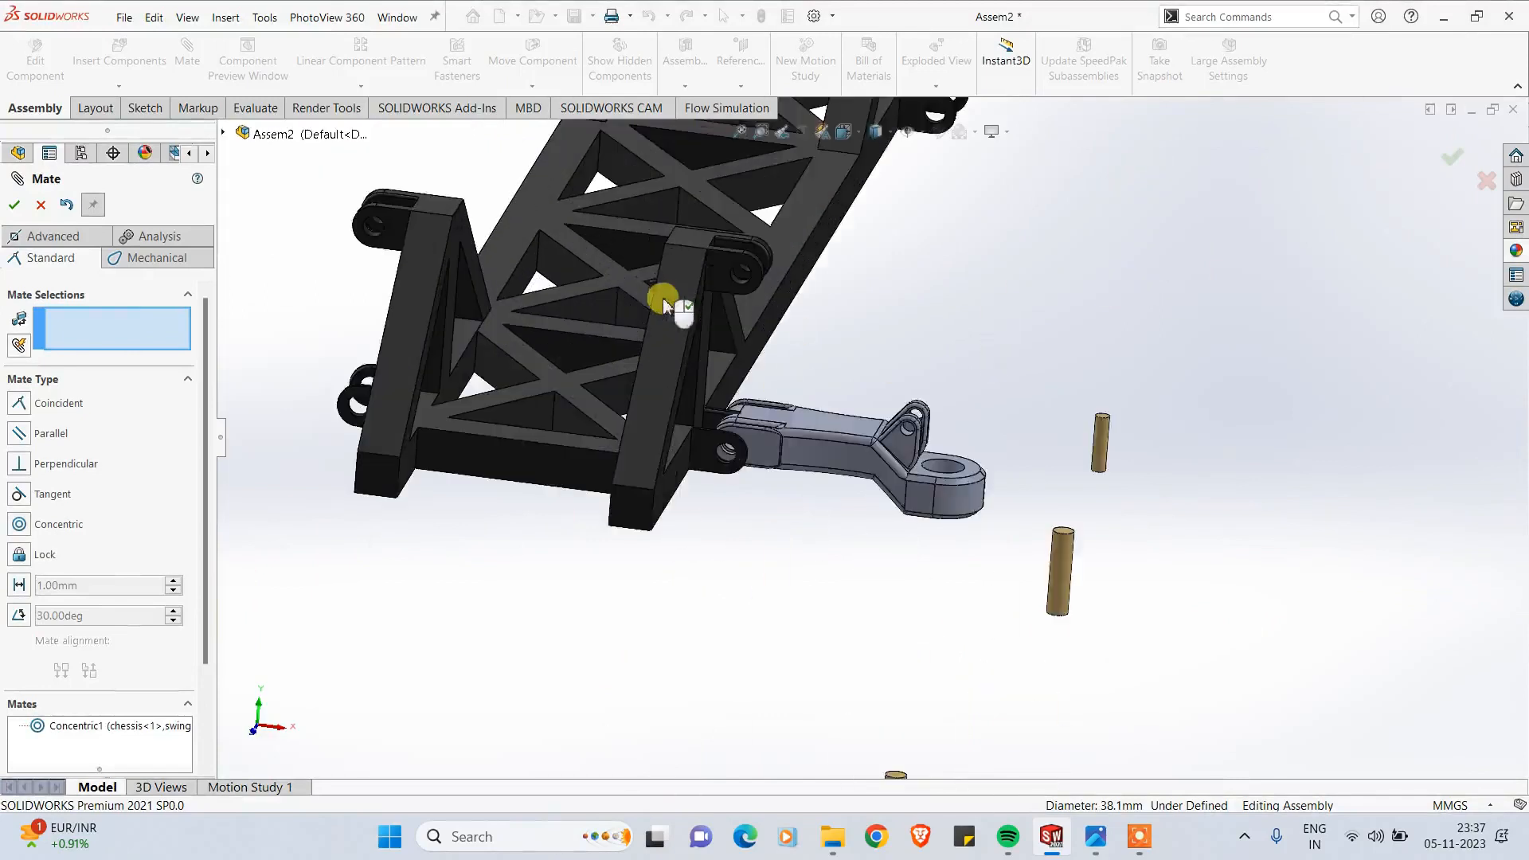
middle_click_drag(853, 581, 653, 566)
scroll(881, 556, "up", 3)
scroll(854, 538, "down", 5)
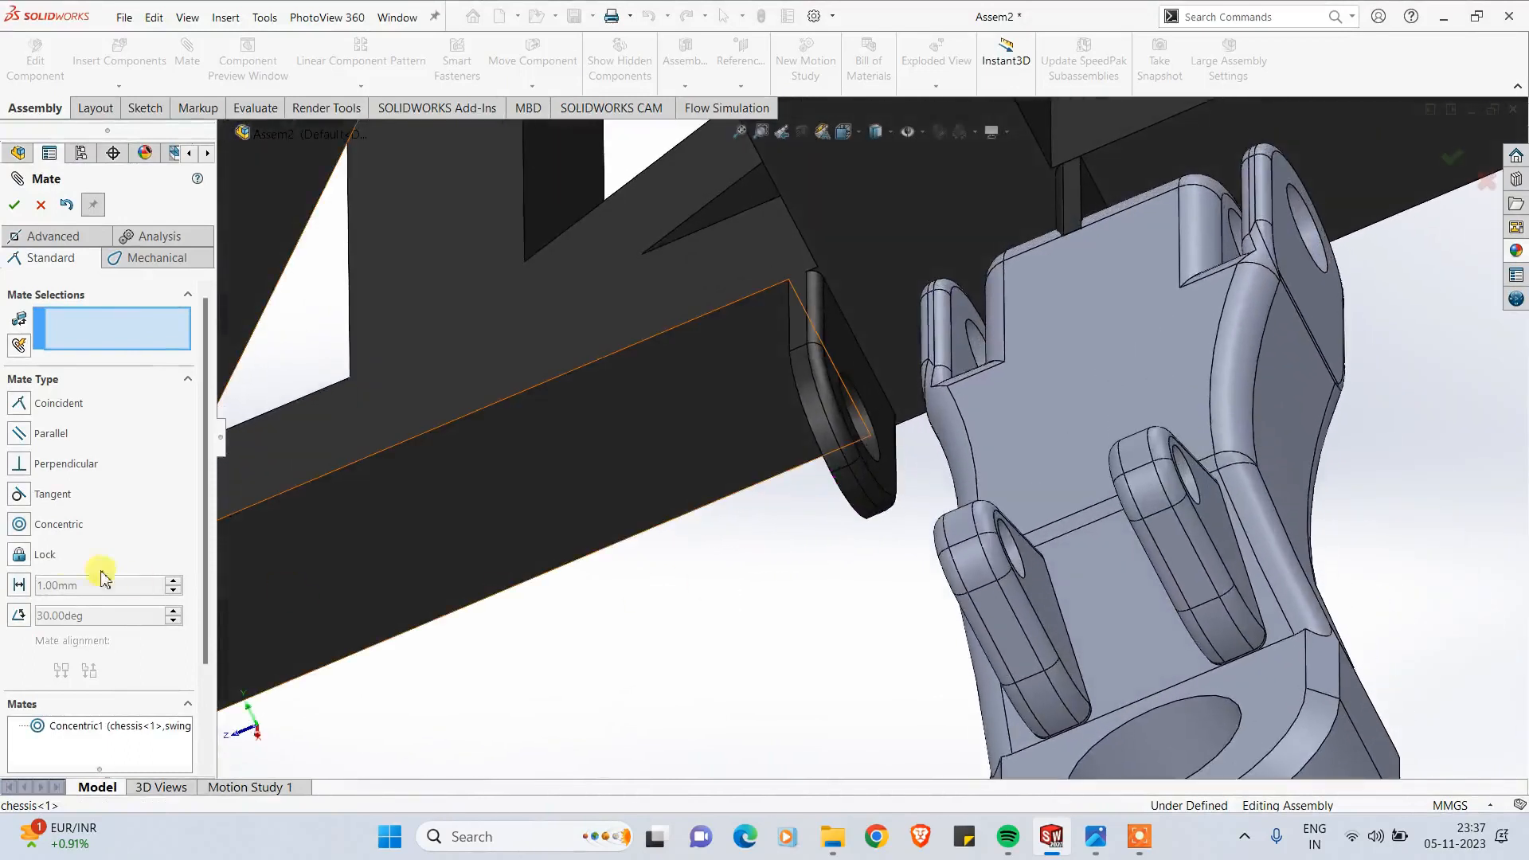
left_click(48, 410)
scroll(937, 349, "down", 3)
left_click(985, 293)
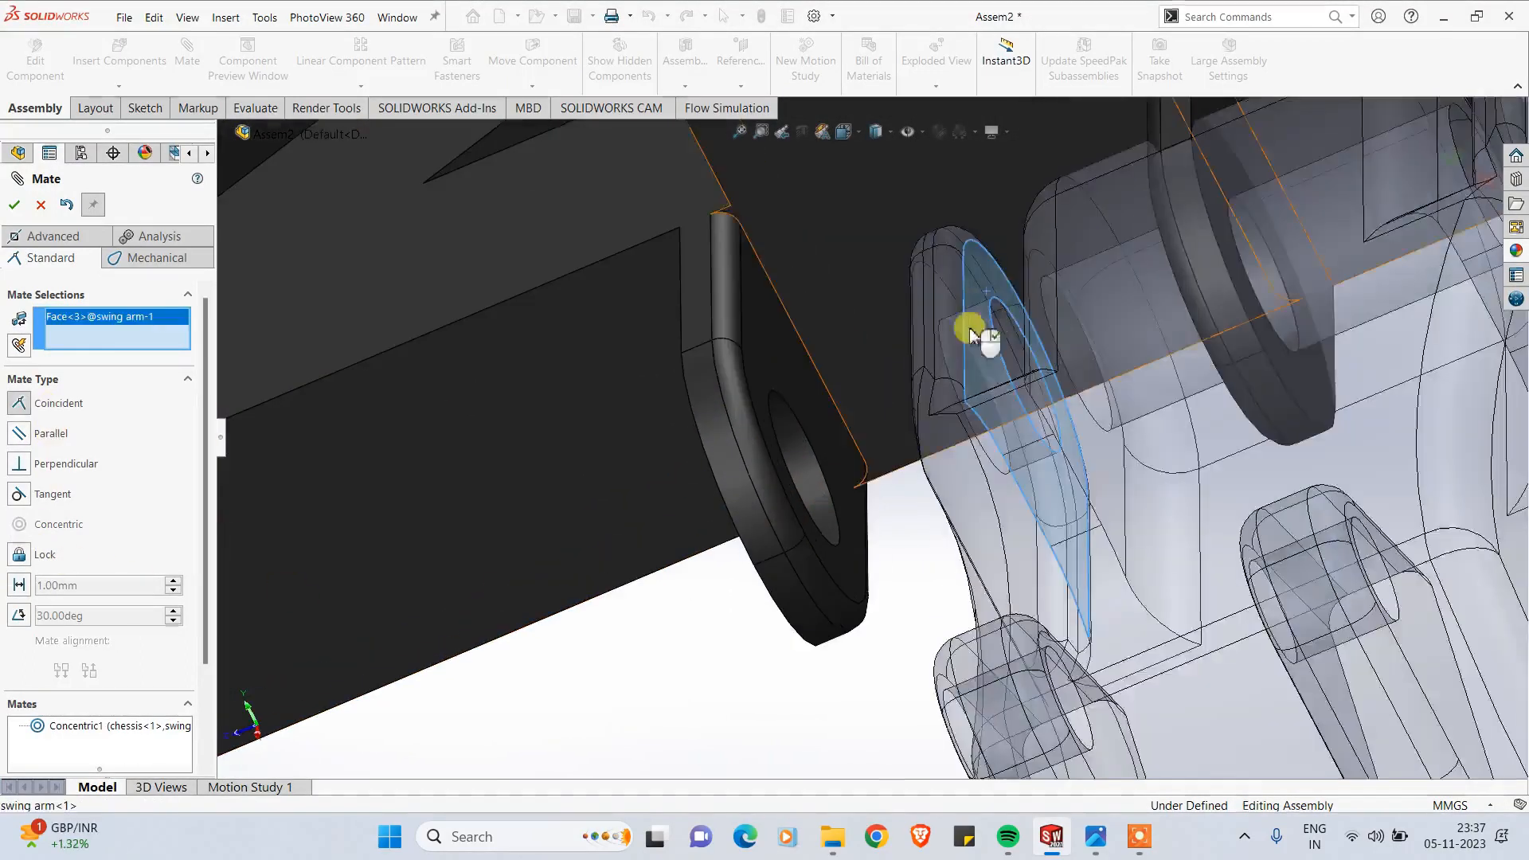
scroll(882, 439, "up", 4)
middle_click_drag(843, 461, 890, 442)
left_click(819, 412)
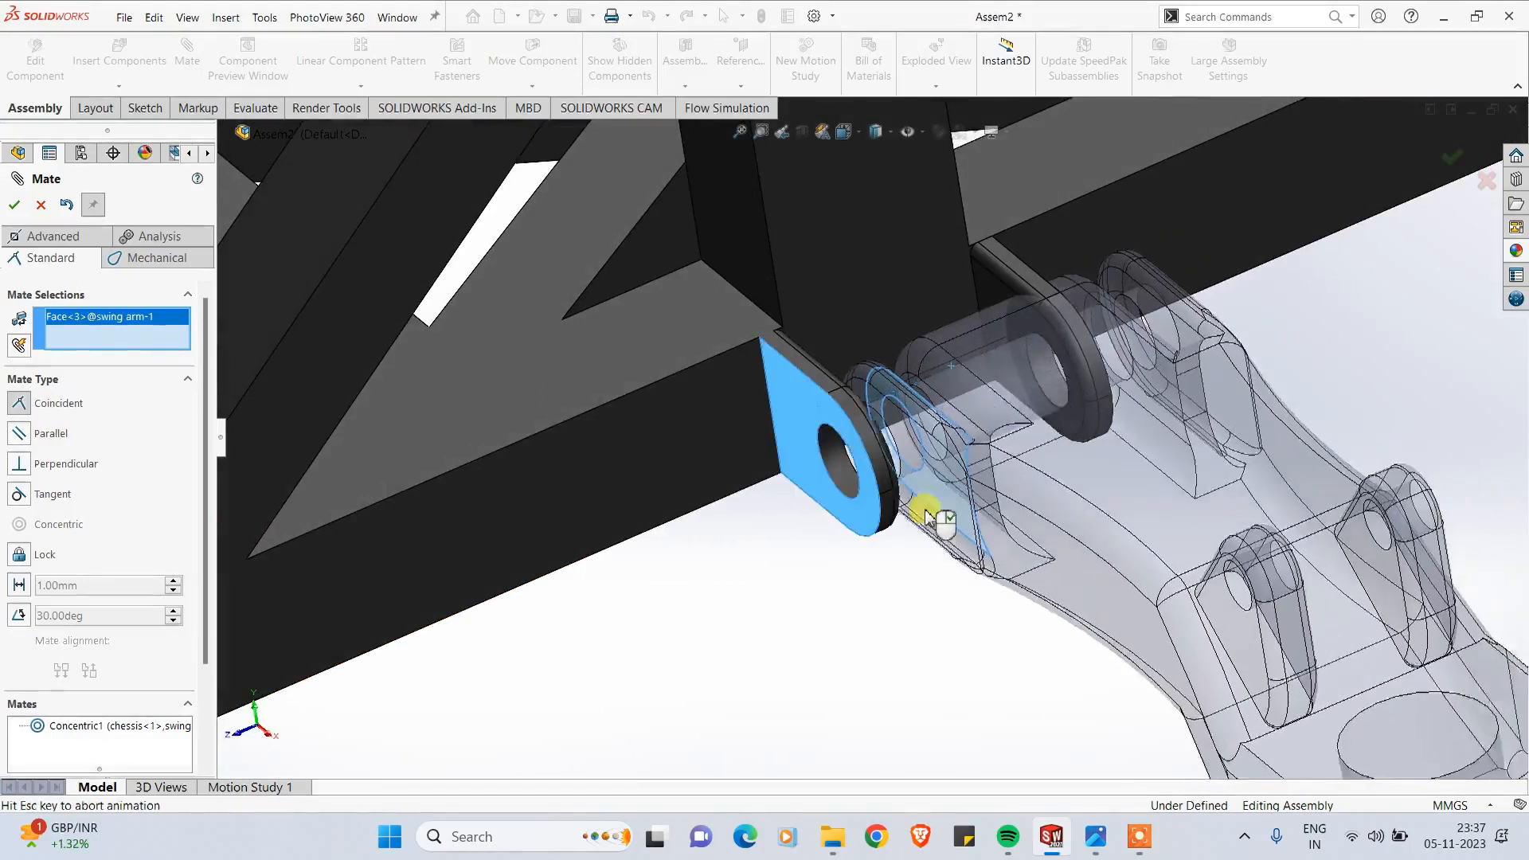
left_click(1145, 537)
scroll(1078, 621, "up", 5)
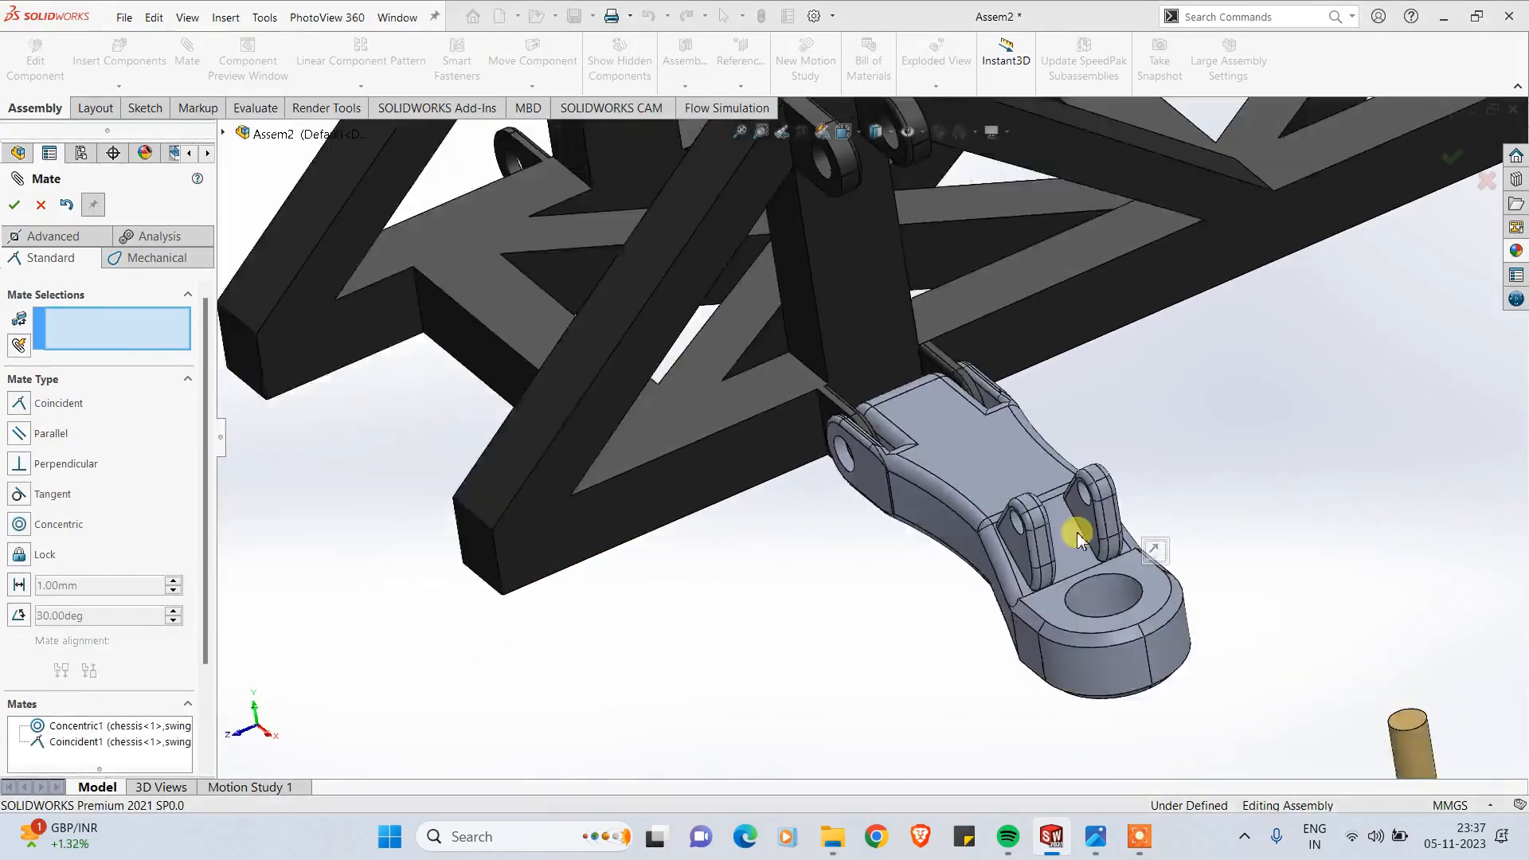
middle_click_drag(843, 589, 873, 556)
scroll(873, 557, "up", 3)
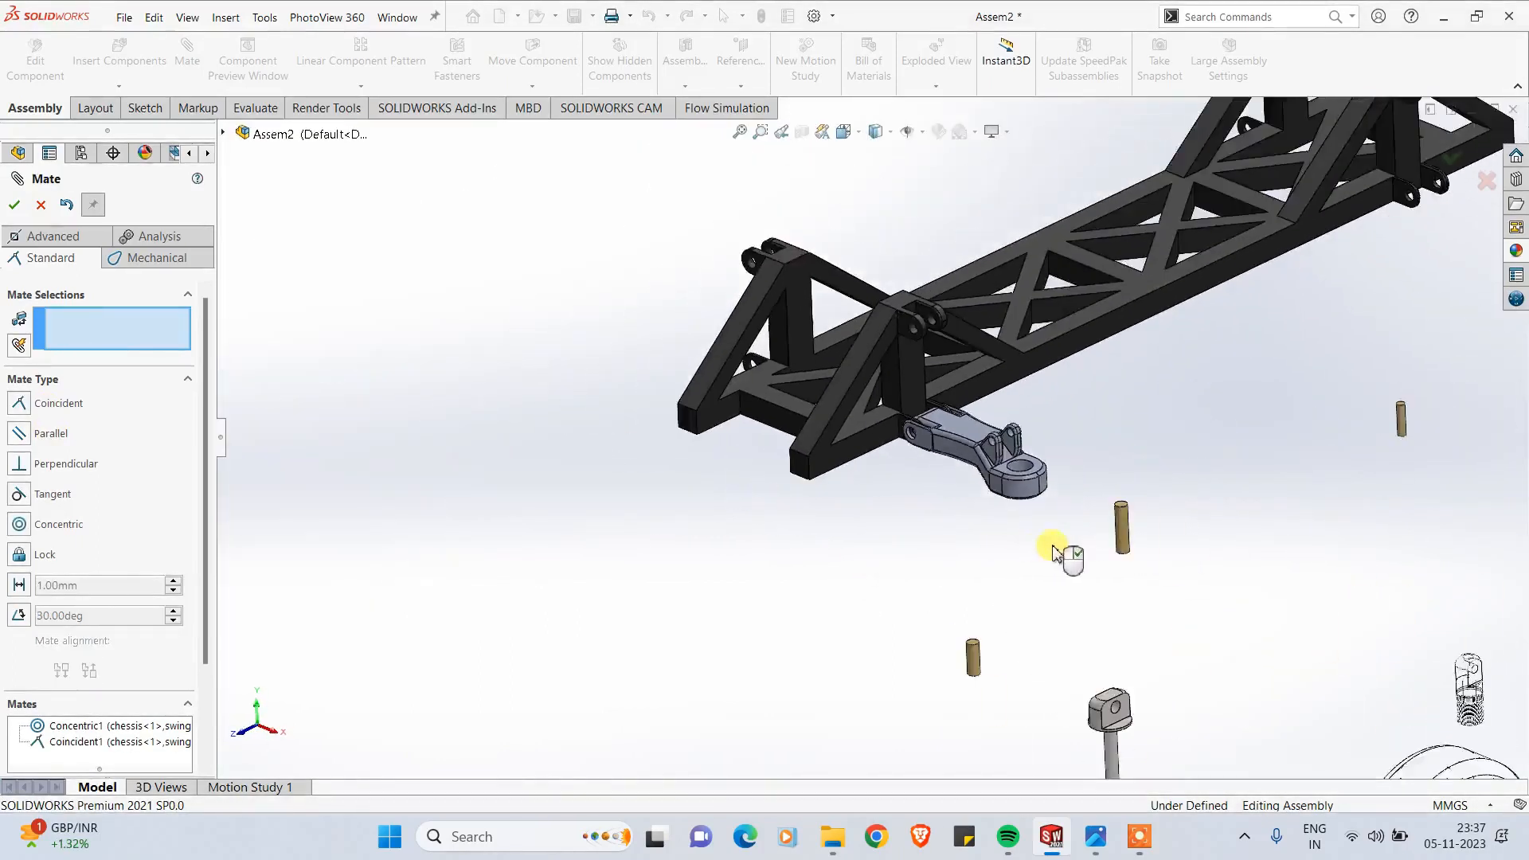
scroll(1106, 540, "down", 3)
scroll(1106, 544, "down", 2)
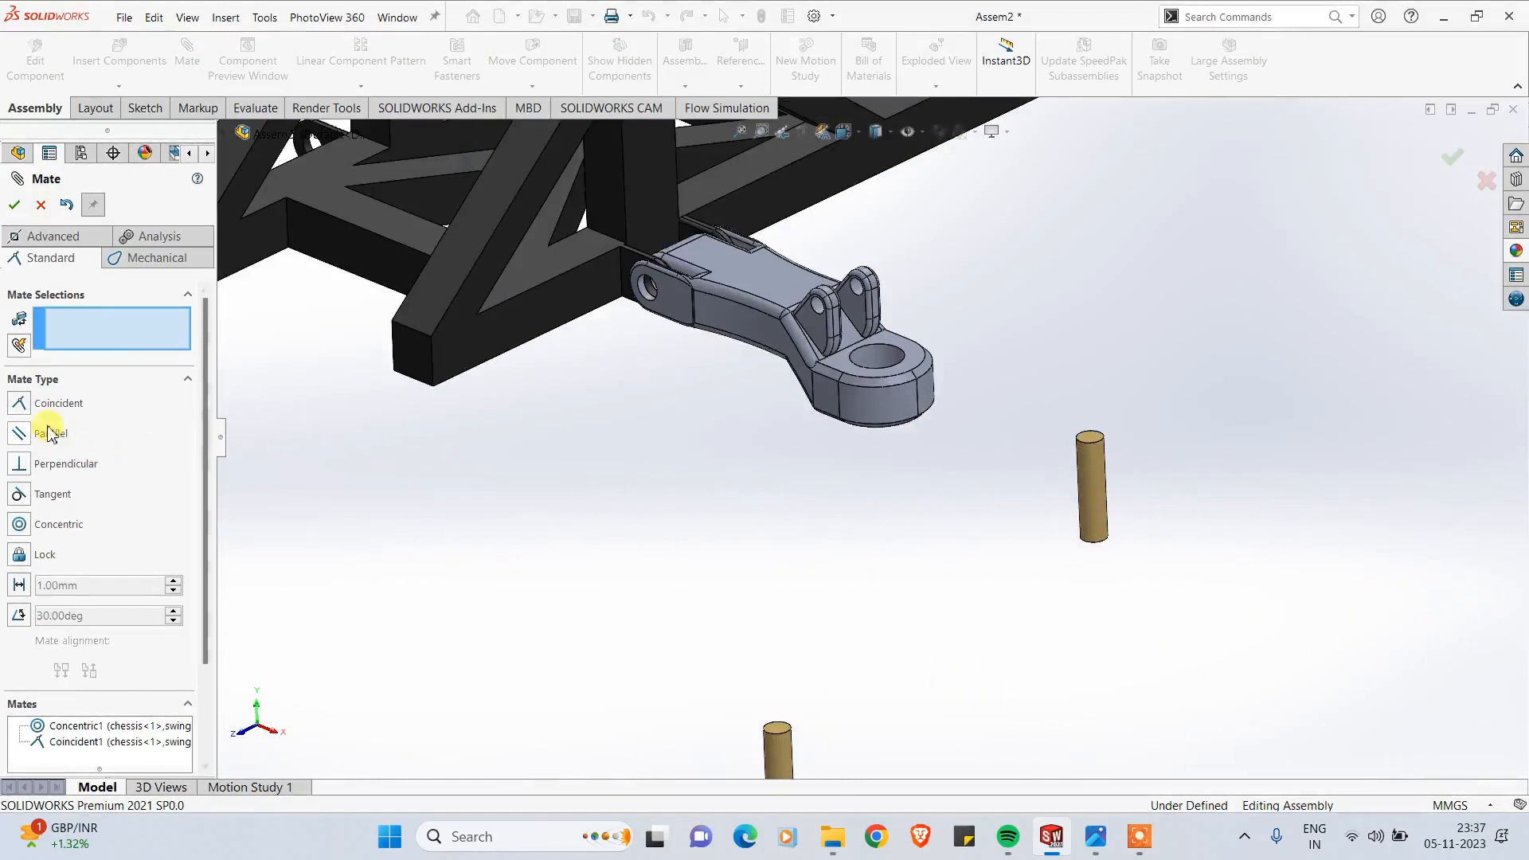
Step: Add a concentric mate between the lock 1.5 pin and the swing arm's pivot hole, and slide the pin out along its axis
left_click(50, 525)
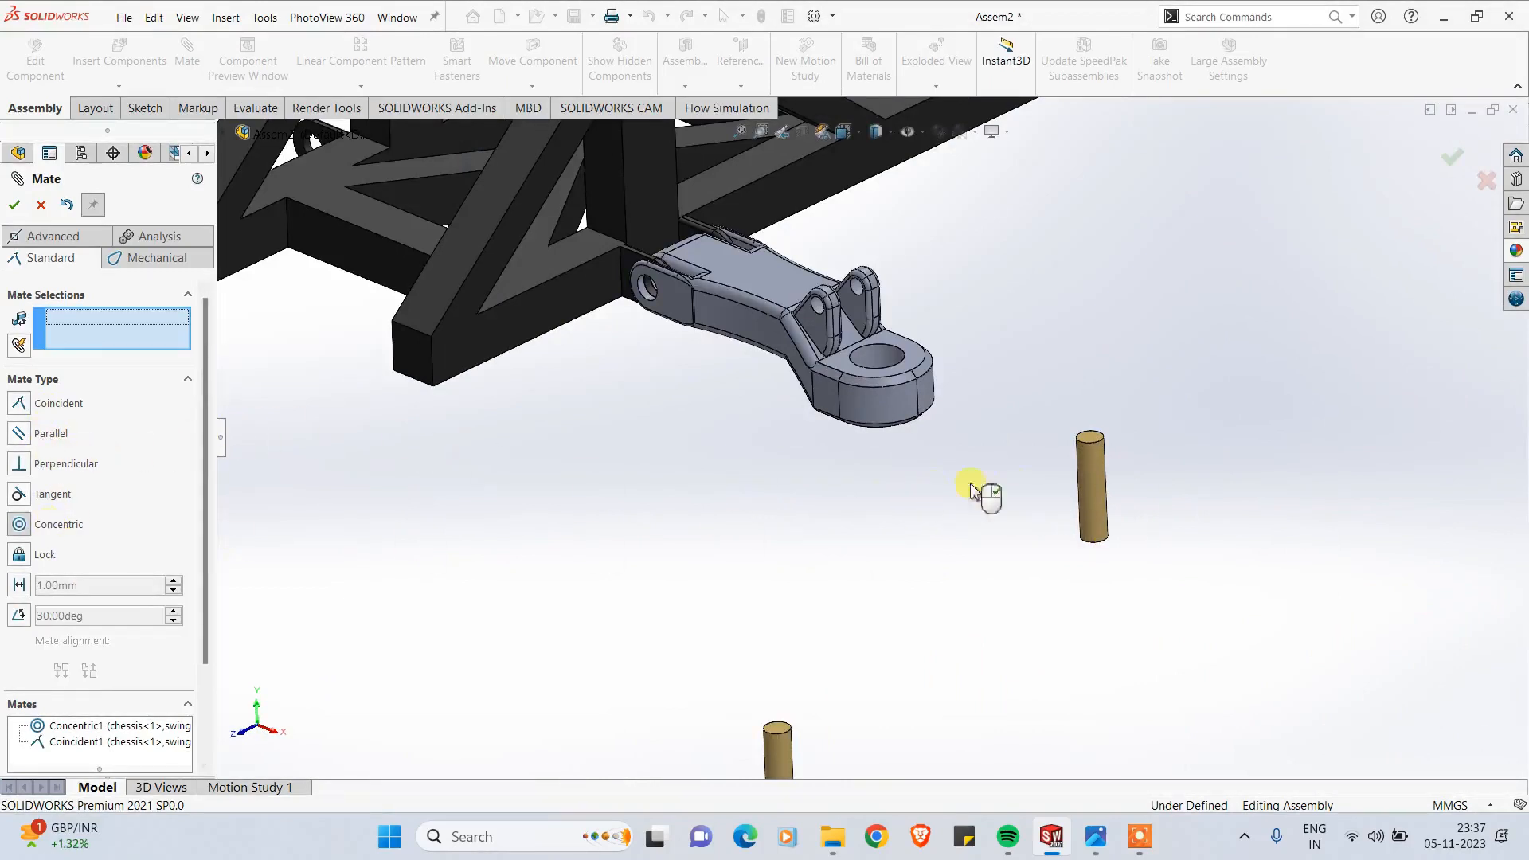
left_click(1087, 504)
scroll(642, 289, "down", 3)
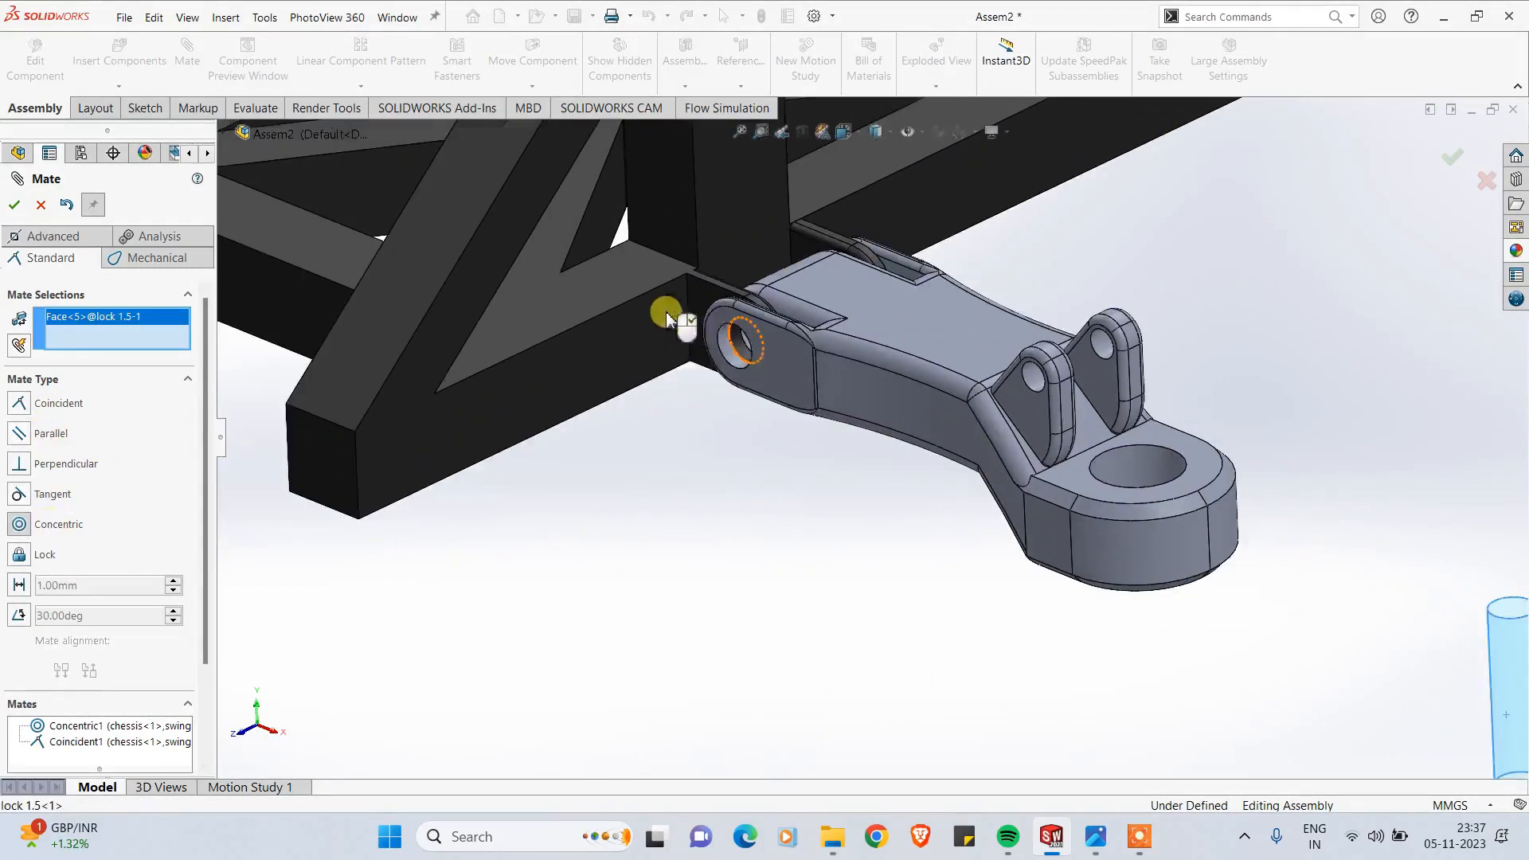
left_click(734, 360)
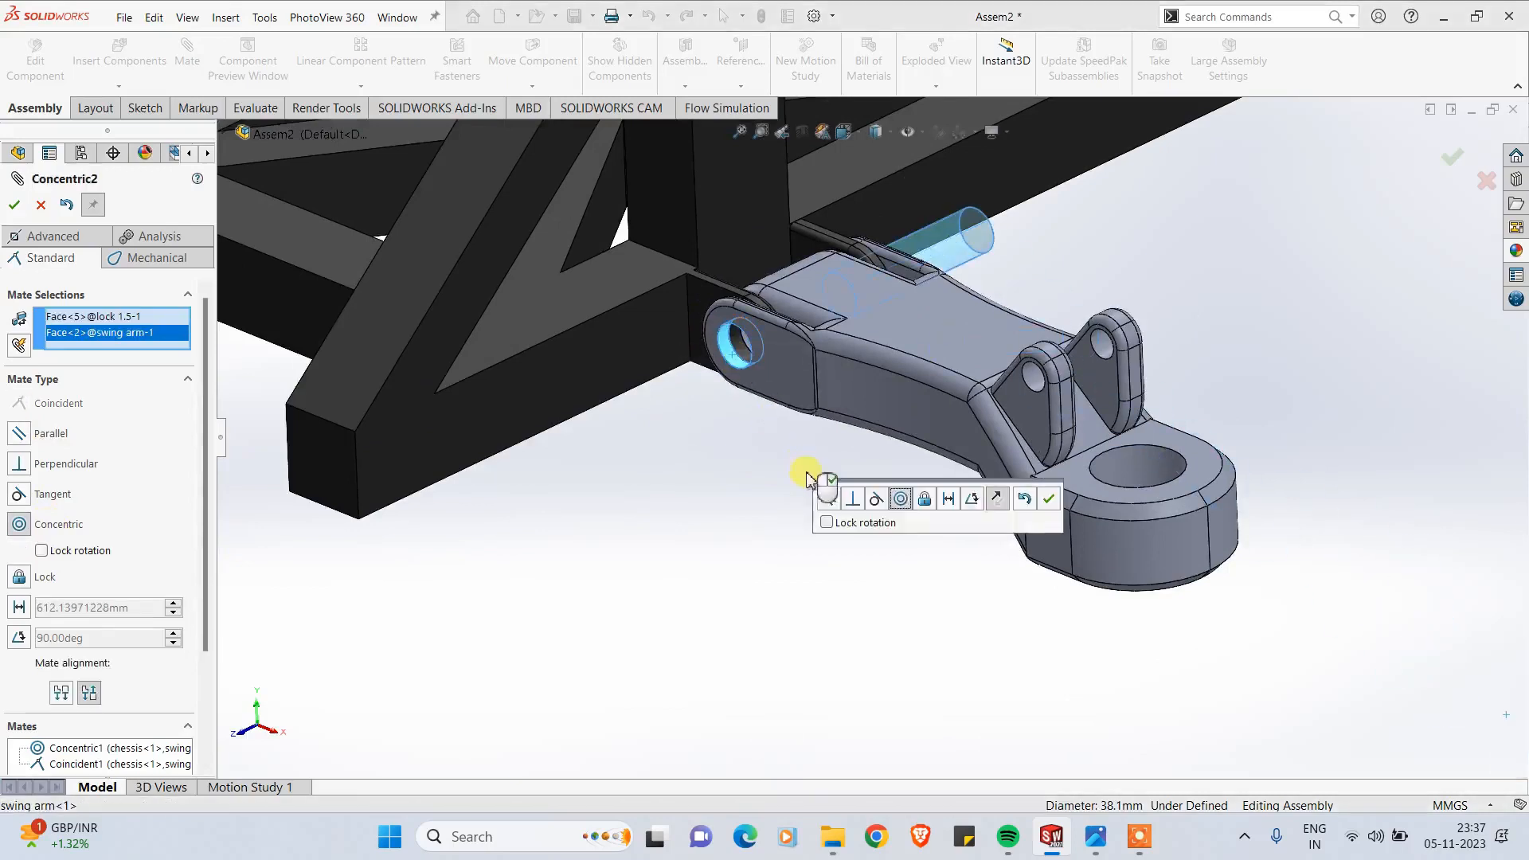
left_click(1051, 500)
left_click_drag(970, 269, 629, 478)
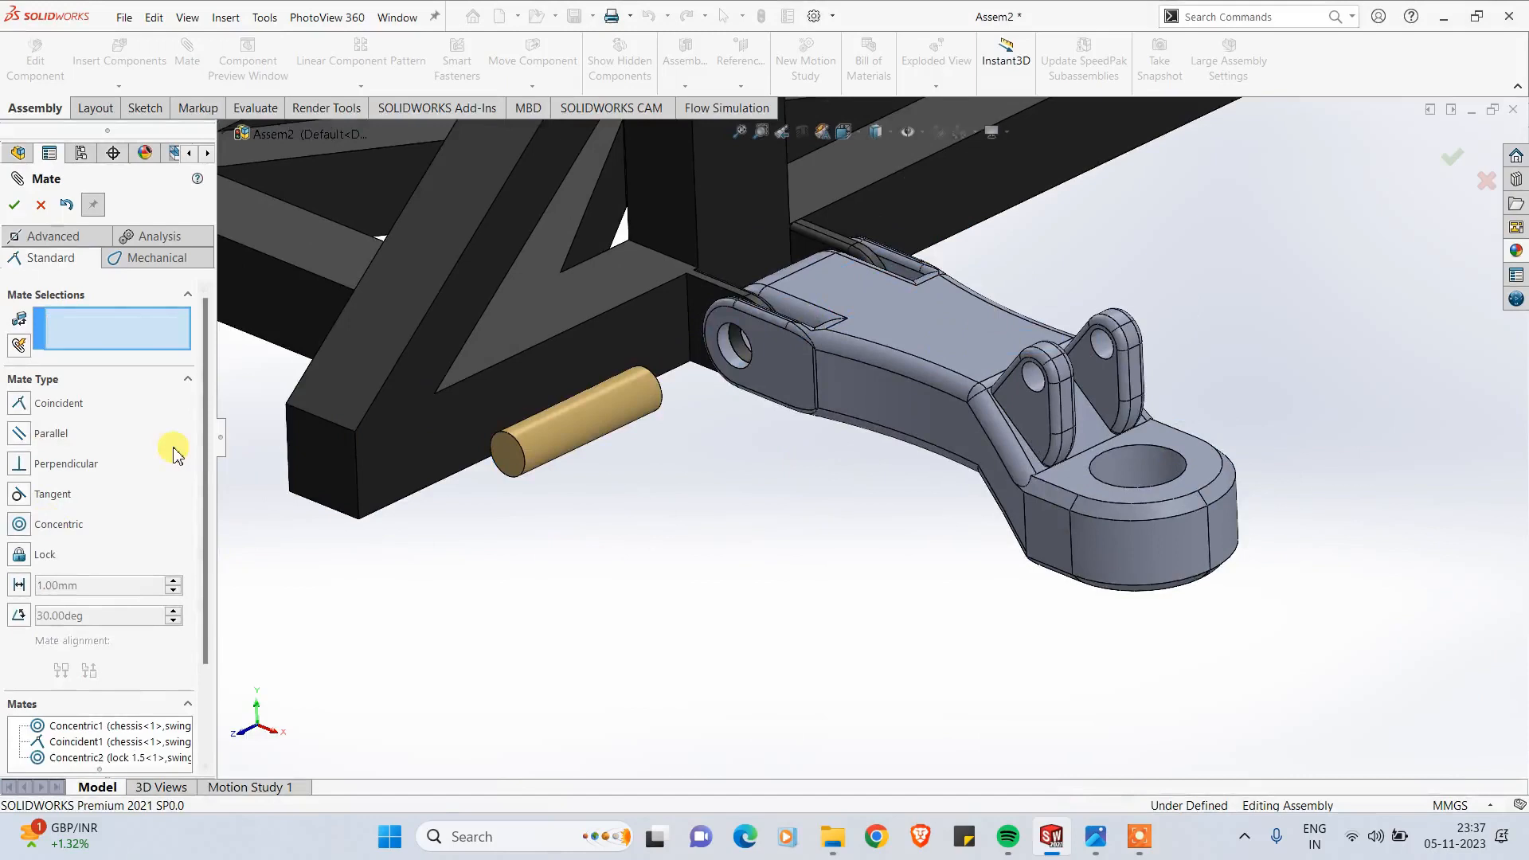
Step: Add a coincident mate between the lock 1.5 pin's end face and the outer face of the swing arm's pivot ear
left_click(519, 461)
left_click(780, 376)
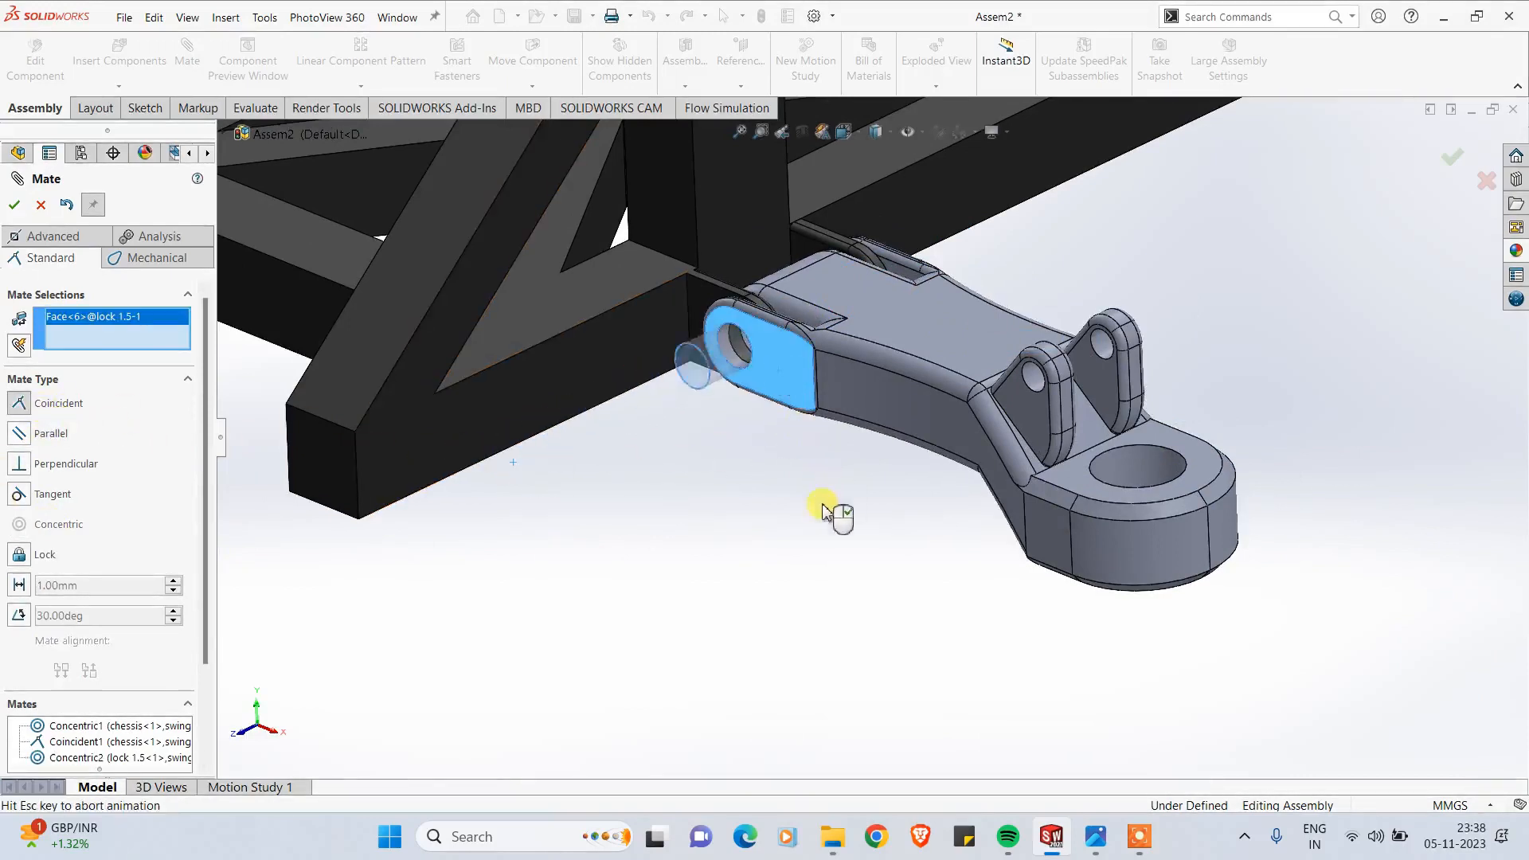
left_click(17, 206)
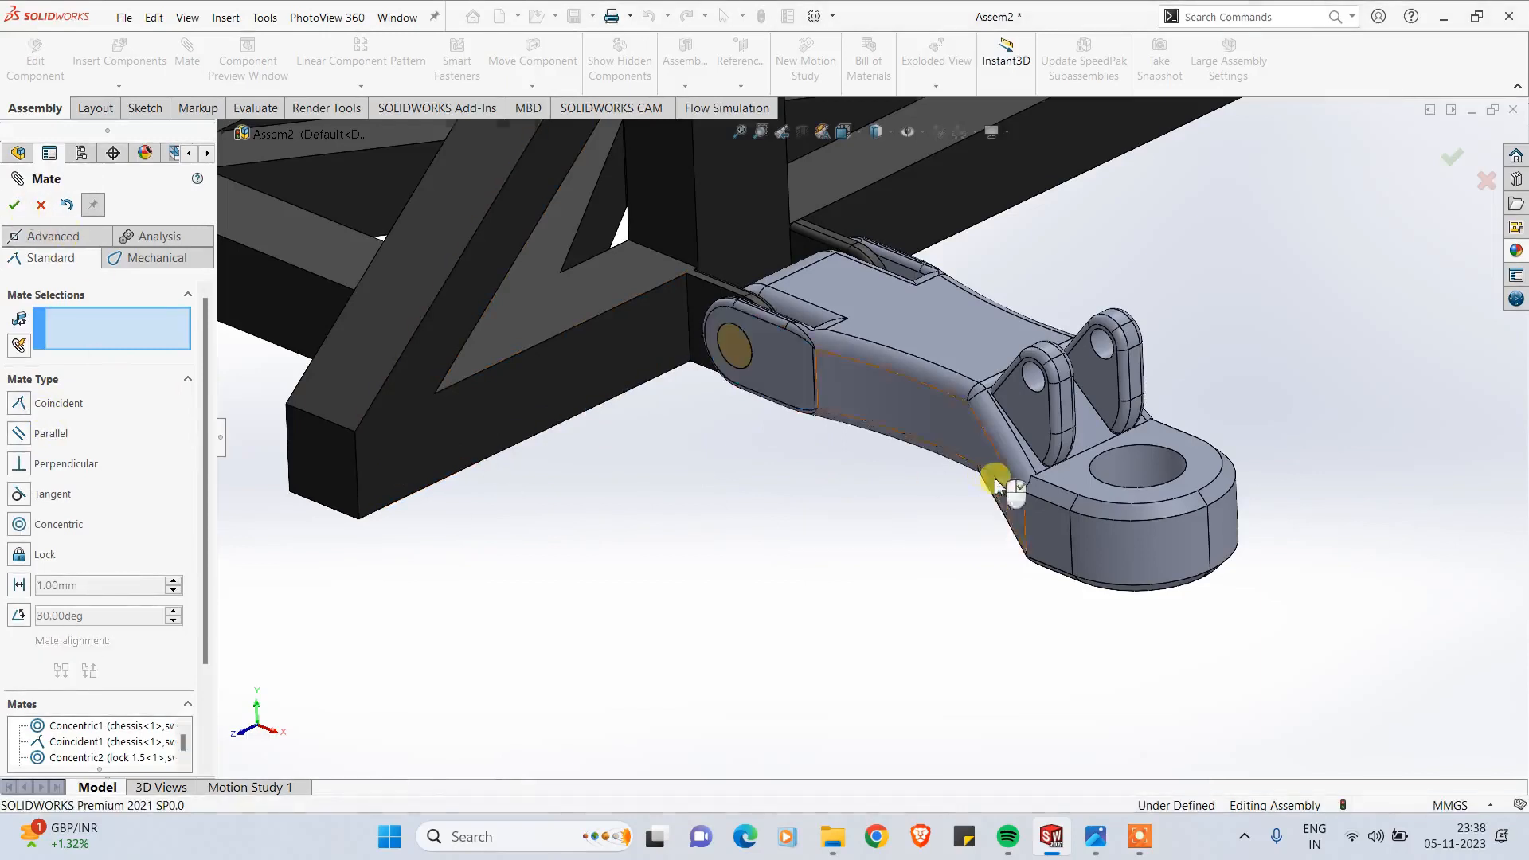
scroll(996, 484, "up", 6)
middle_click_drag(957, 500, 1043, 502)
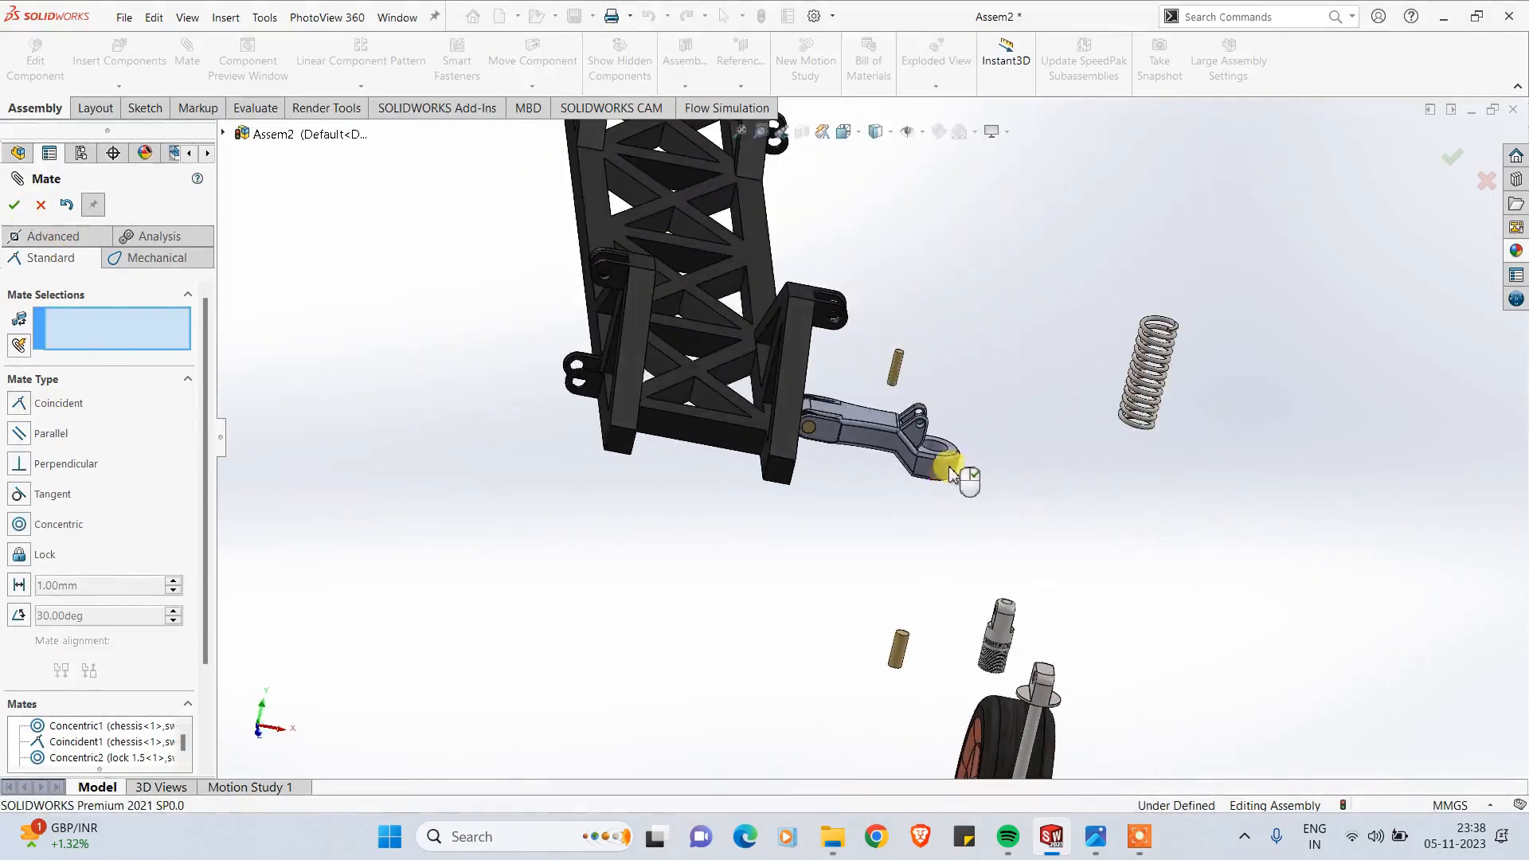
mouse_move(966, 467)
left_mouse_down()
mouse_move(700, 632)
mouse_move(696, 144)
mouse_move(989, 443)
mouse_move(1006, 505)
mouse_move(983, 486)
left_mouse_up()
Step: Move the wheel driver rod up beside the free end of the swing arm and leave the Mate command
scroll(734, 562, "up", 3)
middle_click_drag(733, 562, 966, 635)
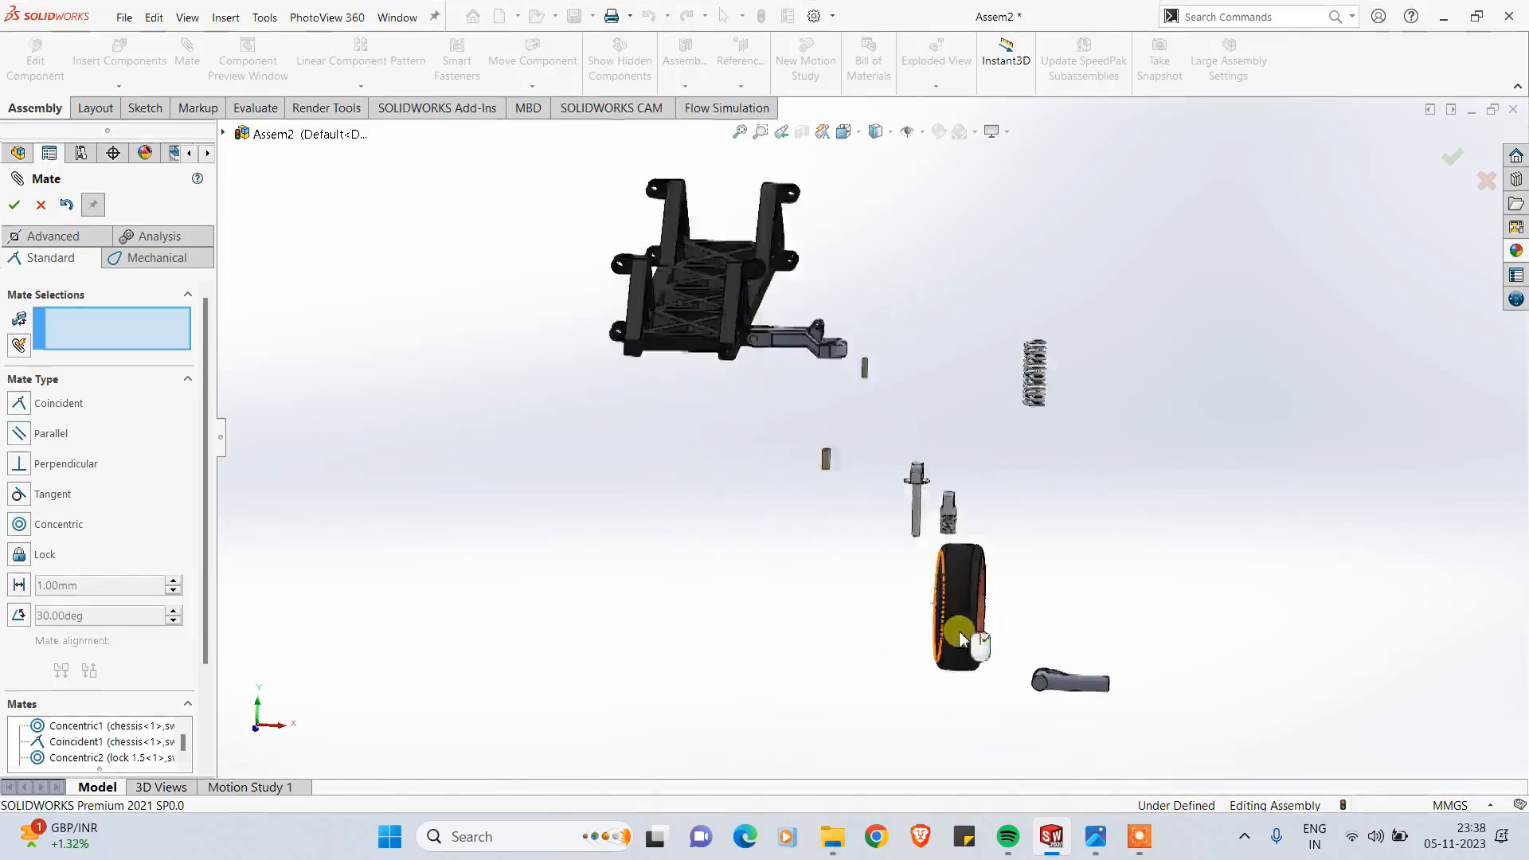
scroll(966, 634, "down", 3)
left_click_drag(1085, 682, 870, 181)
scroll(788, 345, "up", 3)
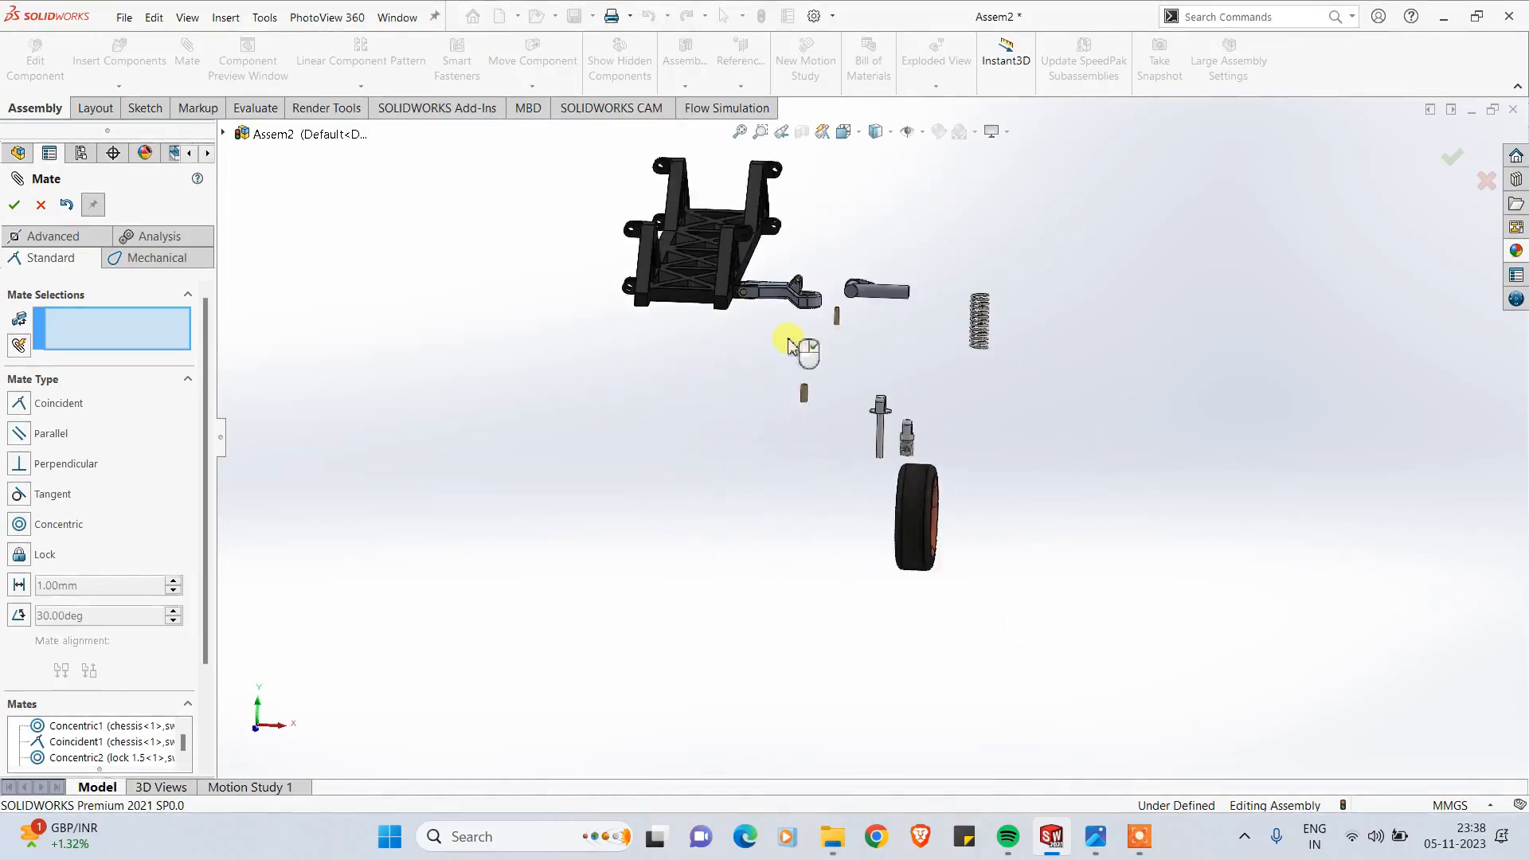
scroll(897, 313, "down", 3)
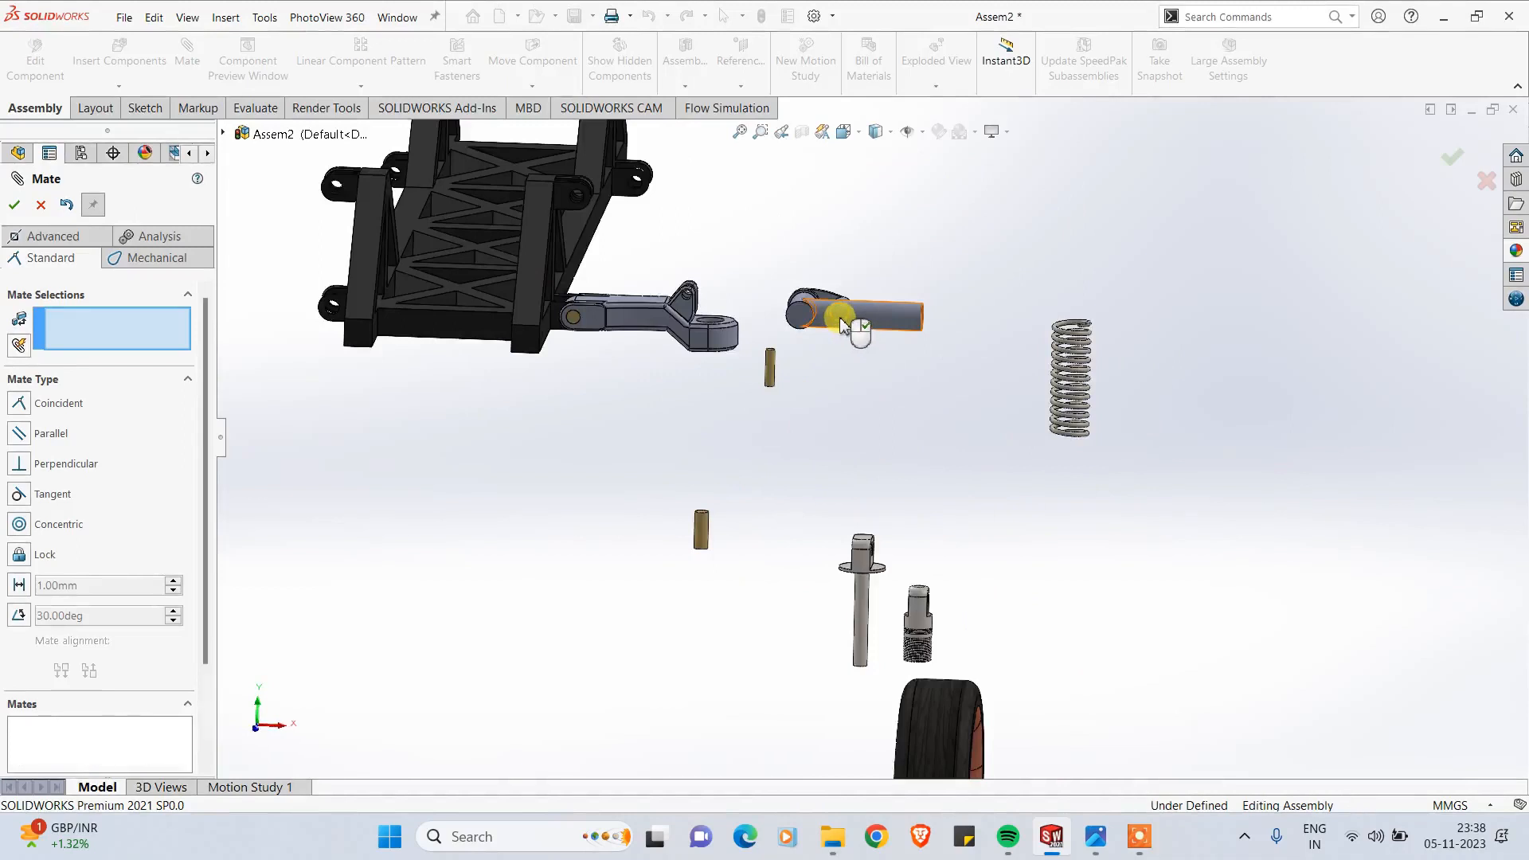
key("Escape")
Step: Rotate the wheel driver rod about the X axis with the triad so its round pivot pin stands upright
left_click(882, 321)
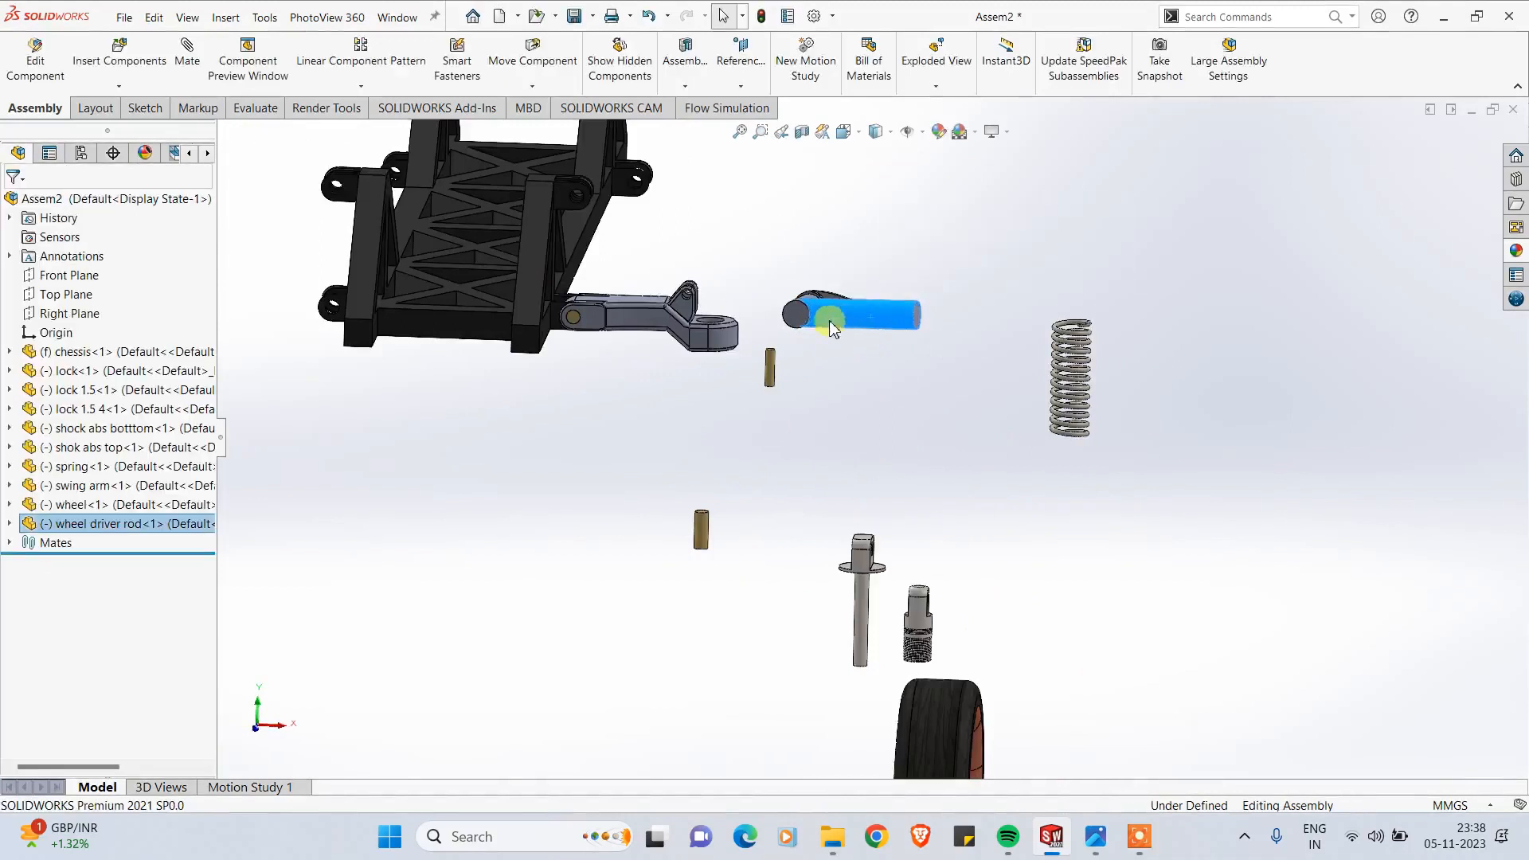
left_click_drag(832, 318, 834, 376)
middle_click_drag(887, 403, 796, 391)
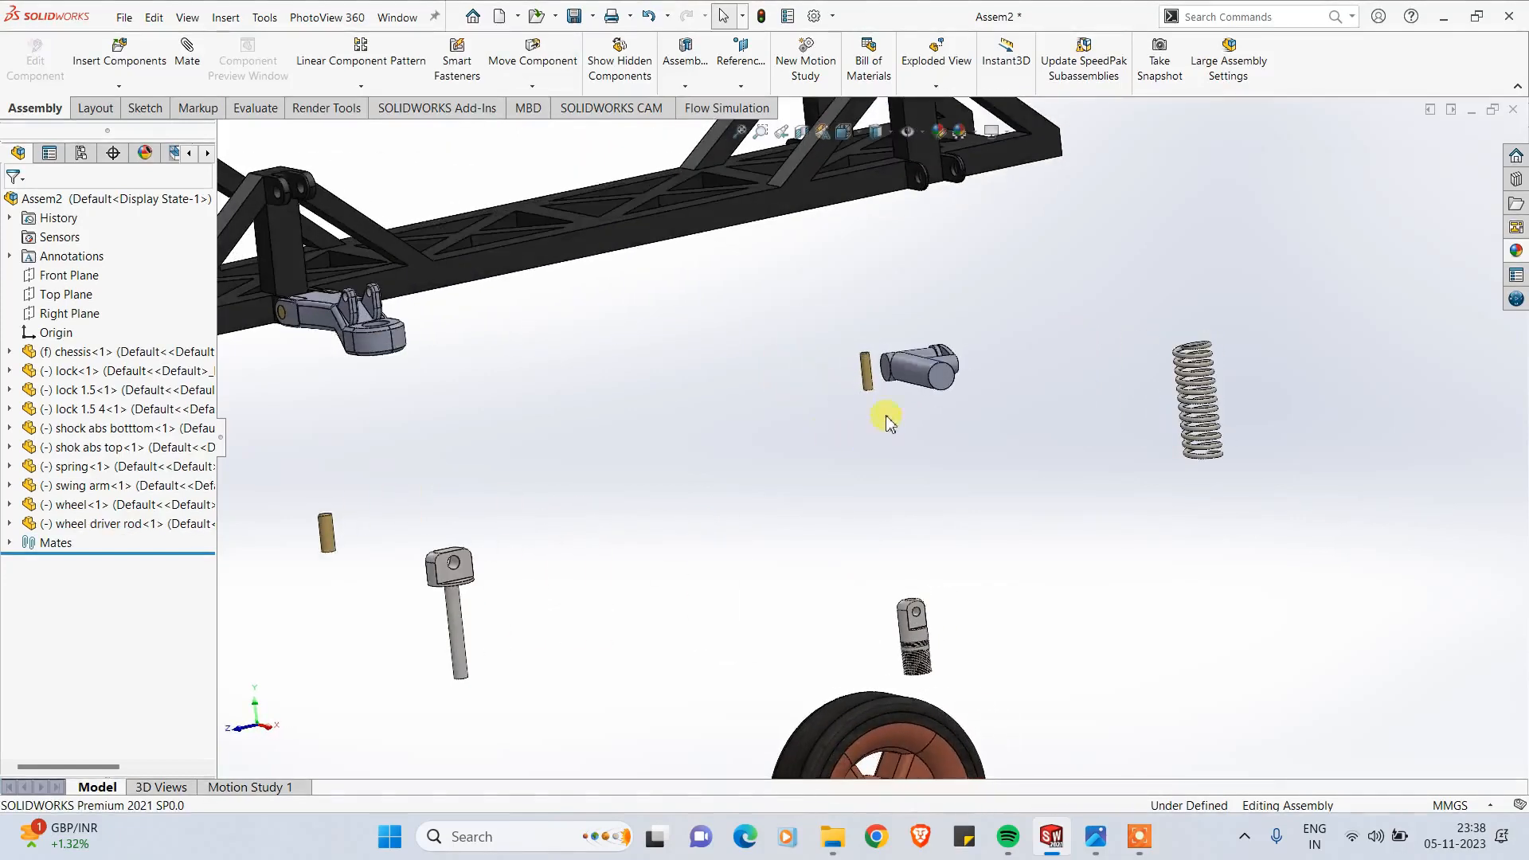
right_click(914, 374)
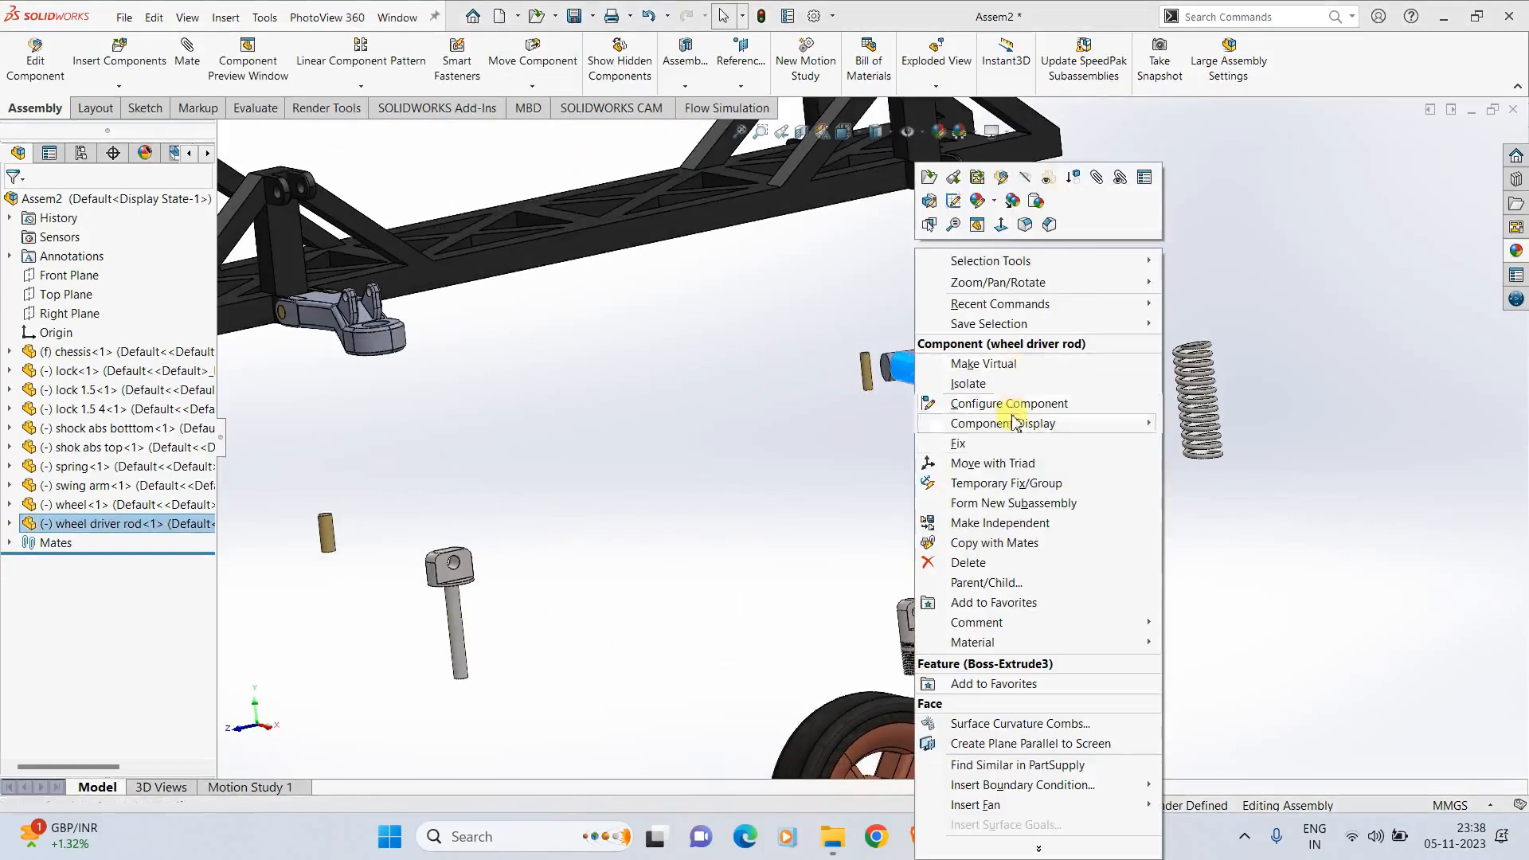
left_click(977, 466)
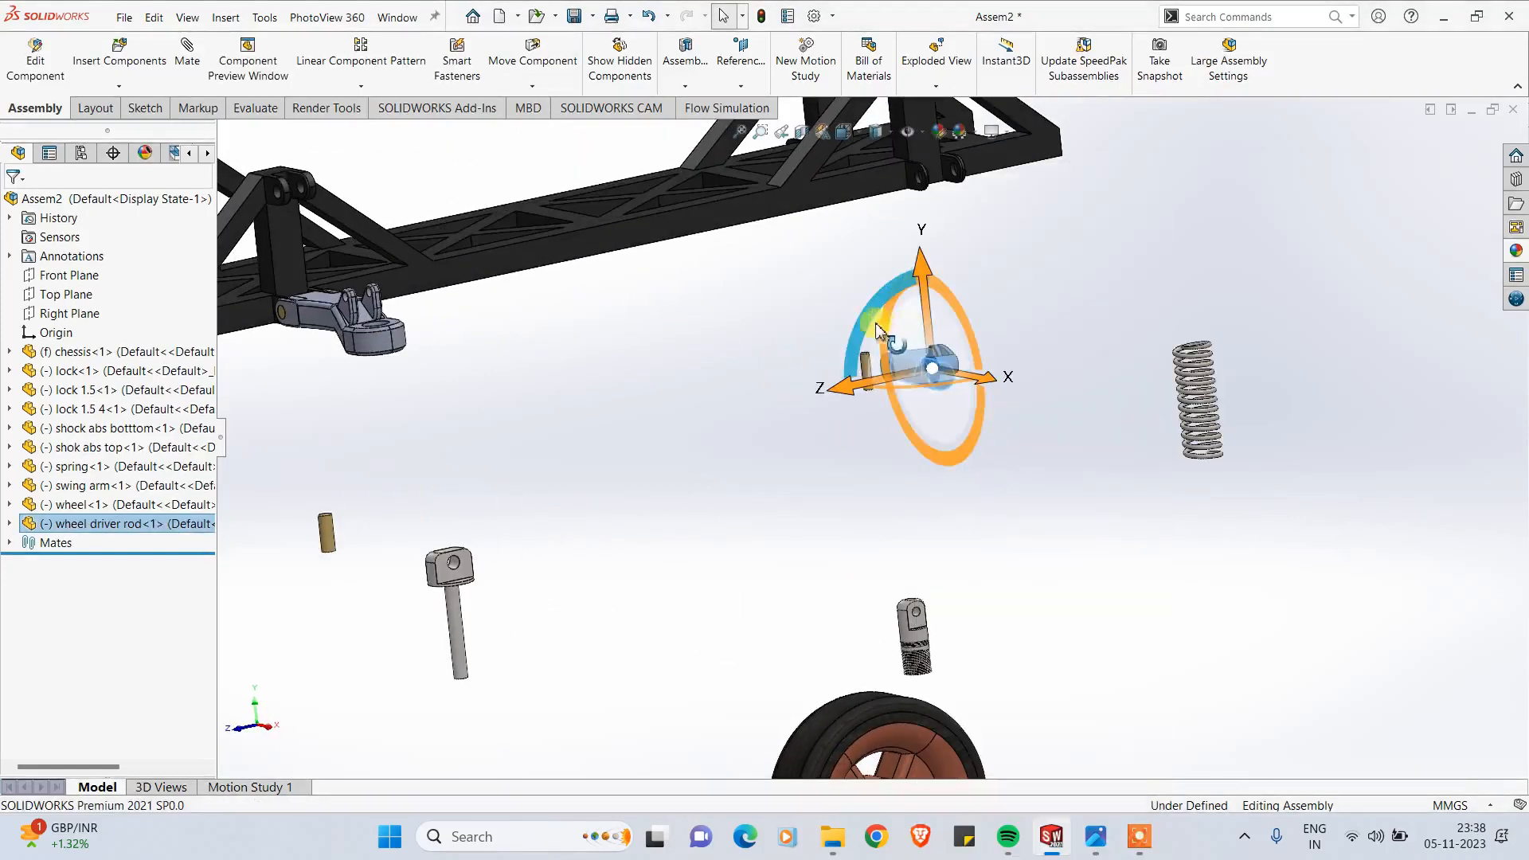
left_click_drag(875, 323, 927, 462)
left_click(840, 452)
scroll(834, 430, "up", 3)
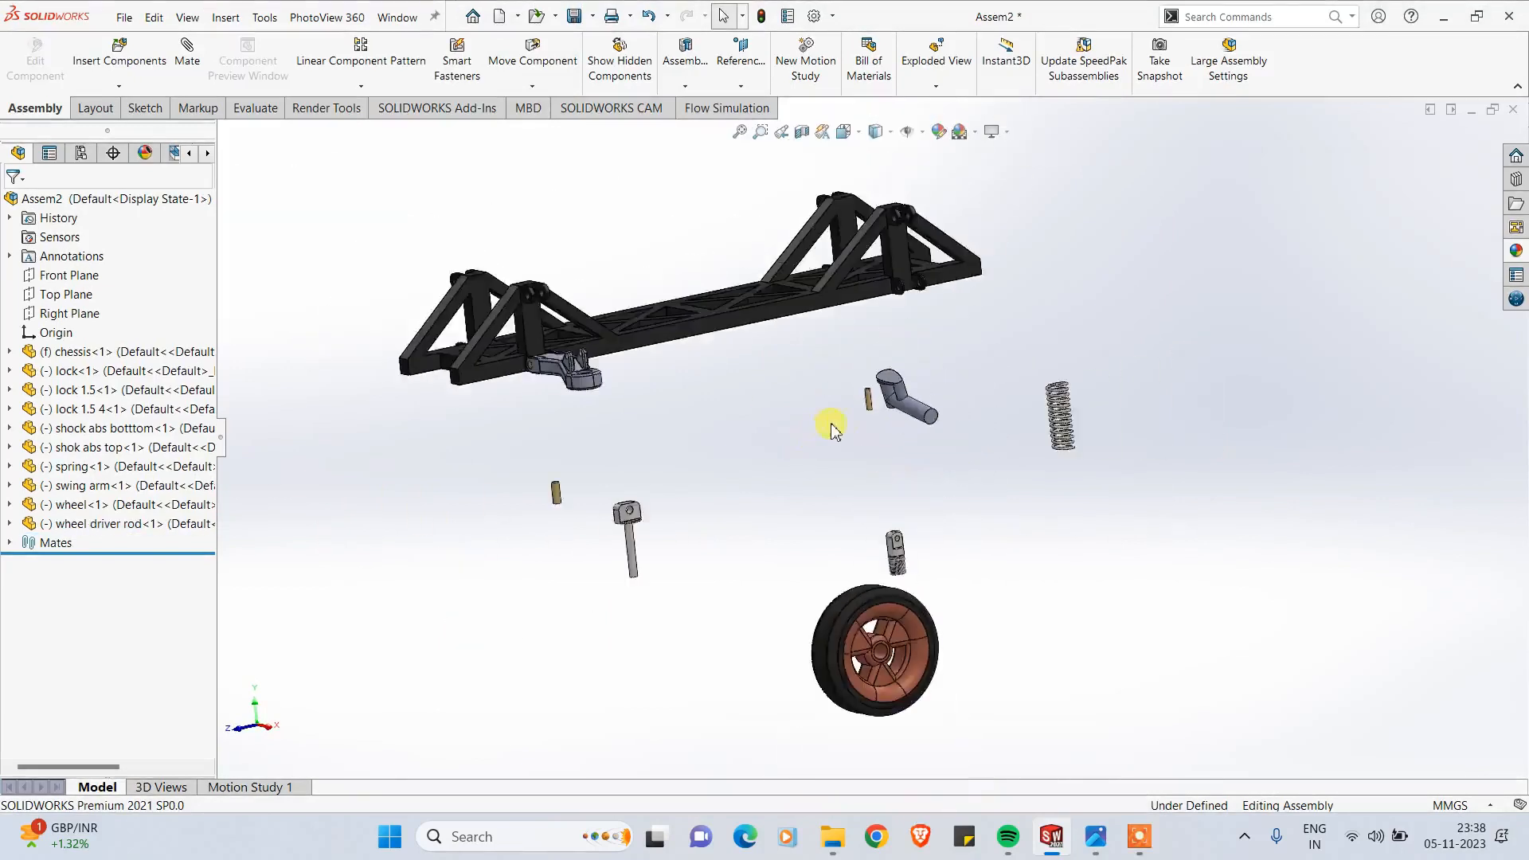
Step: Add a concentric mate between the wheel driver rod's upright pivot pin and the hole in the swing arm's outer eye
key("ctrl+1")
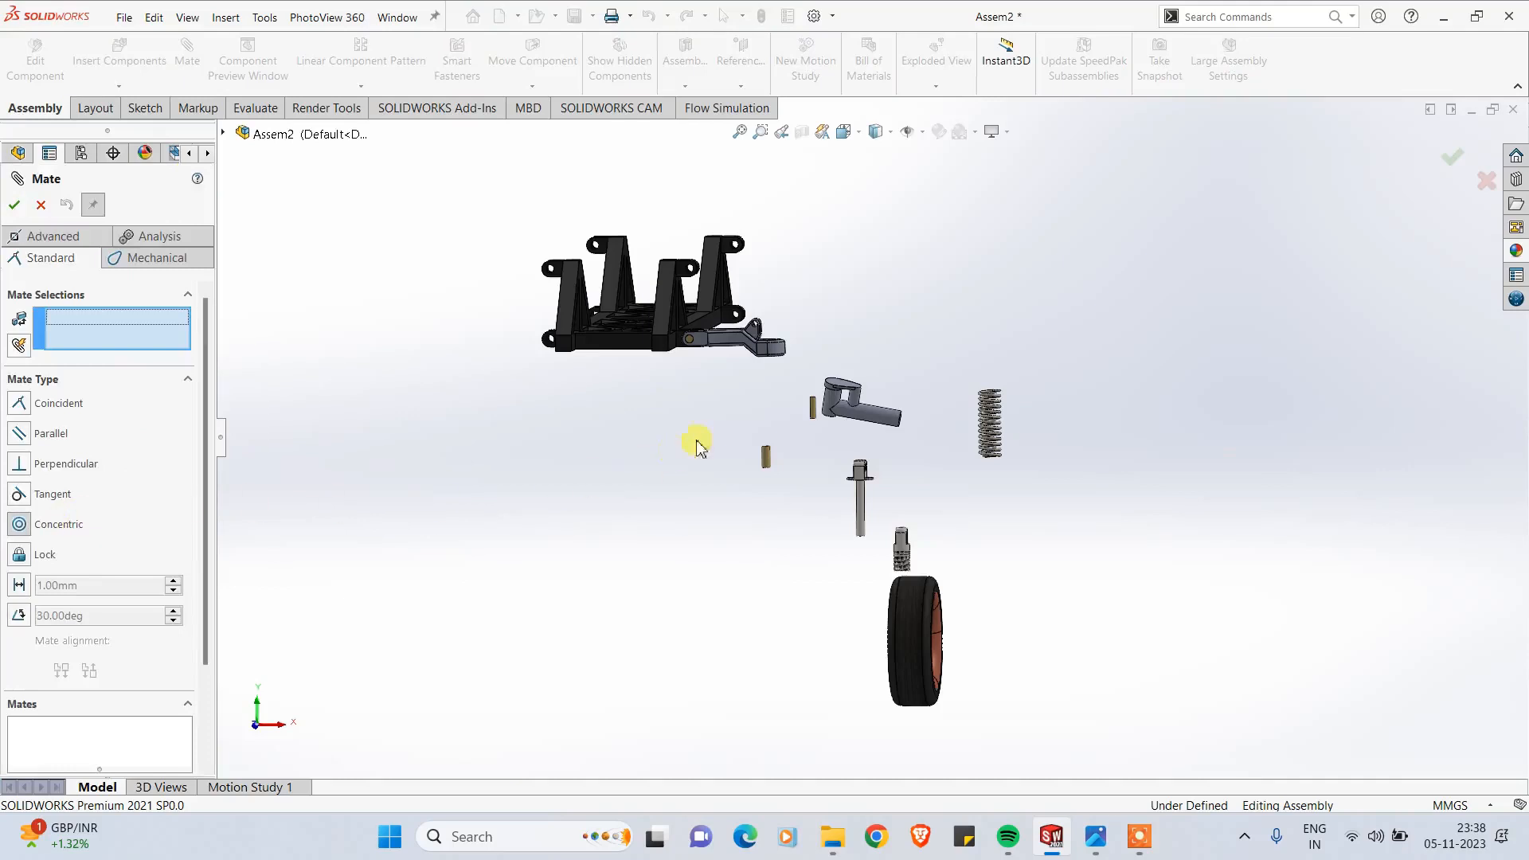
scroll(697, 447, "down", 4)
left_click(1002, 362)
scroll(896, 254, "down", 5)
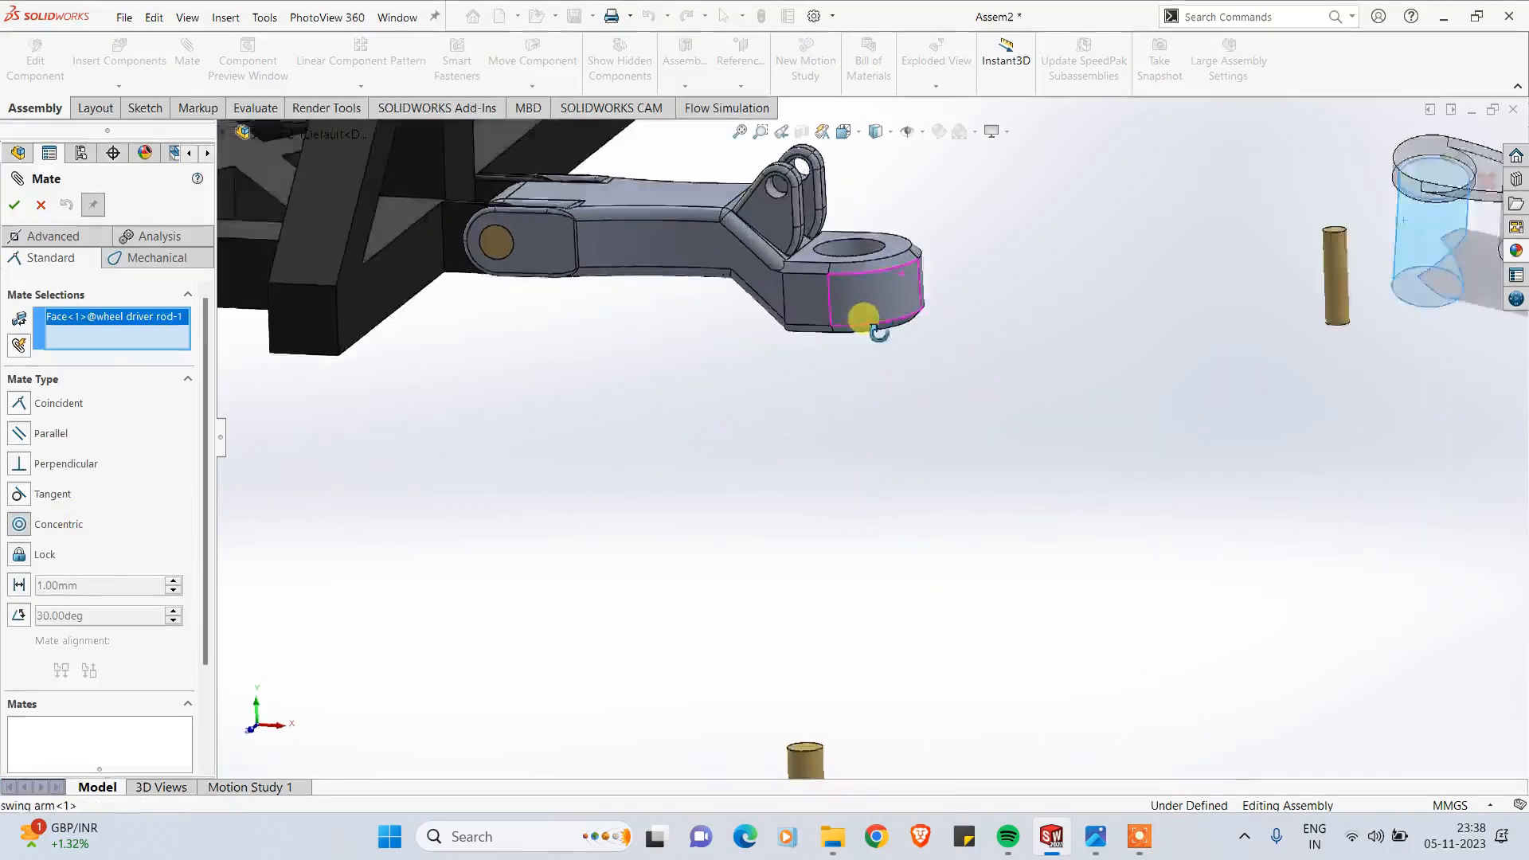
left_click(852, 276)
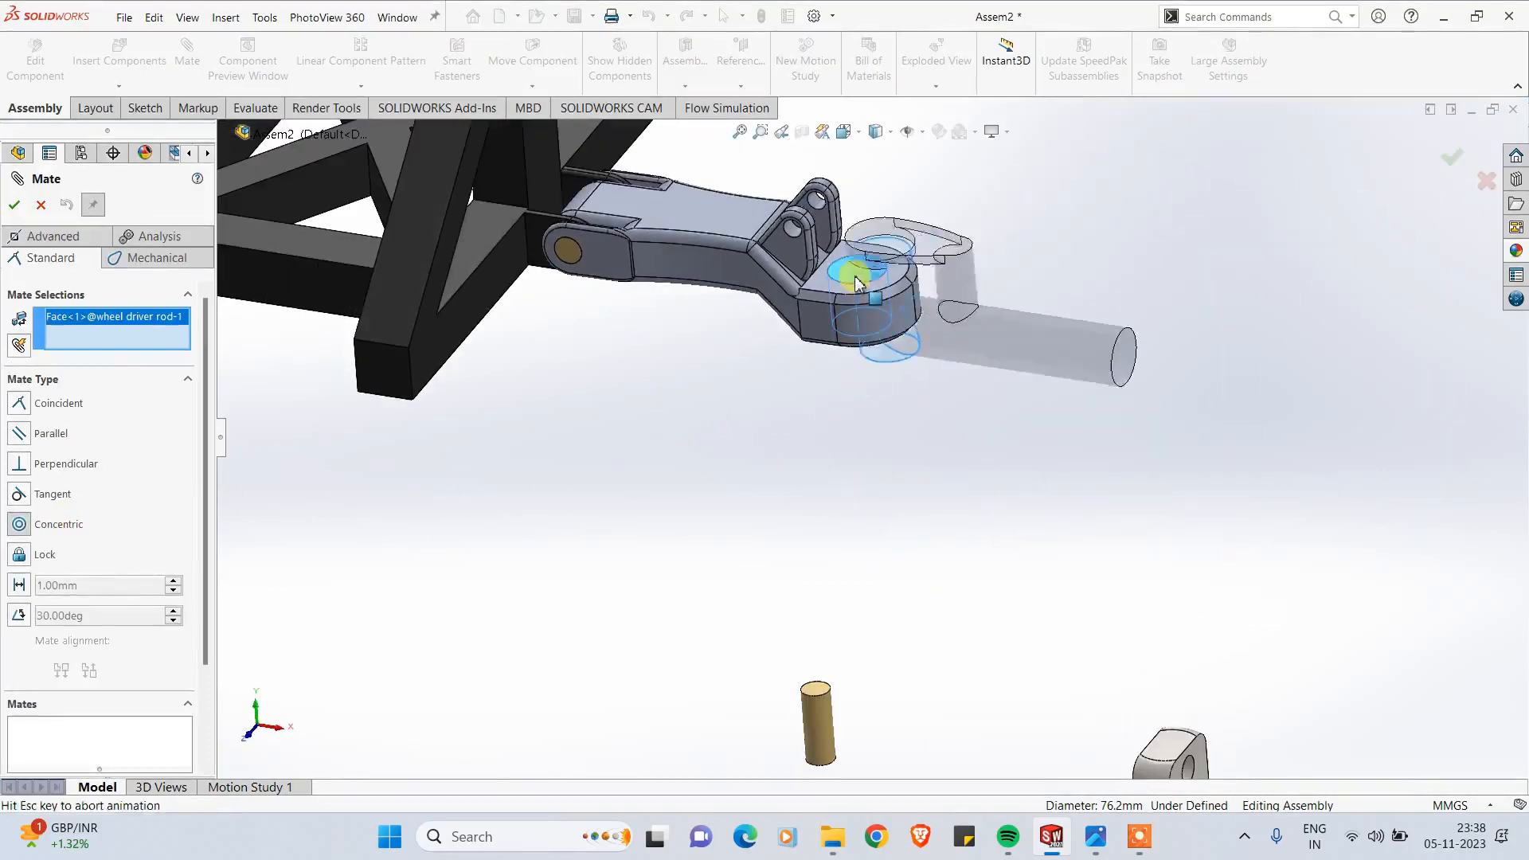
left_click(1125, 270)
scroll(1043, 350, "up", 4)
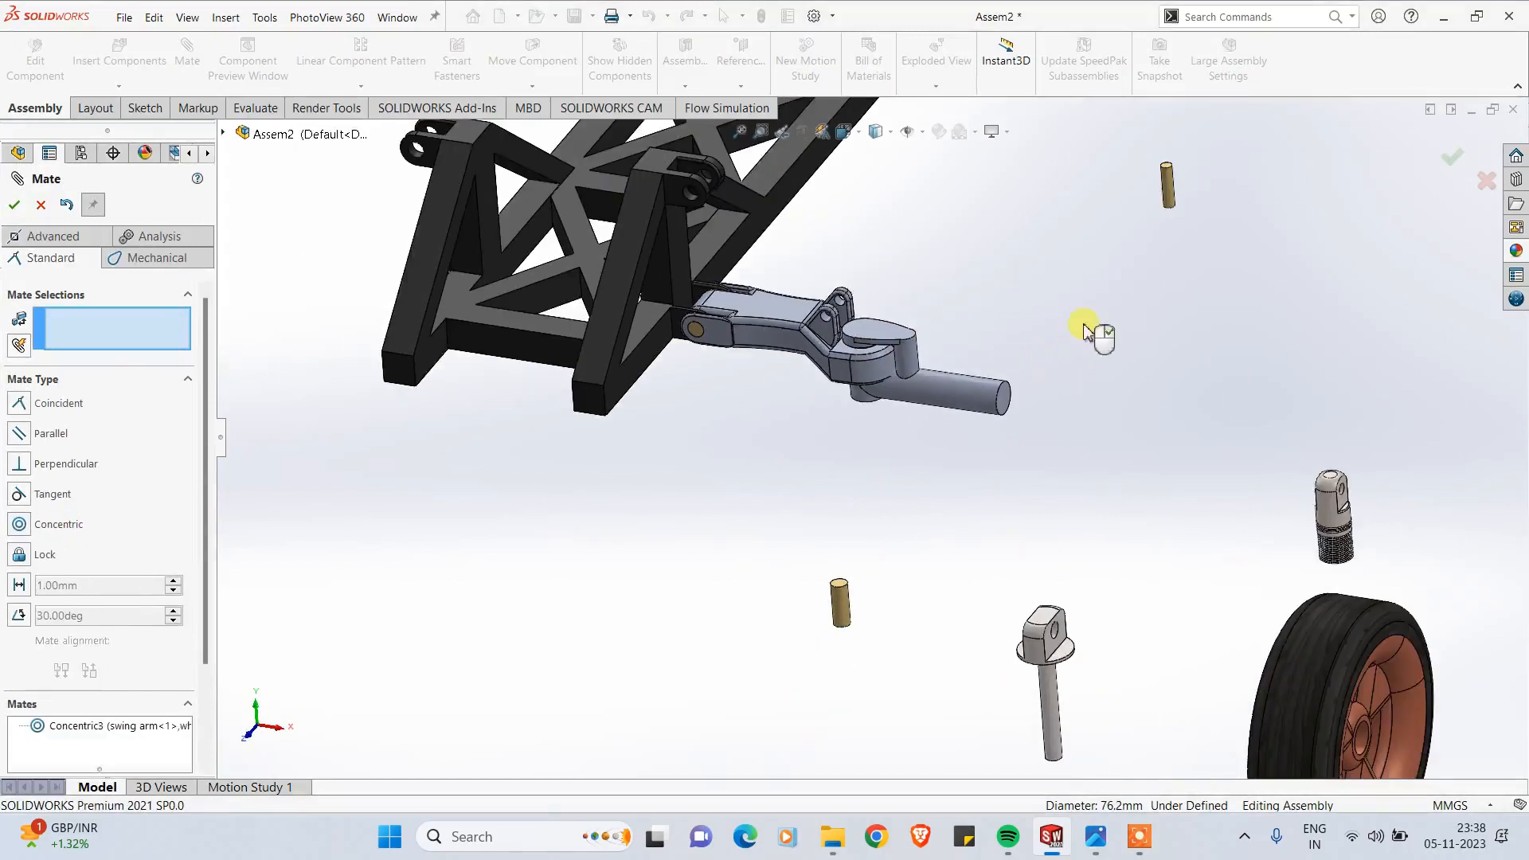
Step: Slide the wheel driver rod upward along the swing arm eye's axis
scroll(958, 327, "down", 2)
middle_click_drag(963, 328, 991, 319)
scroll(1059, 314, "up", 2)
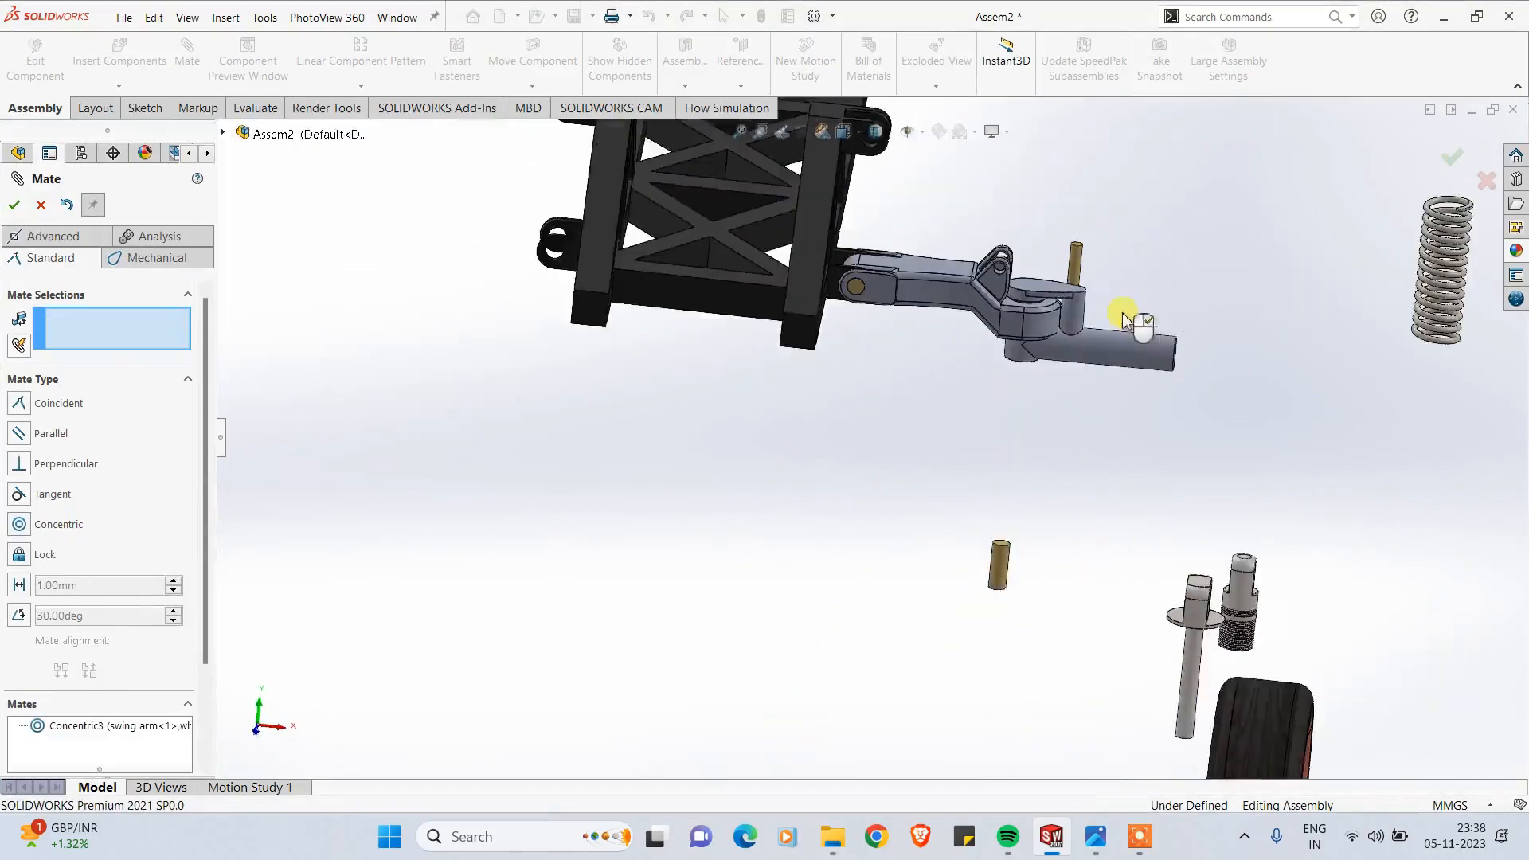
scroll(1113, 307, "down", 4)
left_click_drag(1005, 332, 1012, 299)
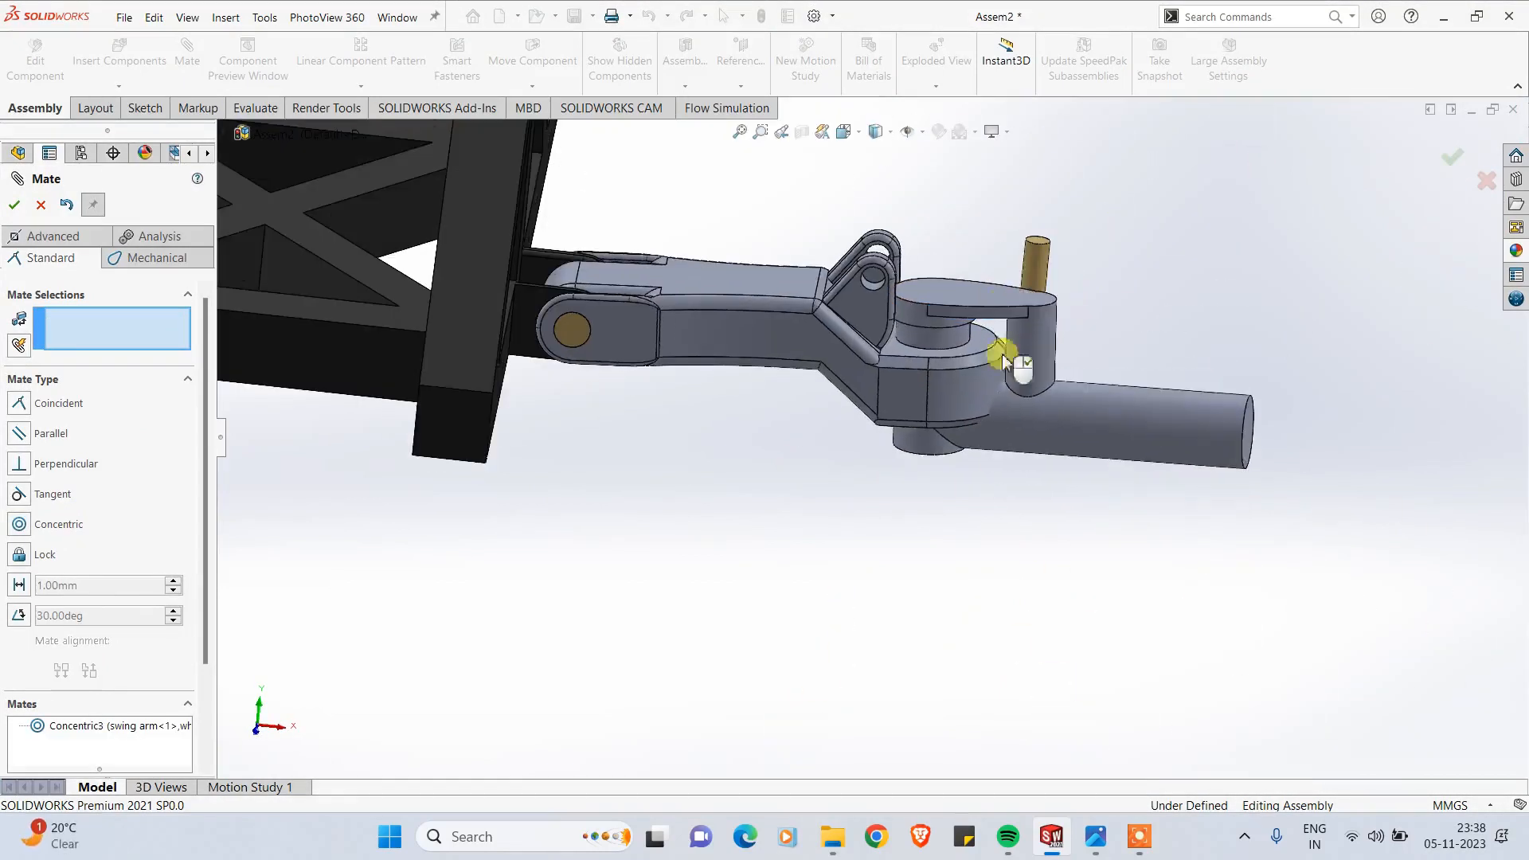
Step: Add a coincident mate between the underside of the wheel driver rod's upper plate and the top face of the swing arm's eye
middle_click_drag(976, 508, 955, 314)
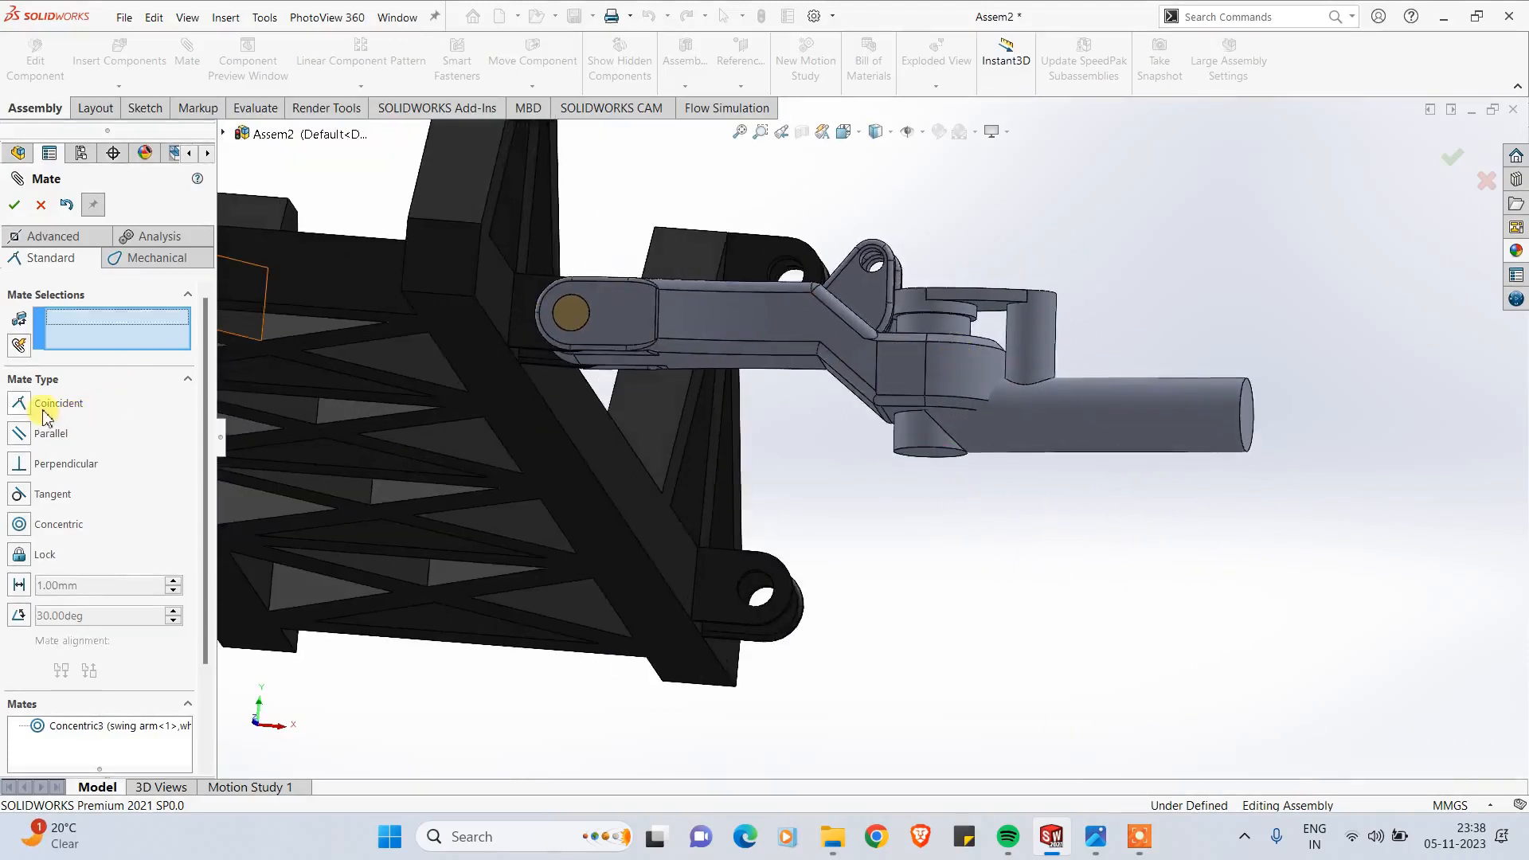
scroll(1031, 333, "down", 3)
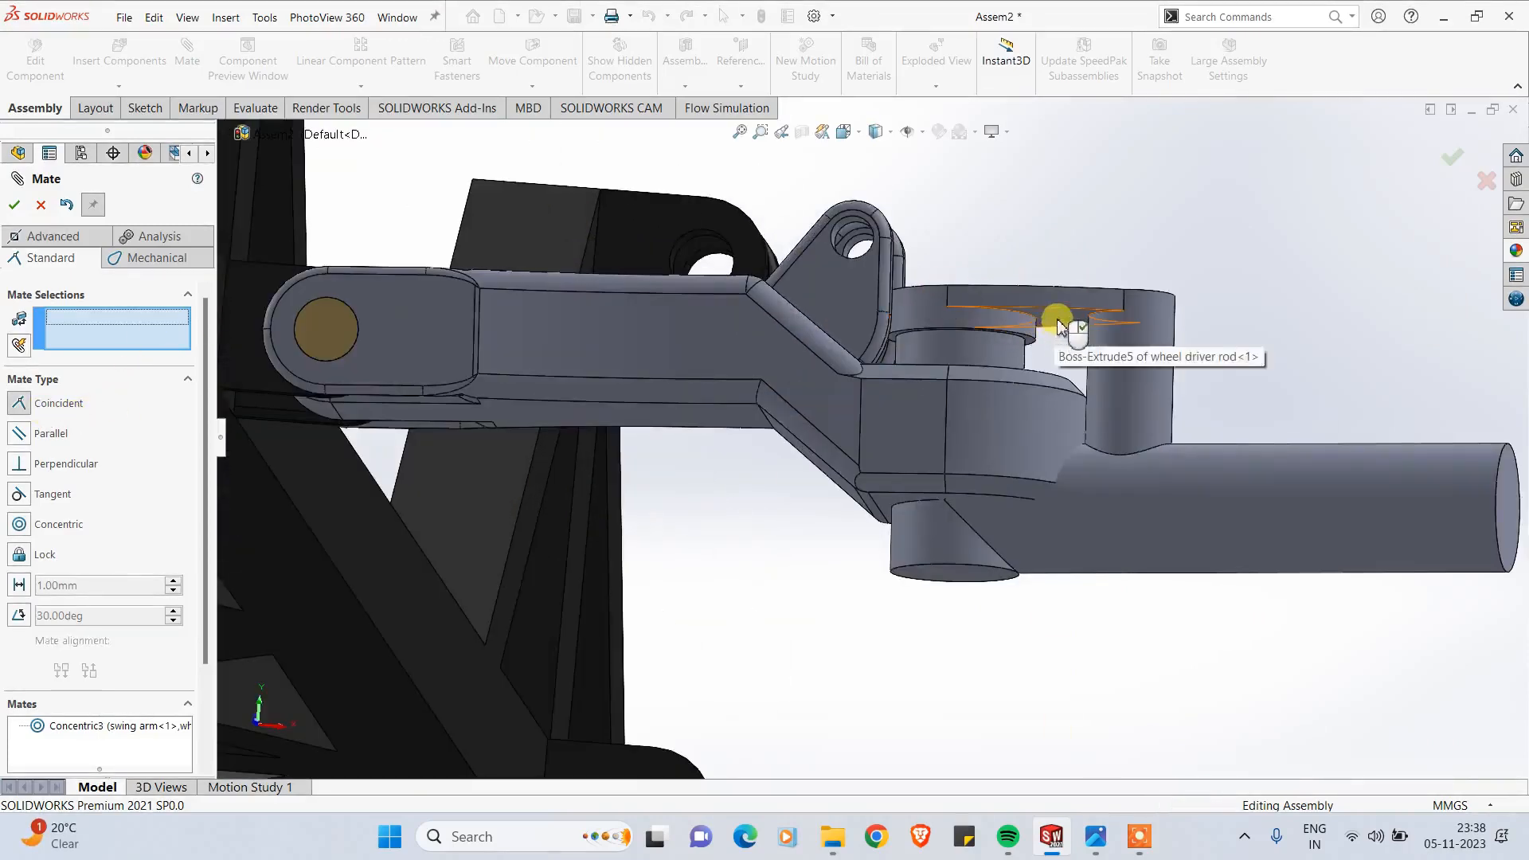
left_click(1059, 326)
middle_click_drag(1059, 328, 1059, 434)
left_click(1049, 407)
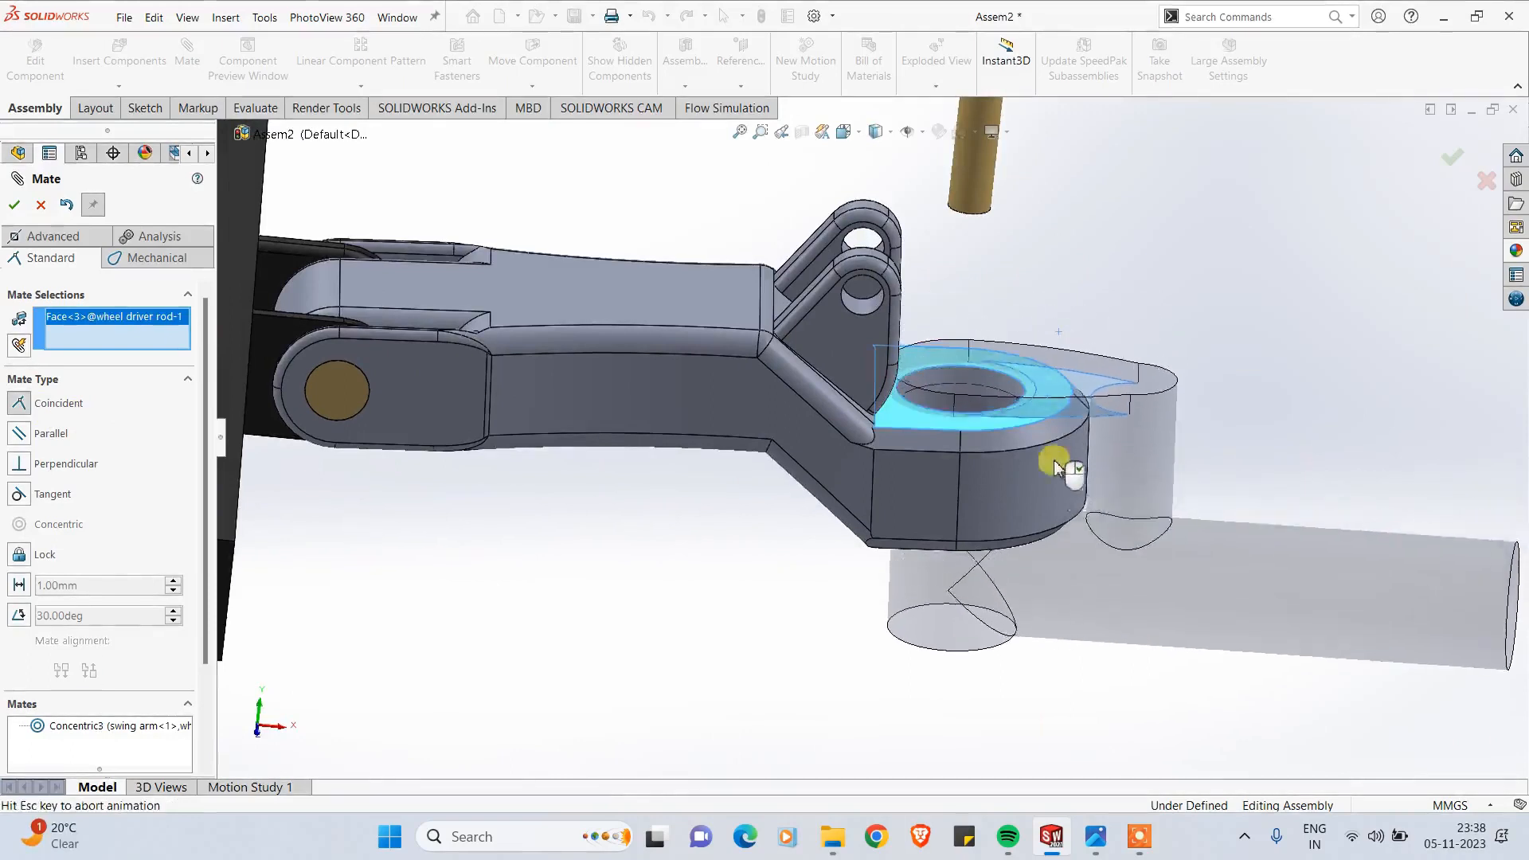
left_click(1252, 600)
scroll(1246, 537, "up", 5)
middle_click_drag(1246, 537, 894, 454)
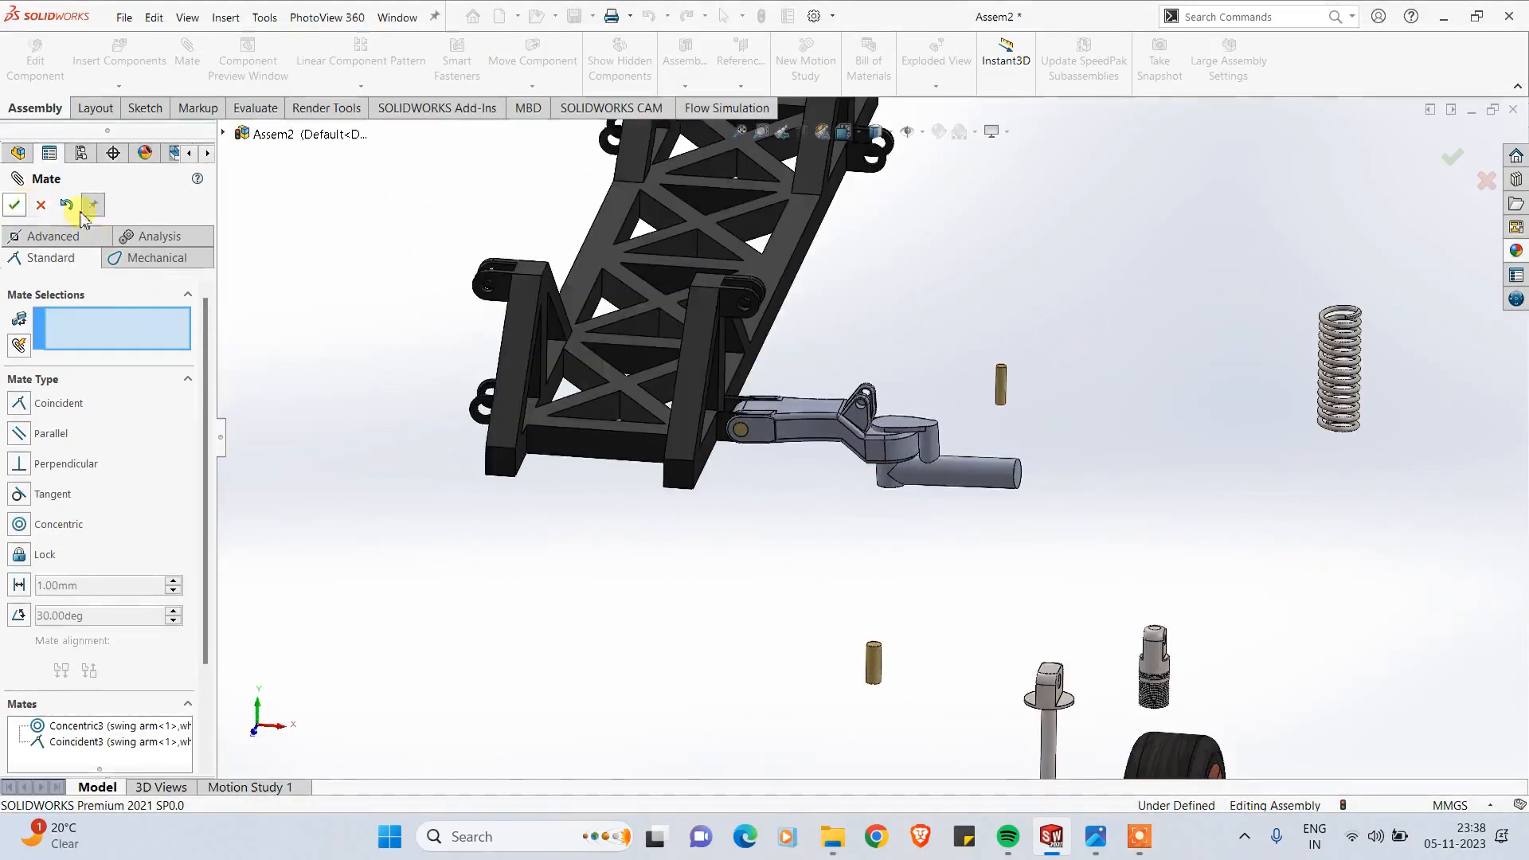
left_click(14, 205)
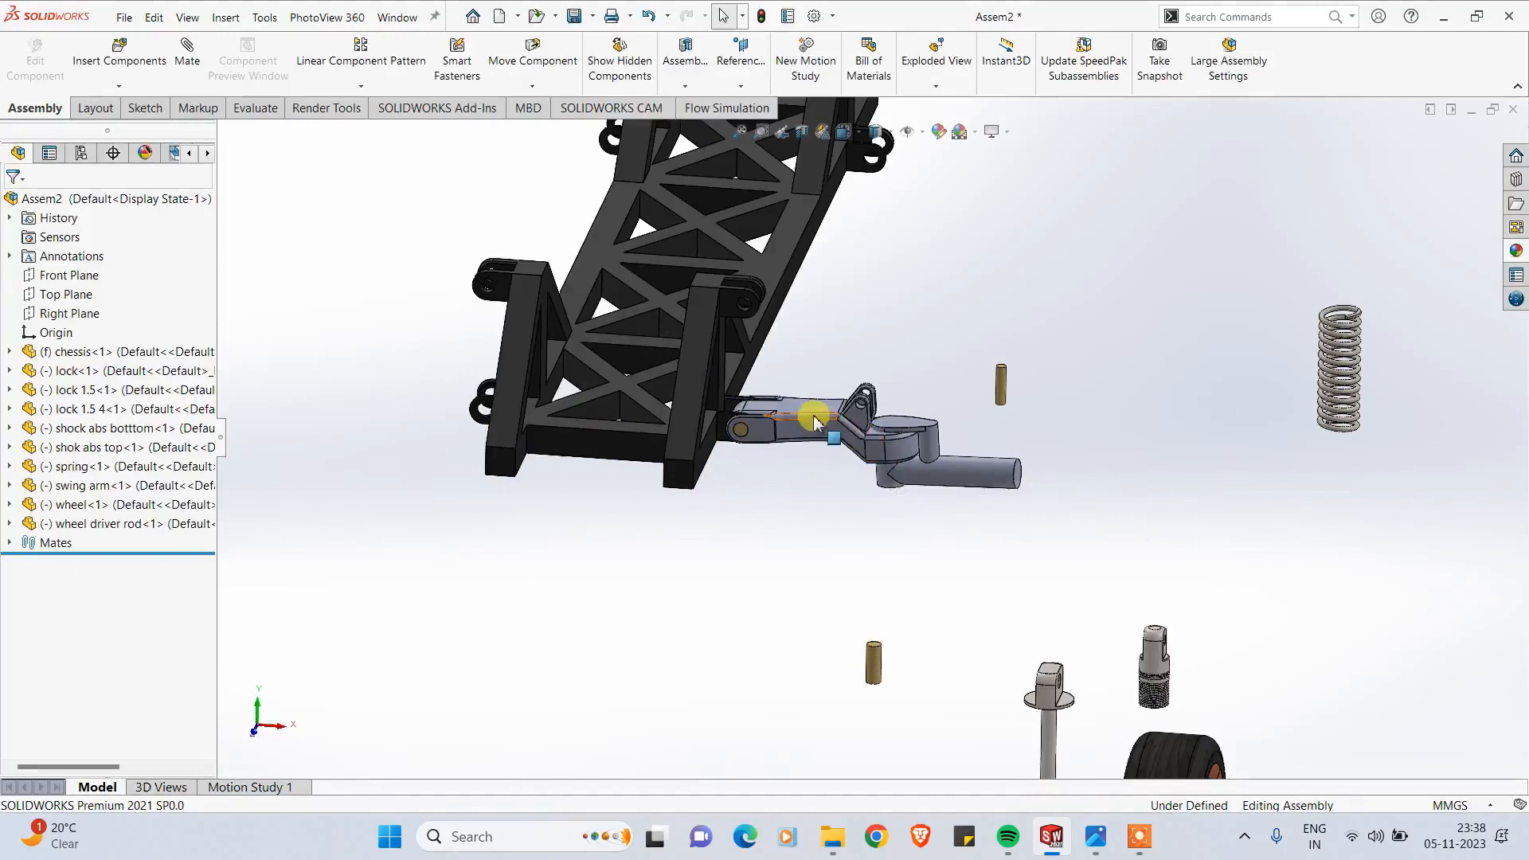
Step: Swing the suspension arm slightly and move the wheel up beside the free end of the wheel driver rod
mouse_move(813, 422)
left_mouse_down()
mouse_move(795, 324)
mouse_move(839, 409)
mouse_move(832, 433)
left_mouse_up()
scroll(798, 523, "up", 3)
scroll(1007, 625, "down", 3)
scroll(1085, 666, "up", 2)
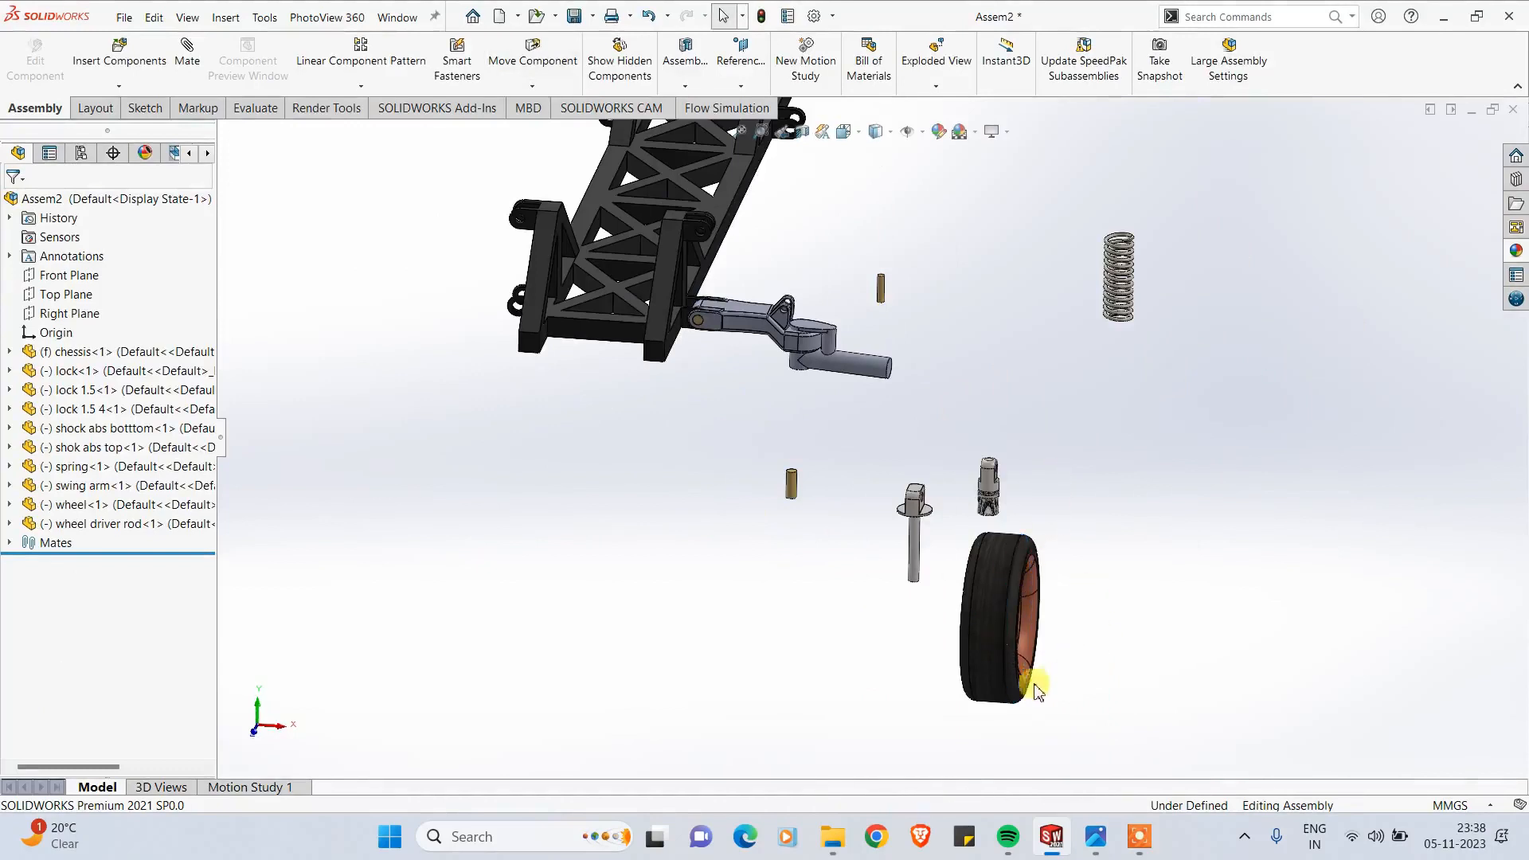
left_click_drag(1005, 683, 943, 437)
left_click(1048, 546)
Step: Rotate the wheel about the vertical Y axis with the triad
middle_click_drag(1048, 546, 962, 460)
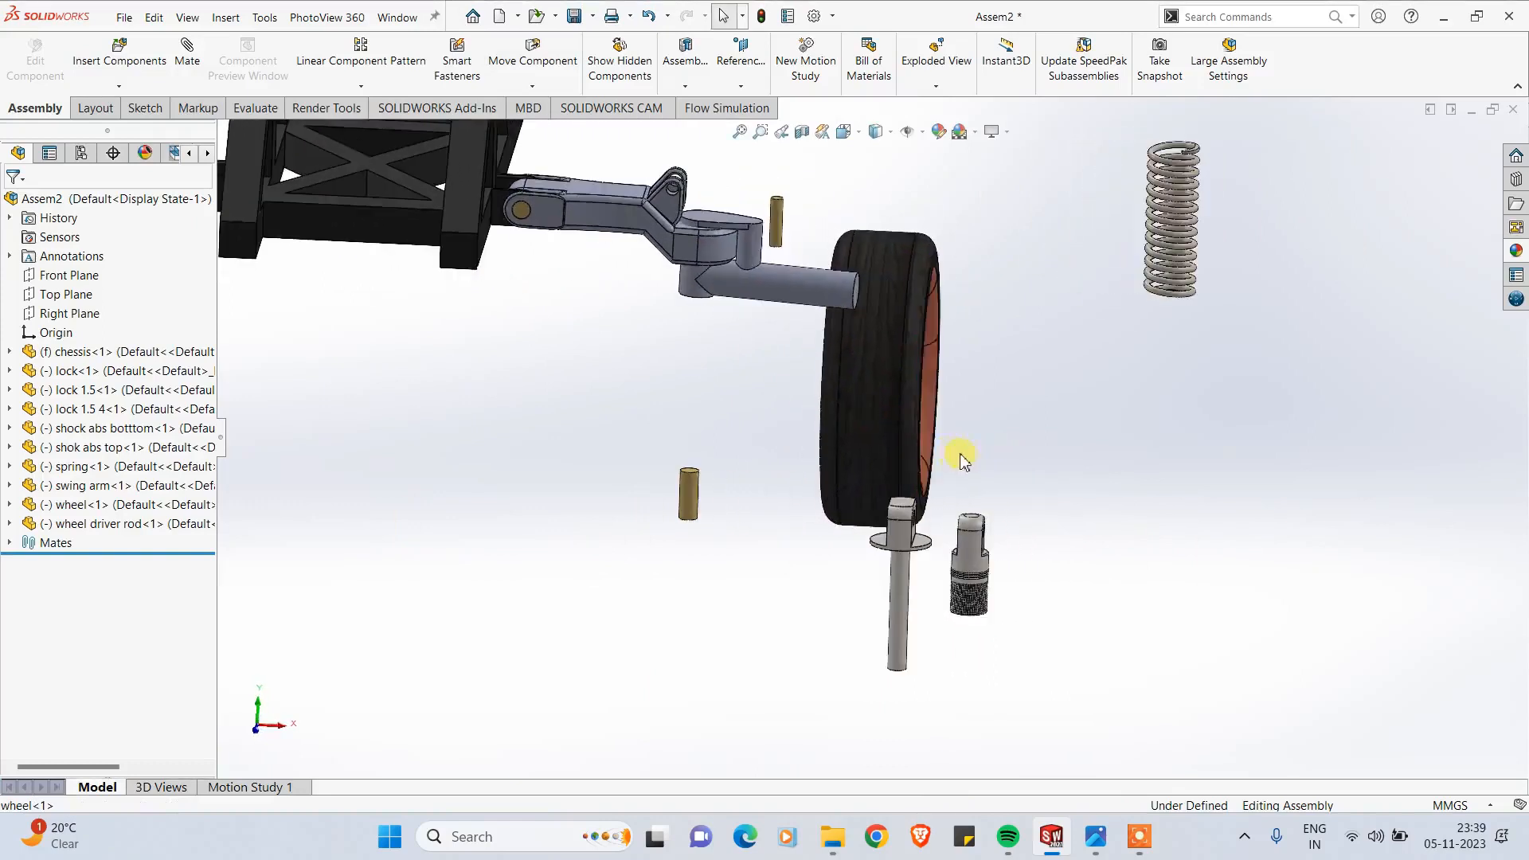
right_click(873, 441)
left_click(930, 464)
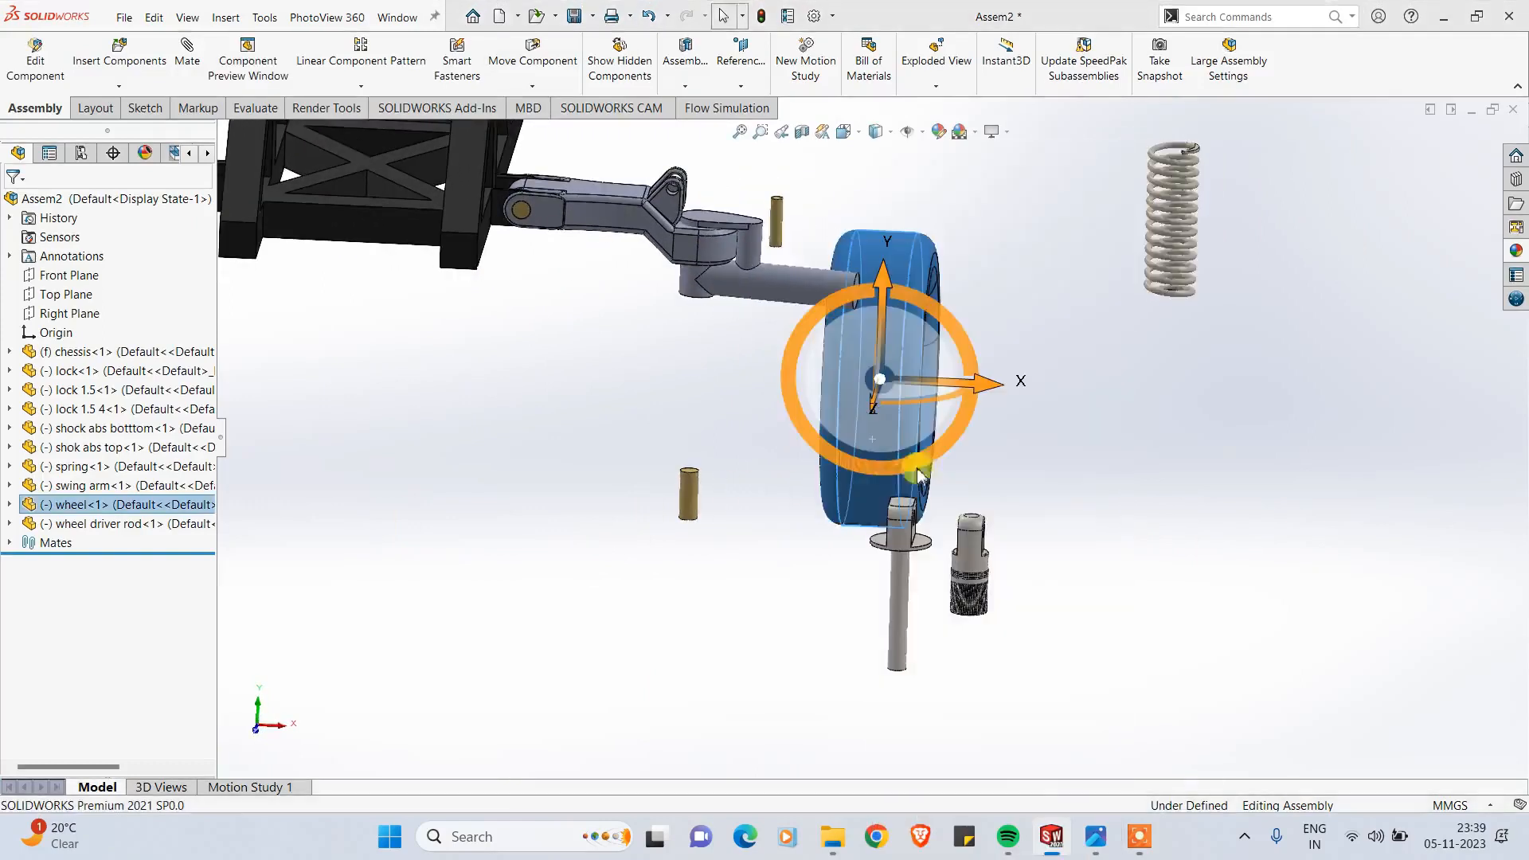
left_click_drag(904, 411, 781, 240)
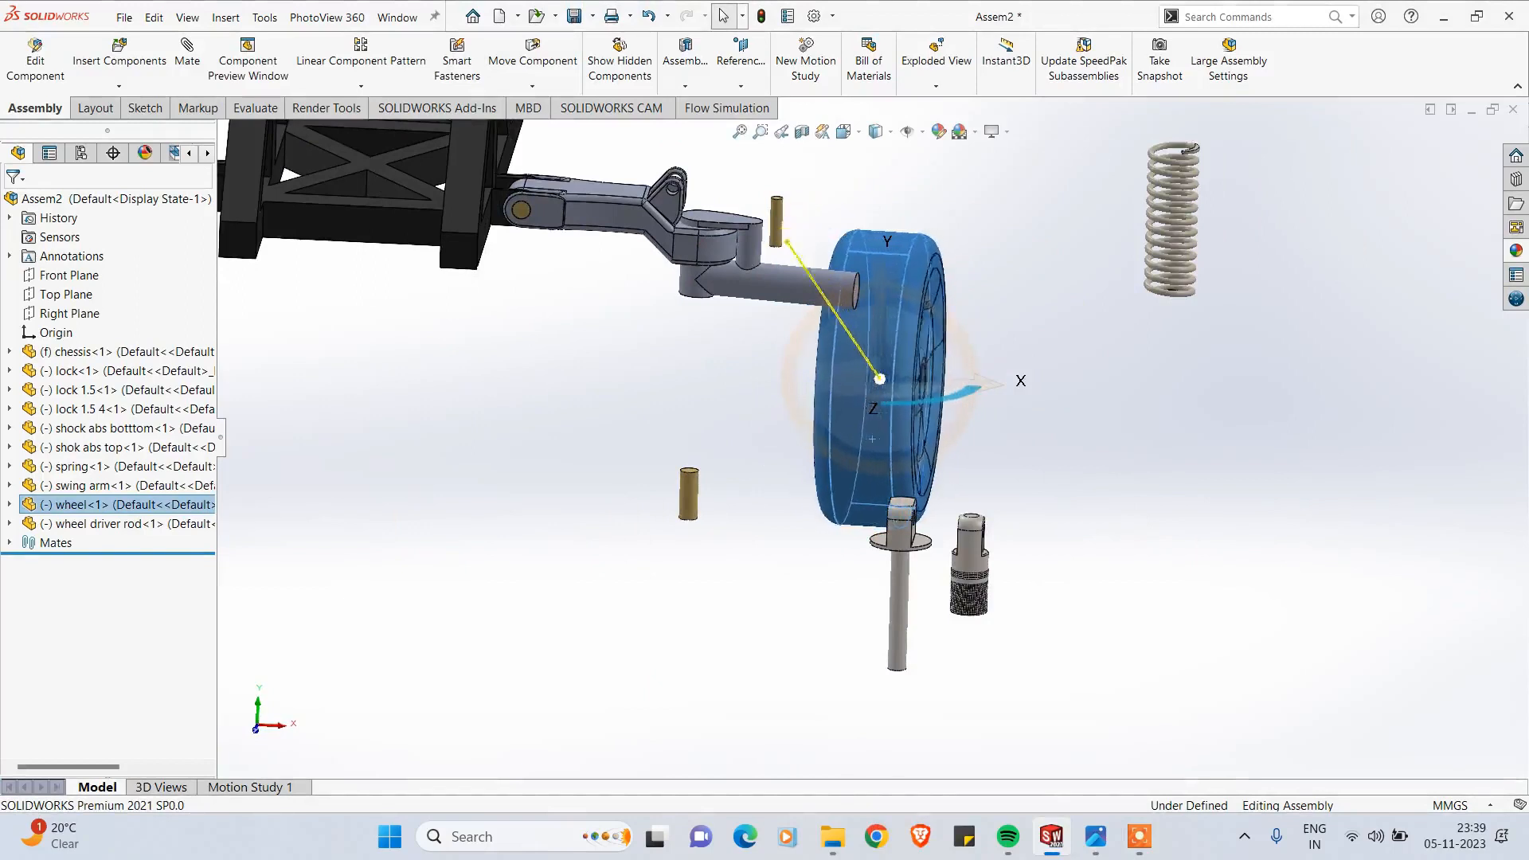
left_click(805, 491)
Step: Add a concentric mate between the wheel driver rod's cylindrical face and the wheel's centre bore
middle_click_drag(805, 492, 510, 310)
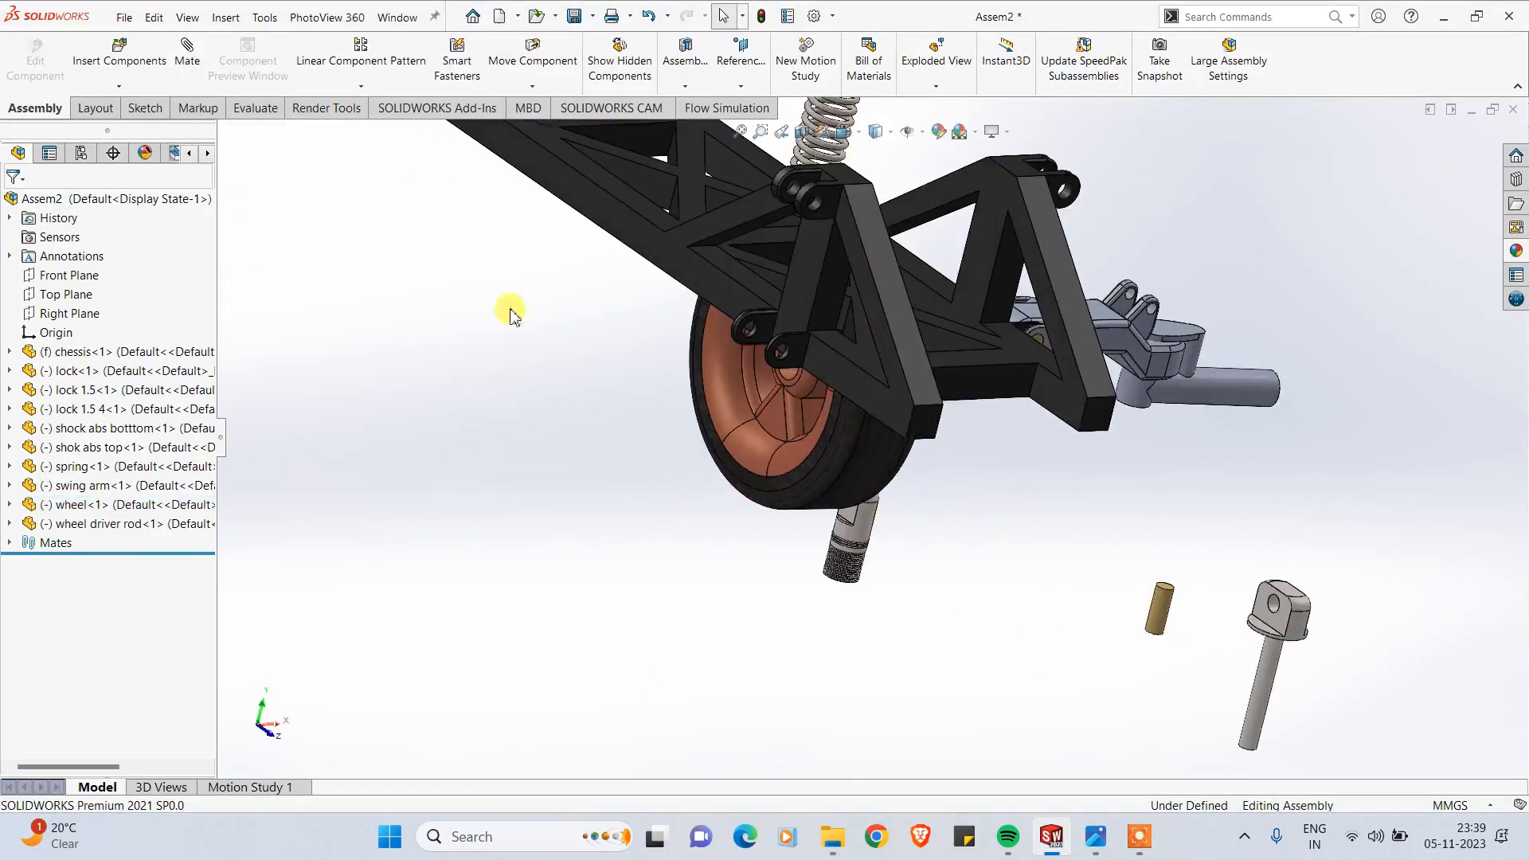
left_click(185, 63)
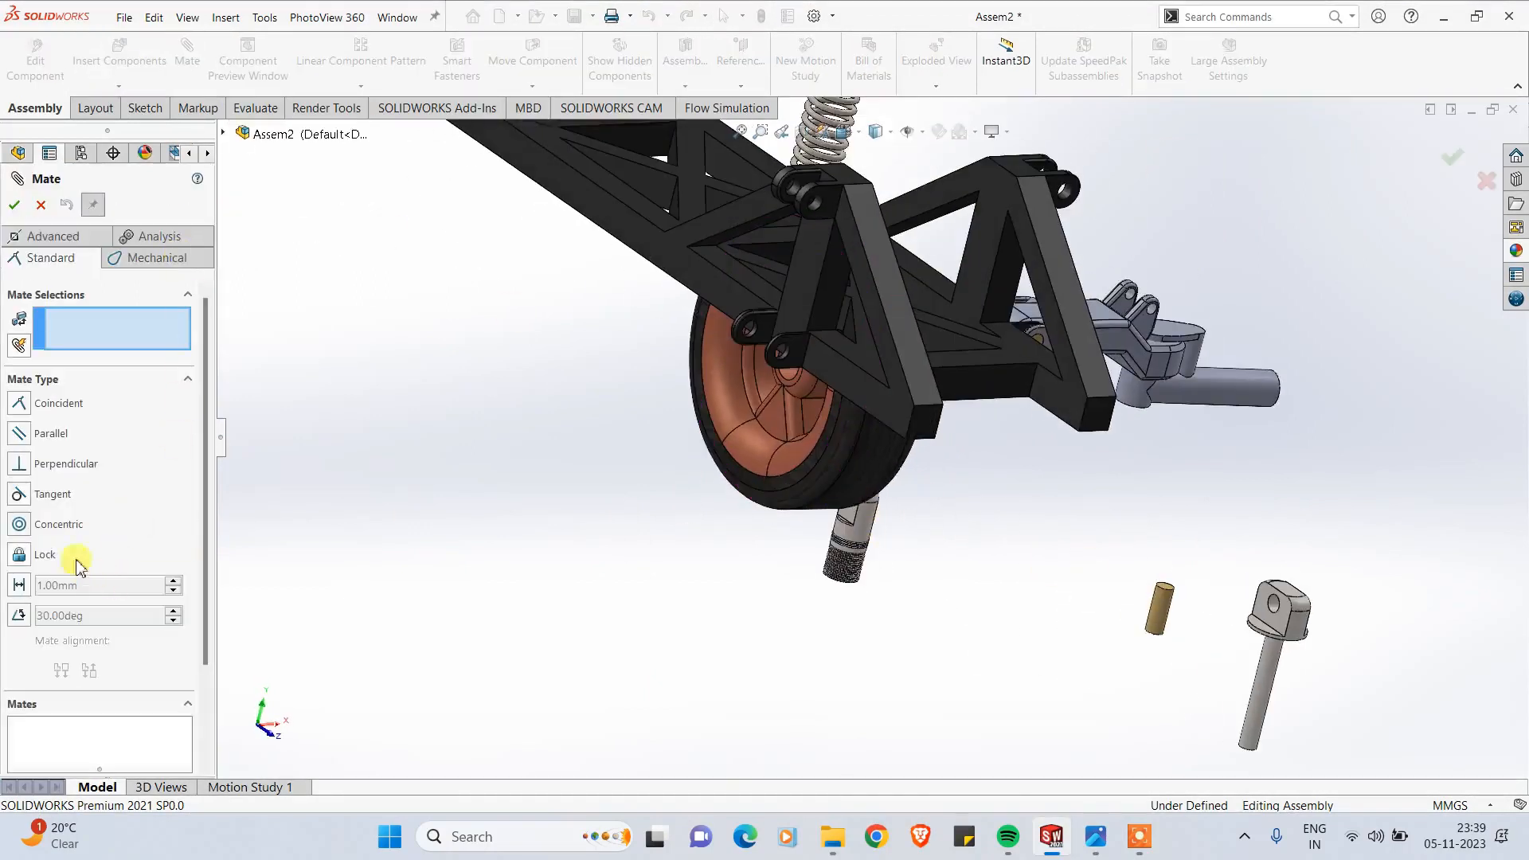
scroll(1064, 389, "down", 5)
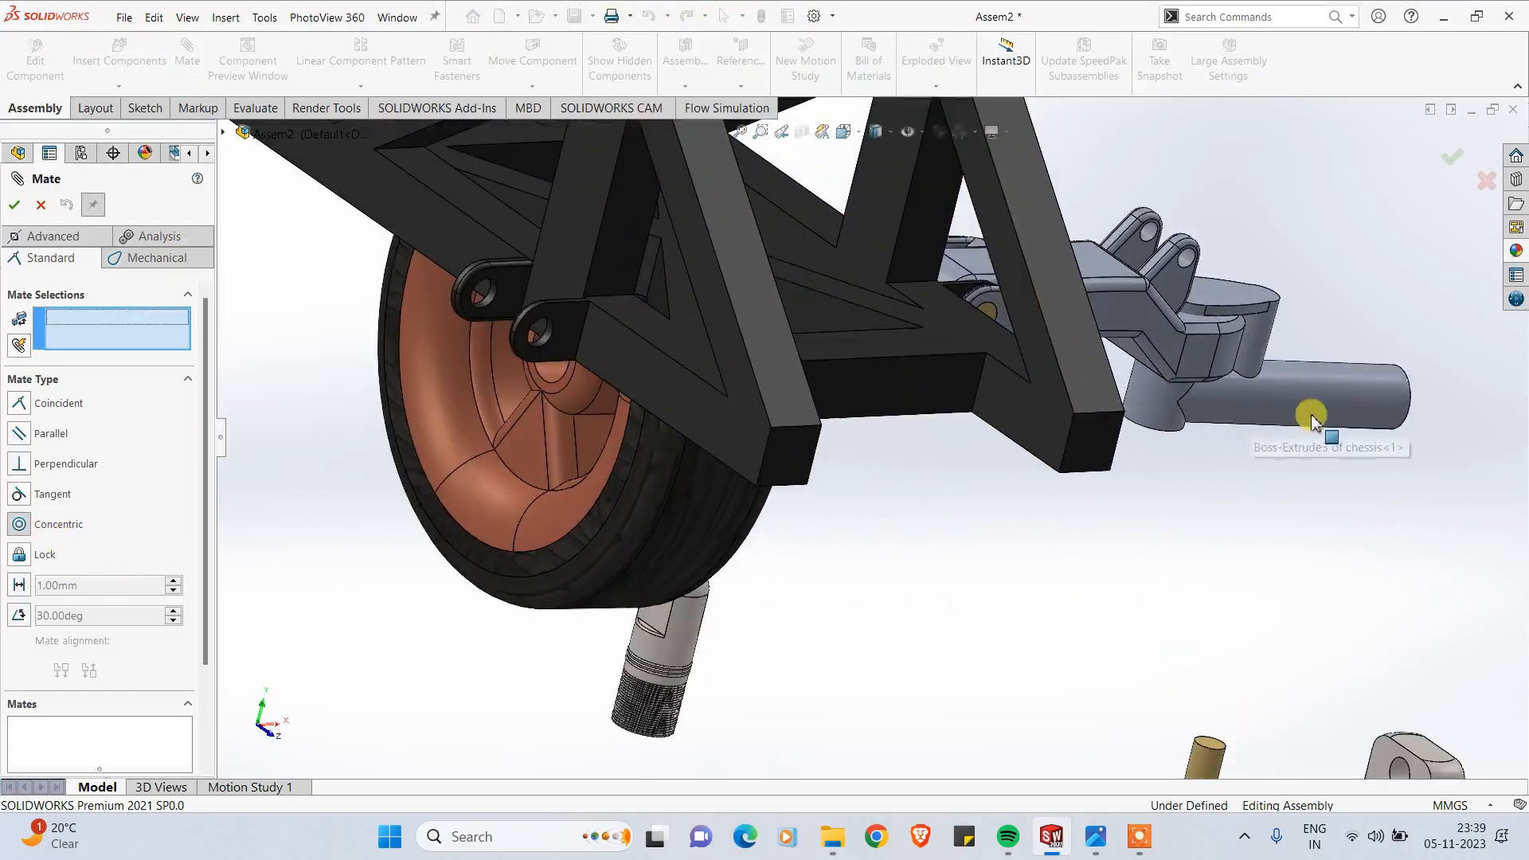
left_click(1292, 427)
scroll(581, 430, "up", 3)
scroll(597, 437, "down", 3)
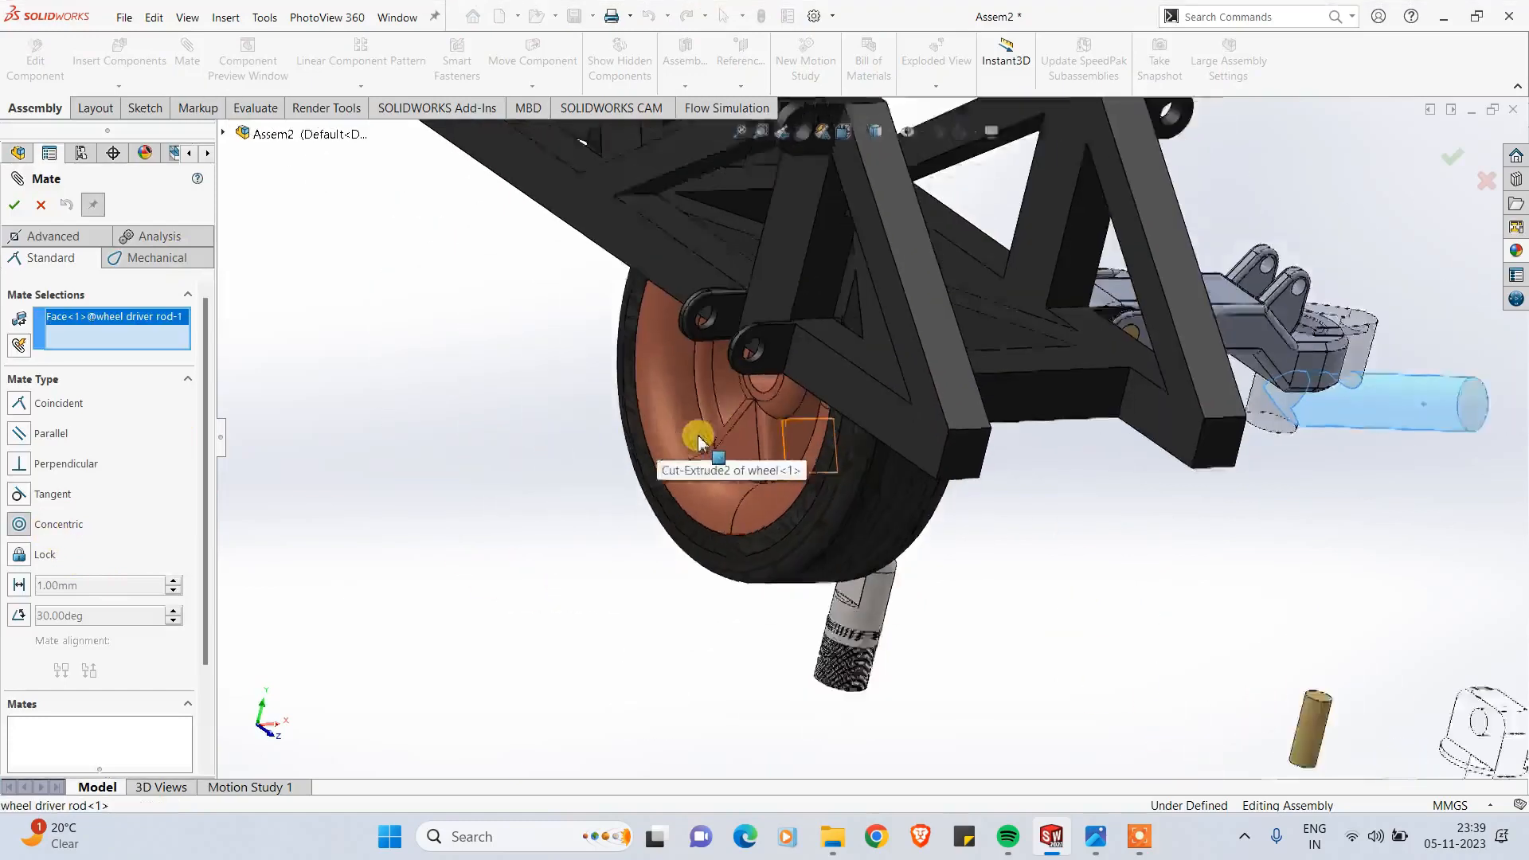
scroll(699, 440, "up", 3)
scroll(812, 423, "down", 3)
middle_click_drag(812, 423, 816, 390)
left_click(815, 390)
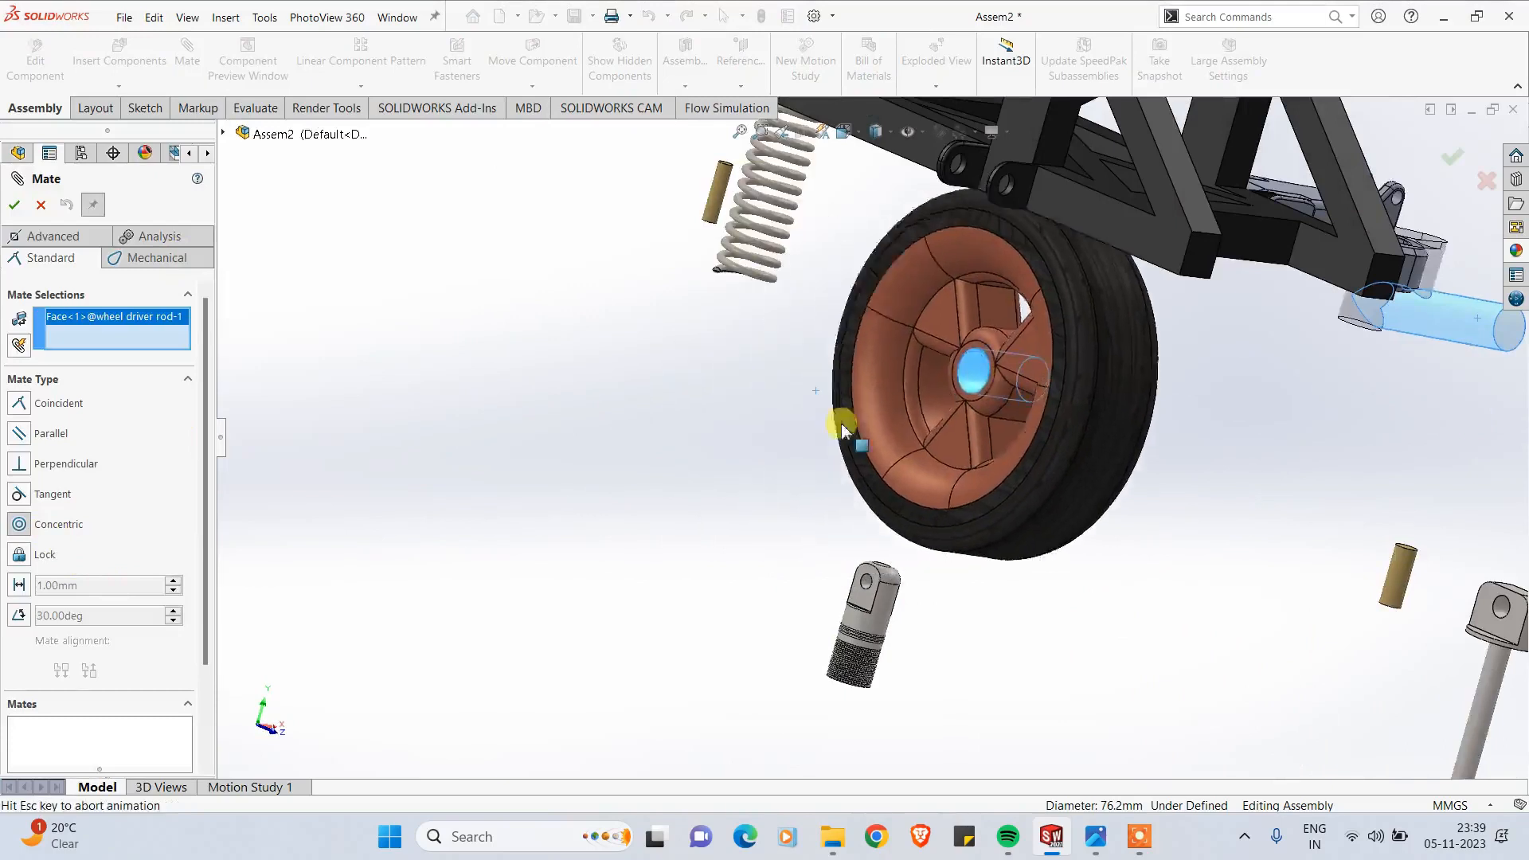
left_click(1504, 561)
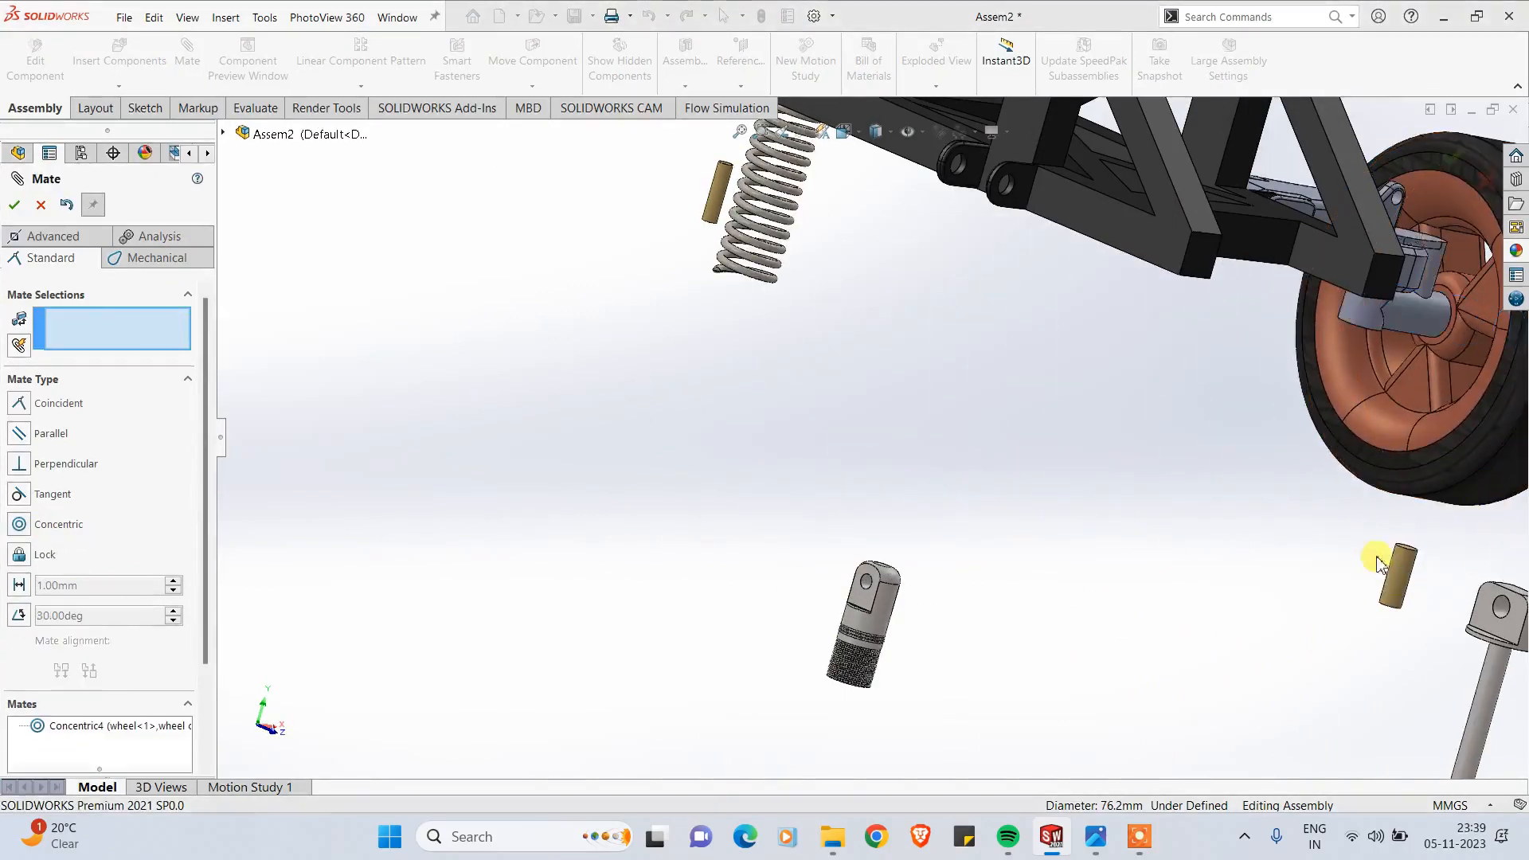
Step: Add a coincident mate between the wheel's outer hub-side face and the end face of the wheel driver rod, and finish mating
scroll(1178, 528, "up", 4)
middle_click_drag(1178, 529, 892, 423)
scroll(1159, 462, "down", 3)
scroll(266, 393, "down", 5)
middle_click_drag(385, 423, 478, 425)
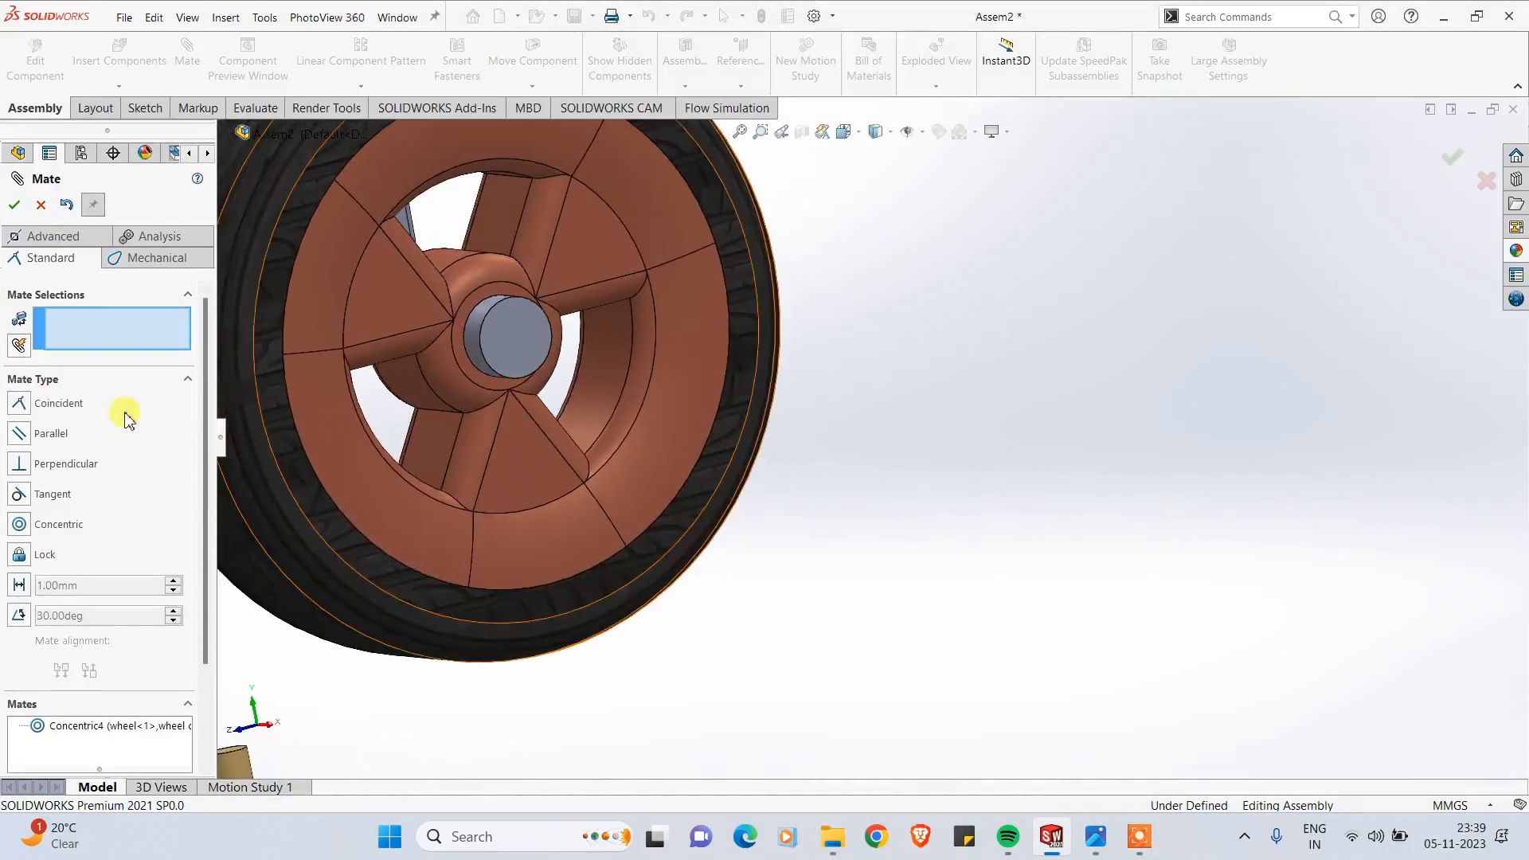
left_click(50, 406)
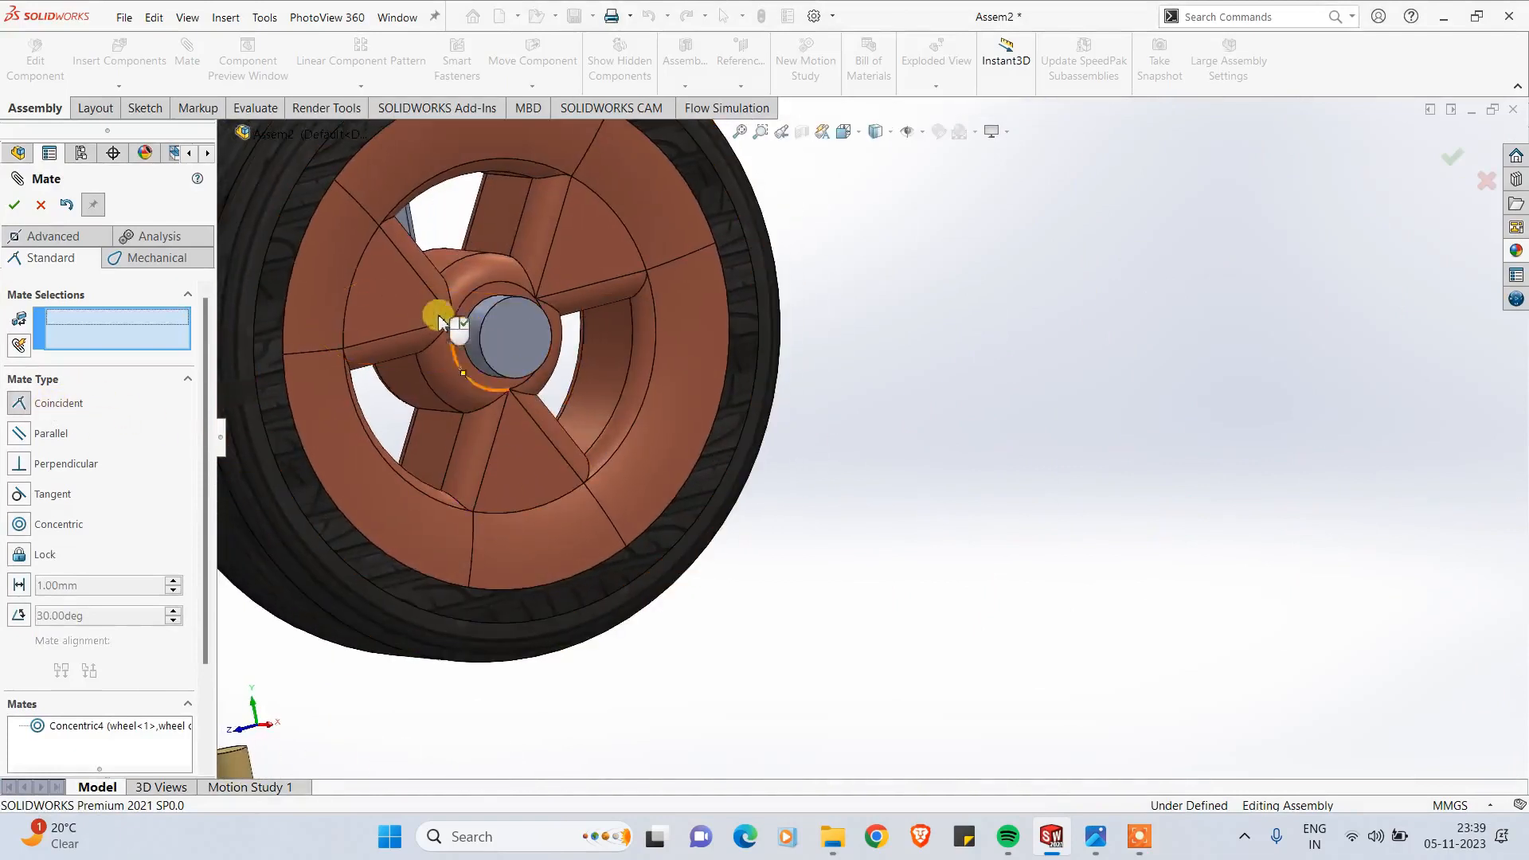
left_click(408, 304)
left_click(506, 350)
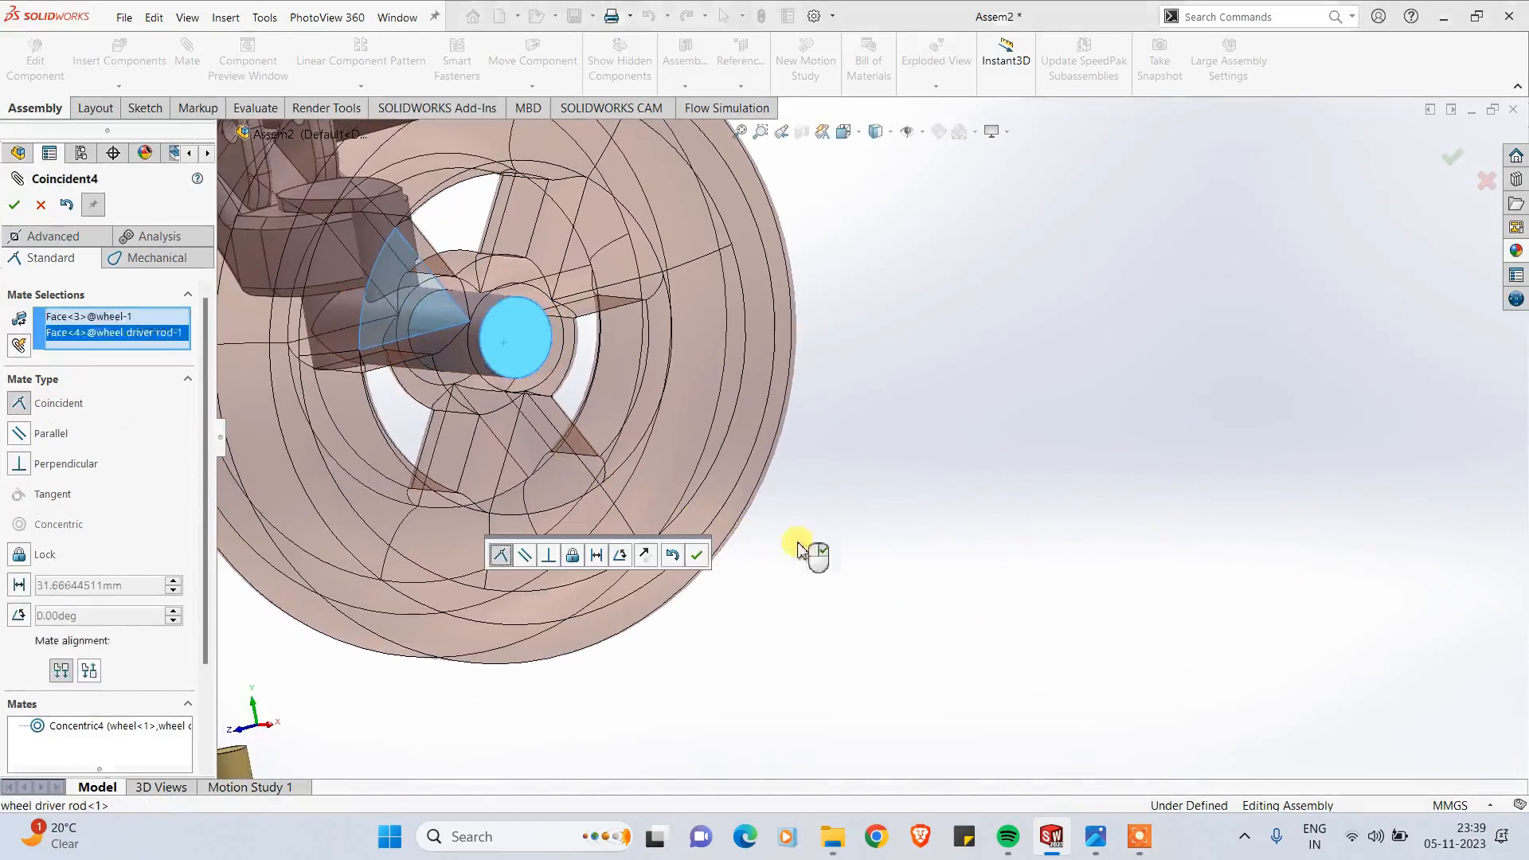
left_click(696, 555)
scroll(706, 557, "up", 5)
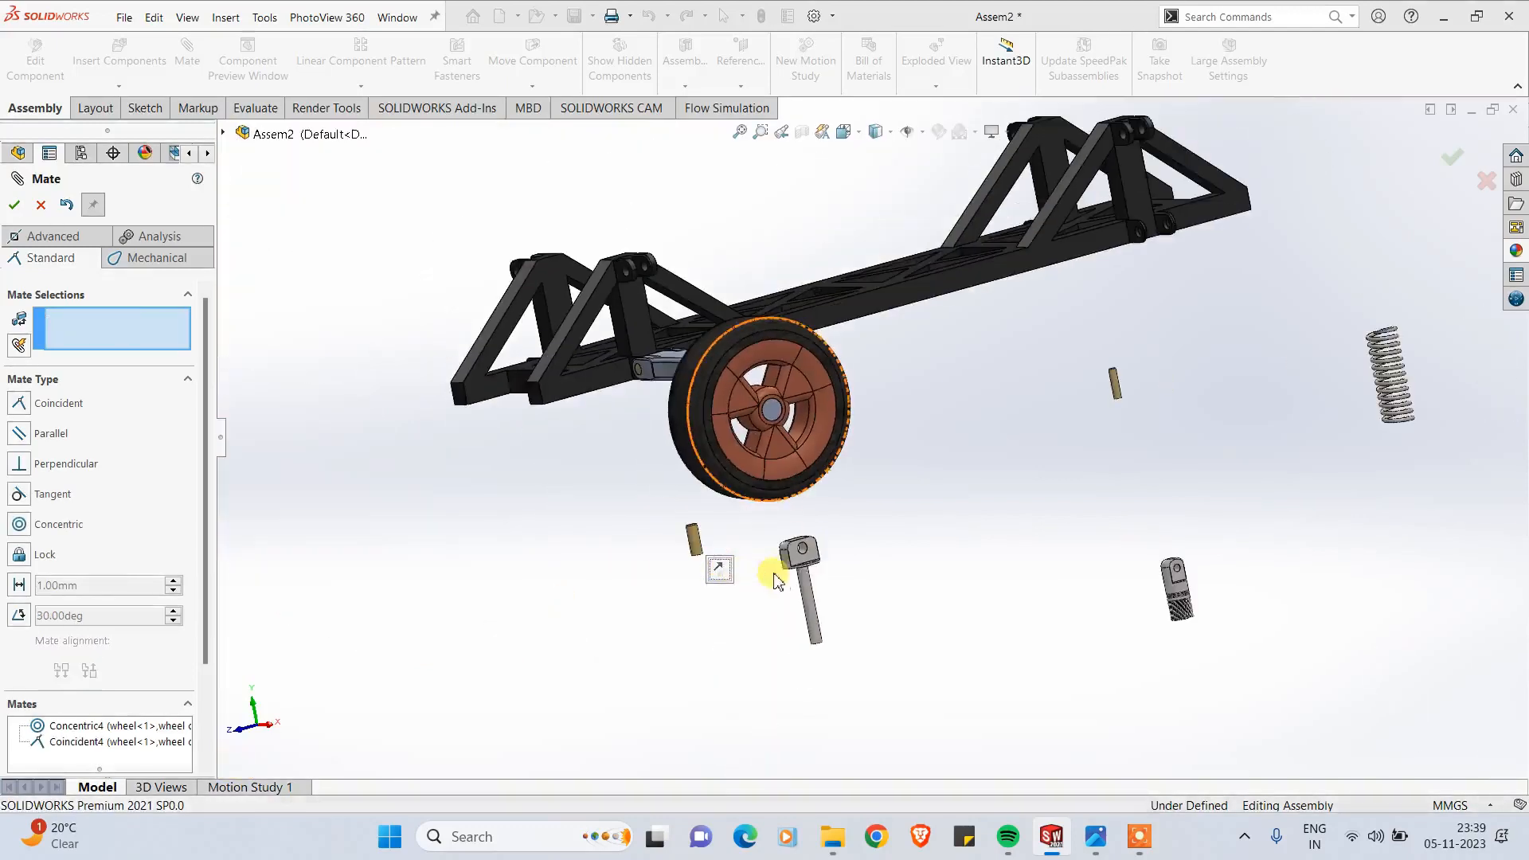
scroll(895, 587, "up", 3)
middle_click_drag(908, 546, 322, 333)
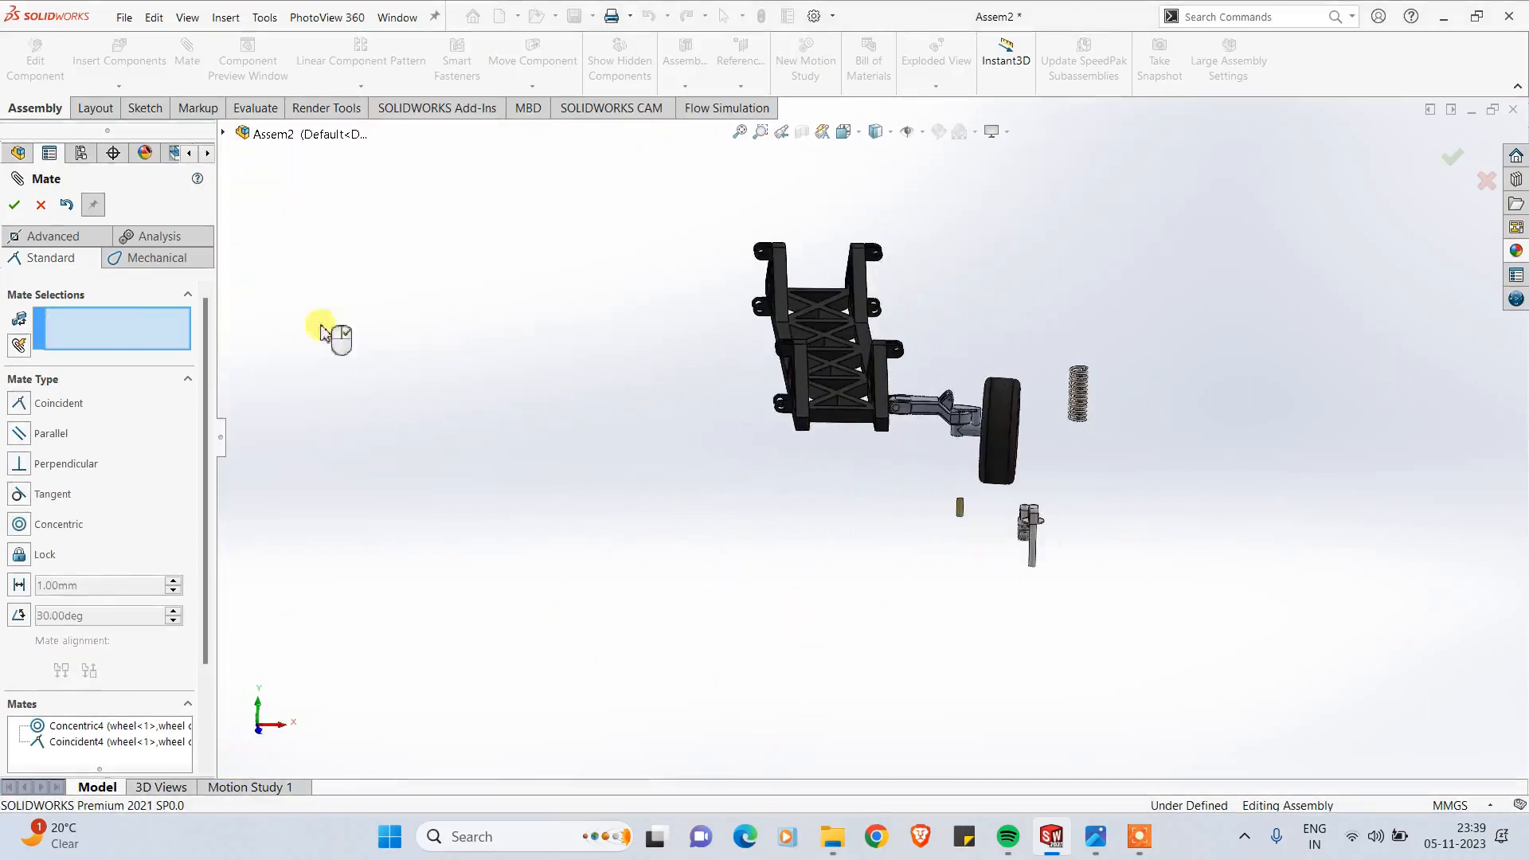
left_click(16, 206)
Step: Turn the mated wheel slightly on the swing arm to try its steering motion
scroll(982, 402, "down", 3)
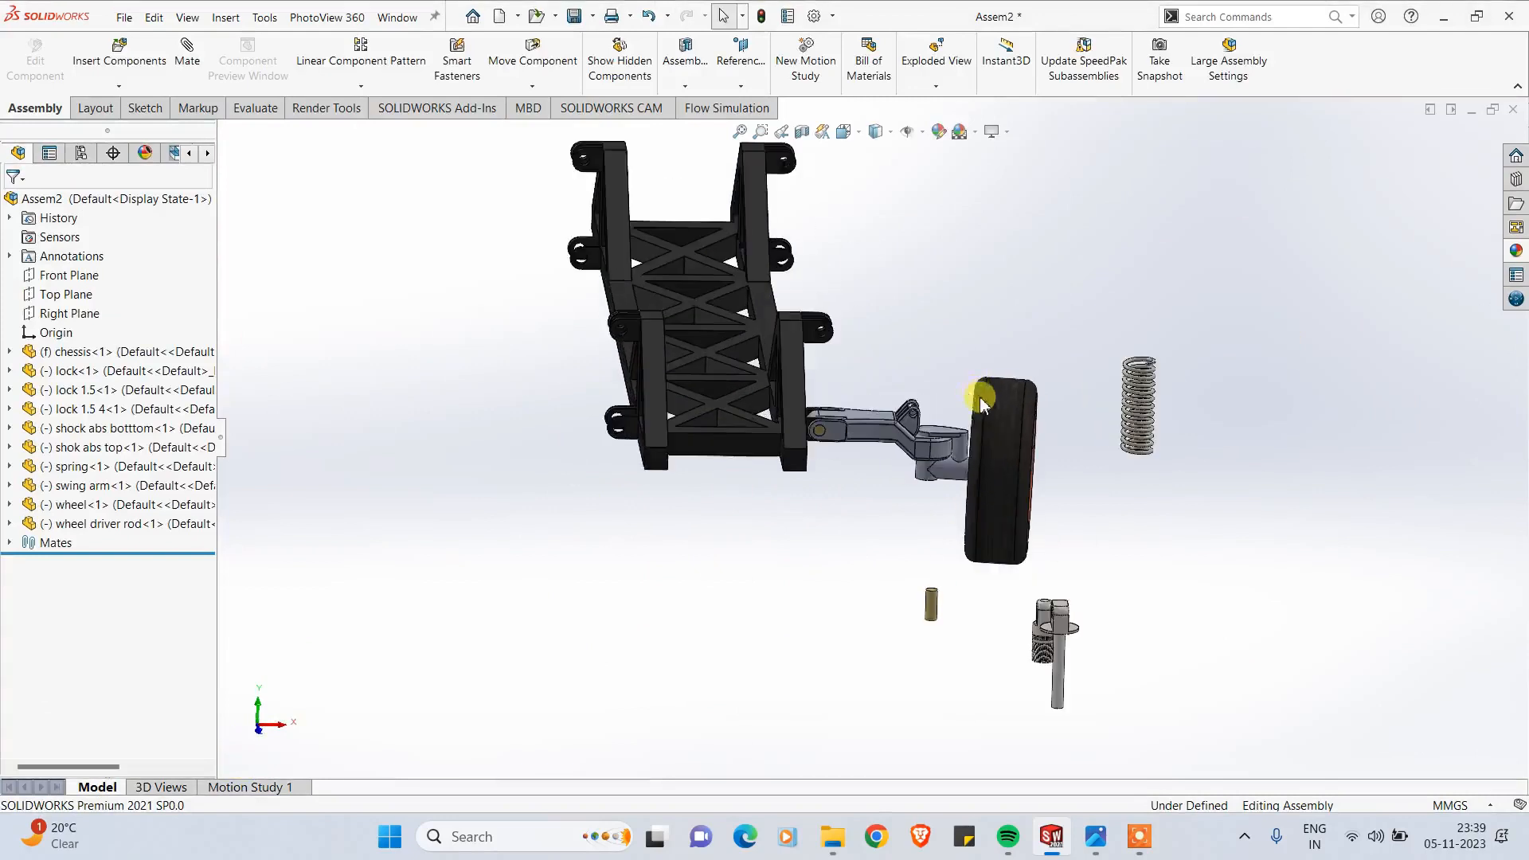
middle_click_drag(914, 555, 943, 535)
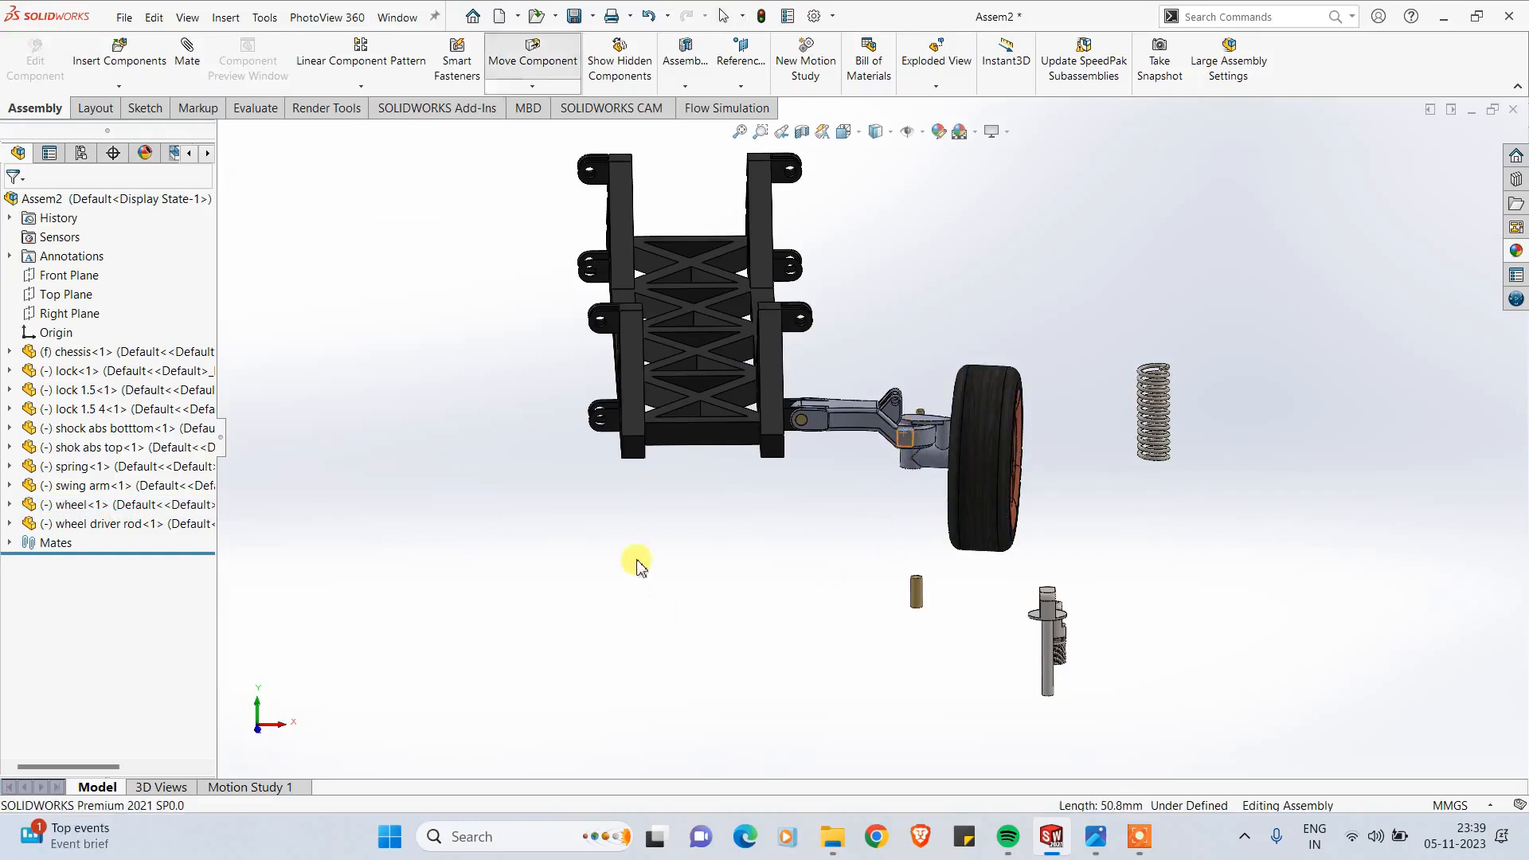
left_click_drag(856, 422, 1012, 430)
left_click(856, 518)
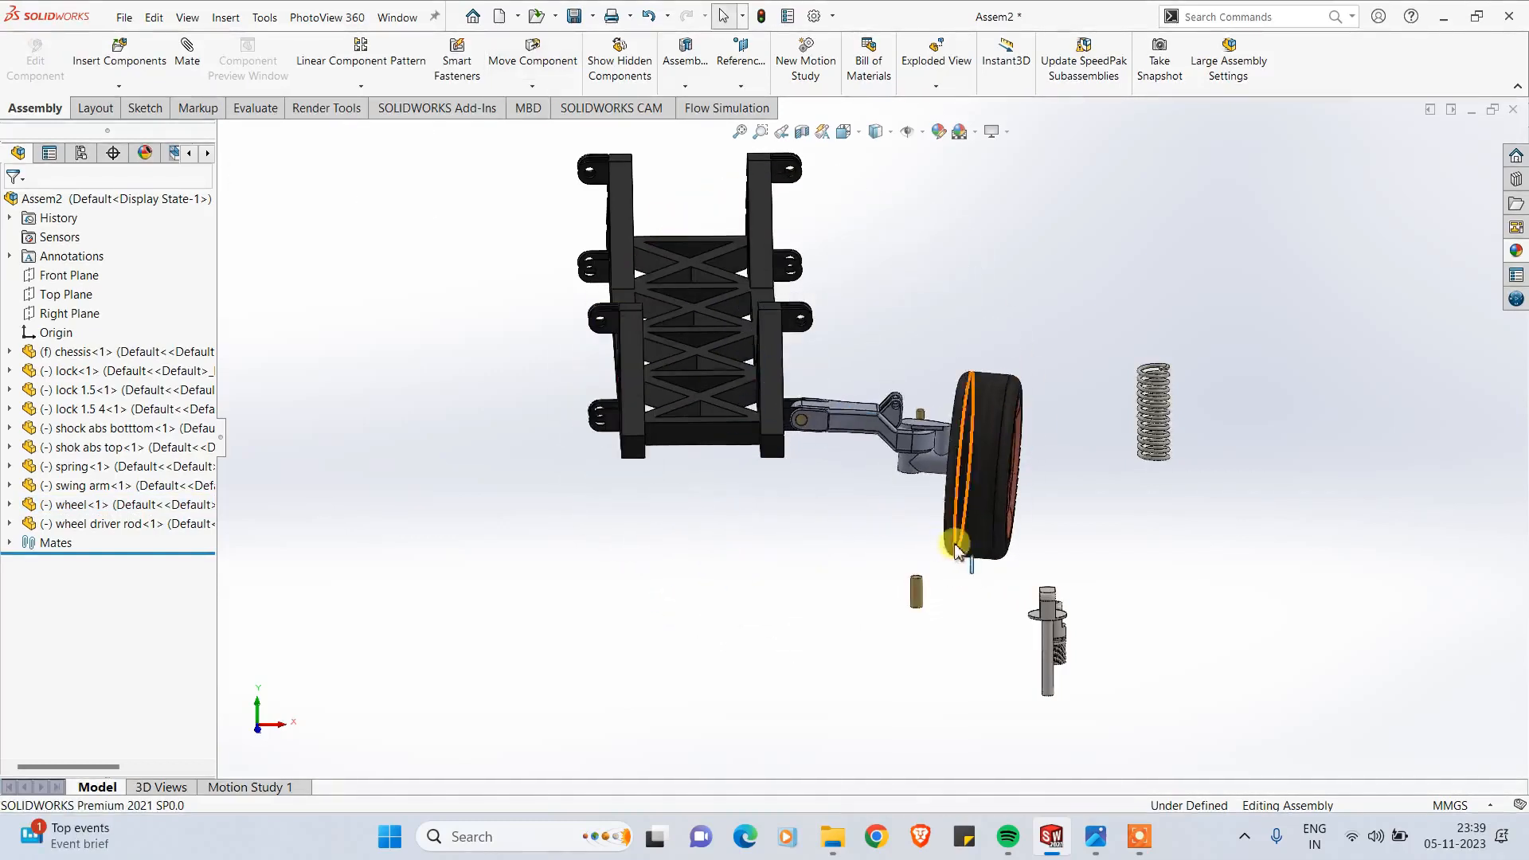
Step: Move the spring up beside the chassis and place the shock absorber top just above the wheel
middle_click_drag(956, 543, 945, 516)
left_click_drag(1205, 477, 1062, 295)
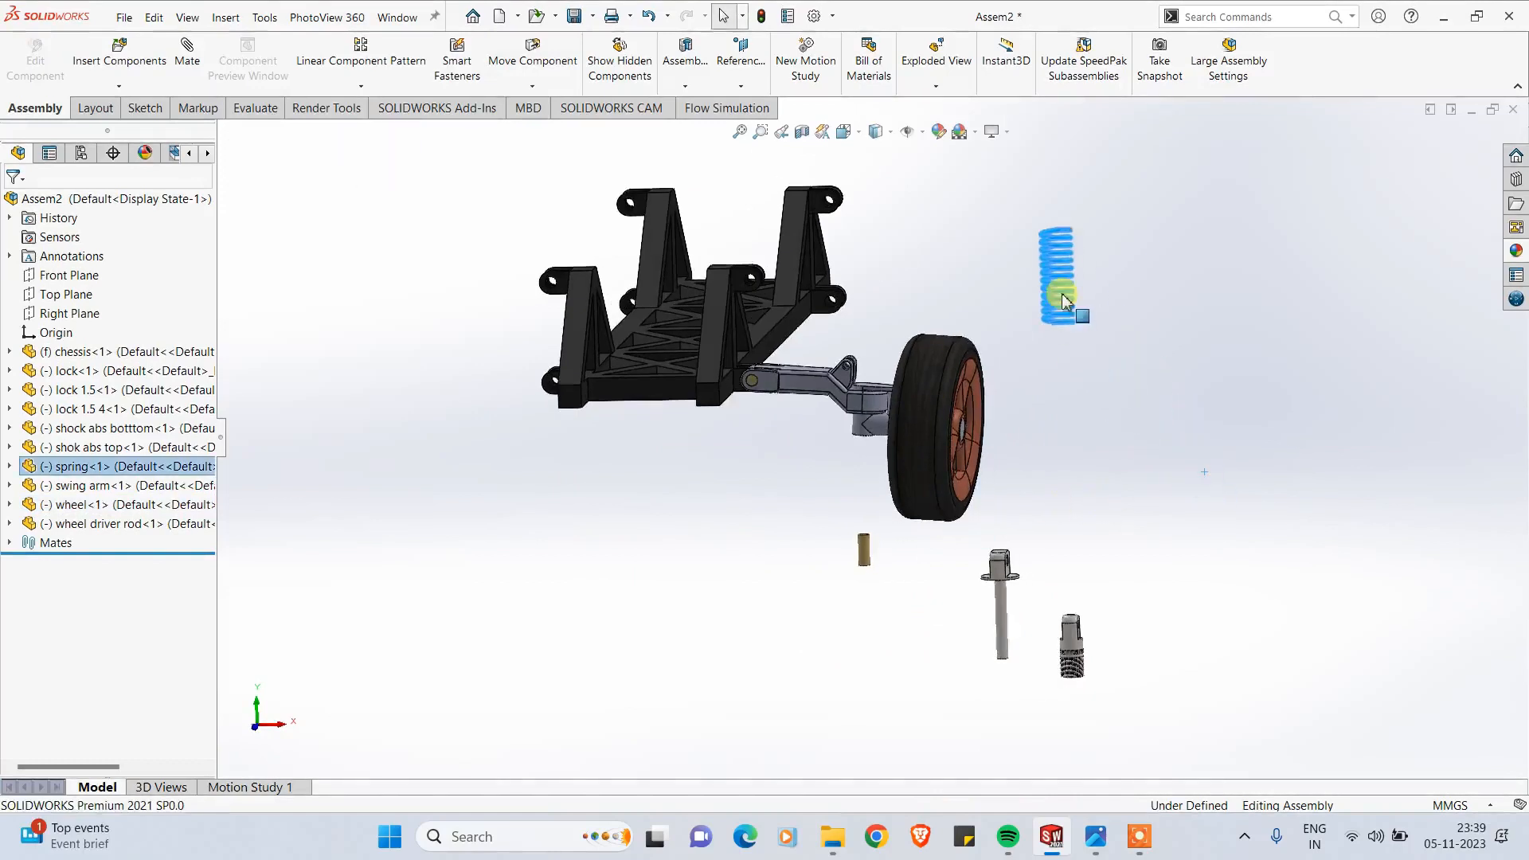
left_click_drag(1008, 621, 961, 315)
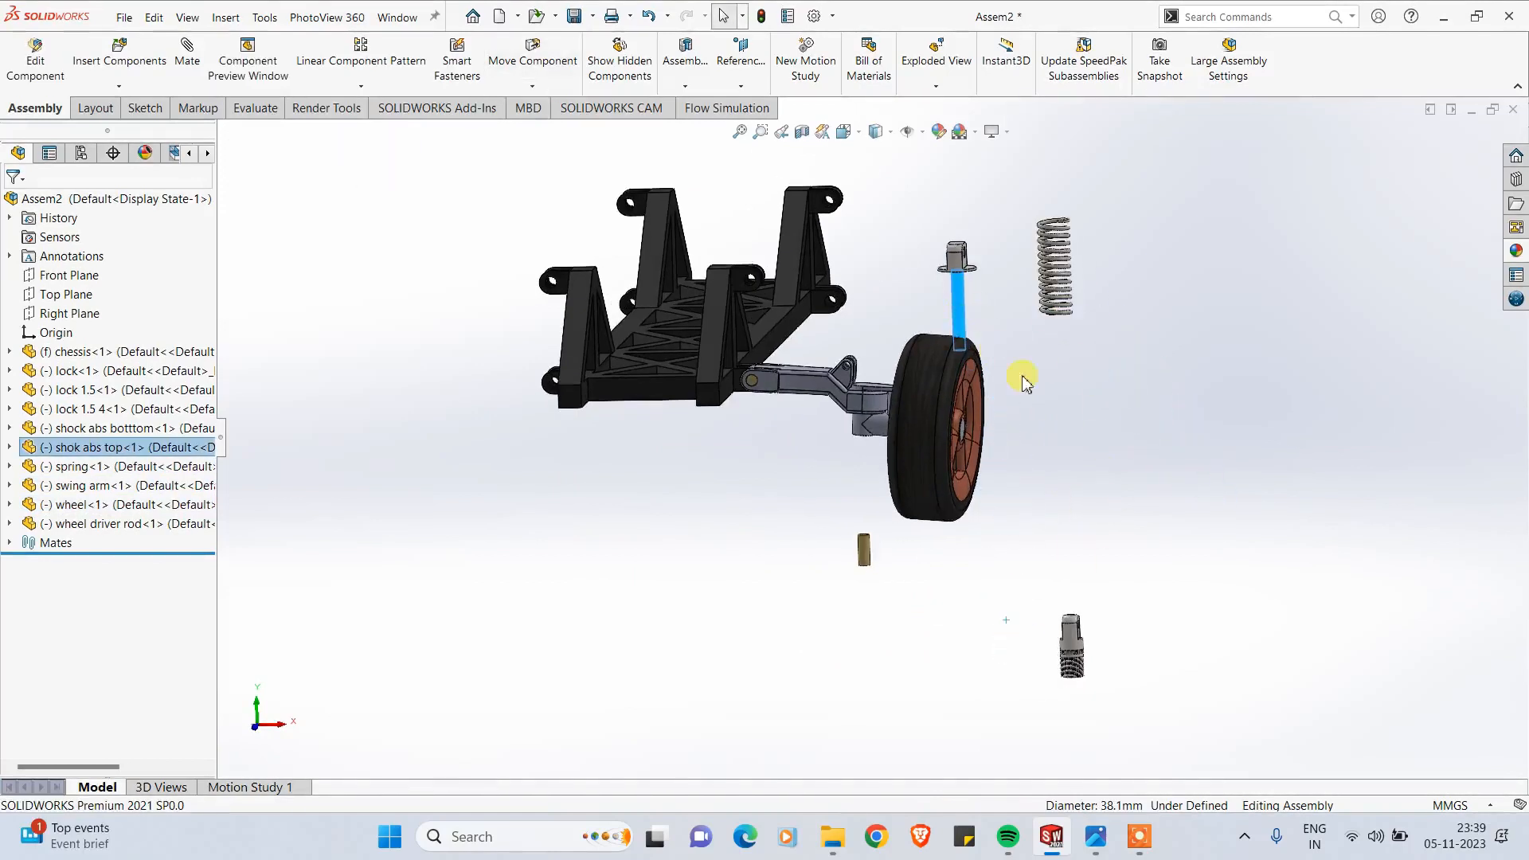
Step: Add a concentric mate between the chassis's upper bracket hole above the swing arm and the shock absorber top's eye hole
middle_click_drag(1079, 440, 1051, 490)
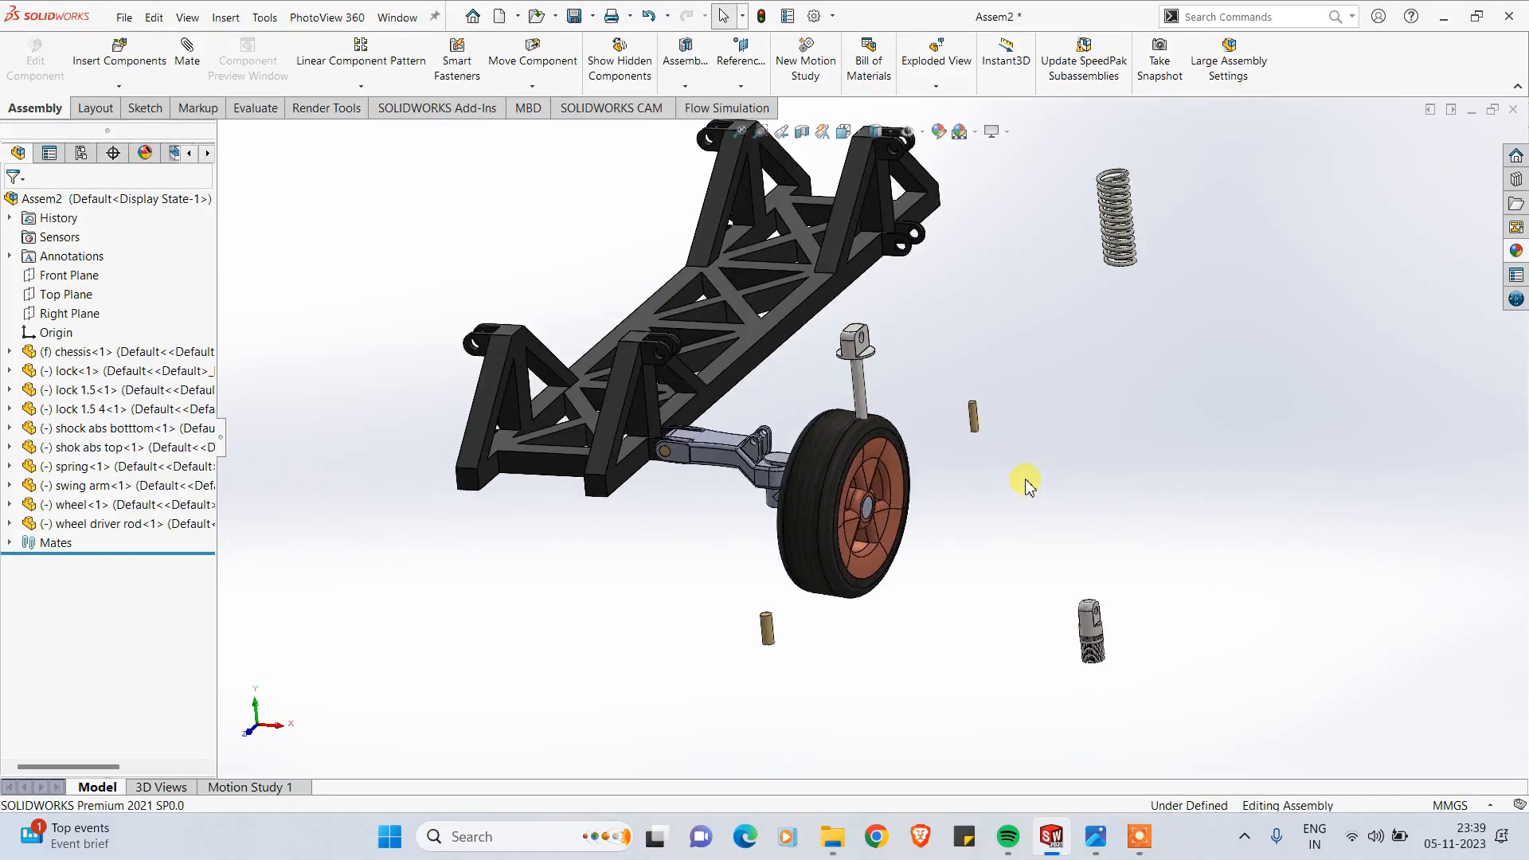
scroll(791, 350, "down", 5)
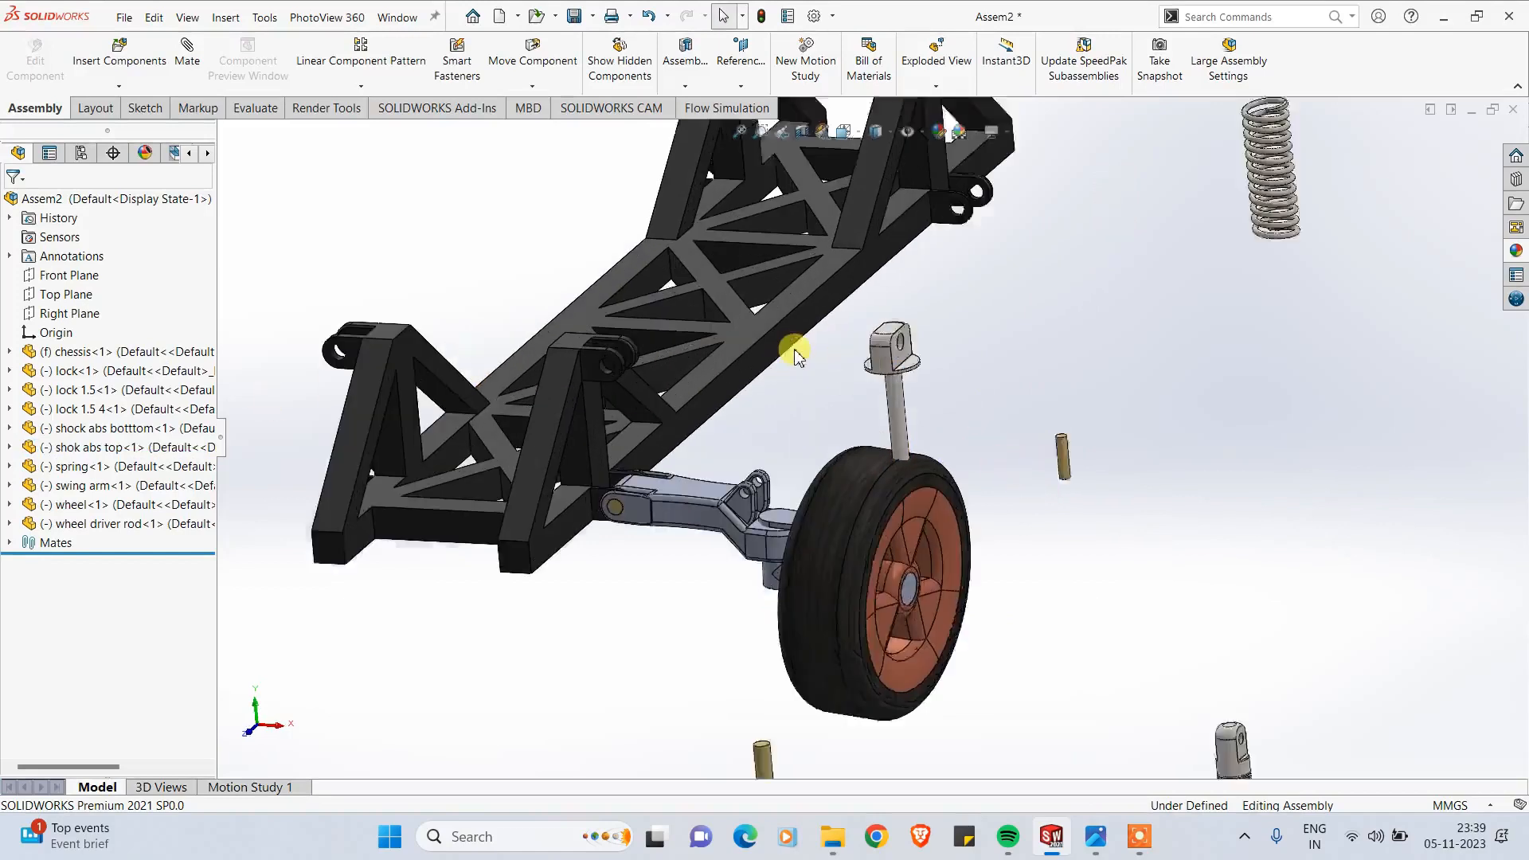
left_click(188, 62)
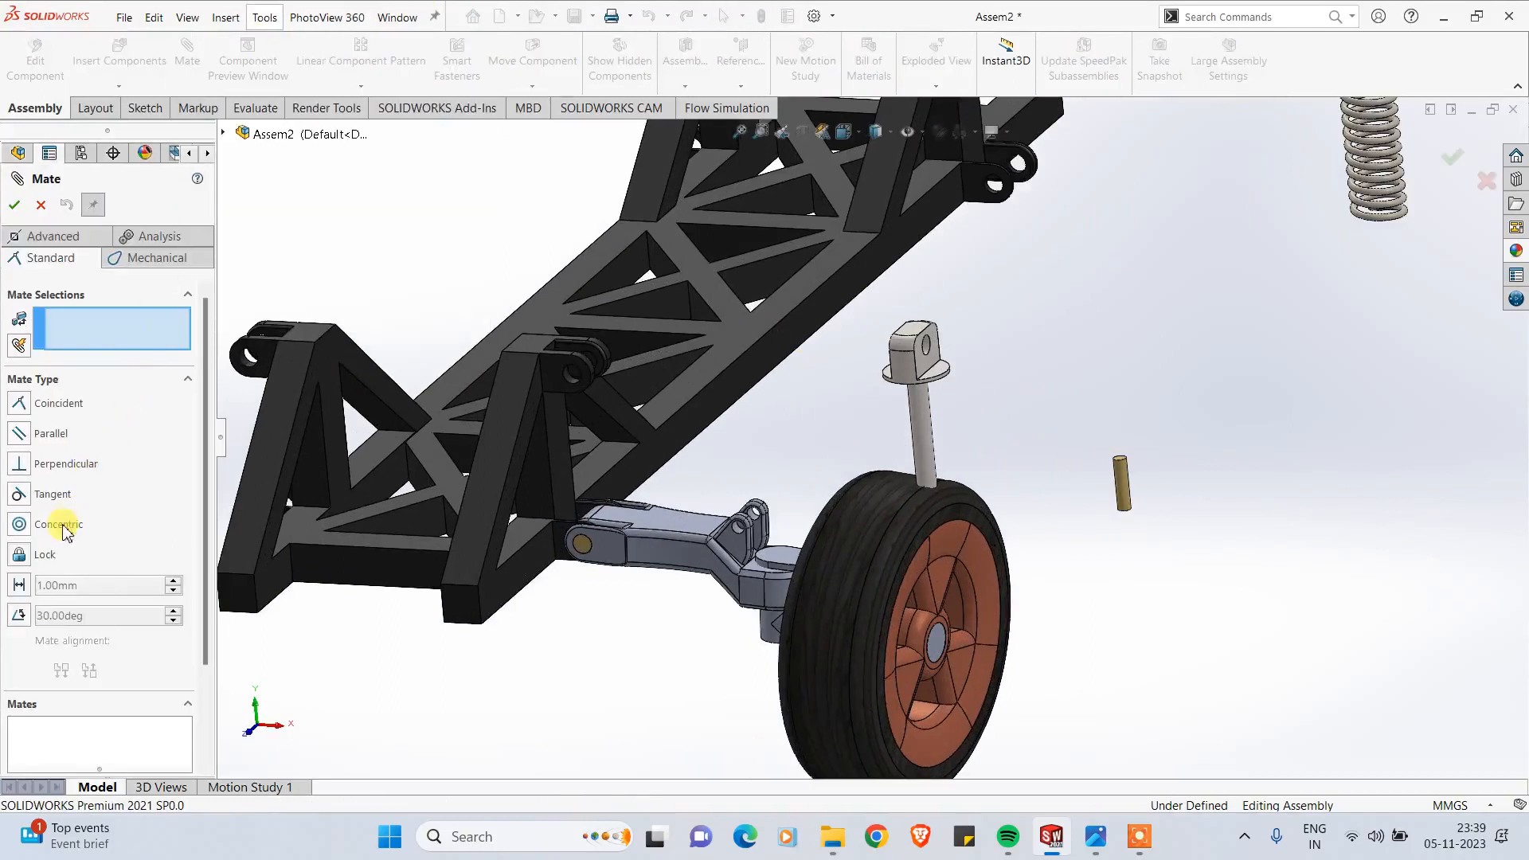
scroll(840, 335, "down", 4)
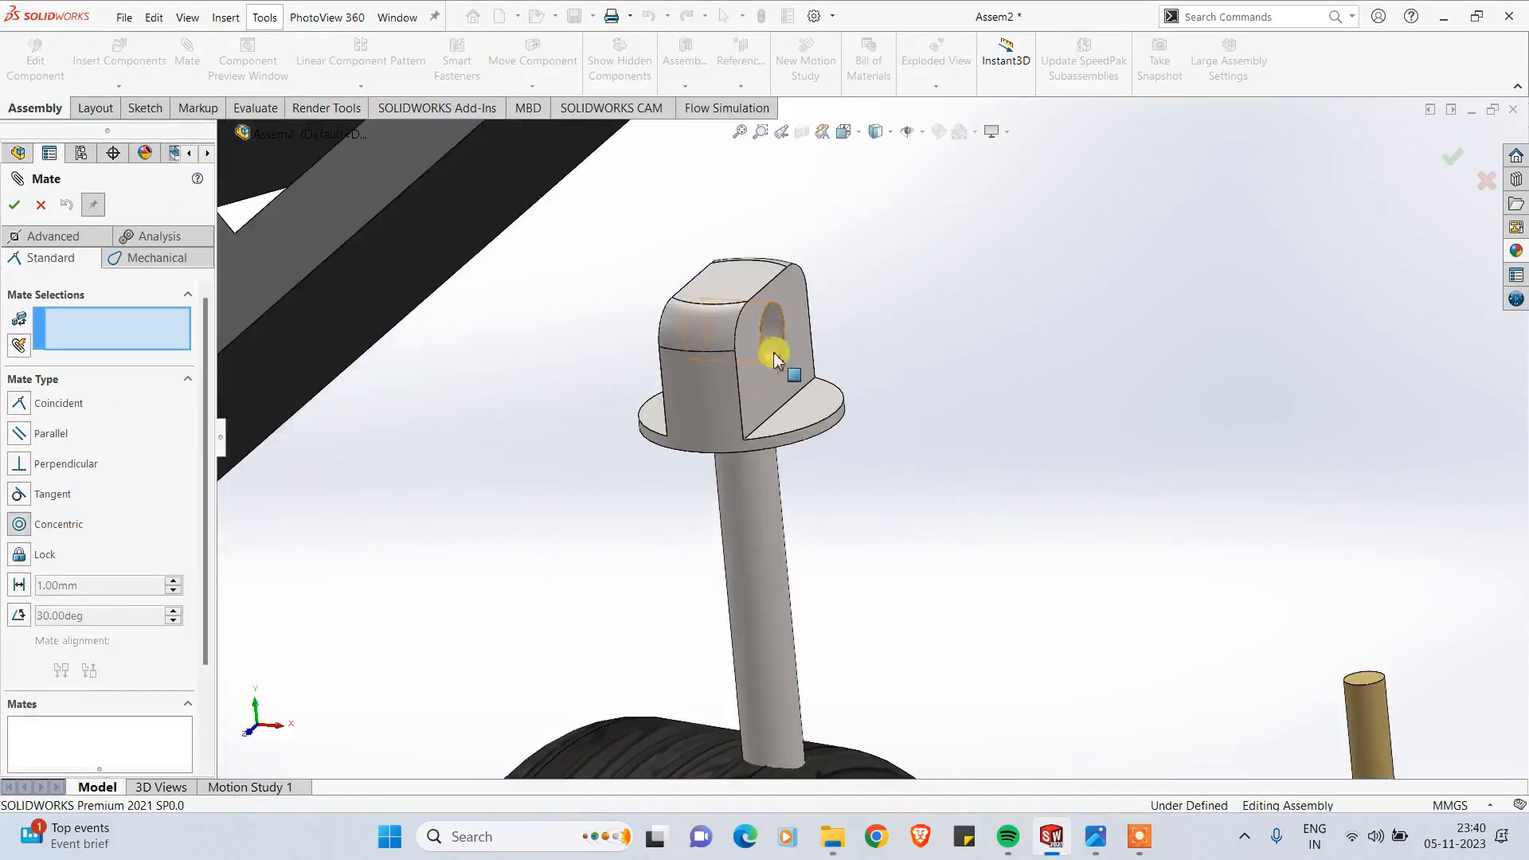
scroll(772, 352, "up", 5)
scroll(608, 437, "down", 6)
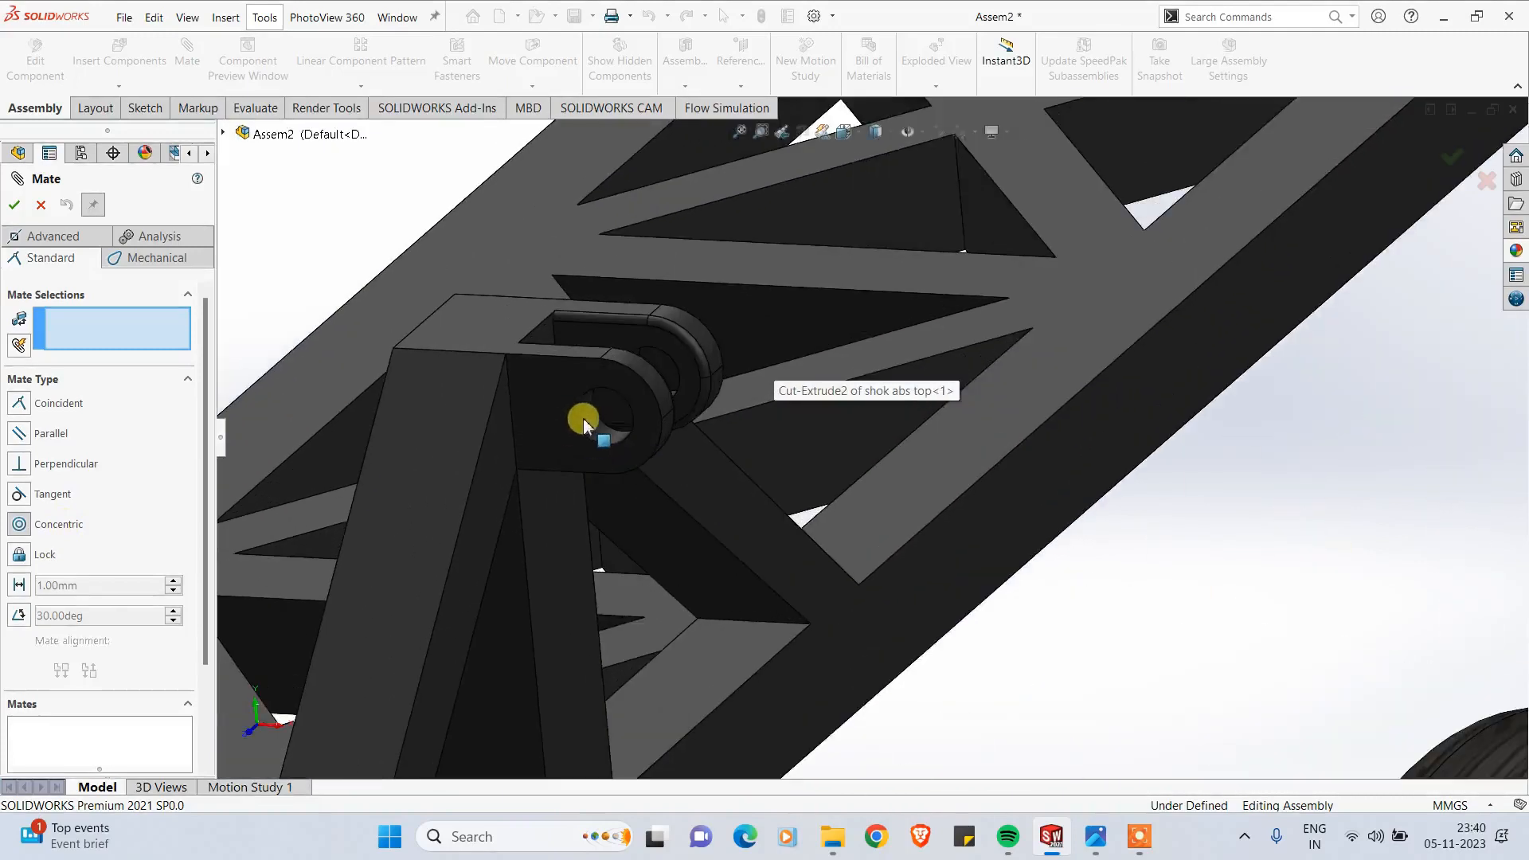
left_click(592, 427)
scroll(1054, 552, "up", 6)
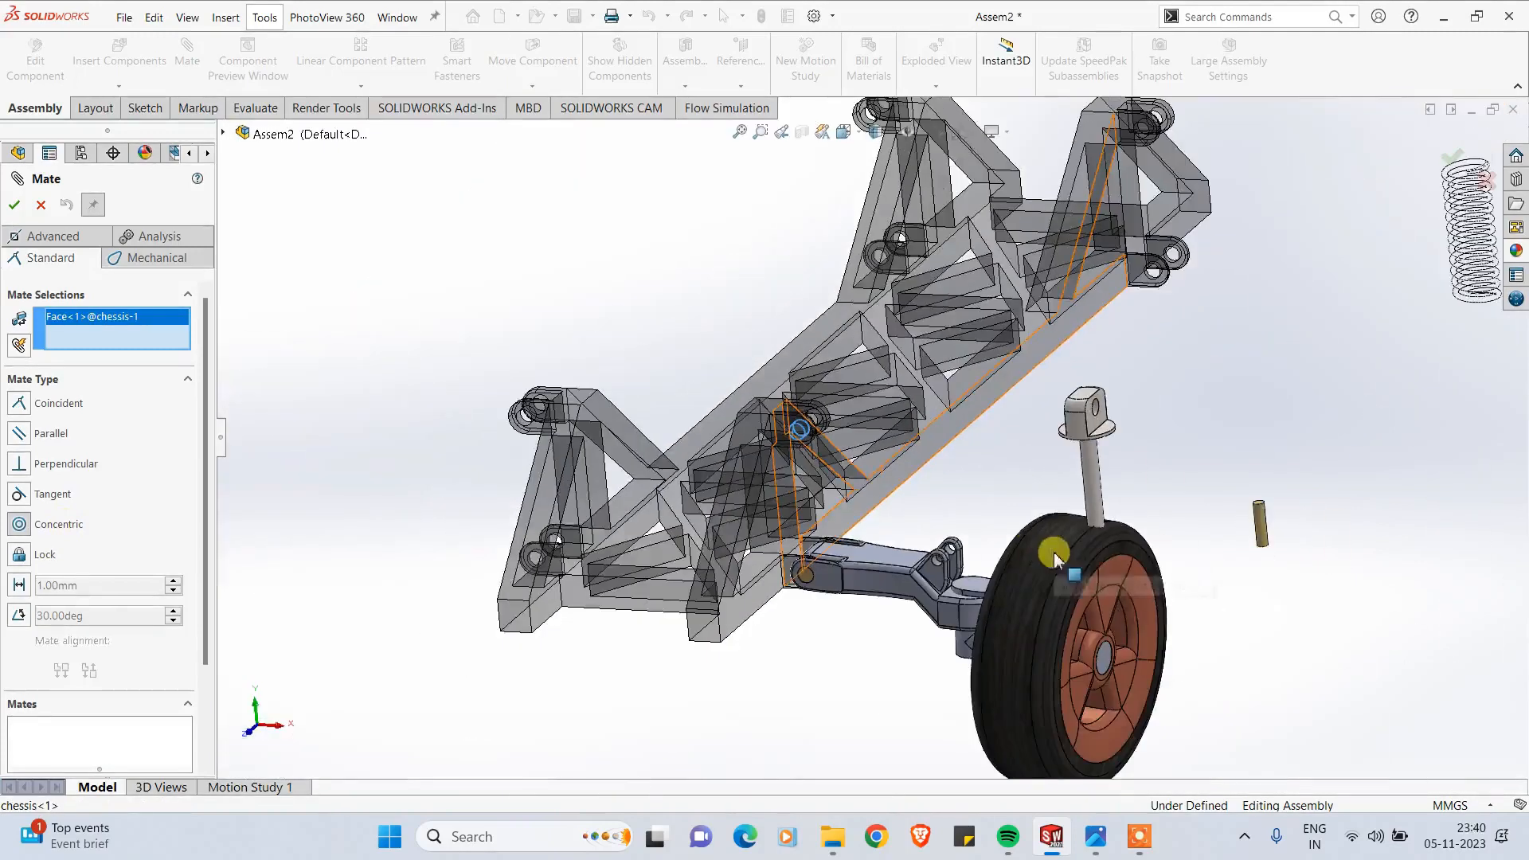
scroll(1126, 477, "down", 4)
middle_click_drag(1055, 430, 1005, 418)
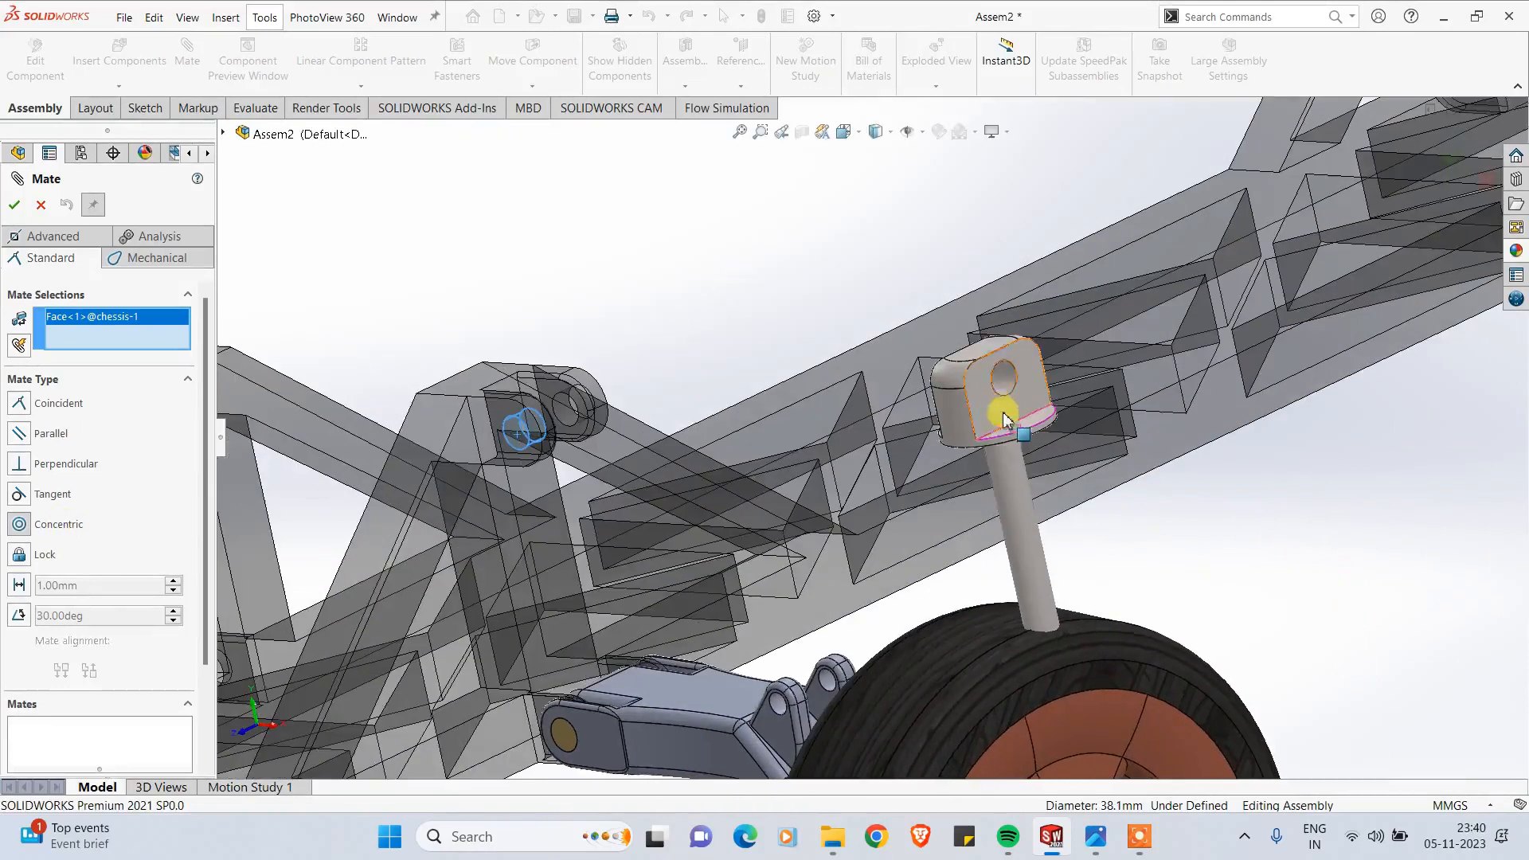
left_click(1005, 383)
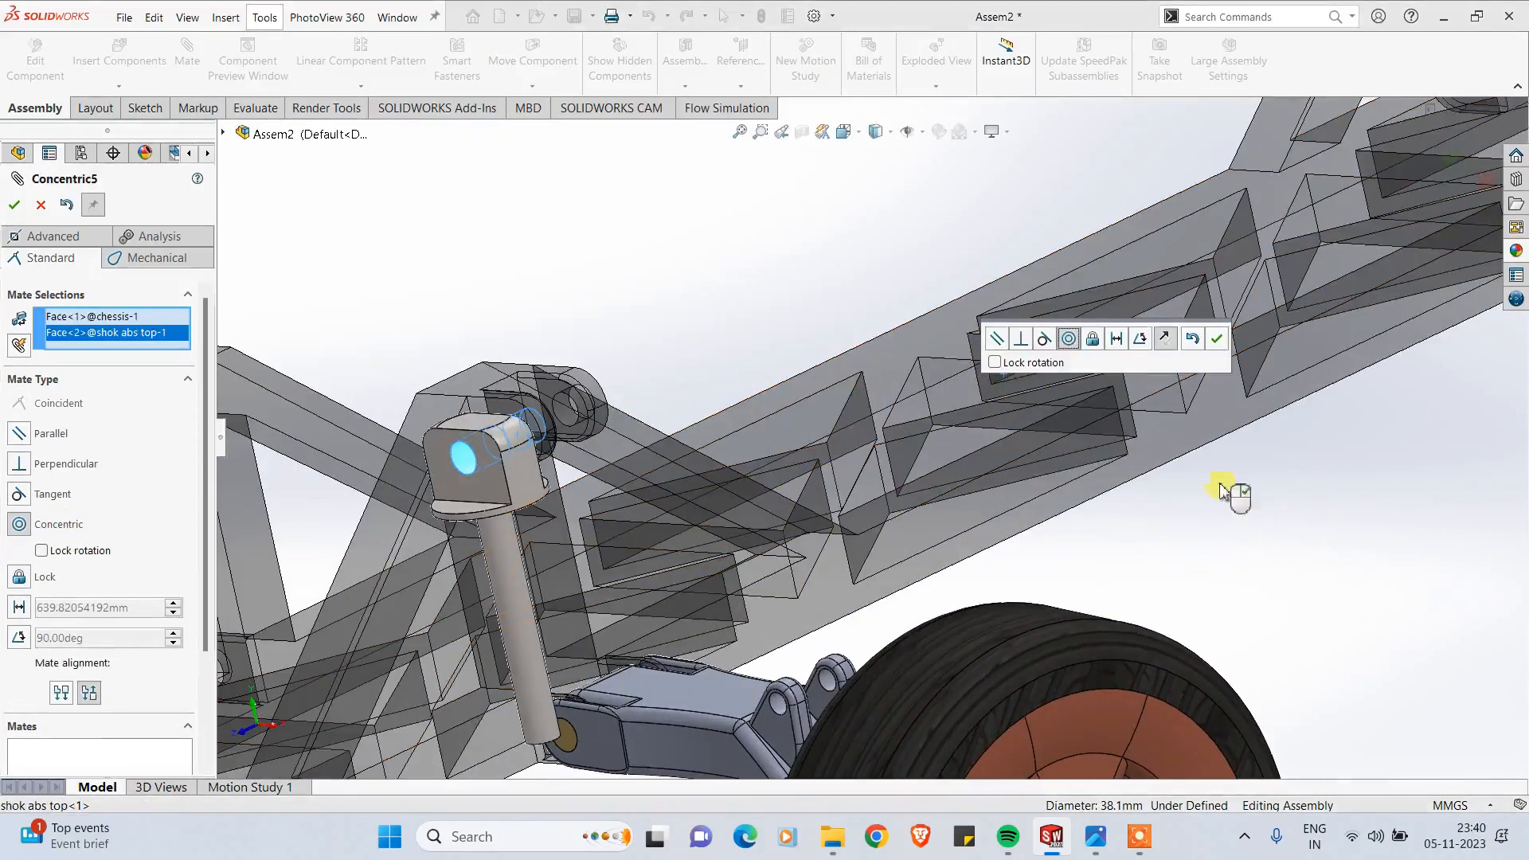
left_click(1212, 350)
Step: Add a centered width mate between the shock absorber top's two side faces and the inner faces of the chassis bracket
scroll(894, 441, "up", 4)
middle_click_drag(894, 442, 796, 457)
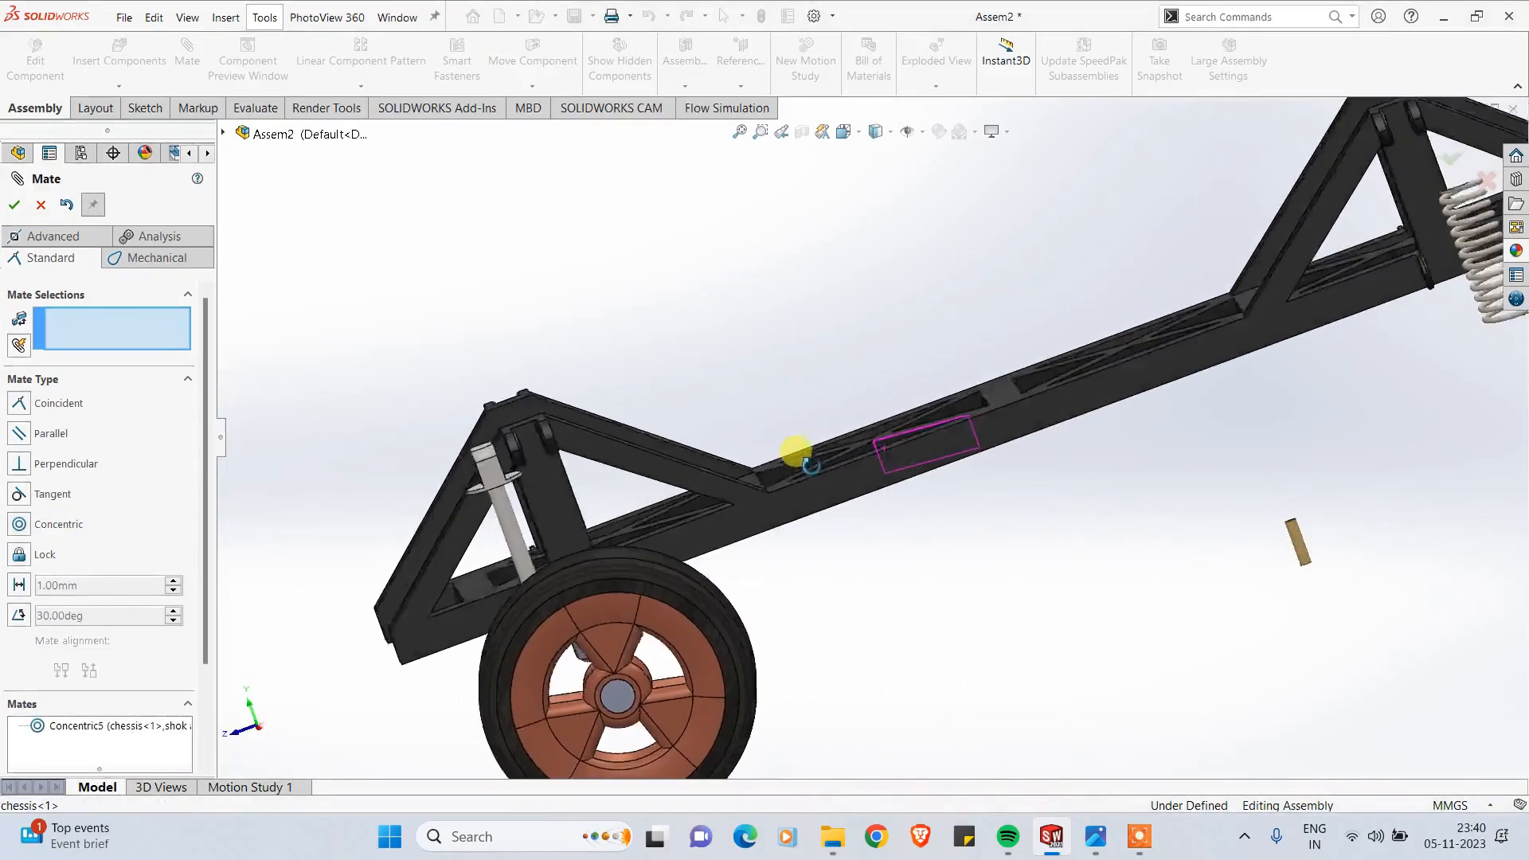
scroll(597, 470, "down", 3)
middle_click_drag(565, 467, 524, 469)
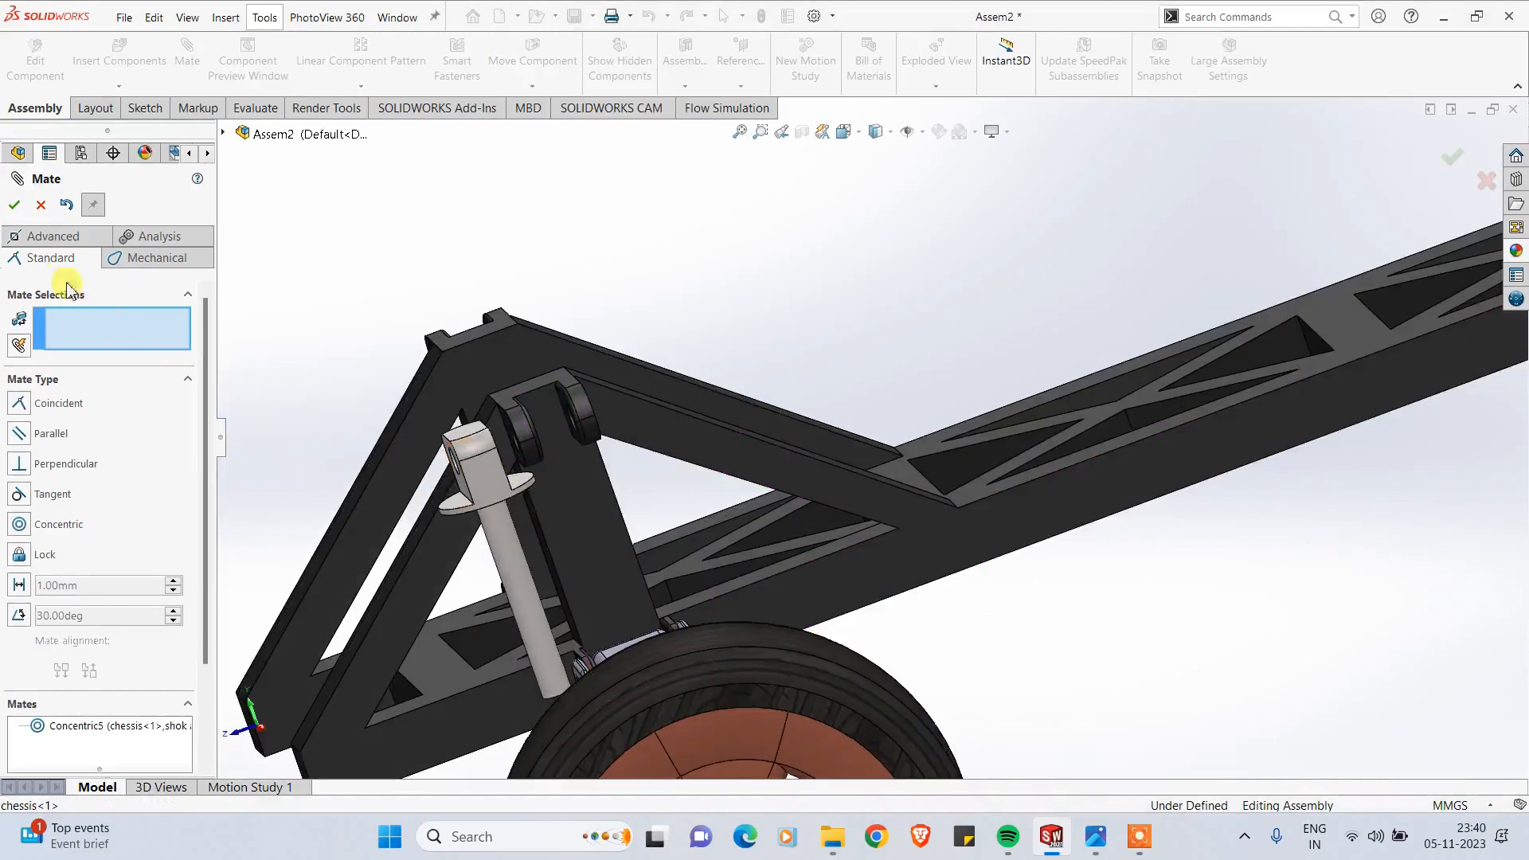
left_click(43, 237)
left_click(36, 463)
middle_click_drag(359, 530, 532, 451)
left_click(496, 489)
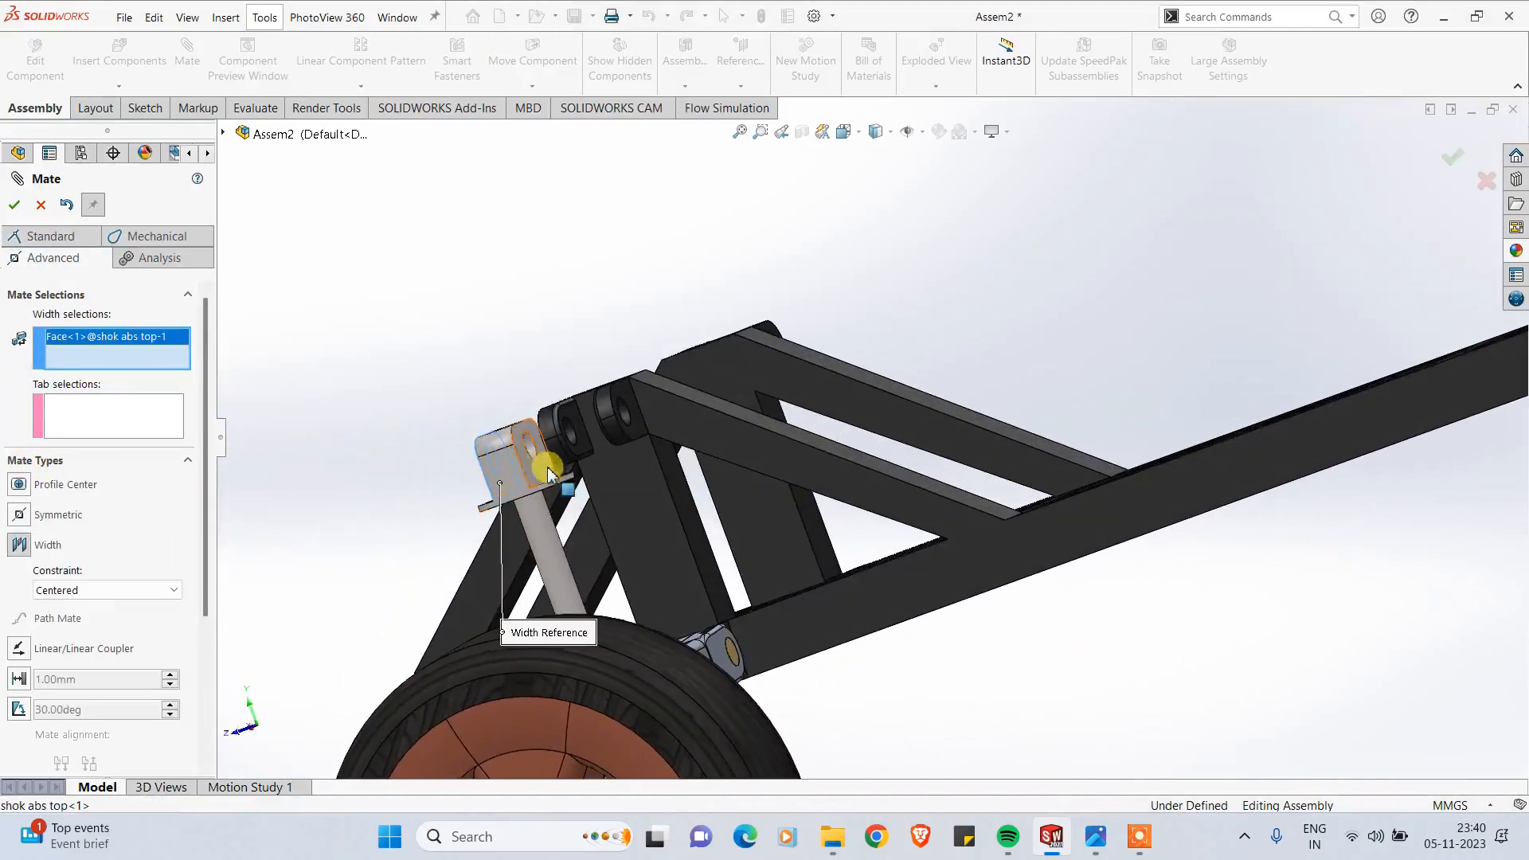
left_click(542, 467)
left_click(589, 450)
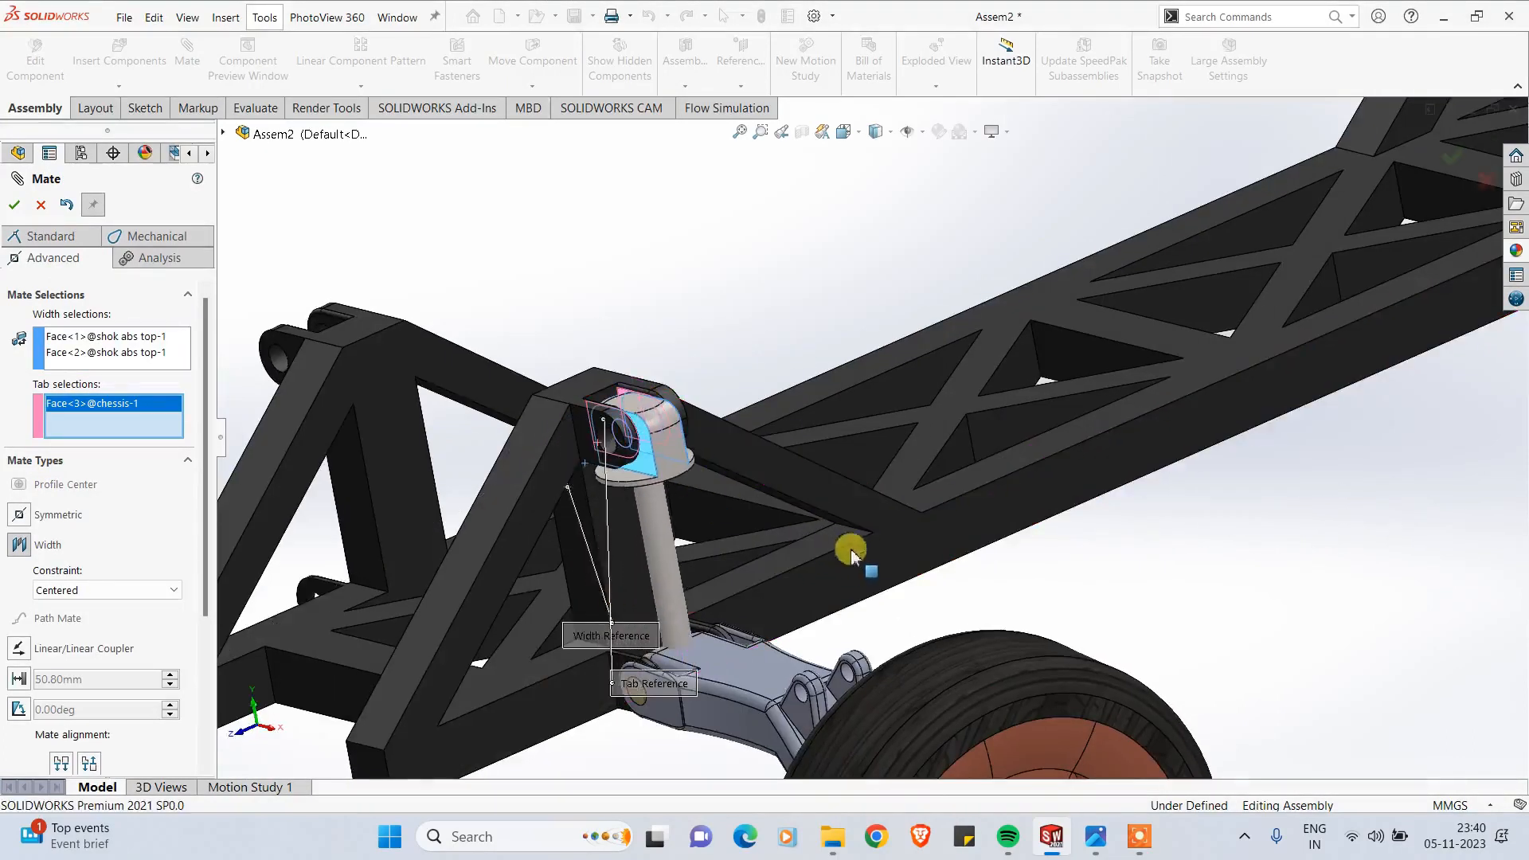
left_click(920, 604)
left_click(14, 205)
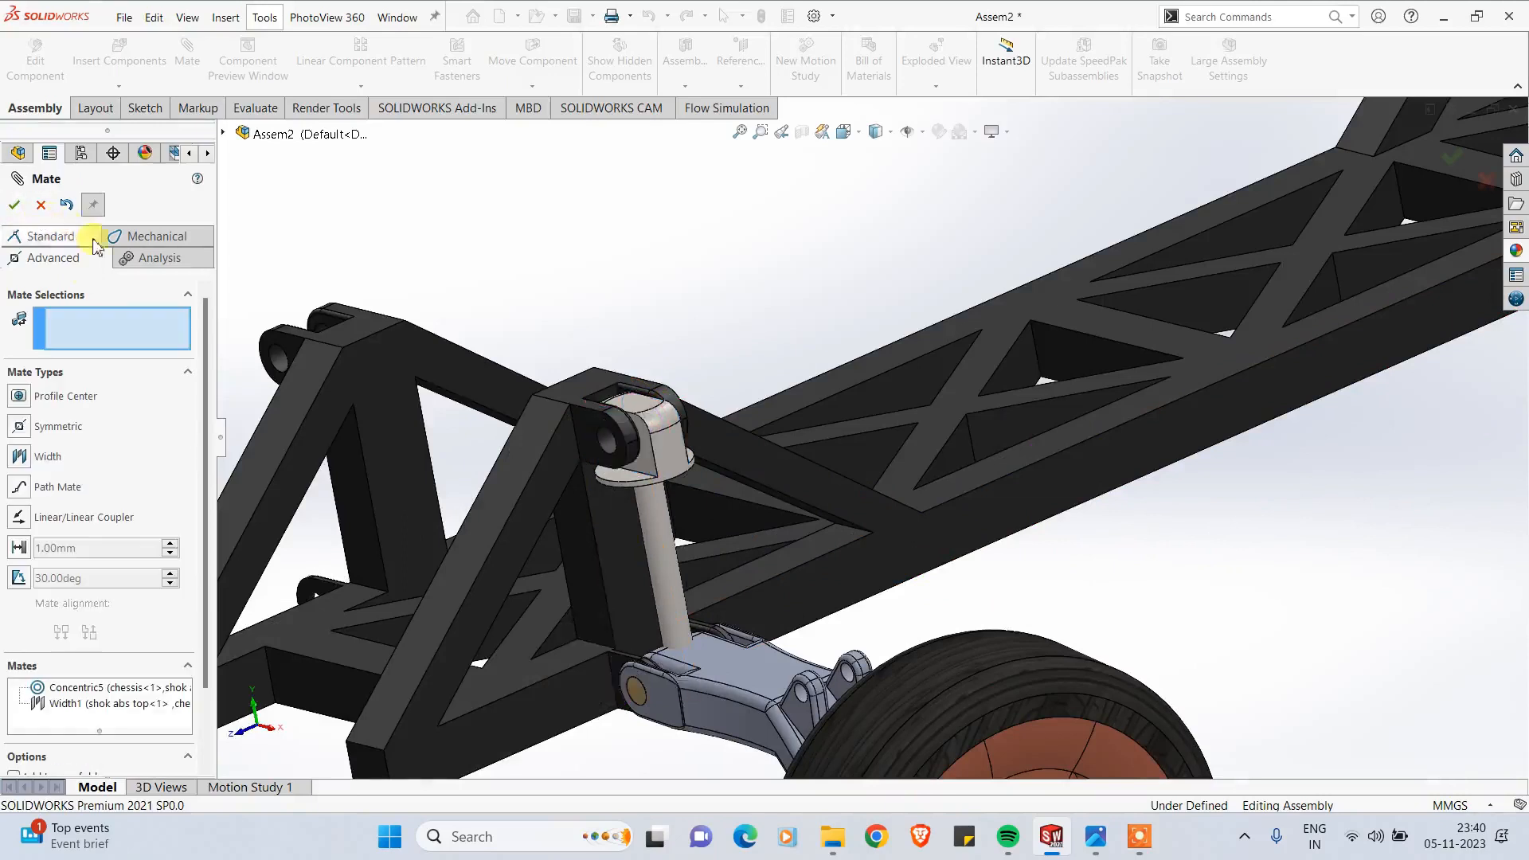
Step: Swing the shock absorber top outward about the chassis bracket hole so its rod angles toward the wheel side
scroll(758, 686, "up", 1)
middle_click_drag(758, 686, 708, 557)
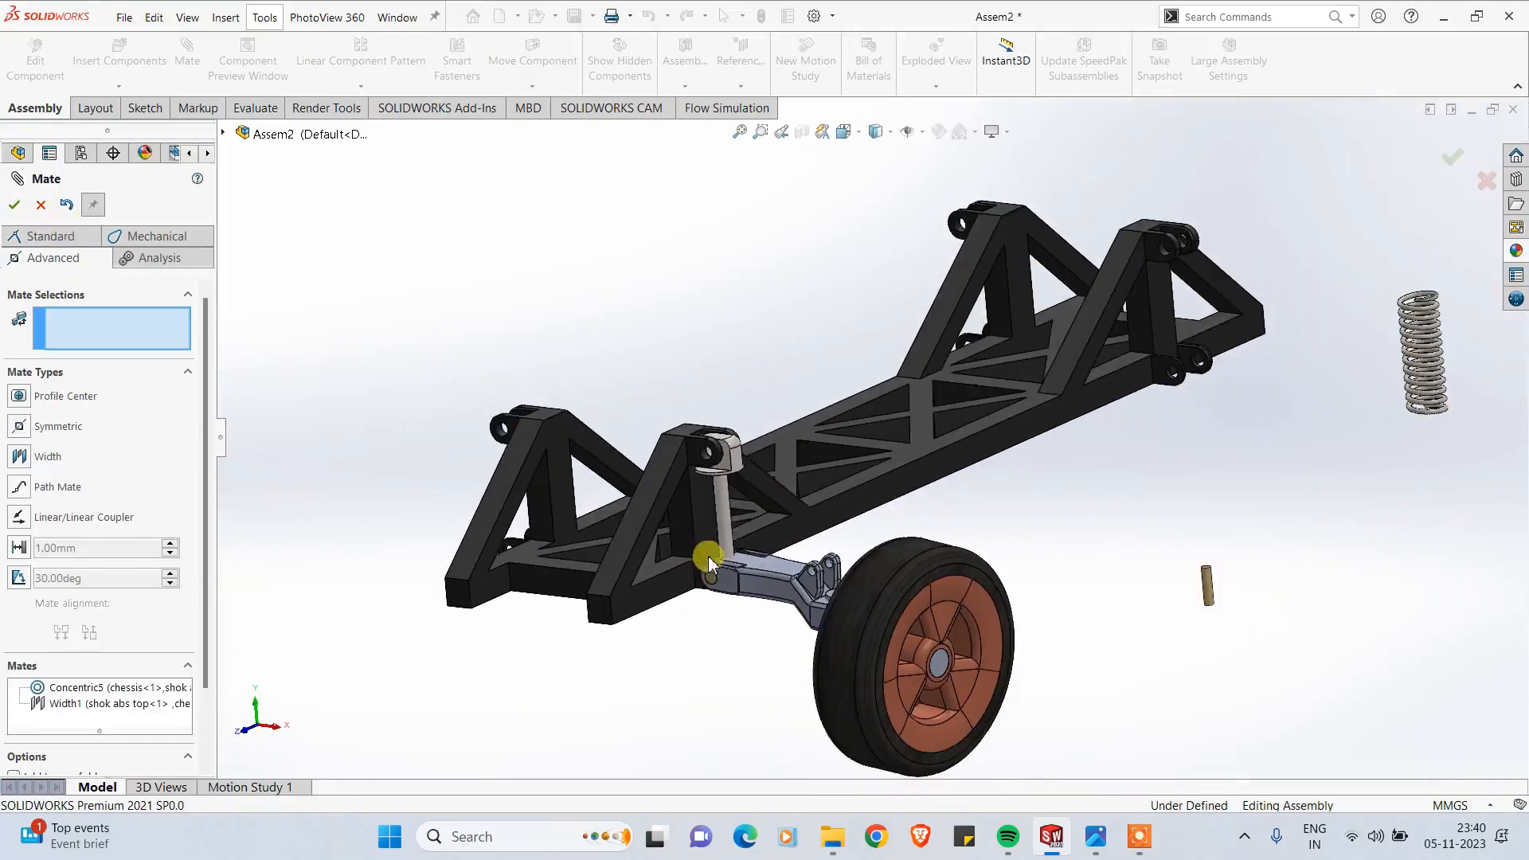
left_click_drag(729, 552, 809, 467)
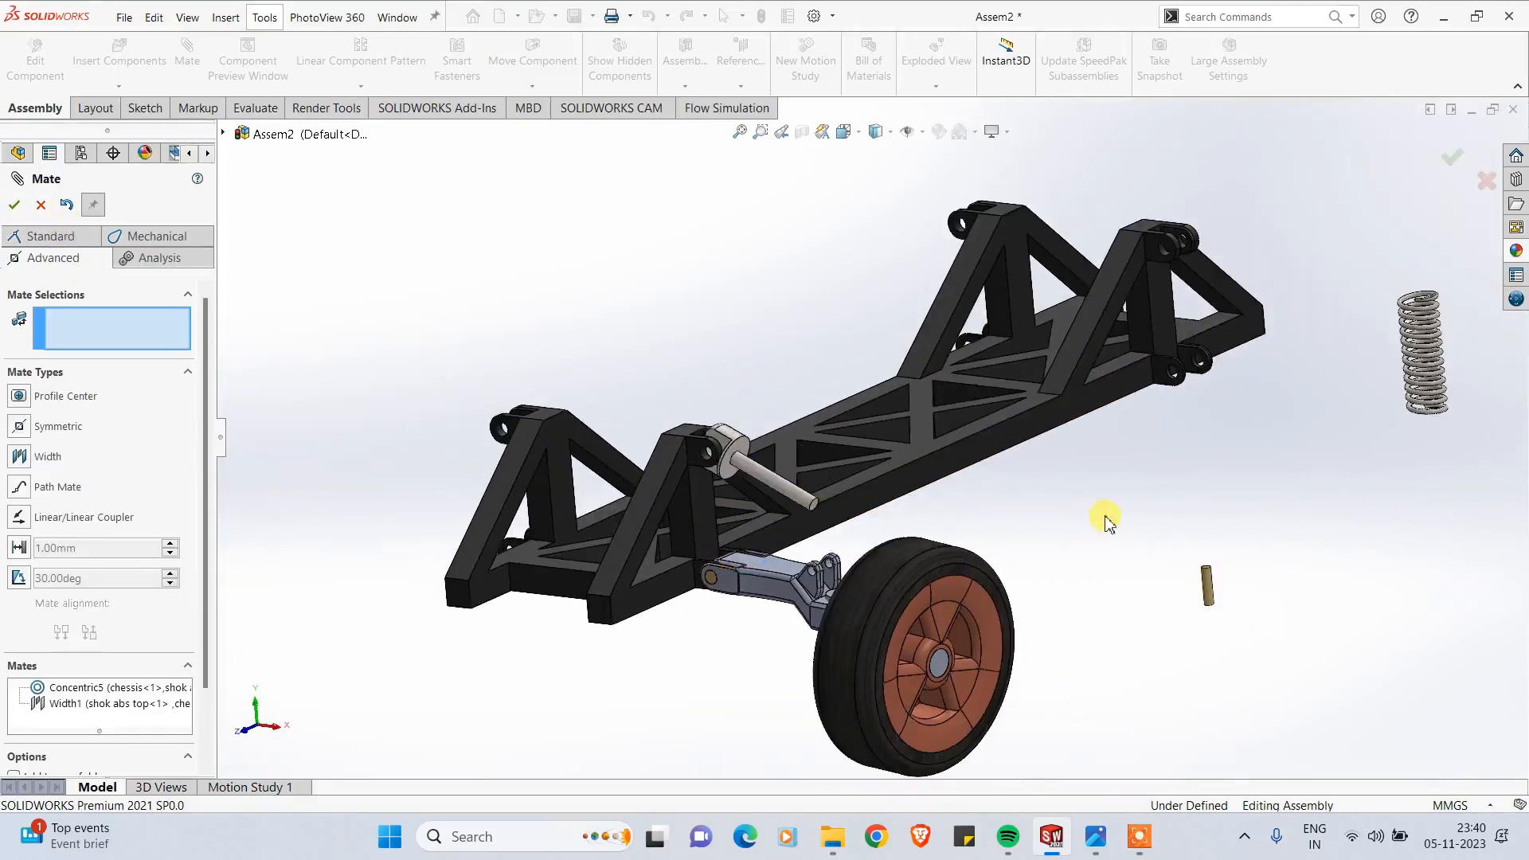
Step: Move the shock absorber bottom from below the wheel to above it, near the shock absorber top's rod
middle_click_drag(1107, 521, 1160, 345)
scroll(1127, 305, "down", 3)
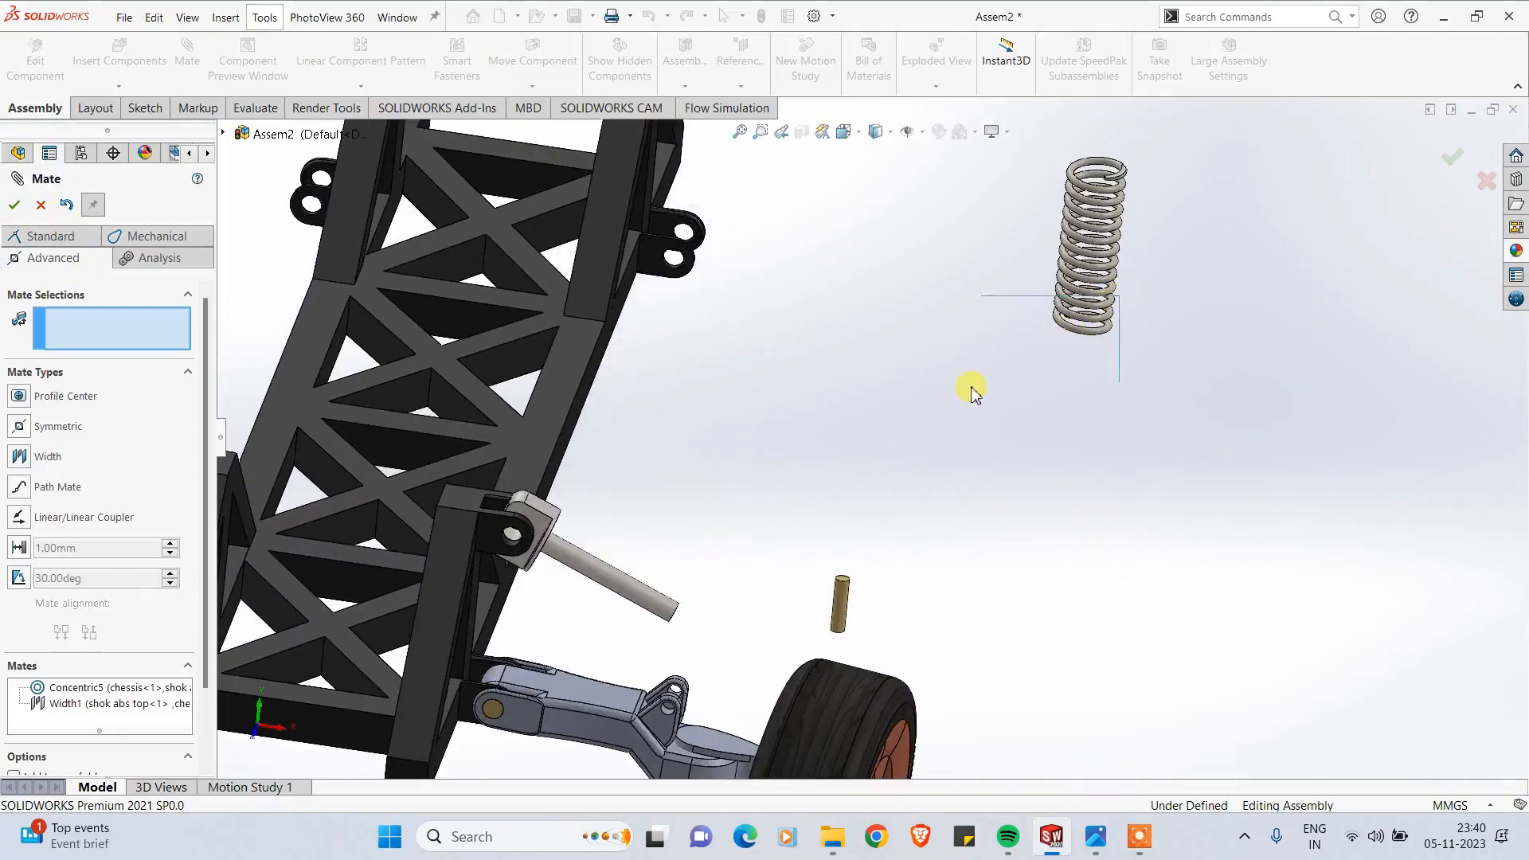
left_click_drag(971, 388, 996, 488)
scroll(1005, 497, "up", 6)
scroll(903, 671, "down", 2)
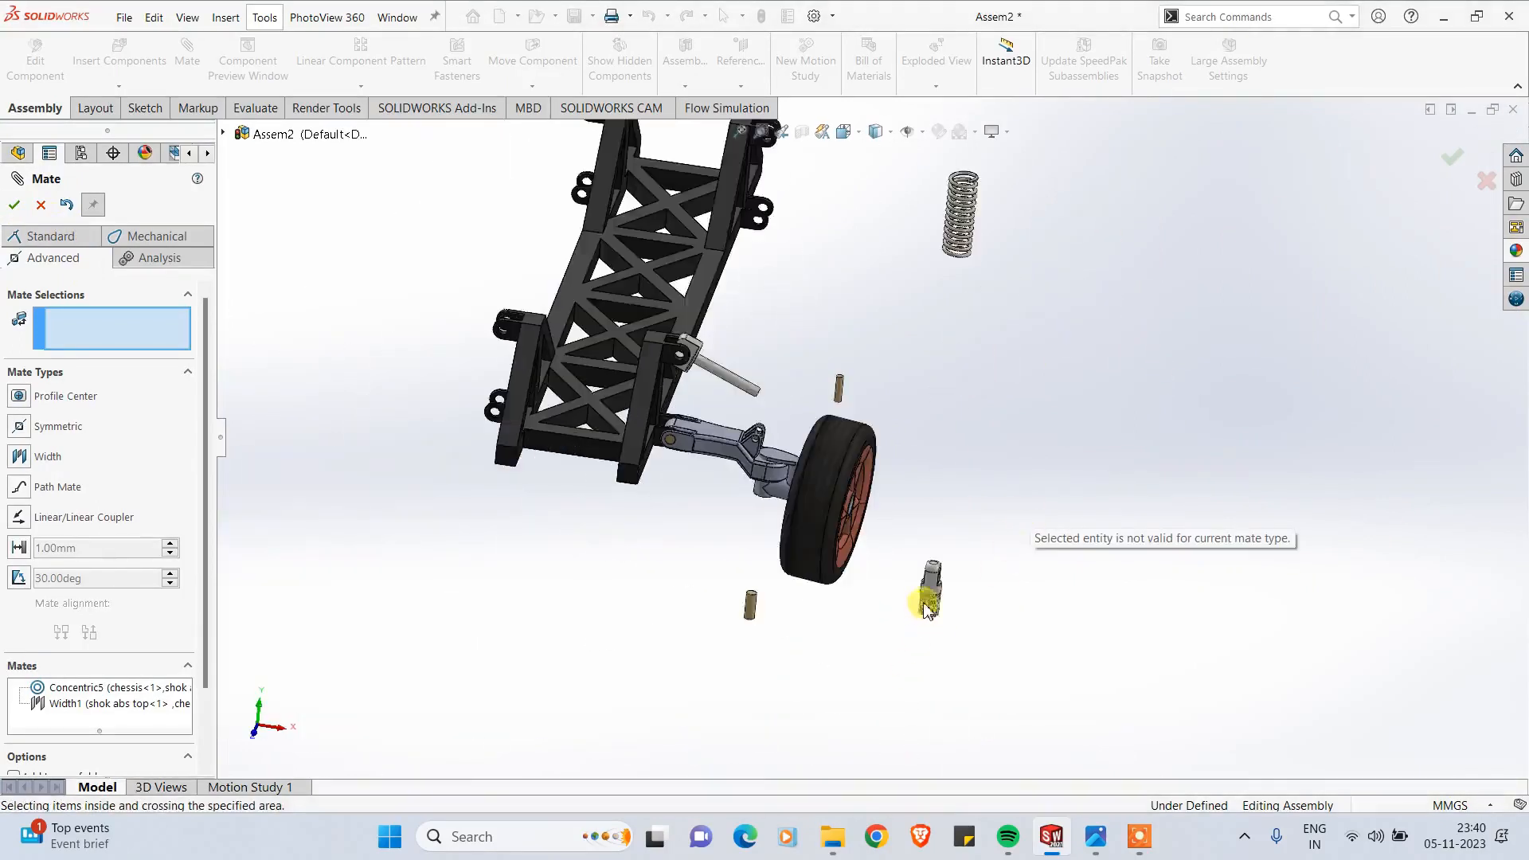
scroll(927, 609, "down", 2)
left_click_drag(922, 547, 712, 187)
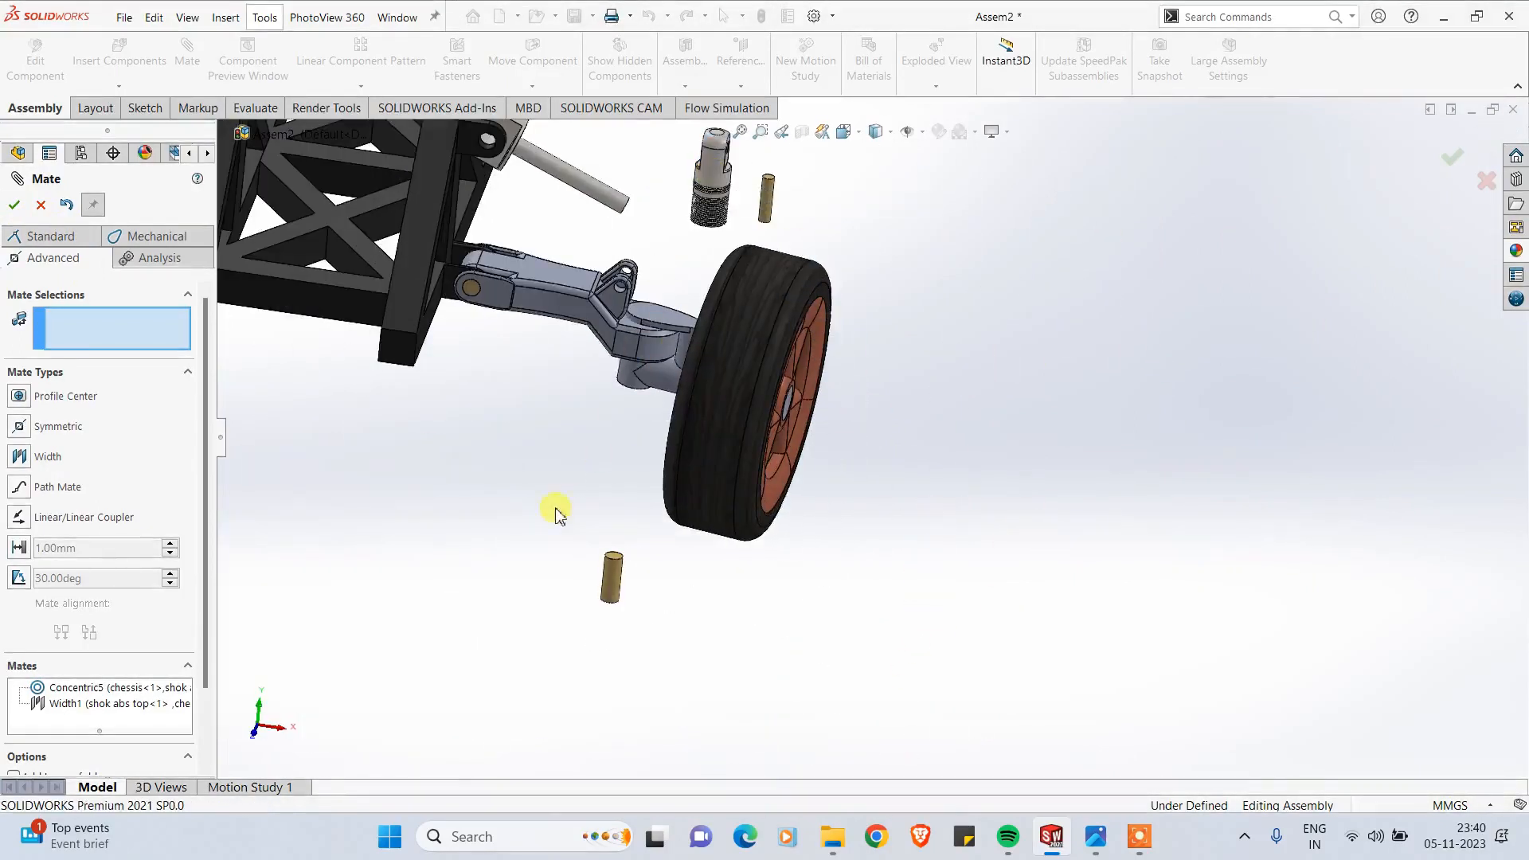
middle_click_drag(558, 513, 689, 332)
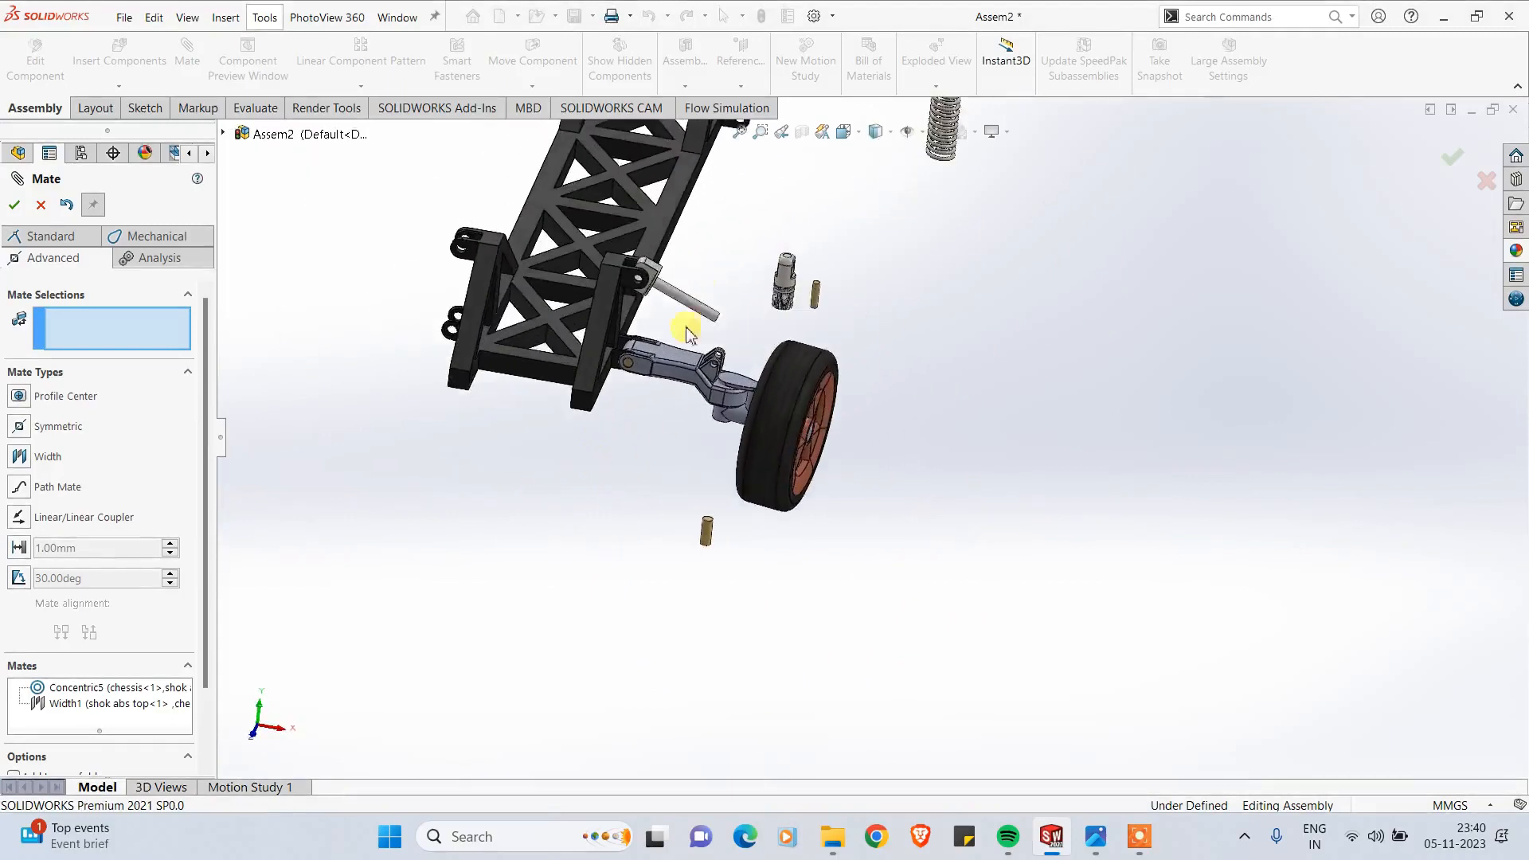
Step: Add a concentric mate between the shock absorber bottom's eye hole and the swing arm's bracket hole
scroll(751, 359, "down", 2)
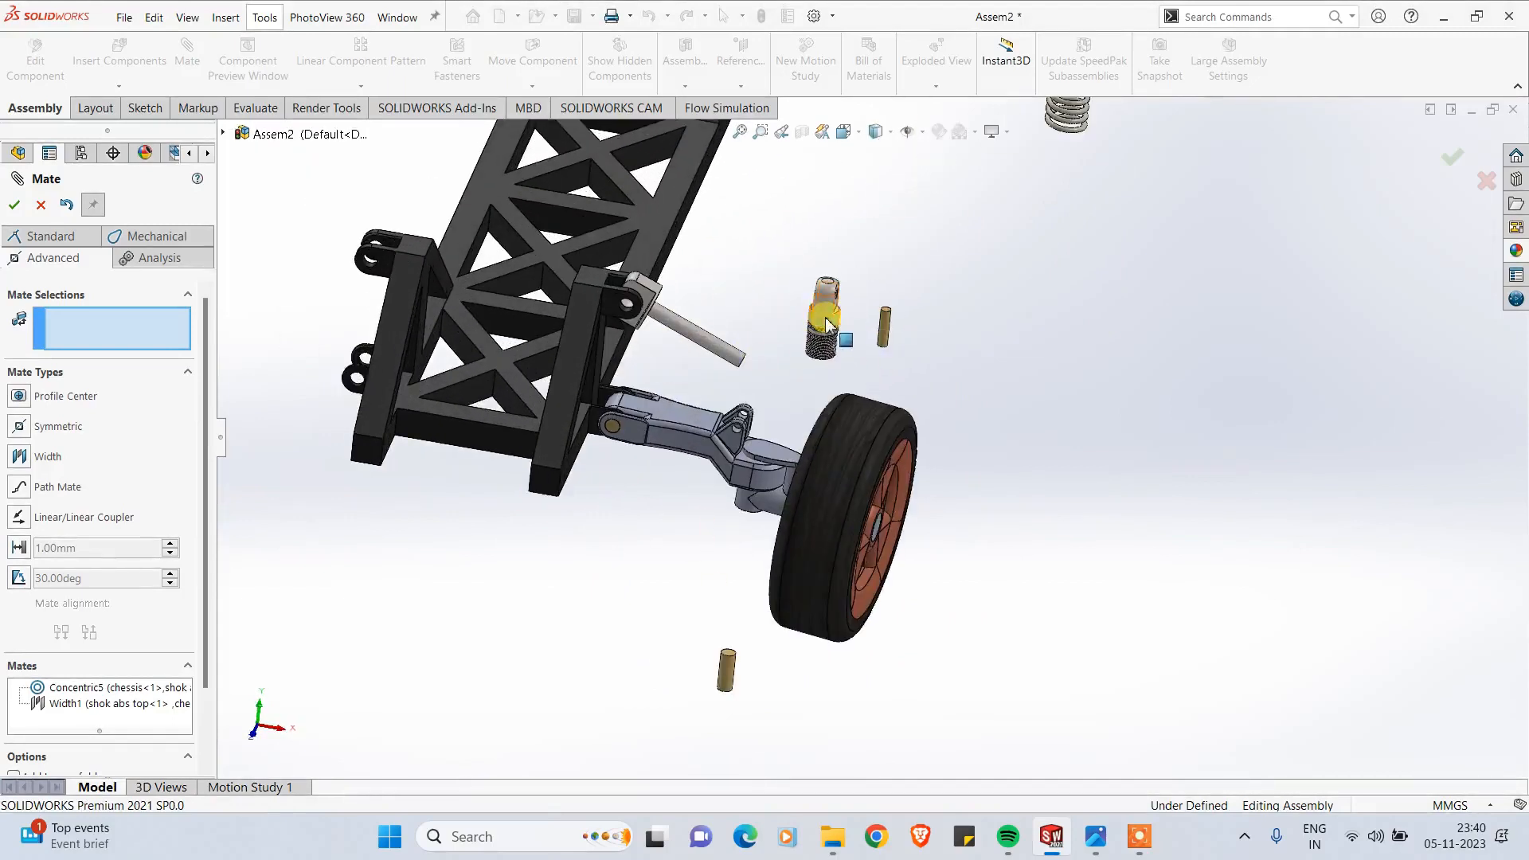
scroll(671, 287, "down", 5)
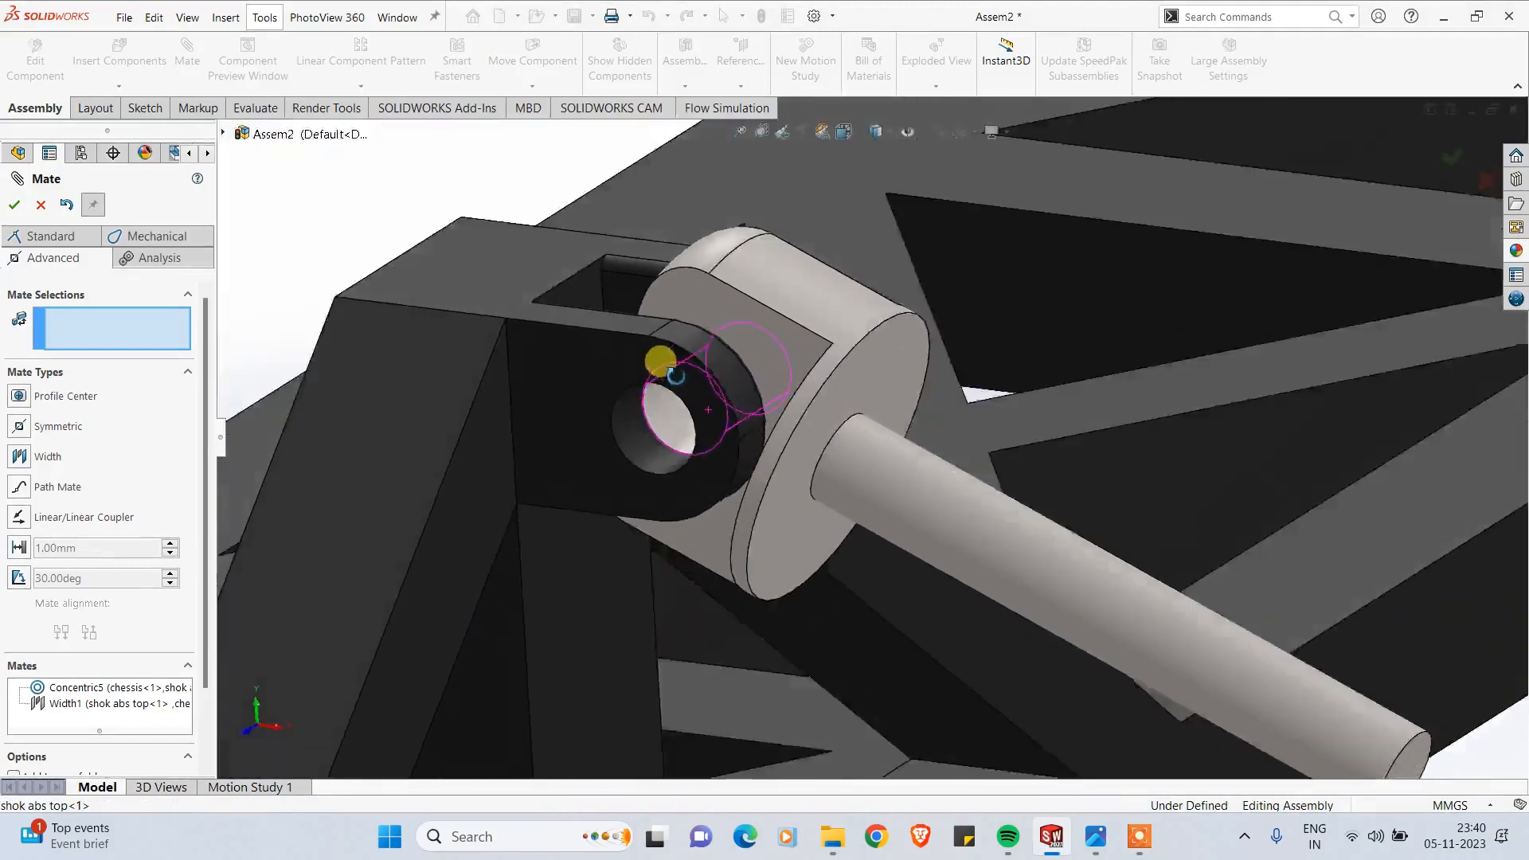
scroll(790, 484, "up", 3)
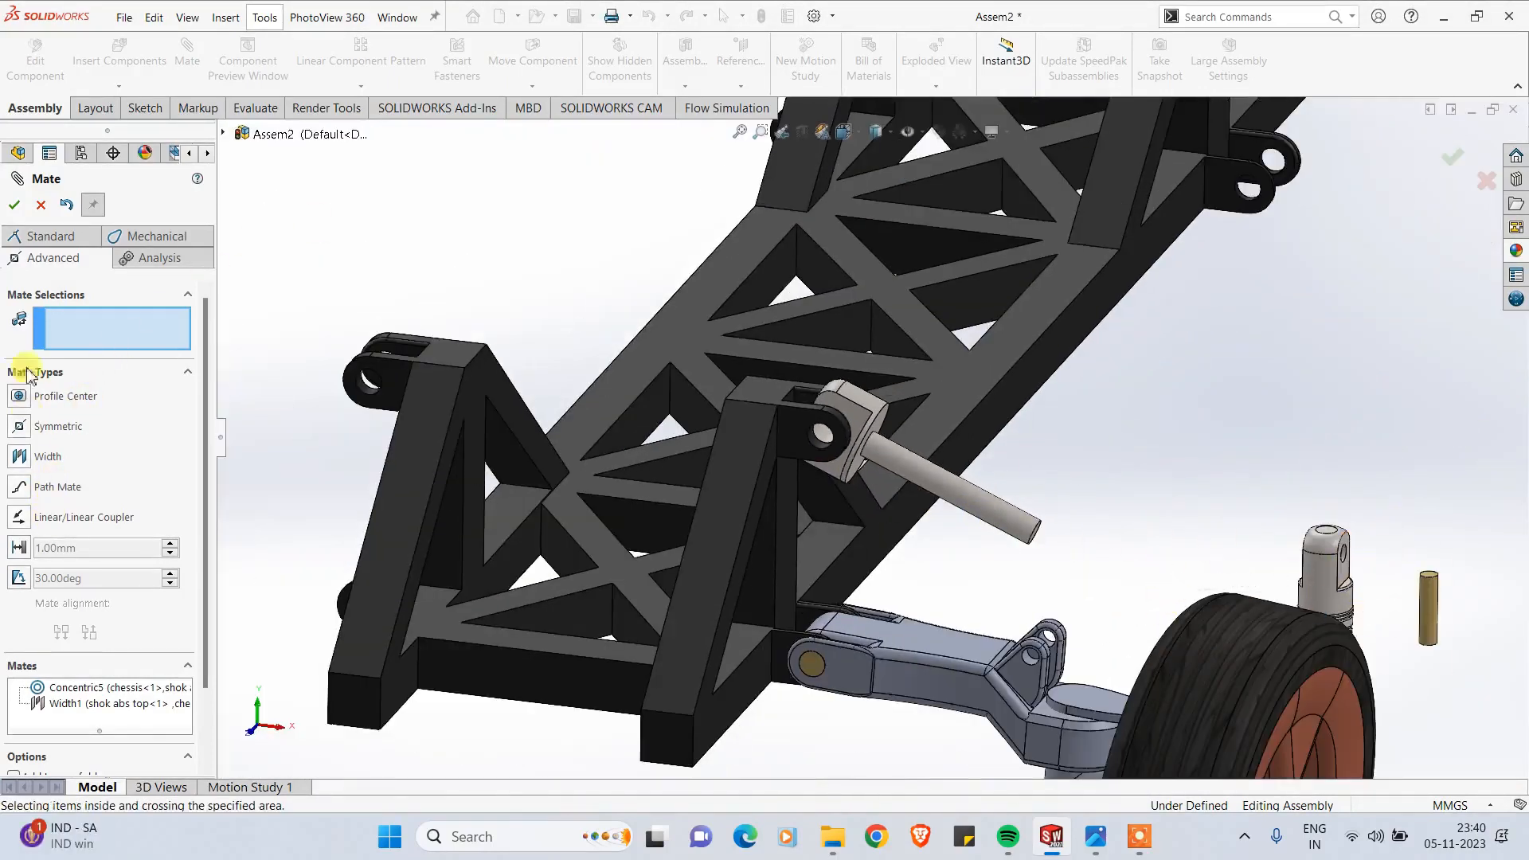
left_click(48, 238)
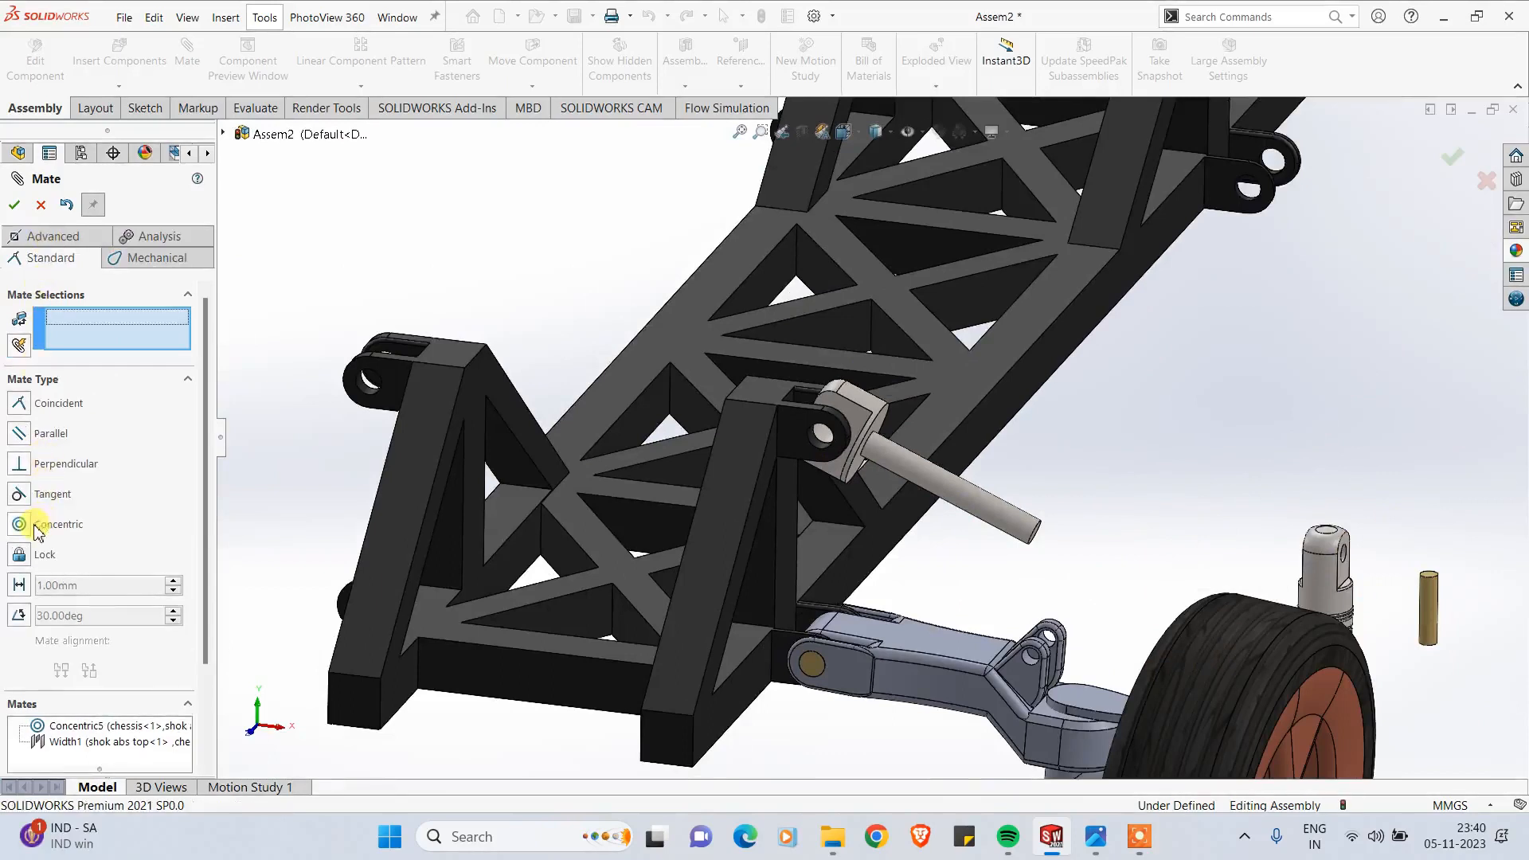
scroll(1344, 517, "down", 8)
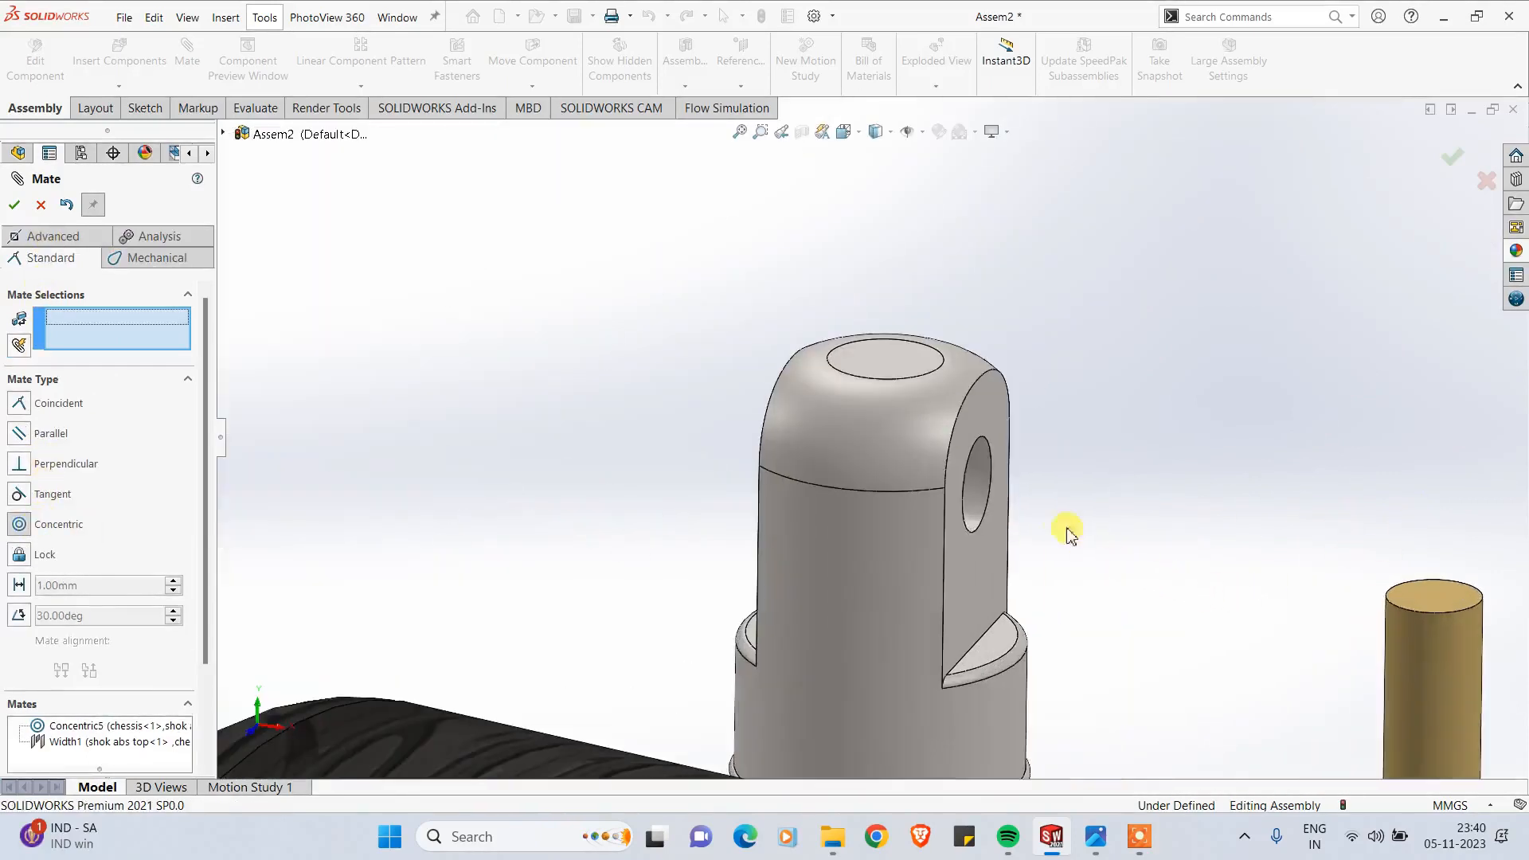
left_click(976, 480)
scroll(819, 587, "up", 5)
scroll(716, 510, "down", 8)
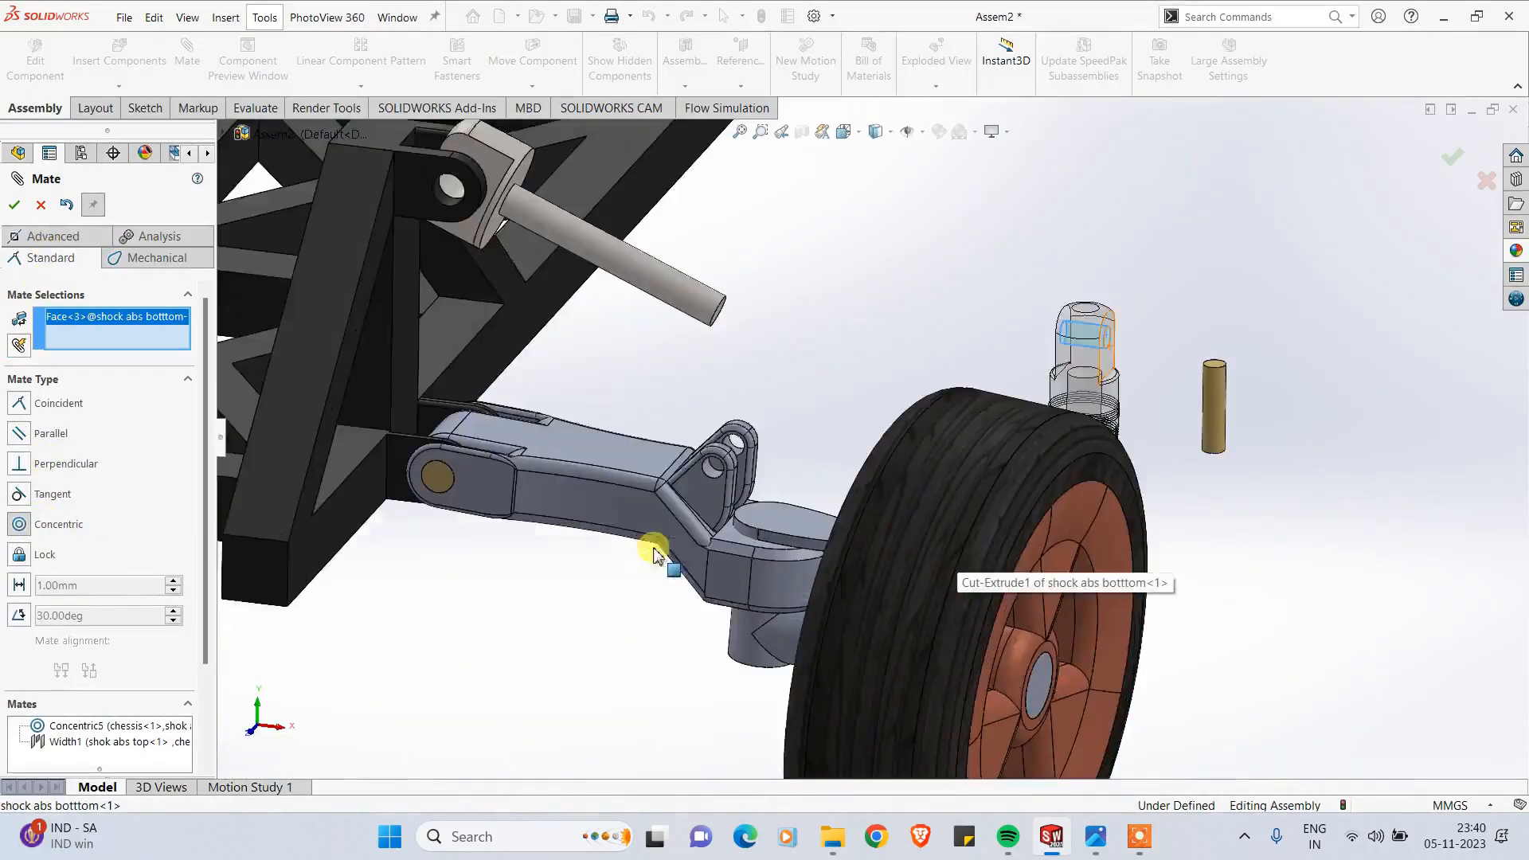
scroll(797, 460, "down", 2)
left_click(855, 465)
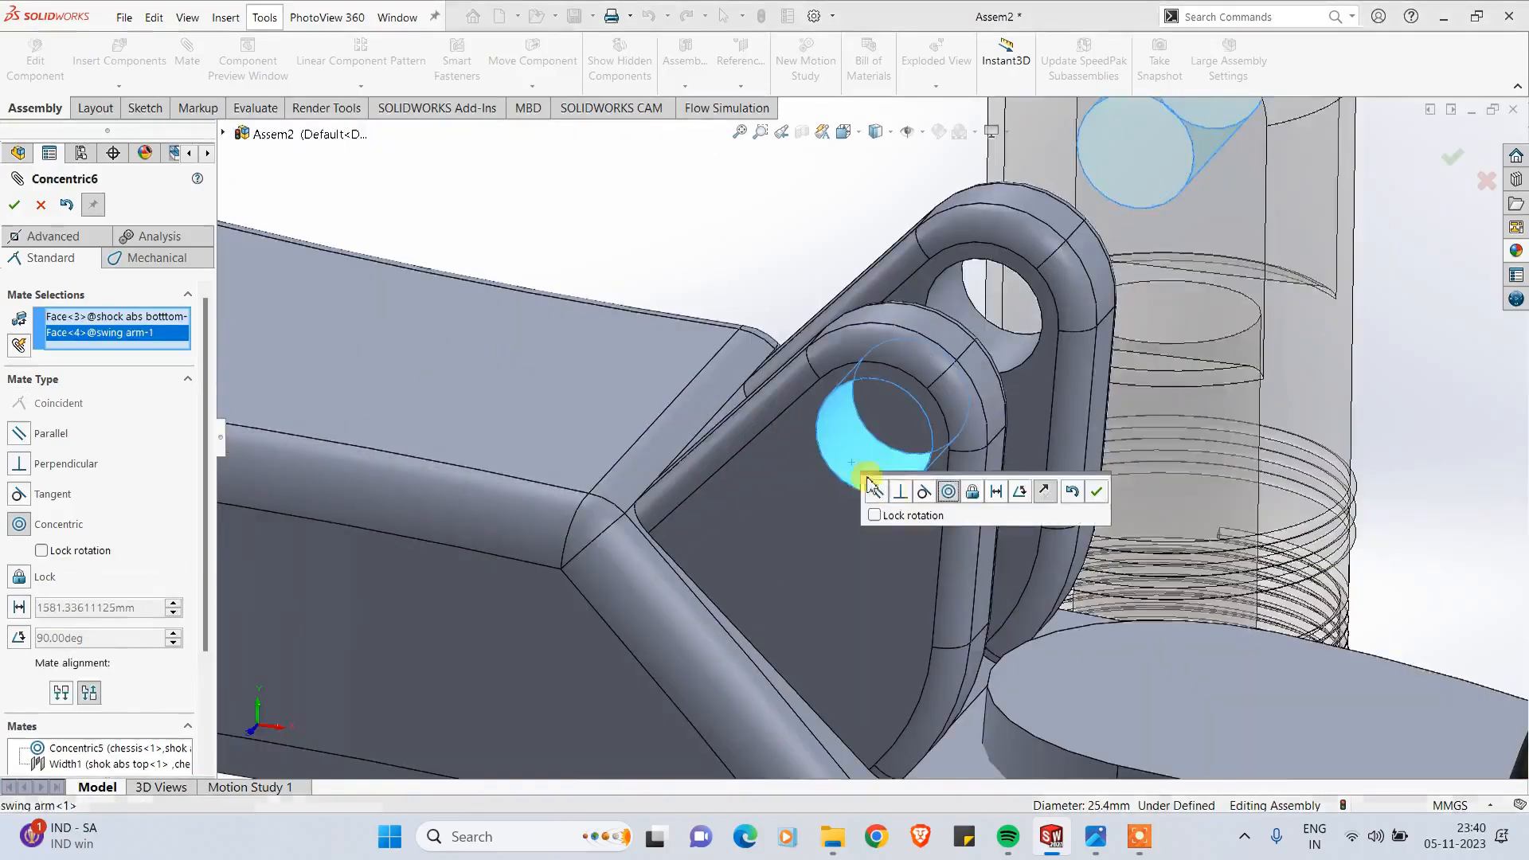
left_click(1097, 495)
scroll(1081, 508, "up", 6)
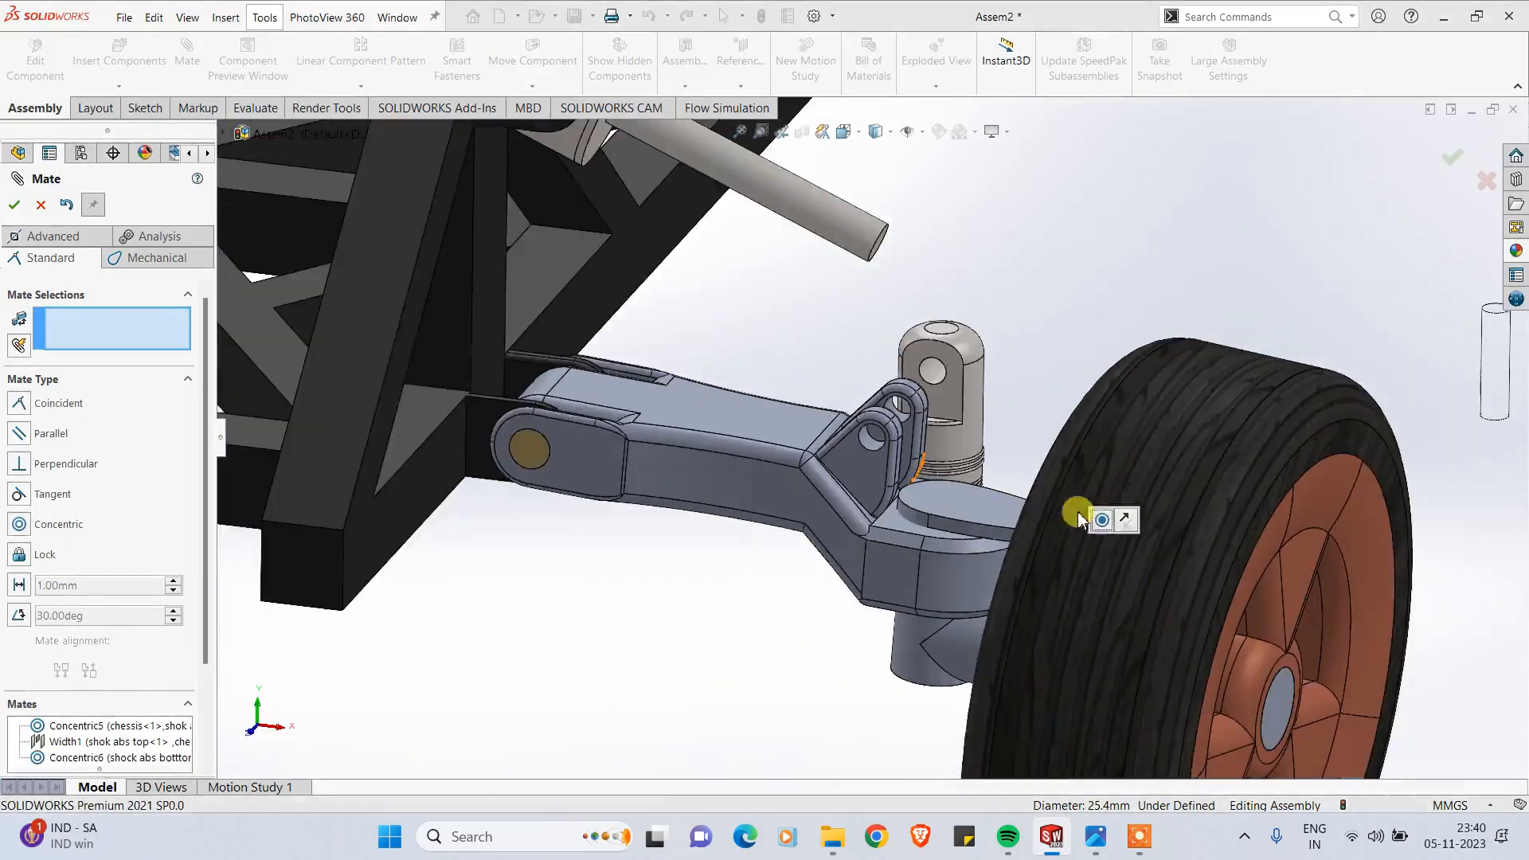
Step: Add a centered width mate between the shock absorber bottom's two flat side faces and the inner faces of the swing arm bracket
scroll(919, 434, "down", 2)
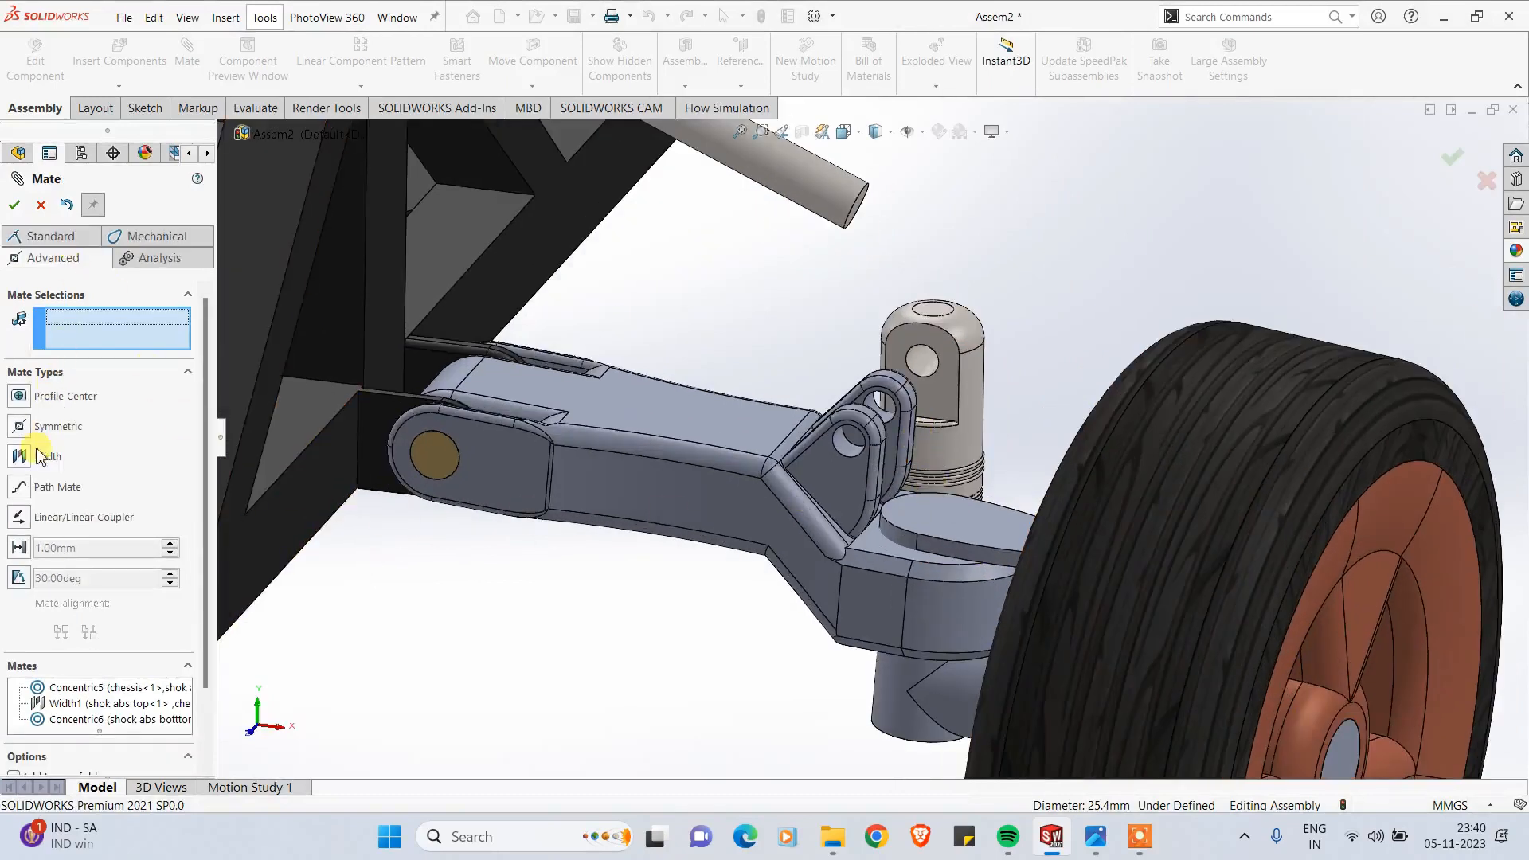
left_click(36, 458)
scroll(1065, 409, "down", 2)
left_click(1083, 410)
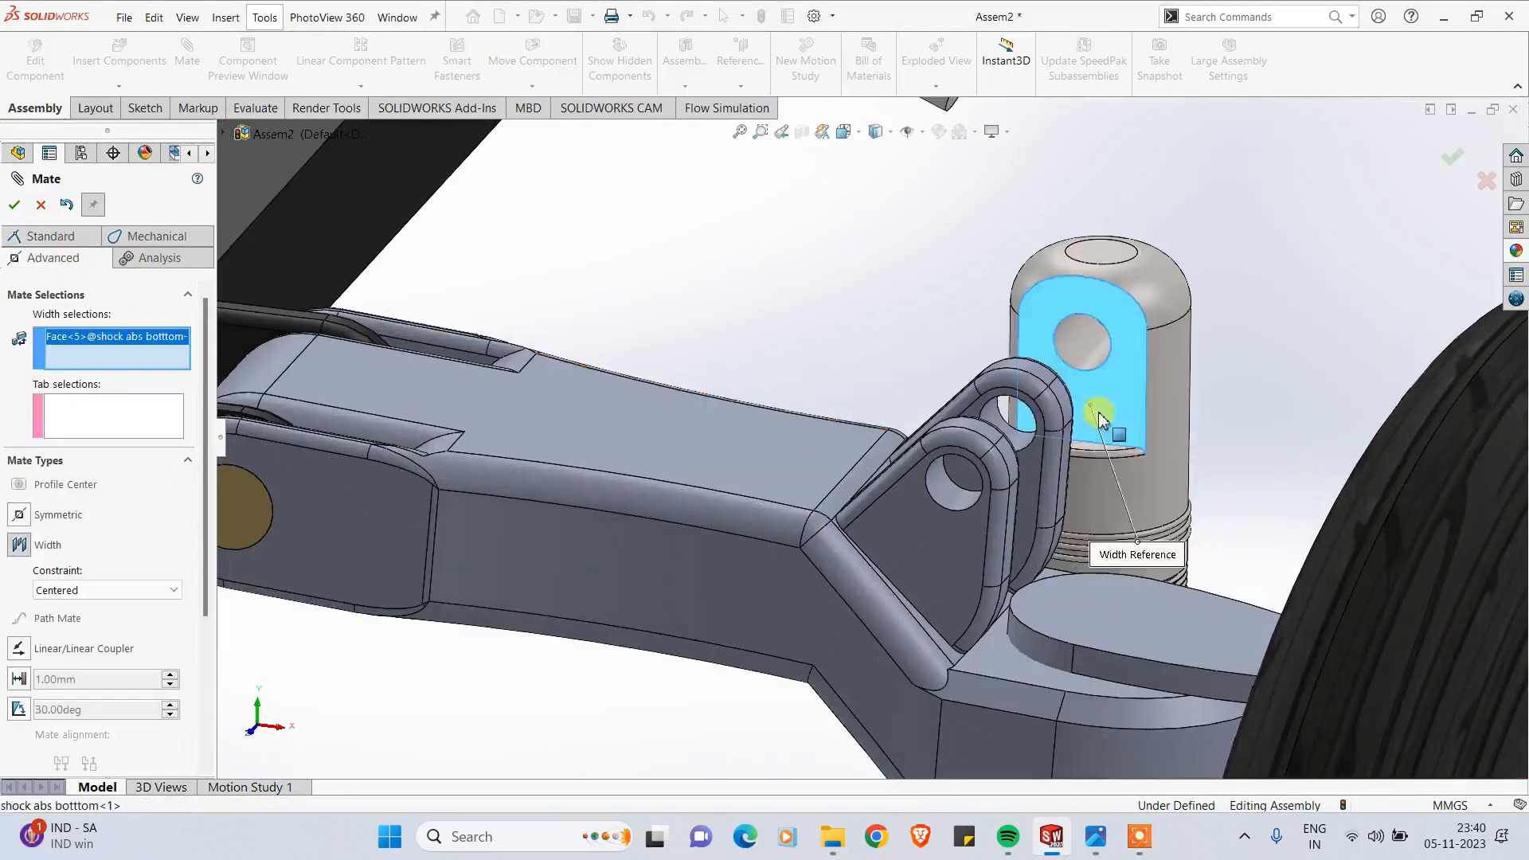
scroll(1055, 434, "up", 2)
middle_click_drag(1055, 433, 1173, 350)
left_click(1173, 351)
scroll(1051, 434, "down", 3)
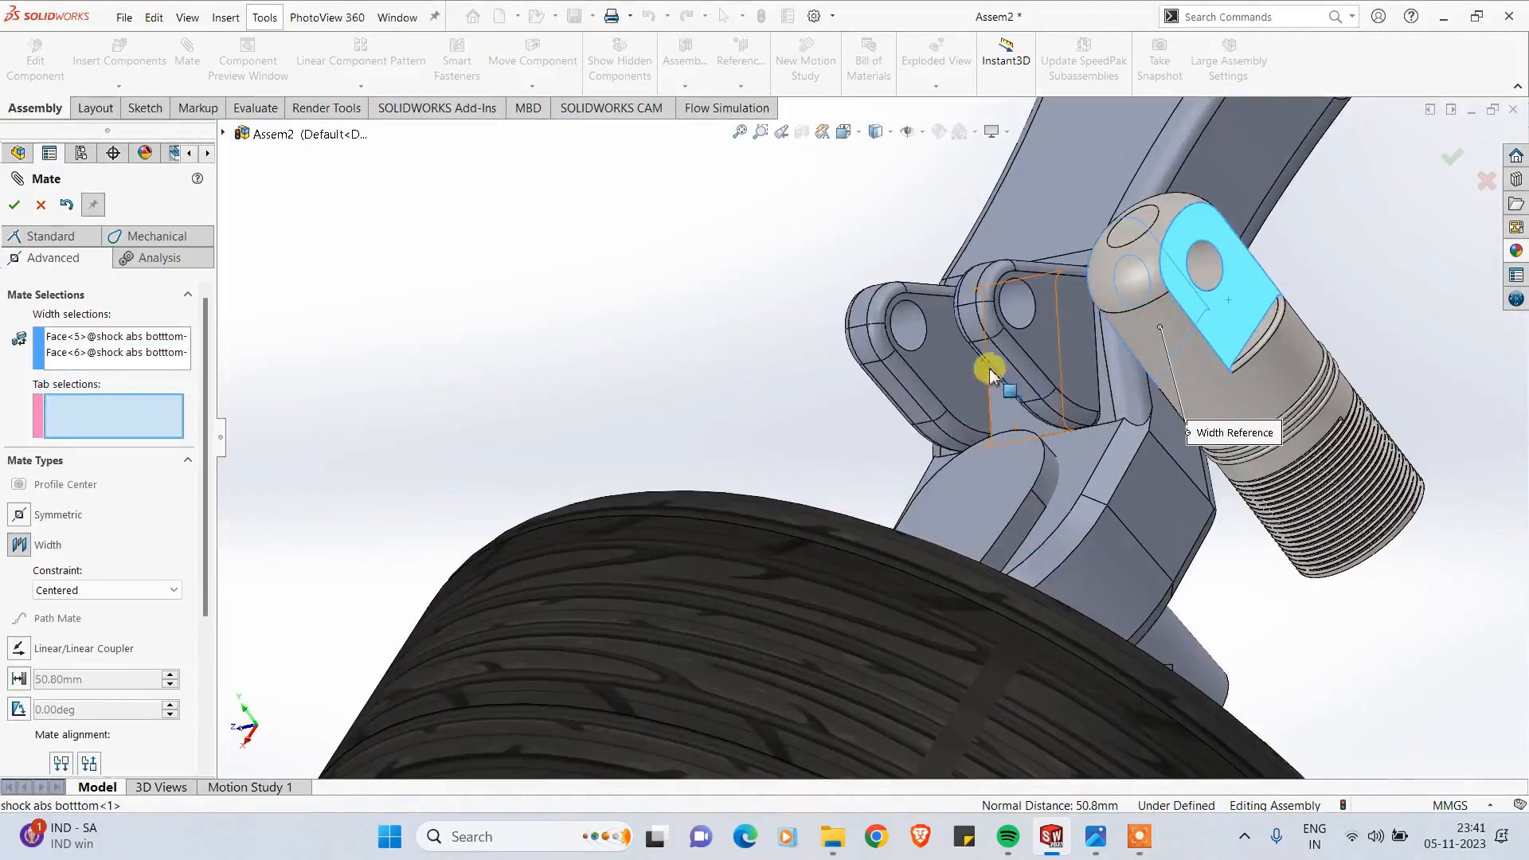
left_click(951, 355)
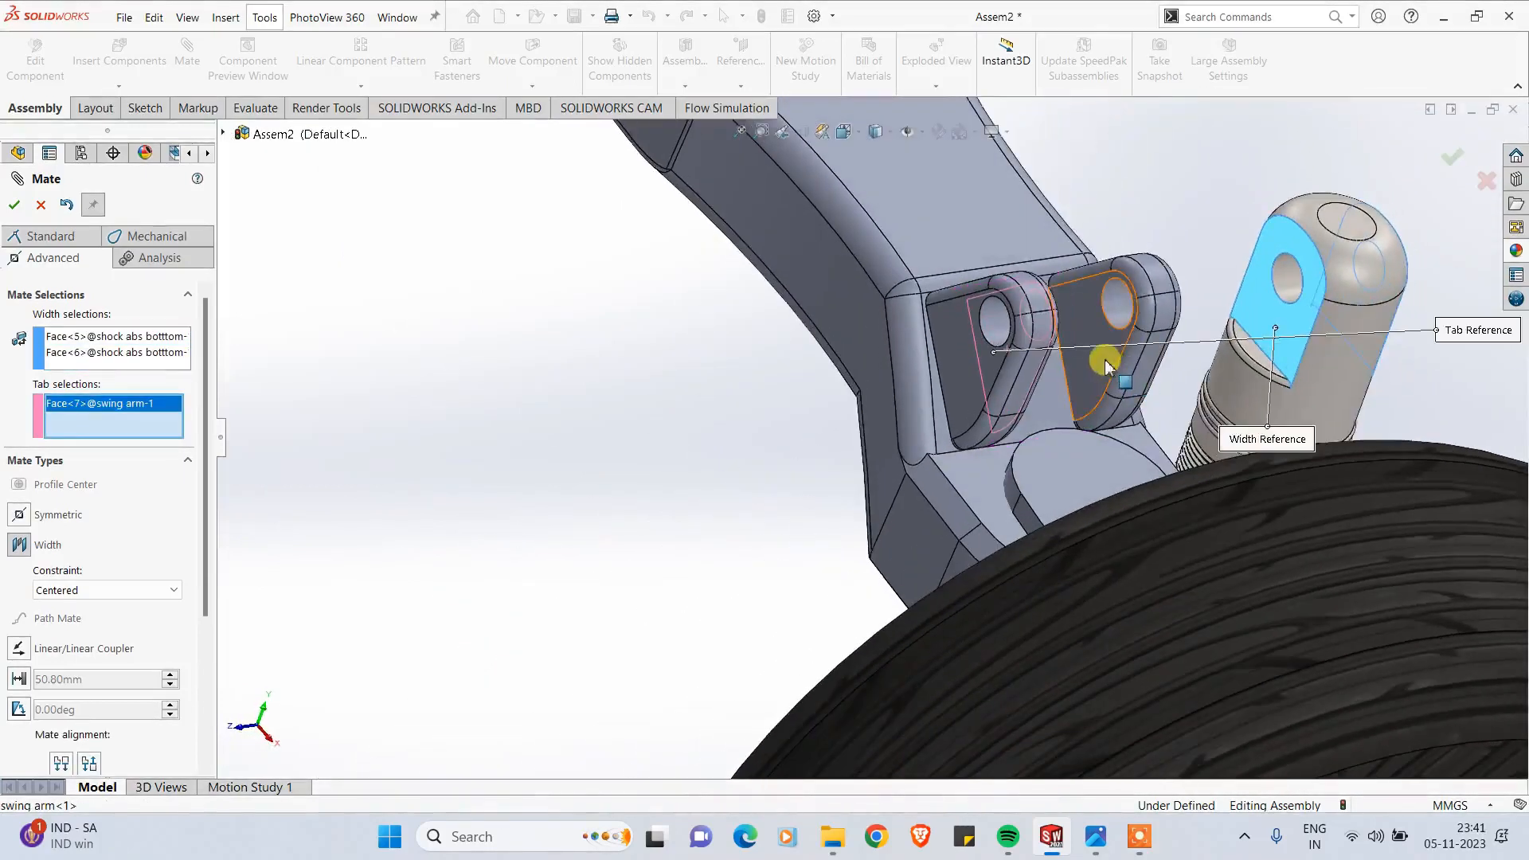
left_click(1165, 448)
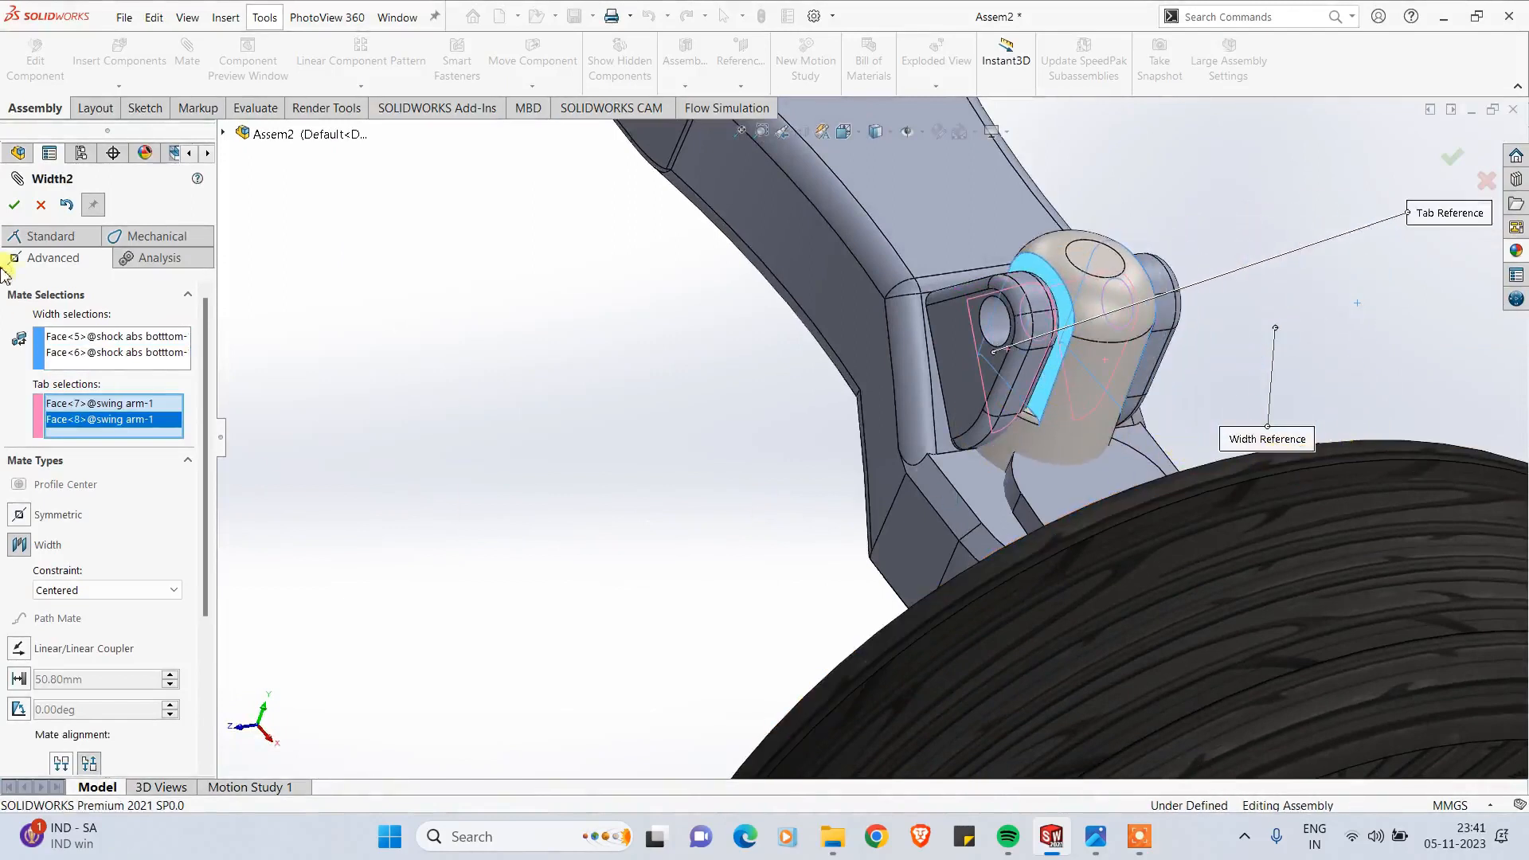
left_click(13, 204)
Step: Swing the shock absorber top outward and tilt the shock absorber bottom up off the swing arm so its open end faces the chassis
scroll(676, 498, "up", 5)
middle_click_drag(676, 499, 915, 422)
left_click_drag(919, 448, 843, 285)
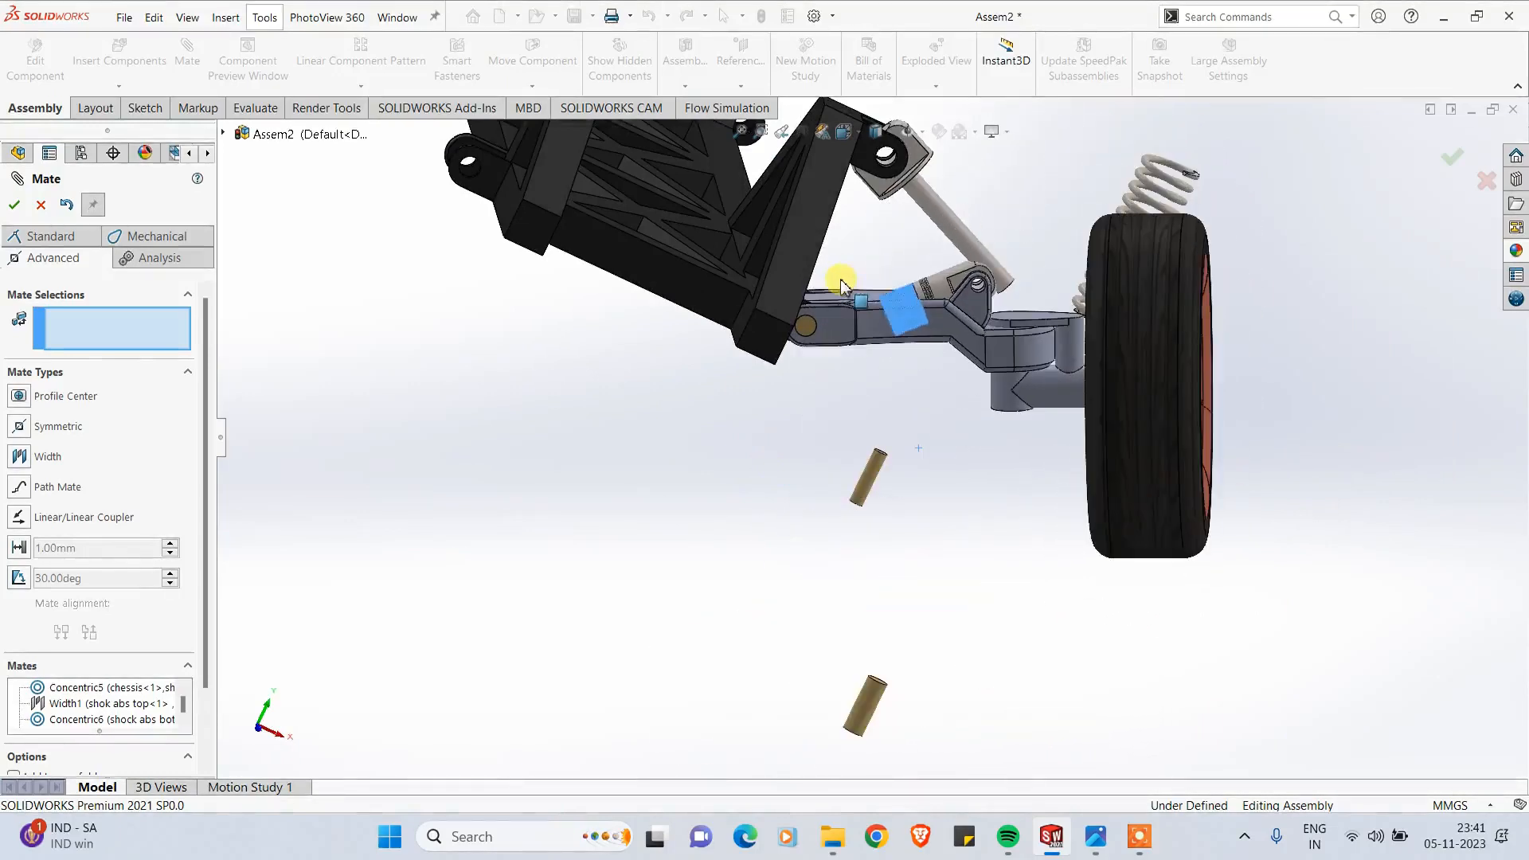
left_click_drag(969, 236, 990, 179)
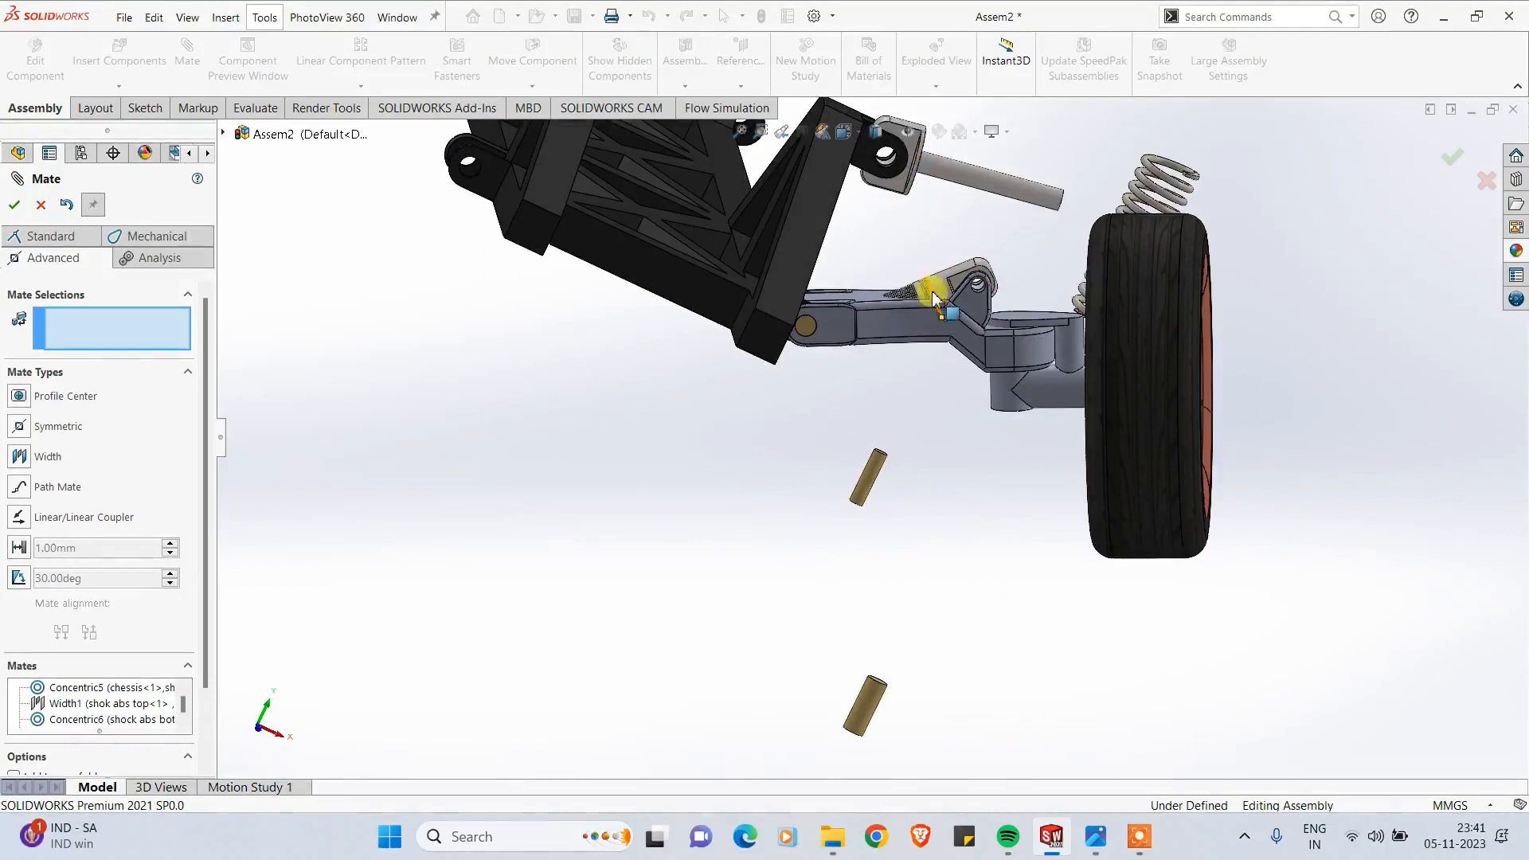
left_click_drag(934, 298, 963, 254)
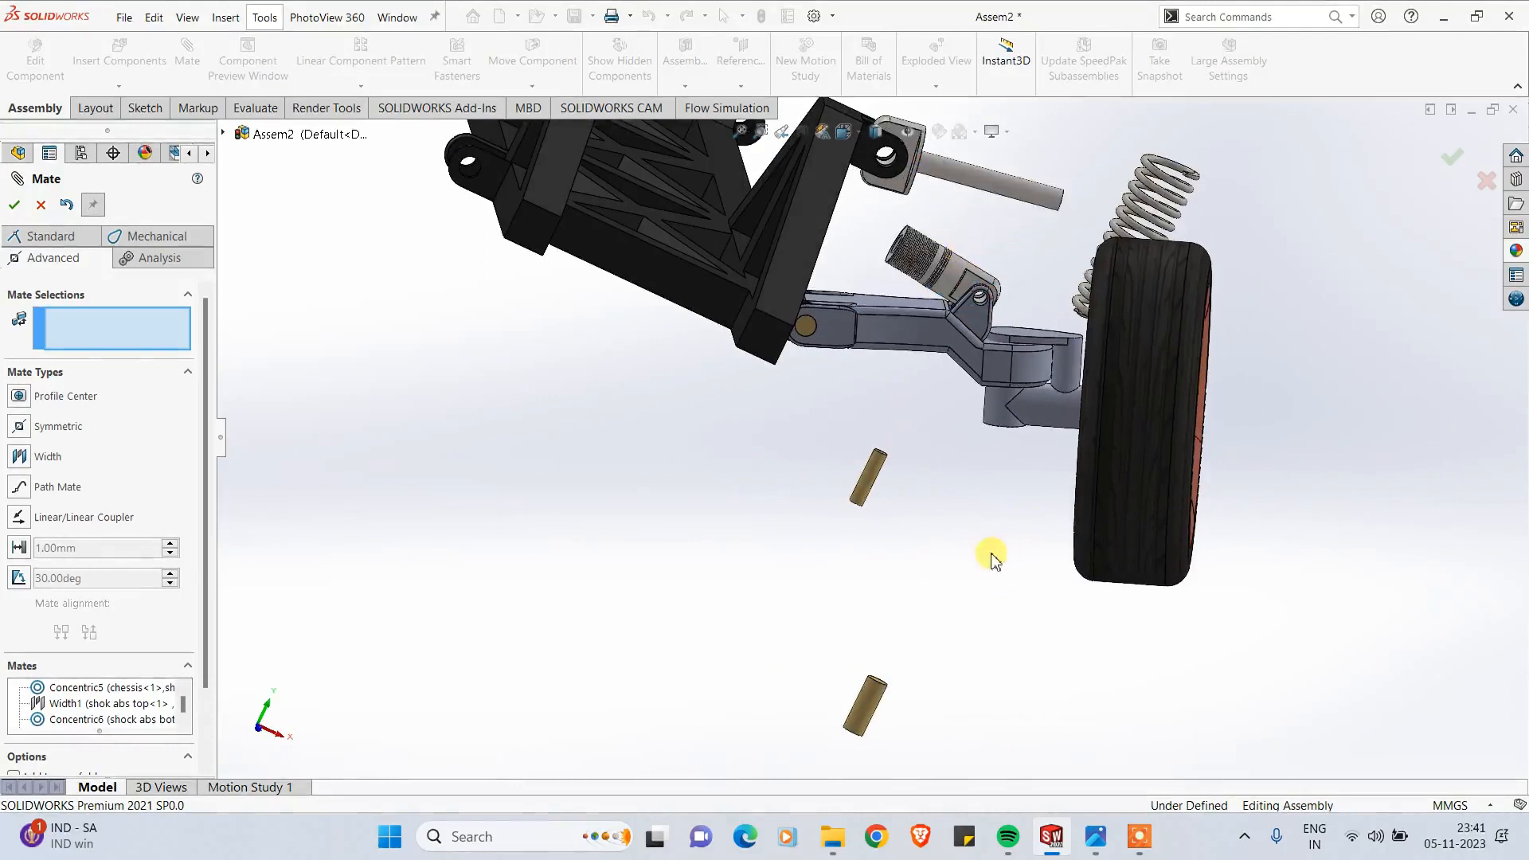
Step: Try to add a concentric mate between the shock absorber bottom's bore and the shock absorber top's rod
scroll(904, 245, "down", 5)
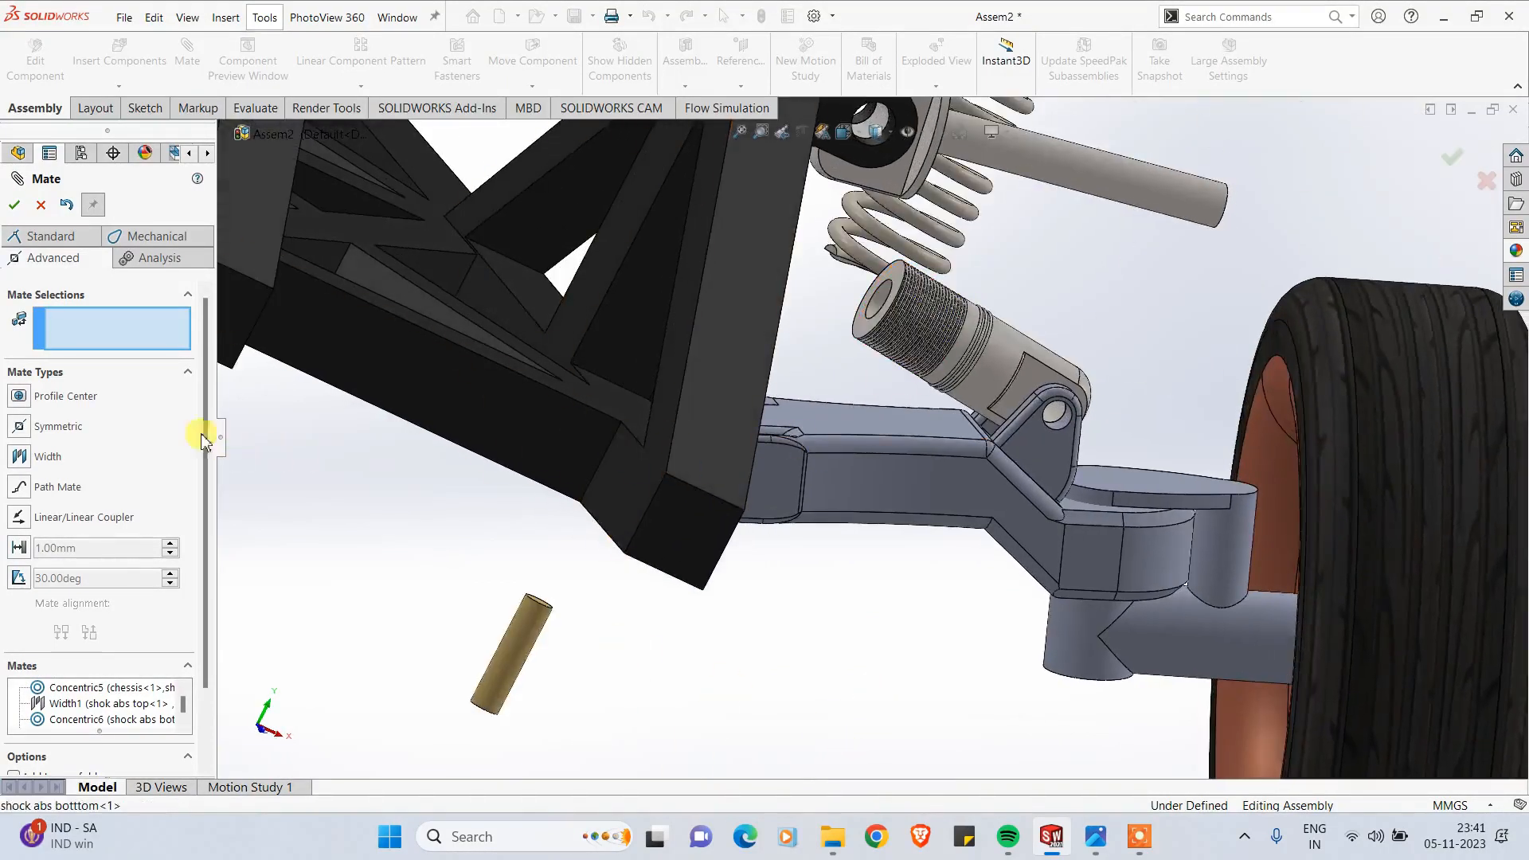
left_click(52, 237)
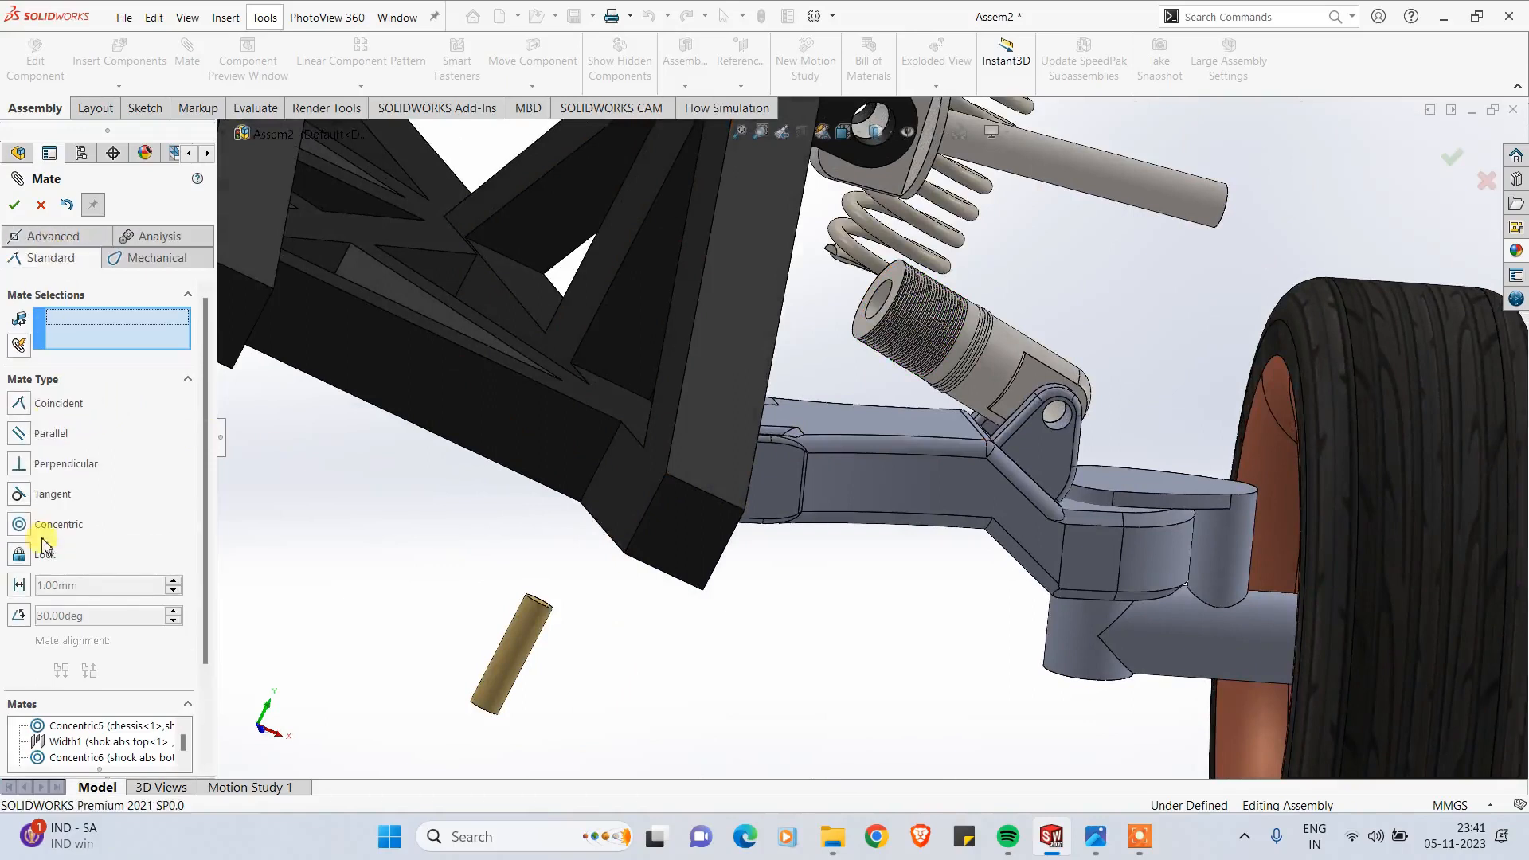
scroll(966, 273, "down", 5)
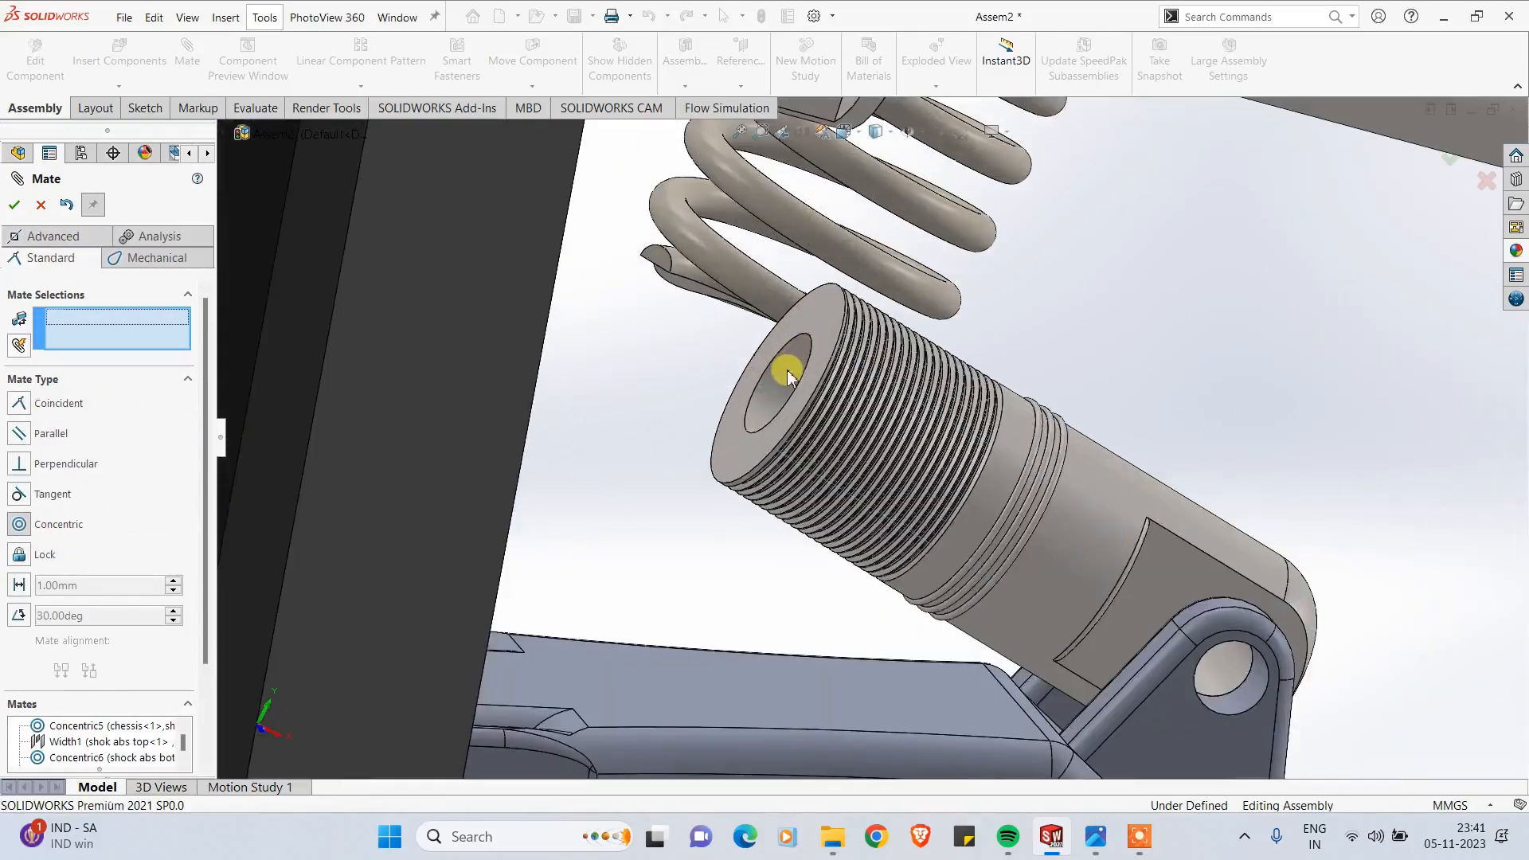
left_click(786, 374)
scroll(876, 398, "up", 5)
left_click(1057, 348)
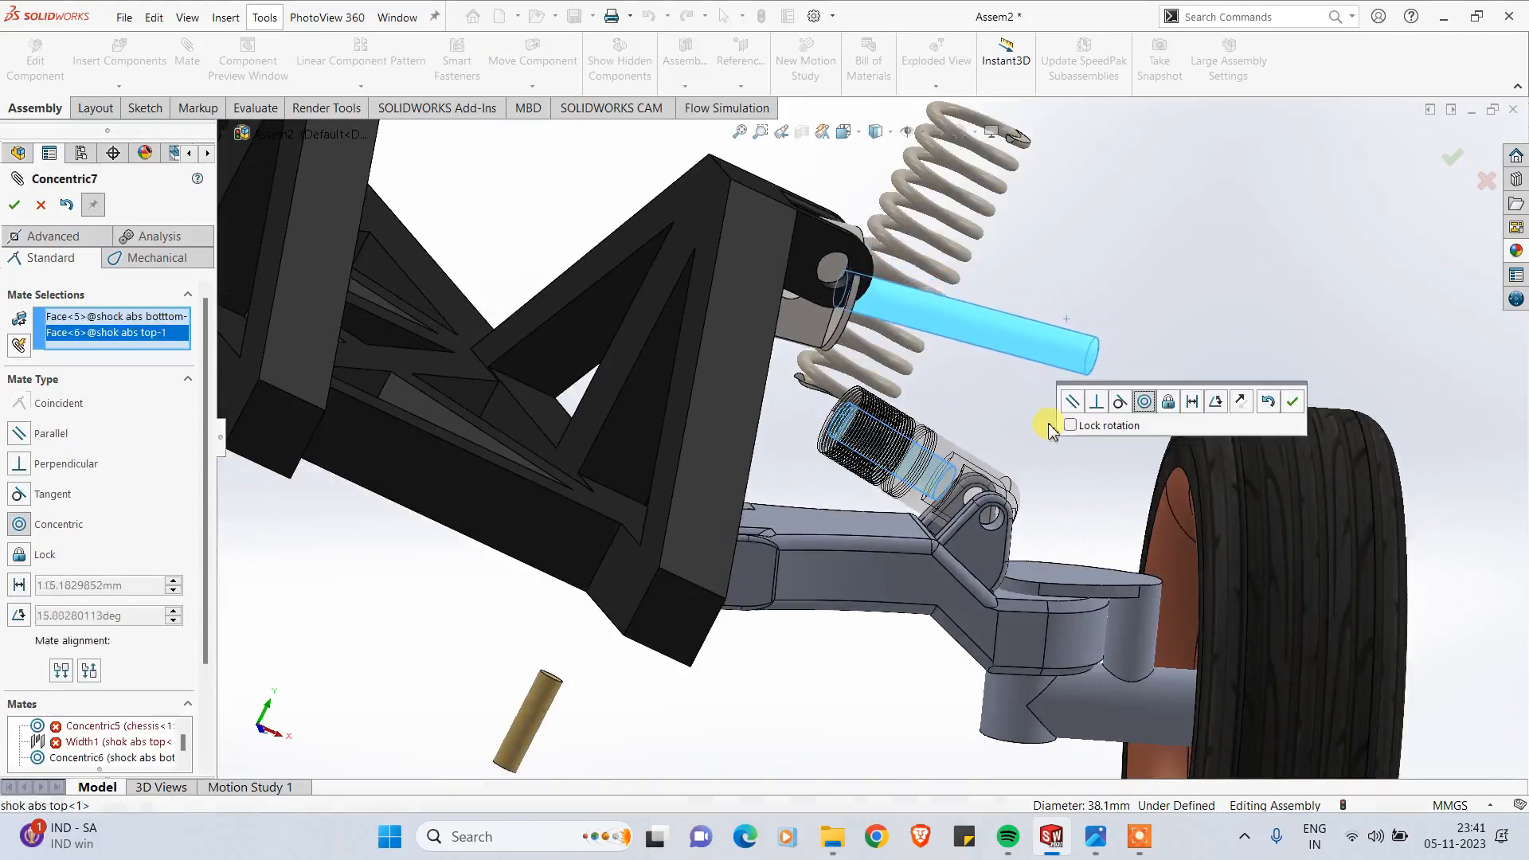
left_click(1292, 402)
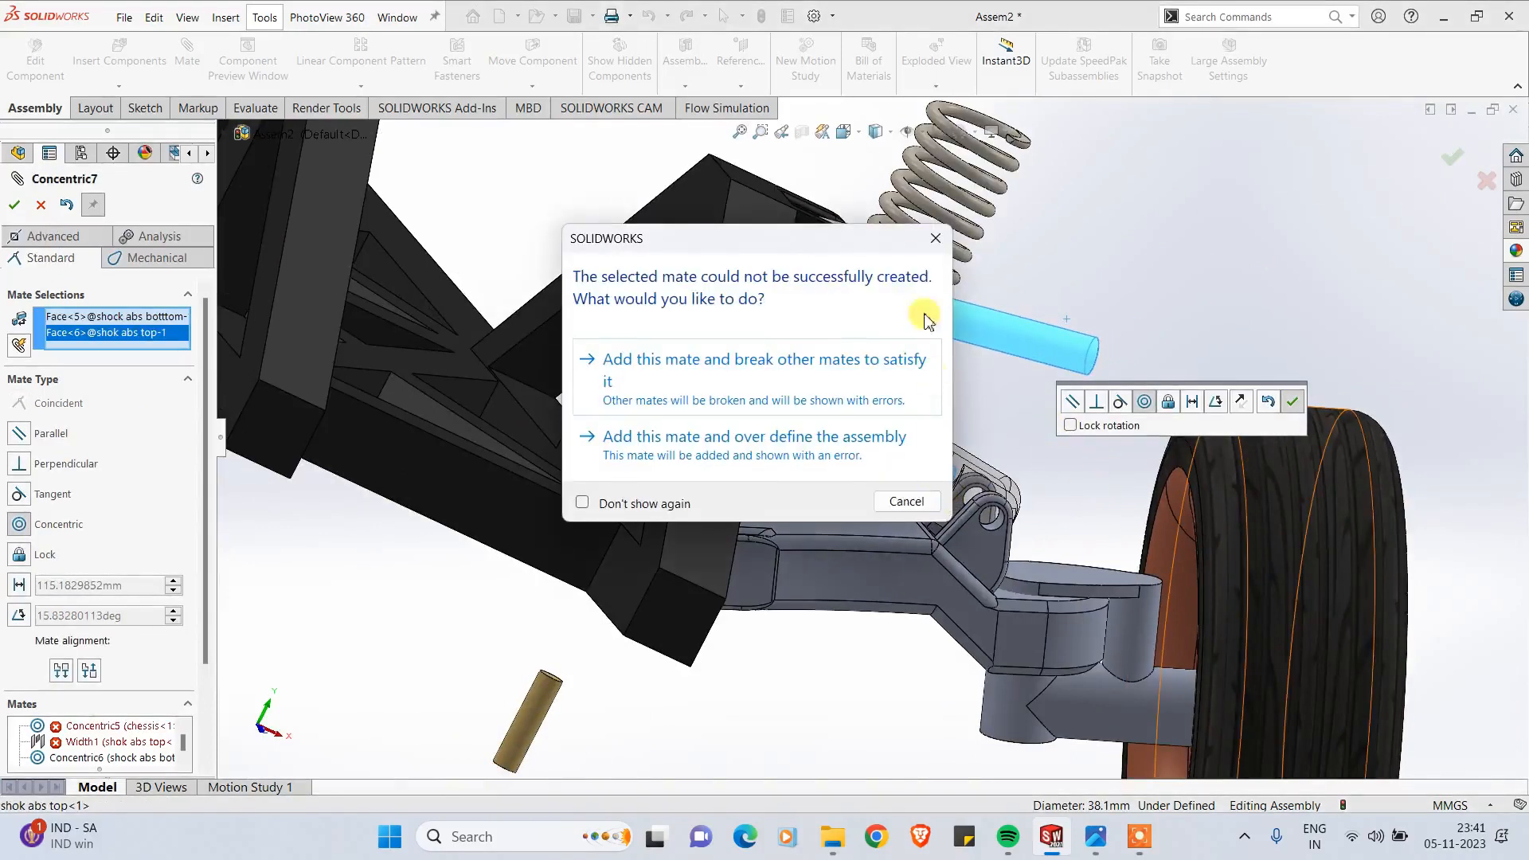
left_click(935, 240)
middle_click_drag(1004, 433, 942, 450)
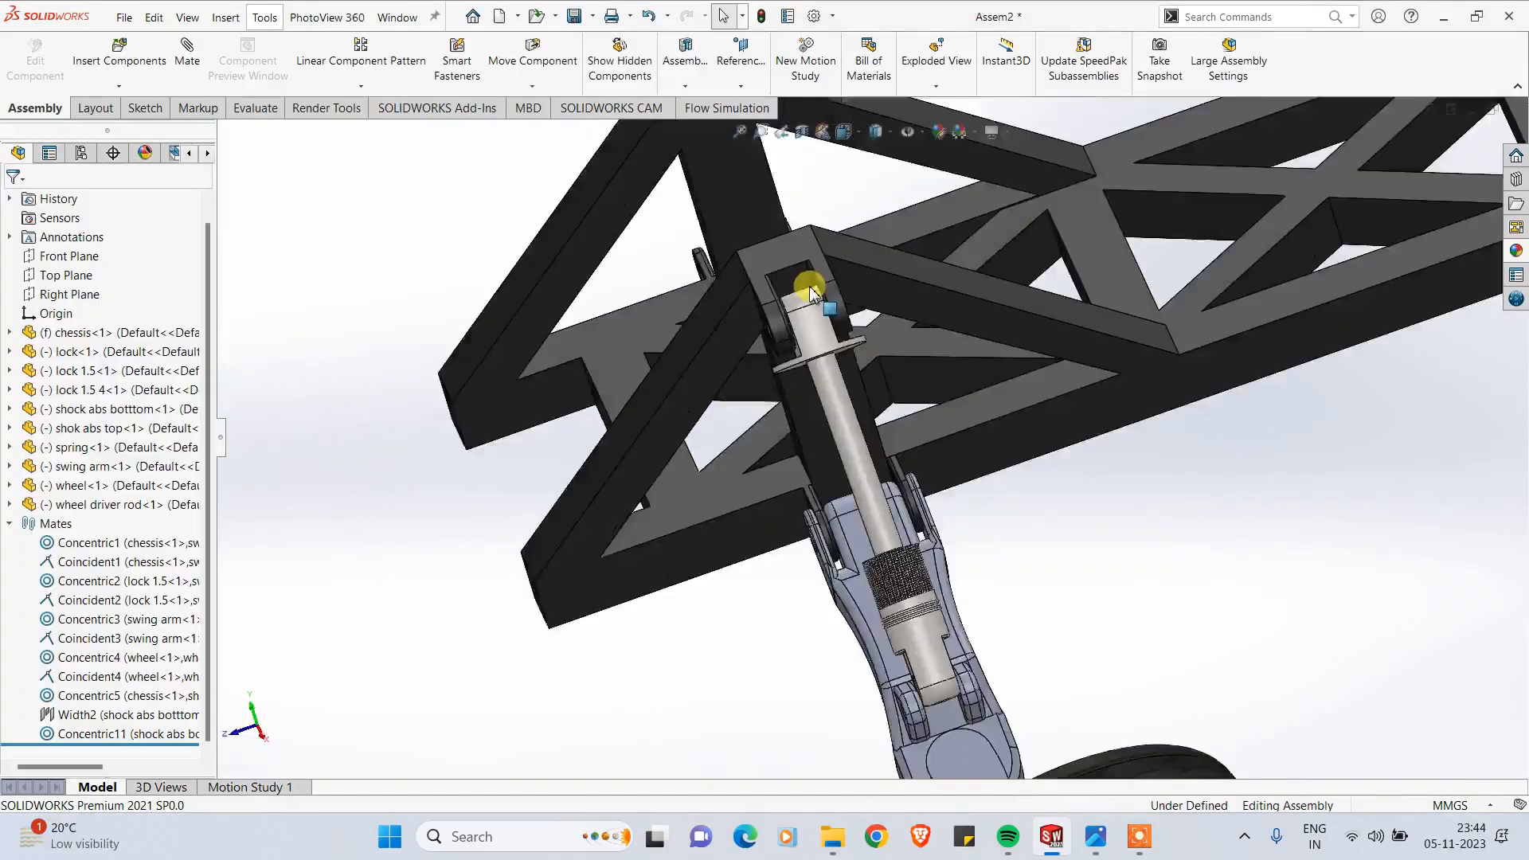
Step: Swing the joined shock absorber top and bottom about the chassis bracket hole until they point outward above the swing arm
scroll(827, 443, "down", 6)
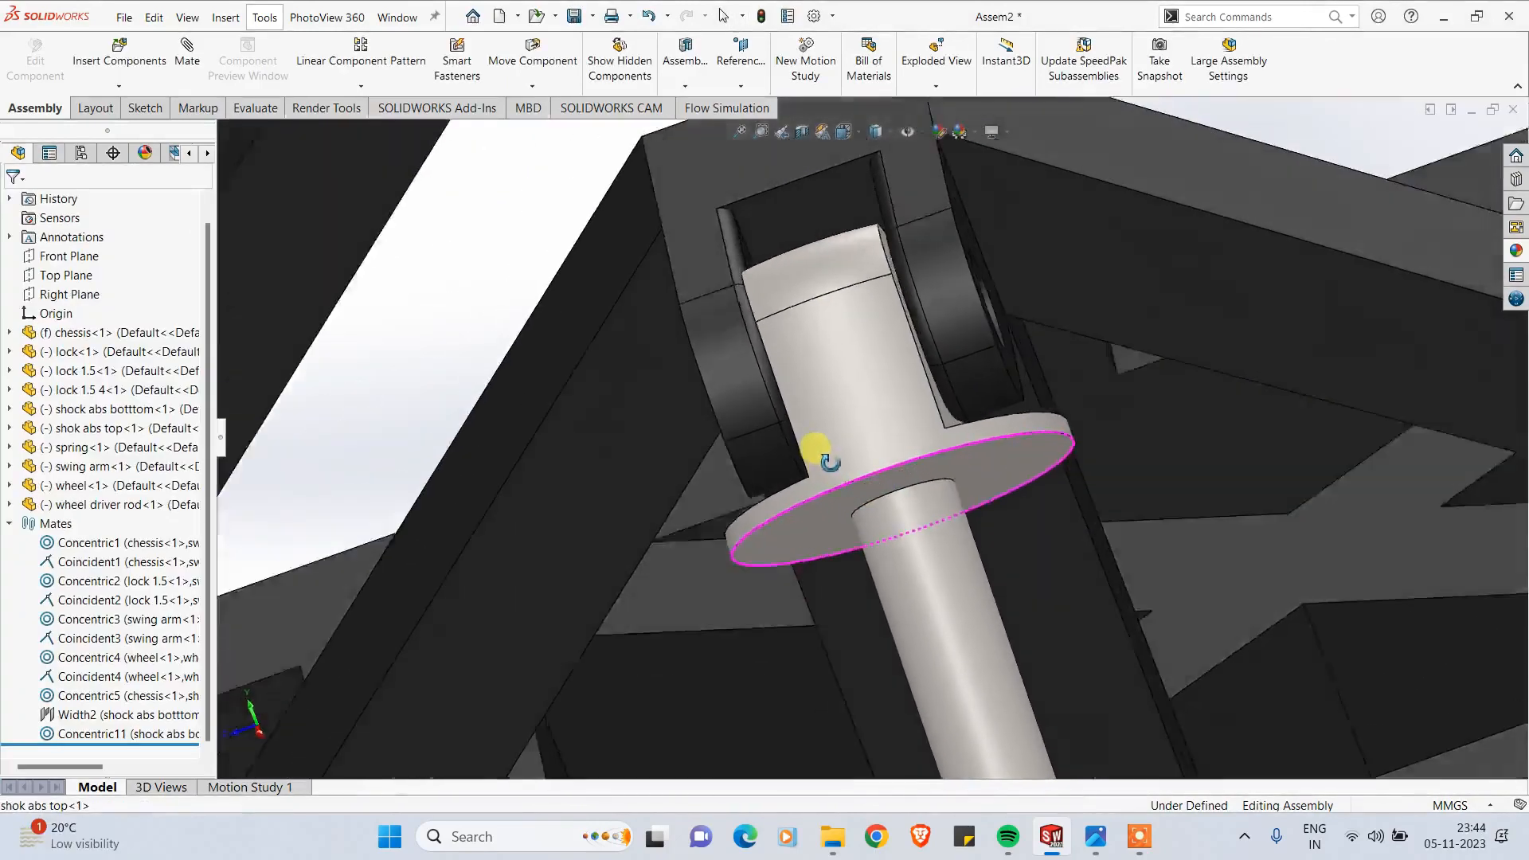
scroll(828, 460, "up", 3)
left_click(879, 516)
scroll(950, 572, "up", 5)
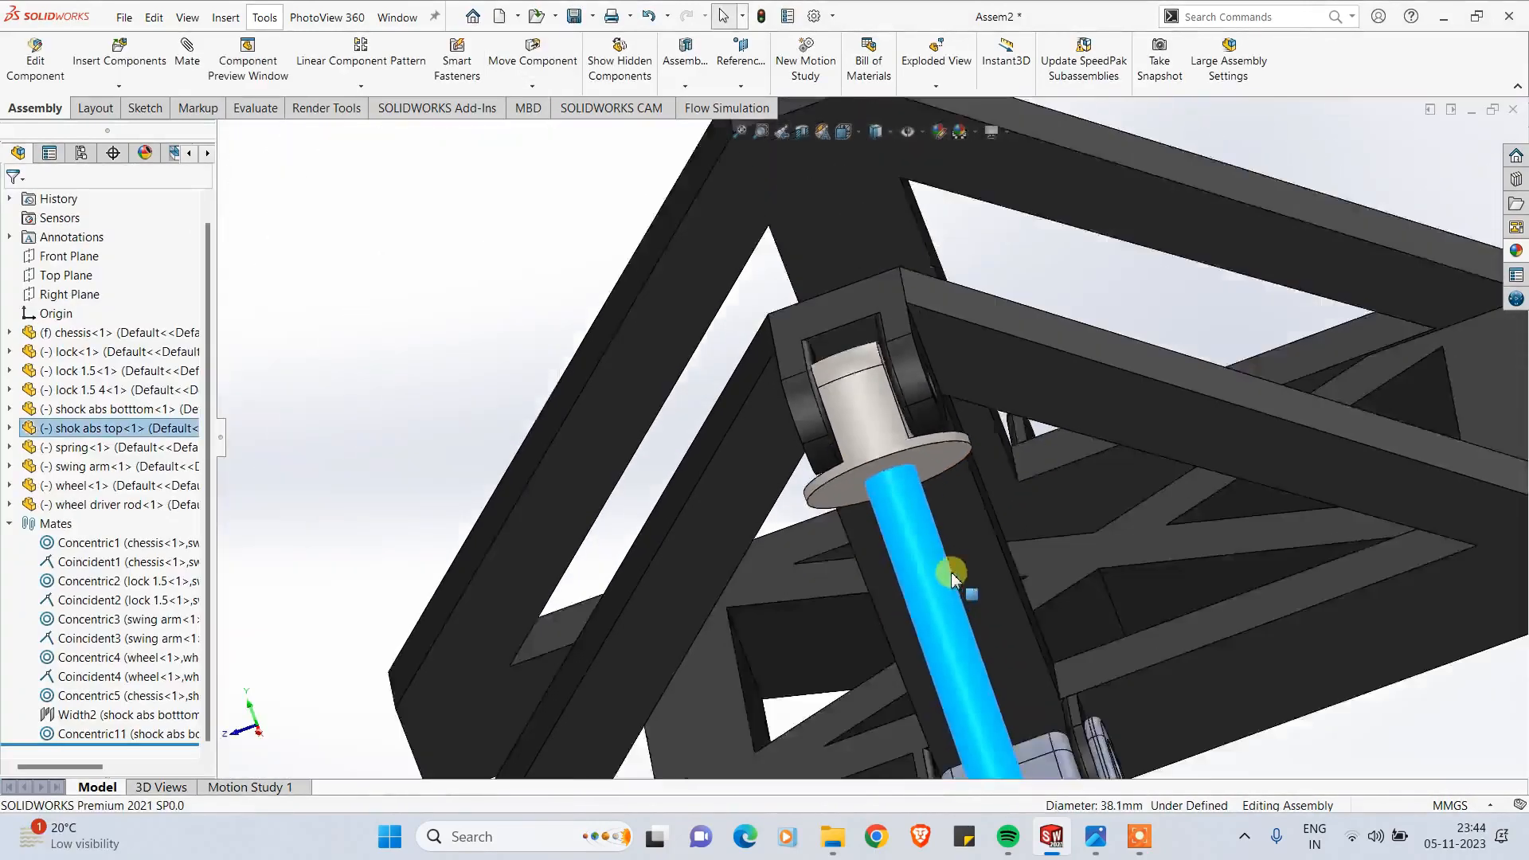
middle_click_drag(1063, 603, 1197, 546)
left_click(1199, 545)
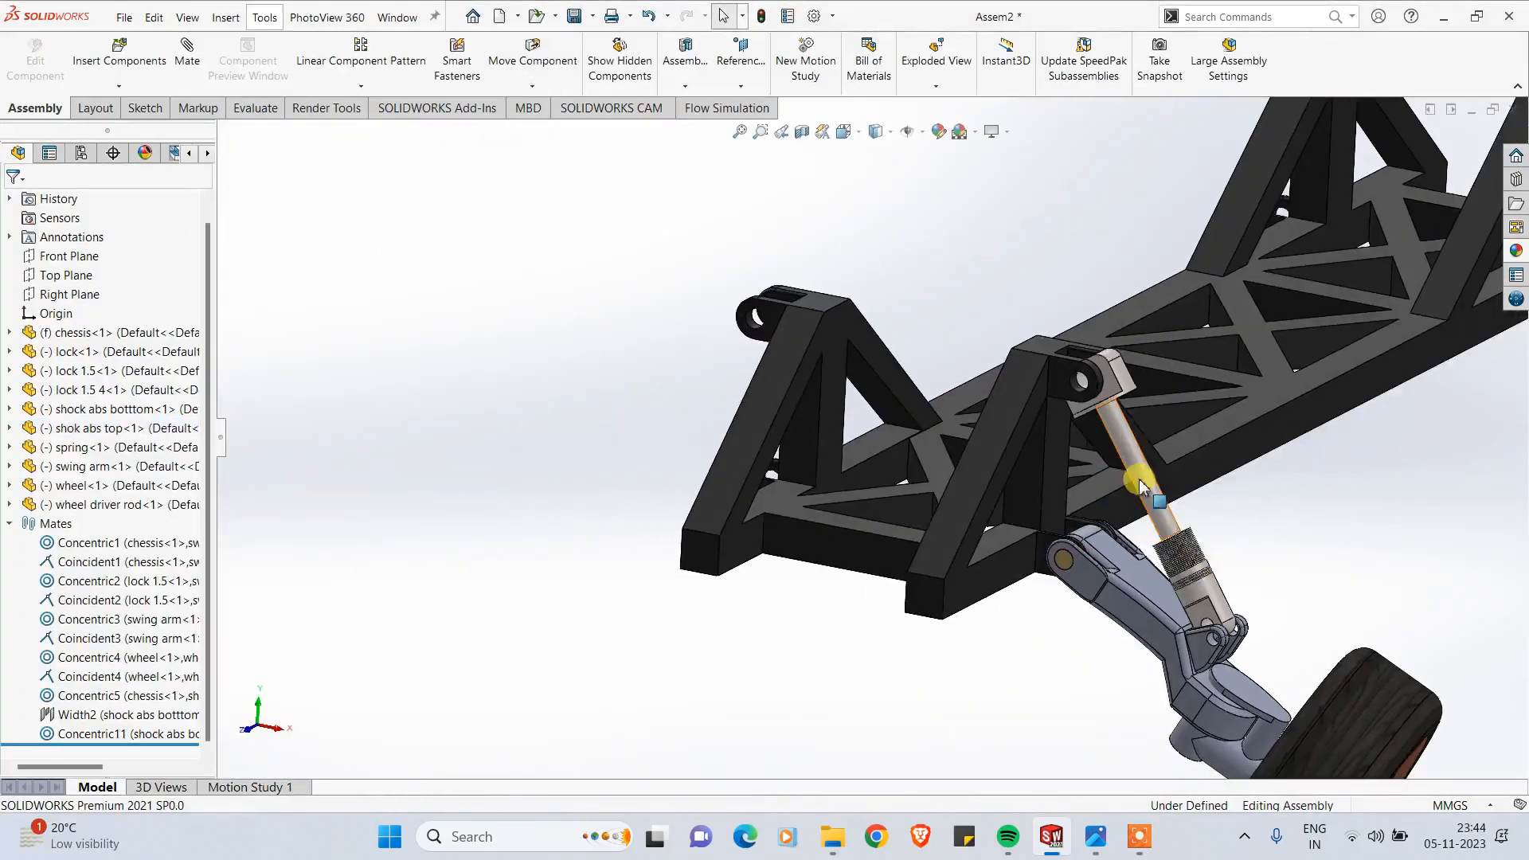
left_click_drag(1141, 486, 1106, 396)
middle_click_drag(1154, 549, 1012, 424)
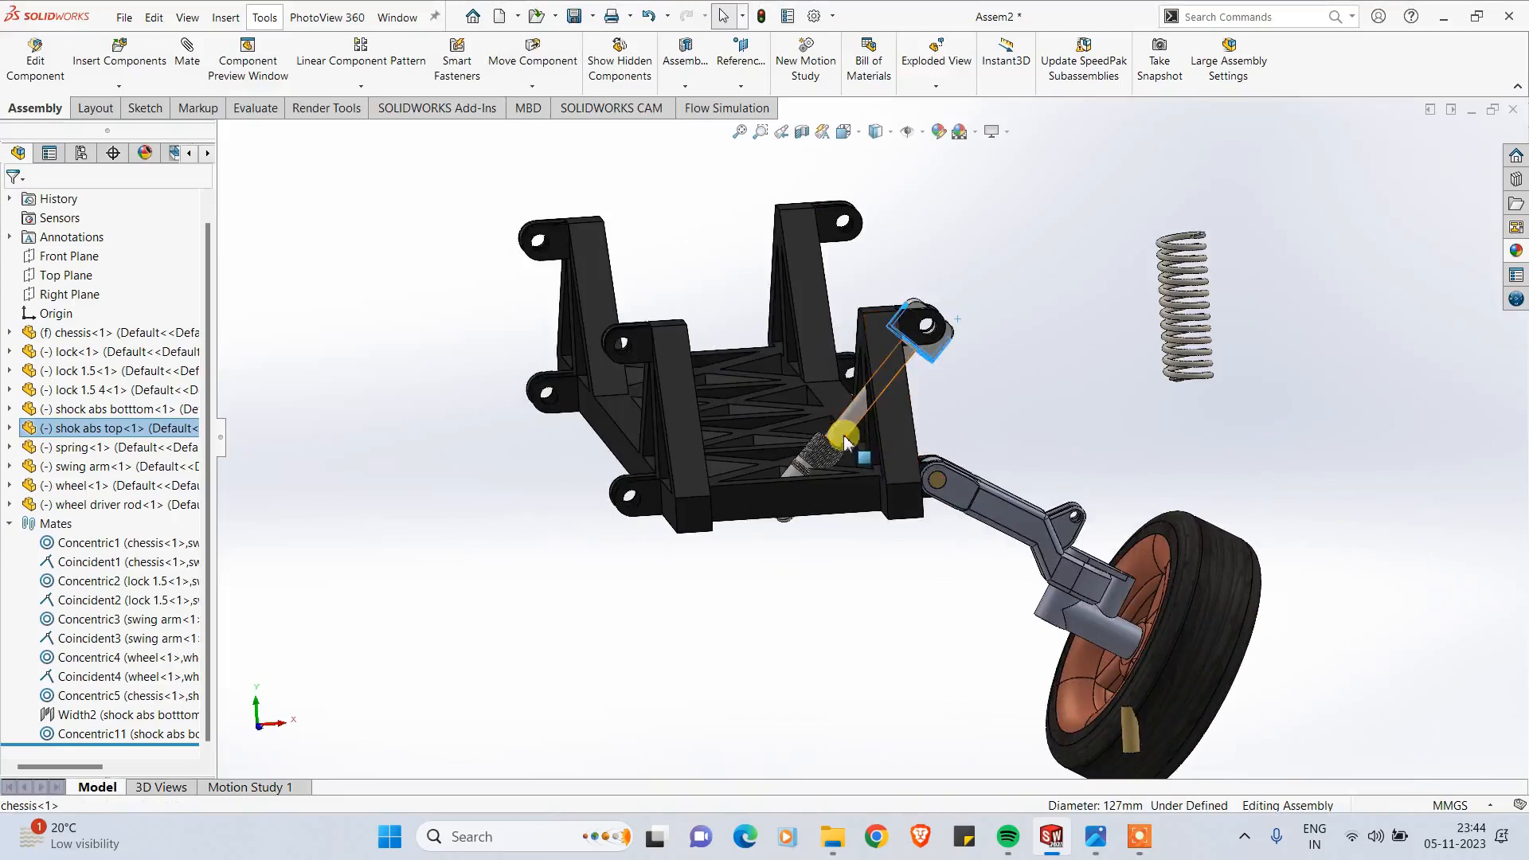
left_click_drag(842, 436, 1095, 418)
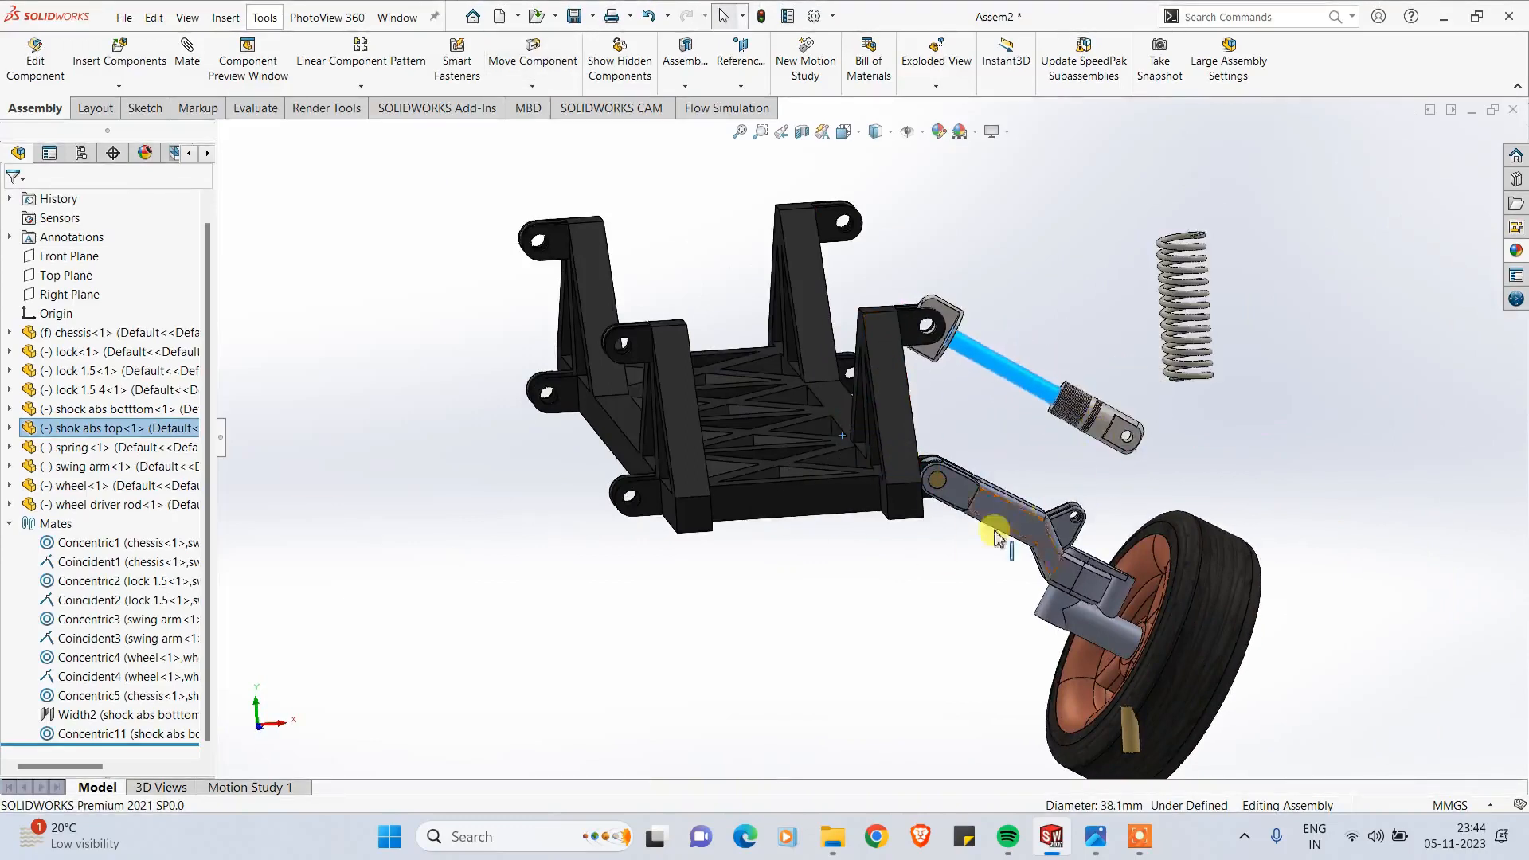
left_click(939, 645)
middle_click_drag(939, 645, 884, 672)
scroll(777, 364, "down", 2)
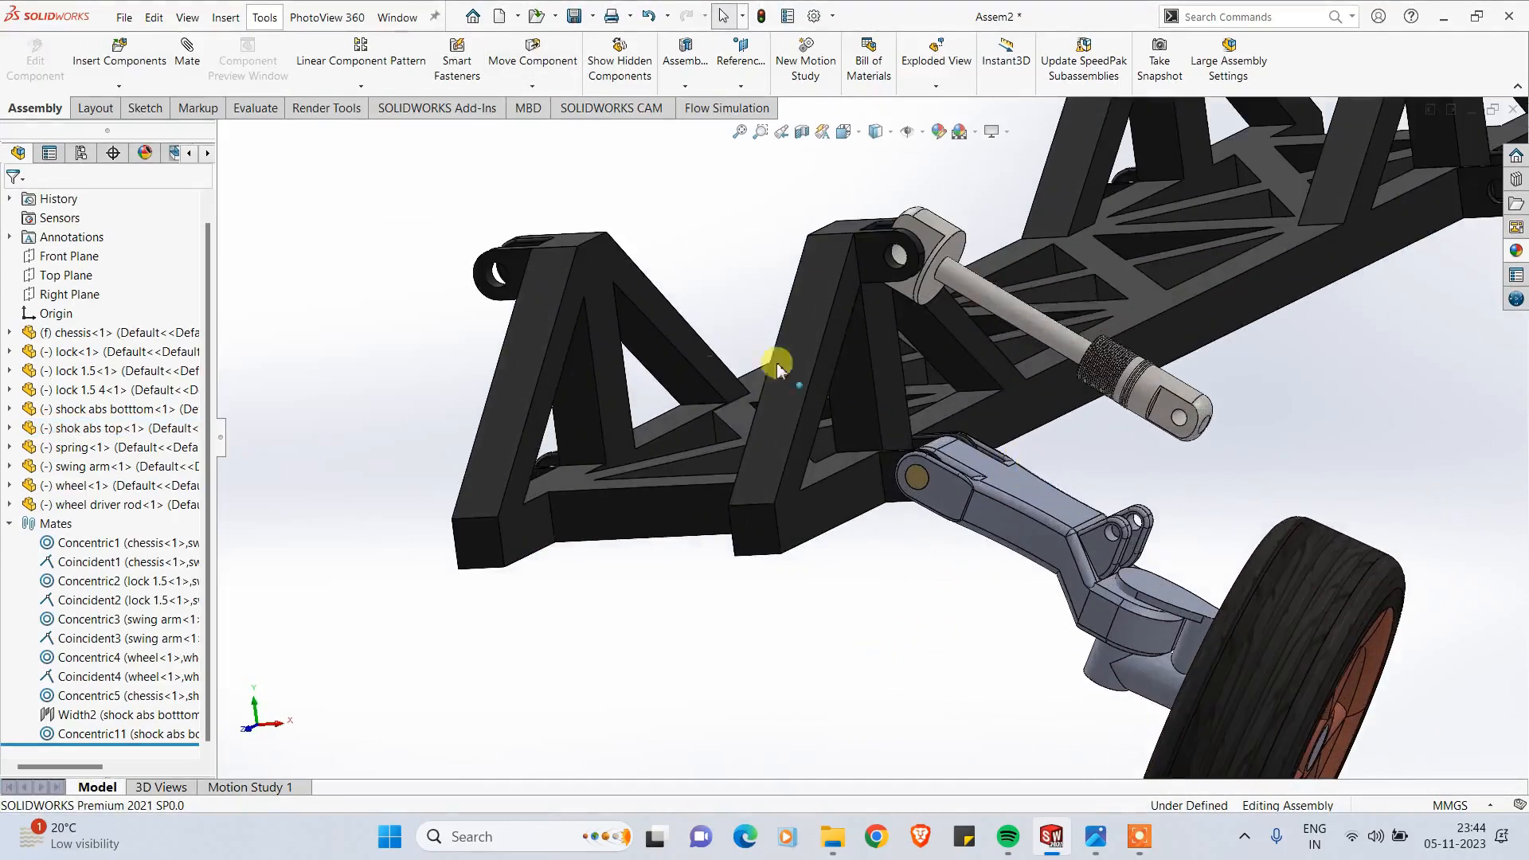
left_click(165, 54)
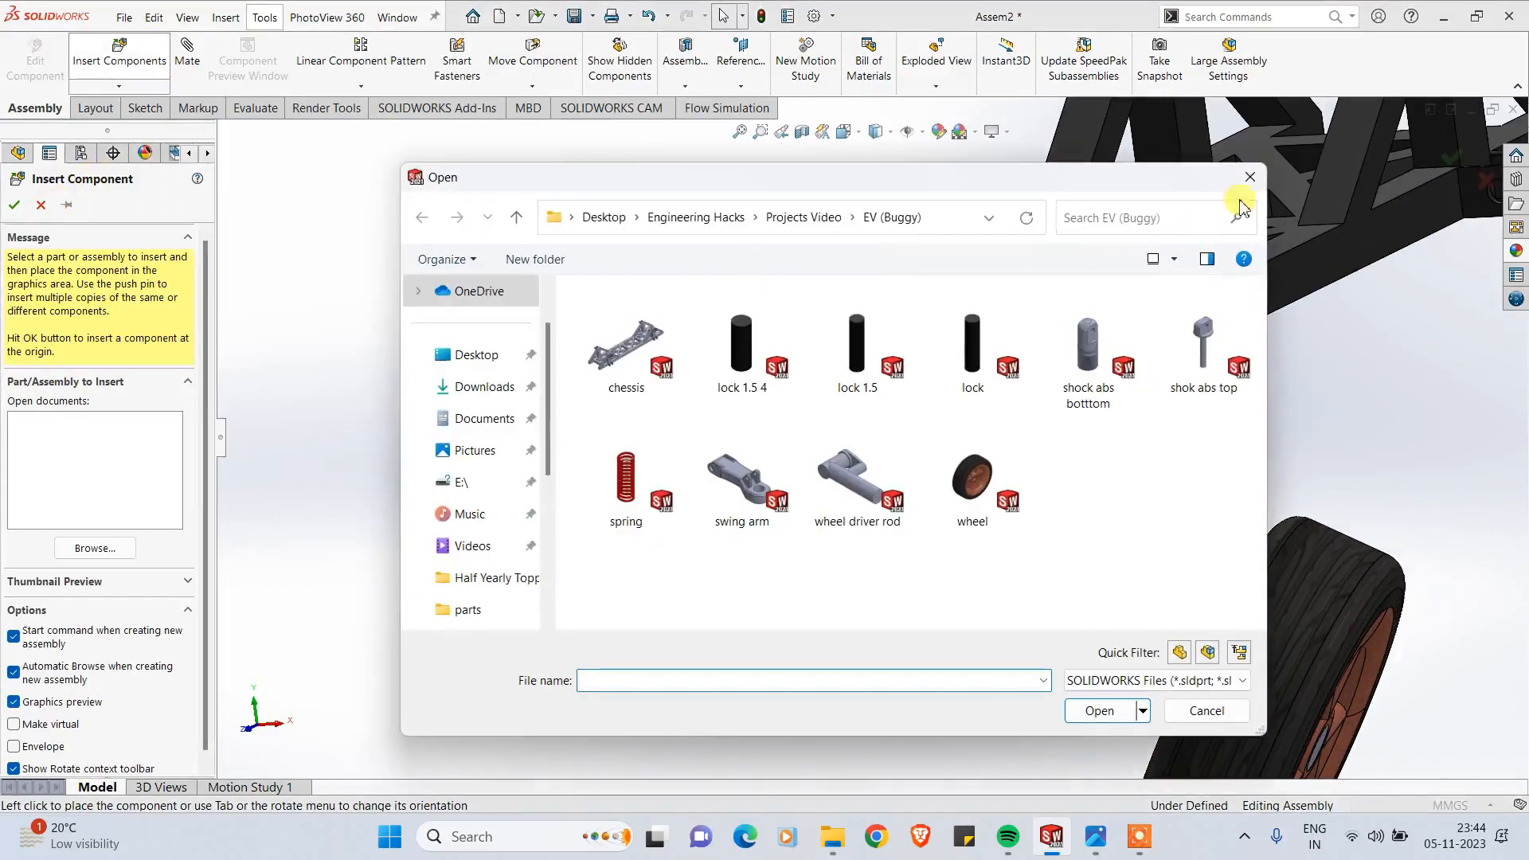
left_click(1249, 177)
left_click(40, 206)
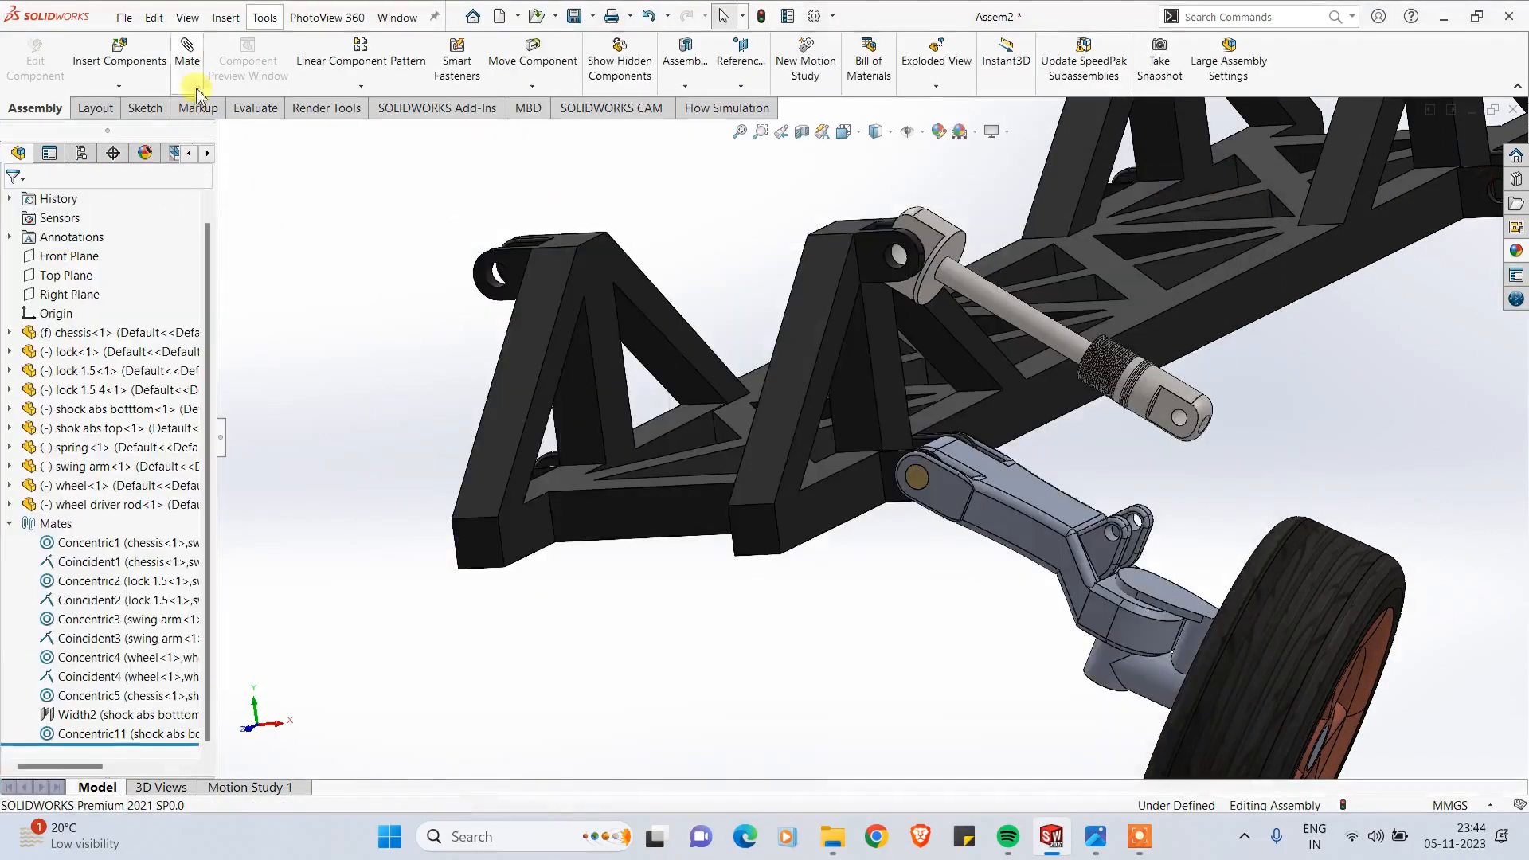
Step: Add a concentric mate between the eye hole of the rod-joined shock absorber bottom and the swing arm's bracket hole
left_click(191, 60)
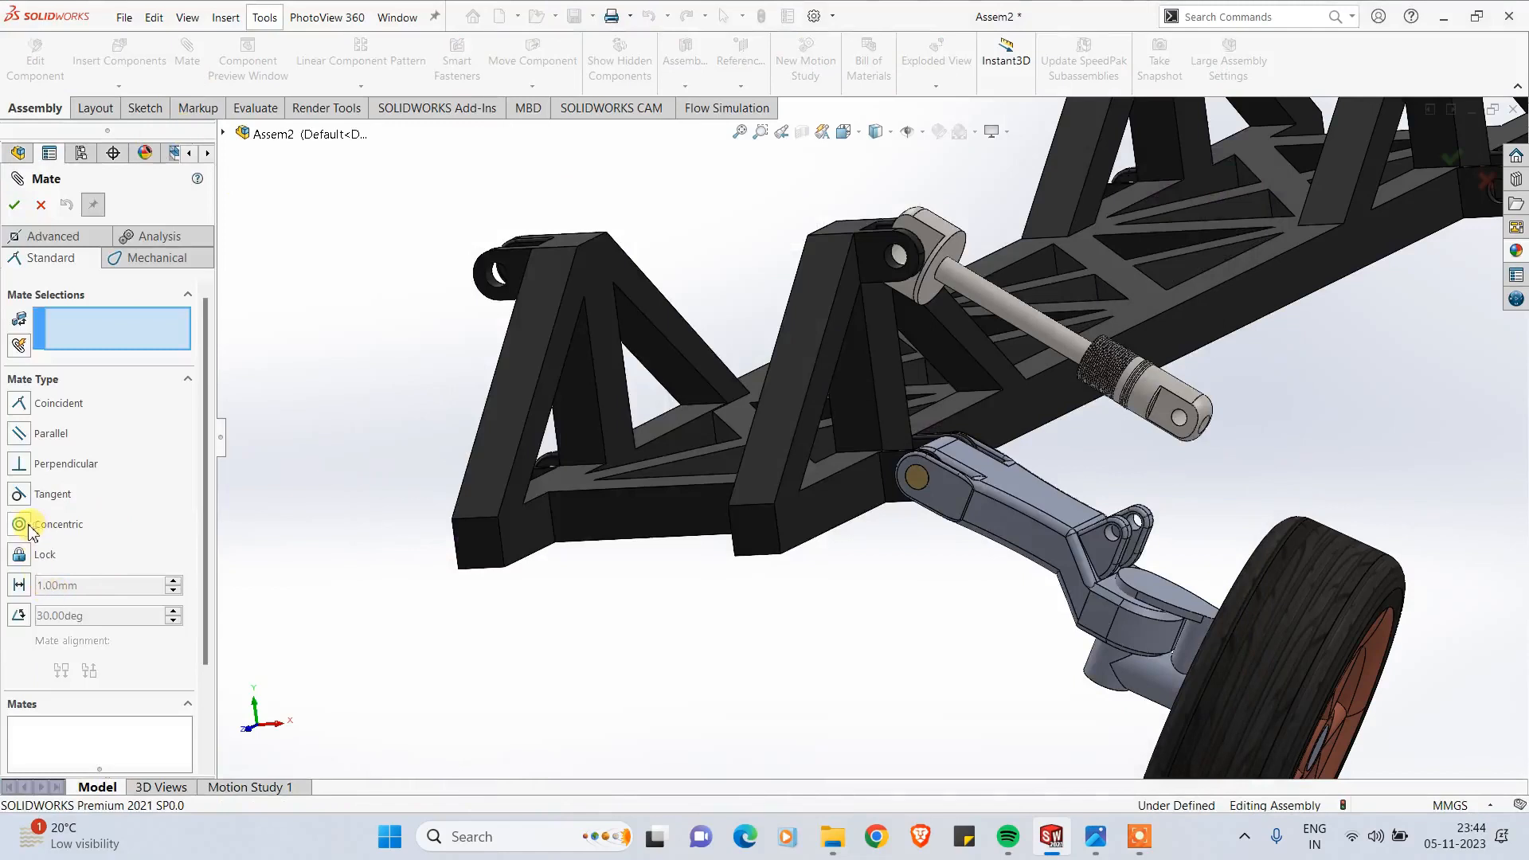
scroll(1218, 418, "down", 6)
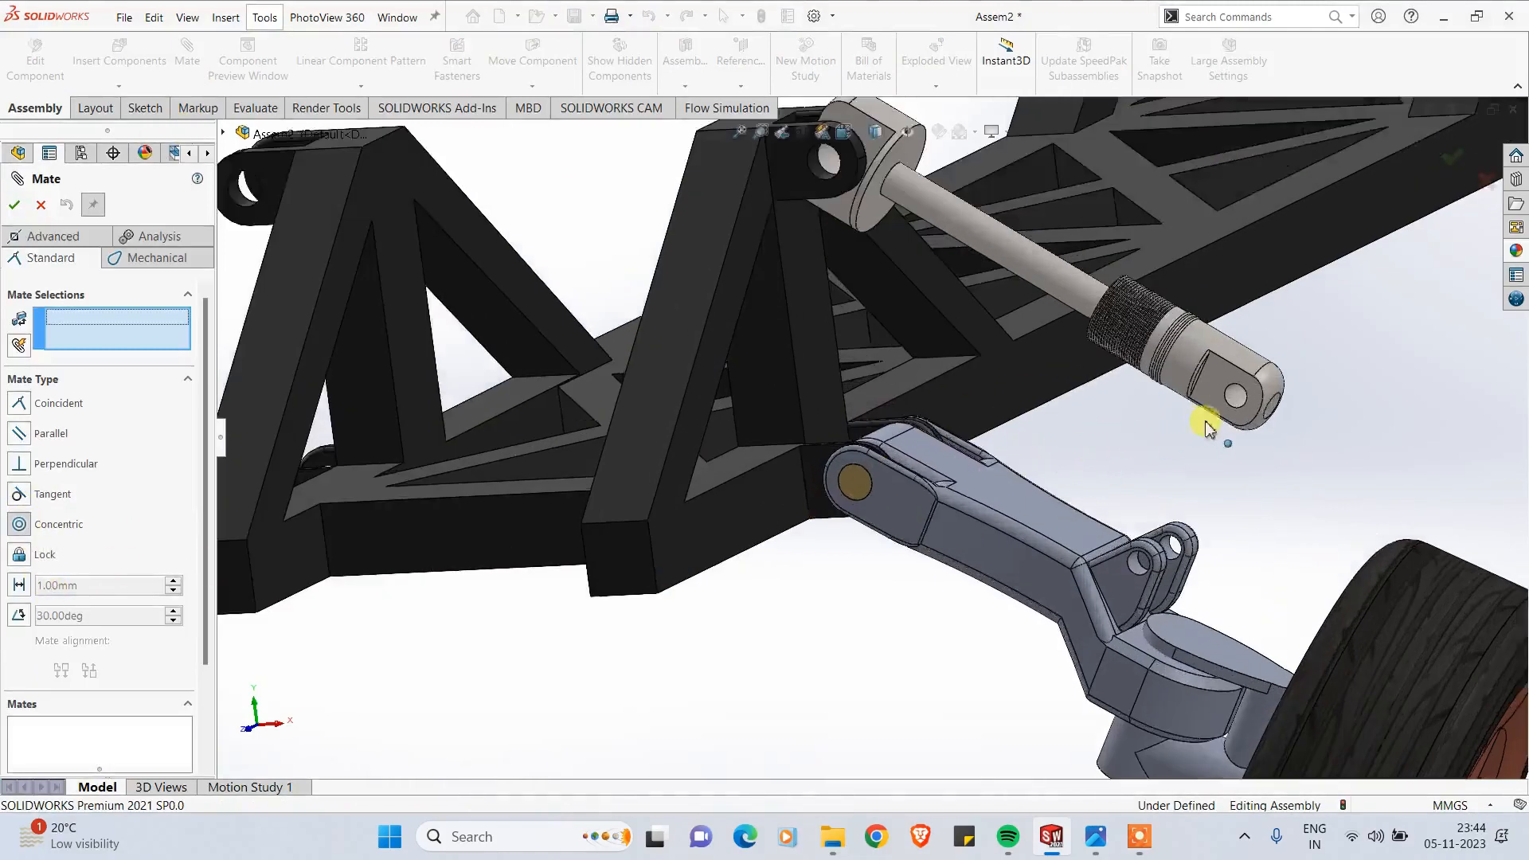
left_click(1212, 414)
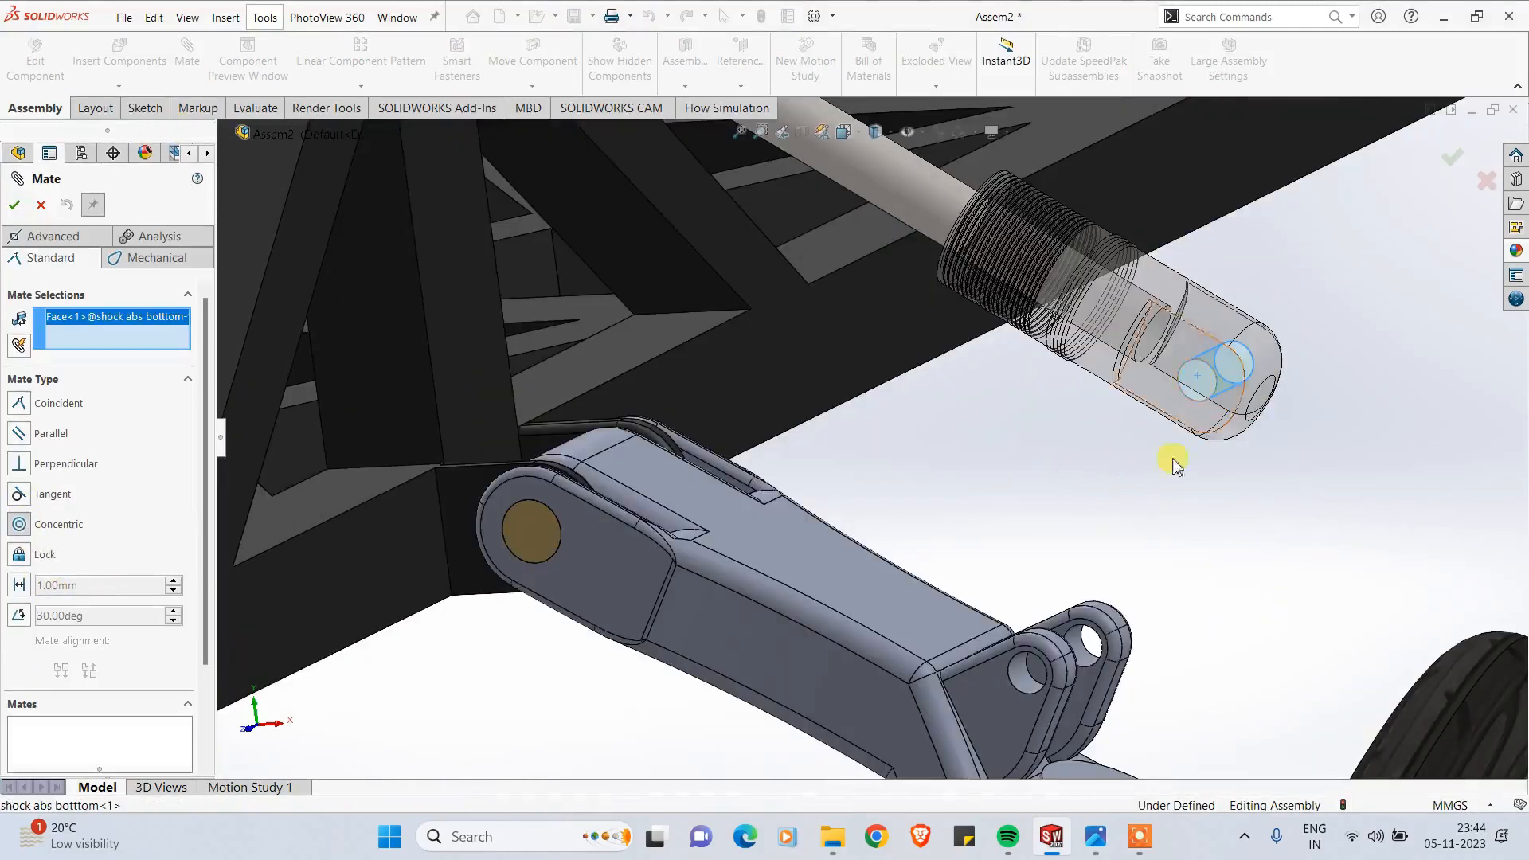
left_click(1025, 675)
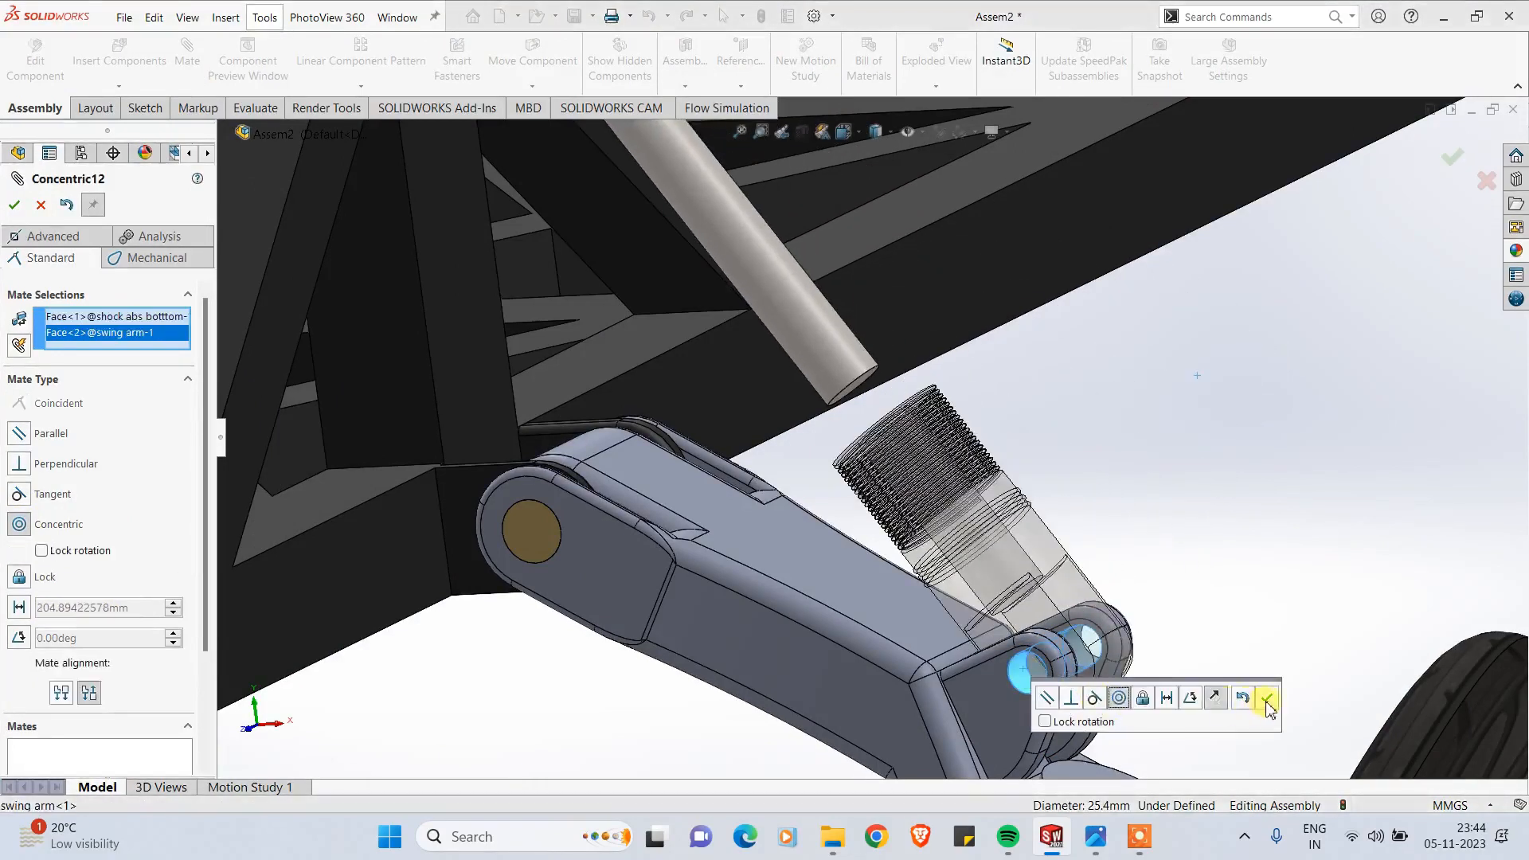
left_click(1266, 699)
scroll(1136, 662, "up", 3)
mouse_move(996, 636)
middle_mouse_down()
mouse_move(1078, 568)
mouse_move(1086, 634)
mouse_move(995, 629)
middle_mouse_up()
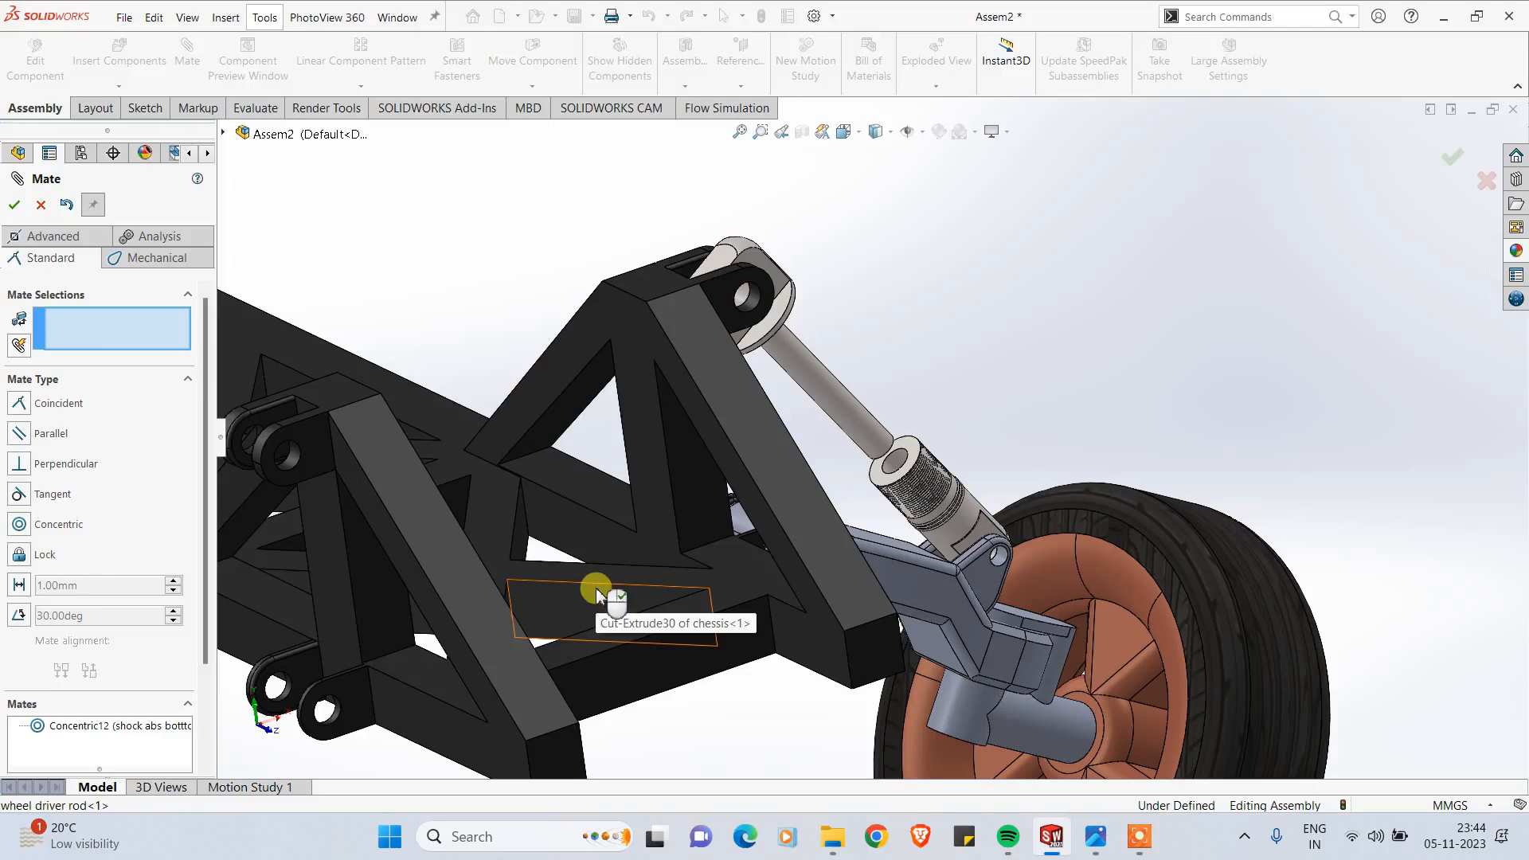
Step: Finish mating and move the shock absorber bottom to try out the linked swing arm and wheel's travel
left_click(16, 204)
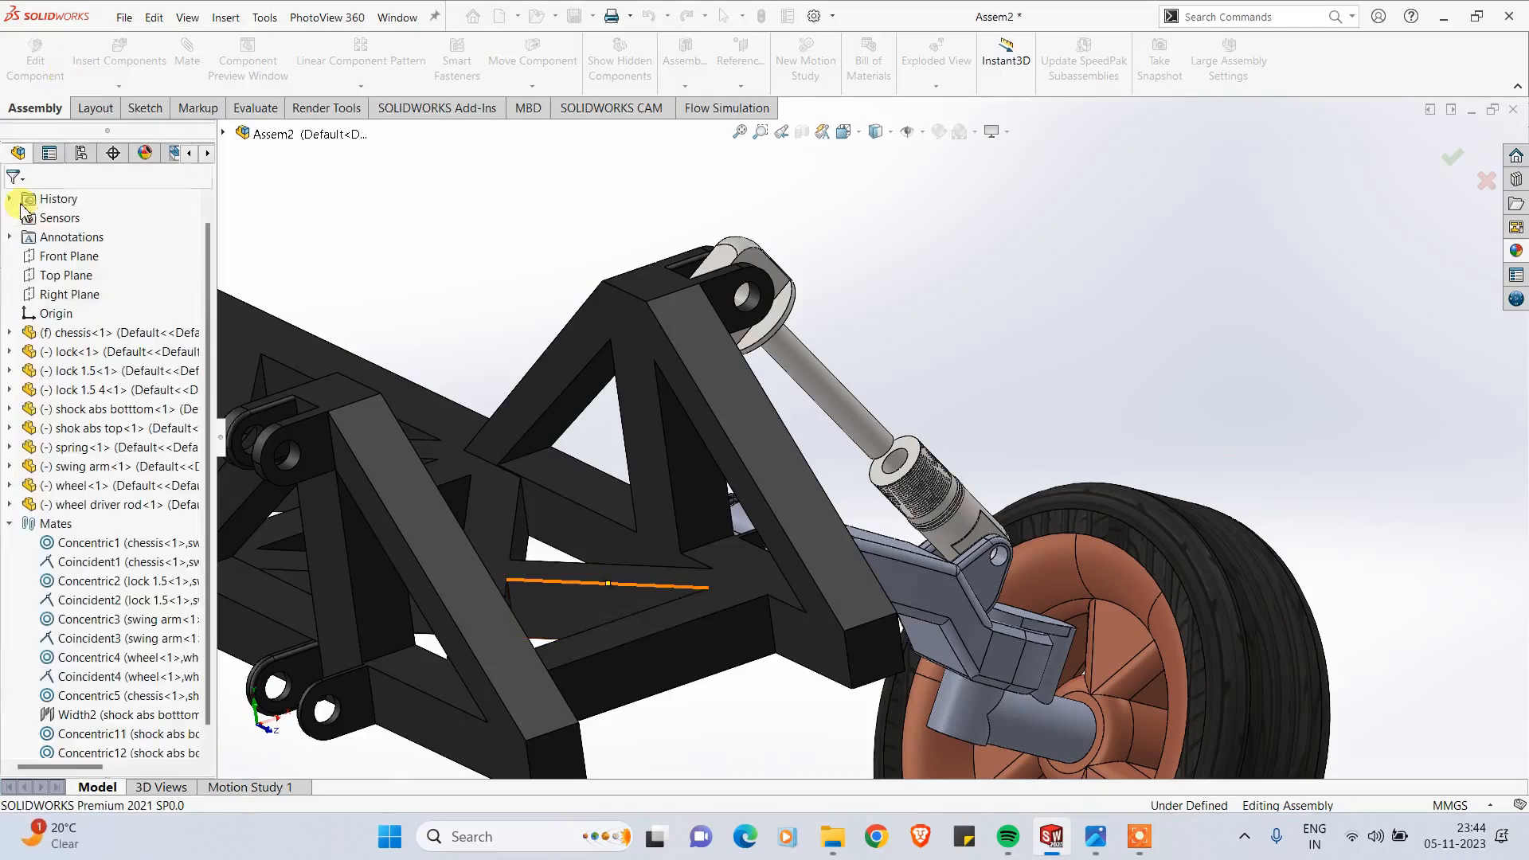
scroll(638, 409, "up", 3)
middle_click_drag(708, 486, 657, 525)
scroll(884, 494, "down", 2)
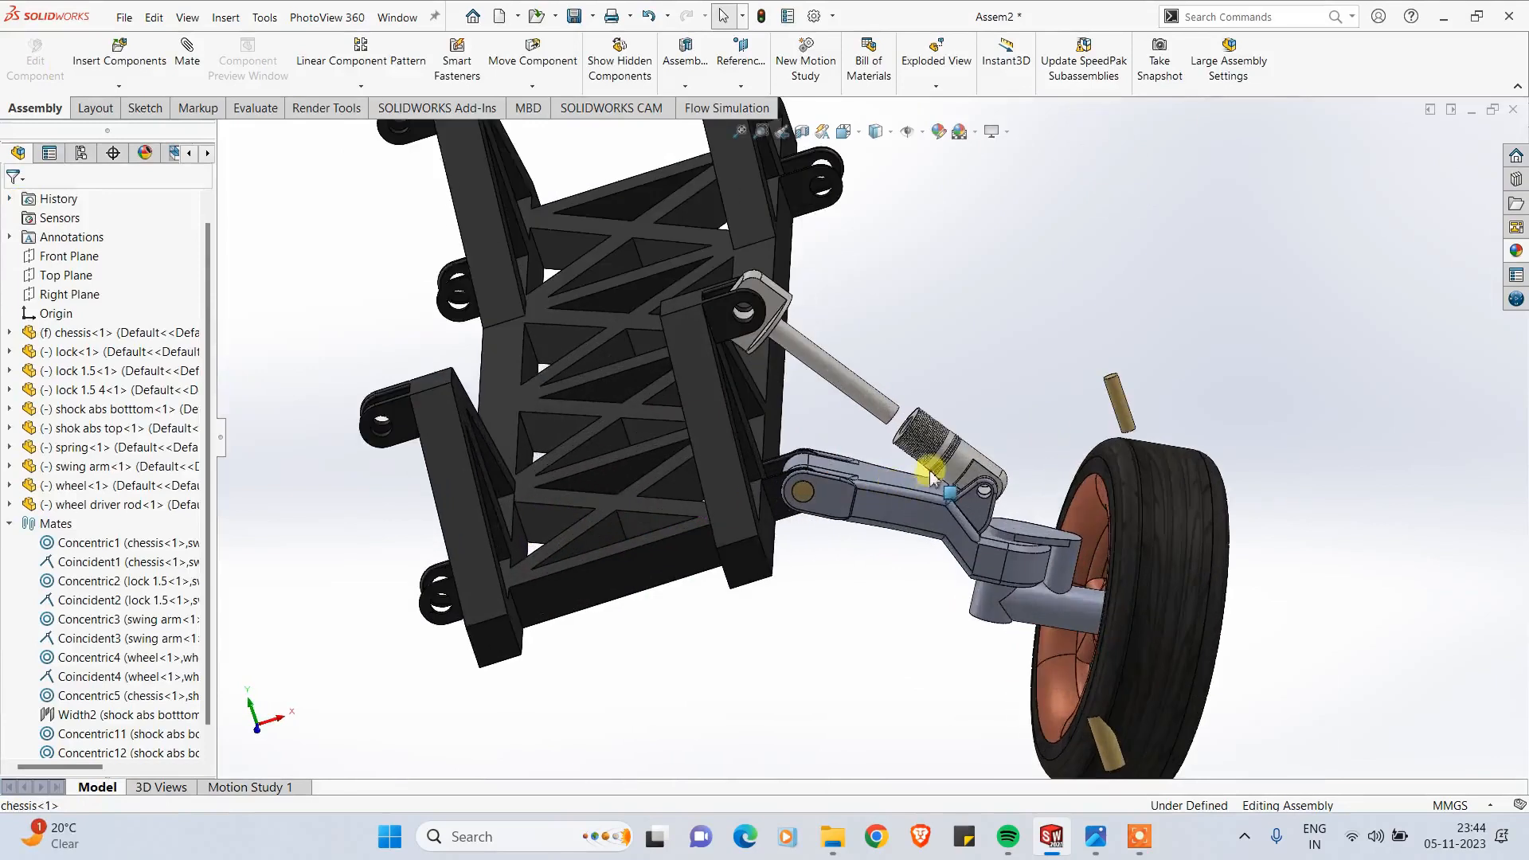
left_click_drag(945, 476, 860, 611)
left_click(860, 611)
middle_click_drag(860, 611, 906, 552)
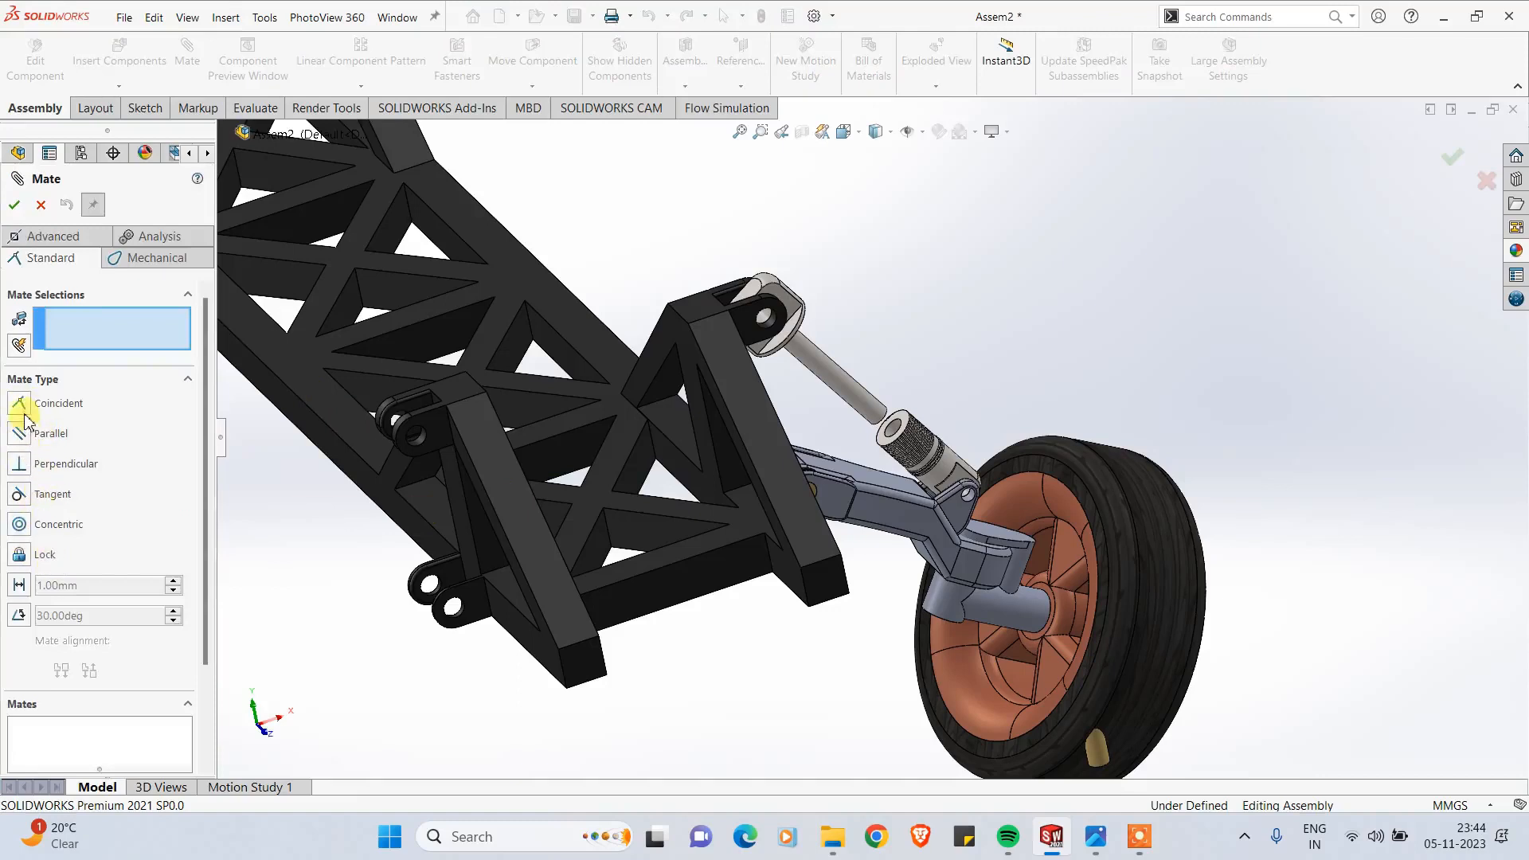
Step: Add a coincident mate between the shock absorber bottom's bore floor and the end face of the shock absorber top's rod
scroll(976, 470, "down", 10)
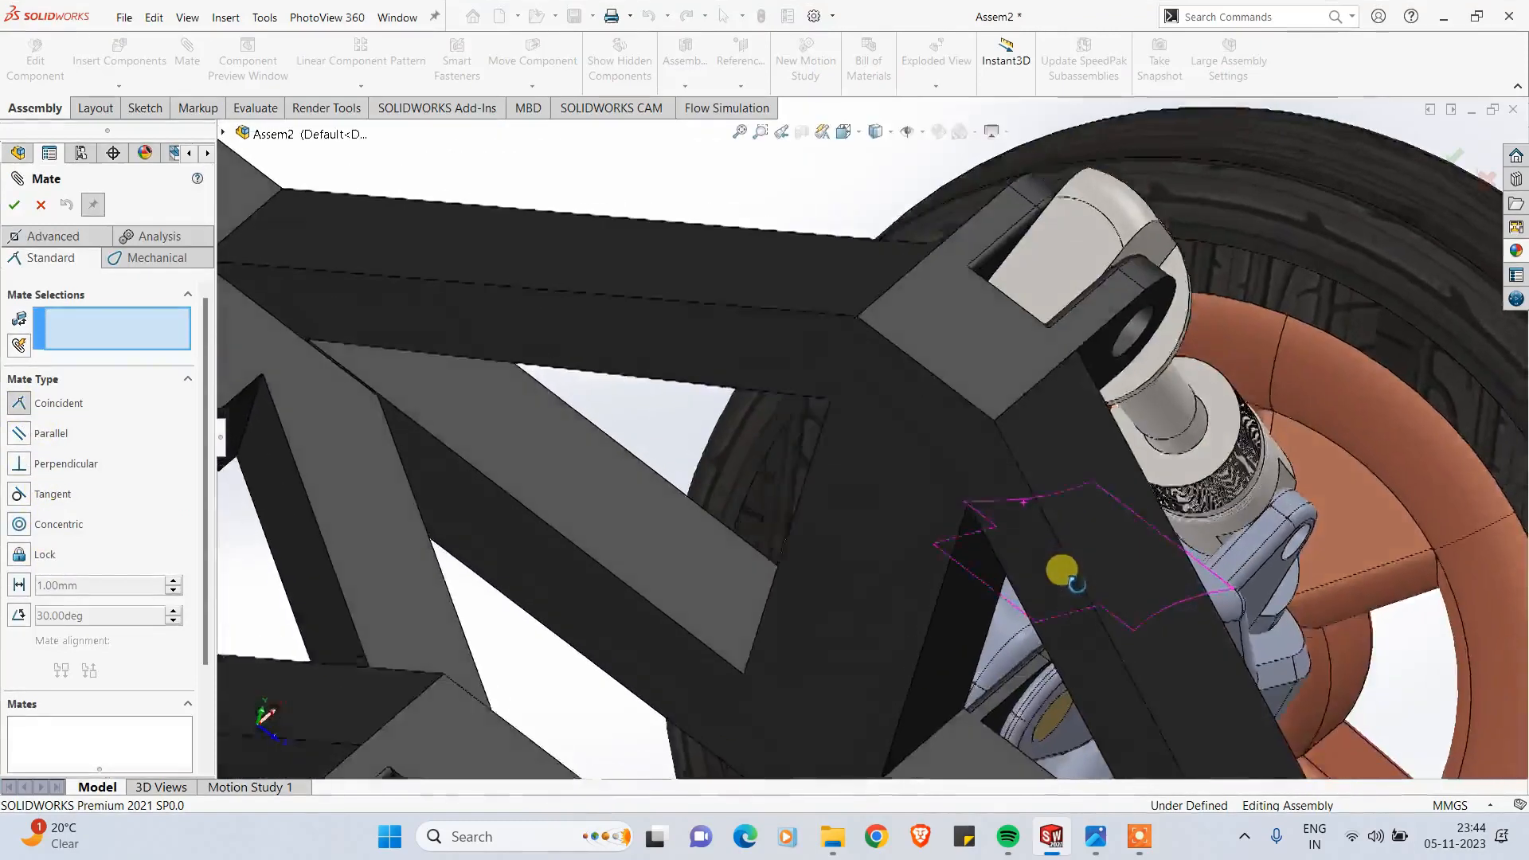
middle_click_drag(1063, 570, 1123, 563)
scroll(1162, 506, "down", 4)
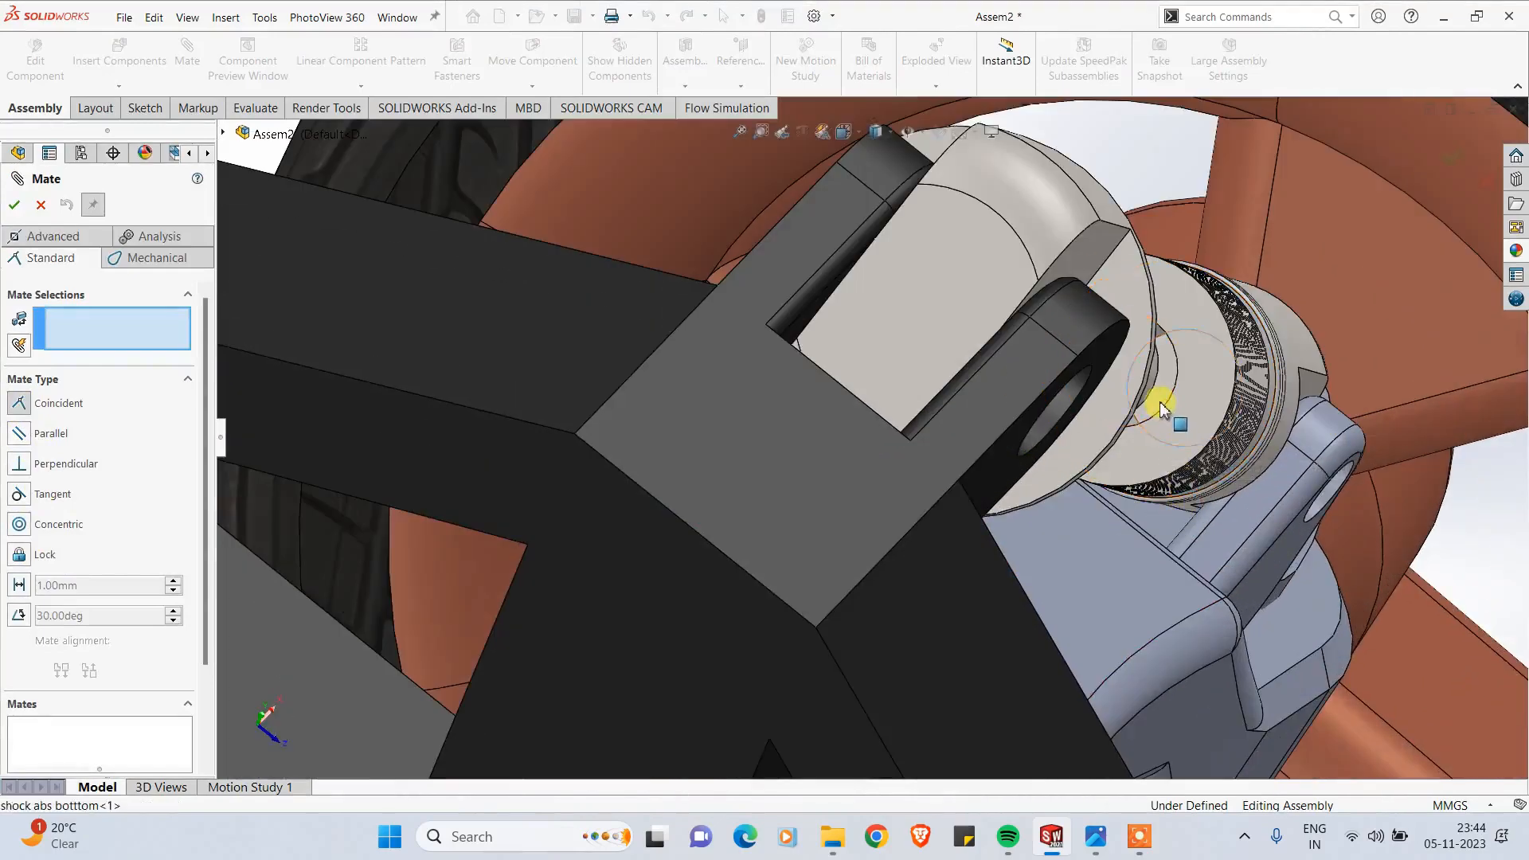
left_click(1160, 406)
scroll(1156, 438, "up", 4)
middle_click_drag(1154, 447, 897, 351)
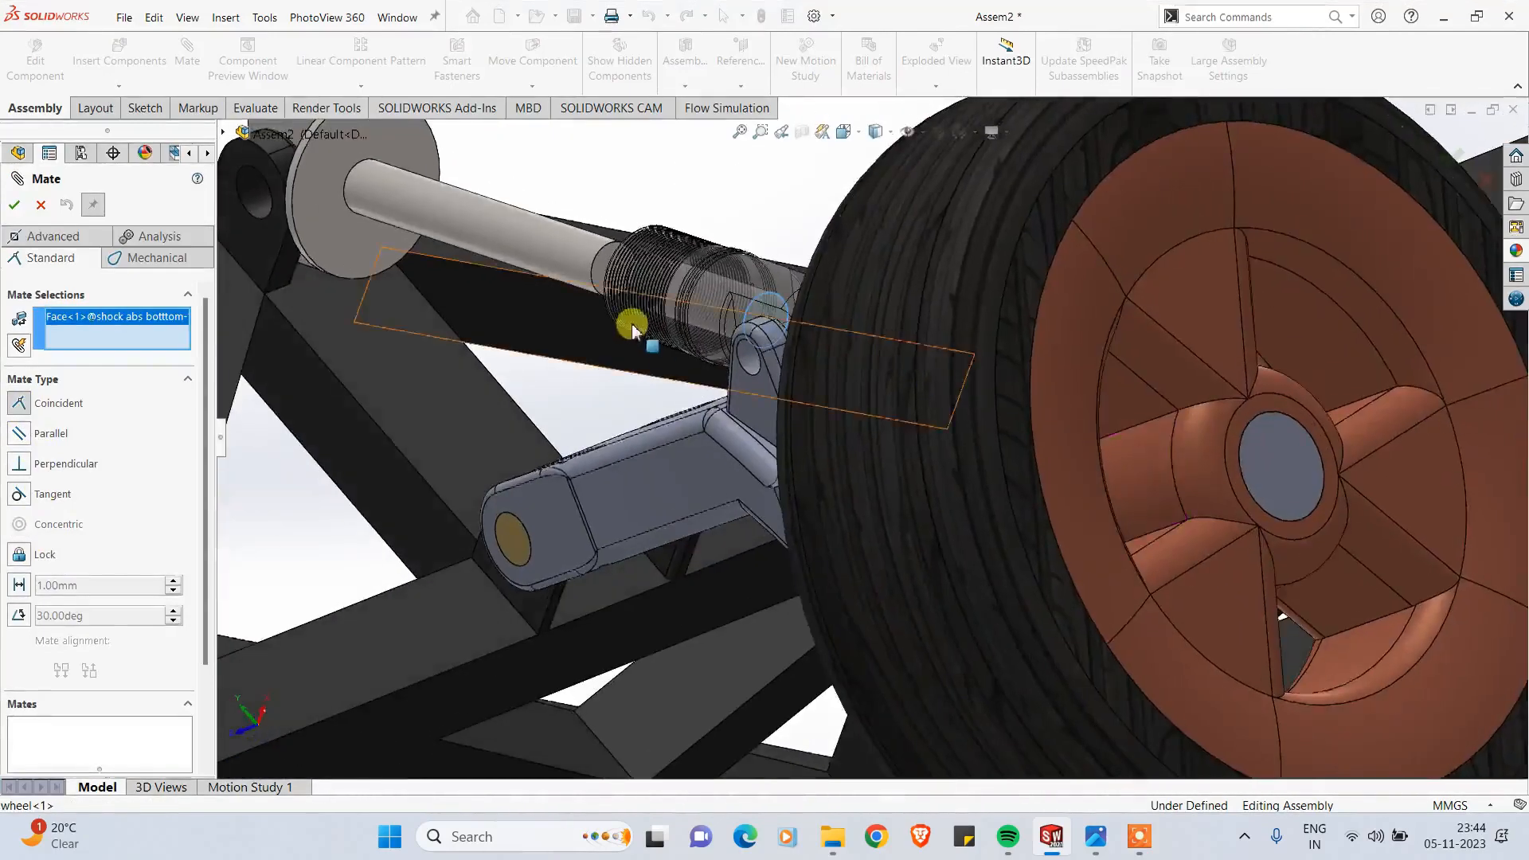
scroll(589, 301, "down", 3)
left_click(629, 247)
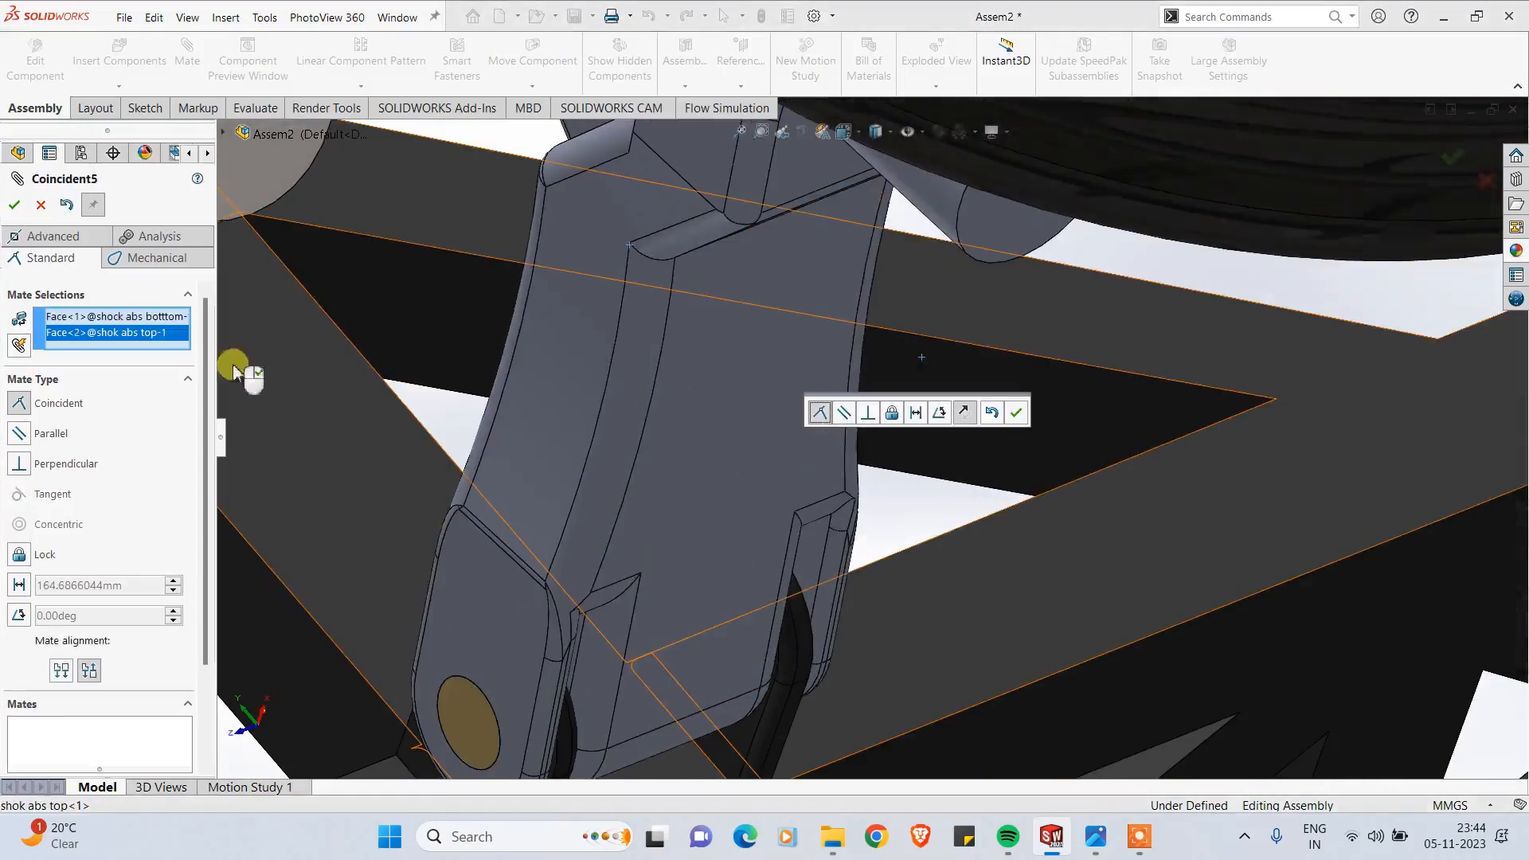
left_click(15, 204)
scroll(570, 420, "up", 5)
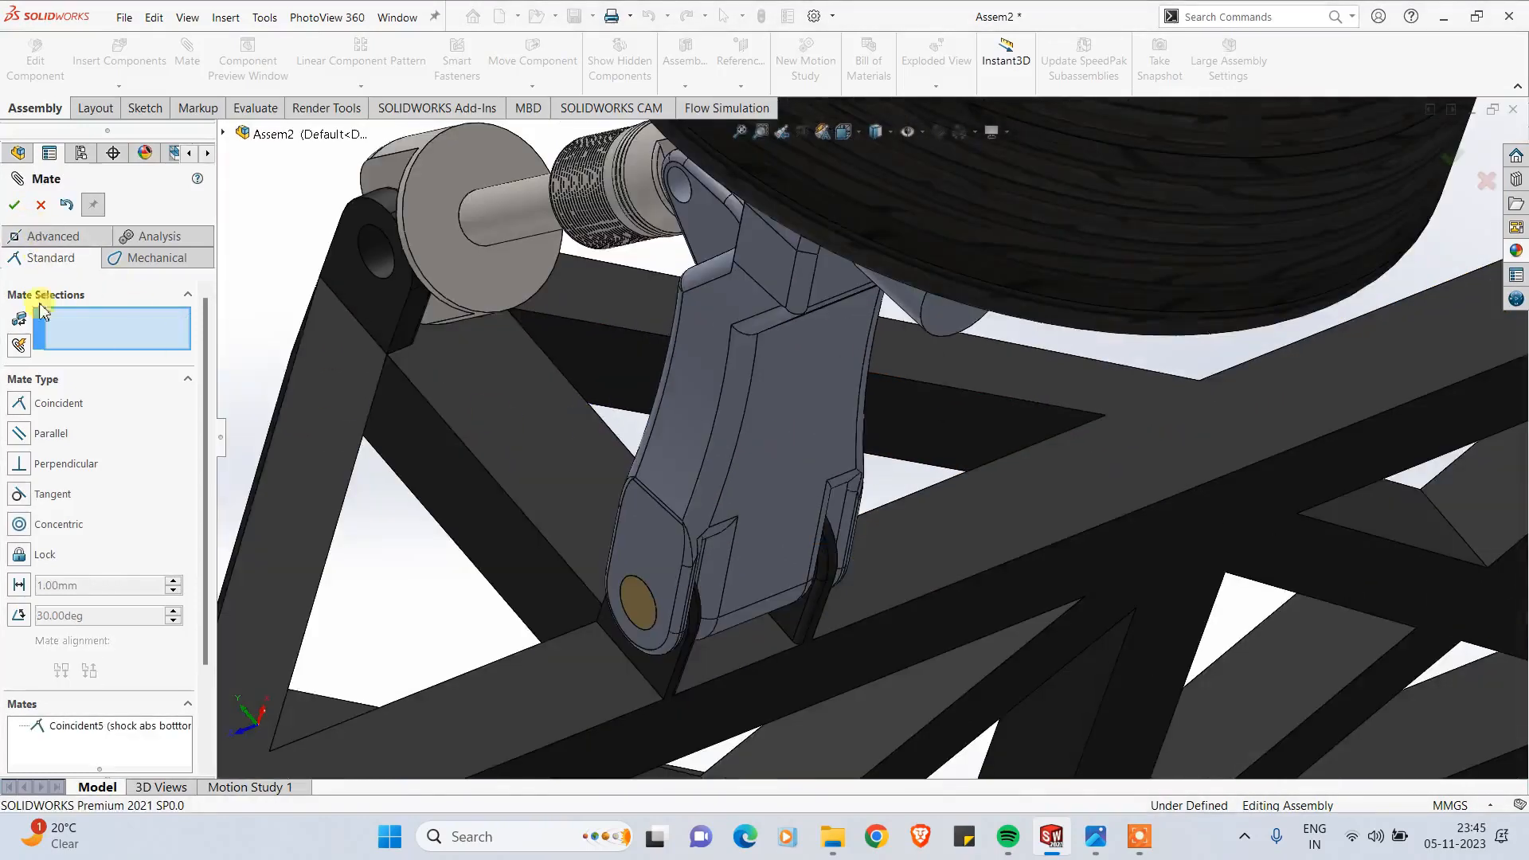
left_click(12, 209)
Step: Examine the mated suspension in the front view, checking the wheel and the swing arm
scroll(510, 382, "up", 5)
middle_click_drag(597, 416, 721, 369)
key("space")
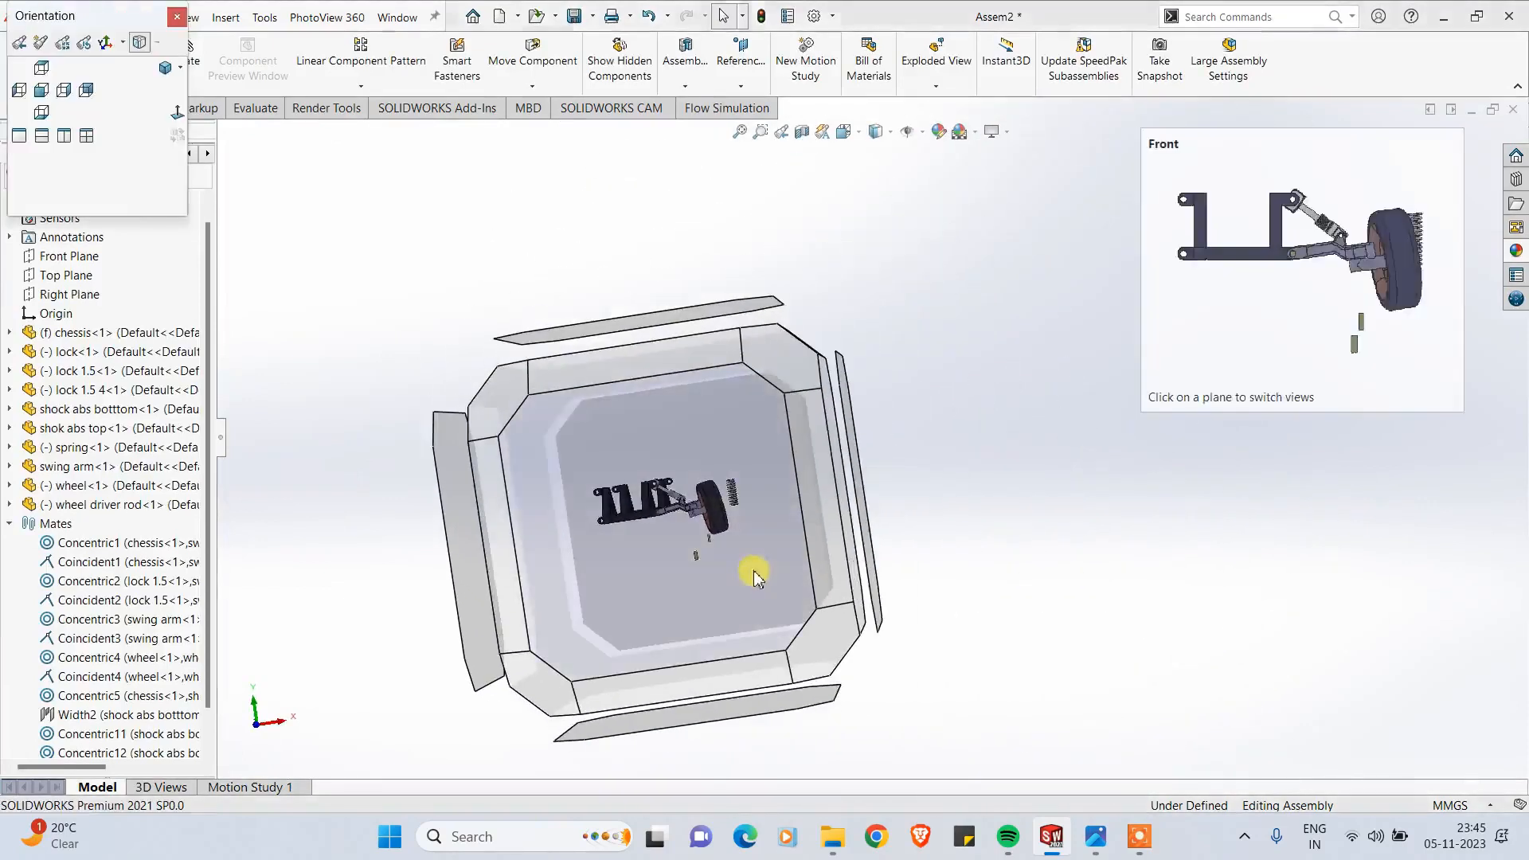
left_click(733, 570)
scroll(981, 454, "down", 2)
scroll(1086, 478, "up", 3)
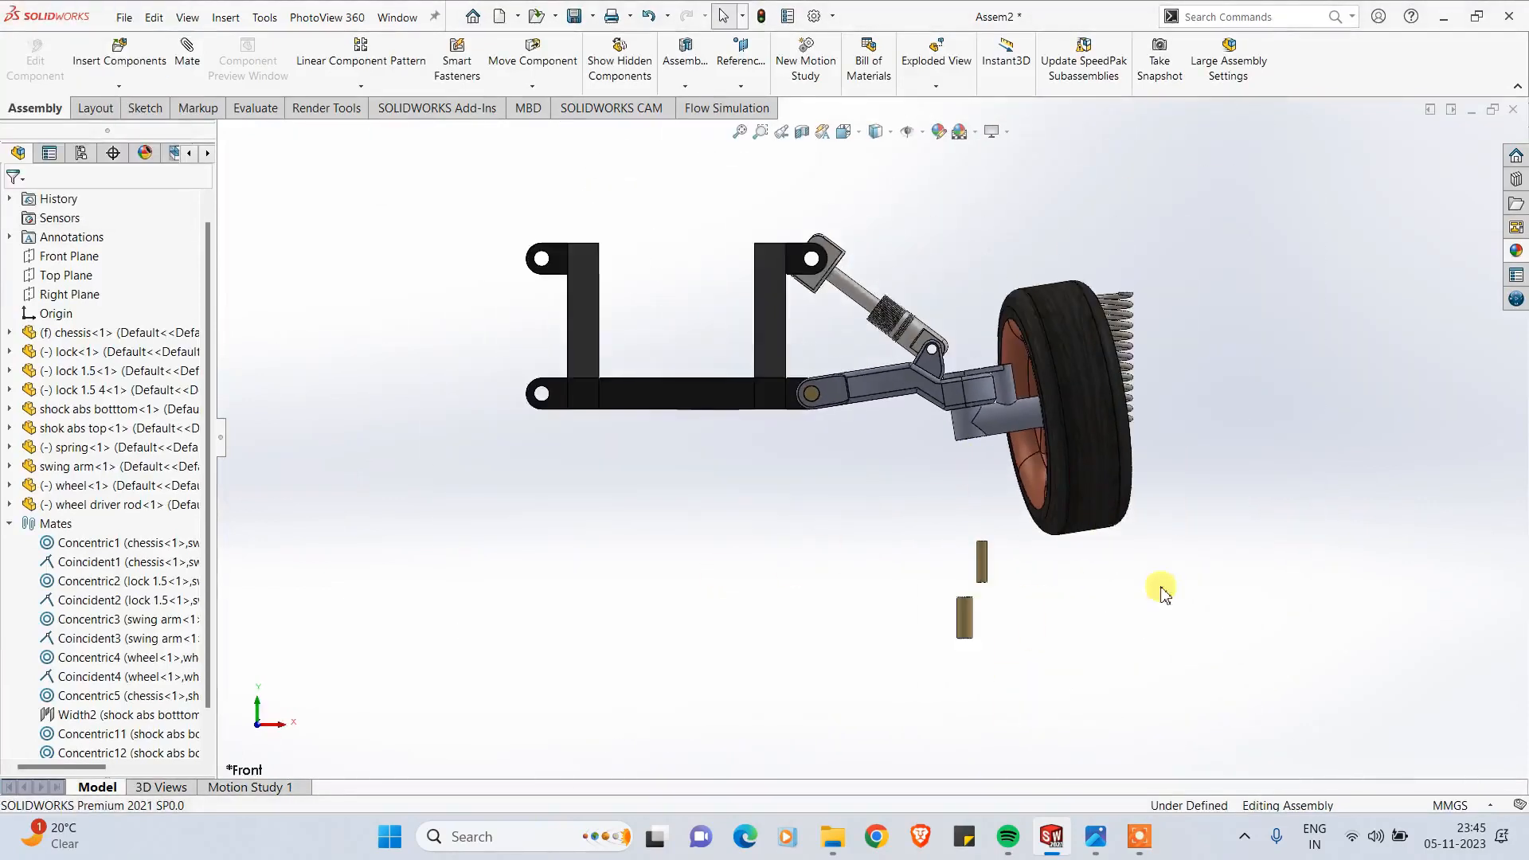
left_click(1112, 478)
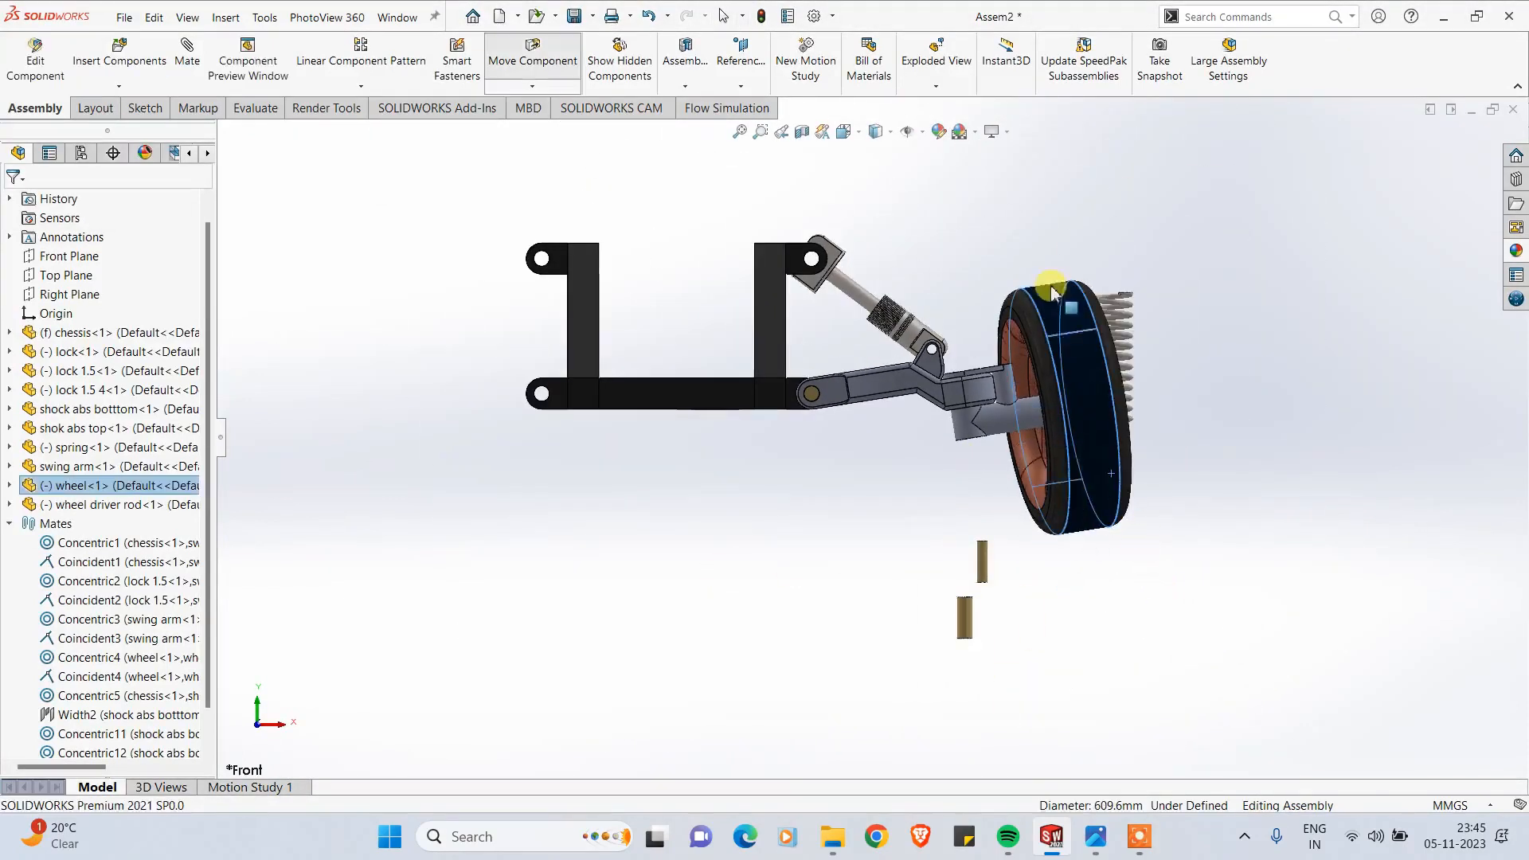
left_click(876, 376)
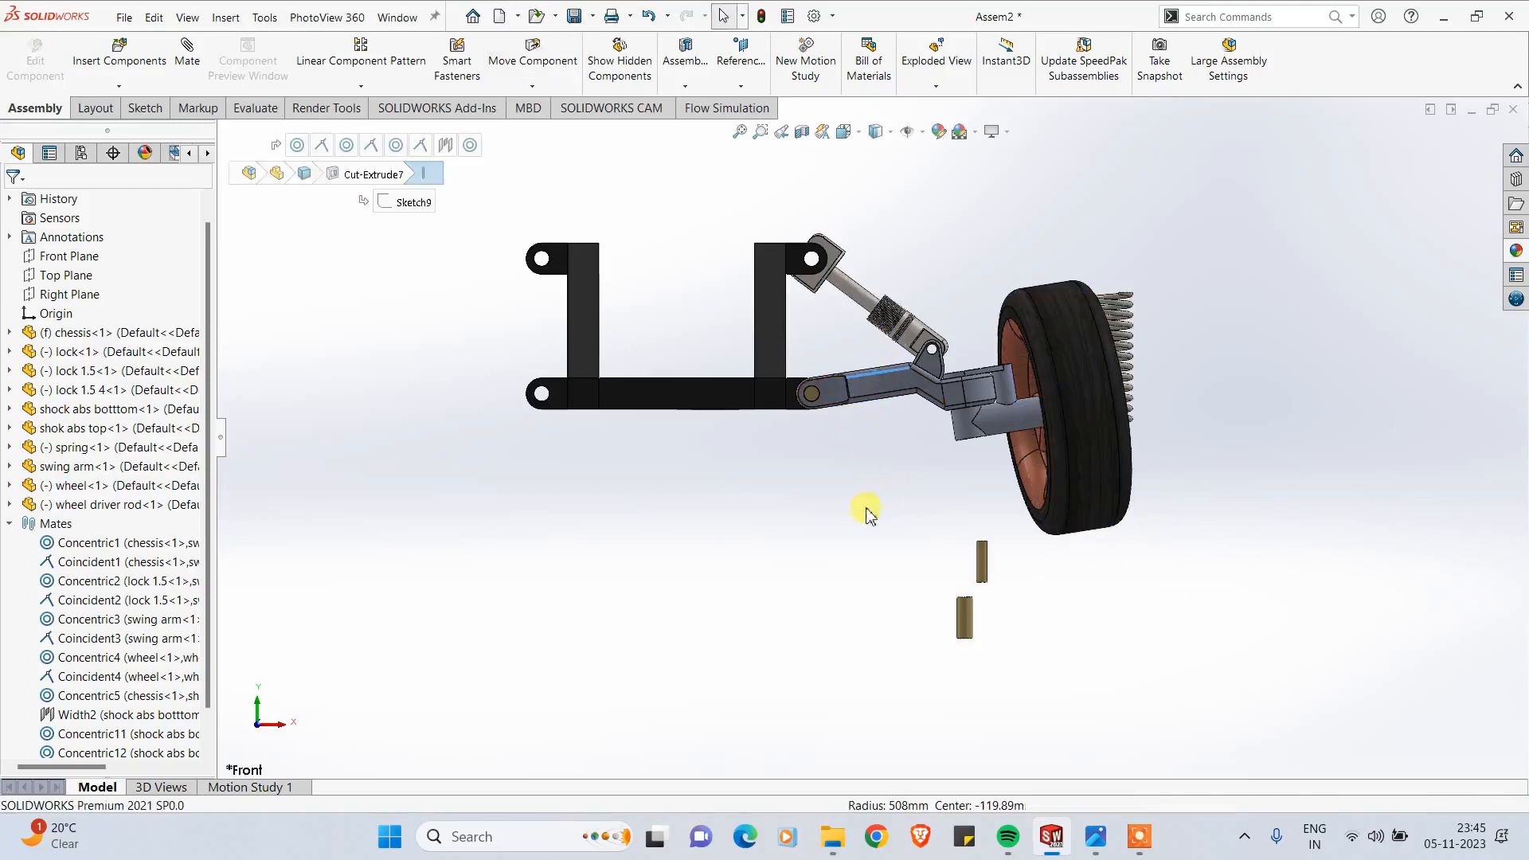
left_click(867, 514)
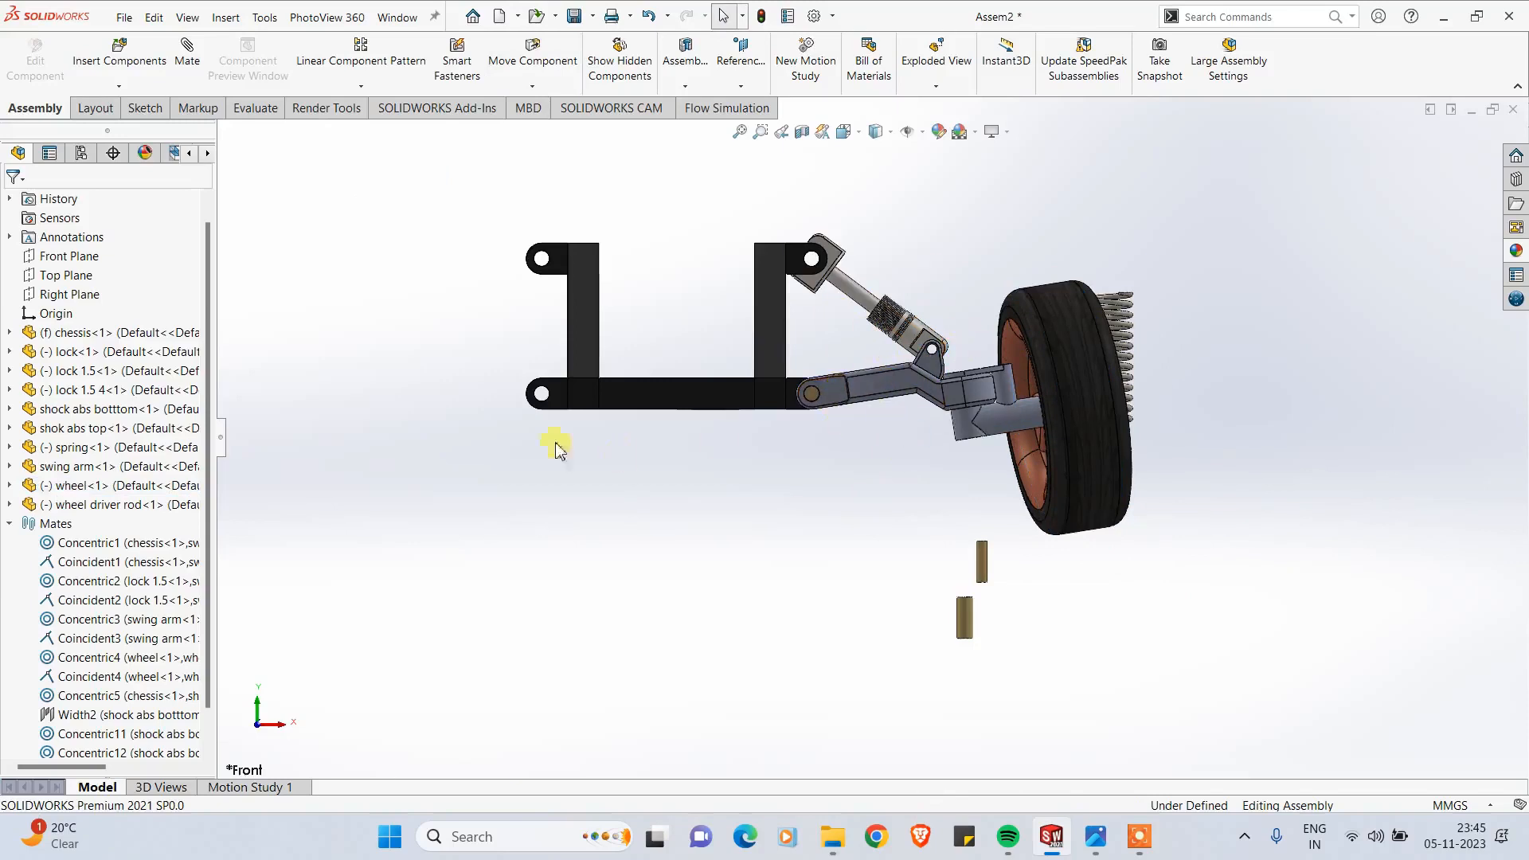
Step: Delete the coincident mate Coincident5 between the shock absorber bottom and the shock absorber top
scroll(211, 295, "down", 2)
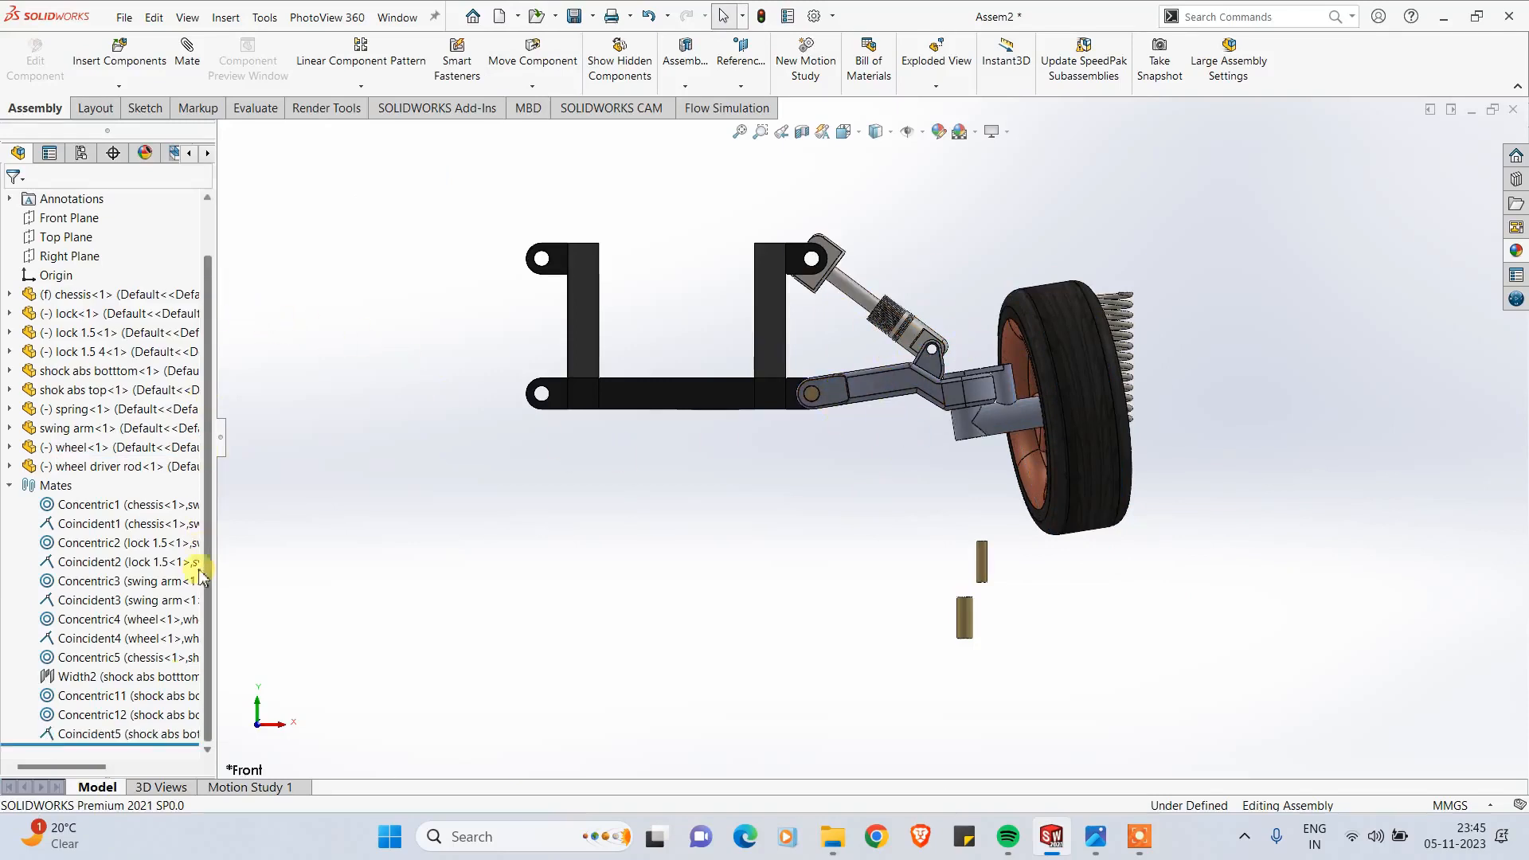
right_click(76, 734)
left_click(145, 605)
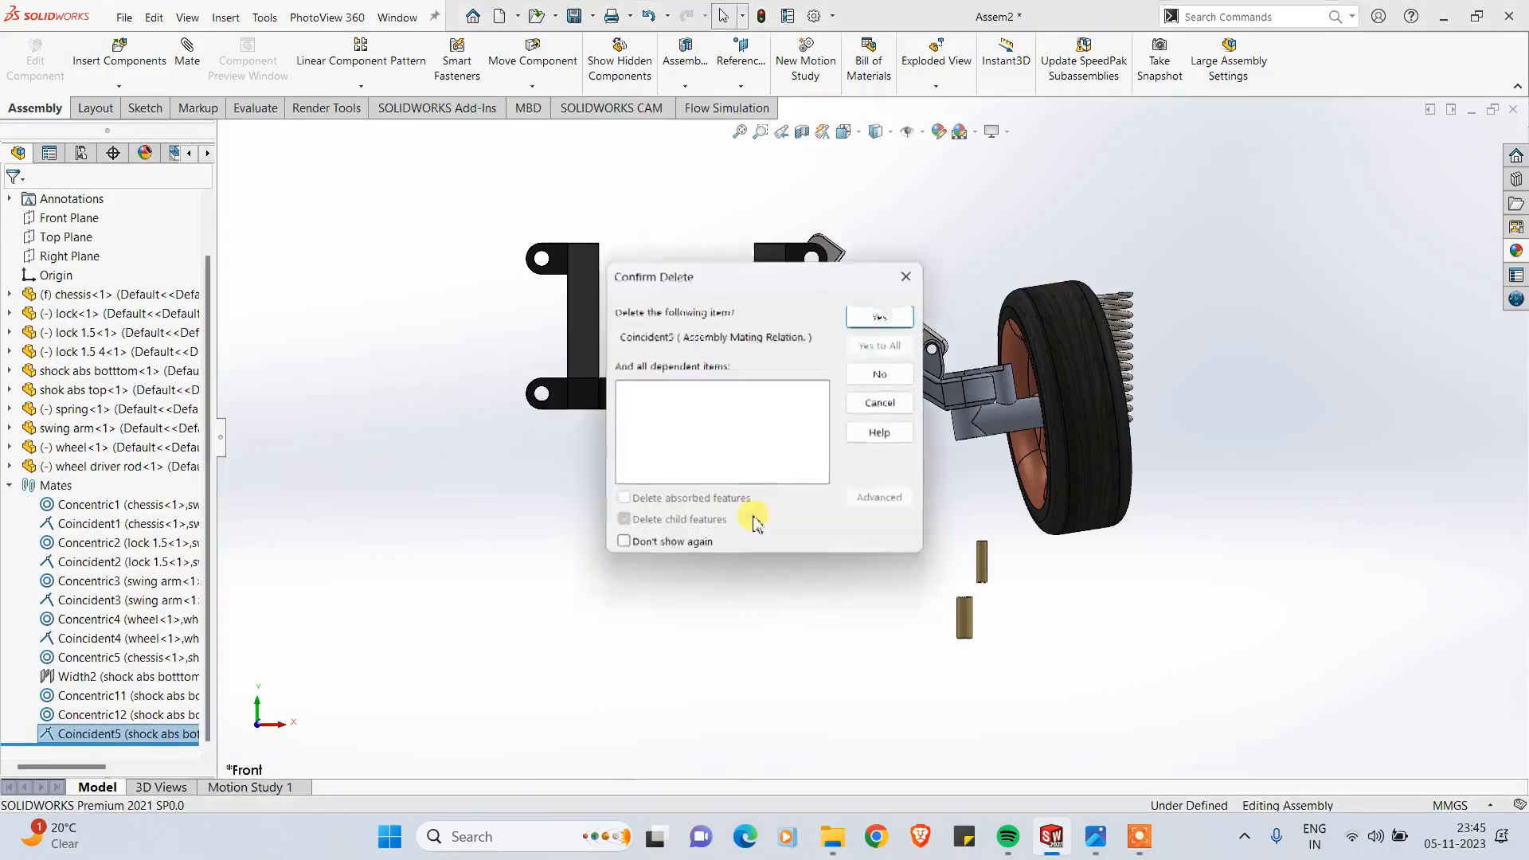
left_click(873, 317)
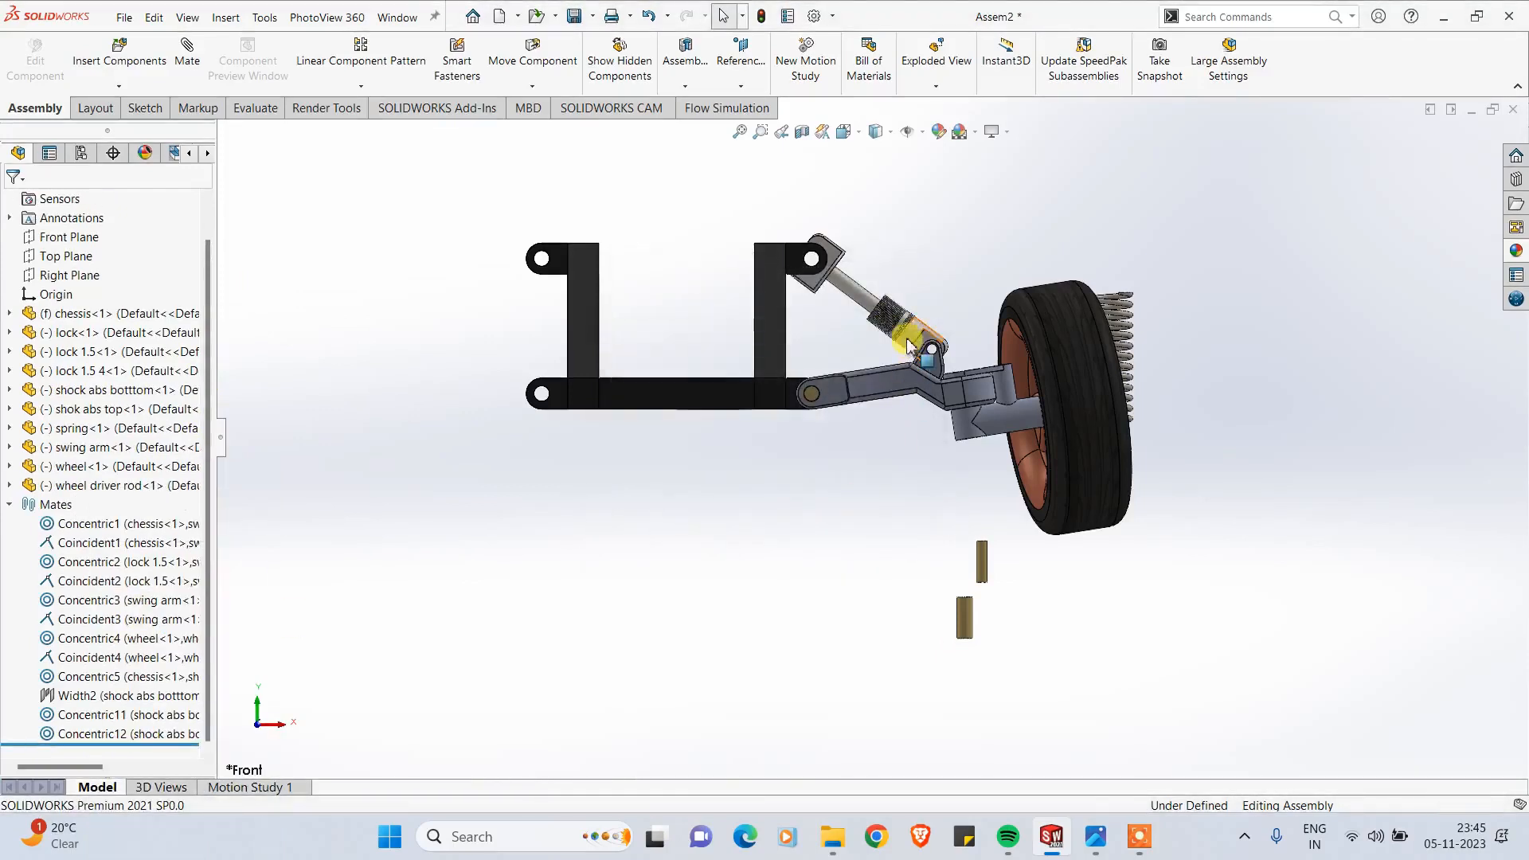
Step: Swing the suspension down by the shock absorber bottom so the rod is drawn out of its bore
left_click_drag(908, 344, 972, 454)
key("Escape")
middle_click_drag(799, 539, 854, 579)
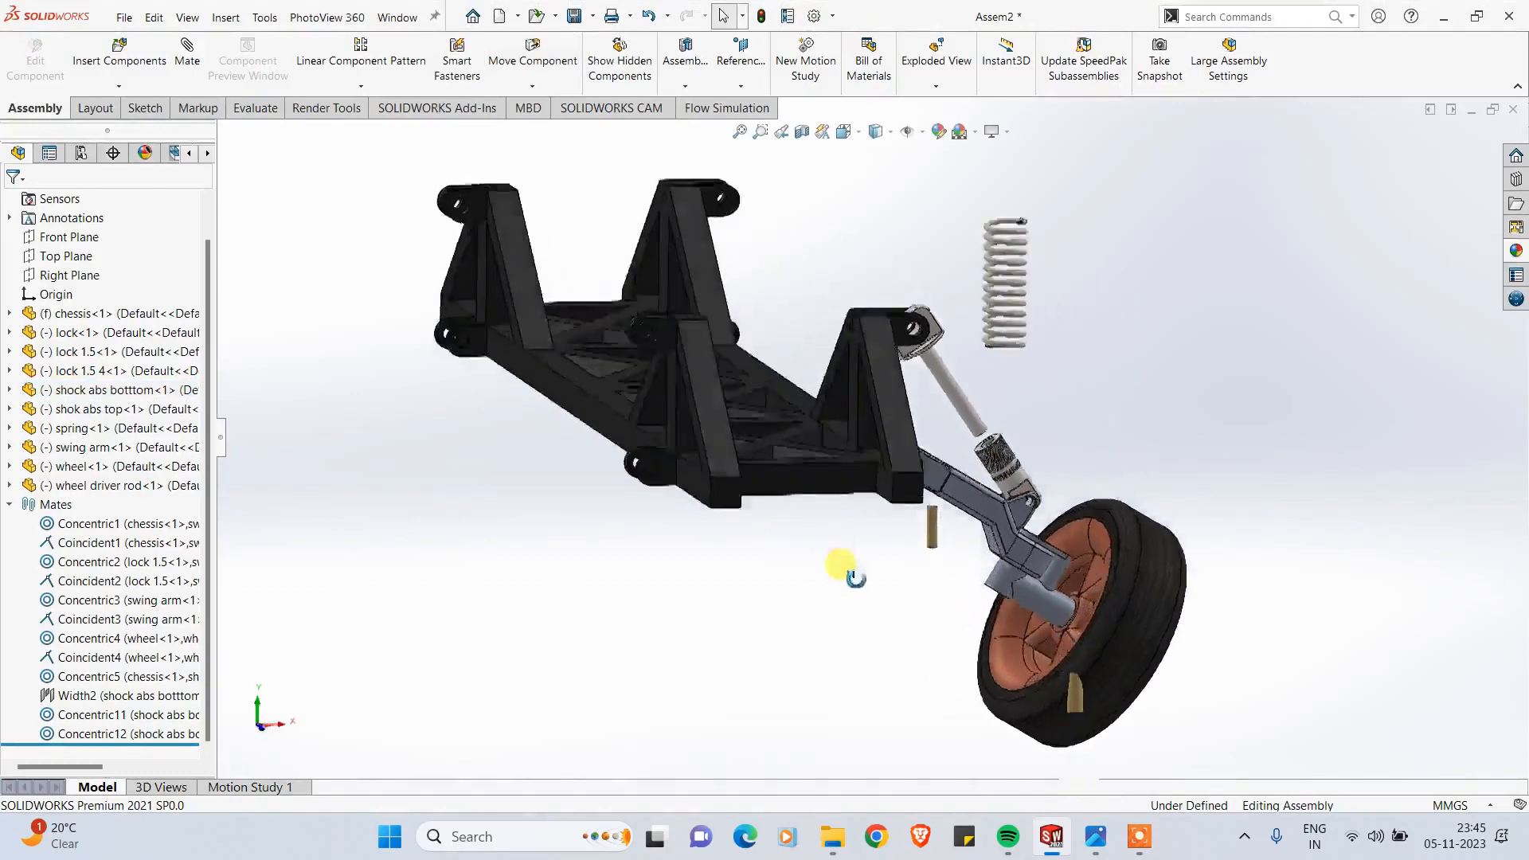
Step: Examine the rod of the shock absorber top and the floor of the shock absorber bottom's bore
scroll(1035, 565, "down", 10)
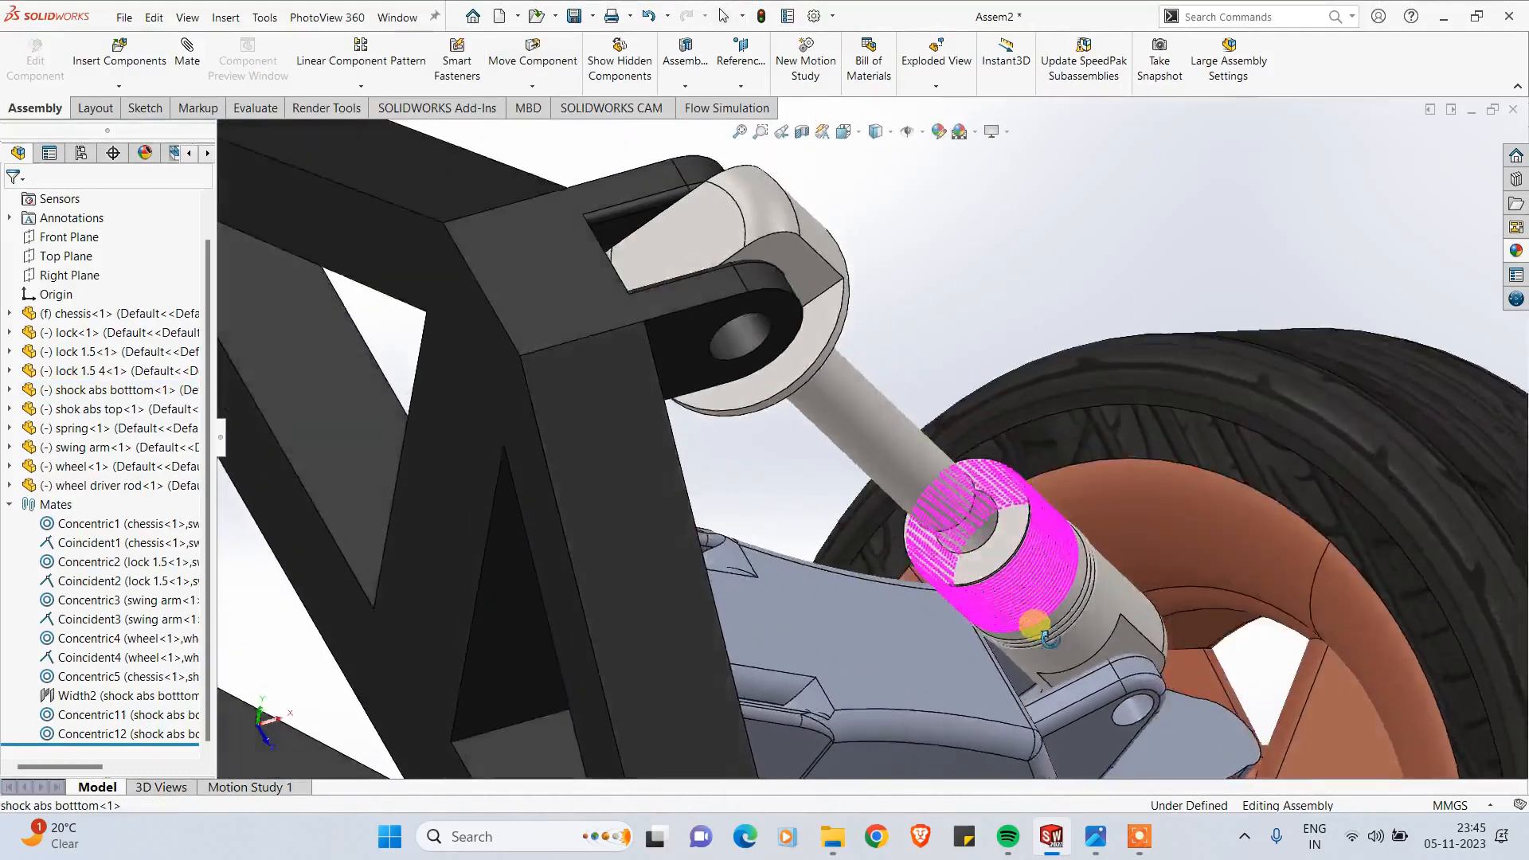
scroll(1035, 625, "up", 3)
left_click(913, 514)
scroll(995, 557, "down", 10)
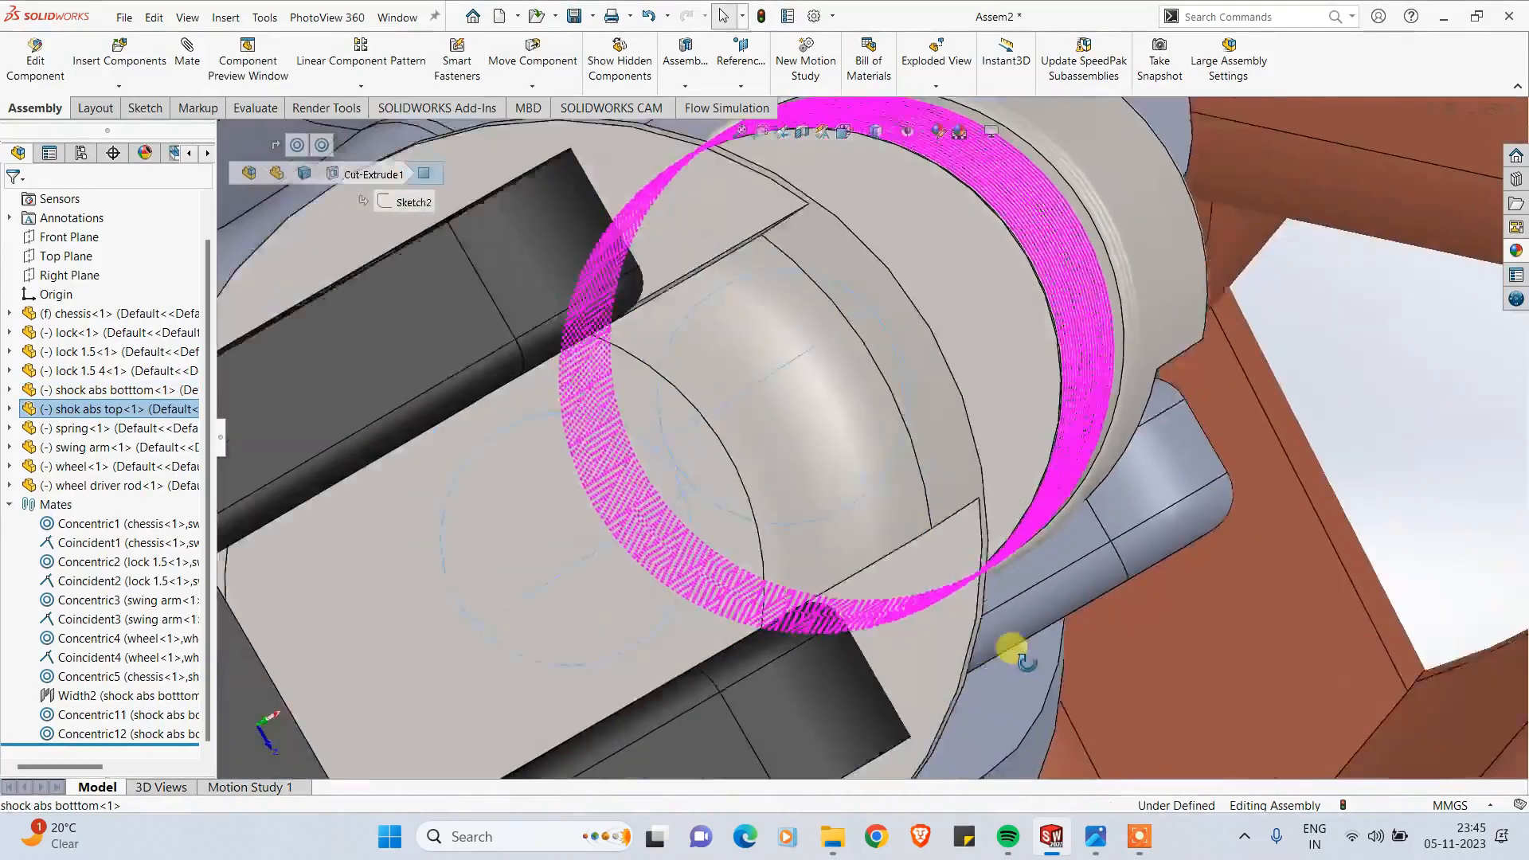
middle_click_drag(1011, 648, 960, 518)
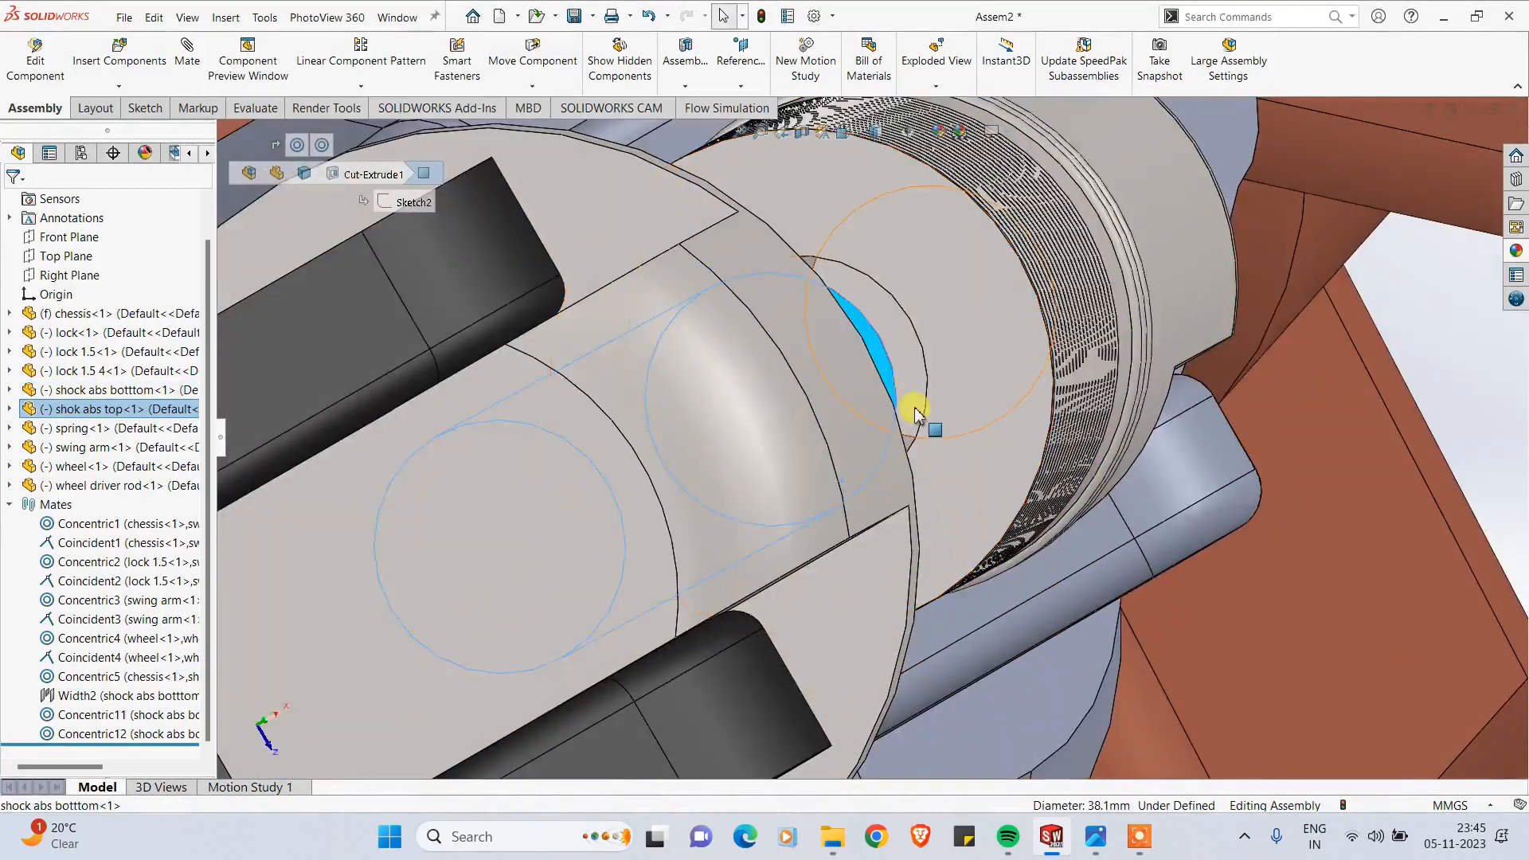
left_click(915, 409)
scroll(922, 455, "up", 4)
middle_click_drag(924, 457, 880, 447)
scroll(880, 447, "up", 3)
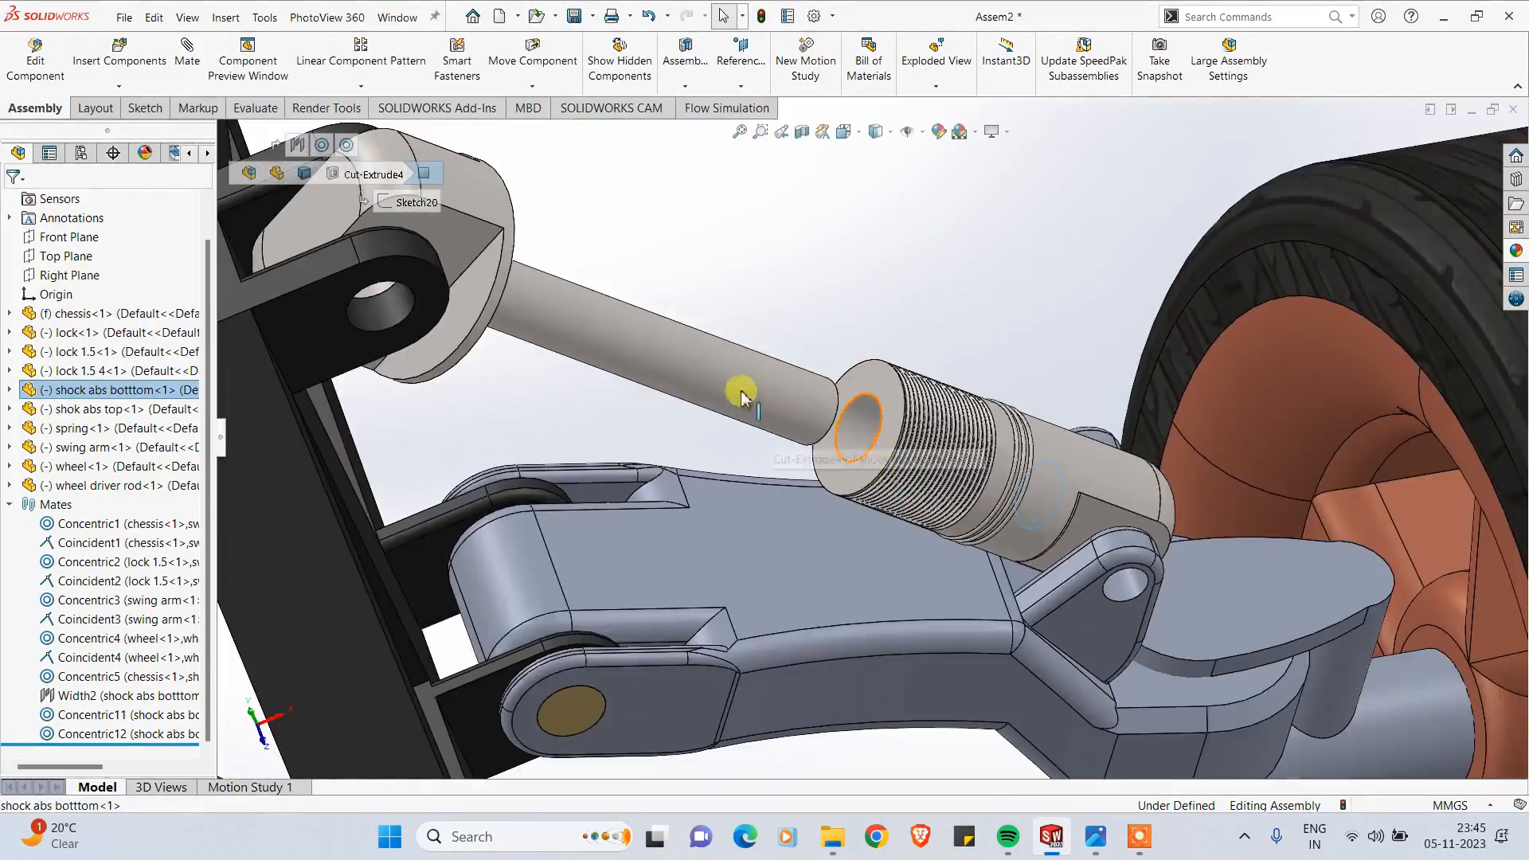
left_click(890, 324)
middle_click_drag(947, 394, 1007, 433)
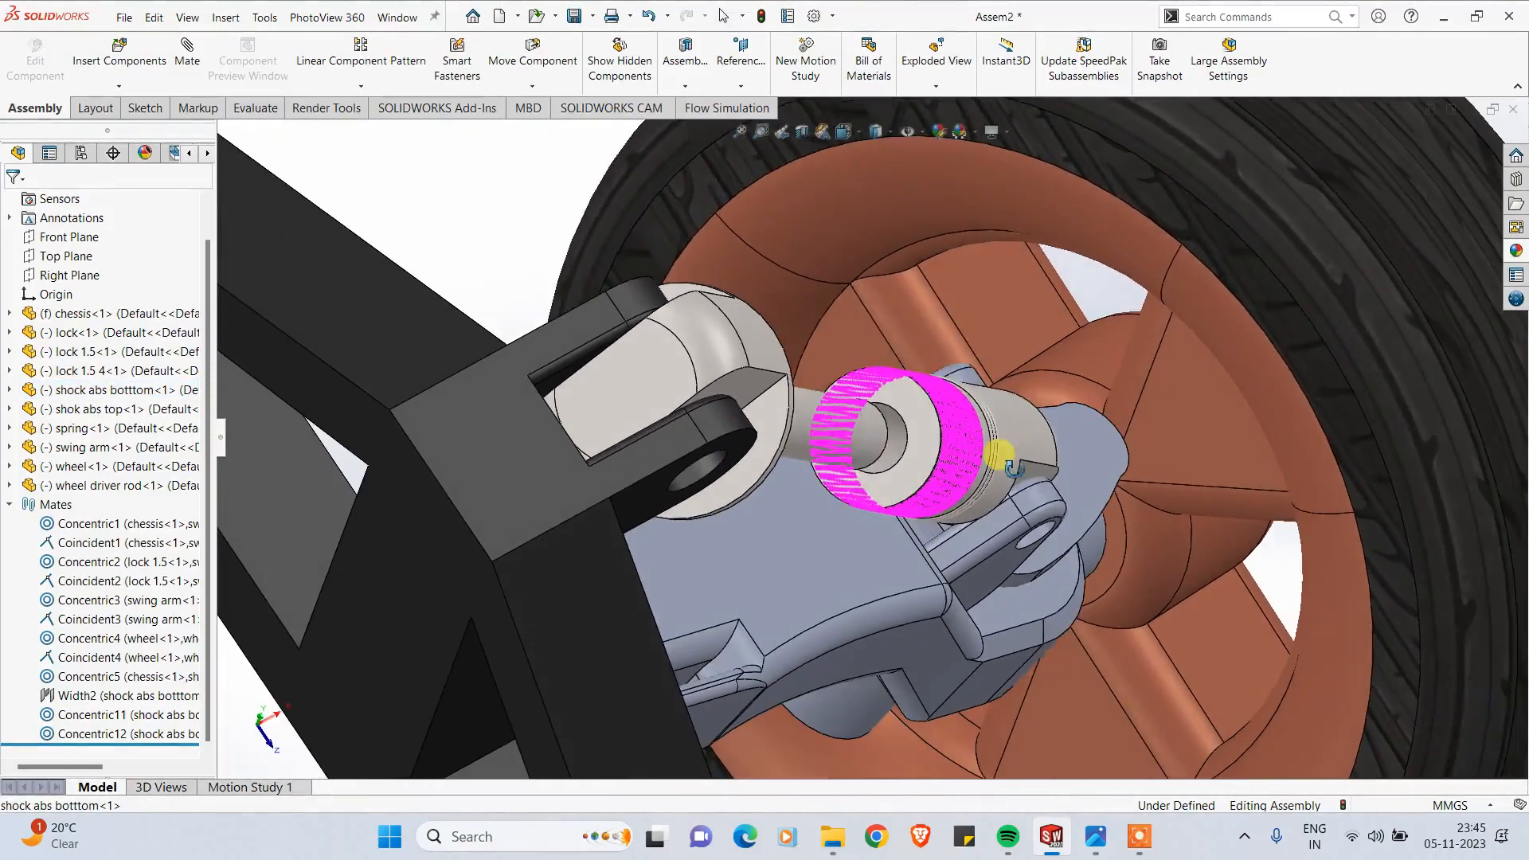
Step: Measure the depth of the shock absorber bottom's bore between its threaded end face and the bore floor
left_click(263, 112)
left_click(288, 57)
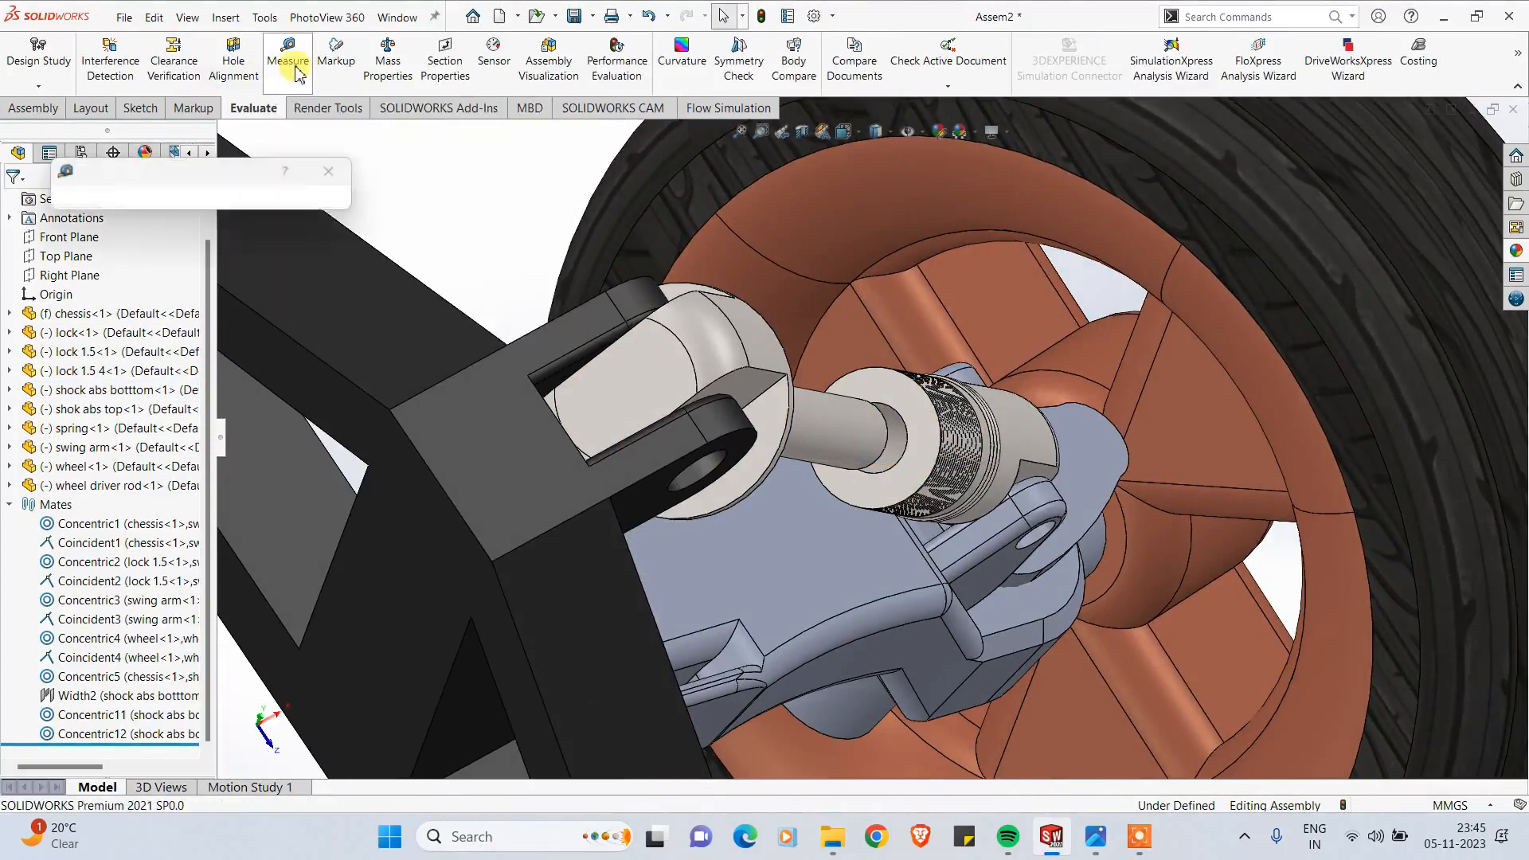
scroll(853, 461, "down", 6)
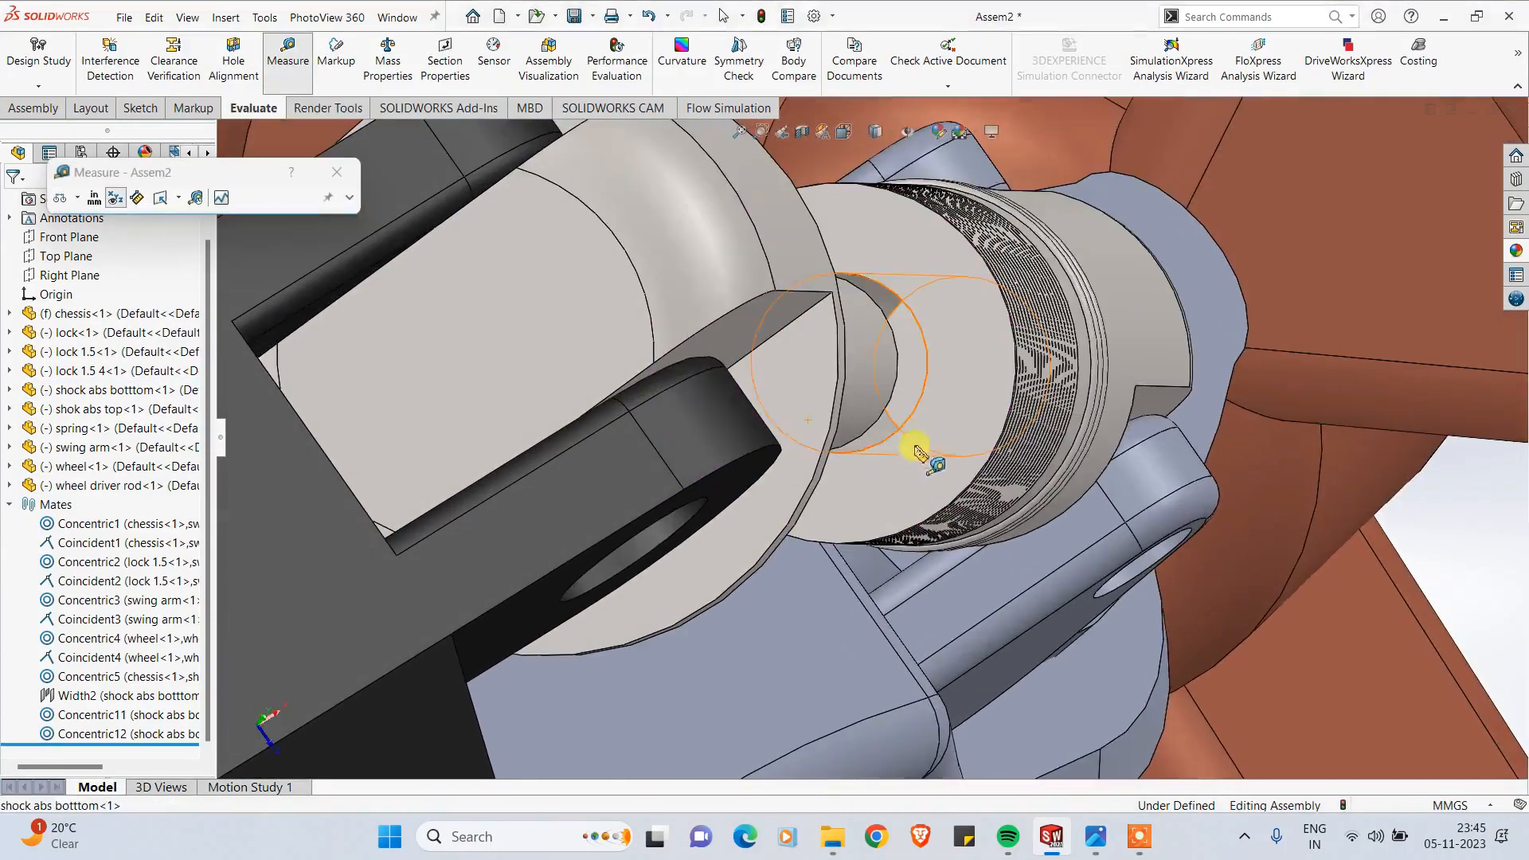
left_click(902, 398)
scroll(903, 416, "up", 3)
left_click(904, 456)
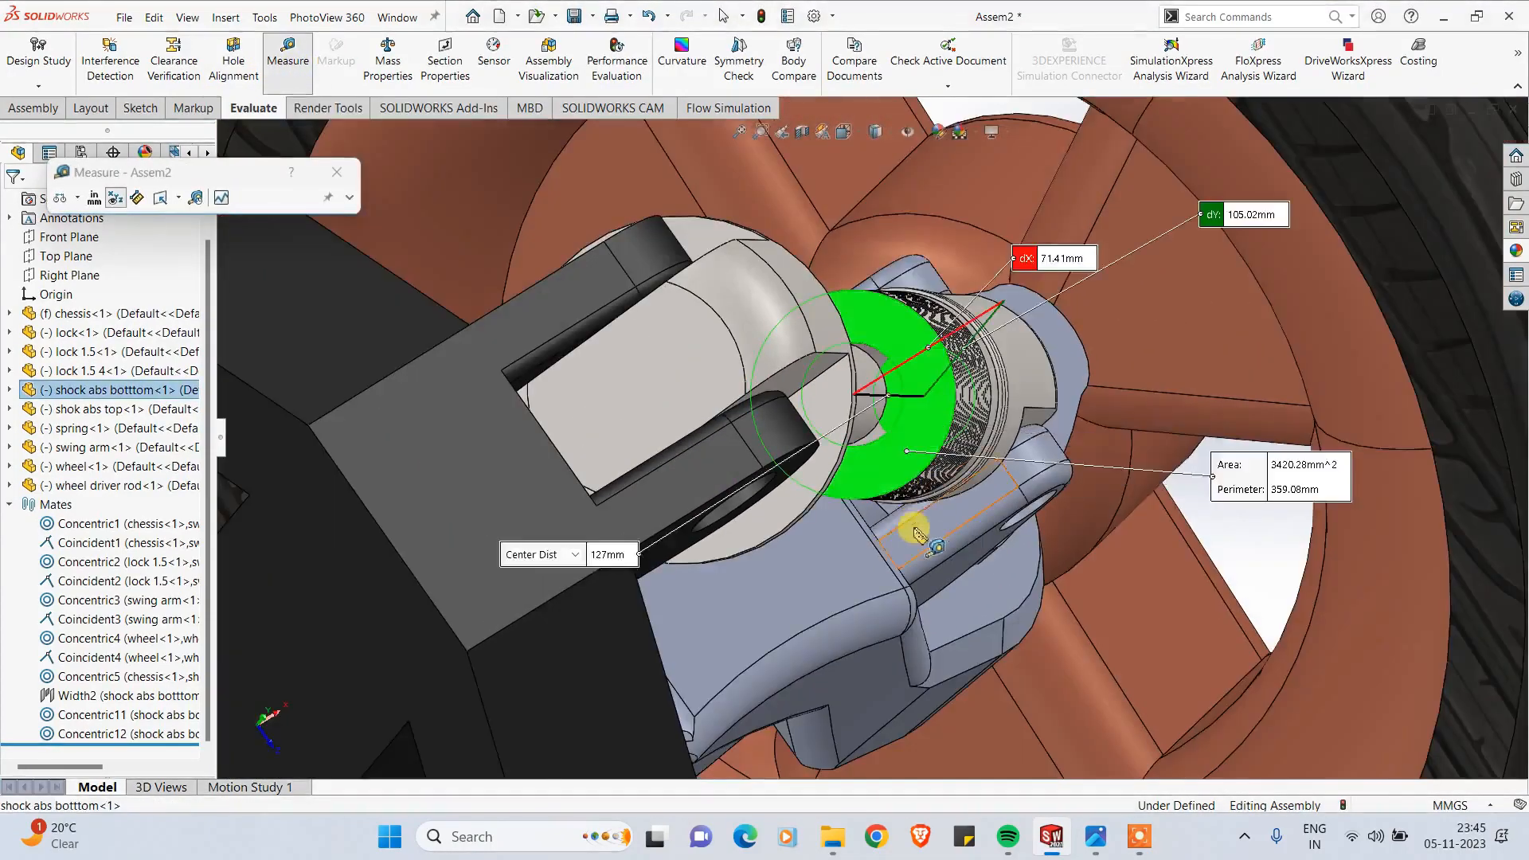
middle_click_drag(910, 527, 880, 310)
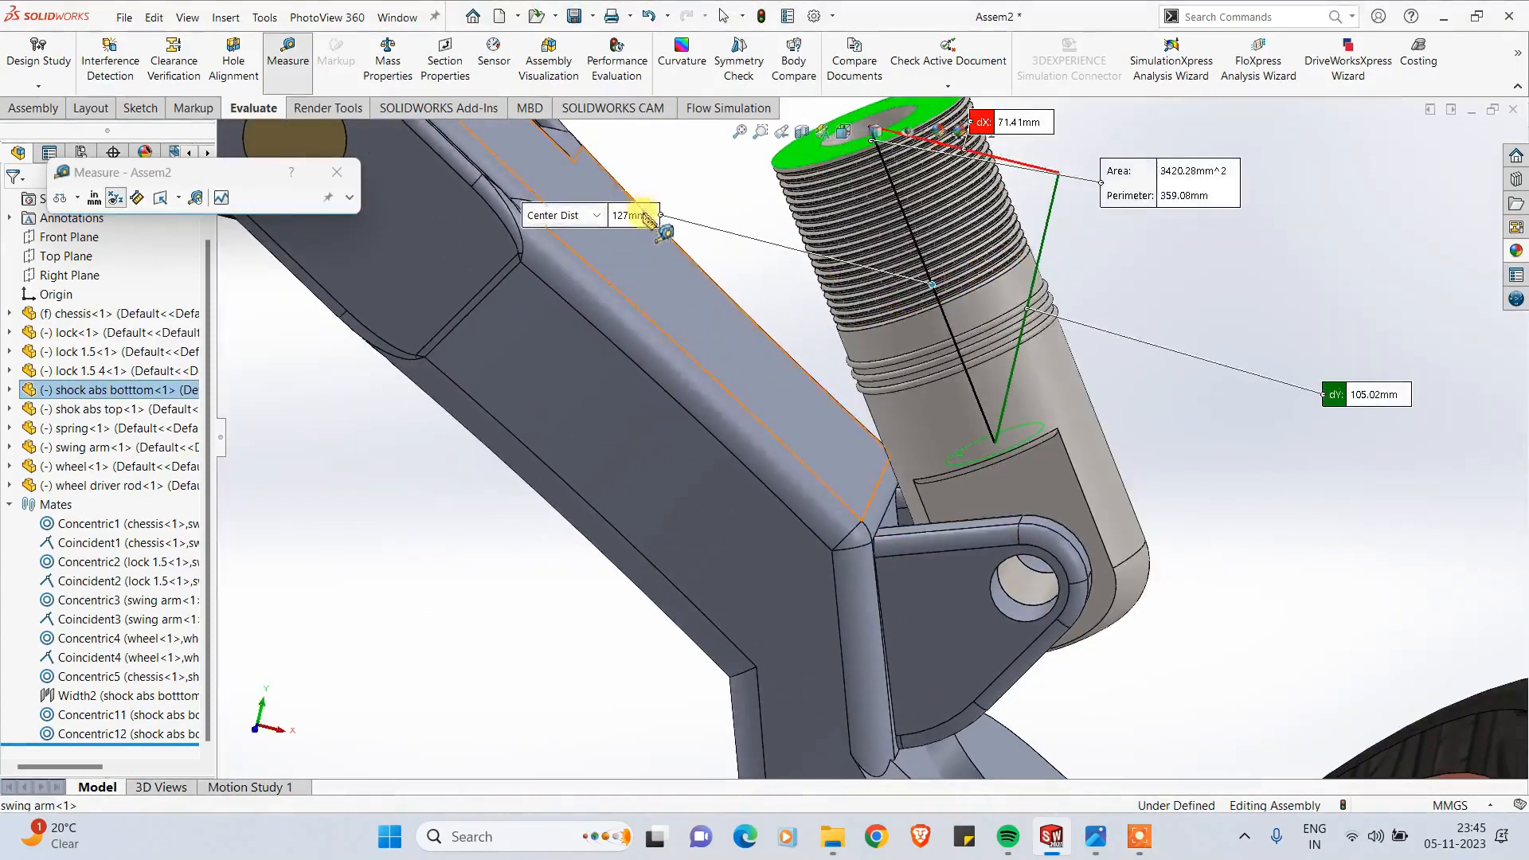
scroll(676, 309, "up", 2)
scroll(676, 306, "up", 1)
middle_click_drag(675, 306, 799, 409)
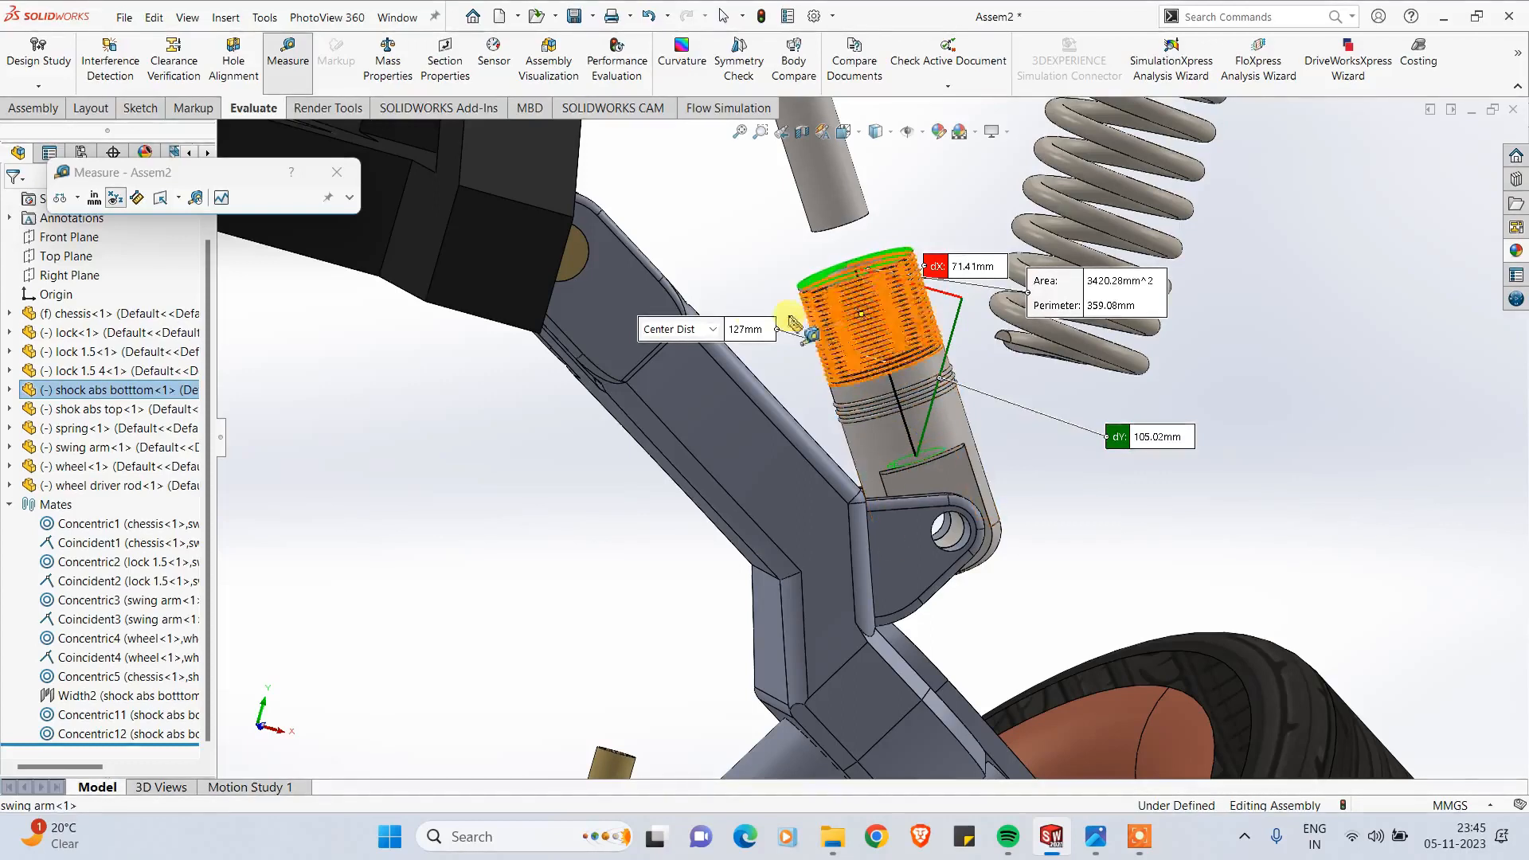
left_click(342, 177)
left_click(500, 582)
scroll(669, 590, "up", 3)
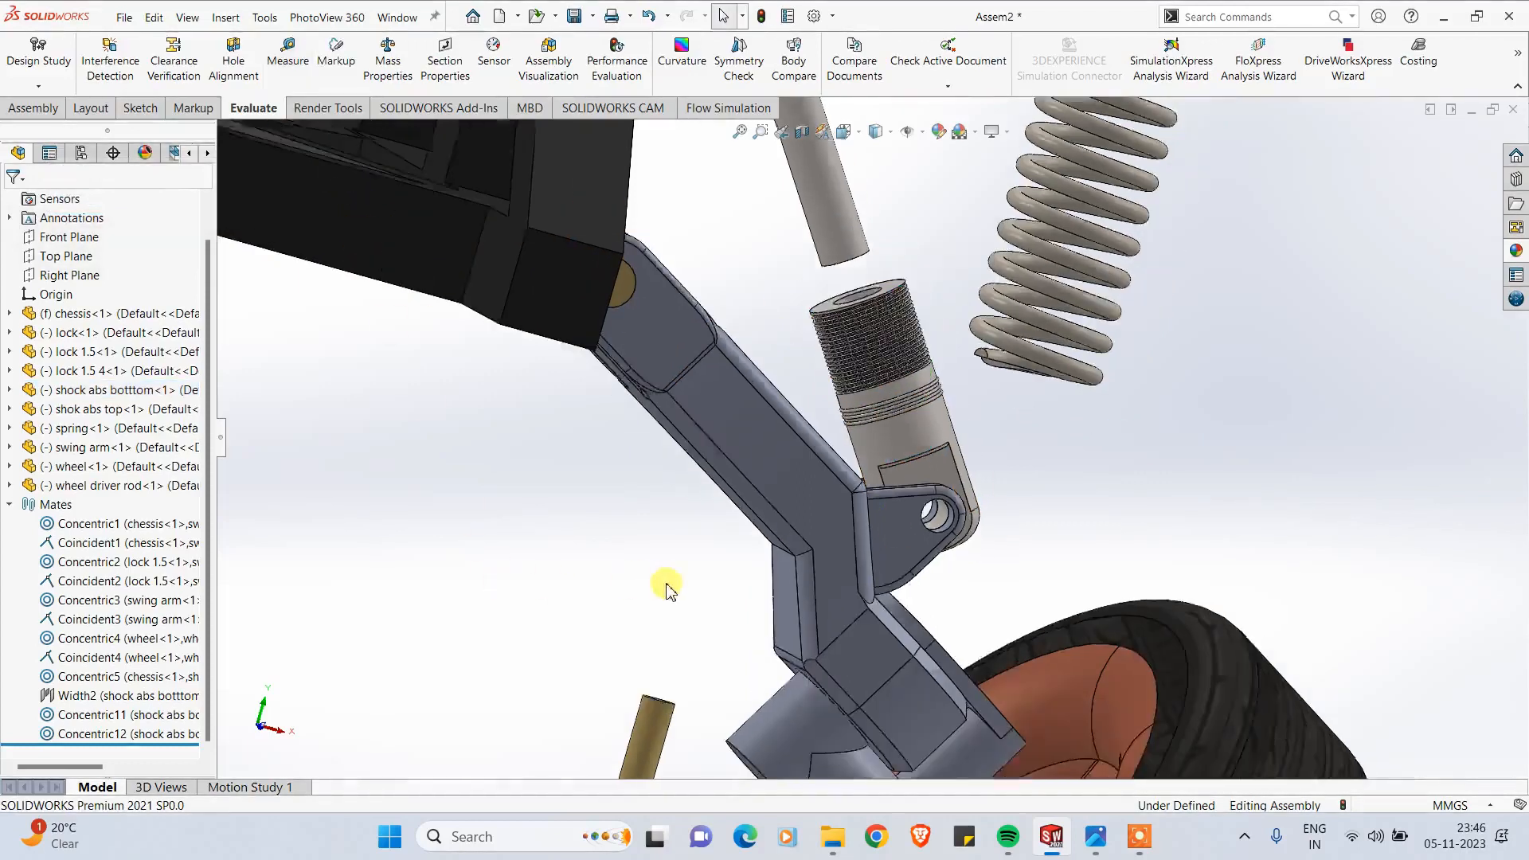
middle_click_drag(822, 557, 791, 606)
scroll(618, 480, "up", 3)
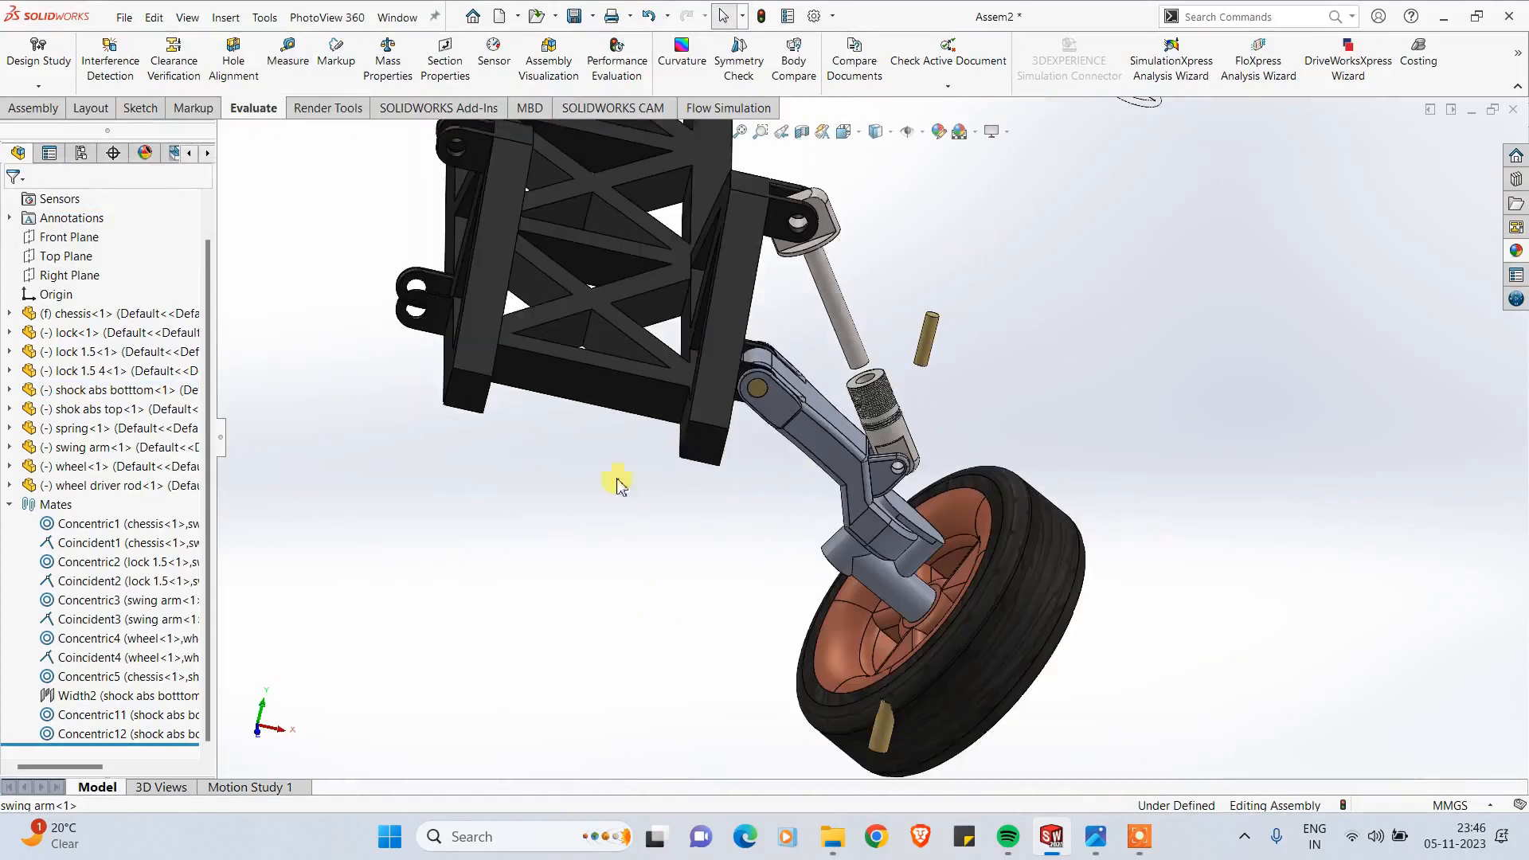
left_click(37, 112)
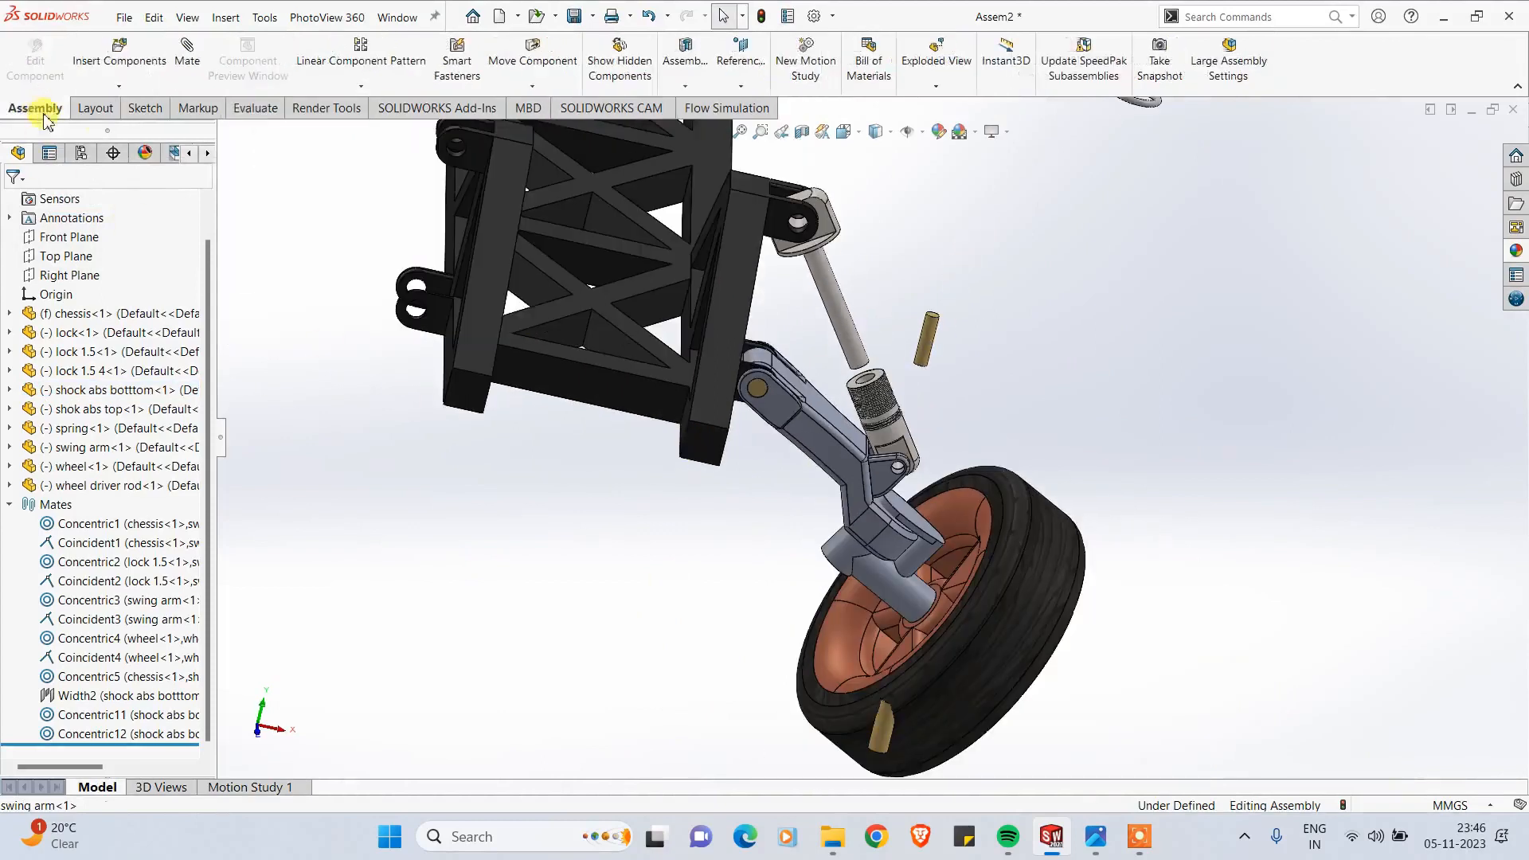
left_click(169, 57)
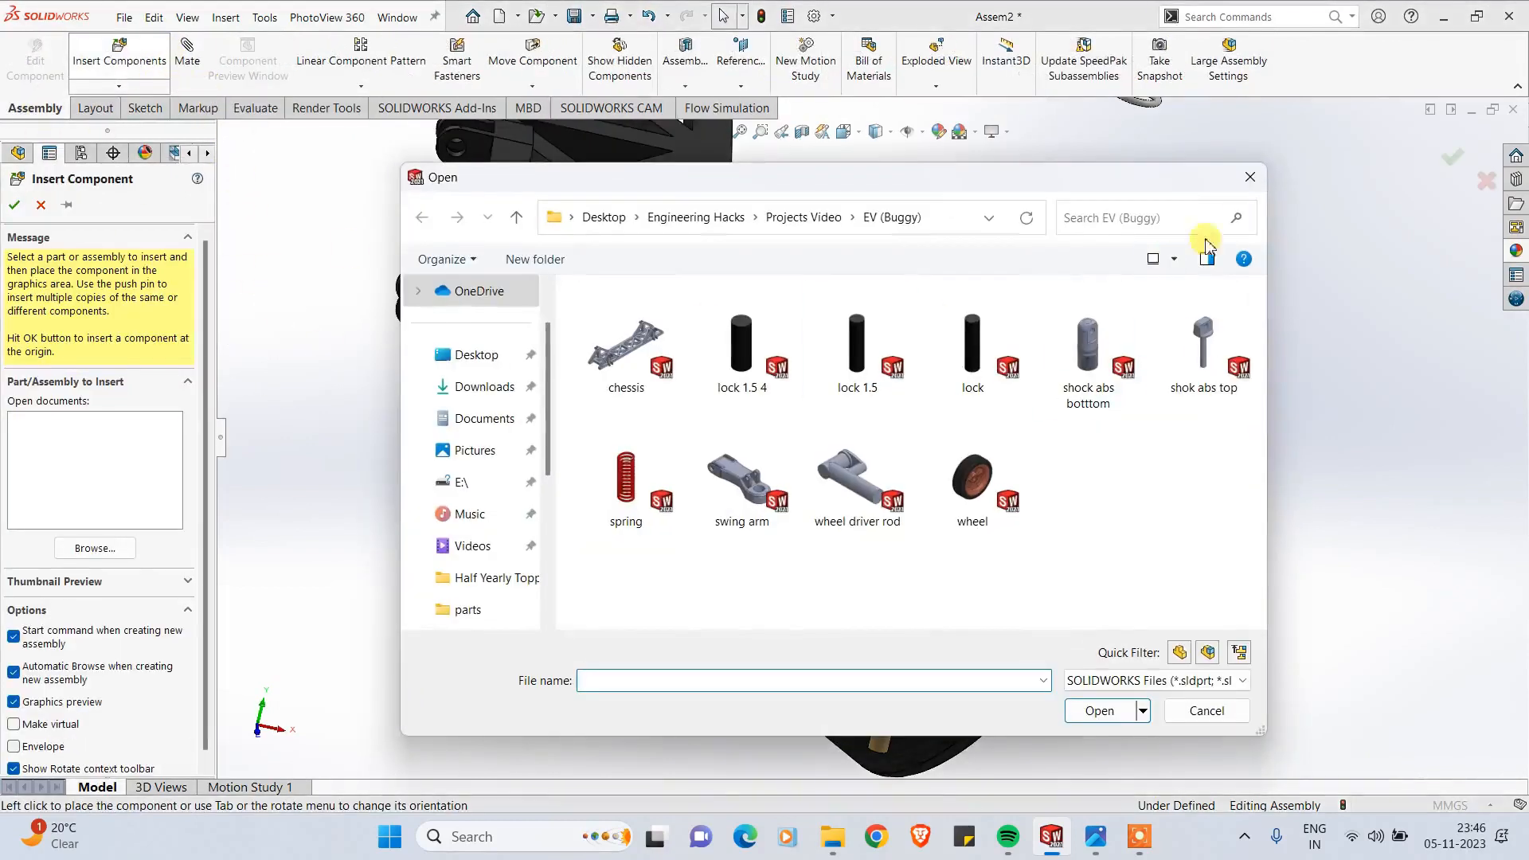
left_click(1250, 177)
left_click(41, 205)
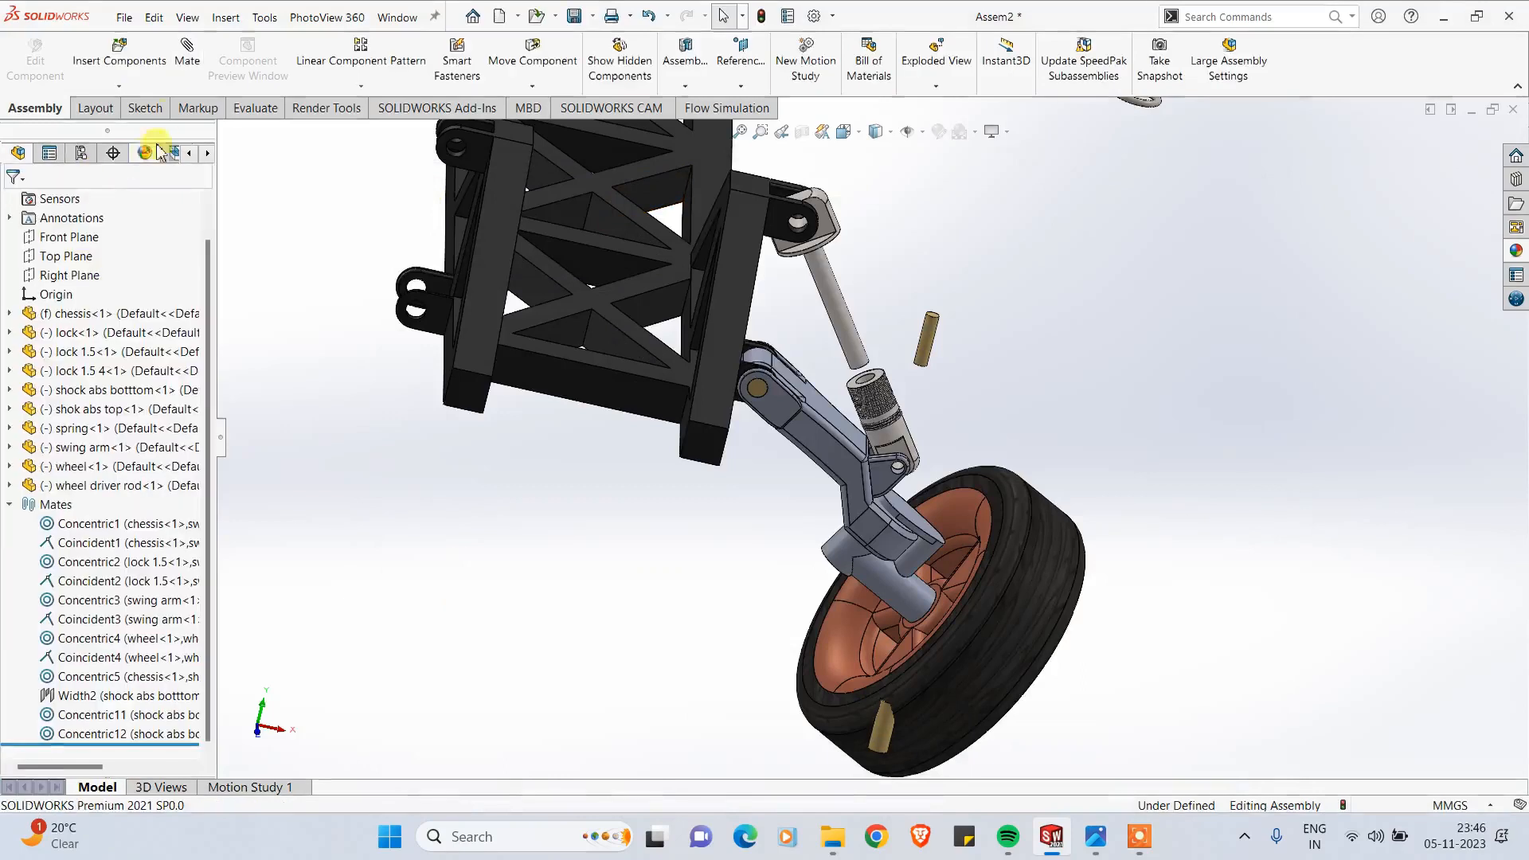
Step: Add a 120 mm distance mate between the bore floor of the shock absorber bottom and the rod end face of the shock absorber top
left_click(189, 57)
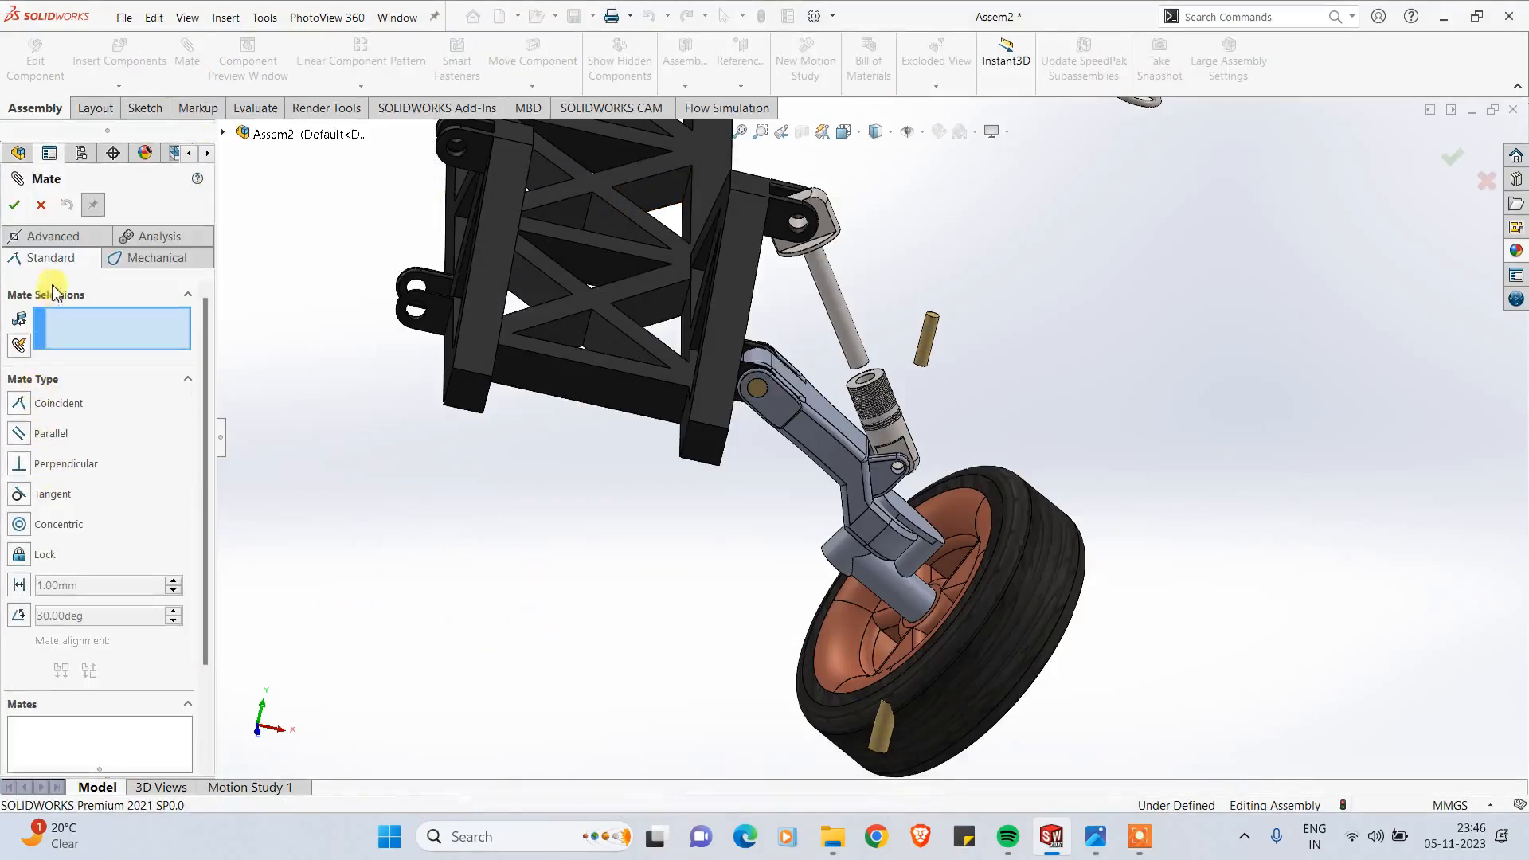
left_click(54, 236)
scroll(924, 336, "down", 5)
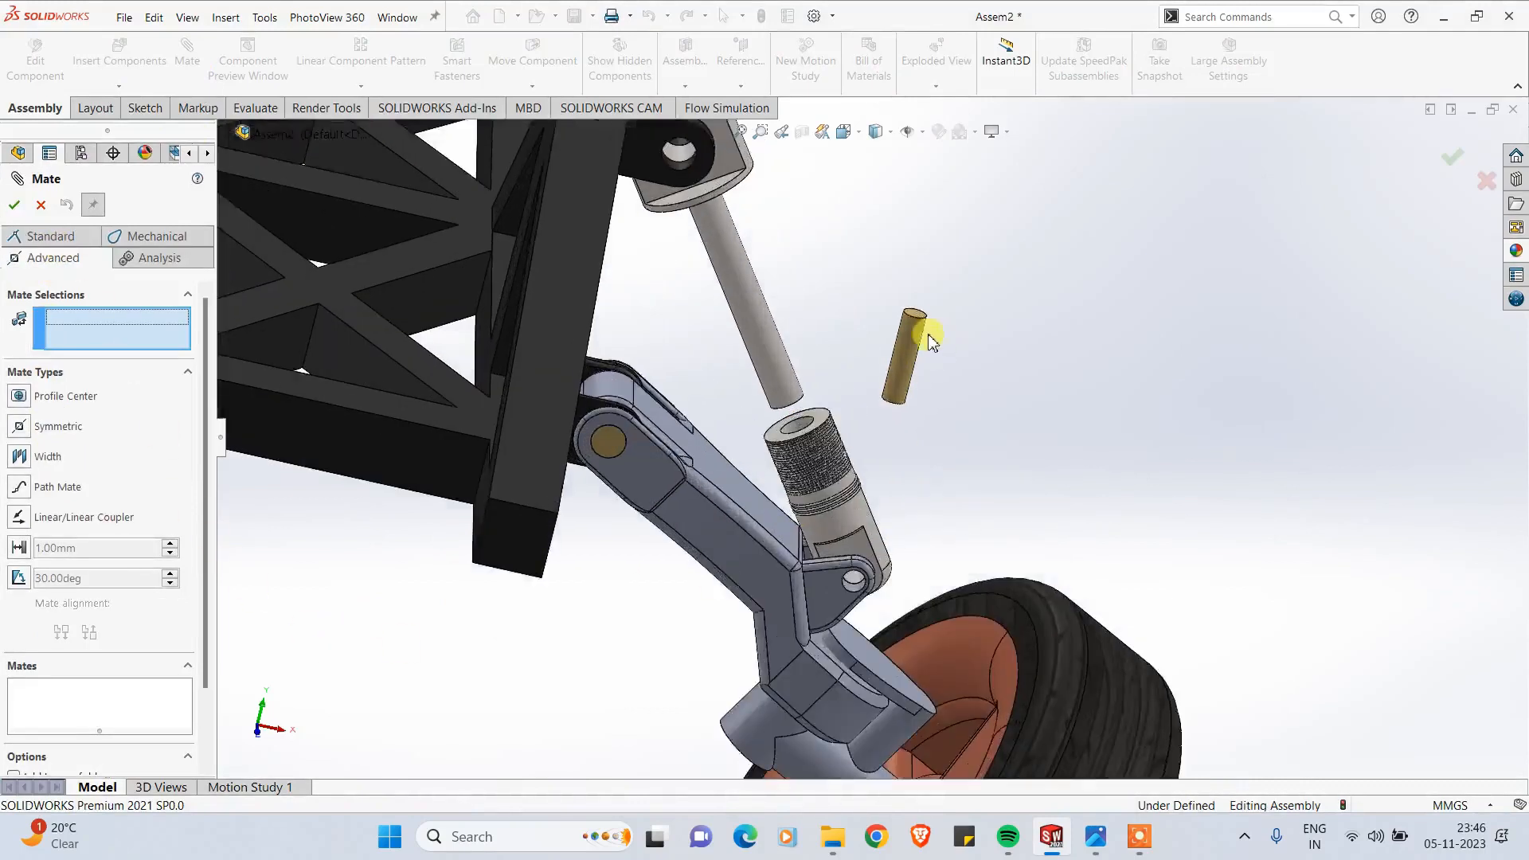
middle_click_drag(836, 419, 976, 504)
scroll(876, 629, "up", 3)
scroll(876, 629, "up", 5)
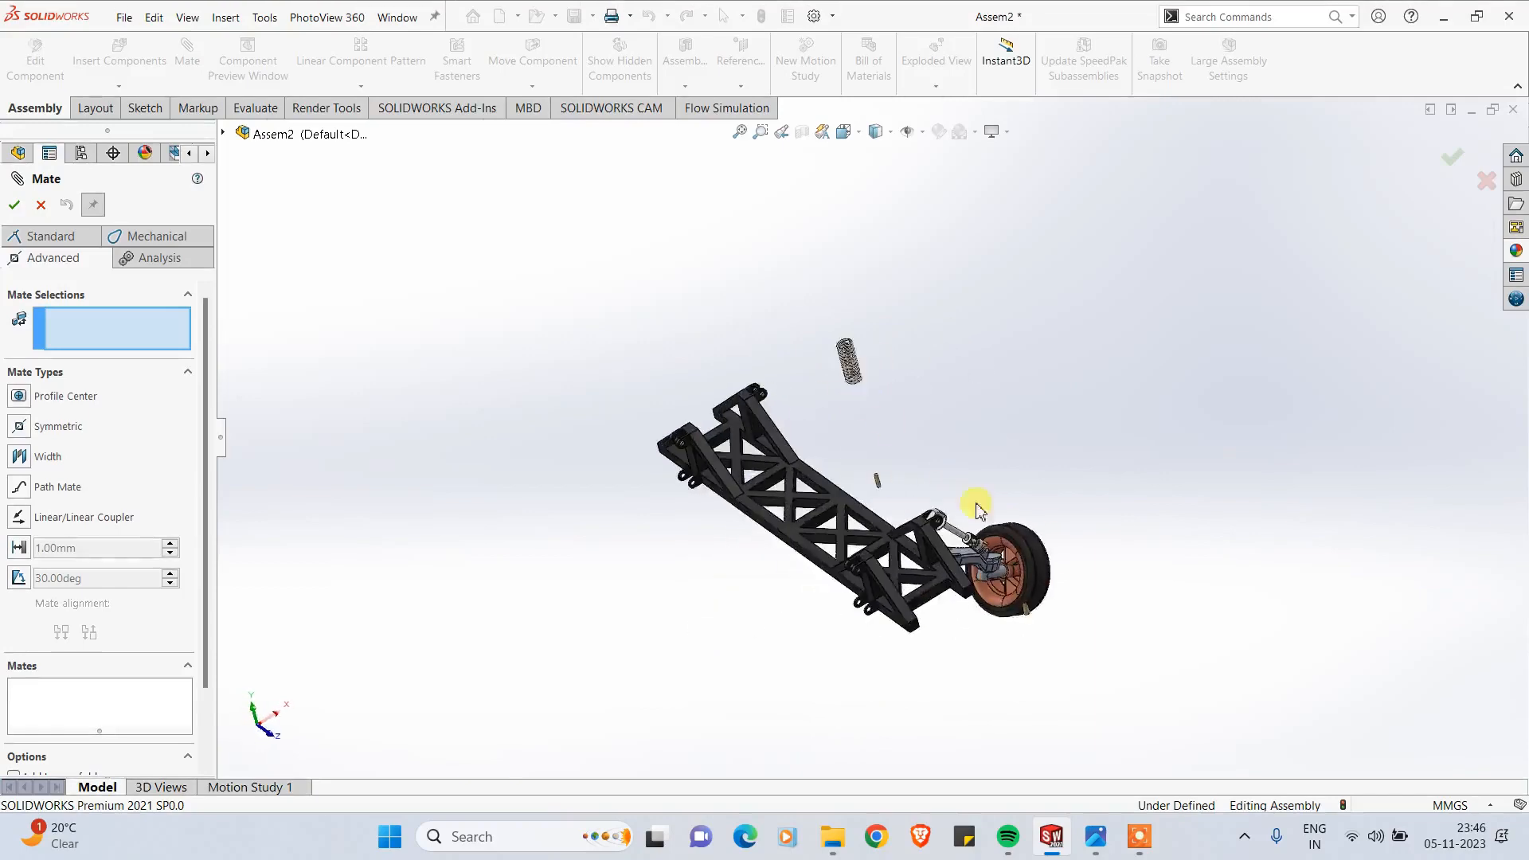
scroll(976, 505, "down", 10)
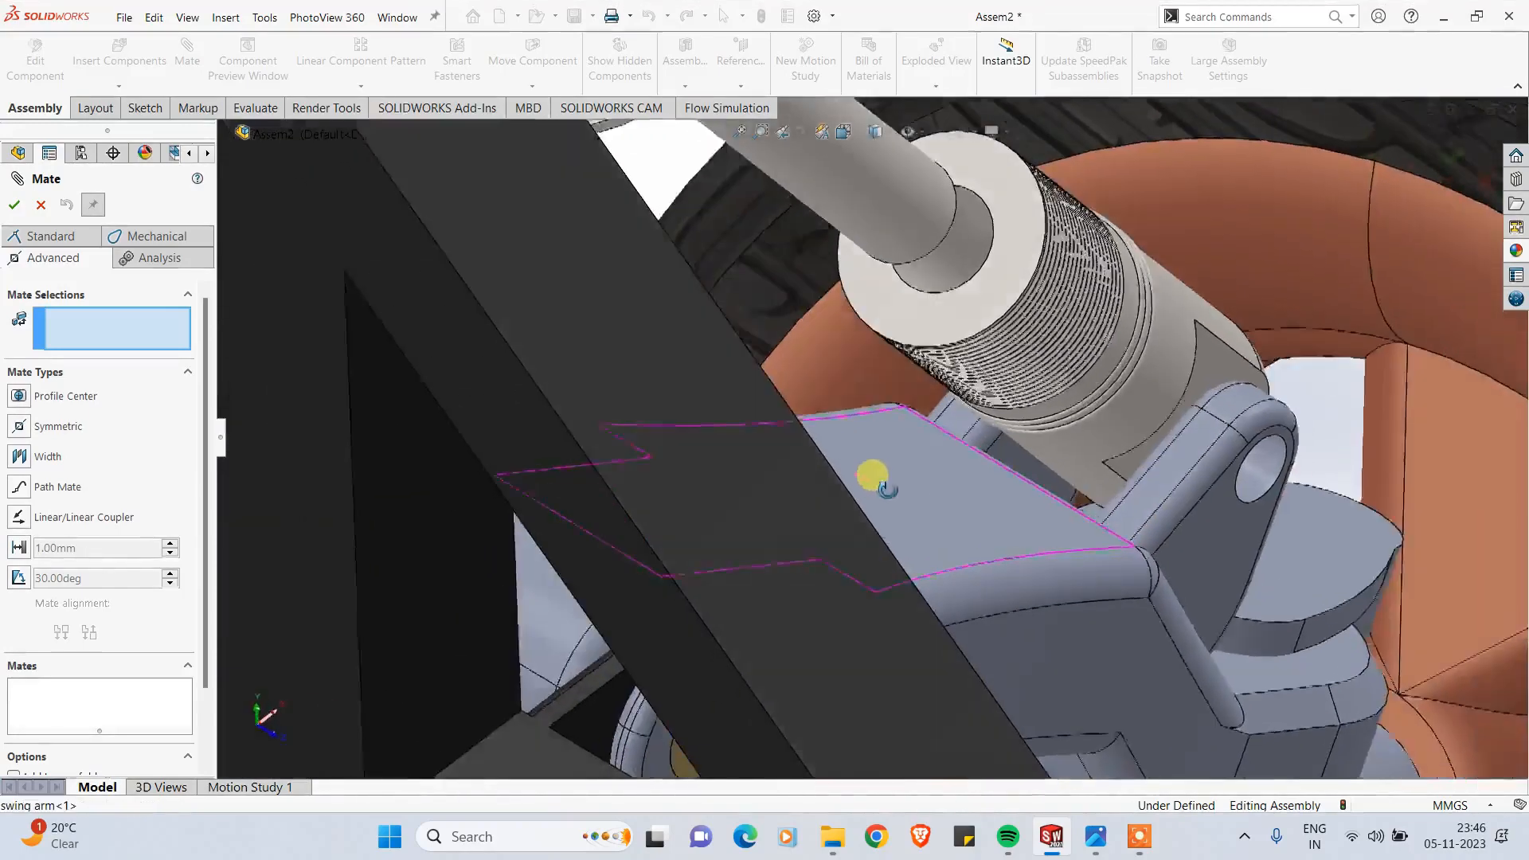
middle_click_drag(874, 476, 942, 469)
scroll(955, 358, "down", 3)
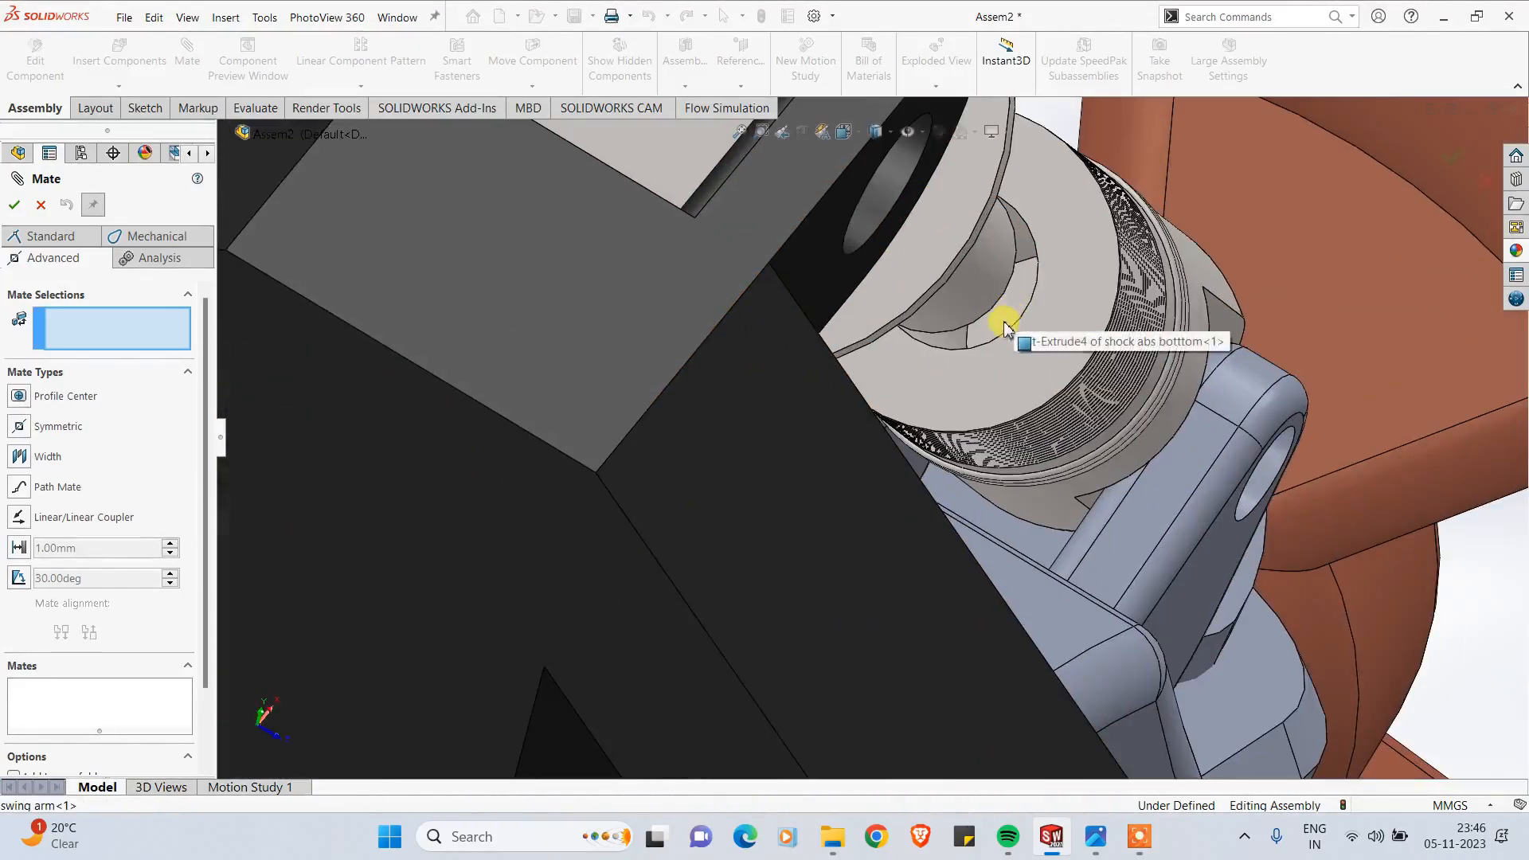
left_click(1004, 326)
scroll(983, 376, "up", 4)
middle_click_drag(959, 371, 659, 256)
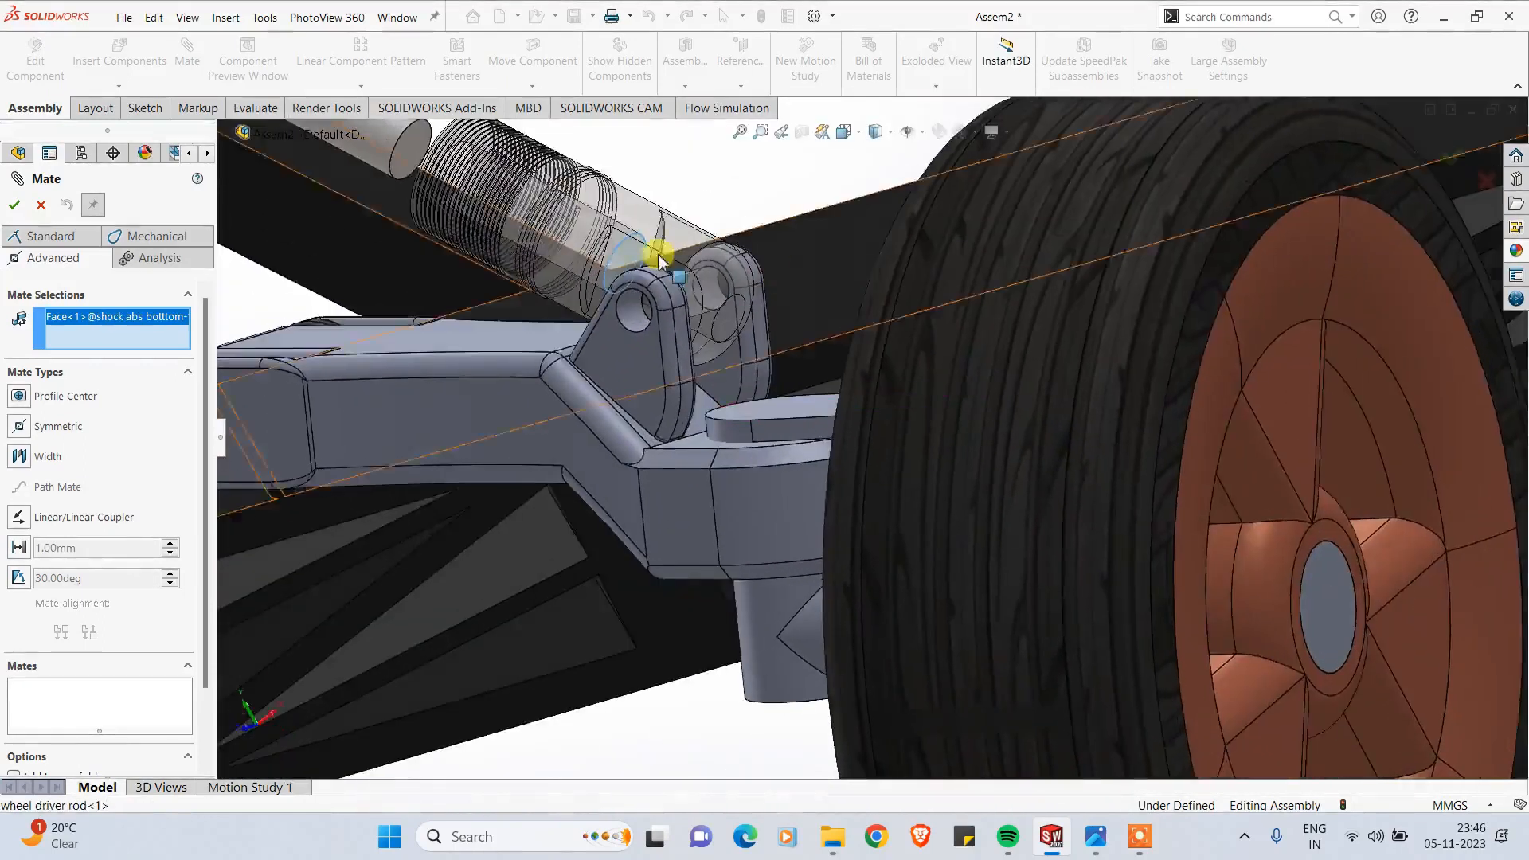
scroll(658, 257, "up", 3)
scroll(589, 255, "down", 3)
left_click(599, 259)
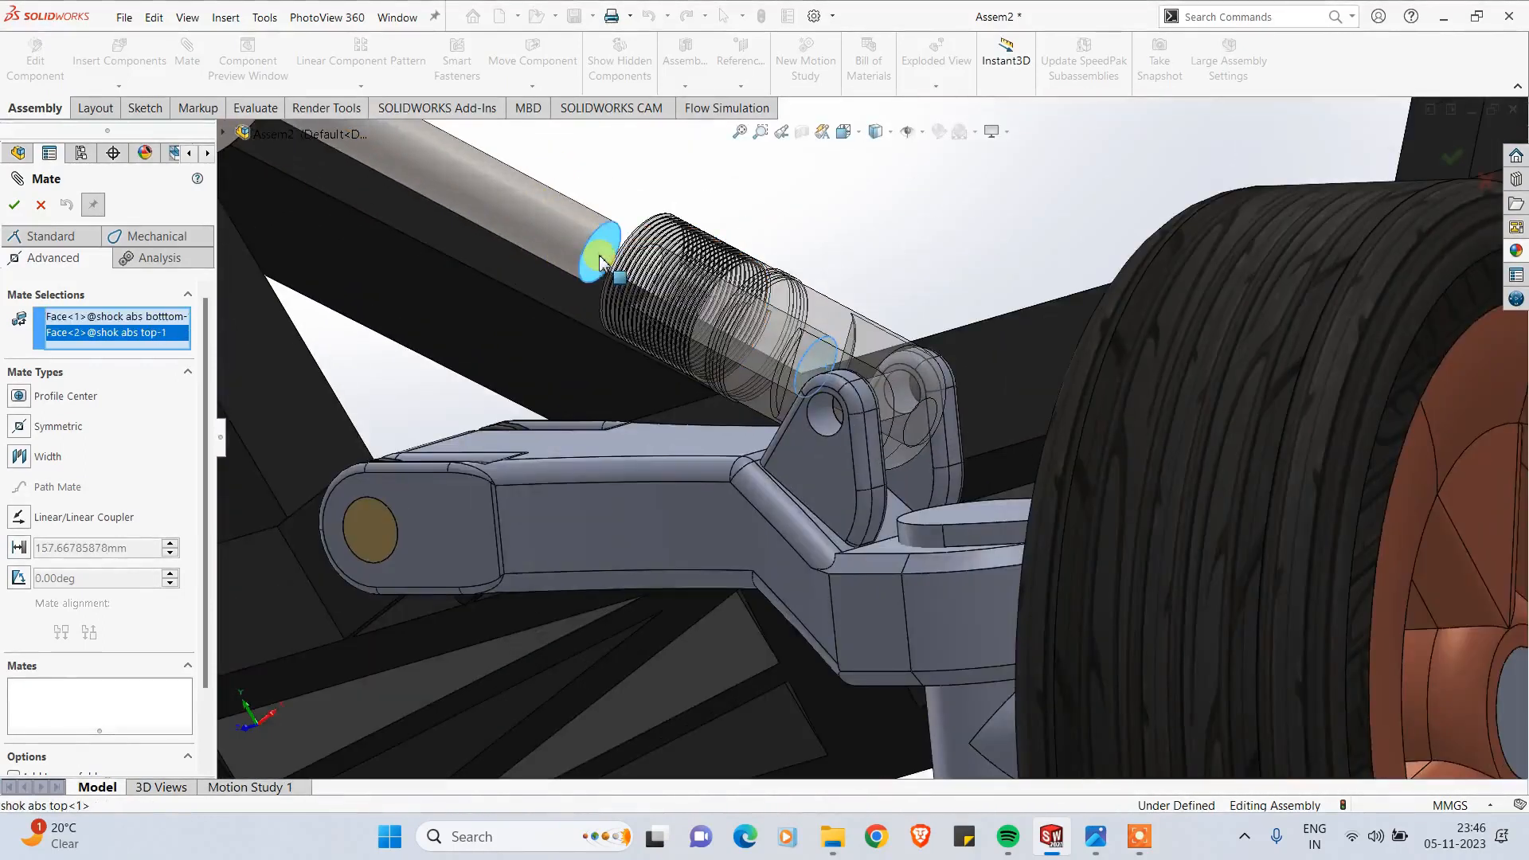
left_click(12, 551)
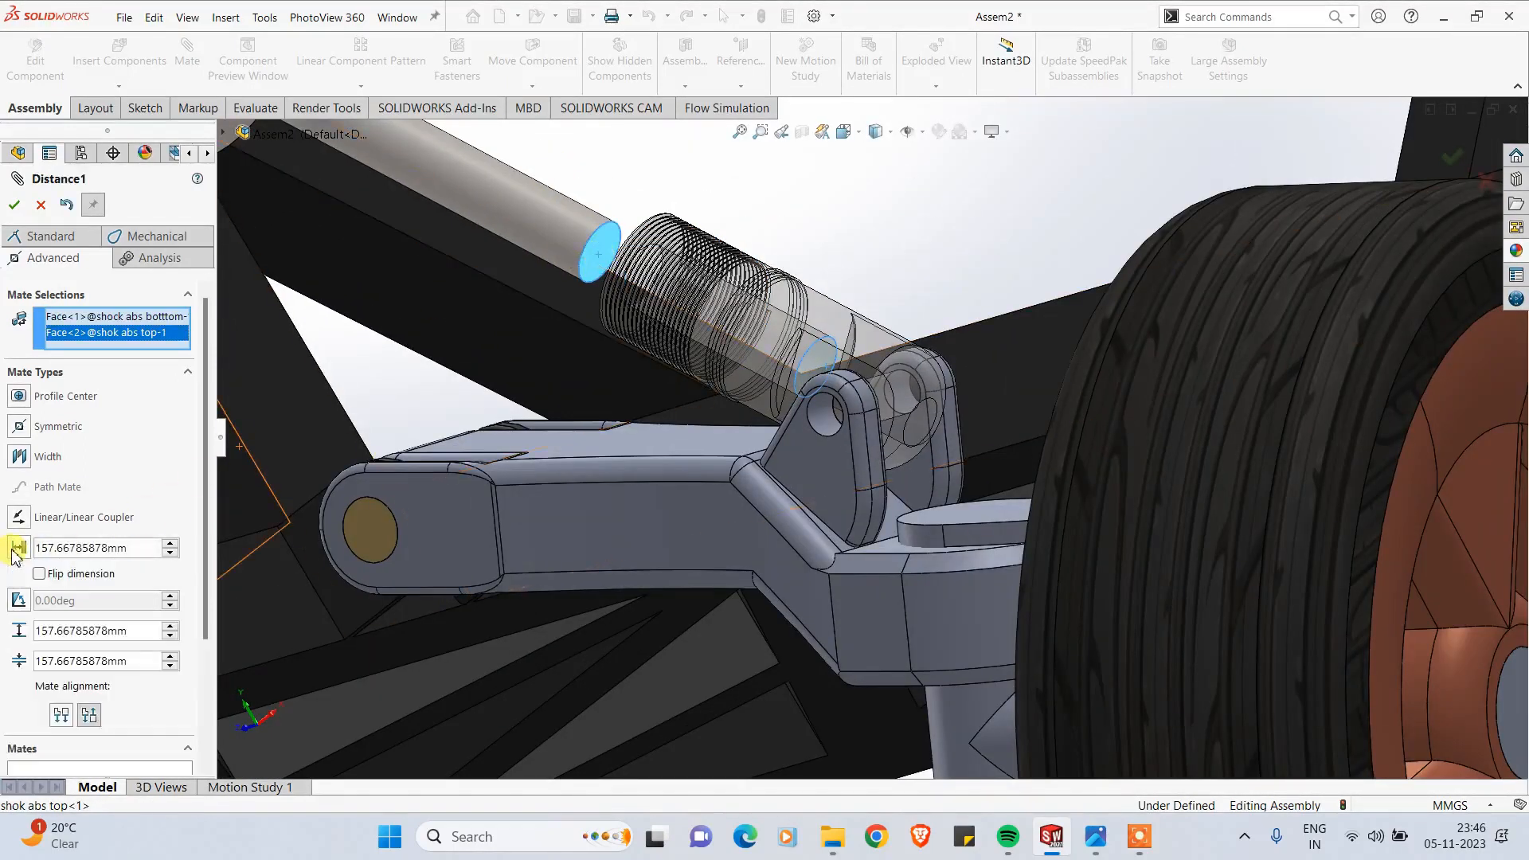
left_click(133, 549)
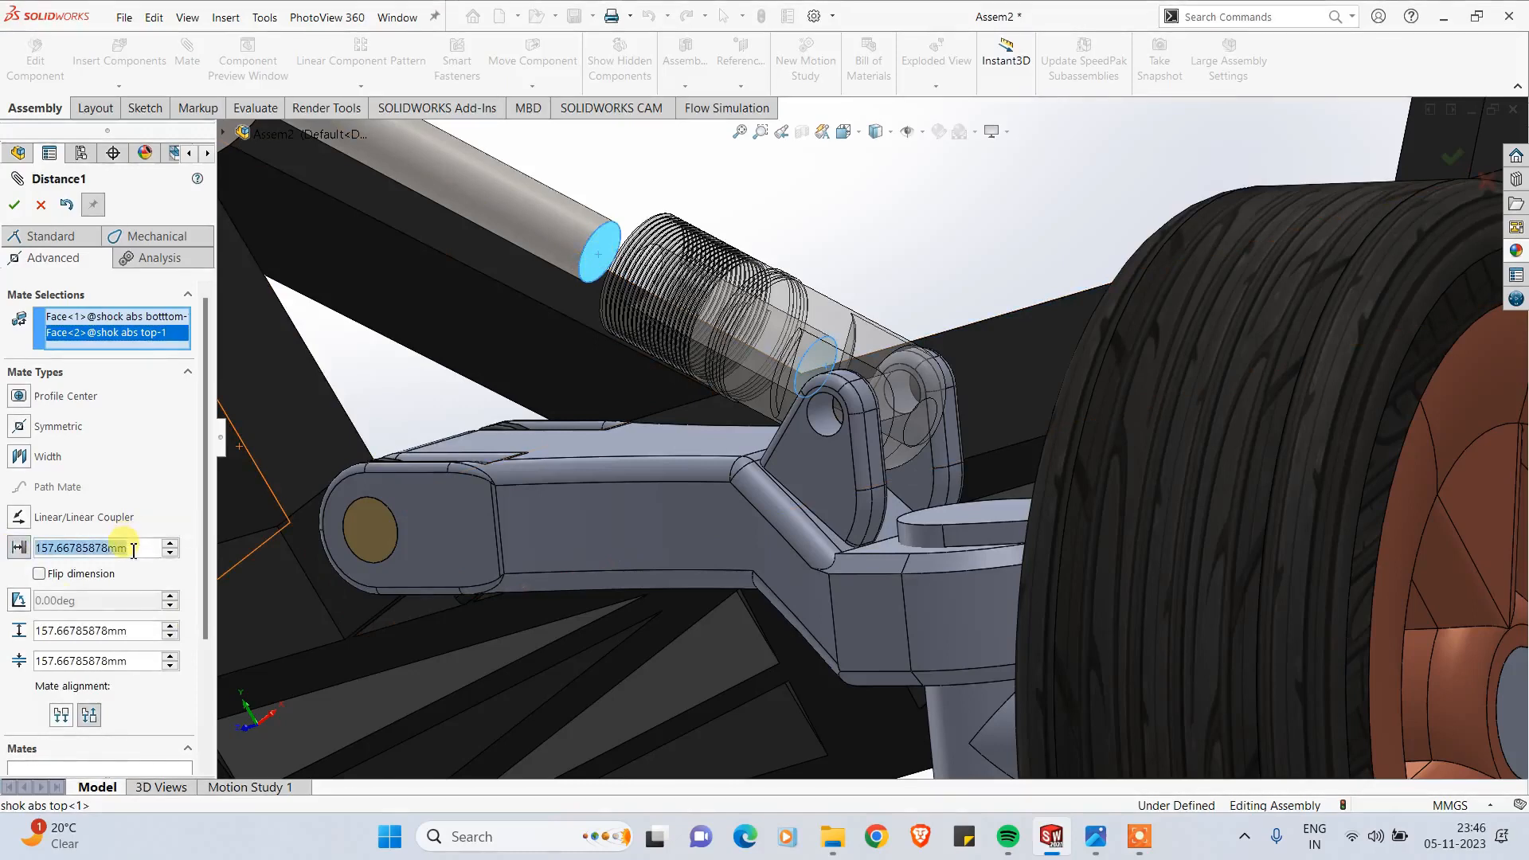
type("120")
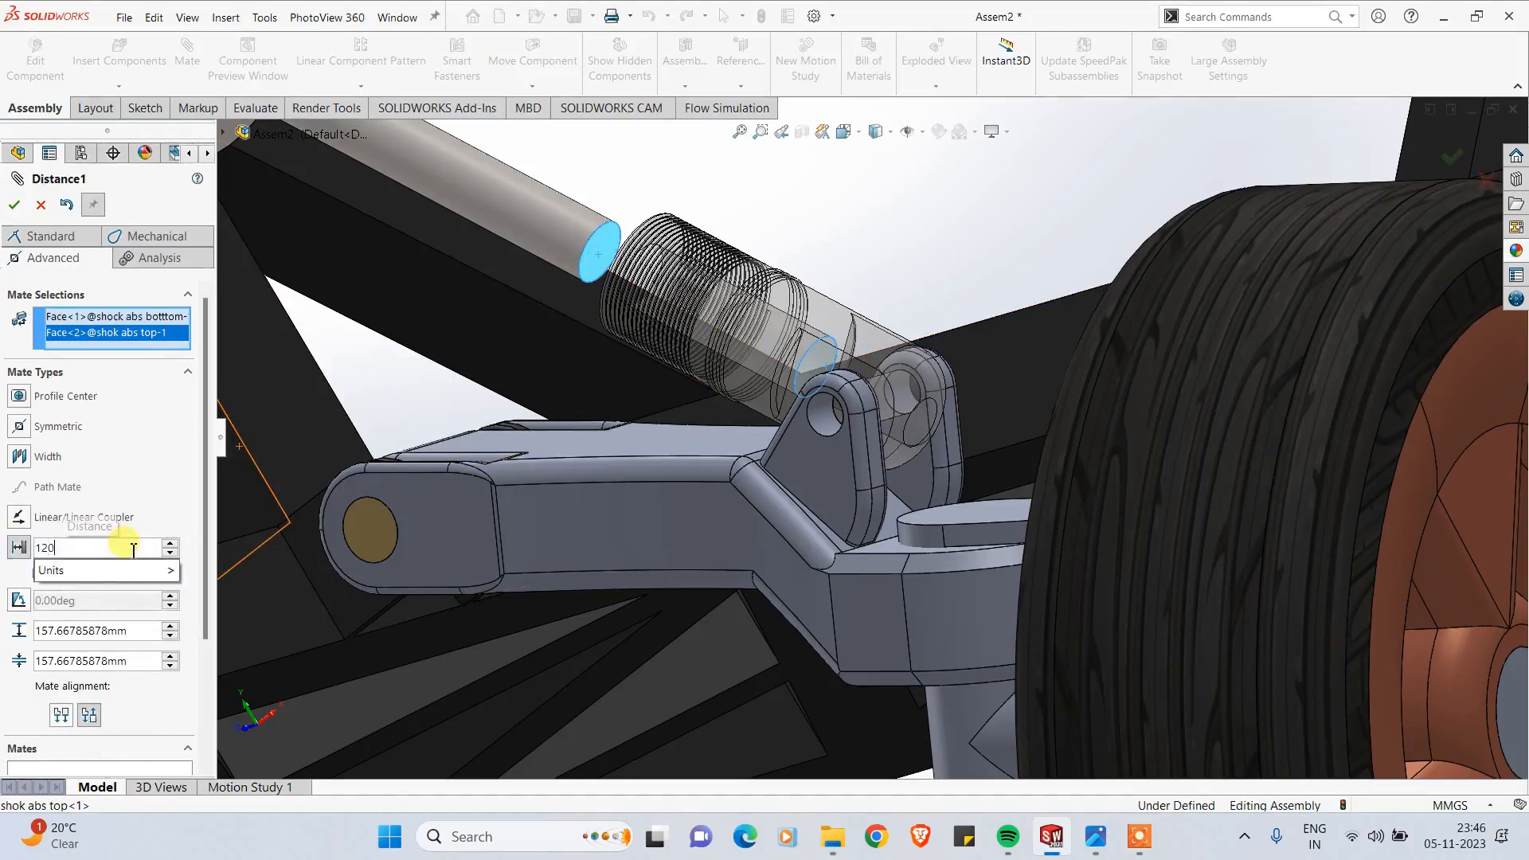
key("Return")
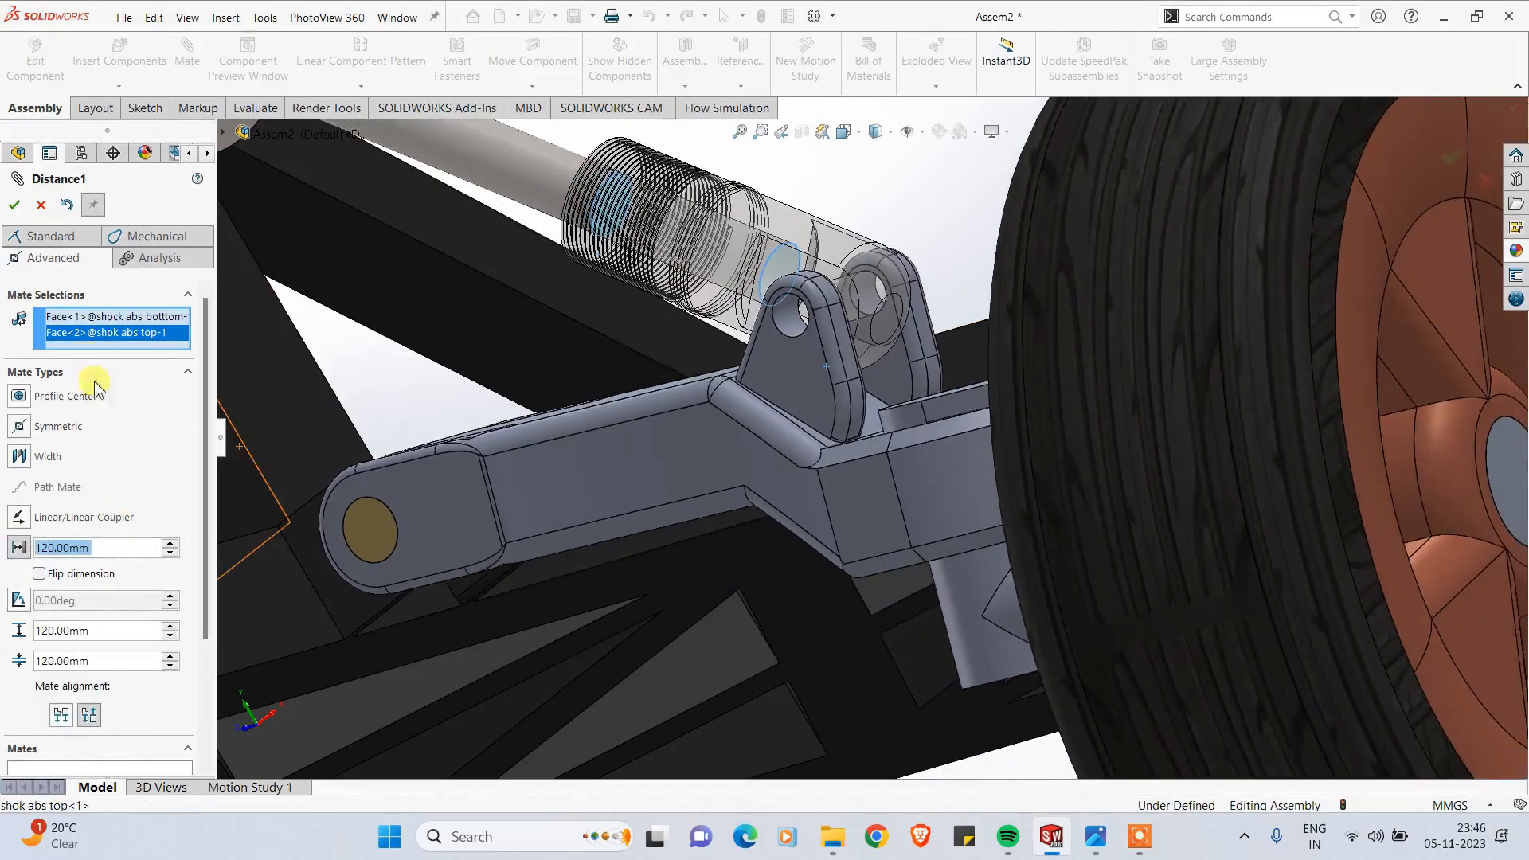
Step: Set the minimum value of the shock absorber distance mate to 7 mm
scroll(457, 507, "up", 5)
middle_click_drag(638, 512, 750, 444)
scroll(996, 389, "down", 9)
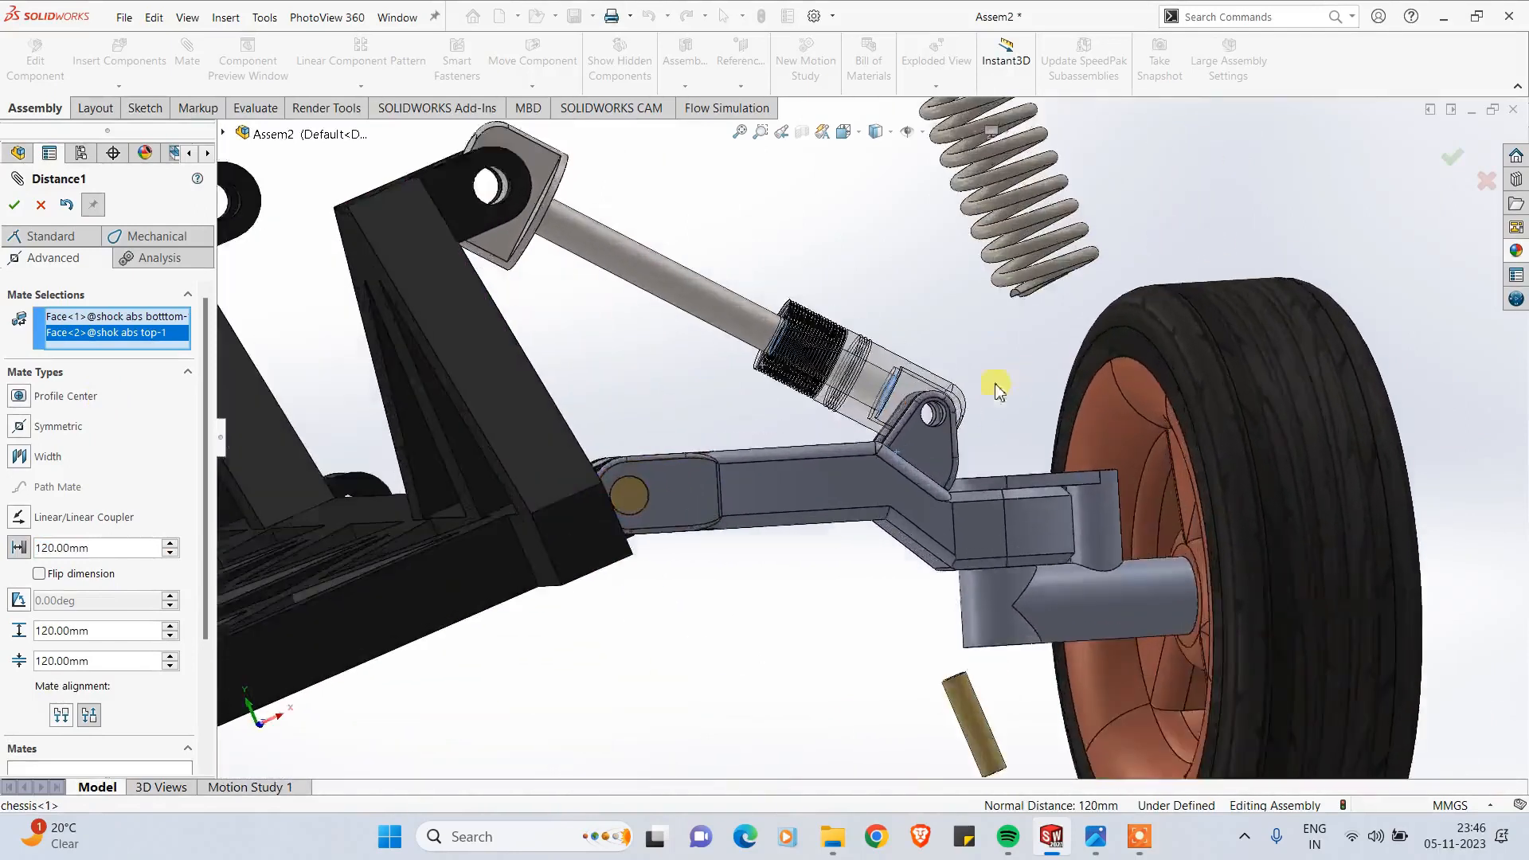
scroll(840, 432, "up", 5)
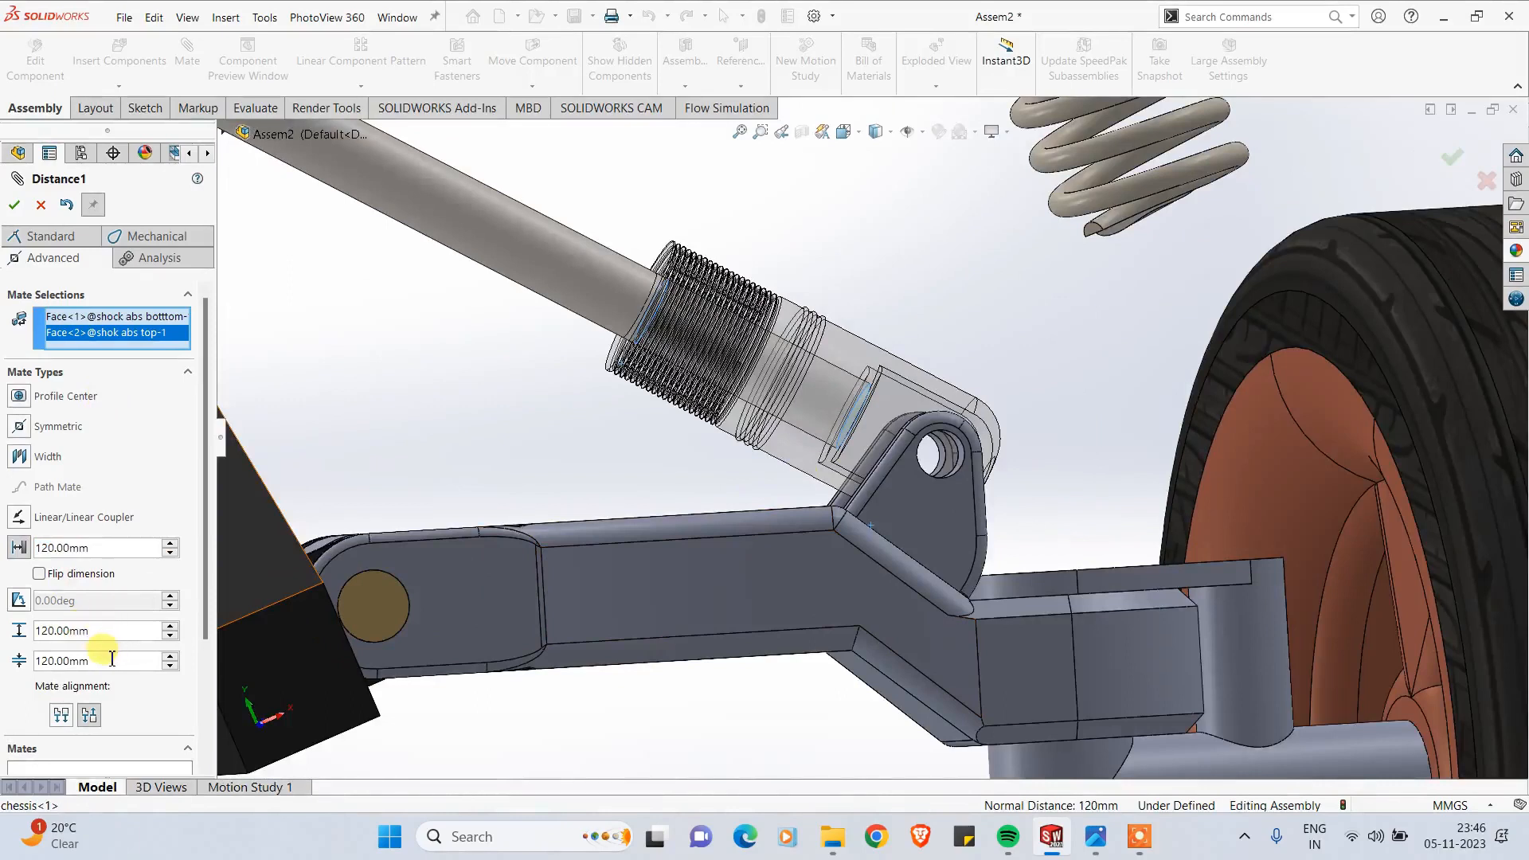
type("7")
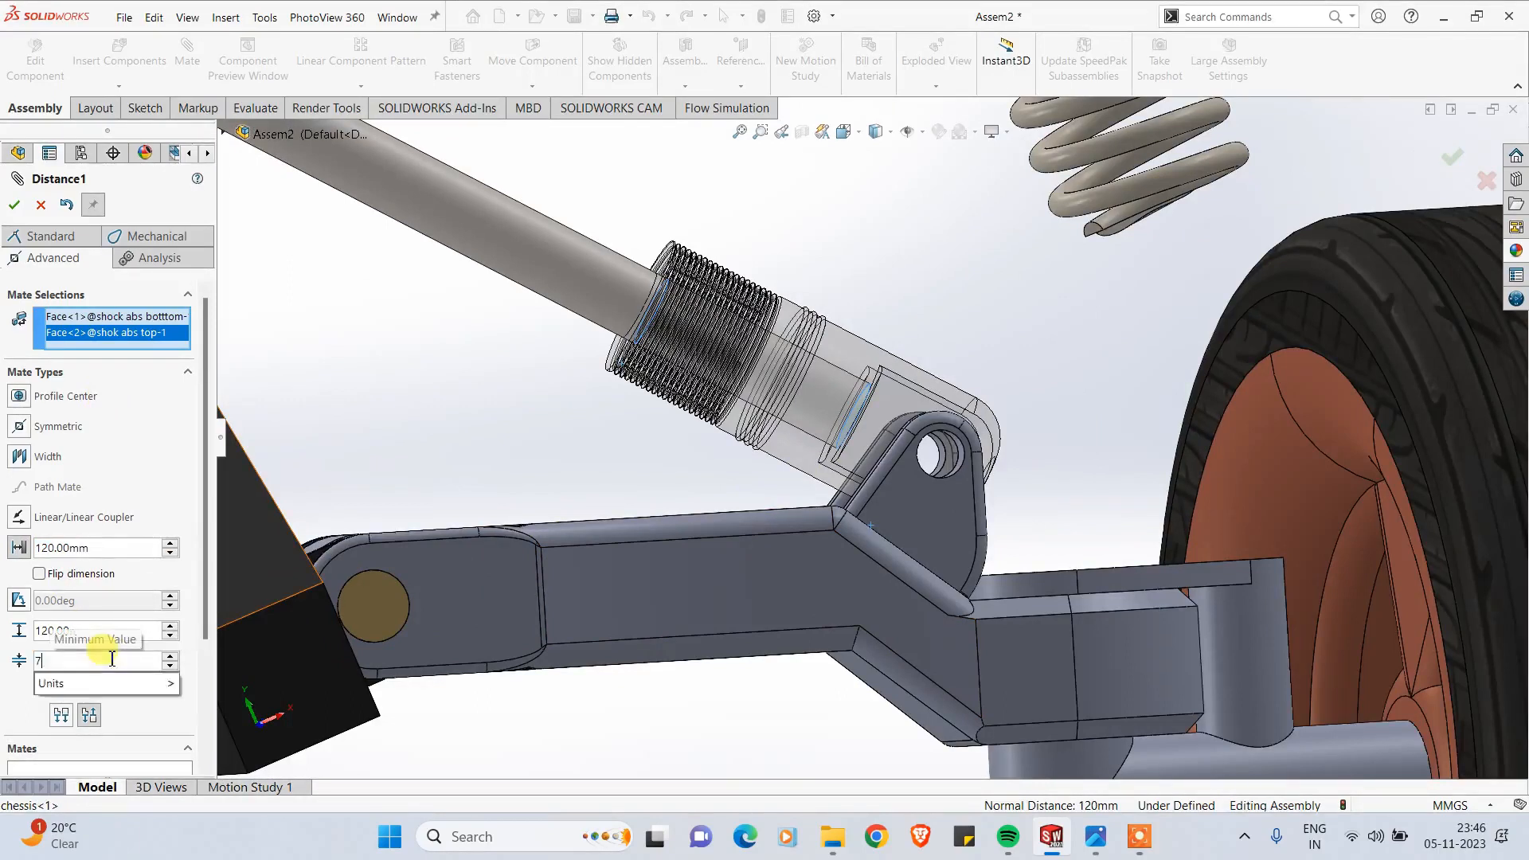
key("Return")
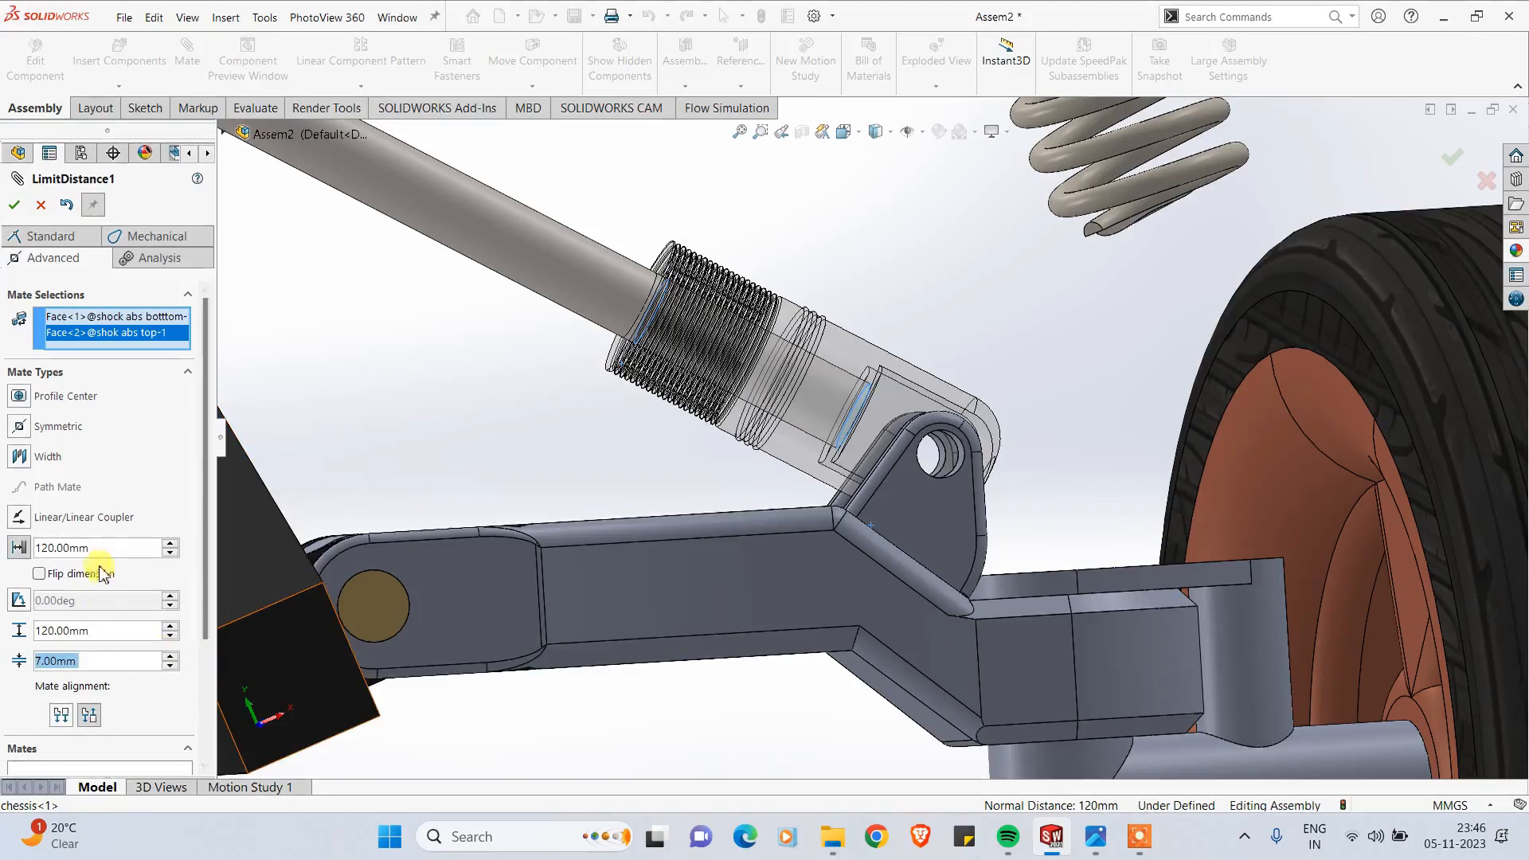
Step: Try the mate distance at 7 mm, restore it to 120 mm and accept the limit distance mate
type("7")
key("Return")
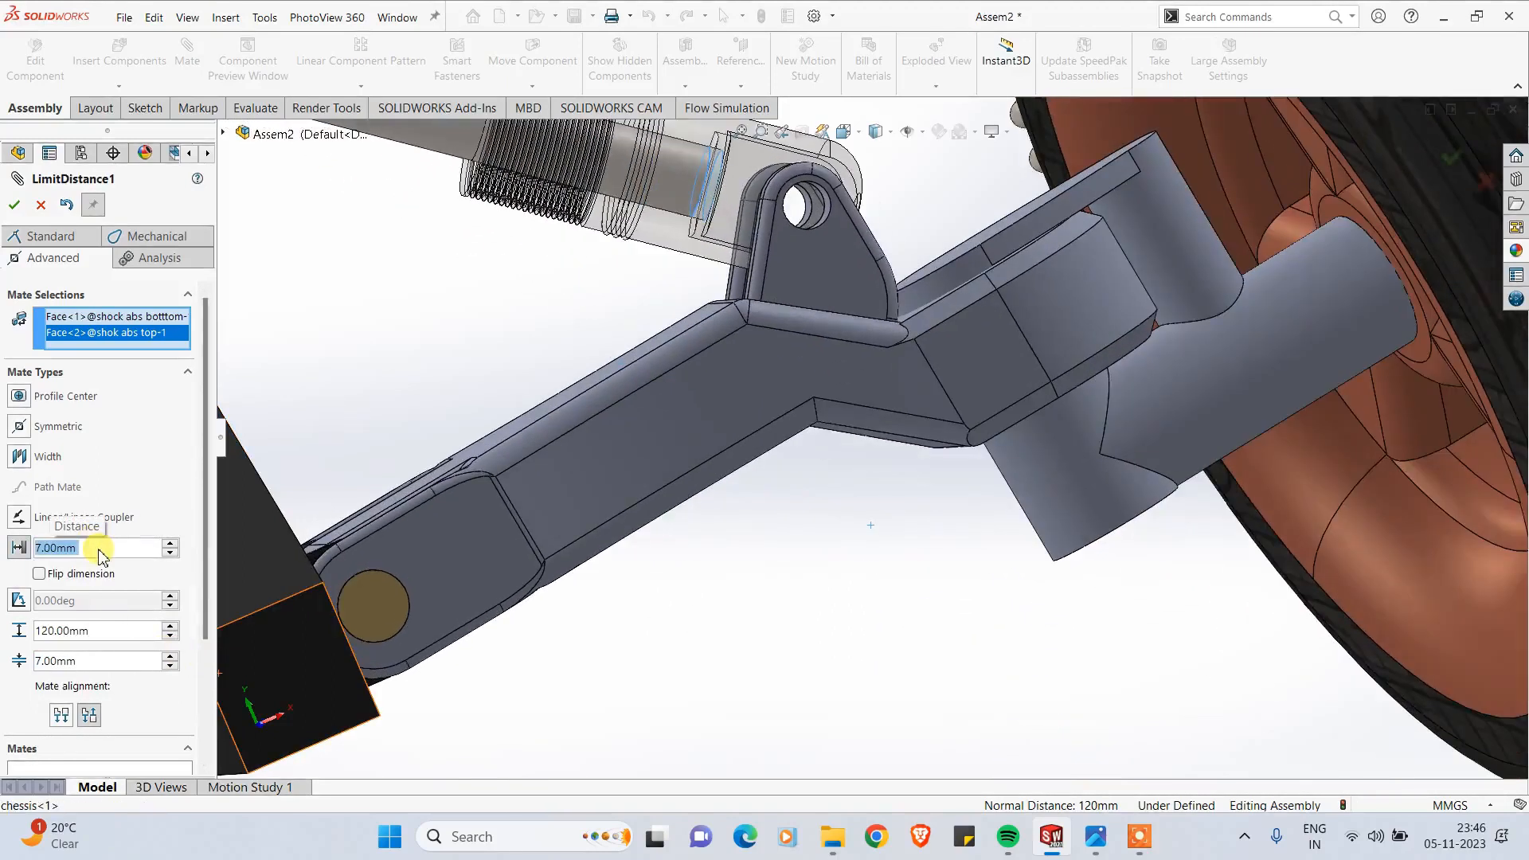
type("120")
key("Return")
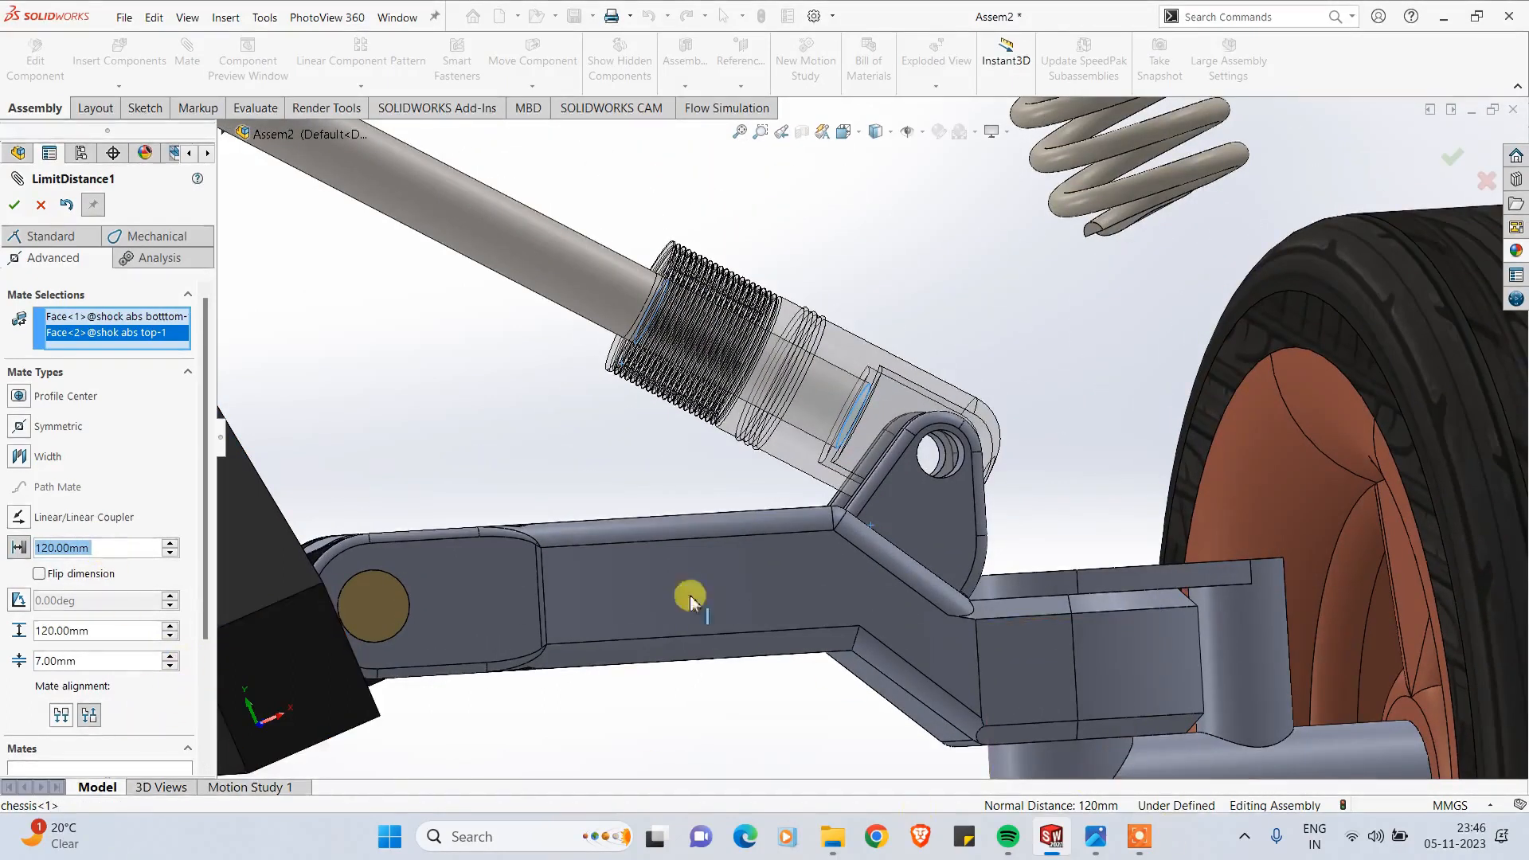
left_click(13, 206)
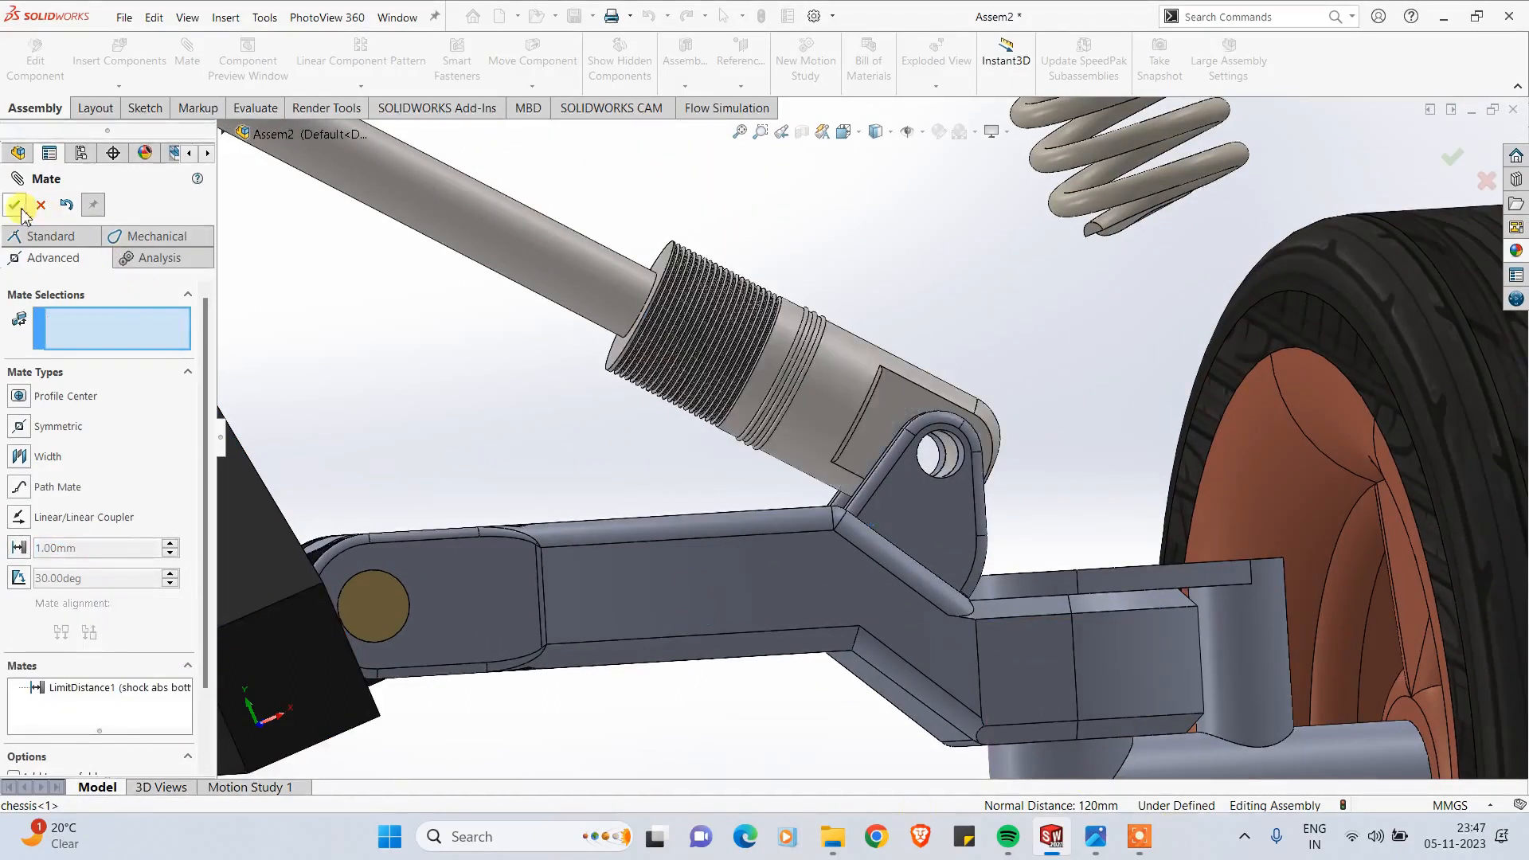
left_click(15, 205)
Step: Switch to the front view and swing the wheel upward to test the suspension travel
scroll(635, 467, "up", 8)
middle_click_drag(692, 600, 696, 666)
key("space")
left_click(675, 630)
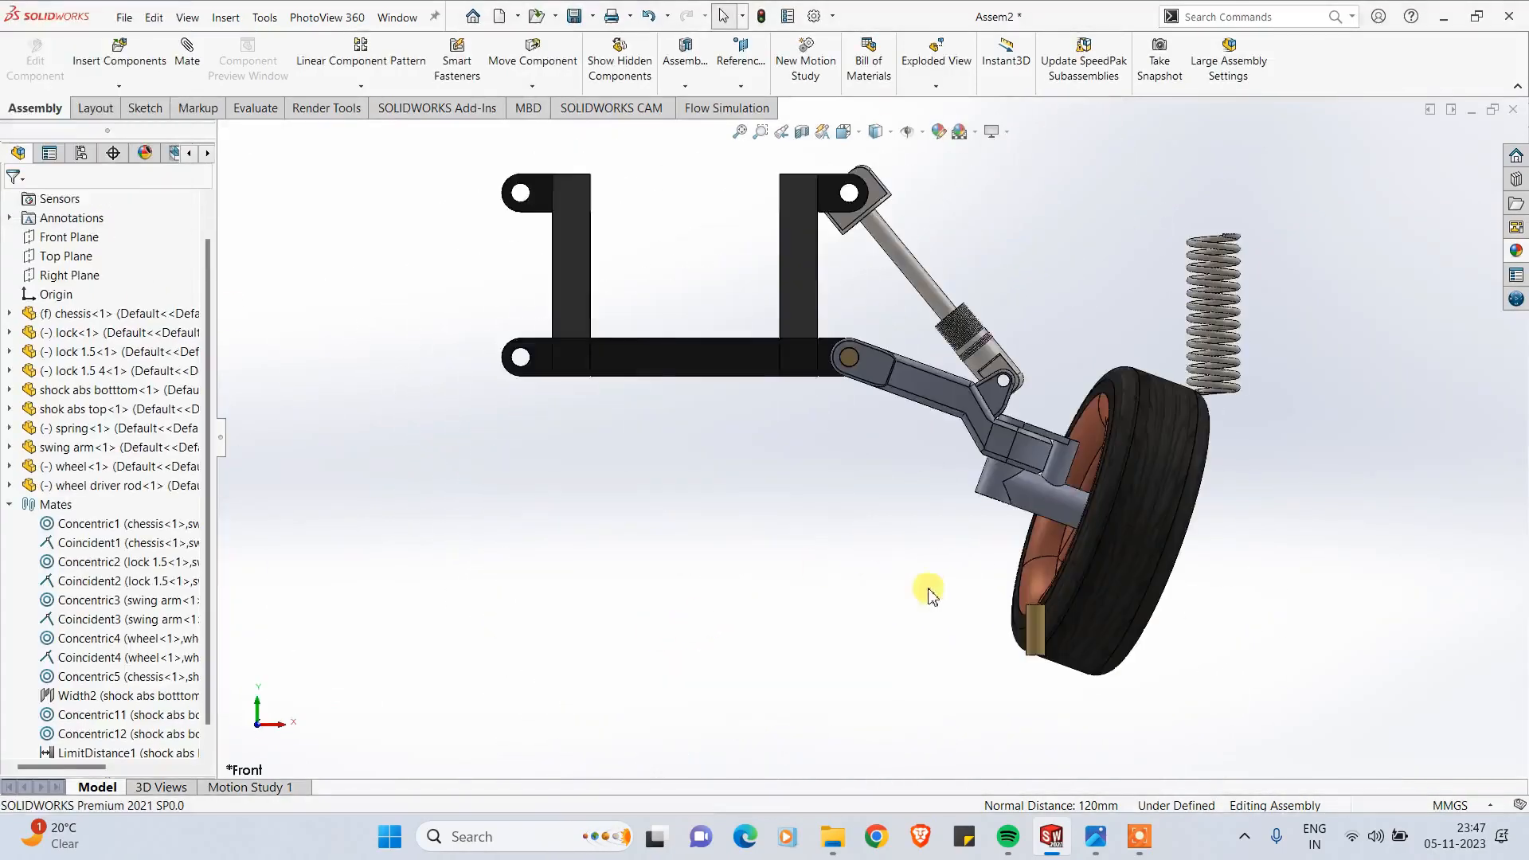
scroll(929, 588, "up", 3)
scroll(985, 453, "down", 2)
scroll(999, 508, "up", 2)
left_click(990, 463)
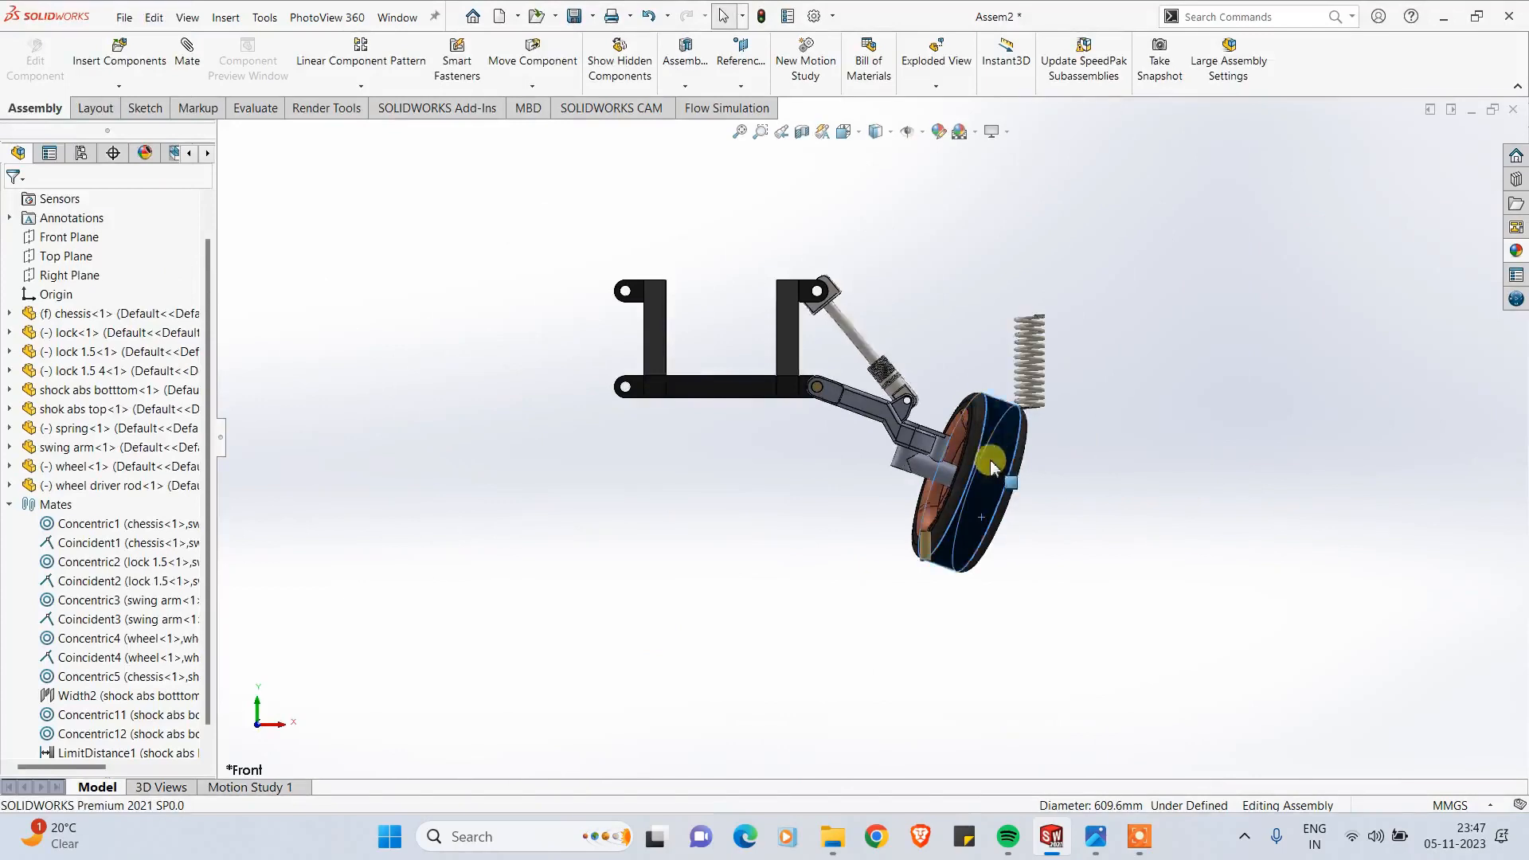
left_click_drag(990, 463, 977, 398)
middle_click_drag(979, 587, 800, 474)
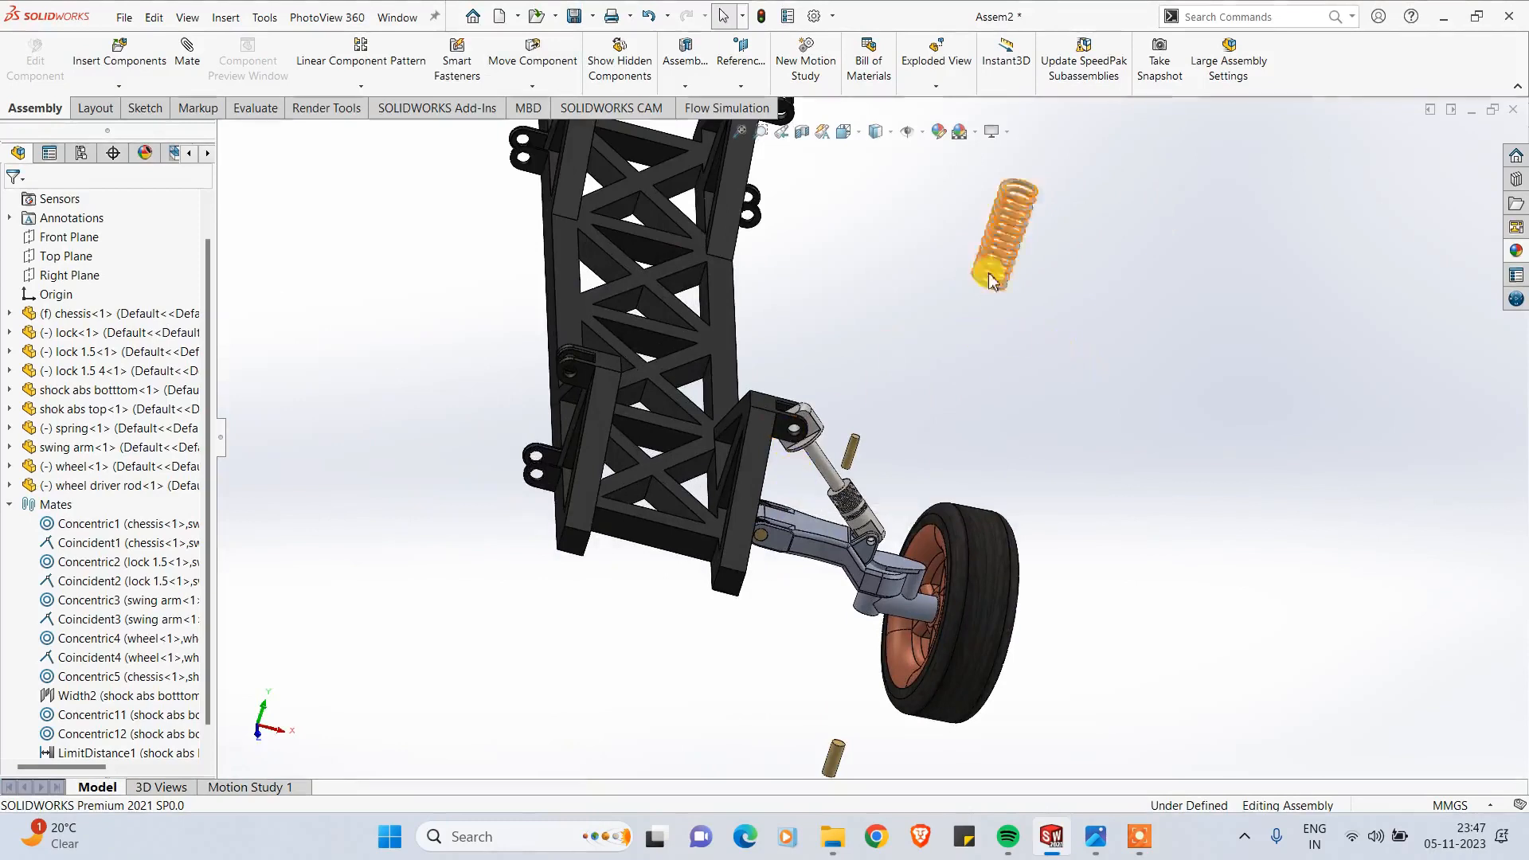
Step: Move the loose spring closer to the shock absorber
left_click_drag(1007, 239, 921, 390)
middle_click_drag(975, 479, 927, 435)
scroll(916, 422, "down", 4)
middle_click_drag(946, 495, 957, 528)
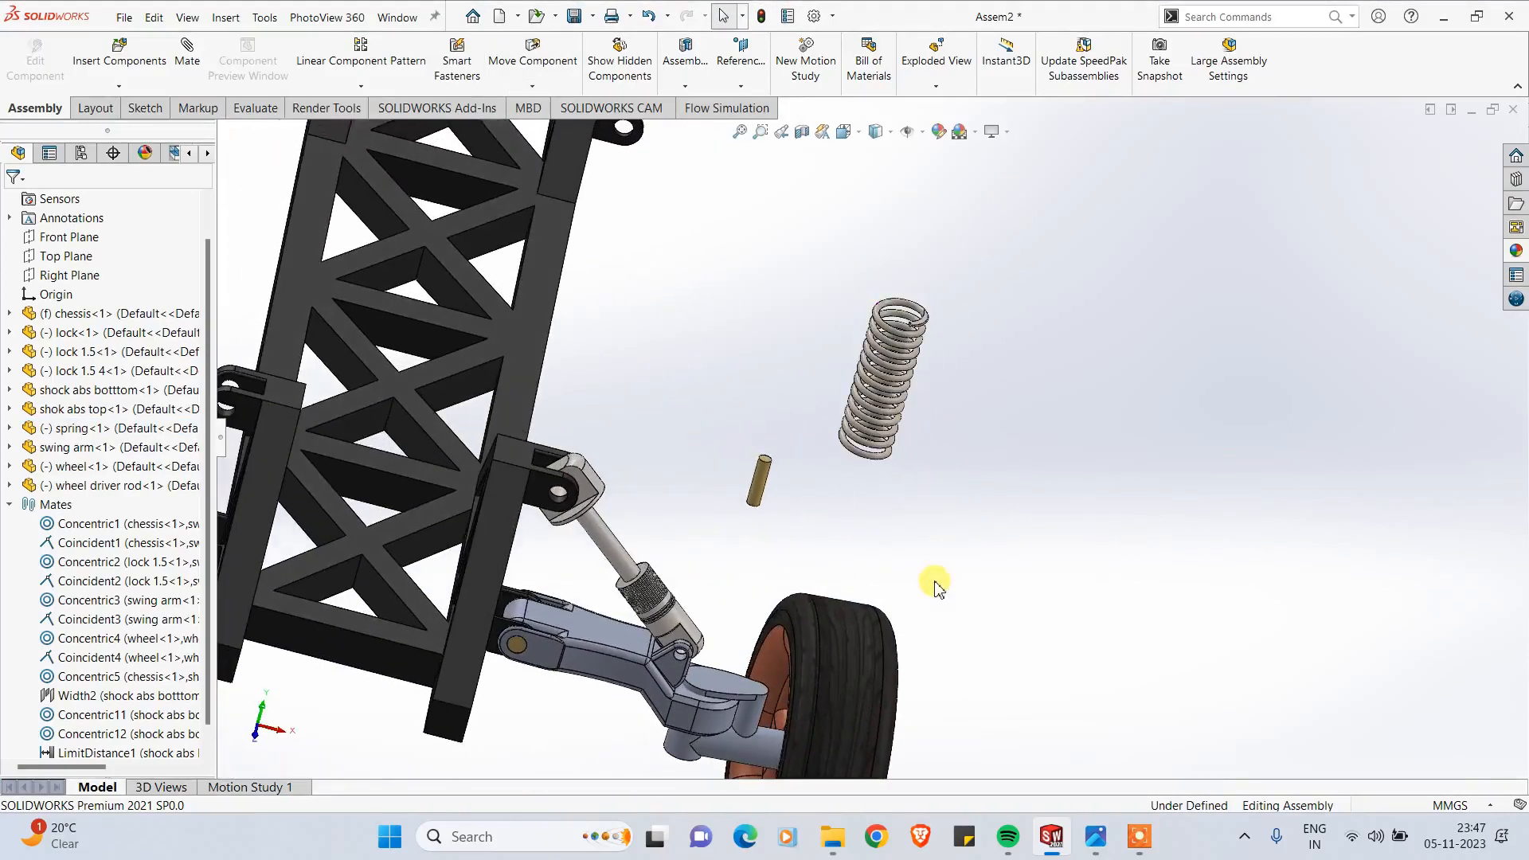
Step: Show Sketch2, the base circle of the spring's Helix/Spiral1 feature
left_click(864, 423)
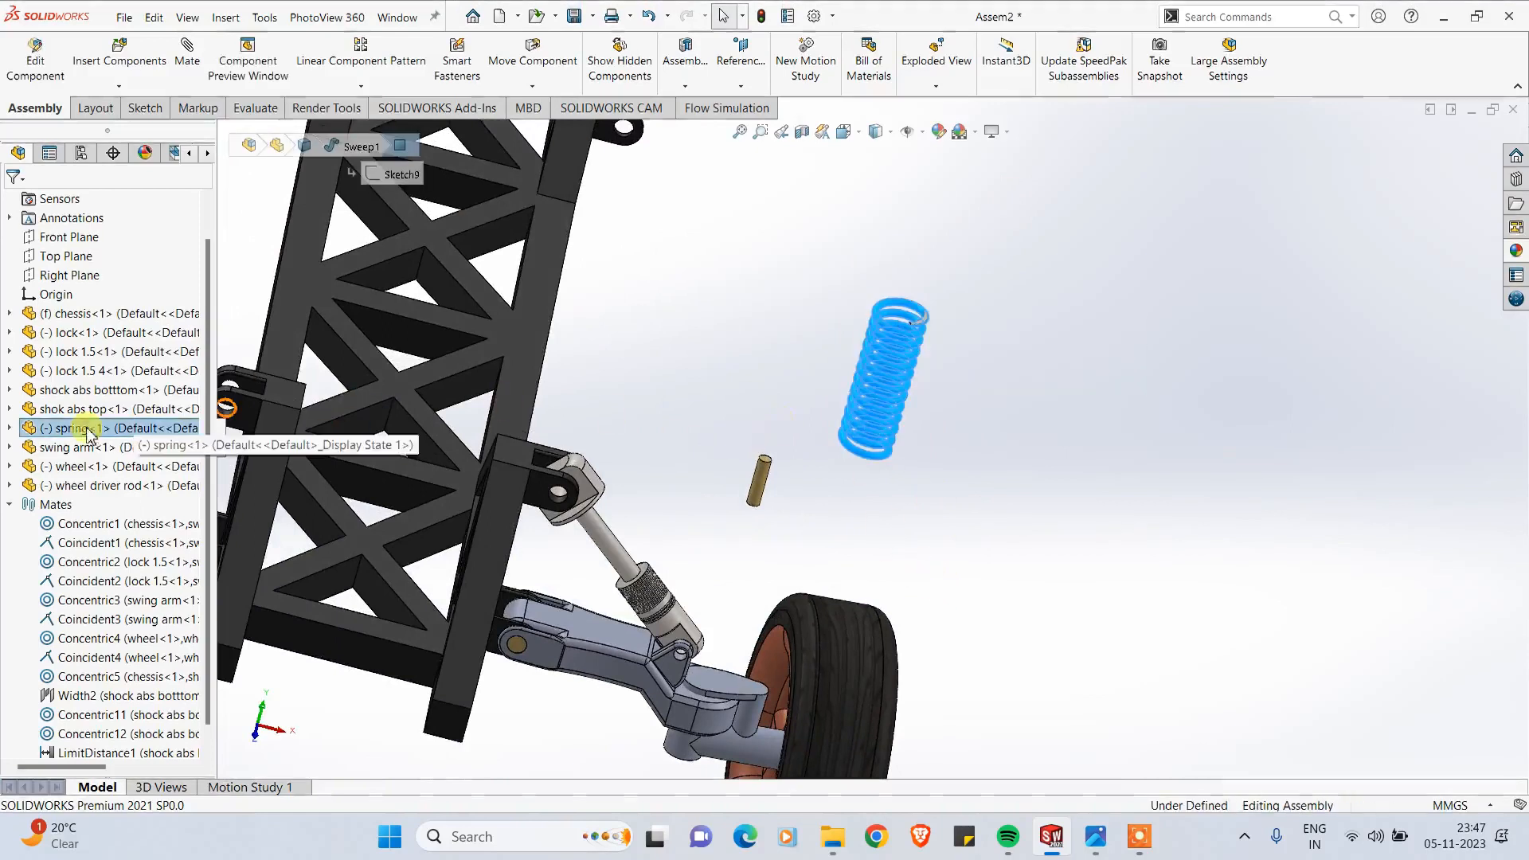
left_click(10, 428)
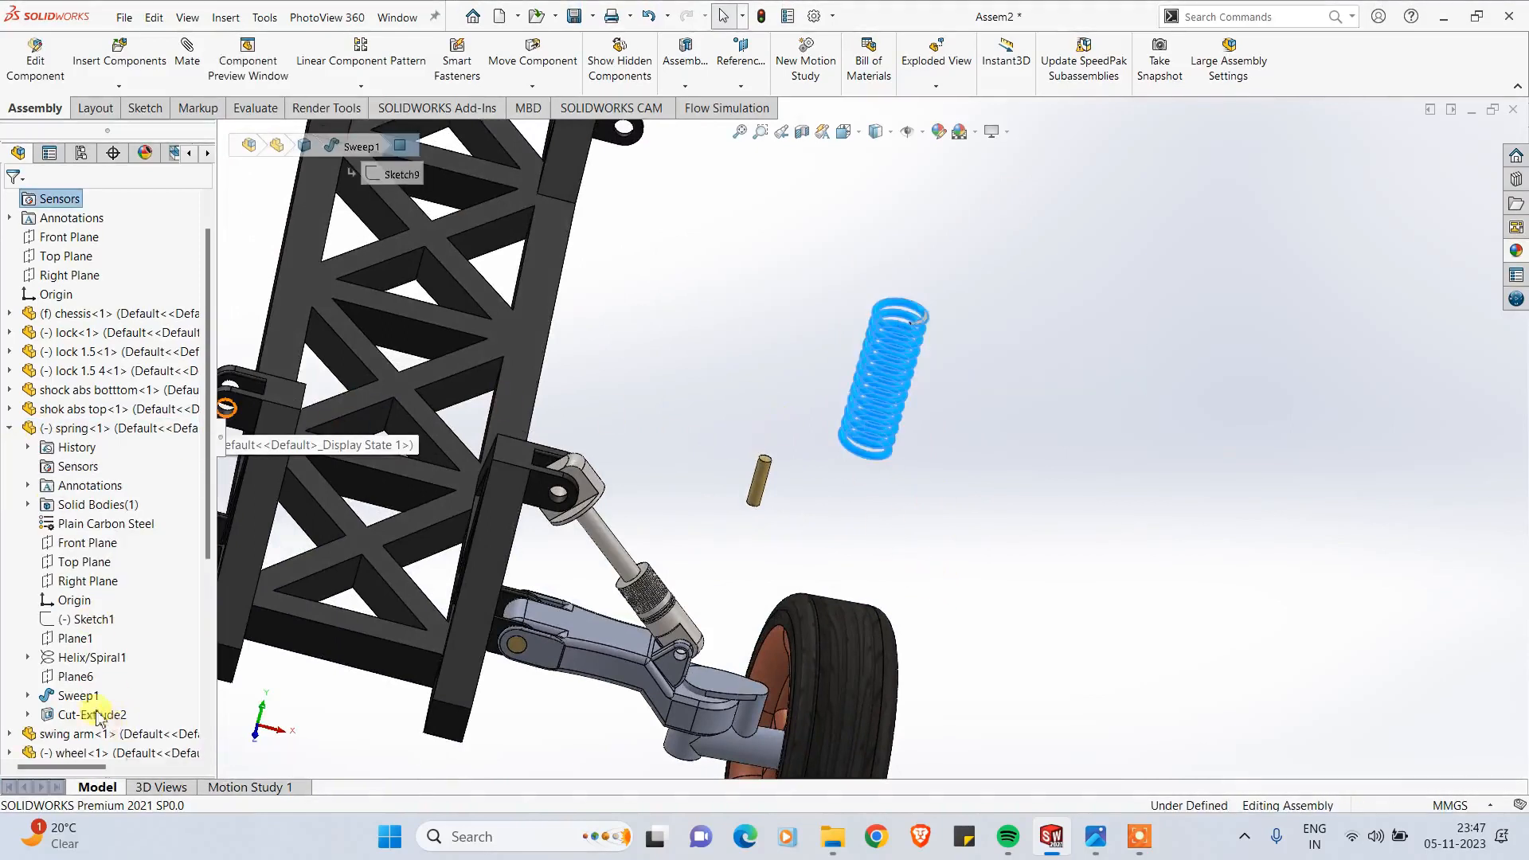
left_click(28, 657)
right_click(92, 676)
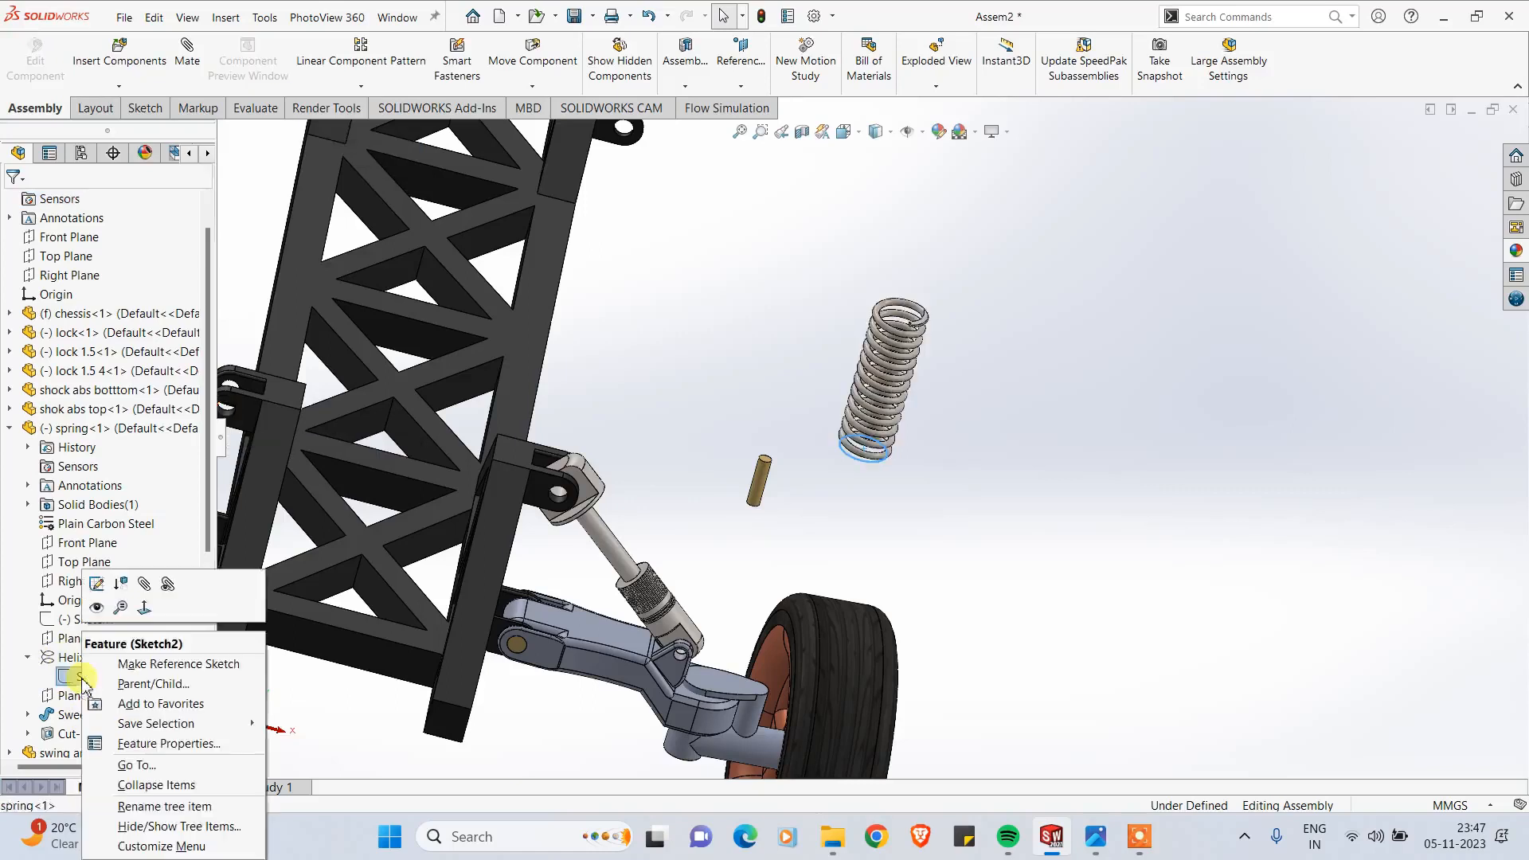
left_click(793, 649)
key("Escape")
Step: Add a concentric mate between the spring's Sketch2 circle and the round flange edge of the shock absorber top
scroll(983, 599, "down", 3)
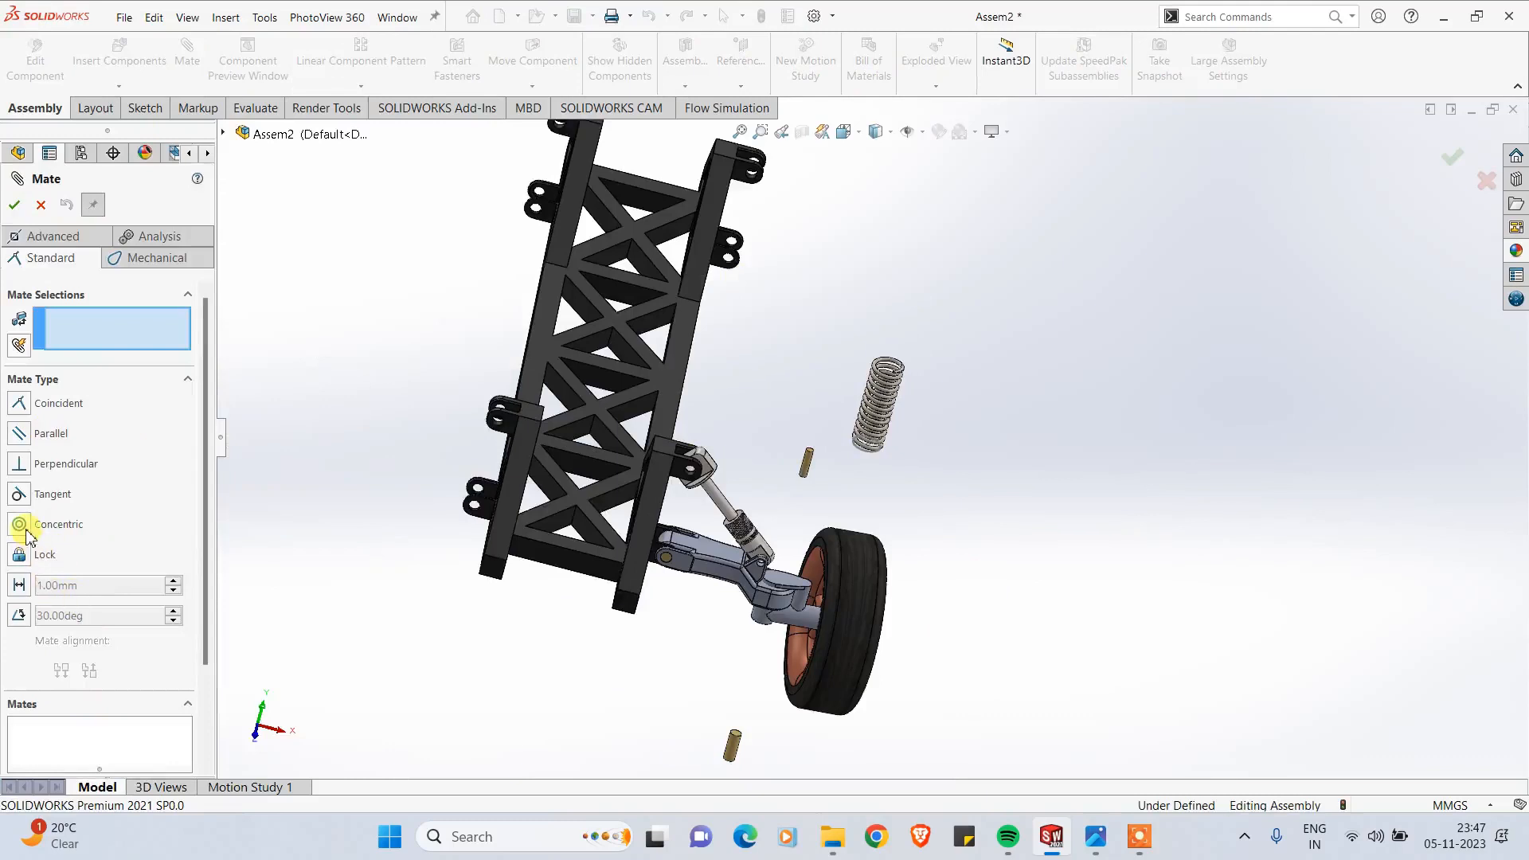
scroll(873, 444, "up", 3)
left_click(824, 461)
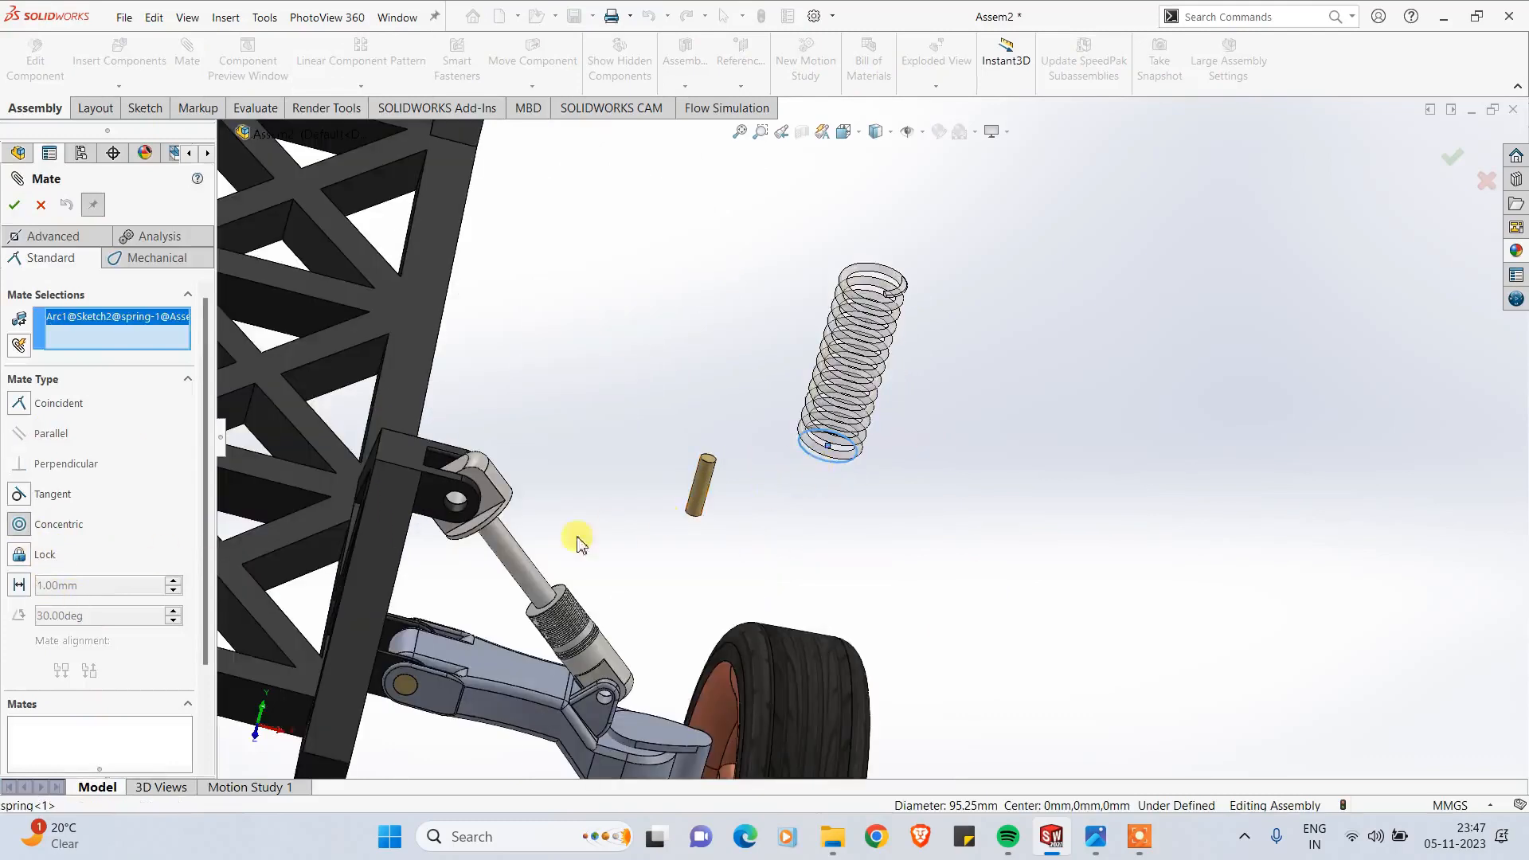
scroll(482, 567, "down", 3)
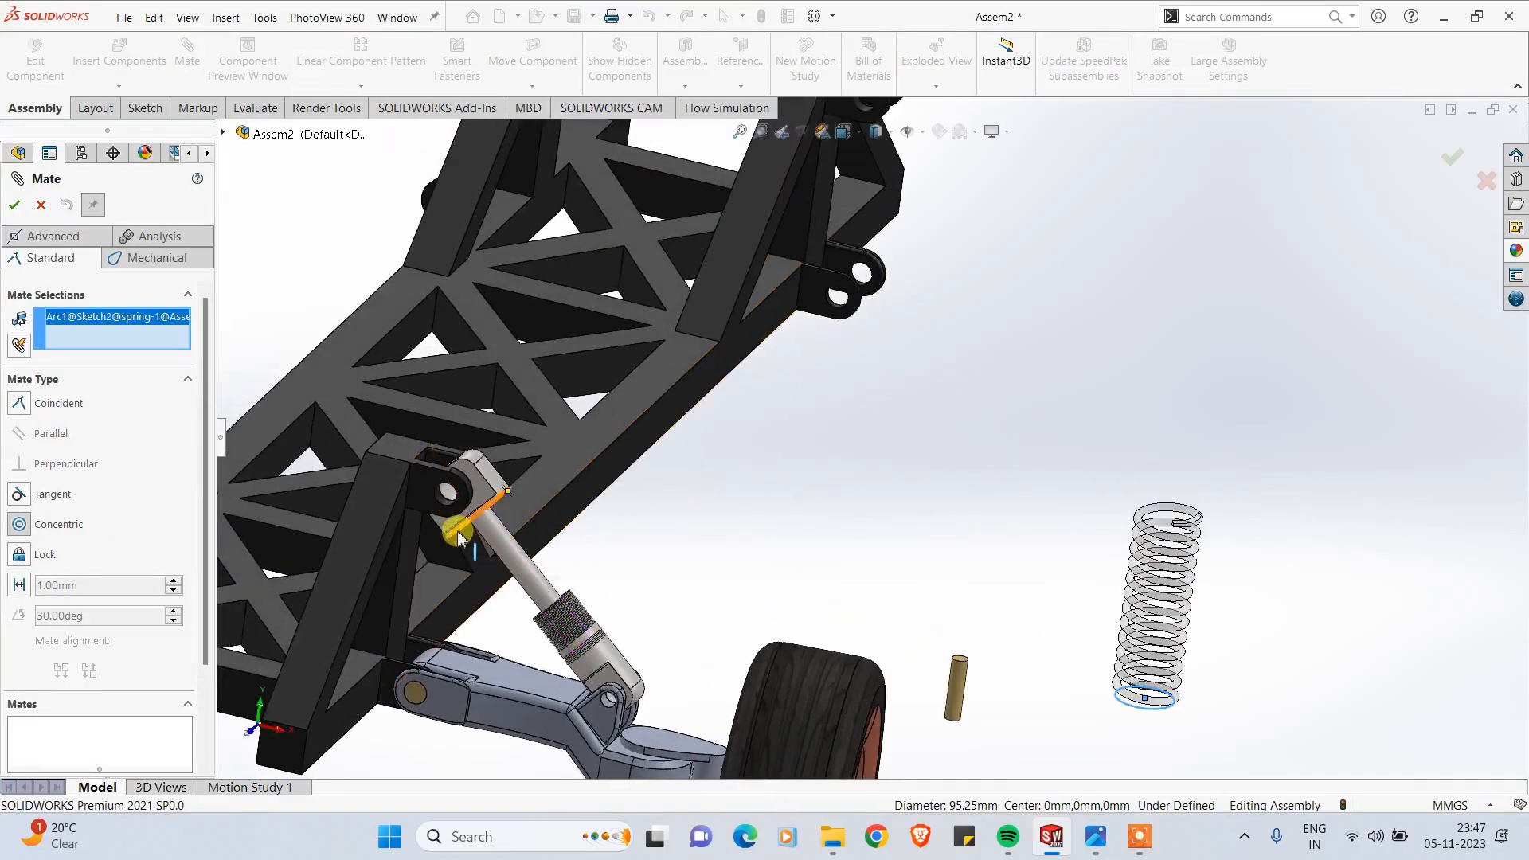
left_click(488, 555)
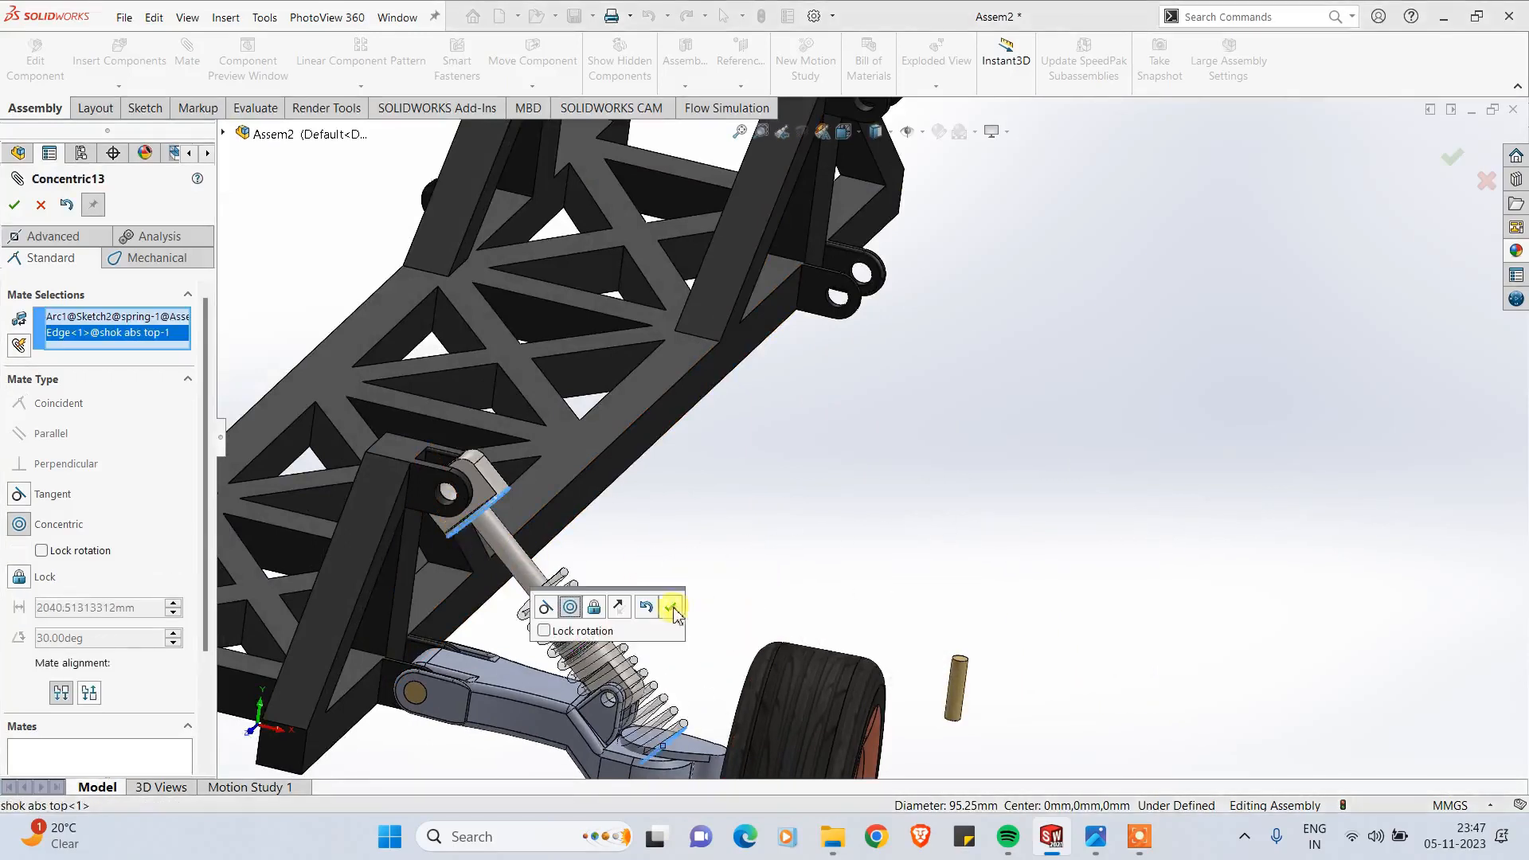
left_click(673, 610)
Step: Add a coincident mate between the spring's flat upper end face and the flange underside of the shock absorber top, and finish mating
scroll(673, 610, "down", 5)
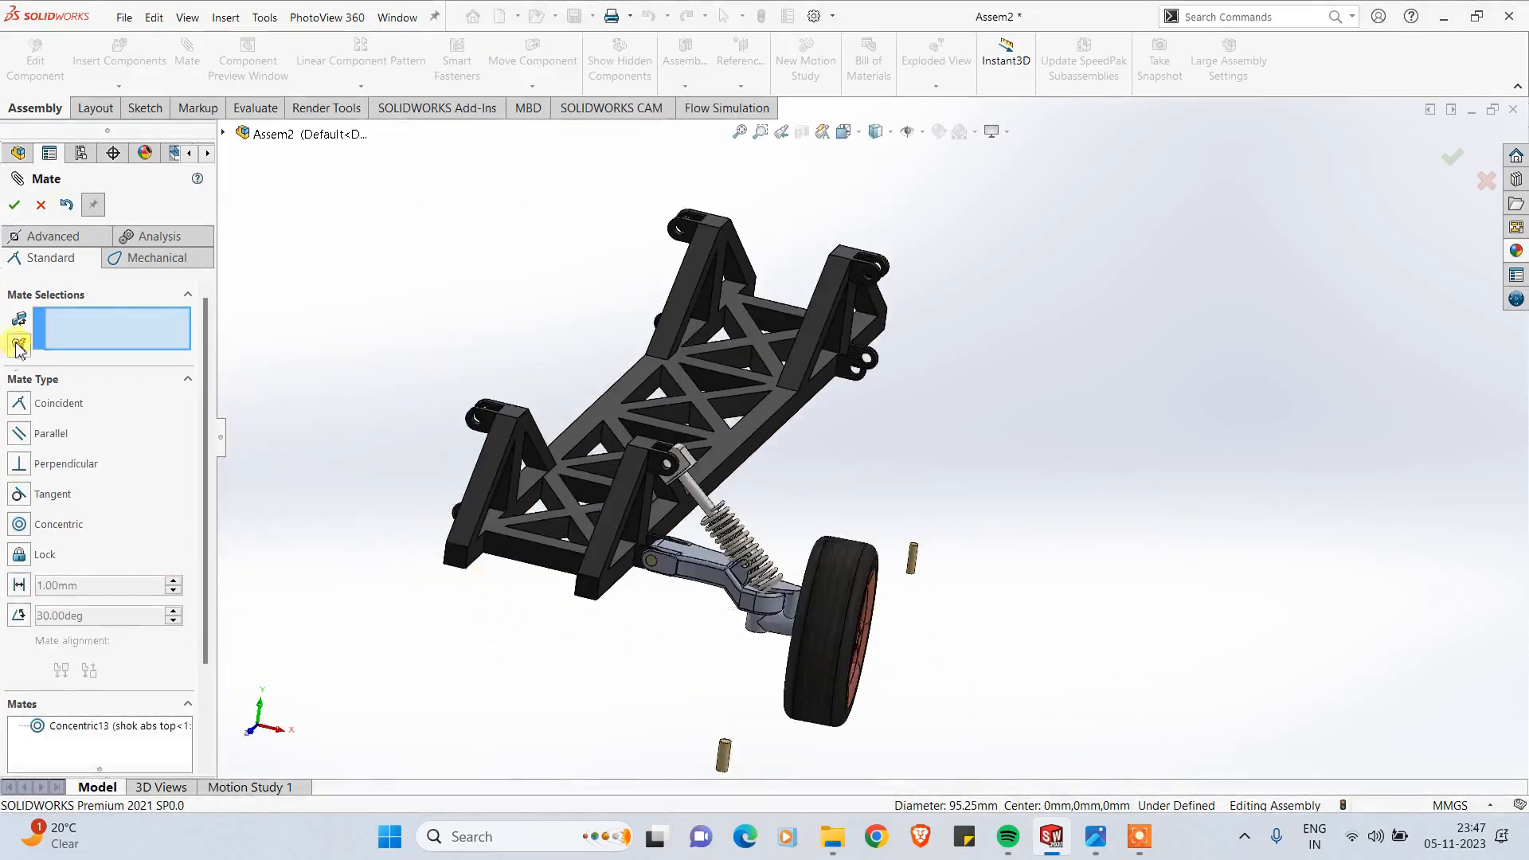
scroll(716, 502, "up", 10)
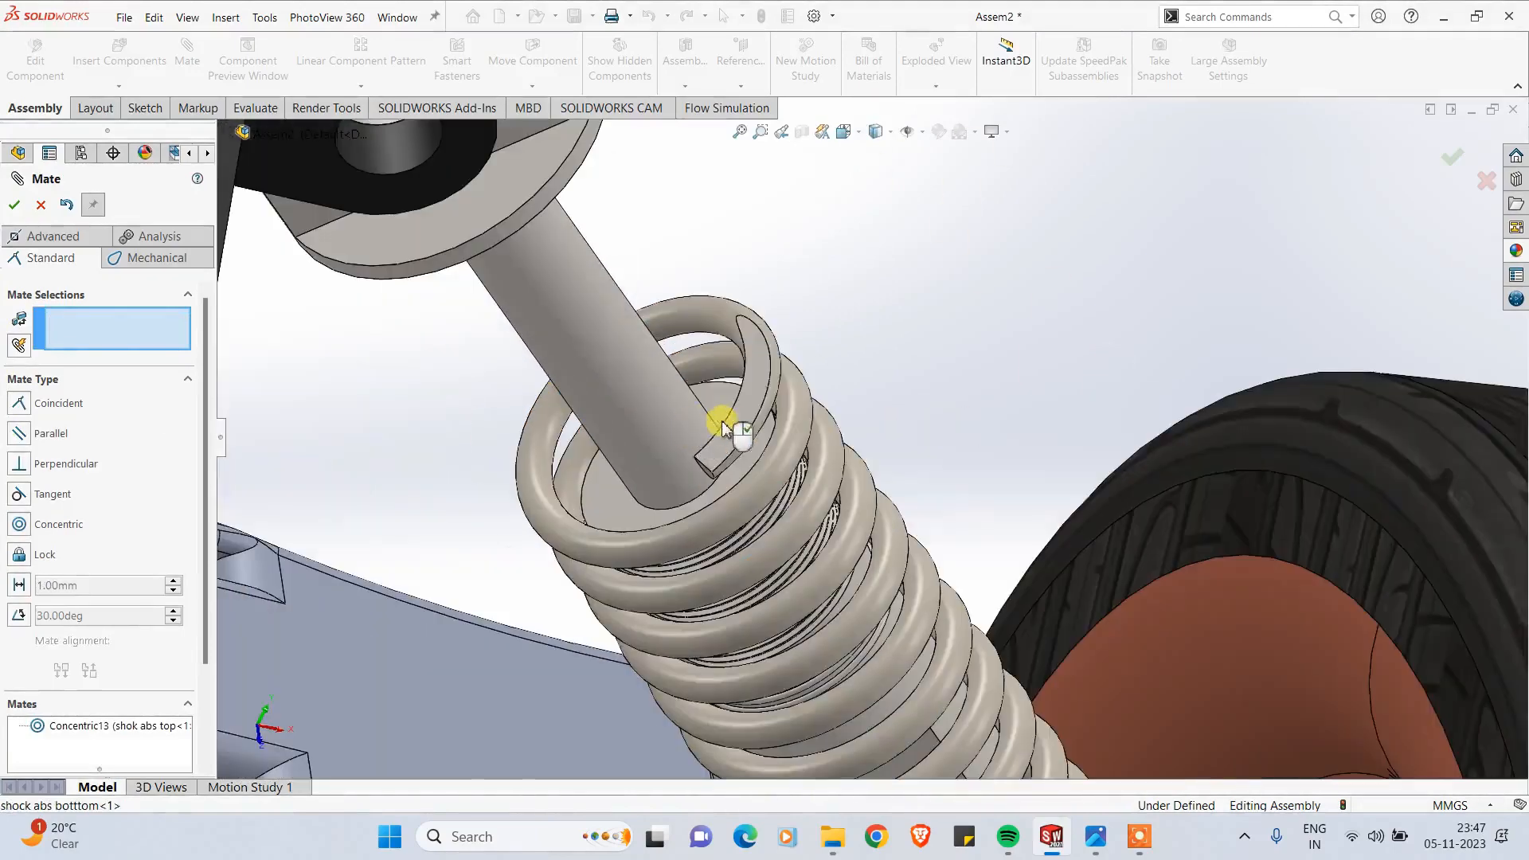
left_click(722, 427)
scroll(727, 499, "down", 5)
scroll(631, 338, "up", 5)
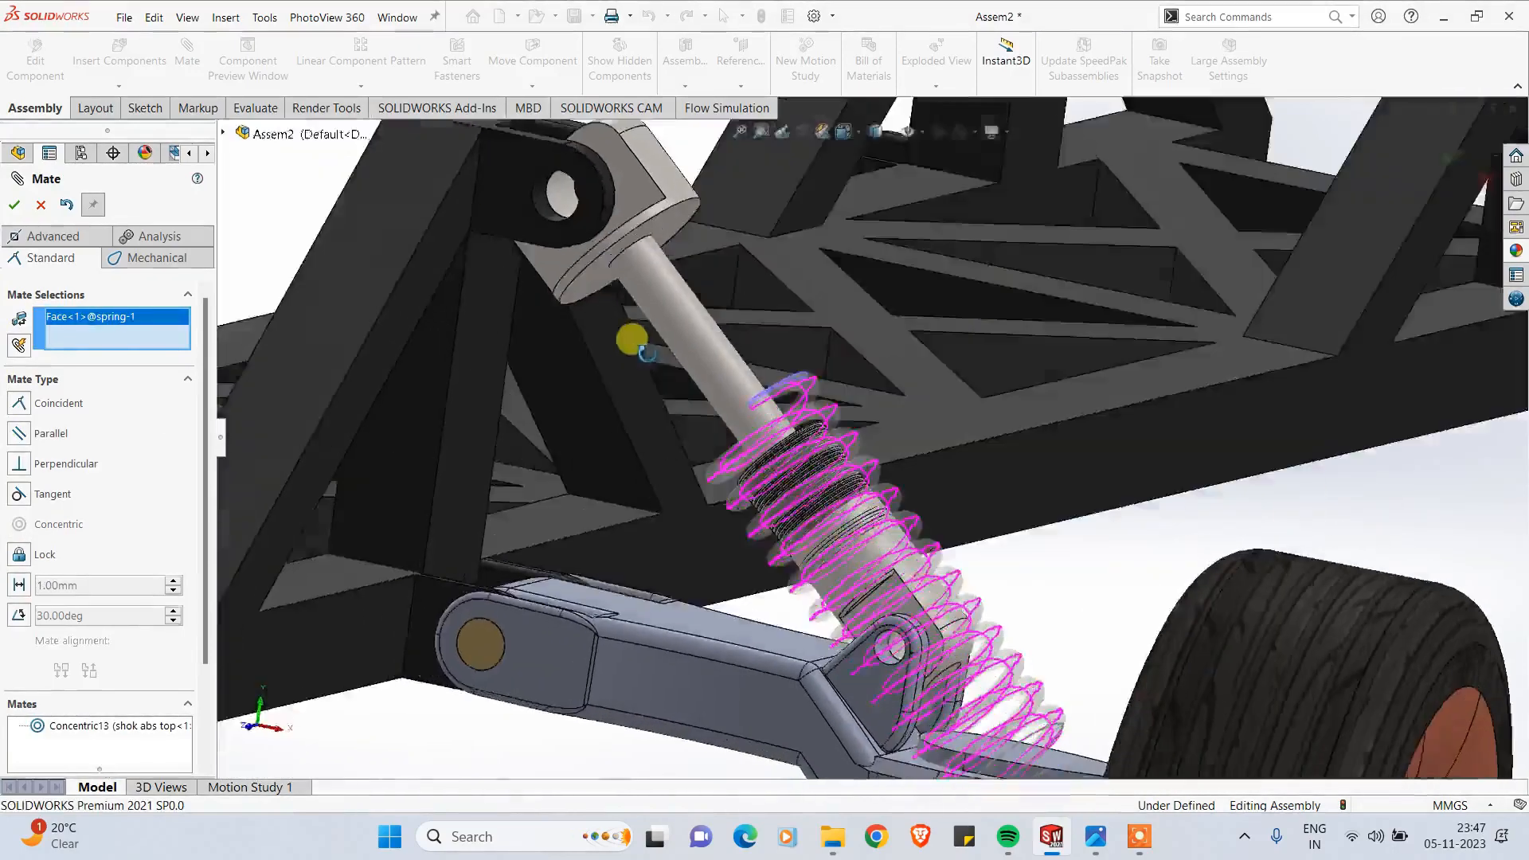
left_click(617, 310)
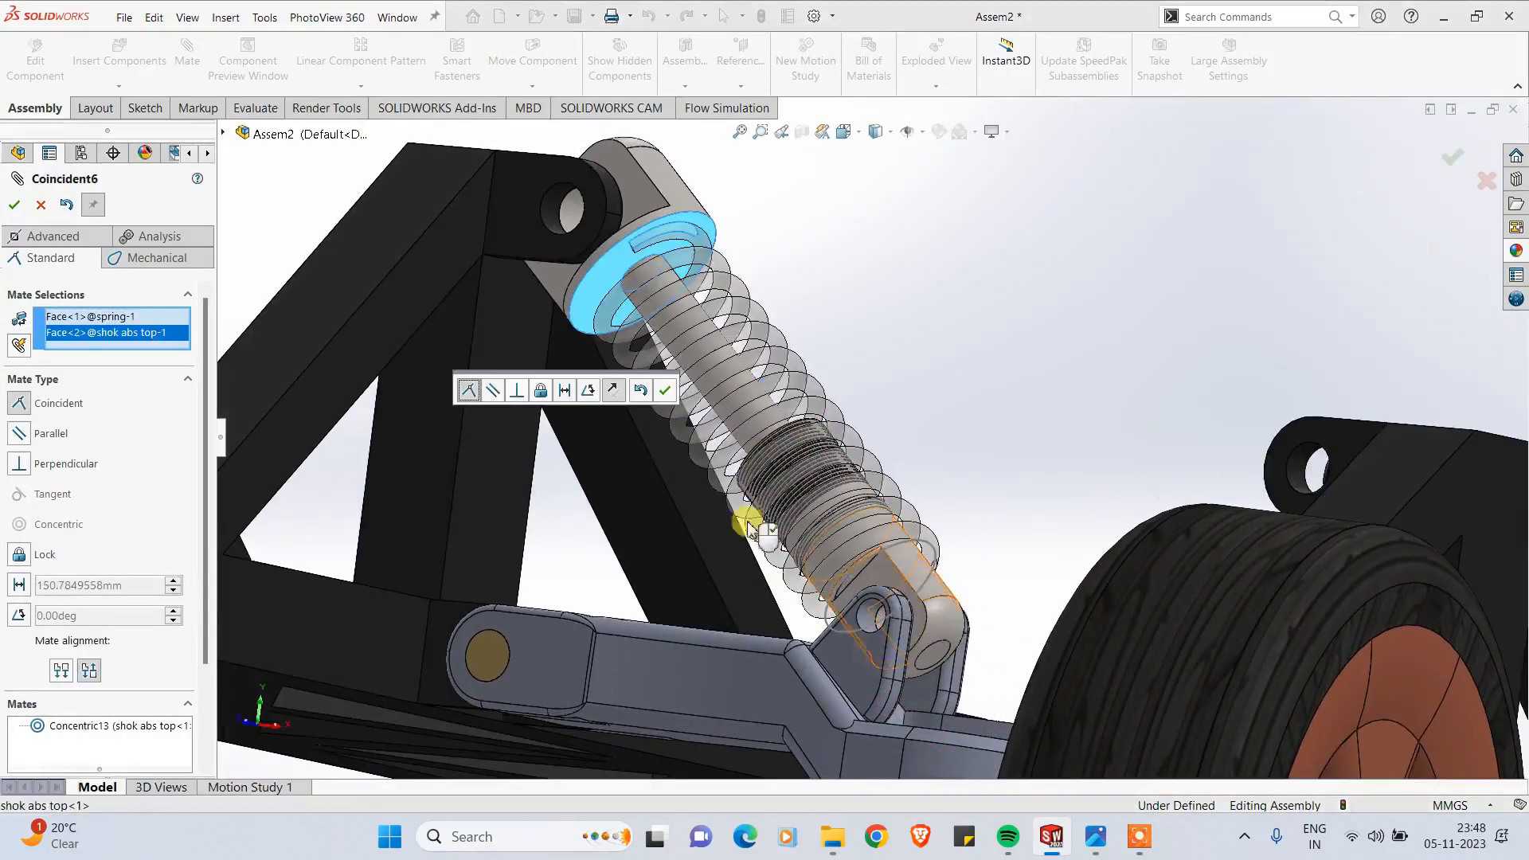
left_click(673, 390)
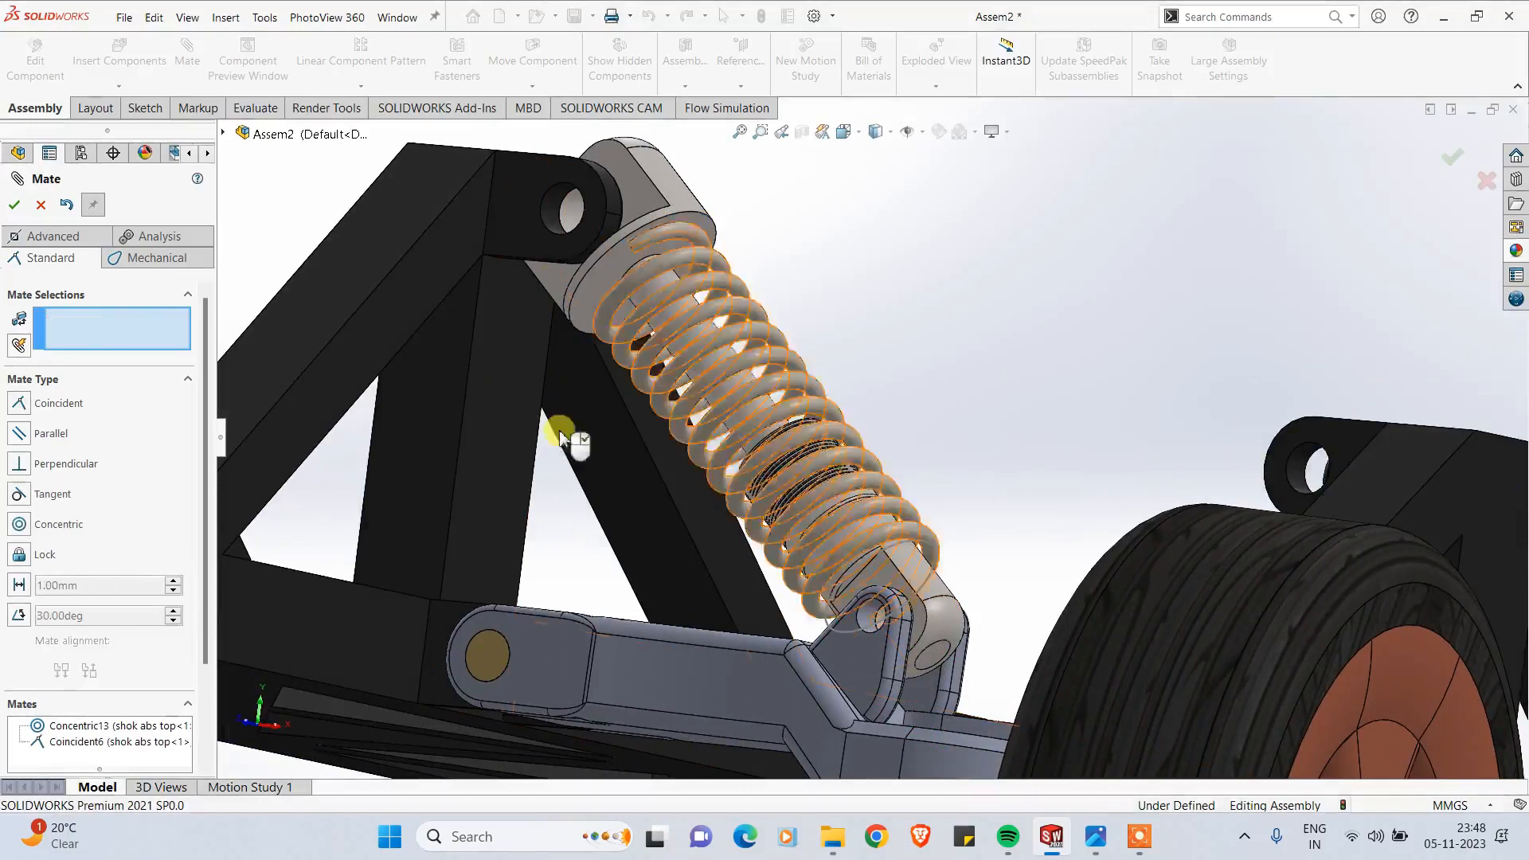
left_click(16, 206)
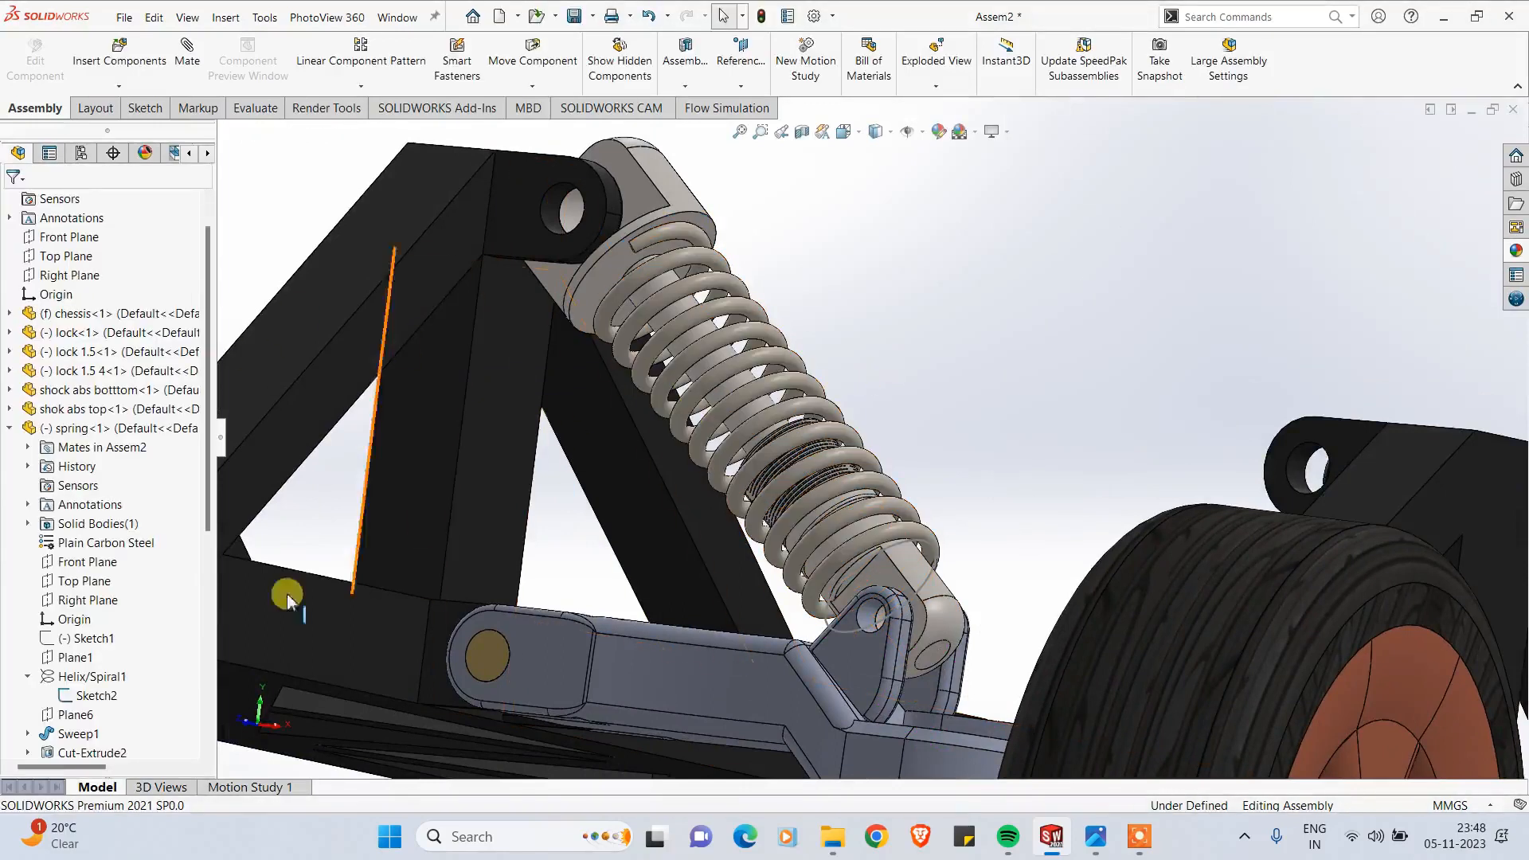
Step: Hide the Sketch2 circle of the spring's Helix/Spiral1 feature and collapse the spring's feature list
right_click(102, 695)
left_click(120, 607)
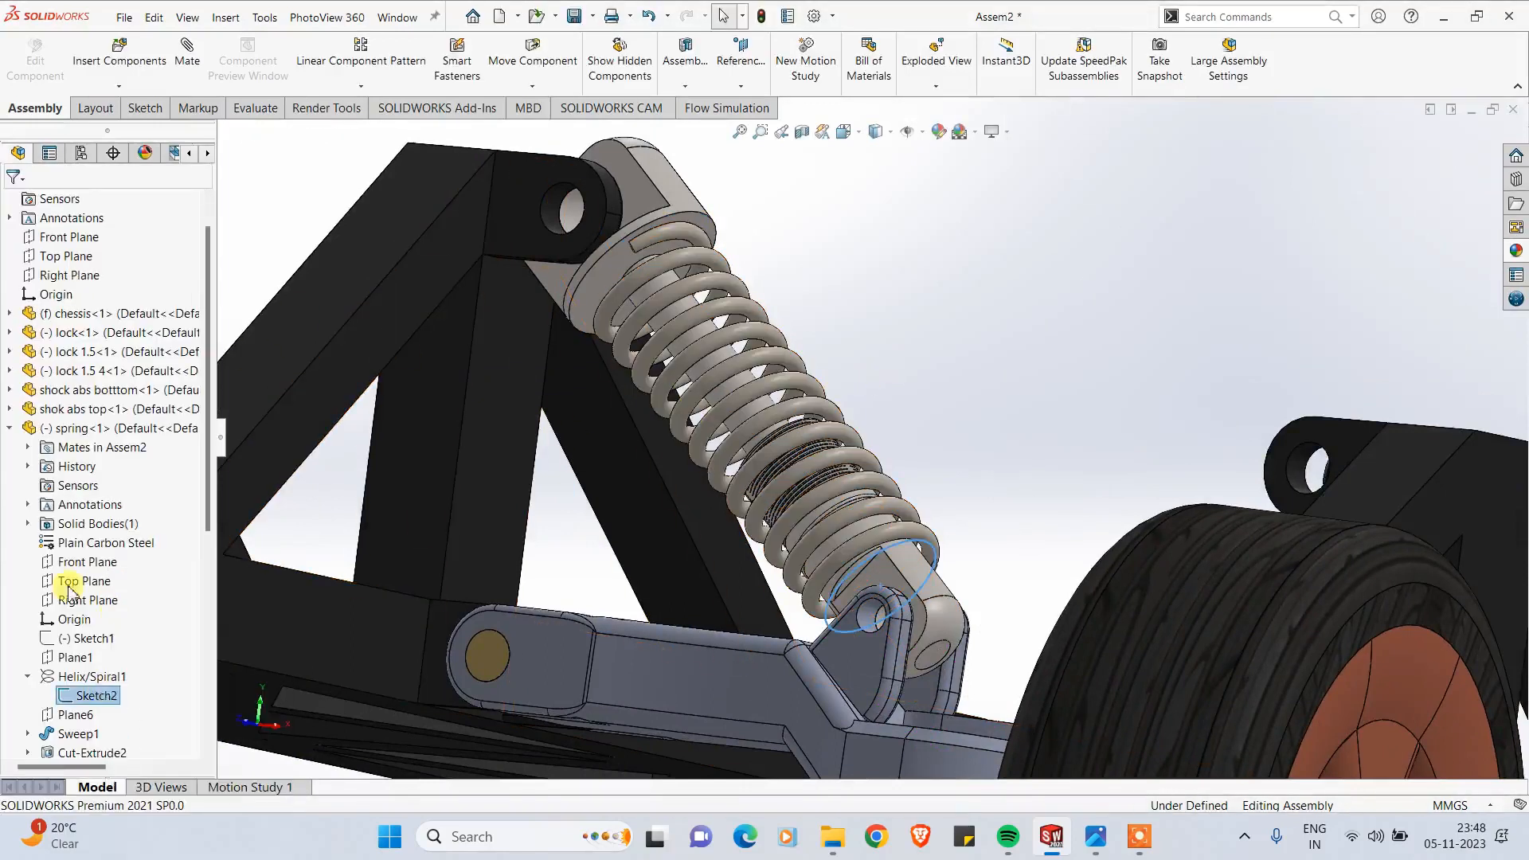
left_click(9, 428)
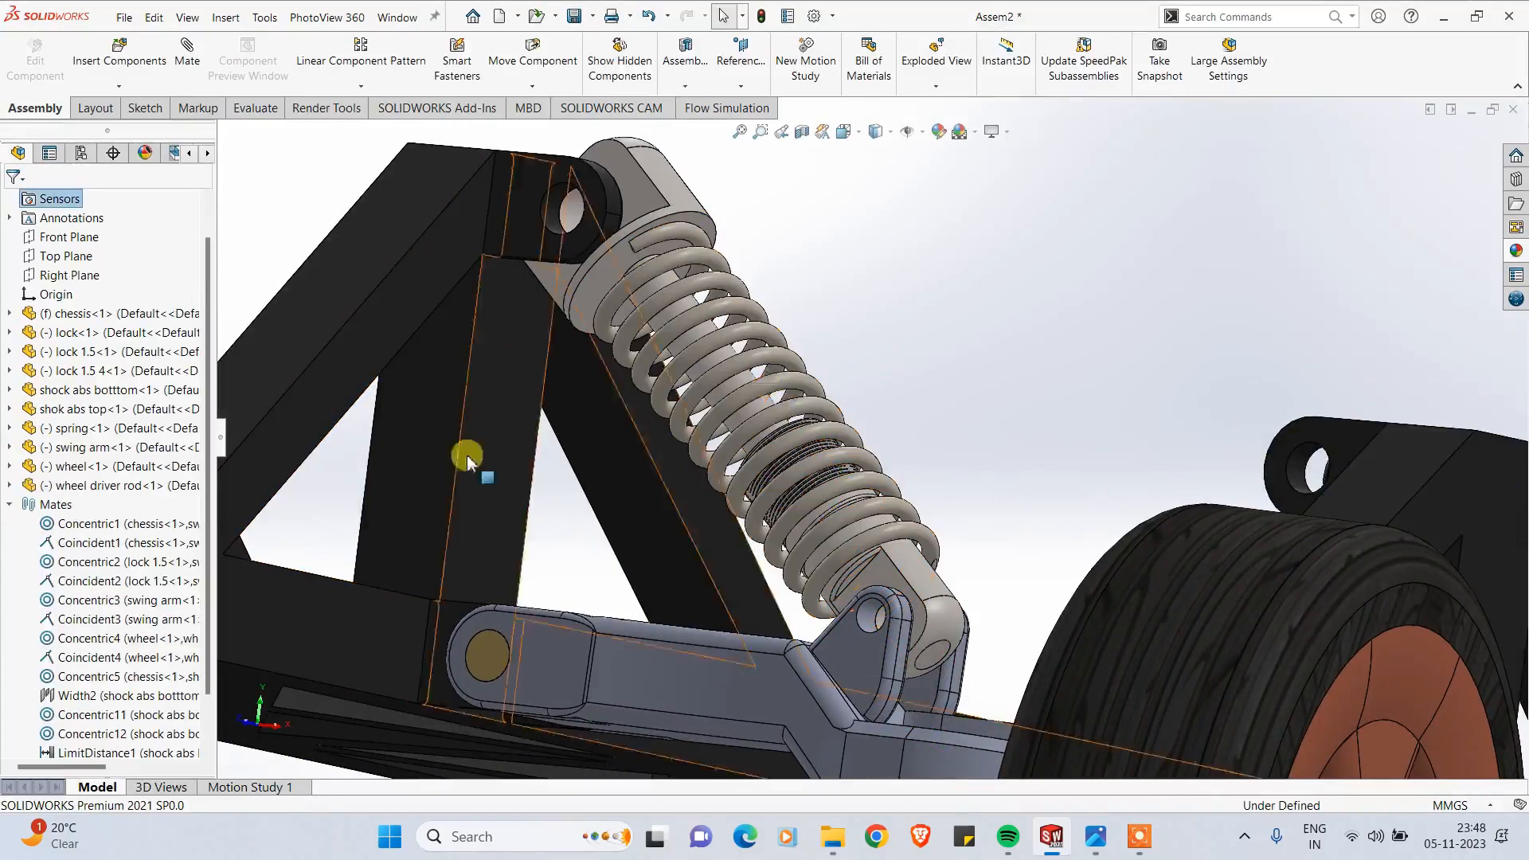
scroll(934, 391, "up", 6)
middle_click_drag(930, 392, 804, 575)
left_click_drag(878, 656, 937, 430)
left_click(828, 603)
scroll(940, 446, "down", 4)
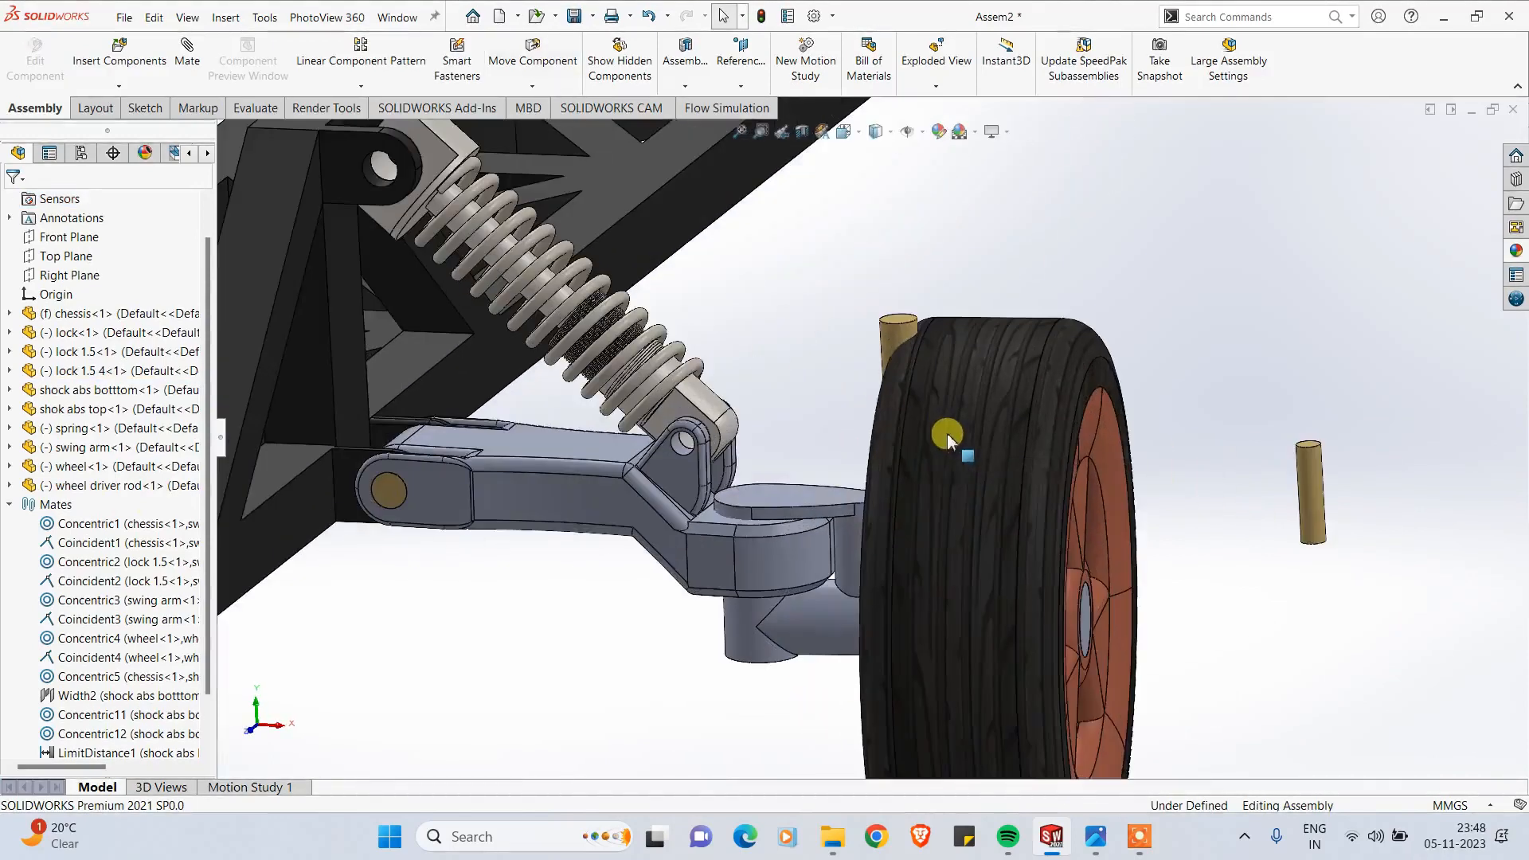
middle_click_drag(880, 414, 572, 286)
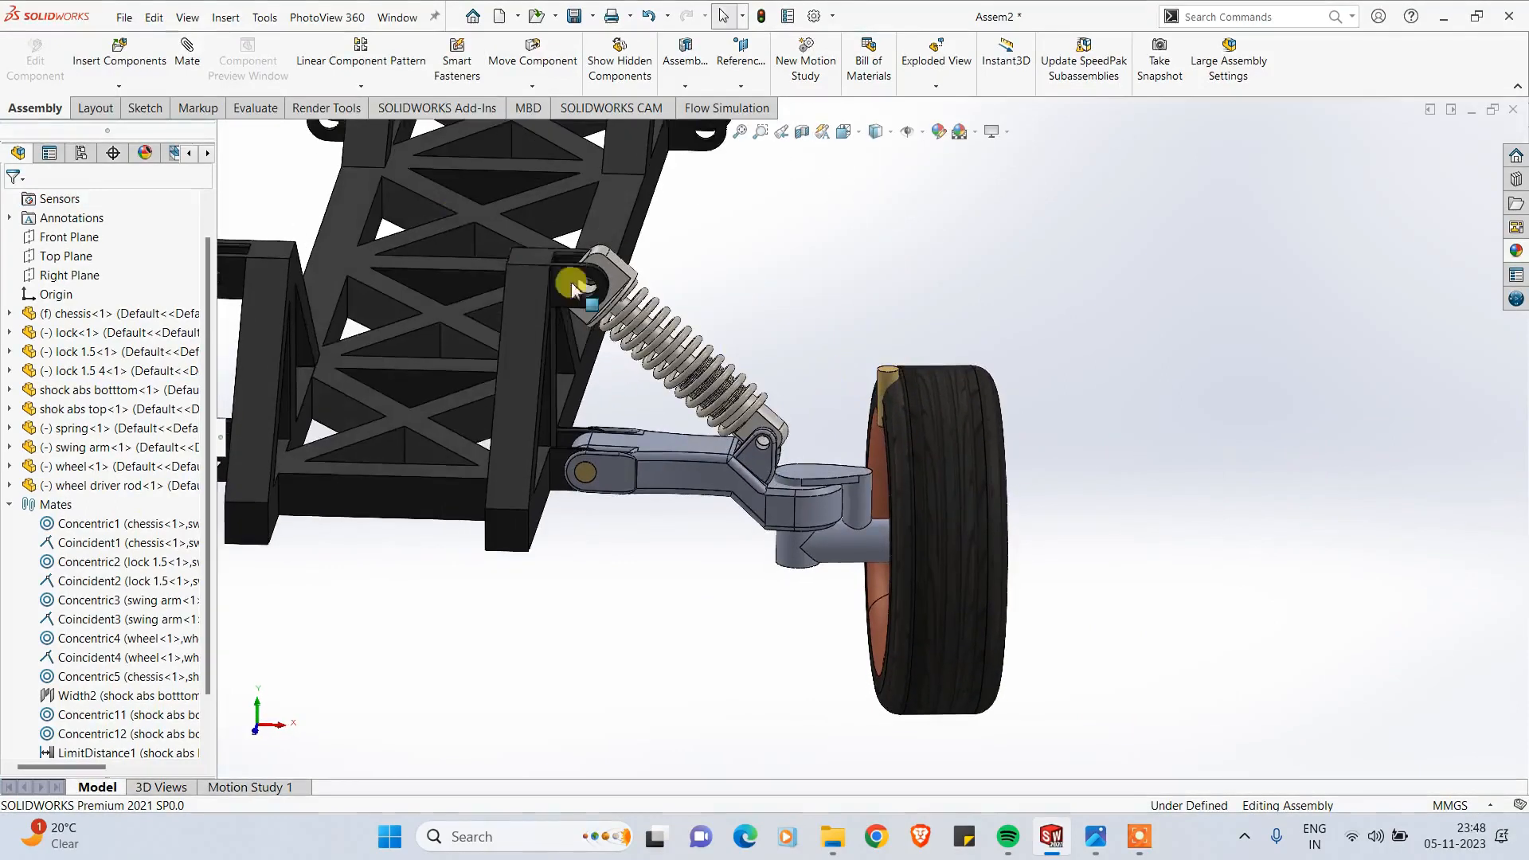
Step: Try a concentric mate between the lock 1.5 4 pin and the swing arm's shock mounting hole, and delete that mate
left_click(188, 55)
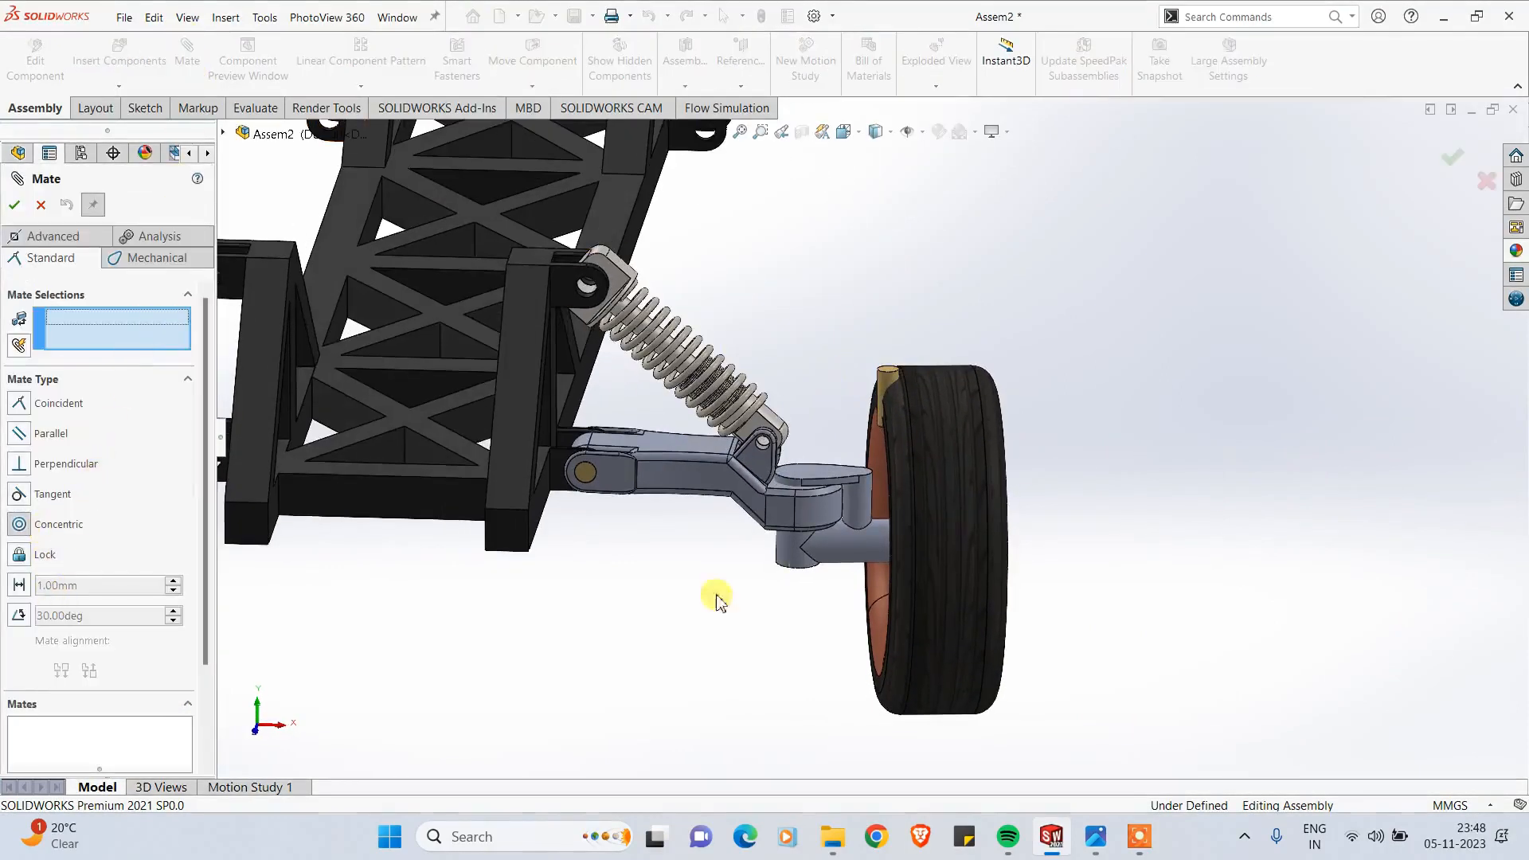
scroll(987, 363, "down", 2)
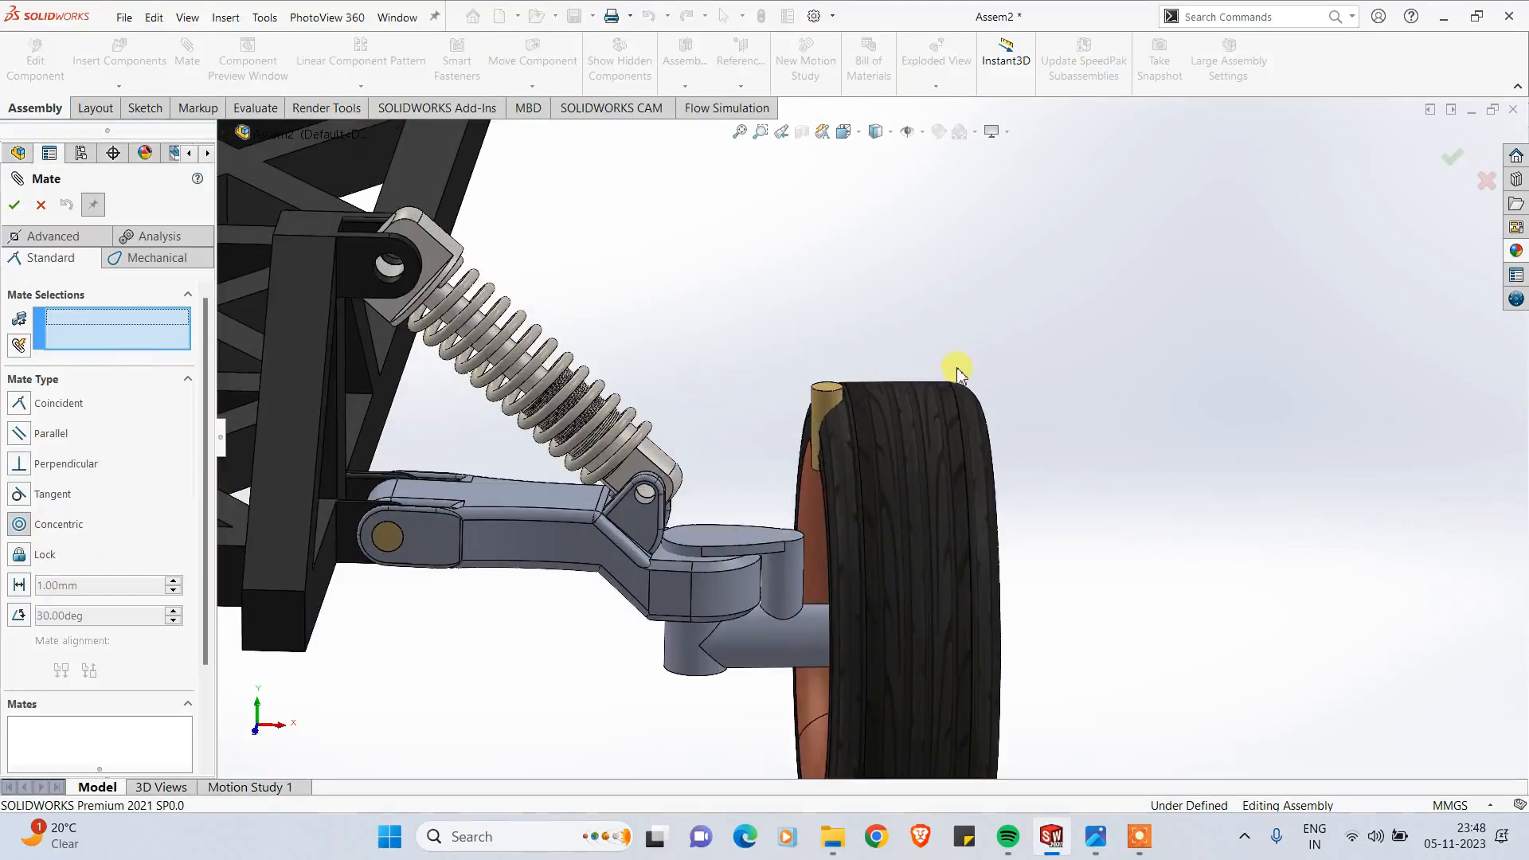
left_click(828, 409)
middle_click_drag(828, 409, 644, 610)
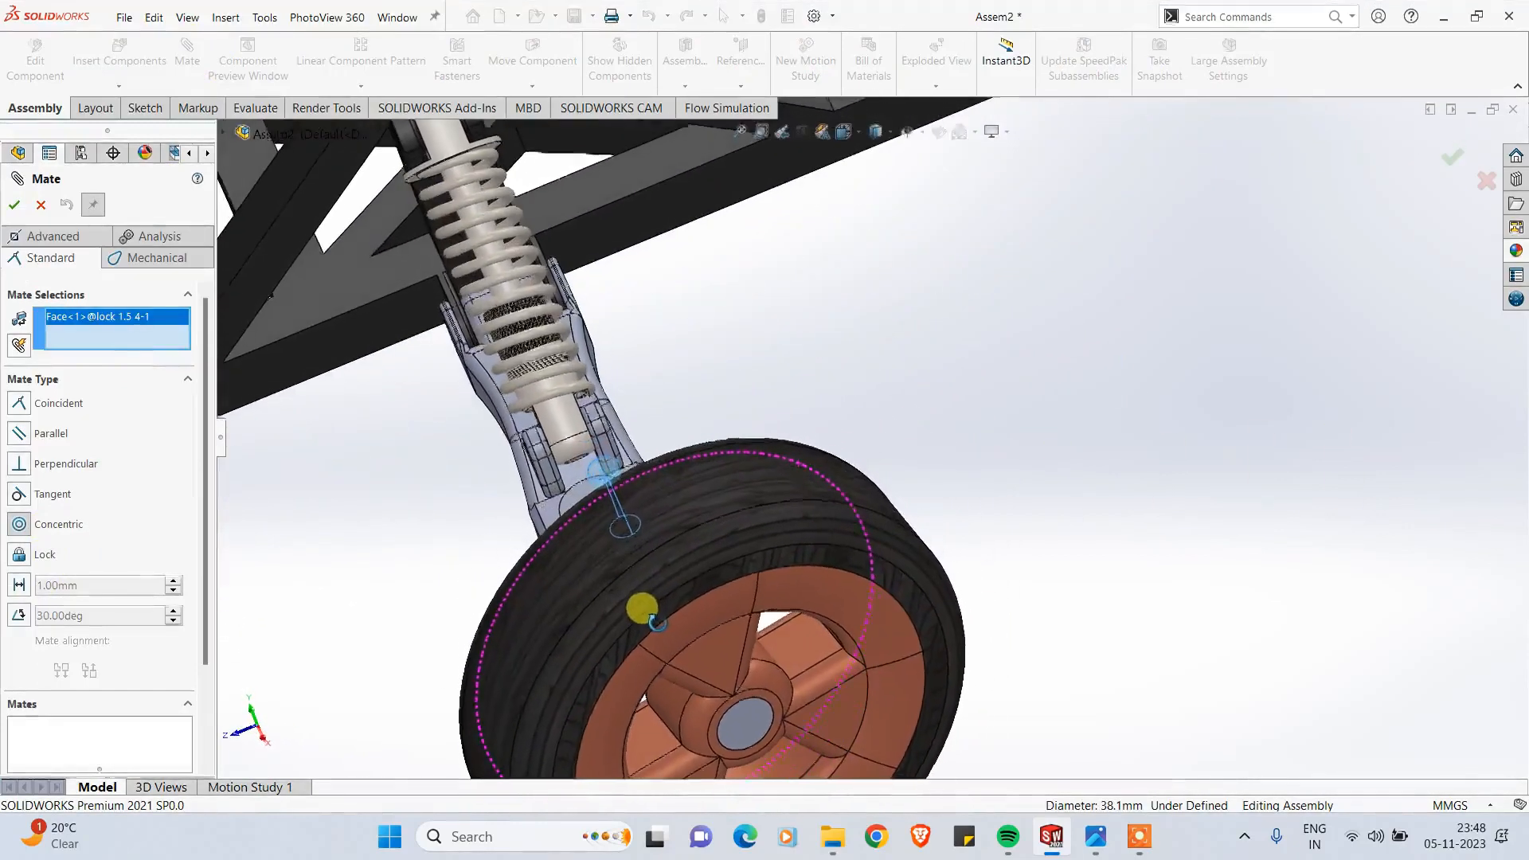
scroll(591, 420, "up", 5)
middle_click_drag(615, 475, 711, 425)
scroll(711, 425, "down", 2)
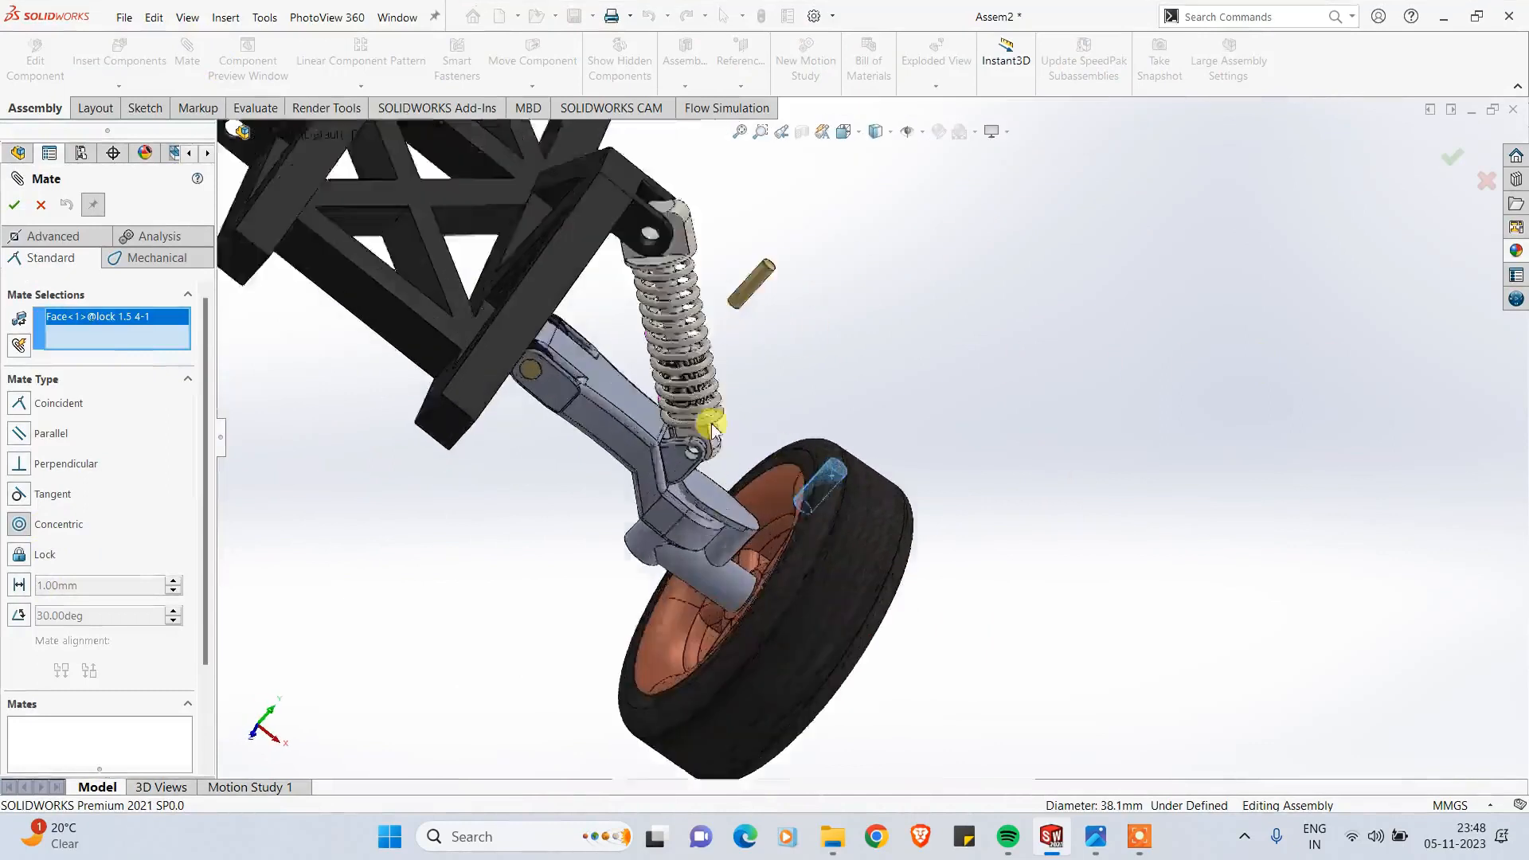
scroll(711, 425, "down", 3)
middle_click_drag(743, 514, 700, 387)
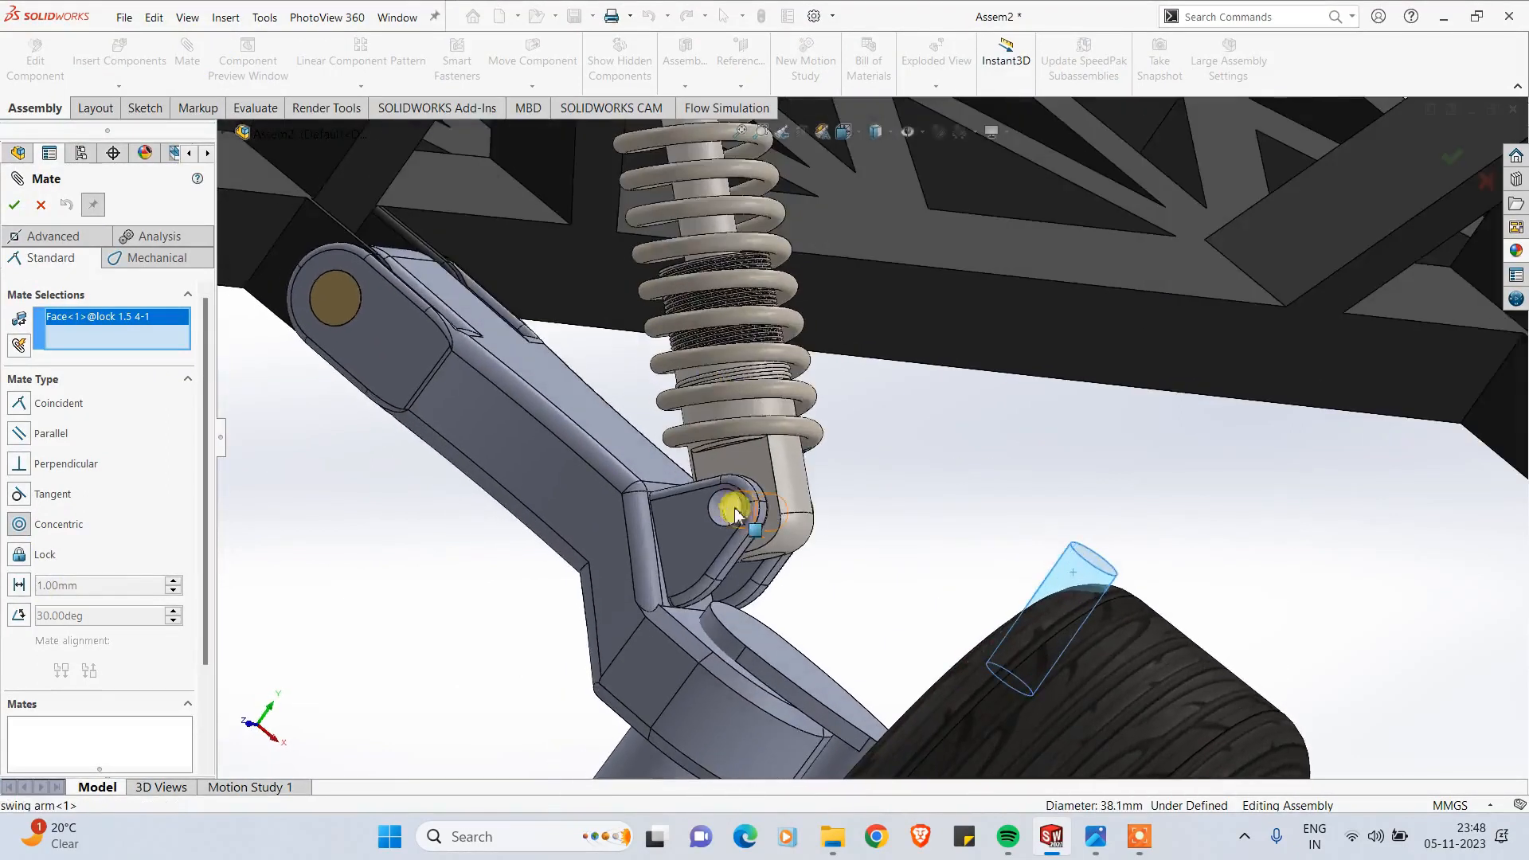
left_click(722, 518)
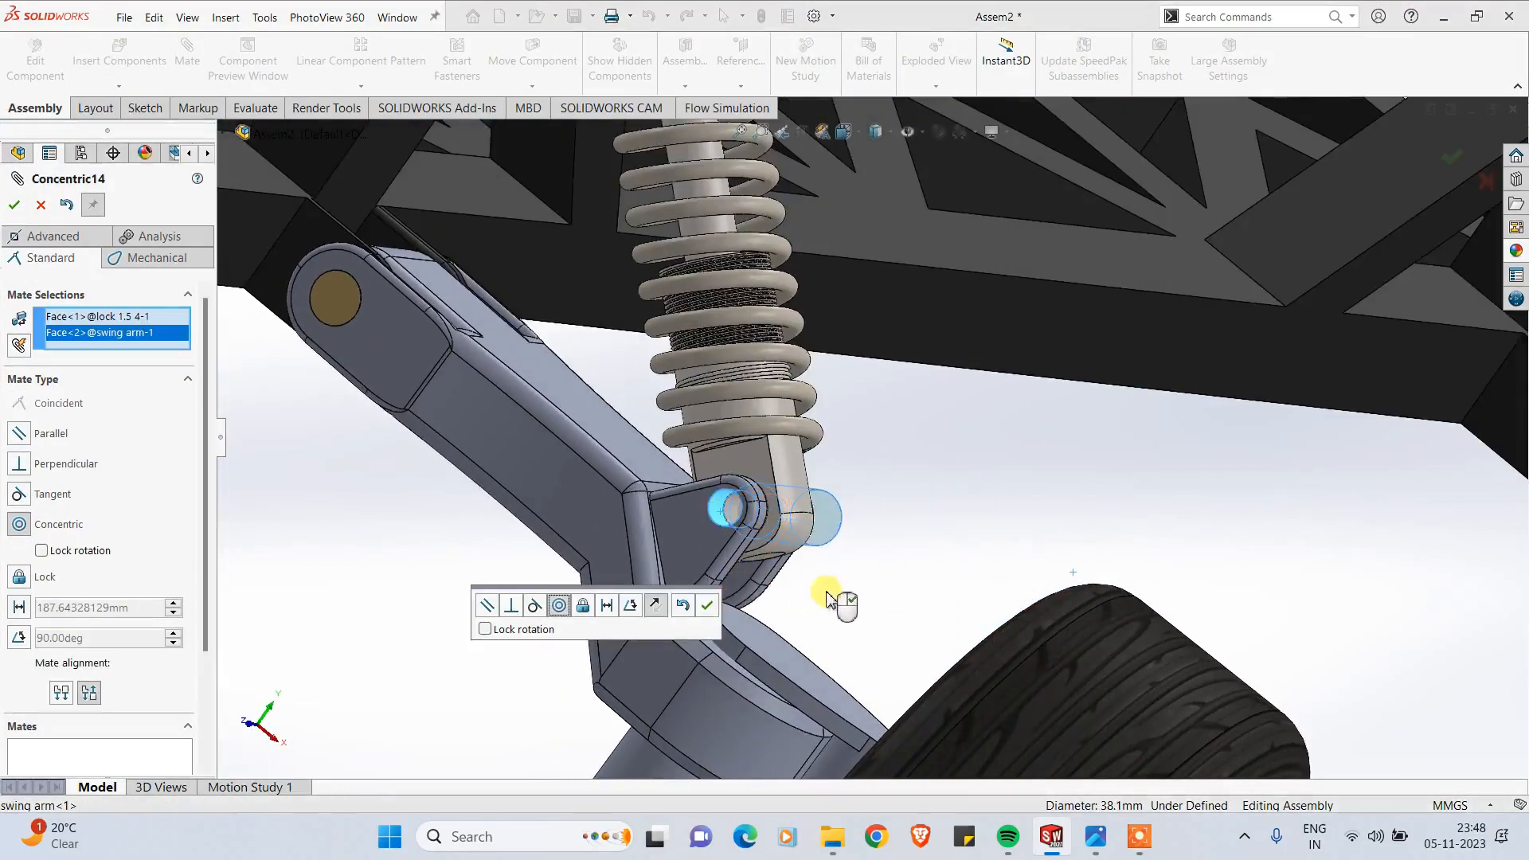
left_click(711, 618)
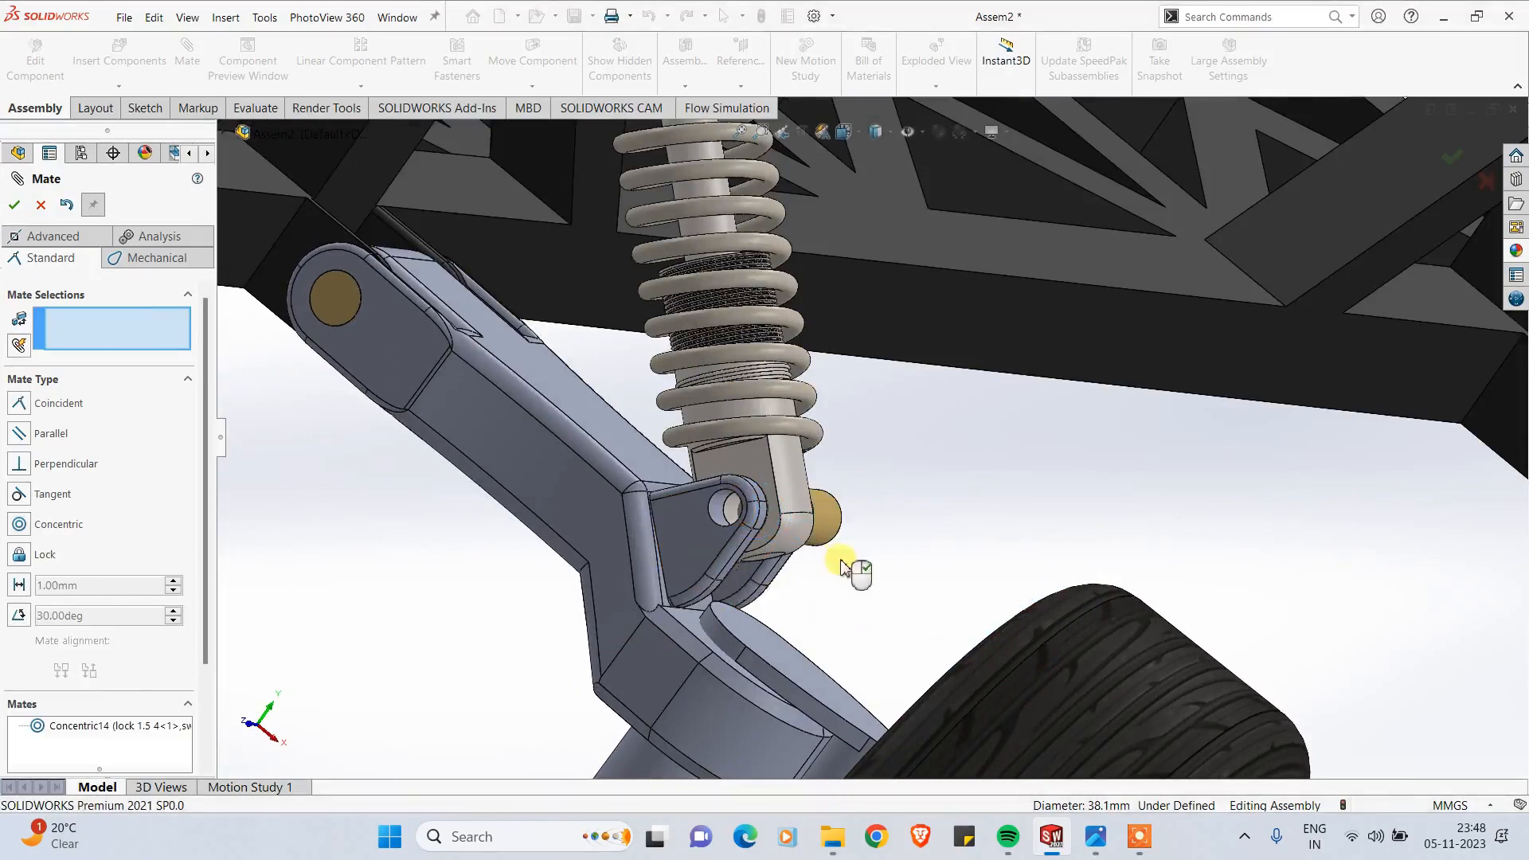
middle_click_drag(853, 566, 716, 430)
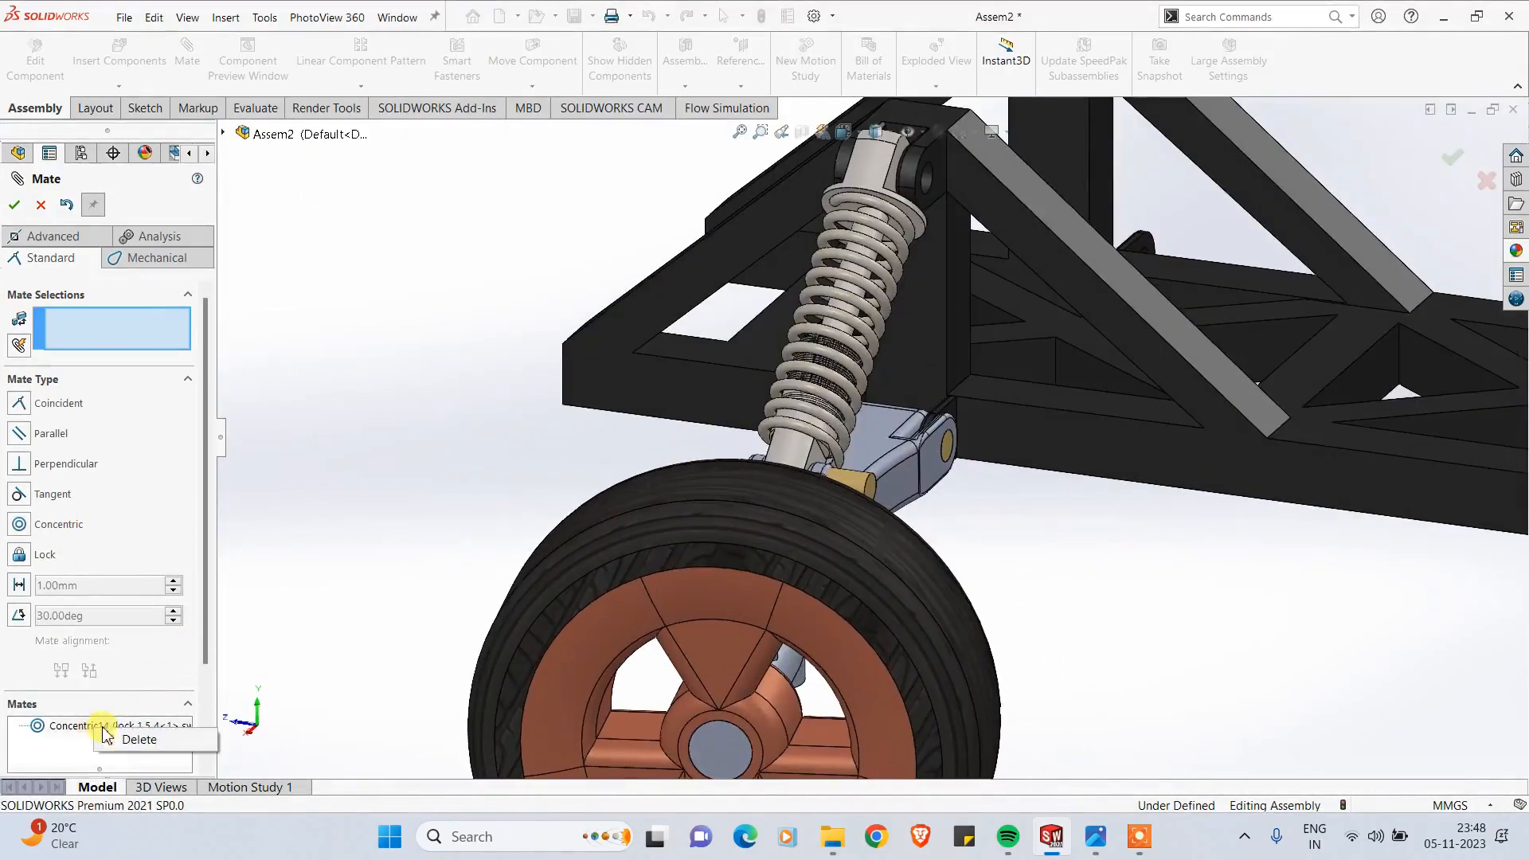
left_click(111, 739)
Step: Add a concentric mate between the lock 1.5 4 pin and the chassis bracket hole holding the shock absorber's upper end
middle_click_drag(409, 535, 529, 597)
scroll(711, 418, "down", 5)
left_click_drag(683, 368, 798, 360)
left_click(265, 379)
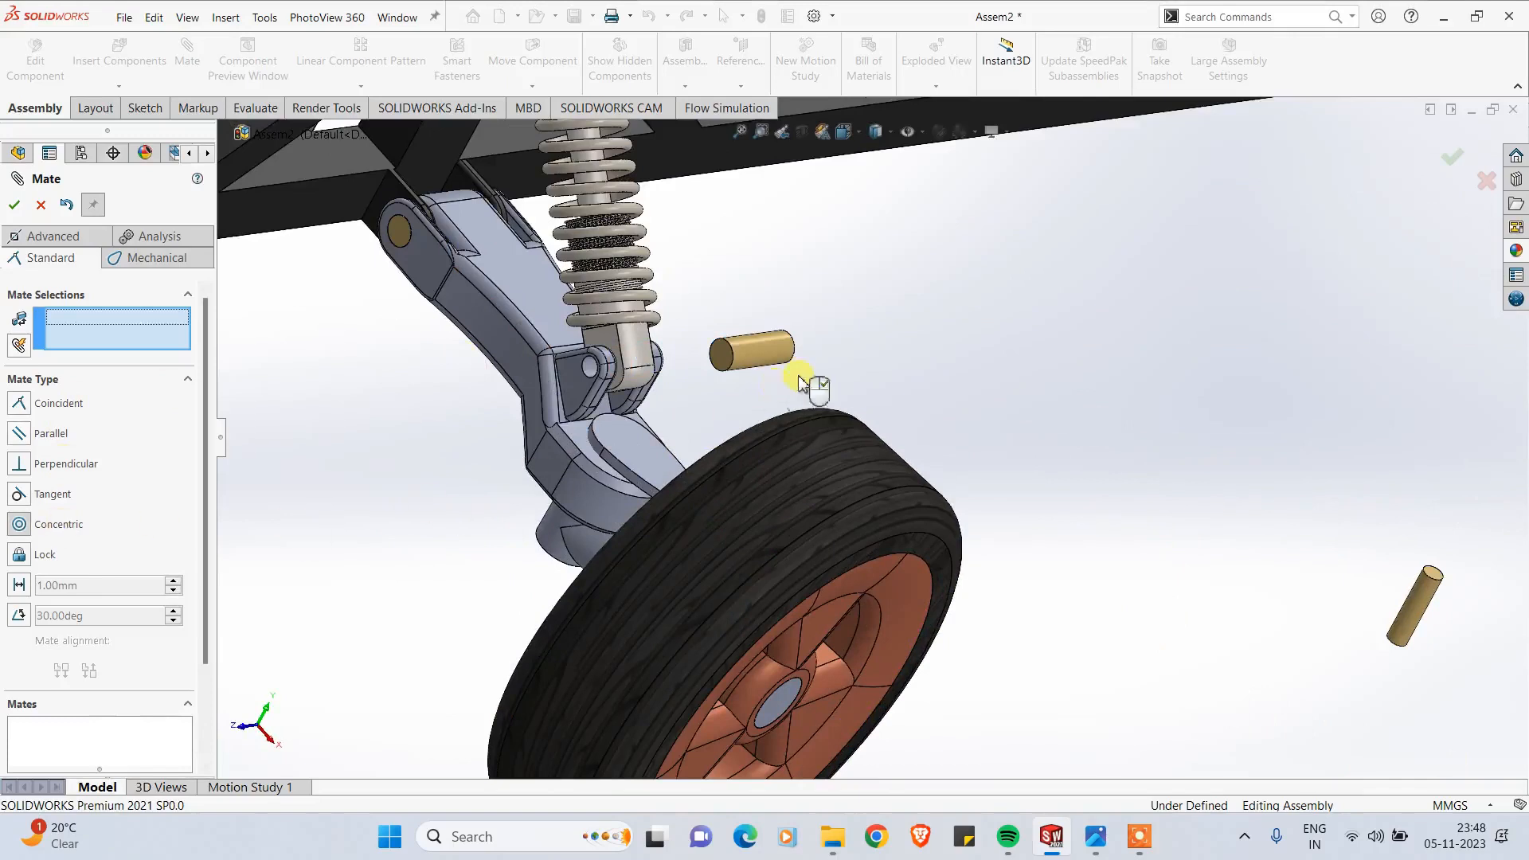
left_click(797, 348)
scroll(785, 351, "up", 5)
scroll(699, 317, "down", 8)
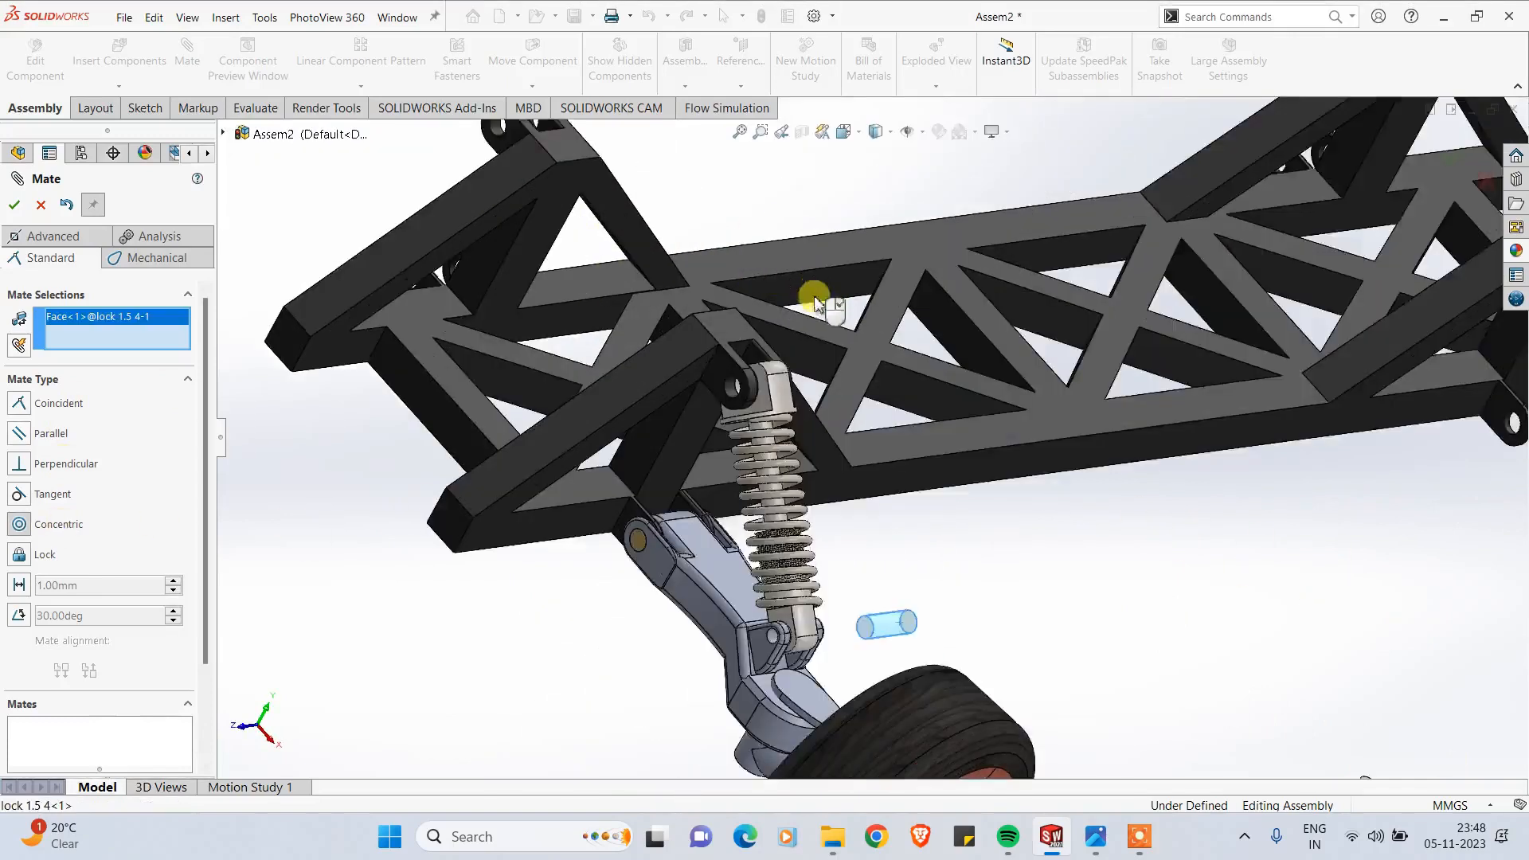
left_click(719, 425)
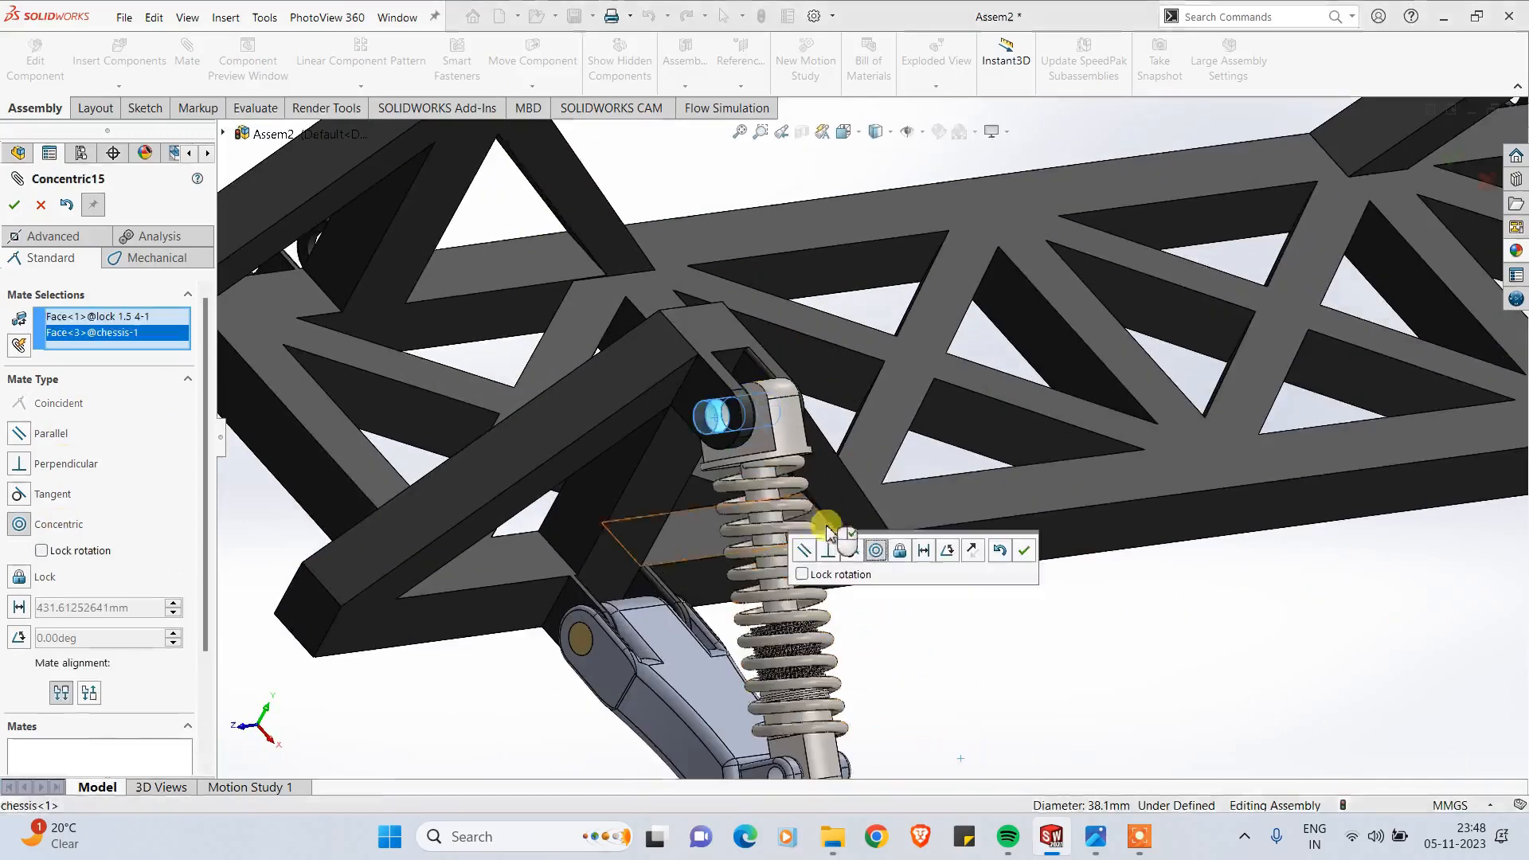
left_click(1026, 554)
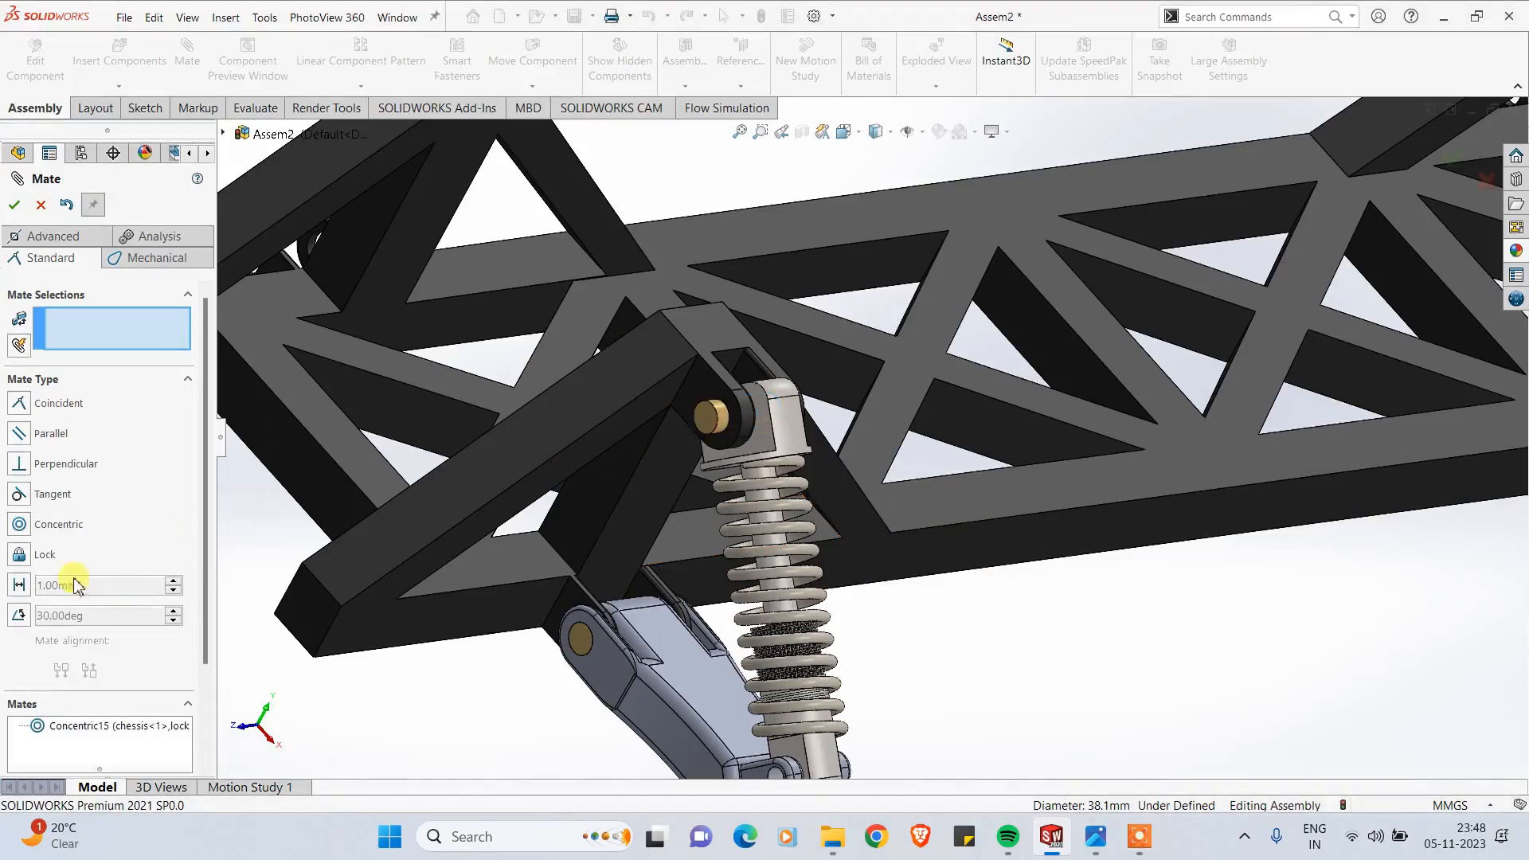
Step: Add a coincident mate between the lock 1.5 4 pin's end face and the outer face of the upper chassis bracket
scroll(717, 460, "down", 5)
left_click(733, 342)
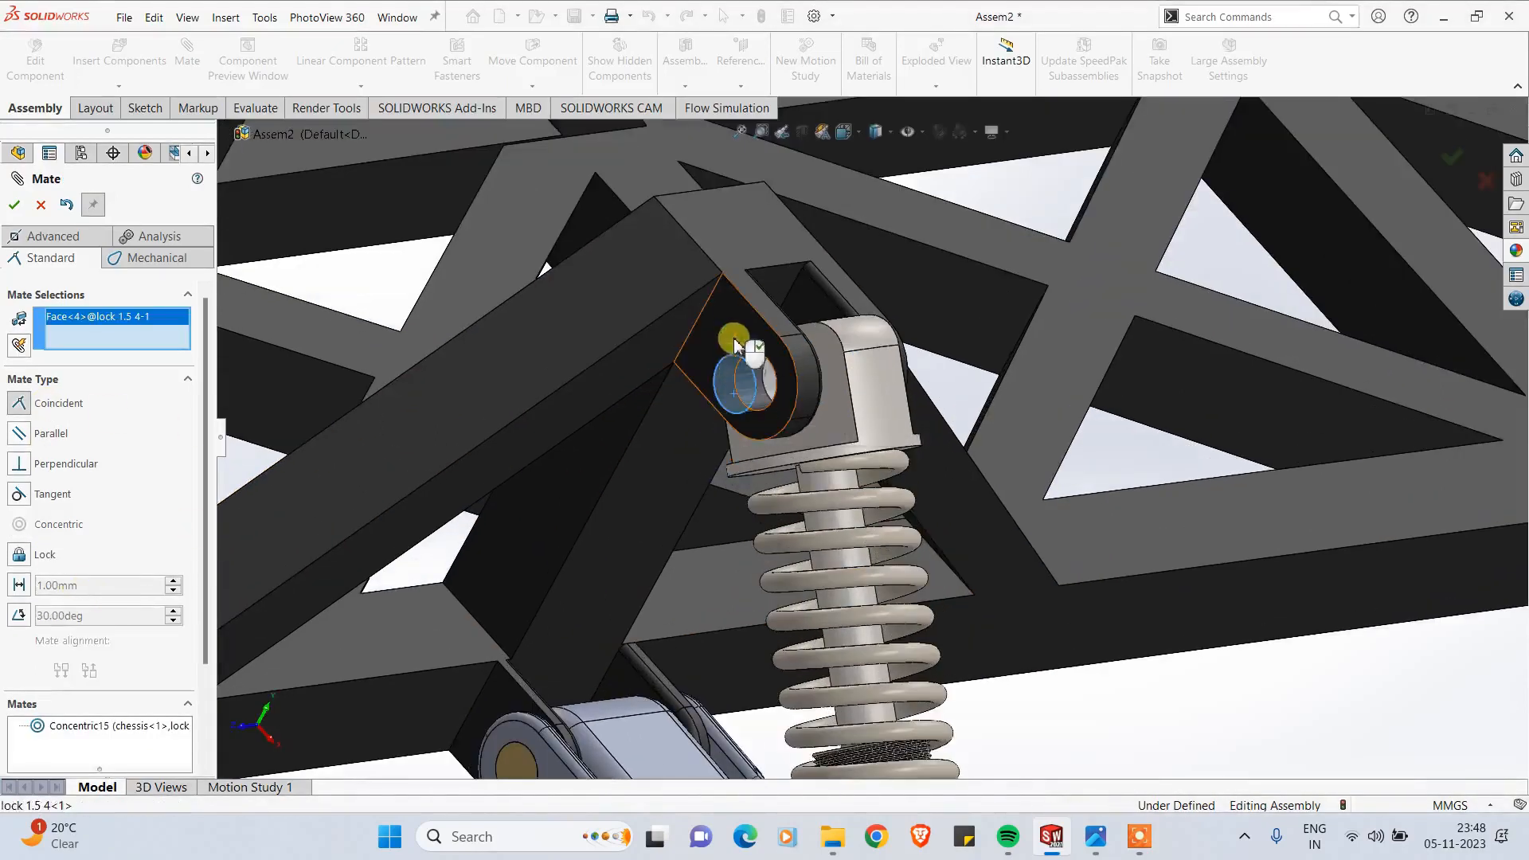
left_click(557, 306)
left_click(14, 205)
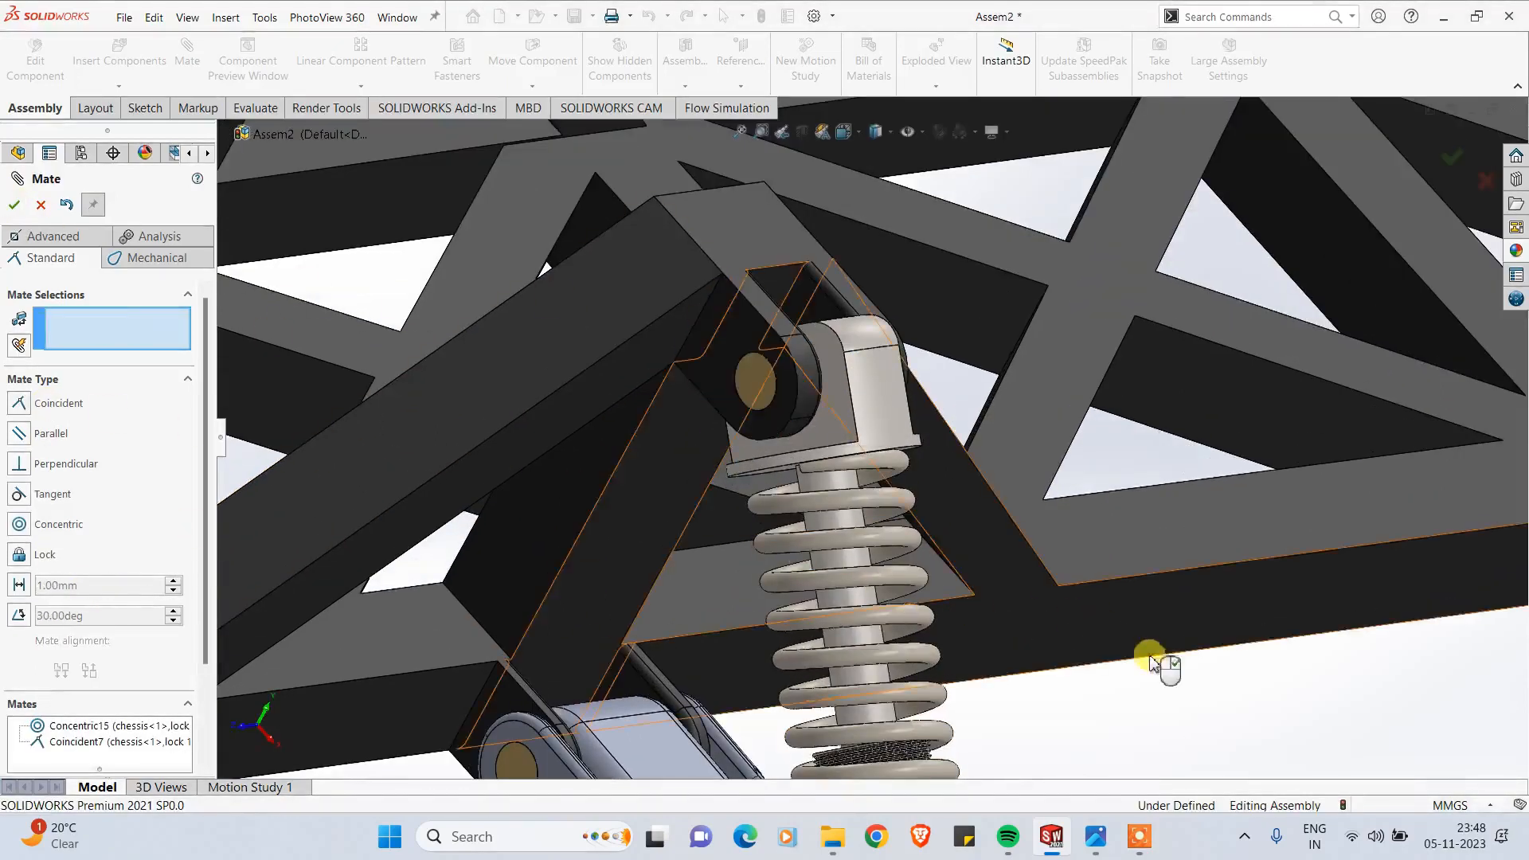
Step: Add a concentric mate between the remaining loose lock pin and the swing arm's shock mounting hole
scroll(1154, 659, "up", 5)
scroll(1155, 659, "up", 3)
scroll(1163, 658, "down", 6)
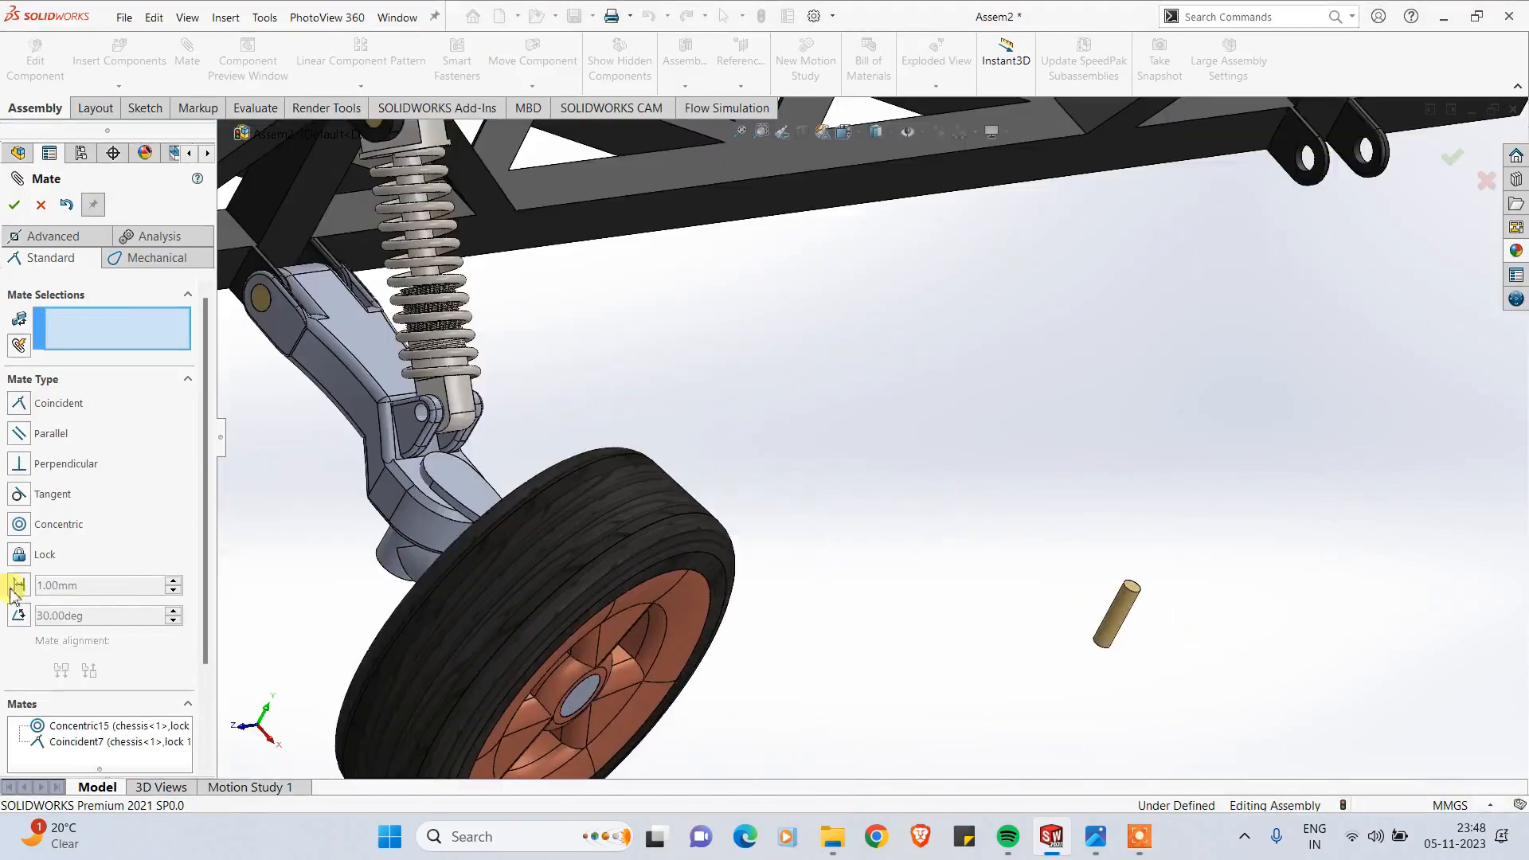
scroll(837, 629, "down", 3)
left_click(1287, 608)
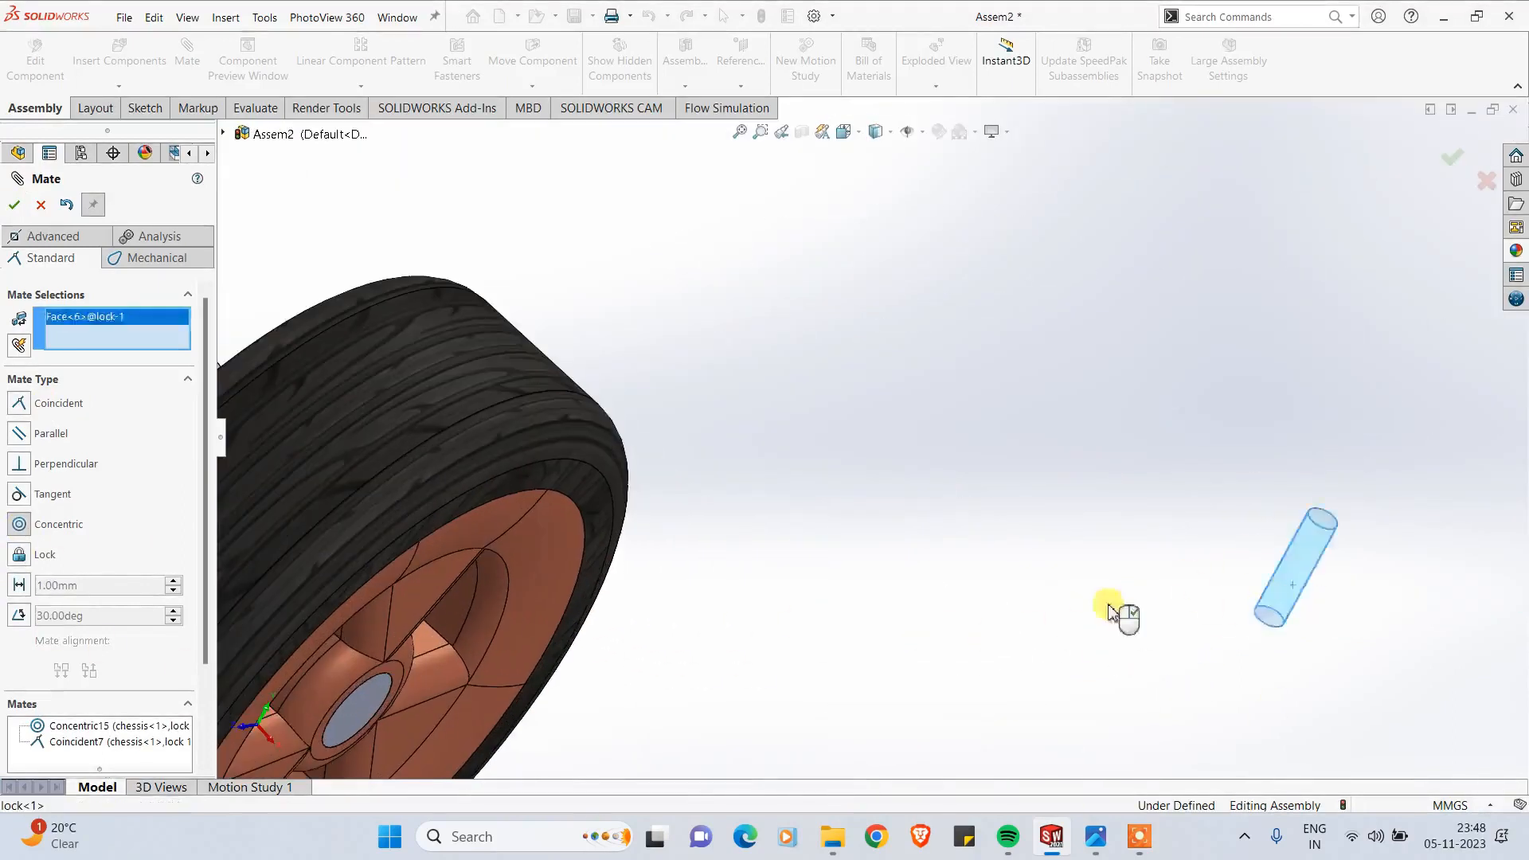
scroll(796, 557, "up", 5)
scroll(581, 314, "down", 5)
scroll(582, 315, "down", 3)
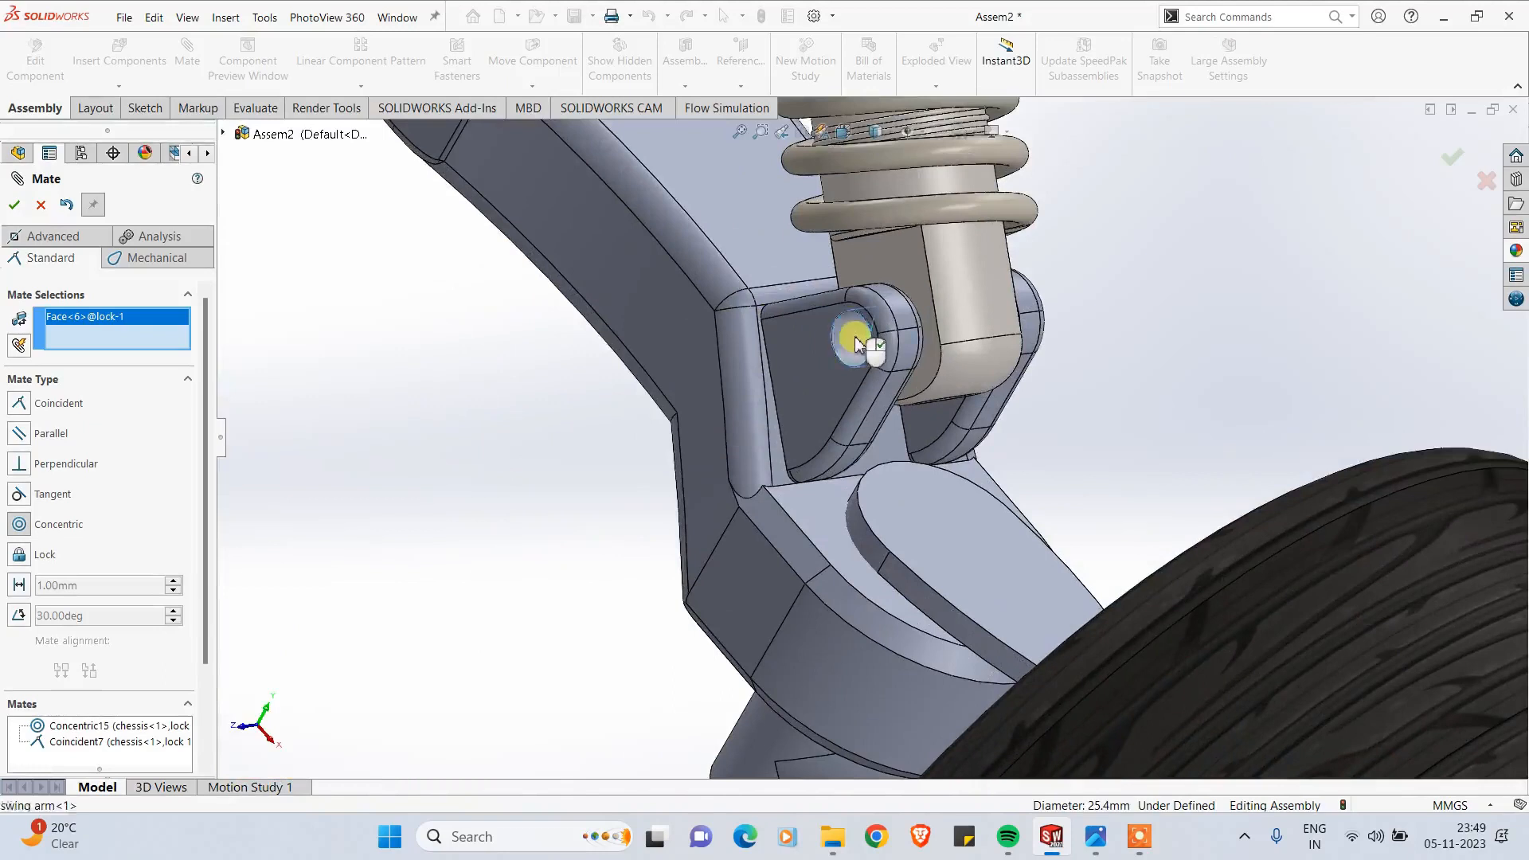
left_click(856, 344)
left_click(1100, 314)
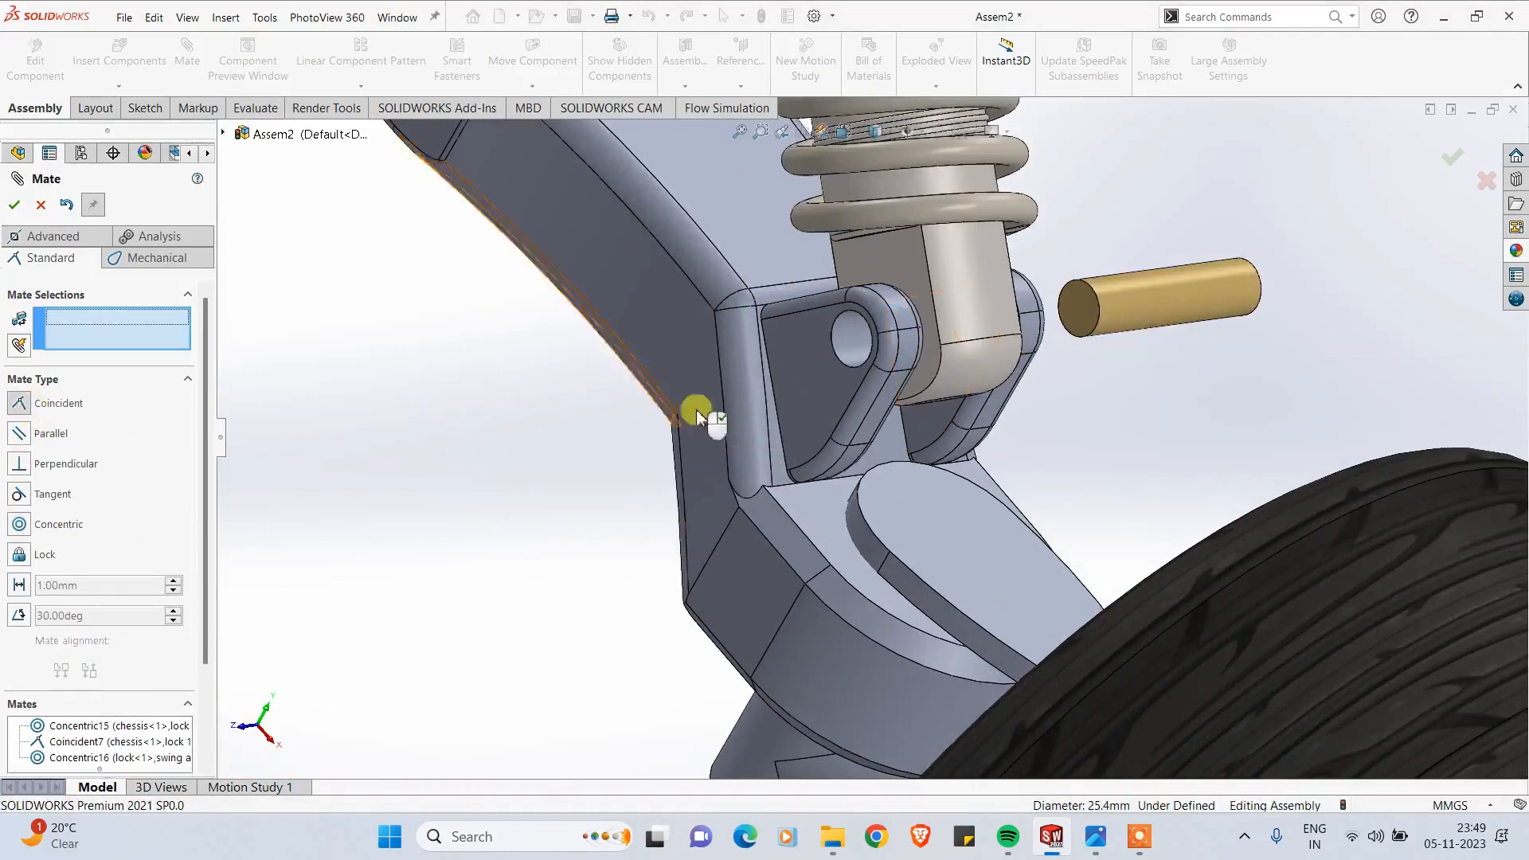
Step: Add a coincident mate between that lock pin's end face and the swing arm bracket's outer face, and finish mating
left_click(1085, 314)
left_click(821, 406)
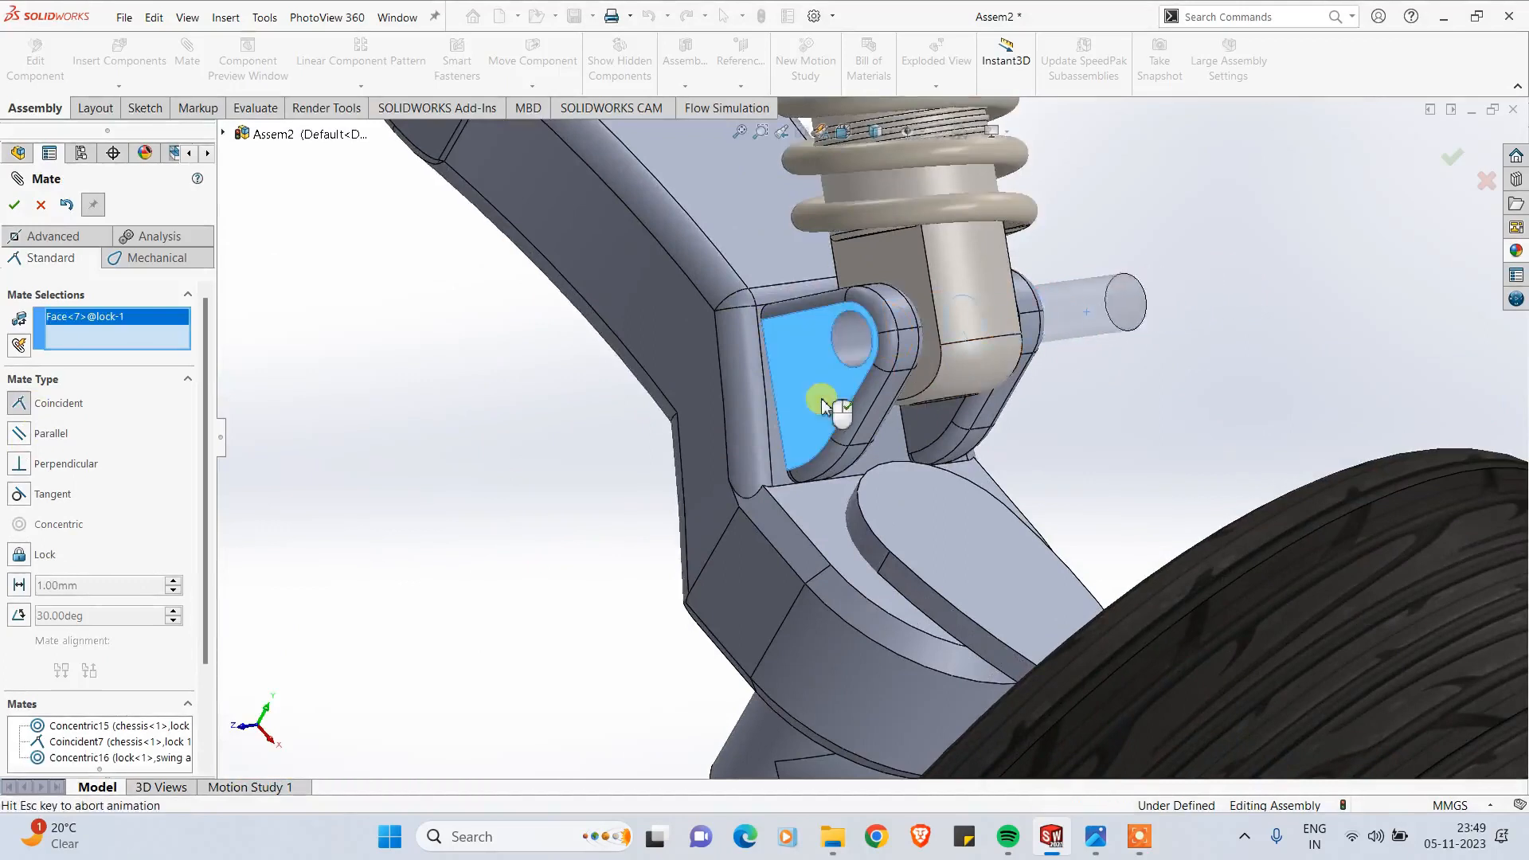
left_click(1042, 357)
scroll(1059, 379, "up", 6)
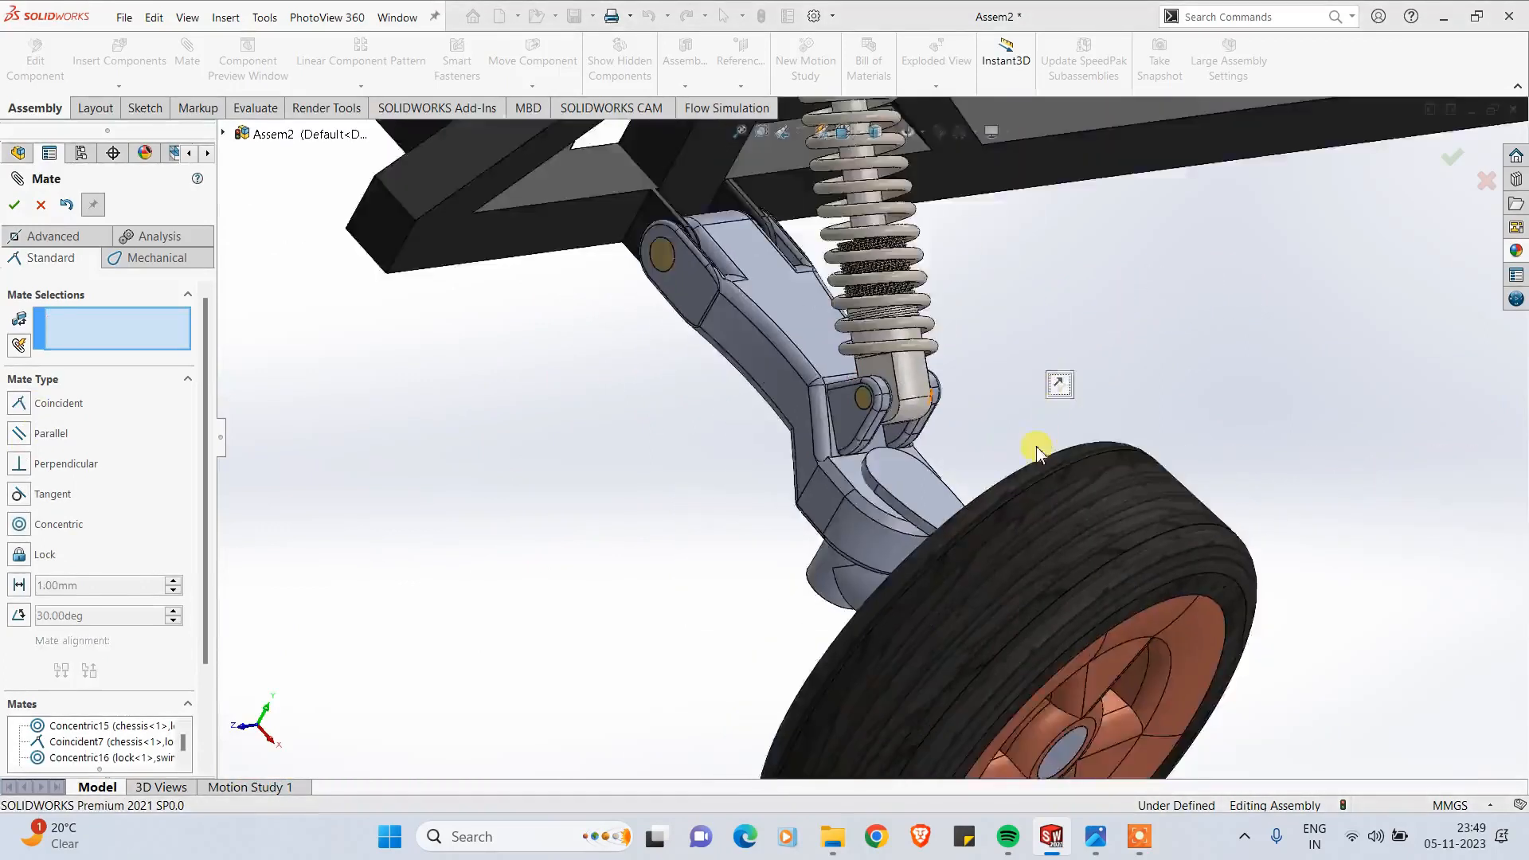
left_click(16, 205)
Step: Collapse the assembly's list of mates and inspect the assembled suspension corner from several angles
key("ctrl+1")
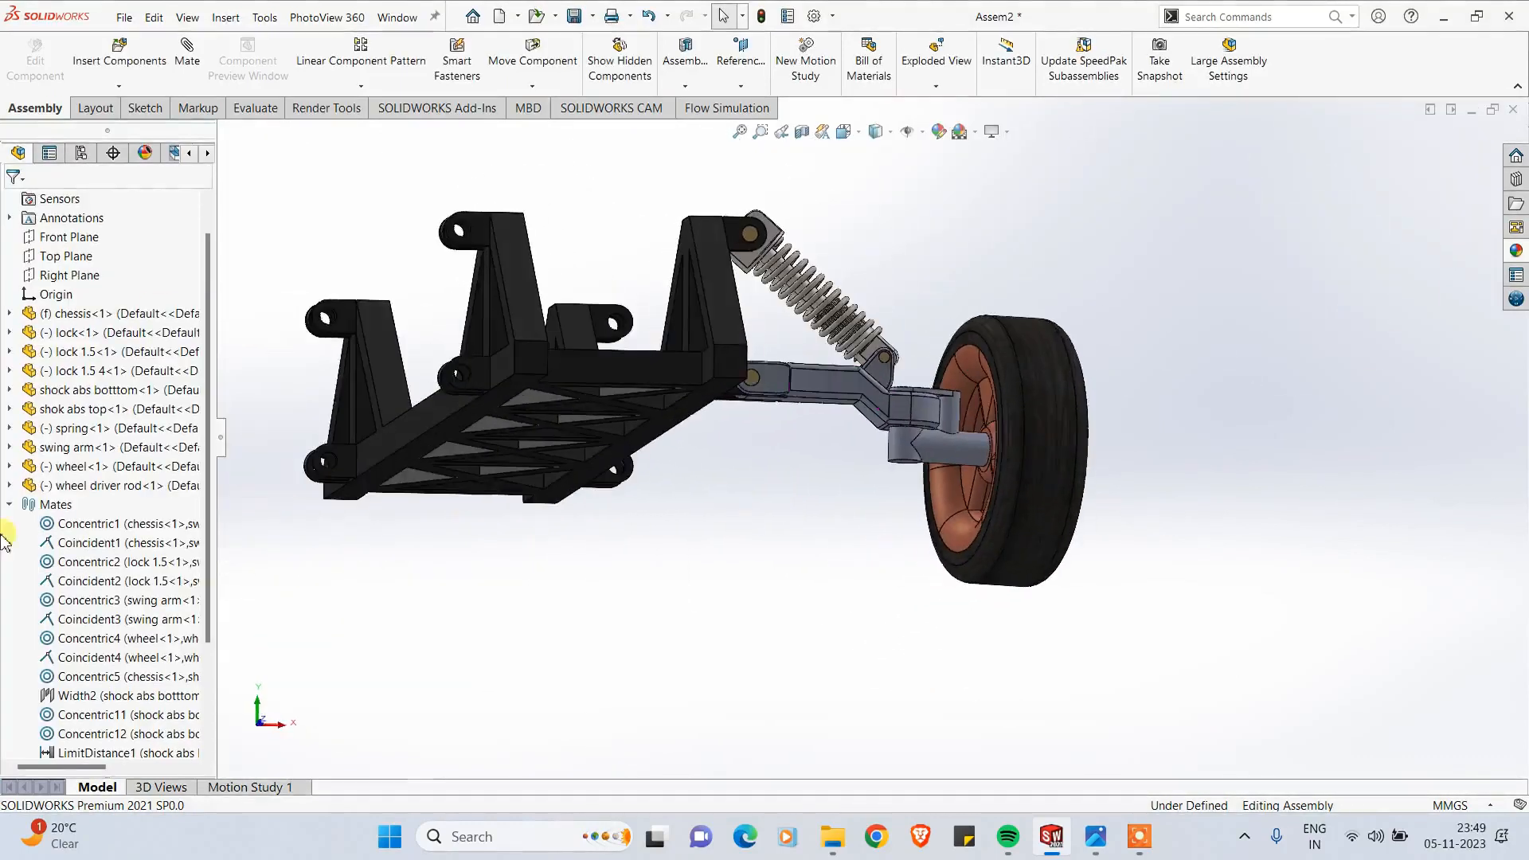
left_click(11, 505)
mouse_move(781, 567)
middle_mouse_down()
mouse_move(836, 494)
mouse_move(781, 608)
mouse_move(762, 563)
middle_mouse_up()
middle_click_drag(844, 711, 819, 691)
left_click(833, 707)
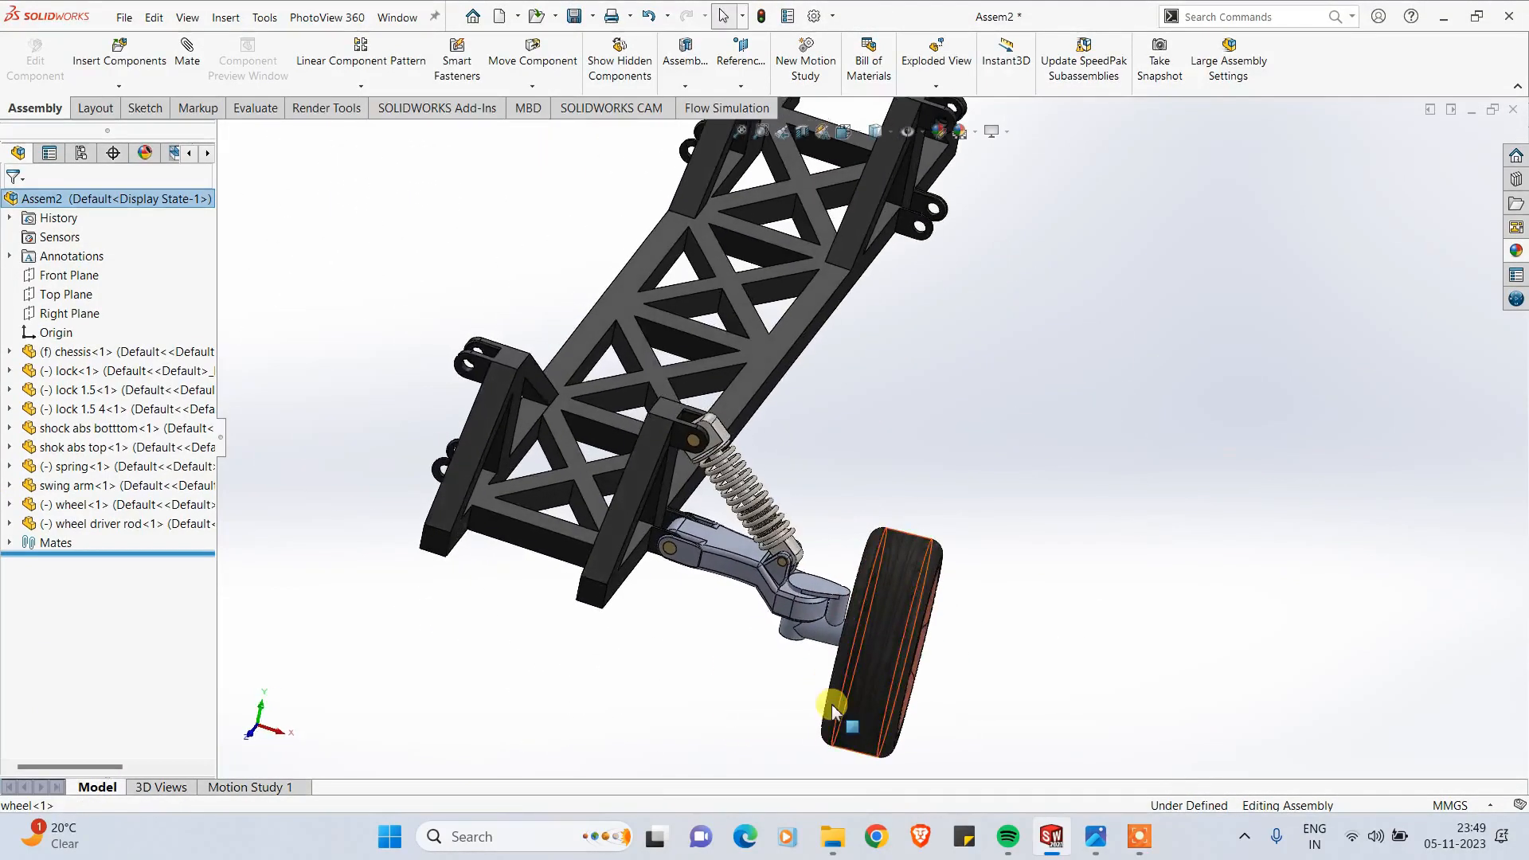
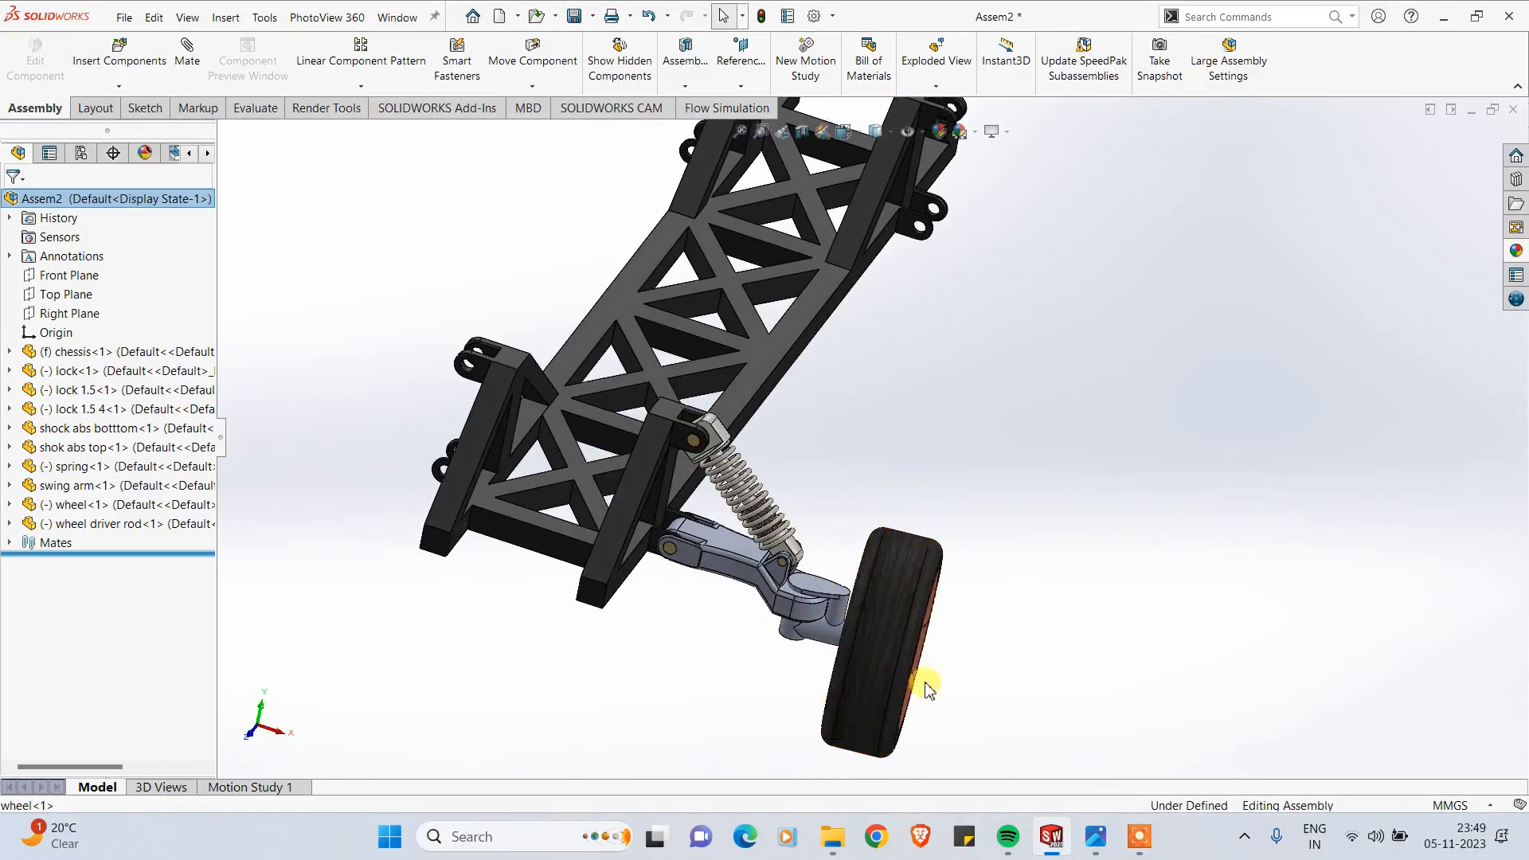
Step: Open the chessis component as a separate part for editing
left_click(59, 355)
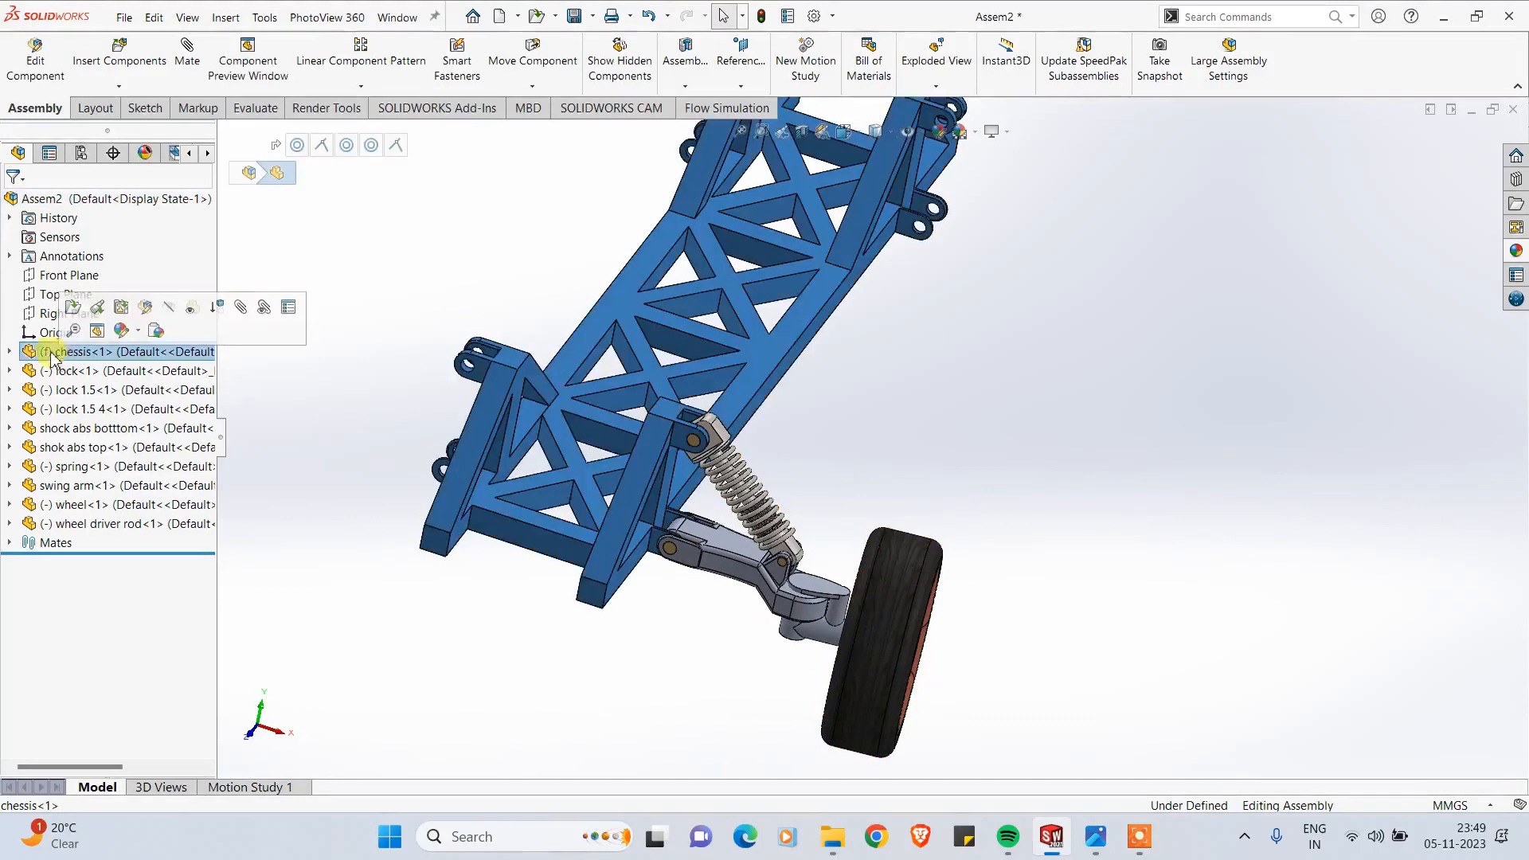
right_click(93, 353)
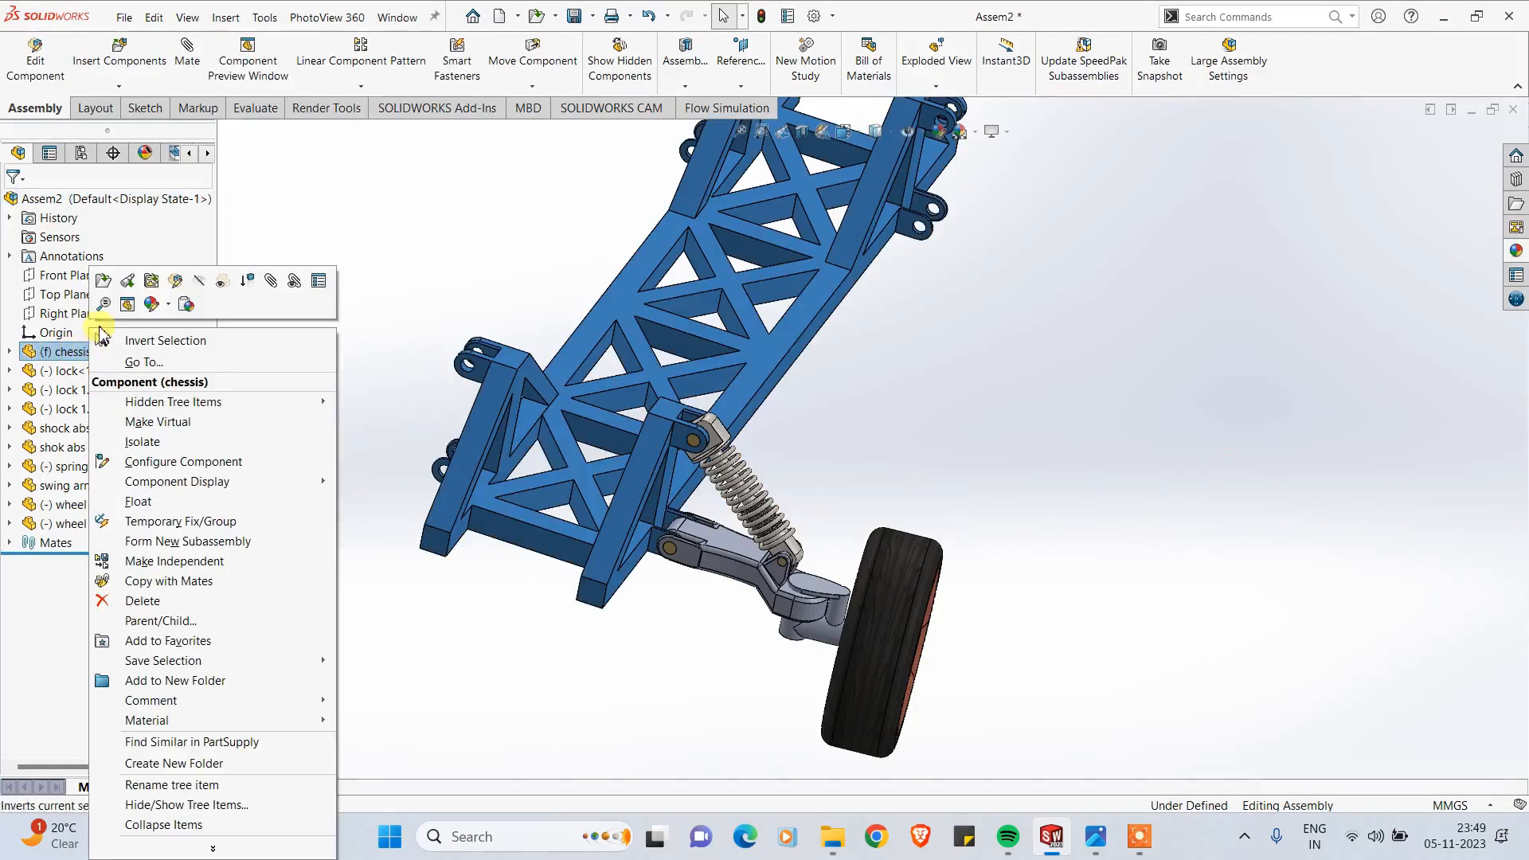
left_click(103, 282)
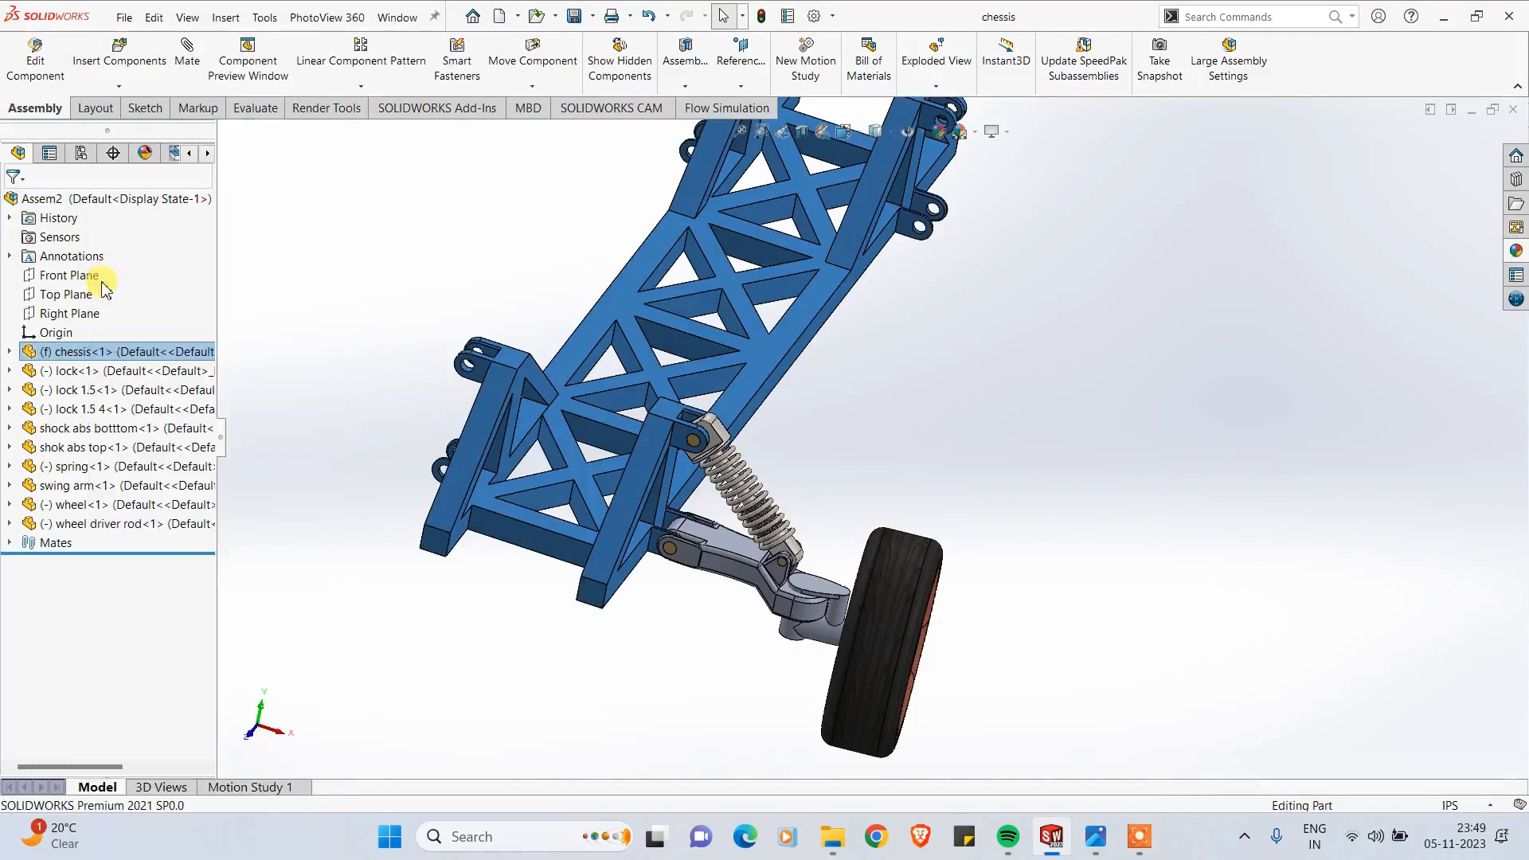
Step: Create a reference plane midway between the chessis's two opposite long side faces
scroll(990, 477, "up", 3)
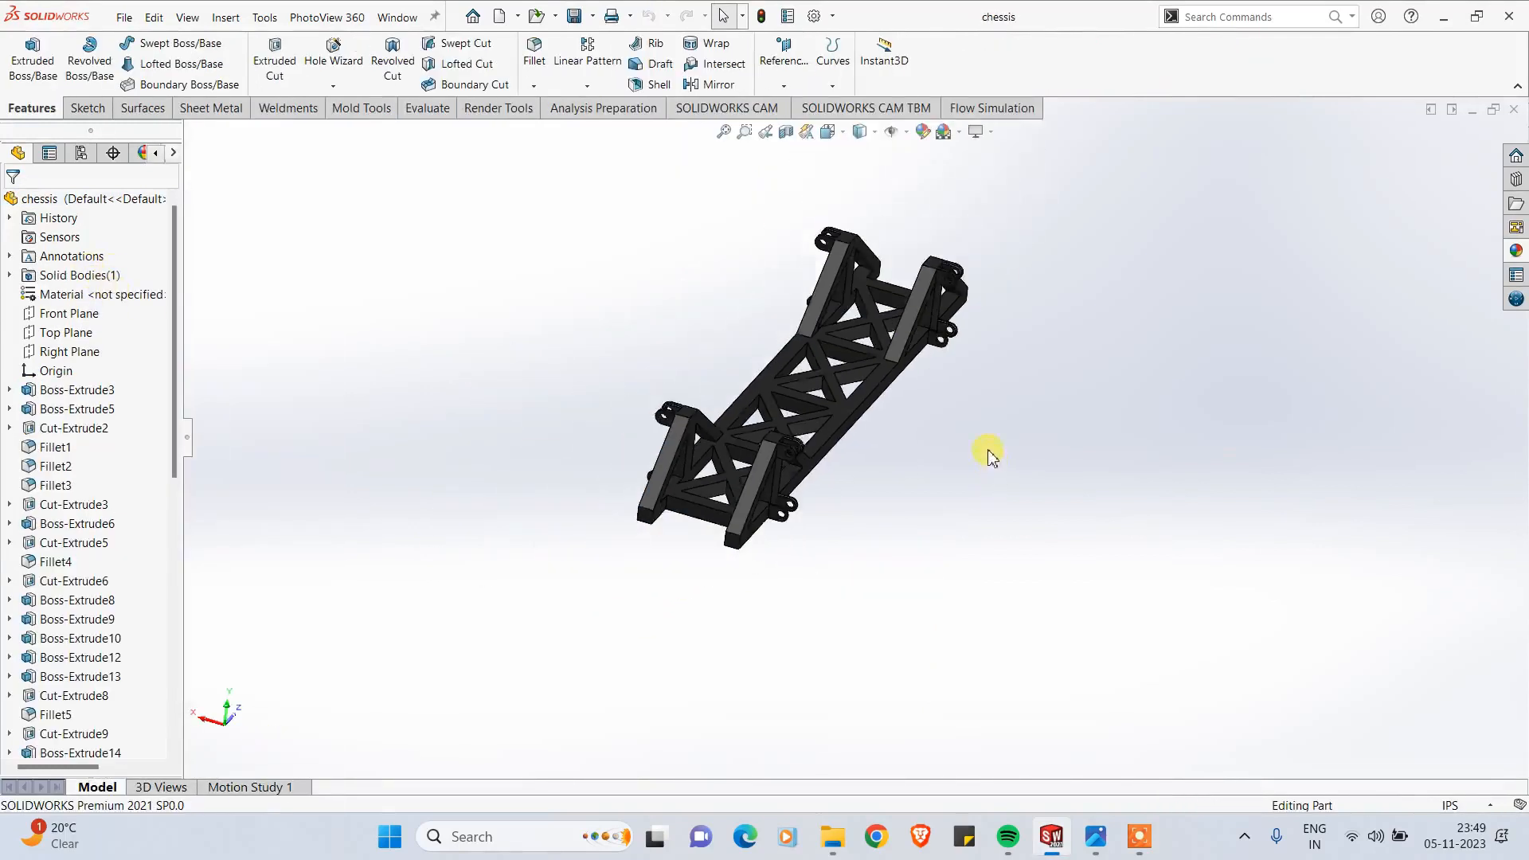
middle_click_drag(987, 456, 954, 302)
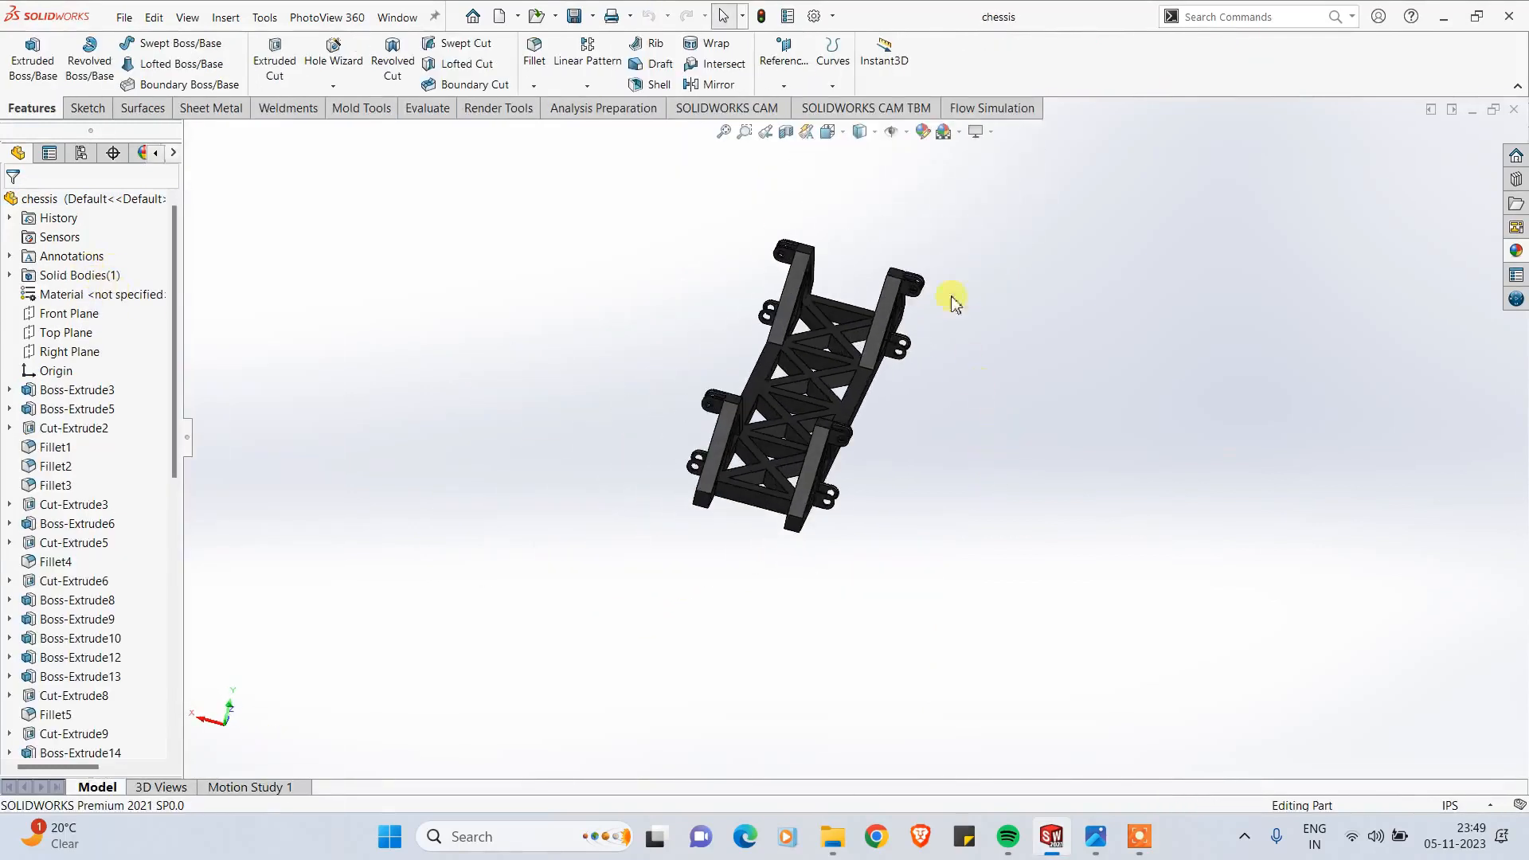
left_click(906, 132)
left_click(1000, 192)
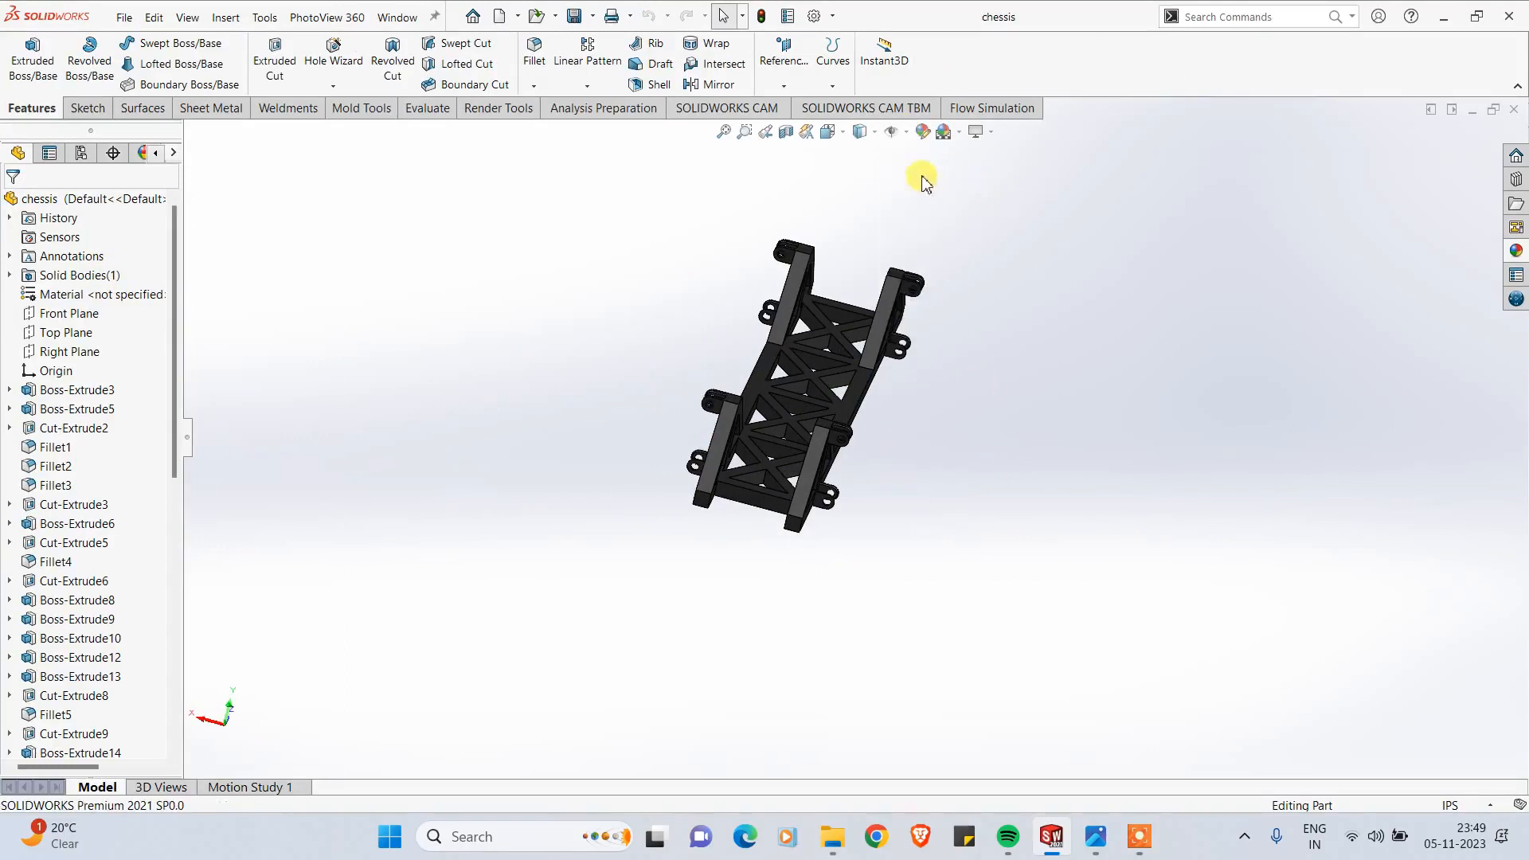
left_click(783, 86)
left_click(788, 106)
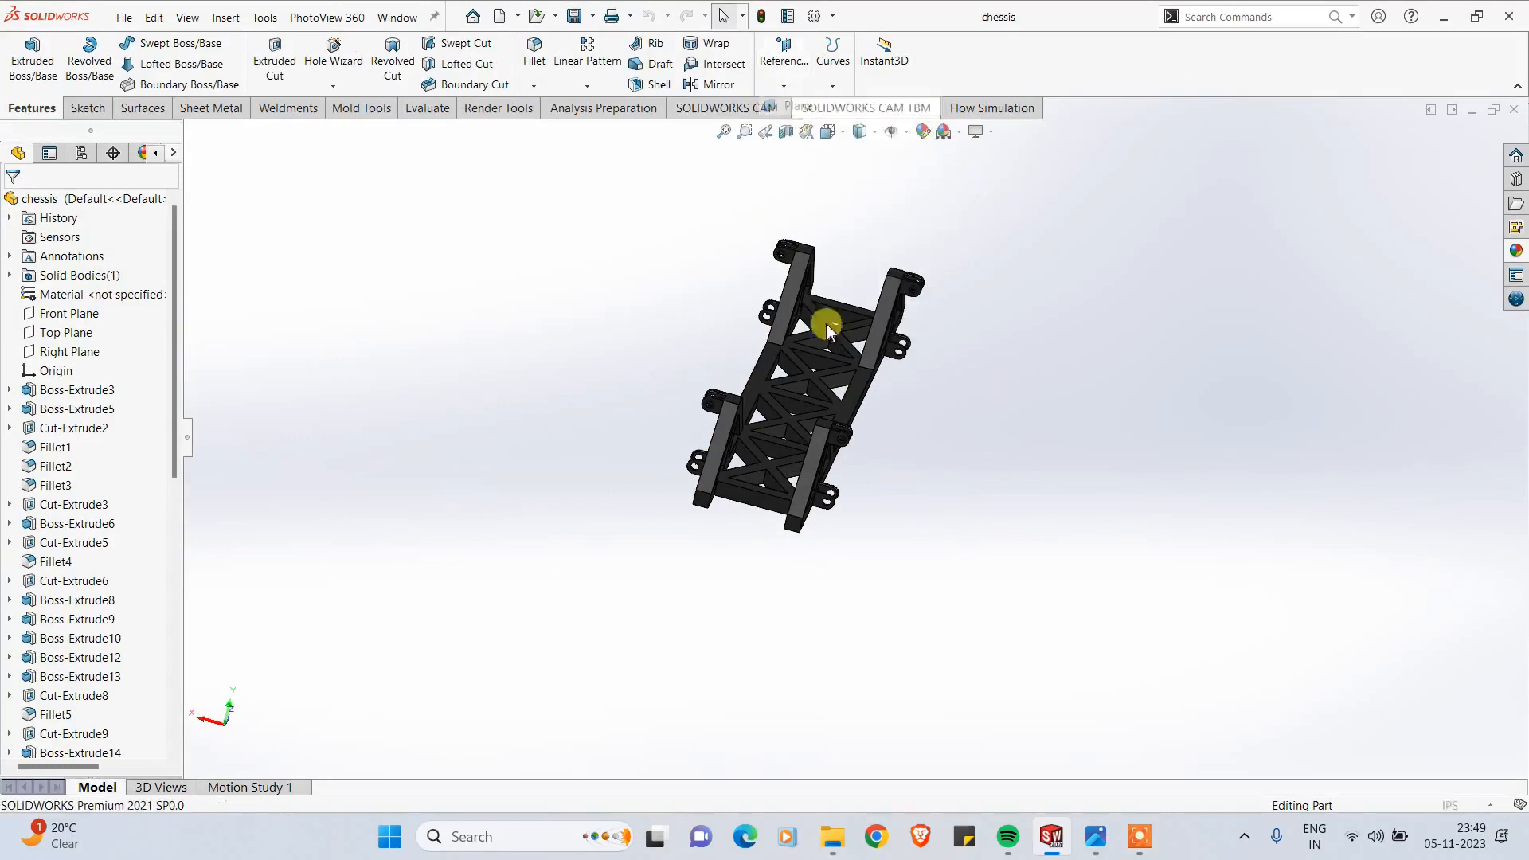
scroll(868, 411, "down", 2)
middle_click_drag(901, 444, 926, 500)
left_click(851, 423)
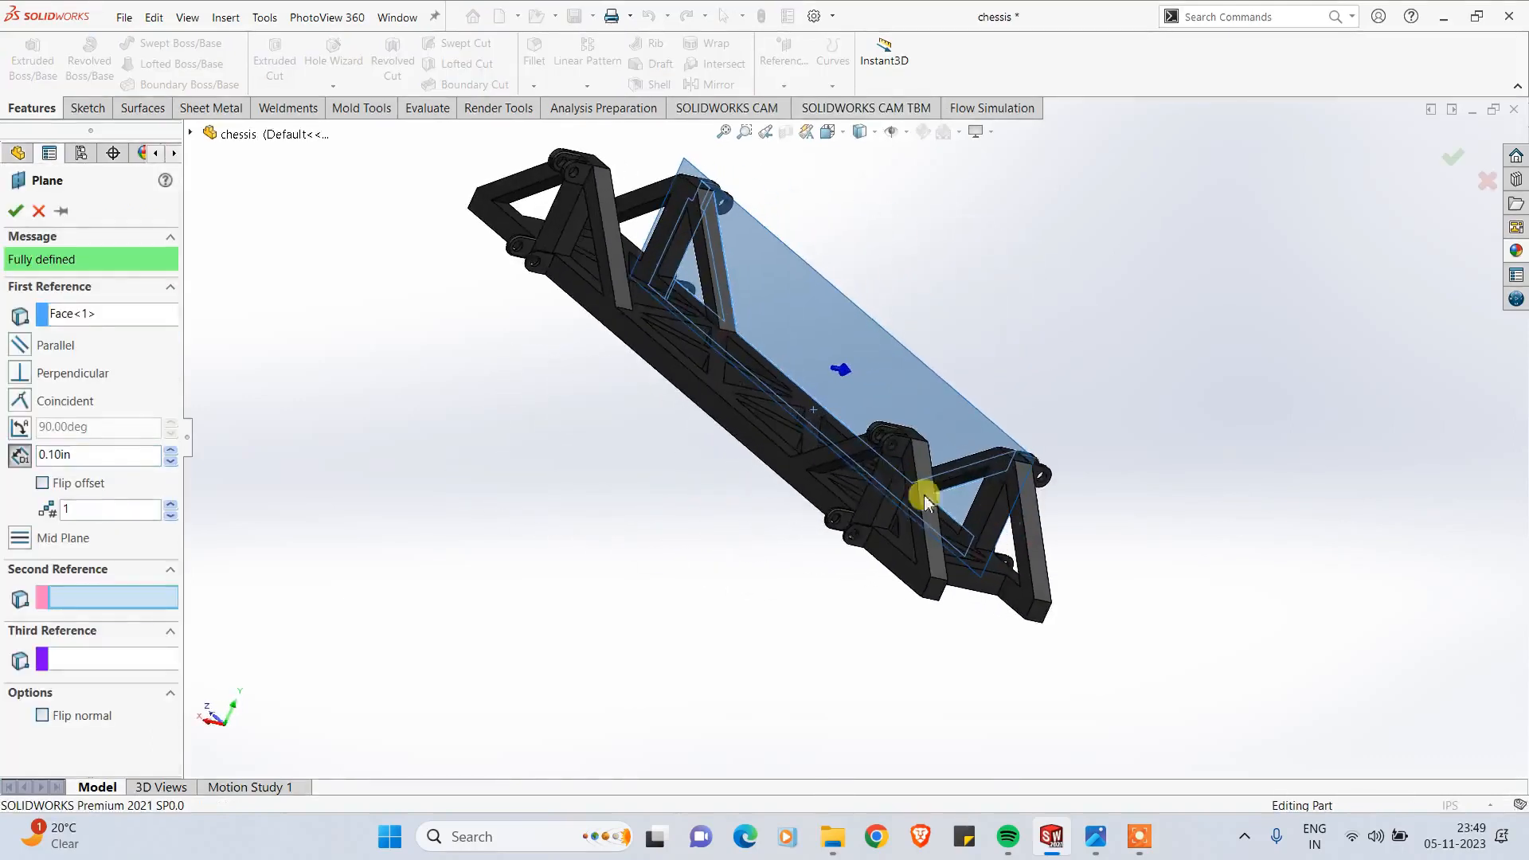
left_click(767, 440)
middle_click_drag(767, 439, 425, 516)
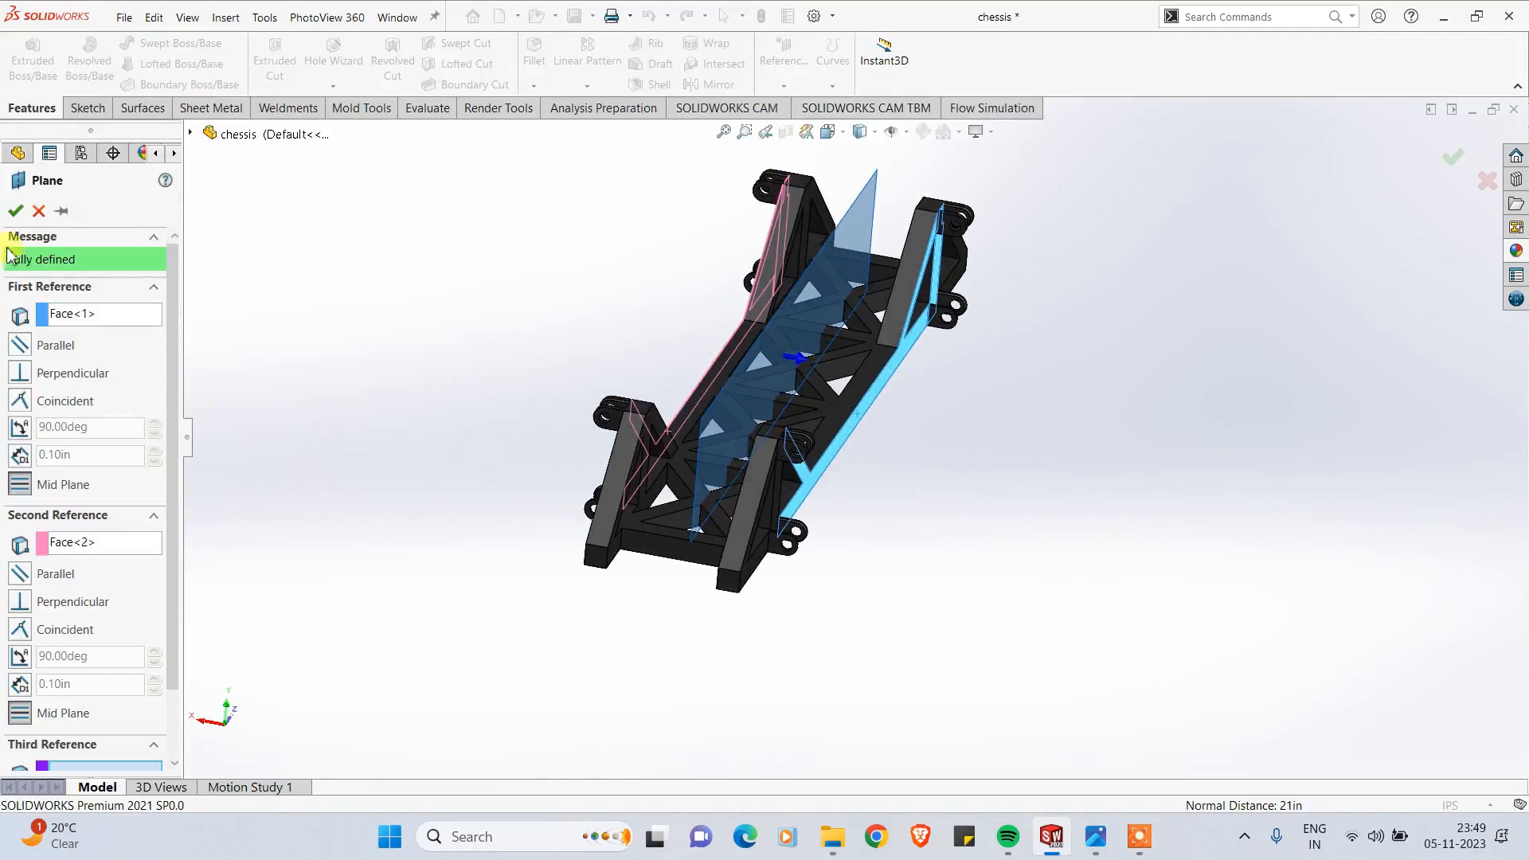
left_click(16, 211)
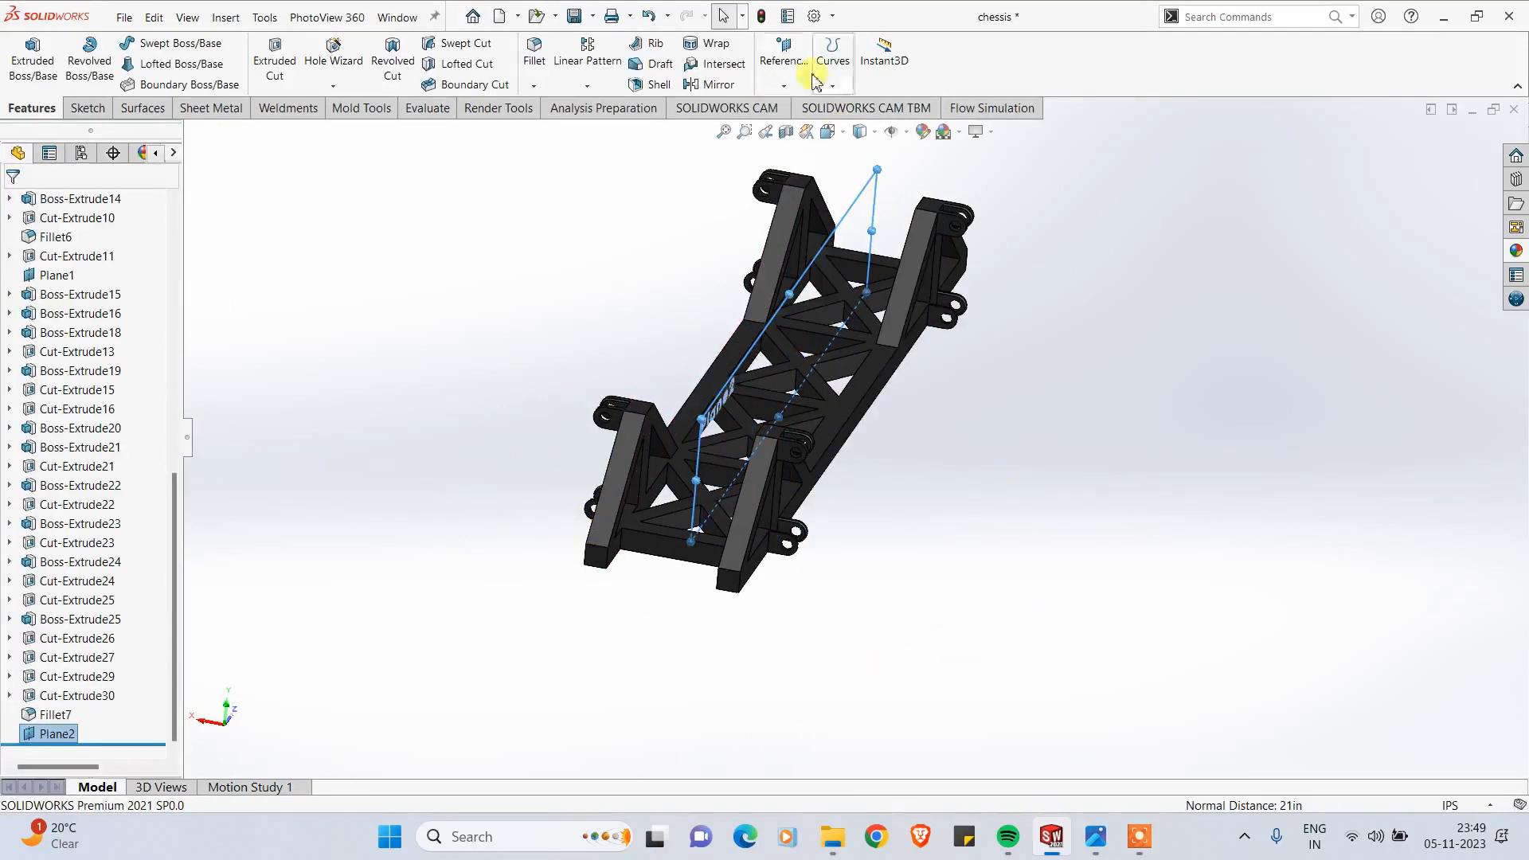
Step: Create a second reference plane midway between the end faces of the chessis's front and rear cross members
left_click(788, 57)
left_click(790, 108)
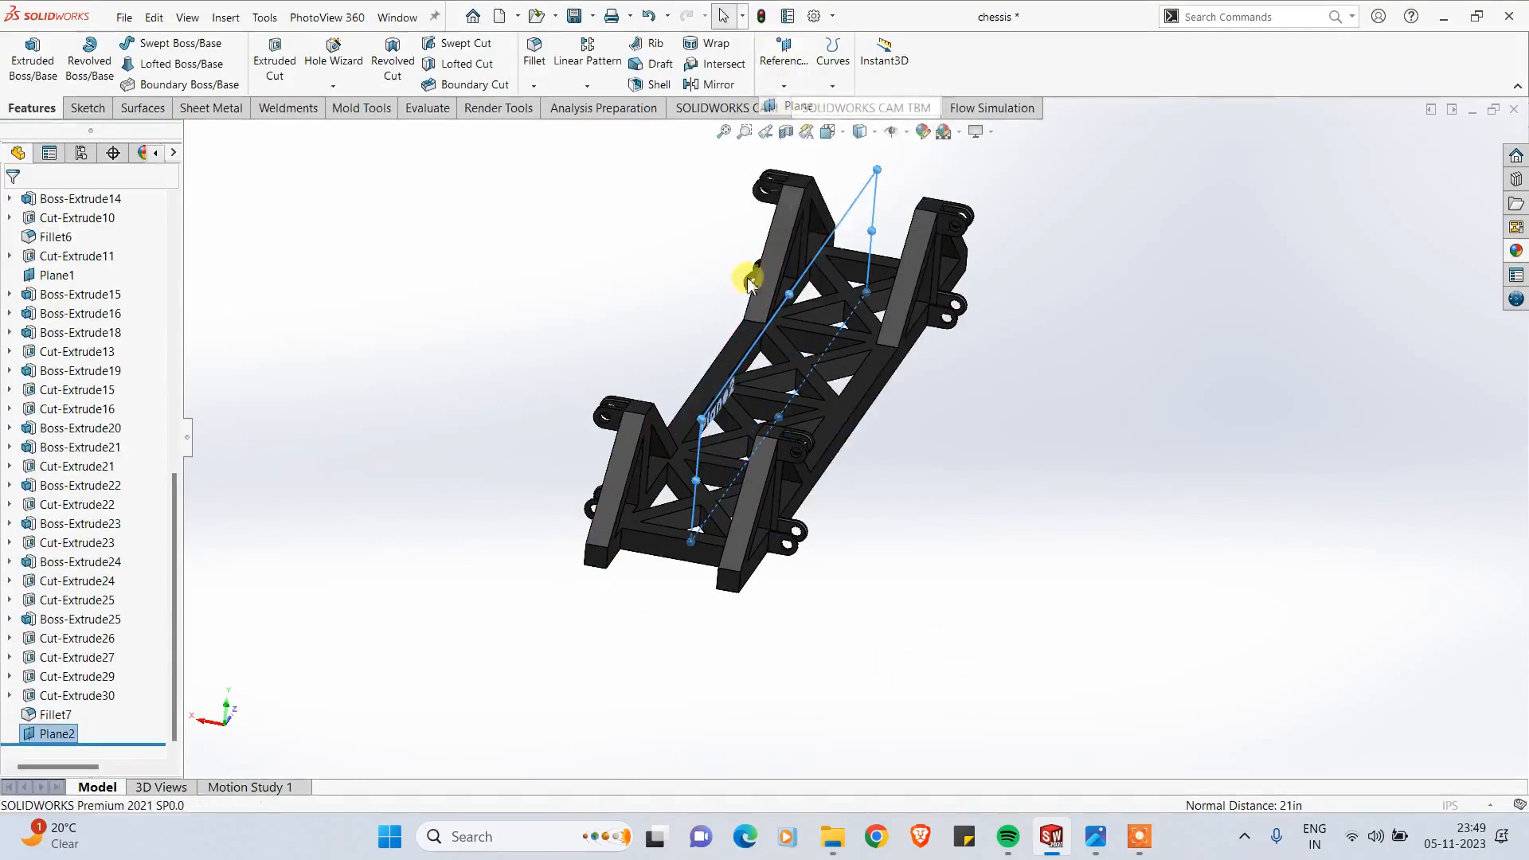
scroll(707, 539, "down", 3)
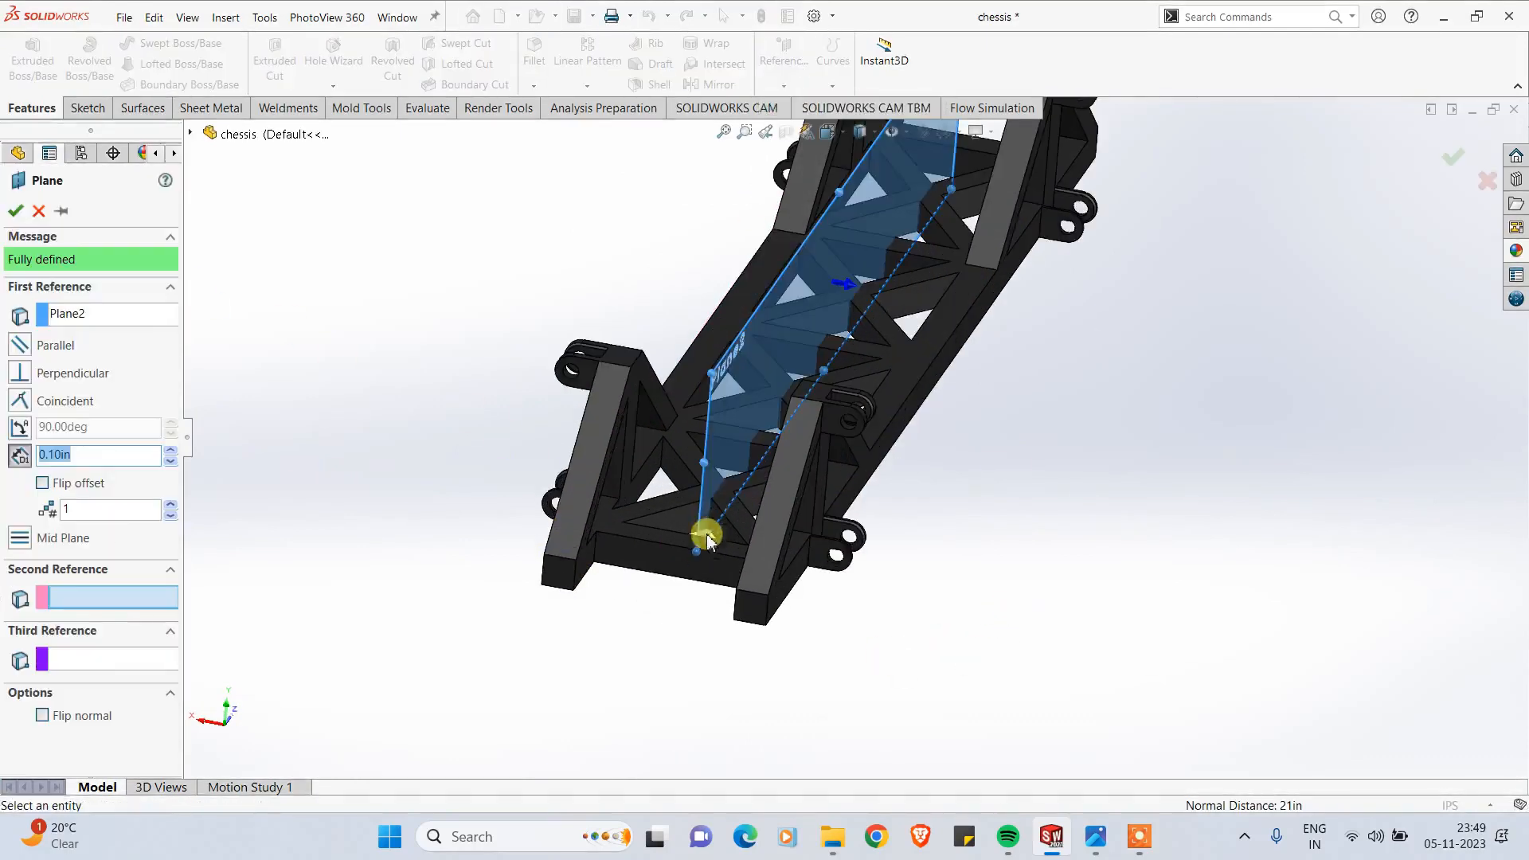
left_click(89, 319)
left_click(112, 333)
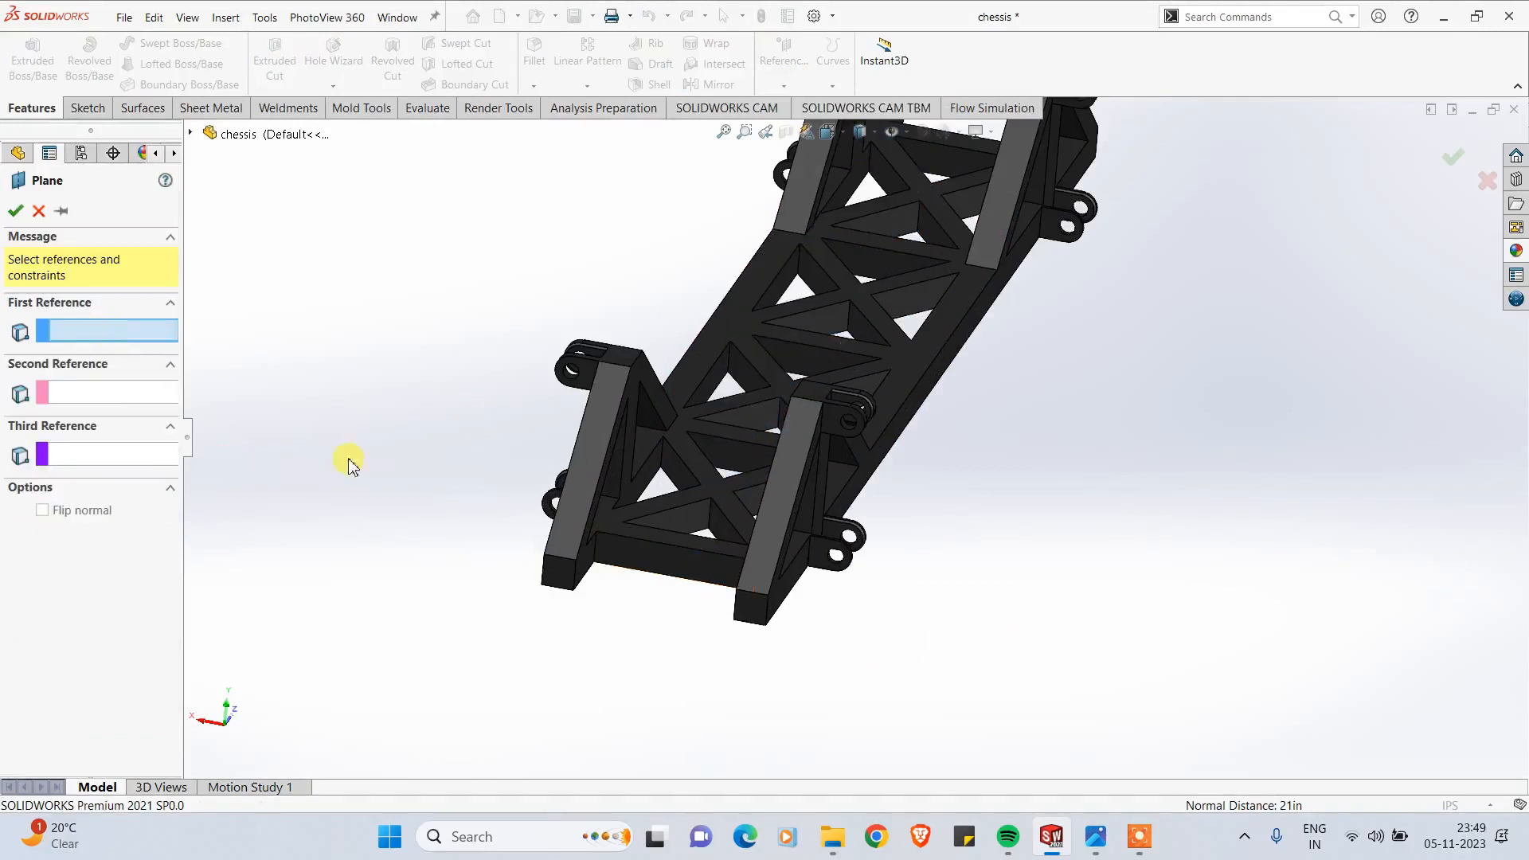
left_click(680, 562)
middle_click_drag(727, 607, 852, 566)
scroll(983, 296, "down", 3)
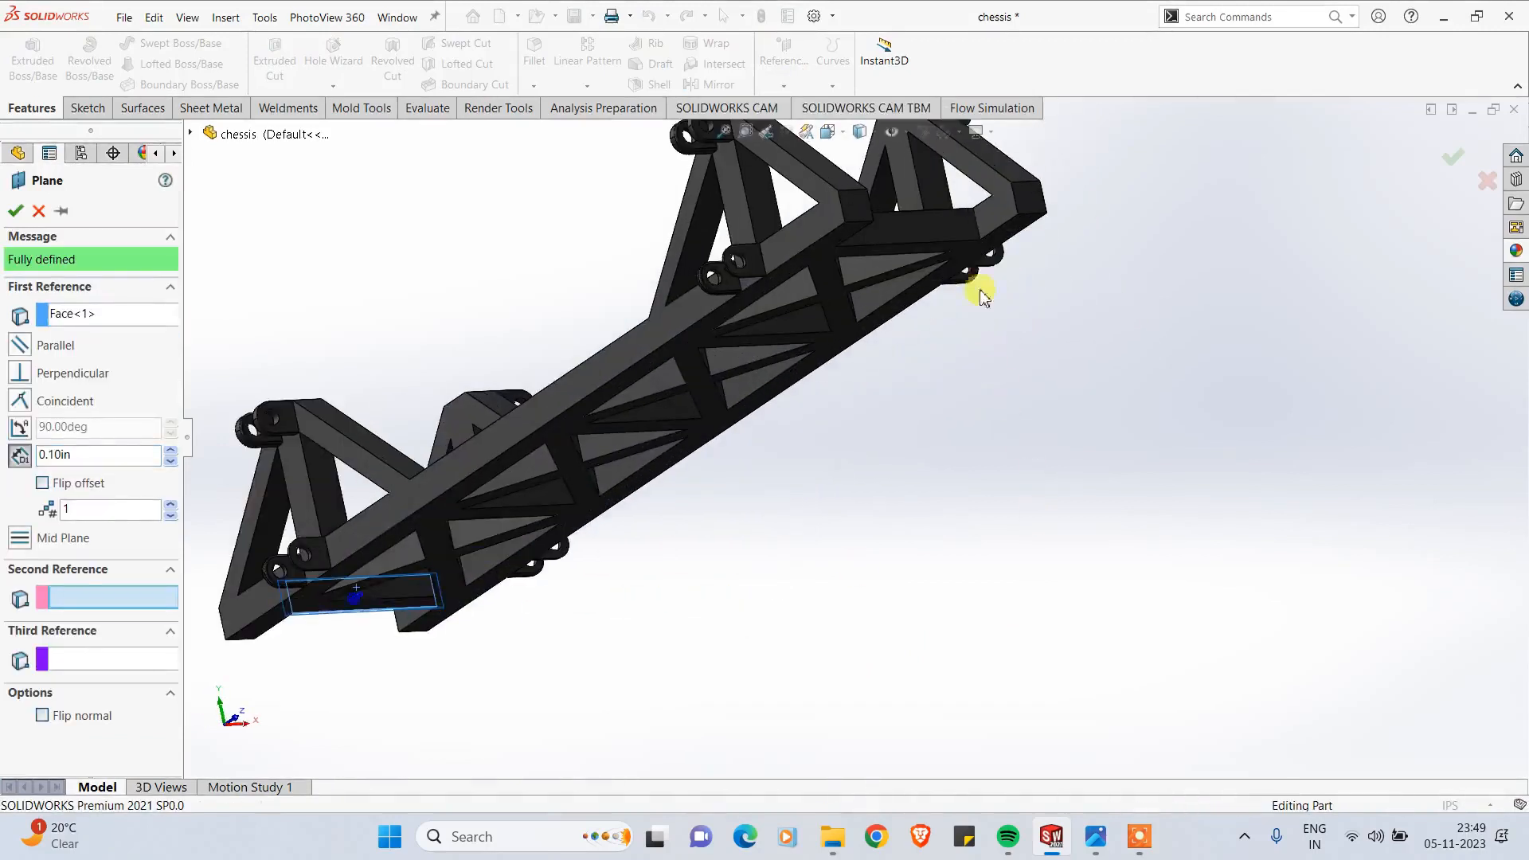
left_click(940, 232)
scroll(976, 447, "up", 3)
middle_click_drag(1003, 515, 600, 447)
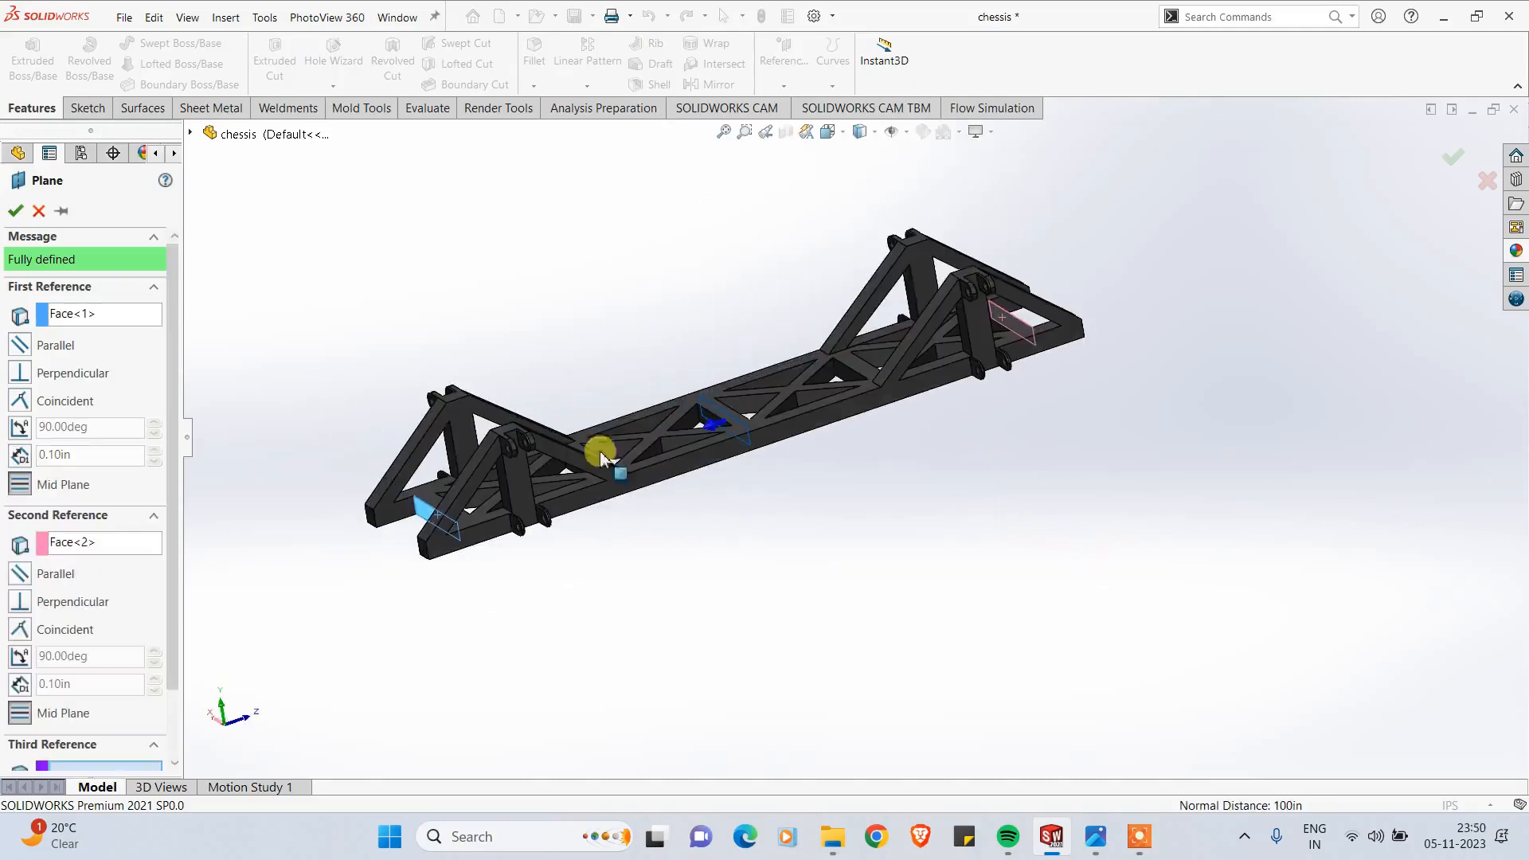
left_click(10, 210)
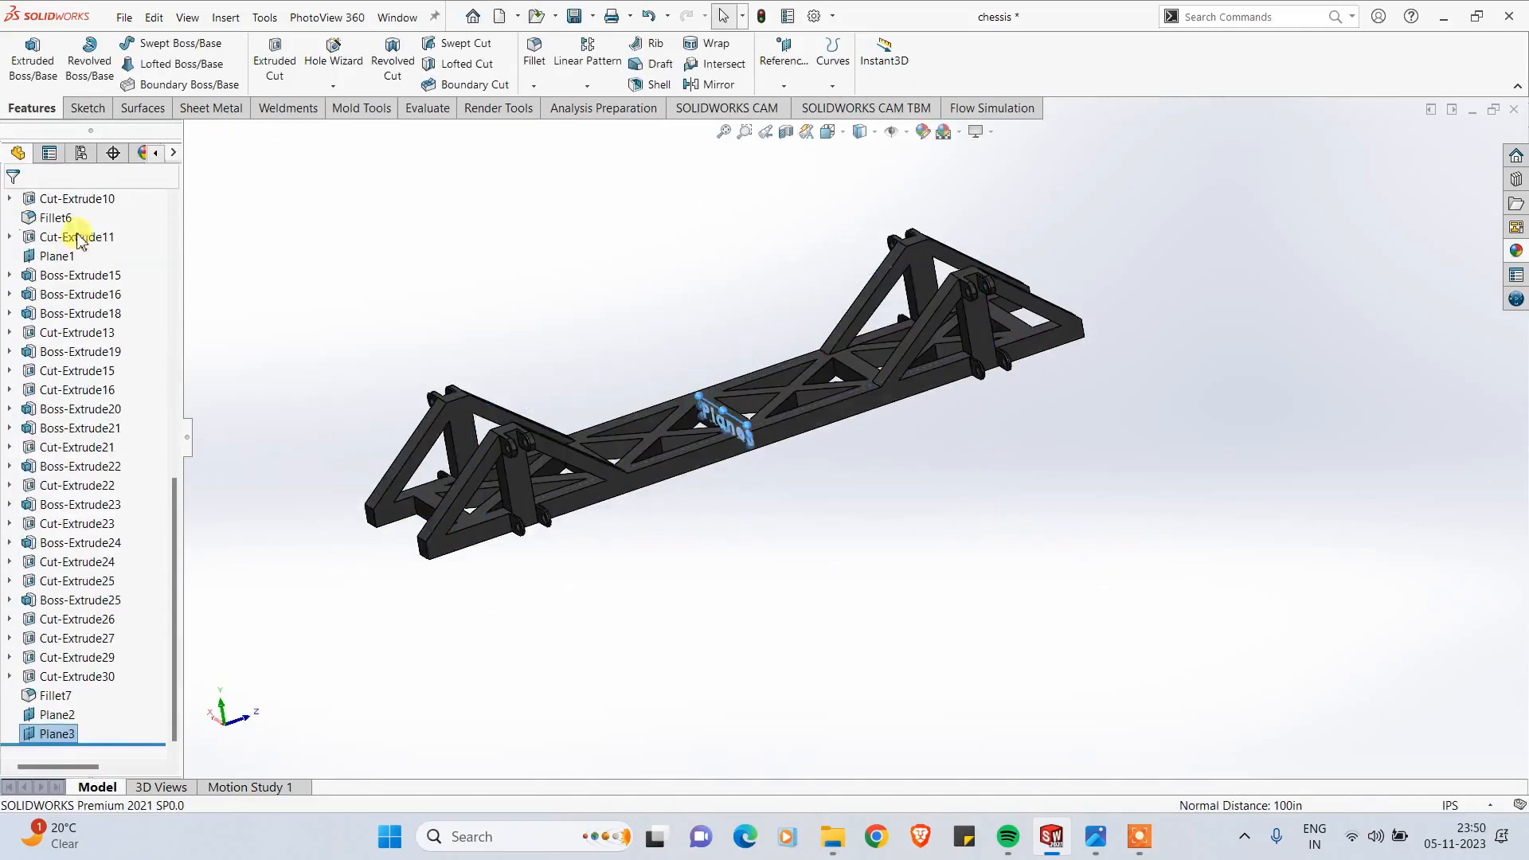
Step: Save and close the chessis part, and expand the chessis features in the assembly down to its new planes
middle_click_drag(781, 559, 852, 608)
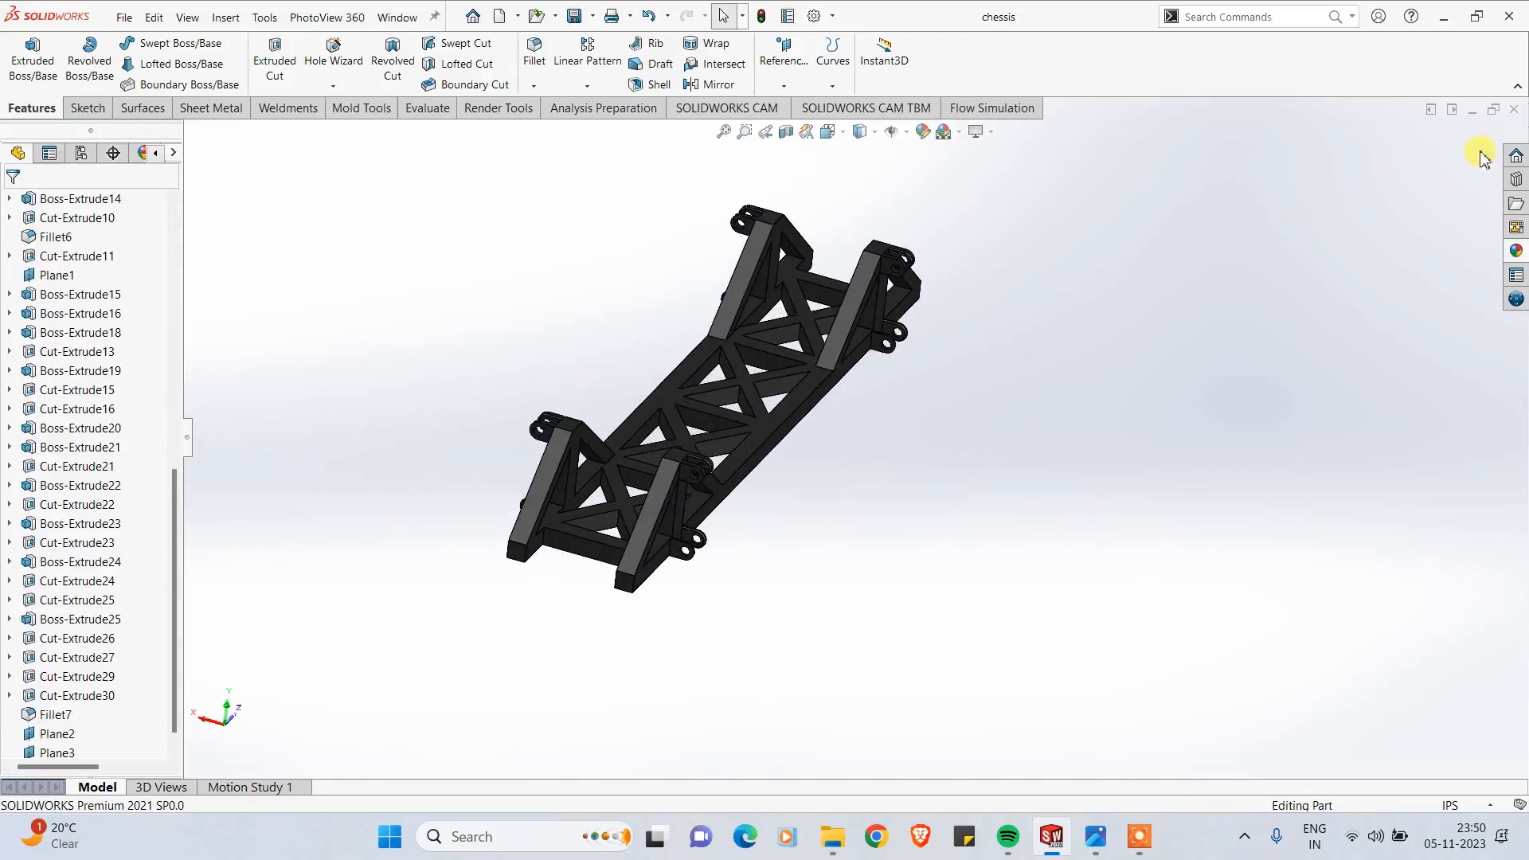
left_click(1510, 111)
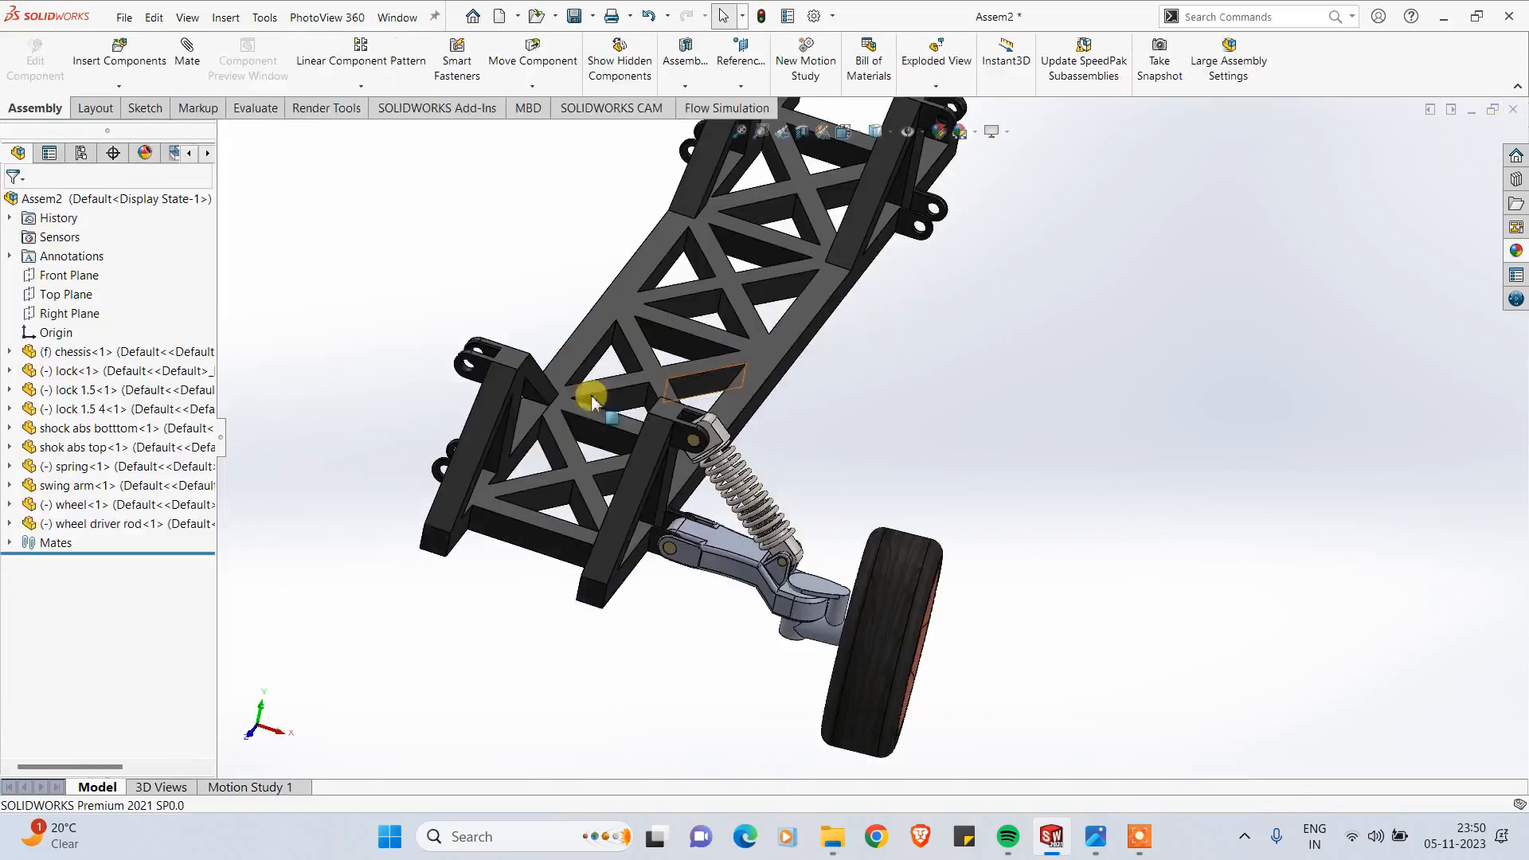
left_click(9, 353)
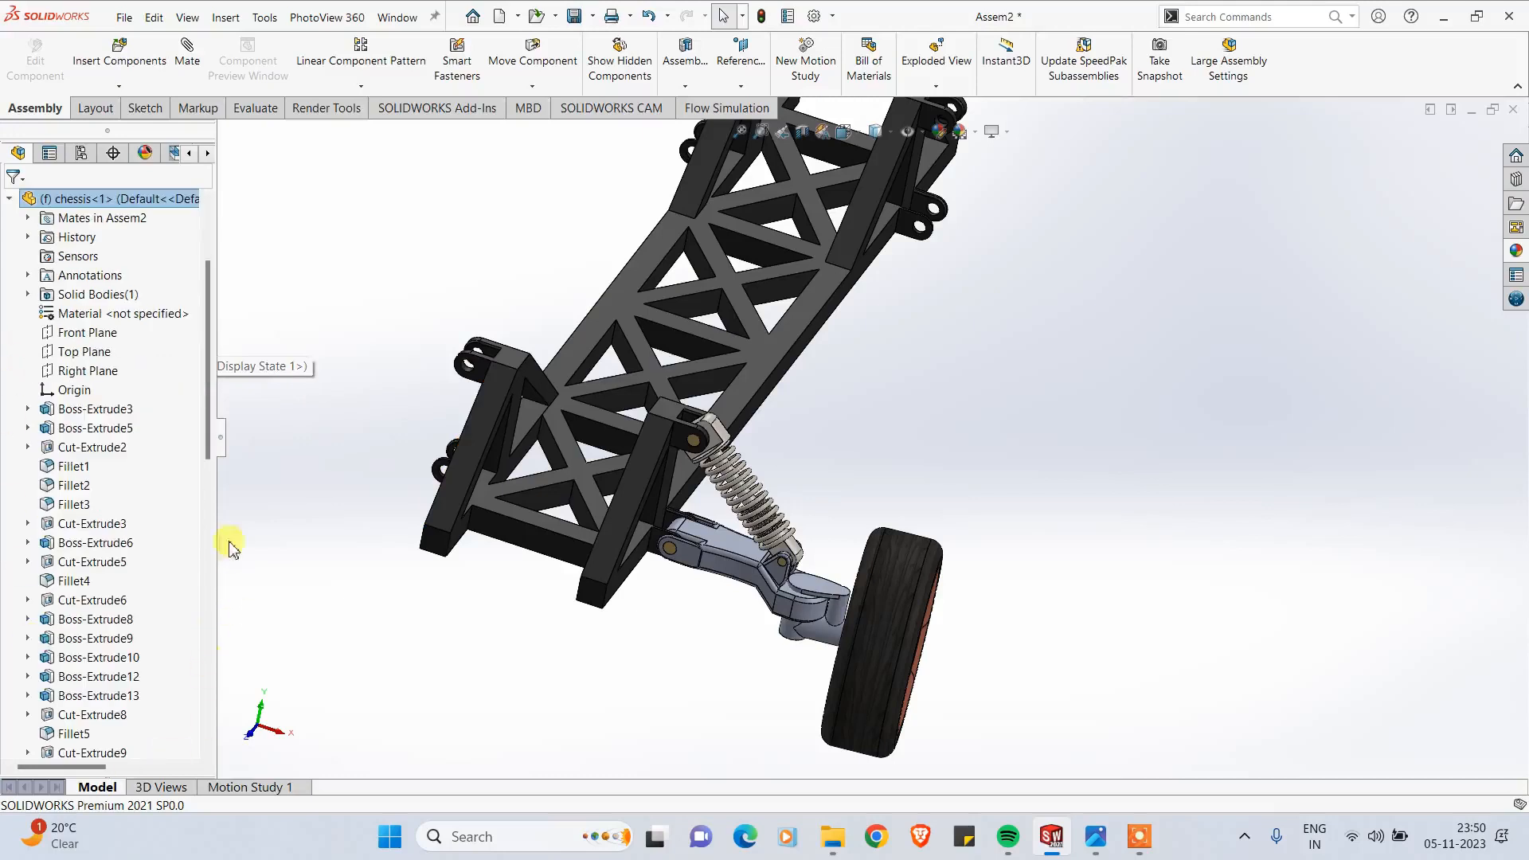
left_click_drag(215, 450, 201, 727)
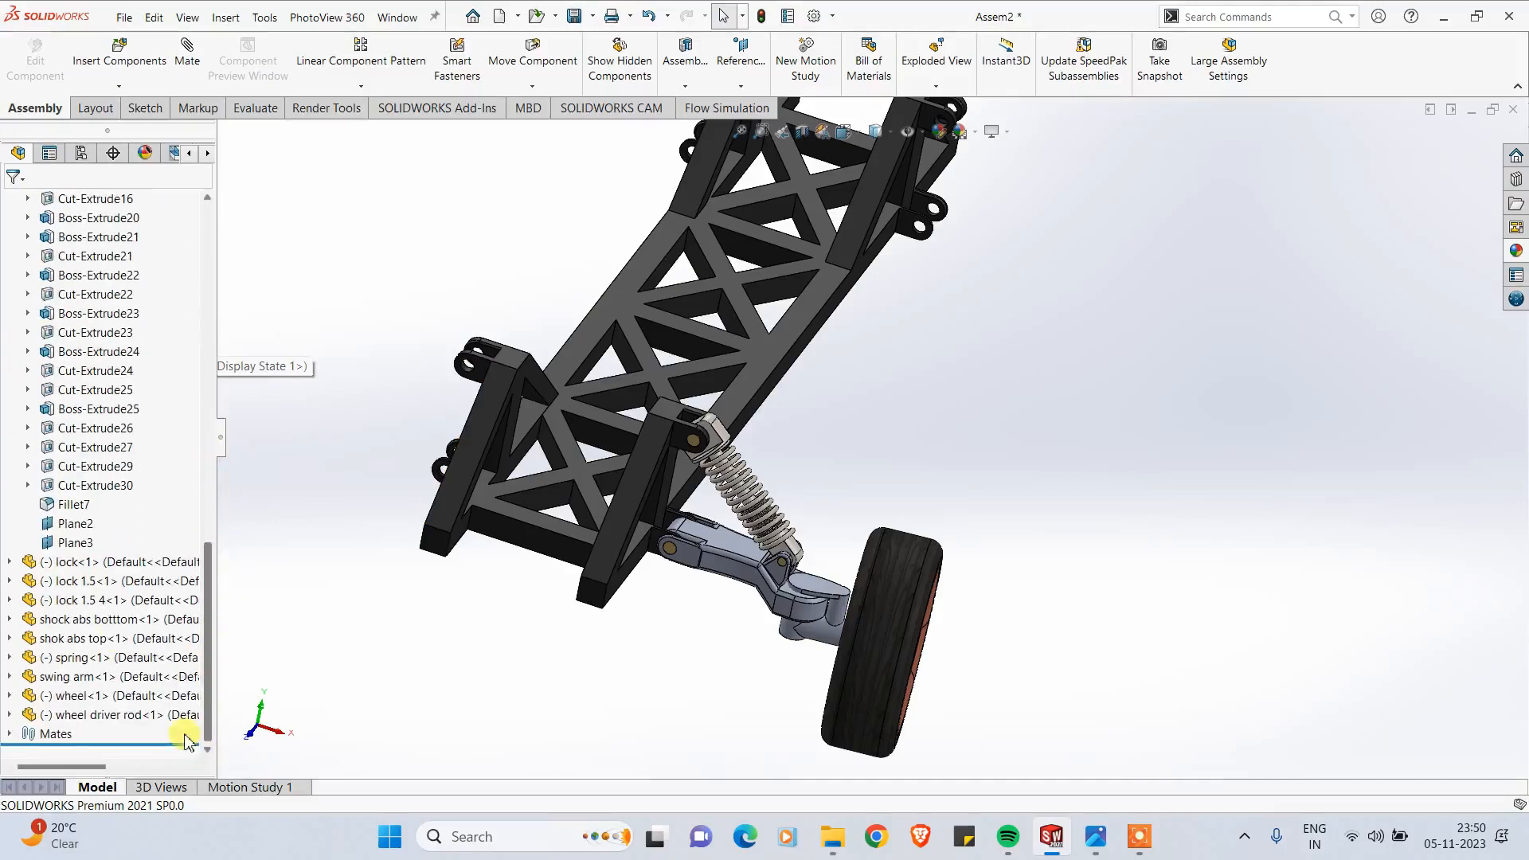
Step: Hide the chessis's Plane2 in the assembly and show it again
right_click(70, 525)
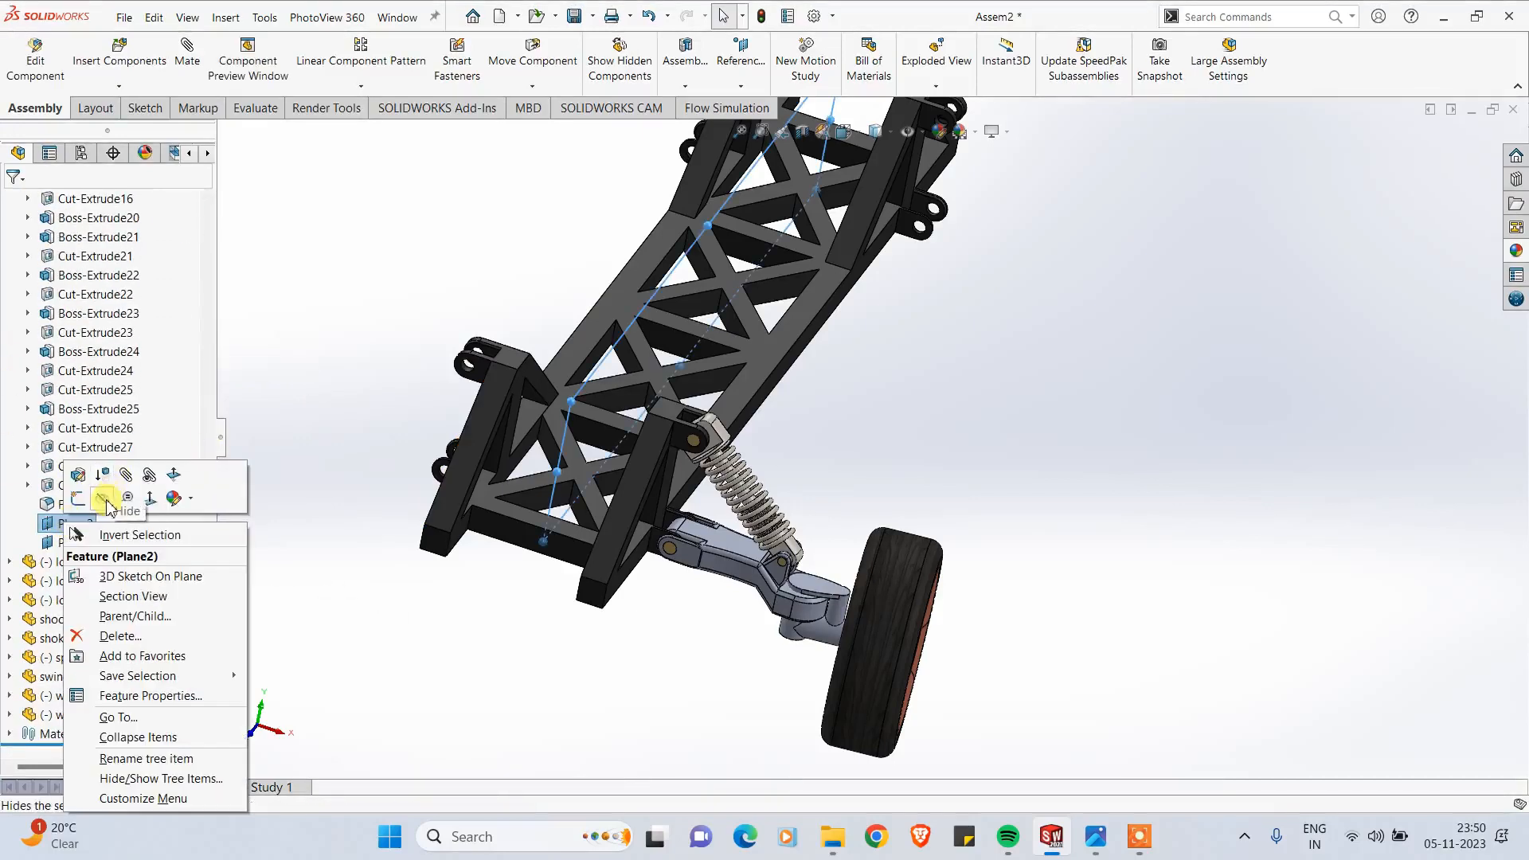
left_click(351, 589)
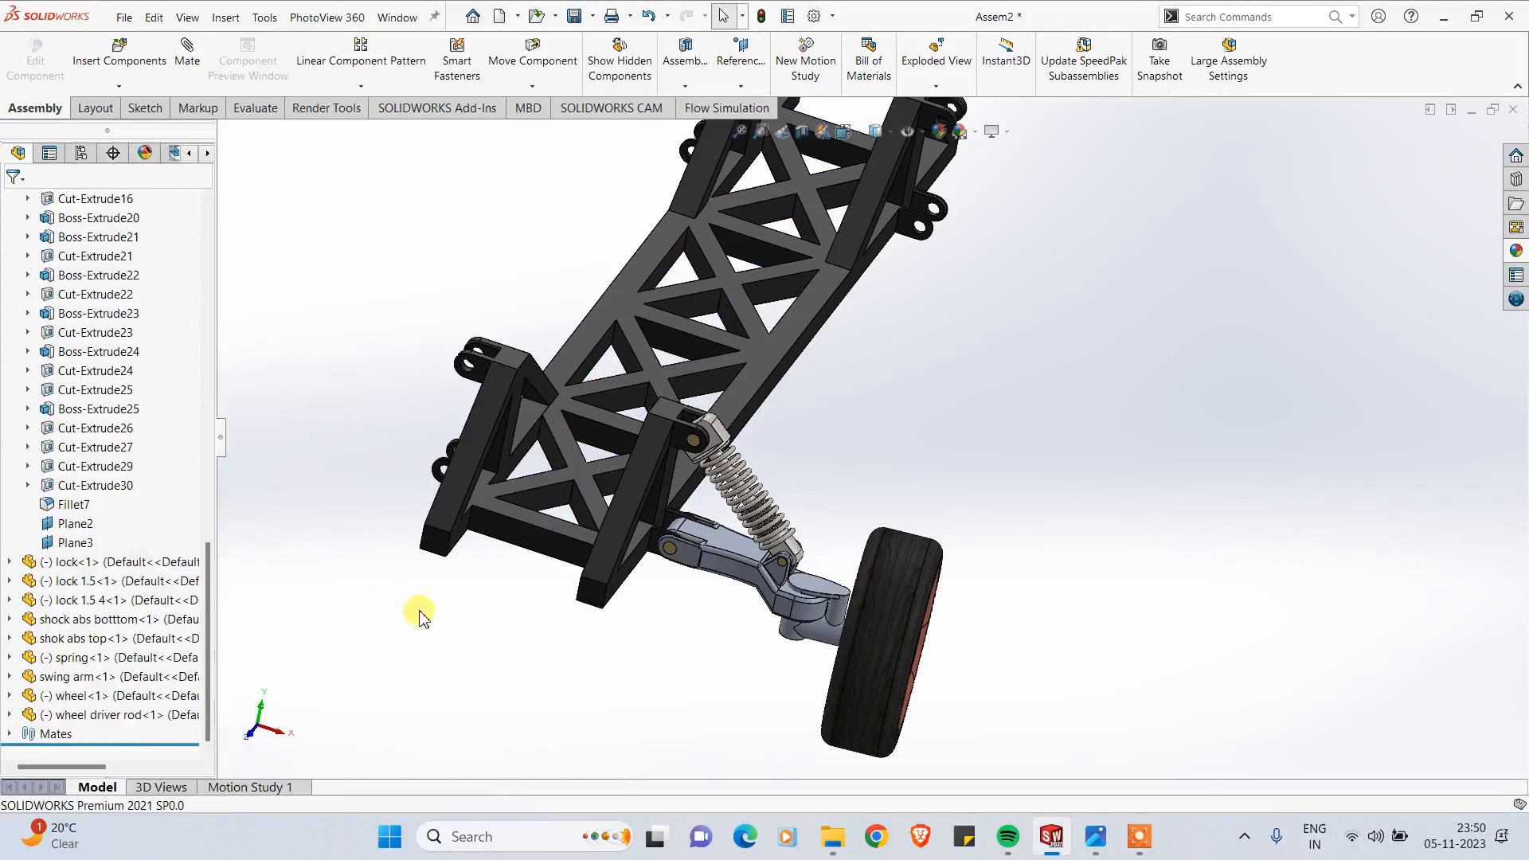
right_click(96, 525)
left_click(121, 501)
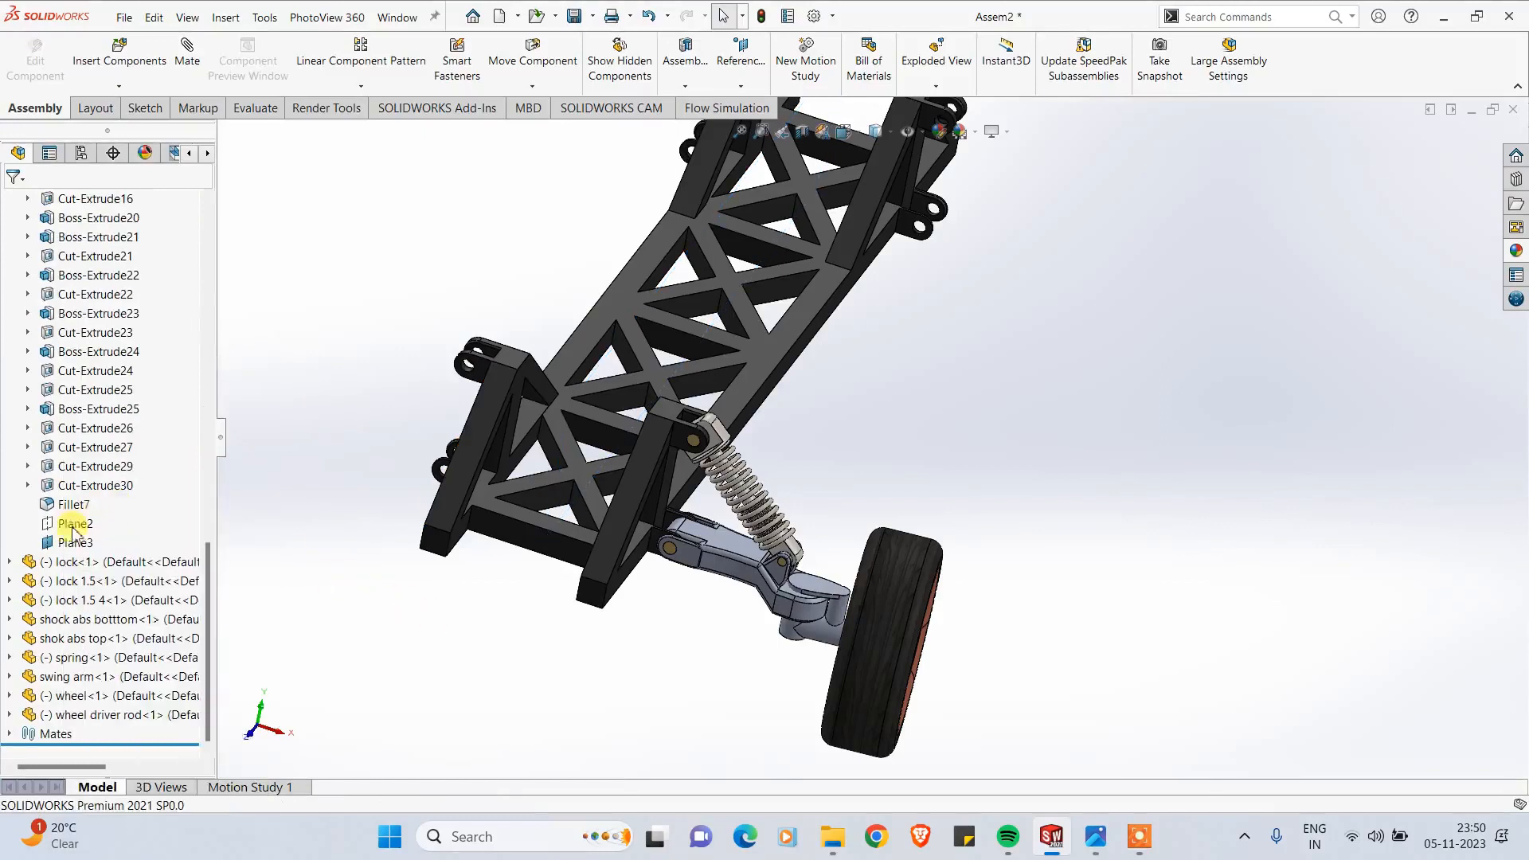
right_click(75, 524)
left_click(113, 501)
left_click(369, 629)
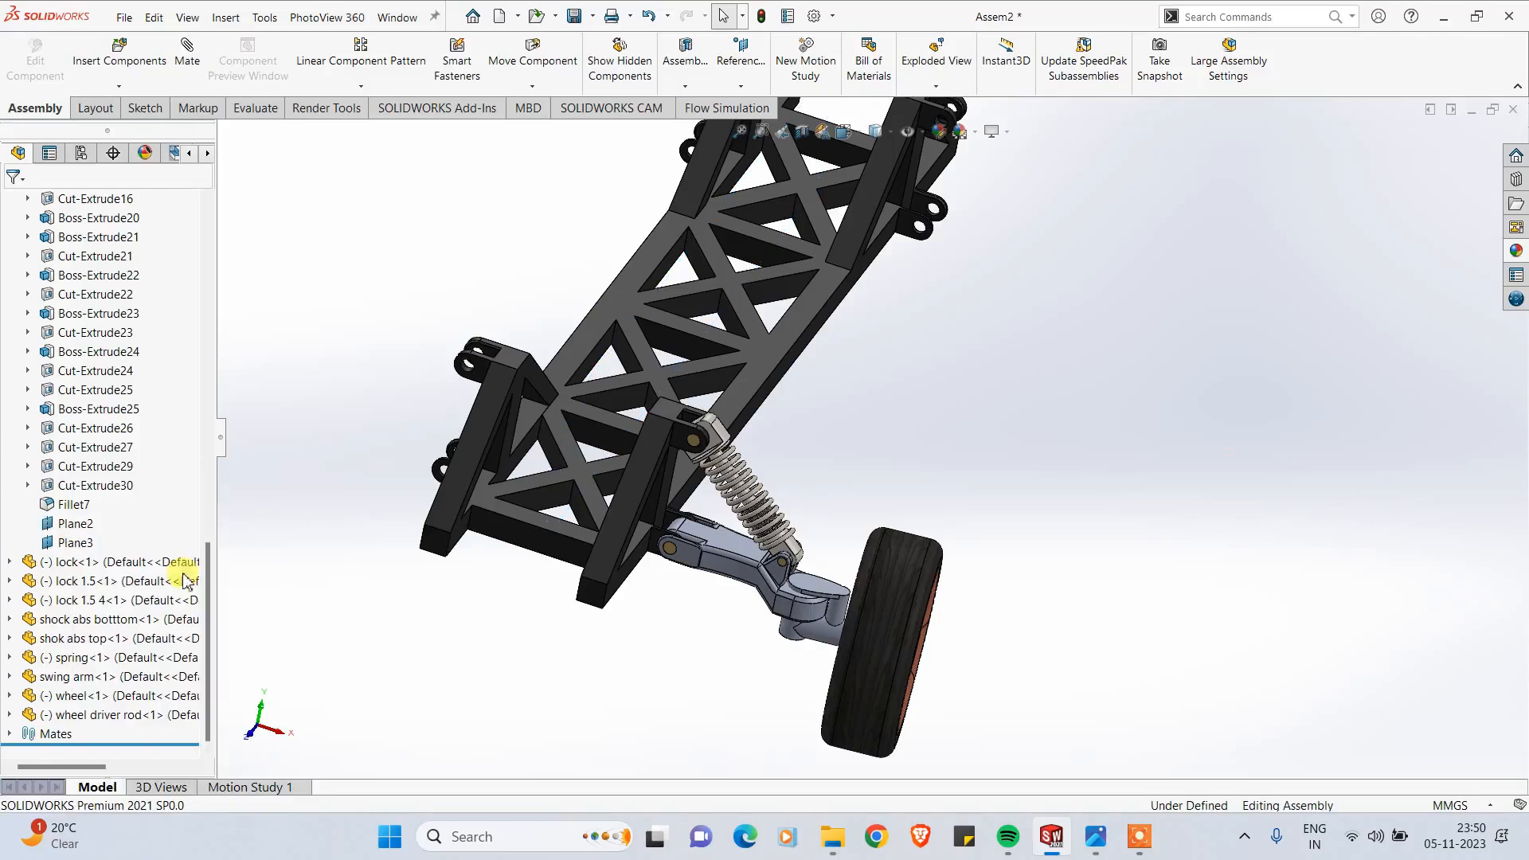
mouse_move(250, 528)
middle_mouse_down()
mouse_move(516, 614)
mouse_move(288, 541)
middle_mouse_up()
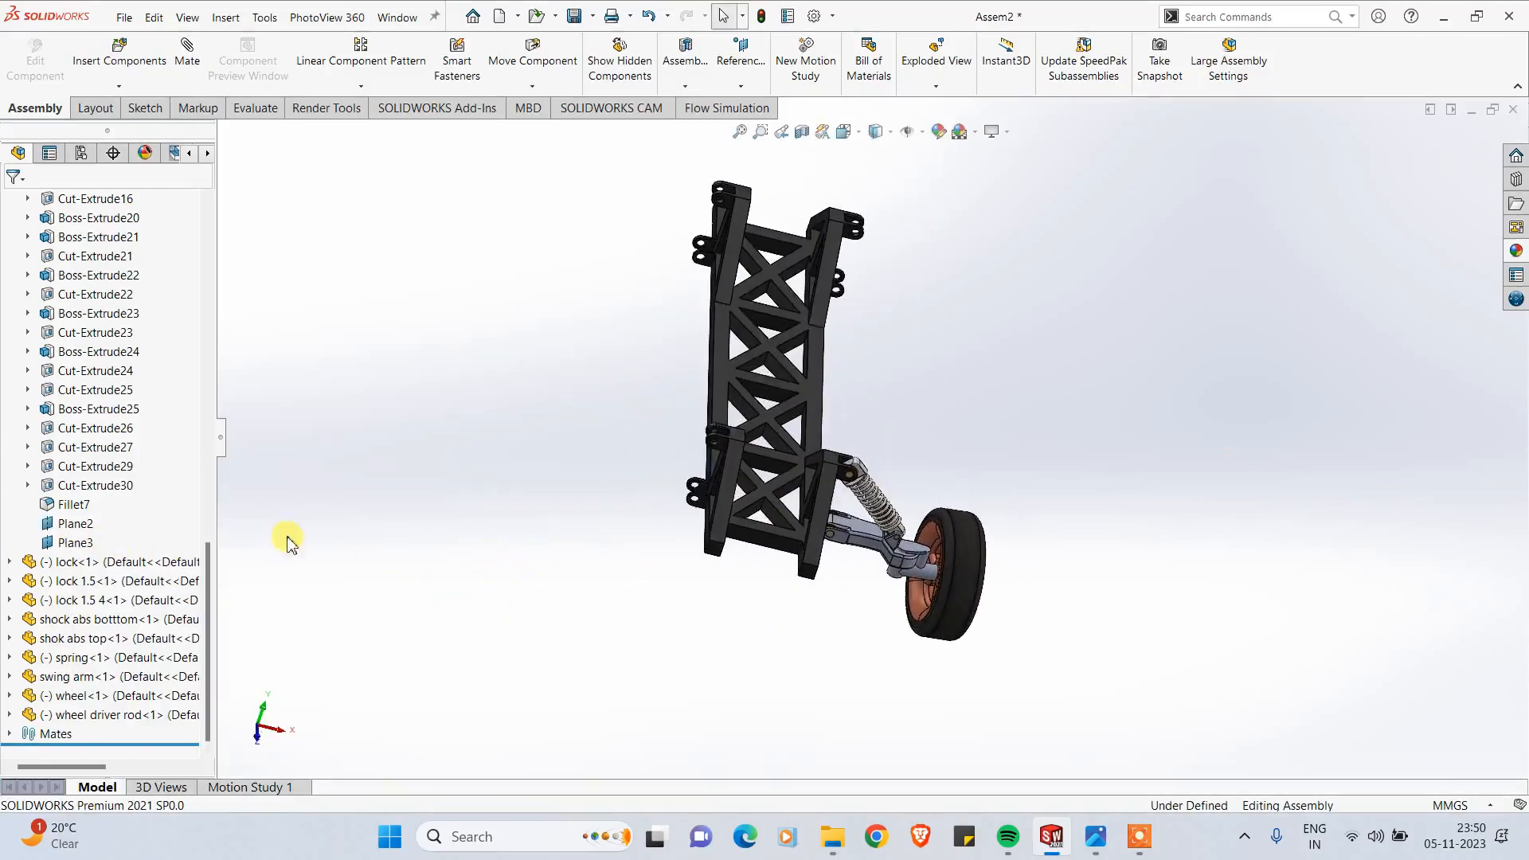
left_click(76, 543)
middle_click_drag(446, 629, 374, 641)
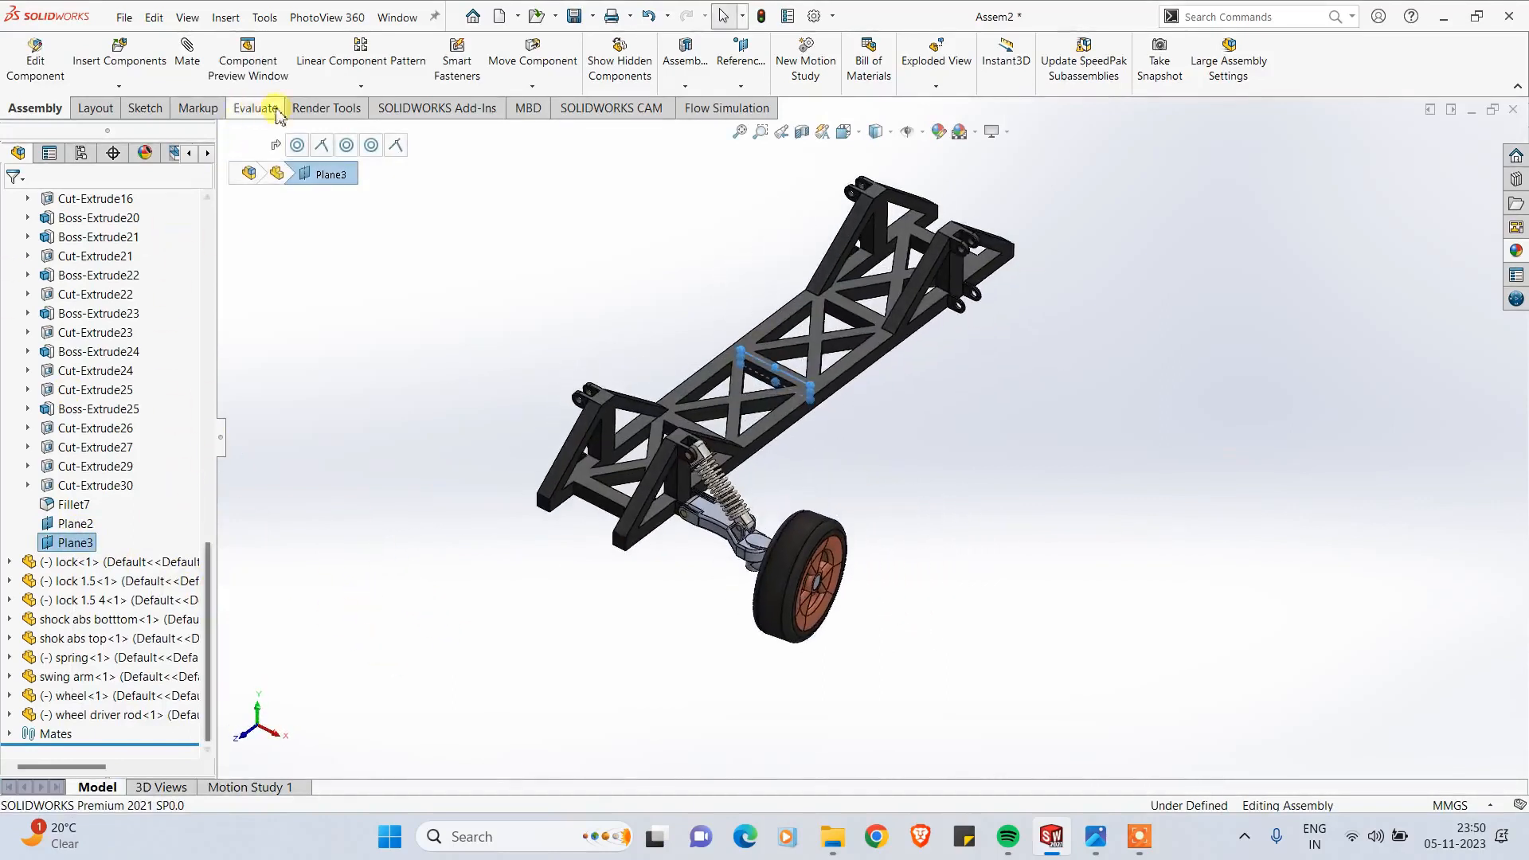
left_click(137, 88)
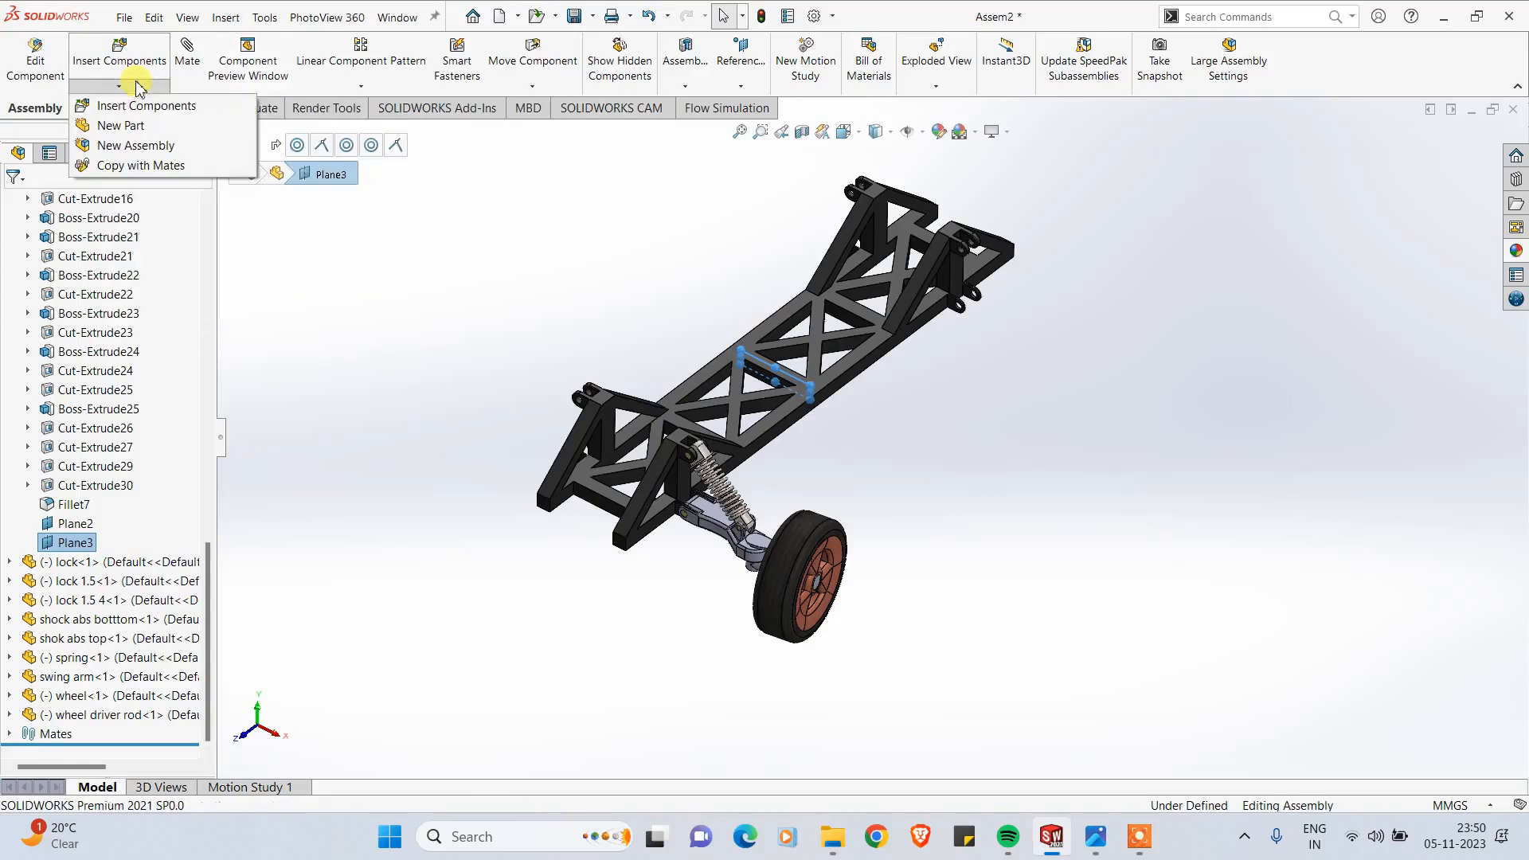
left_click(517, 197)
left_click(532, 86)
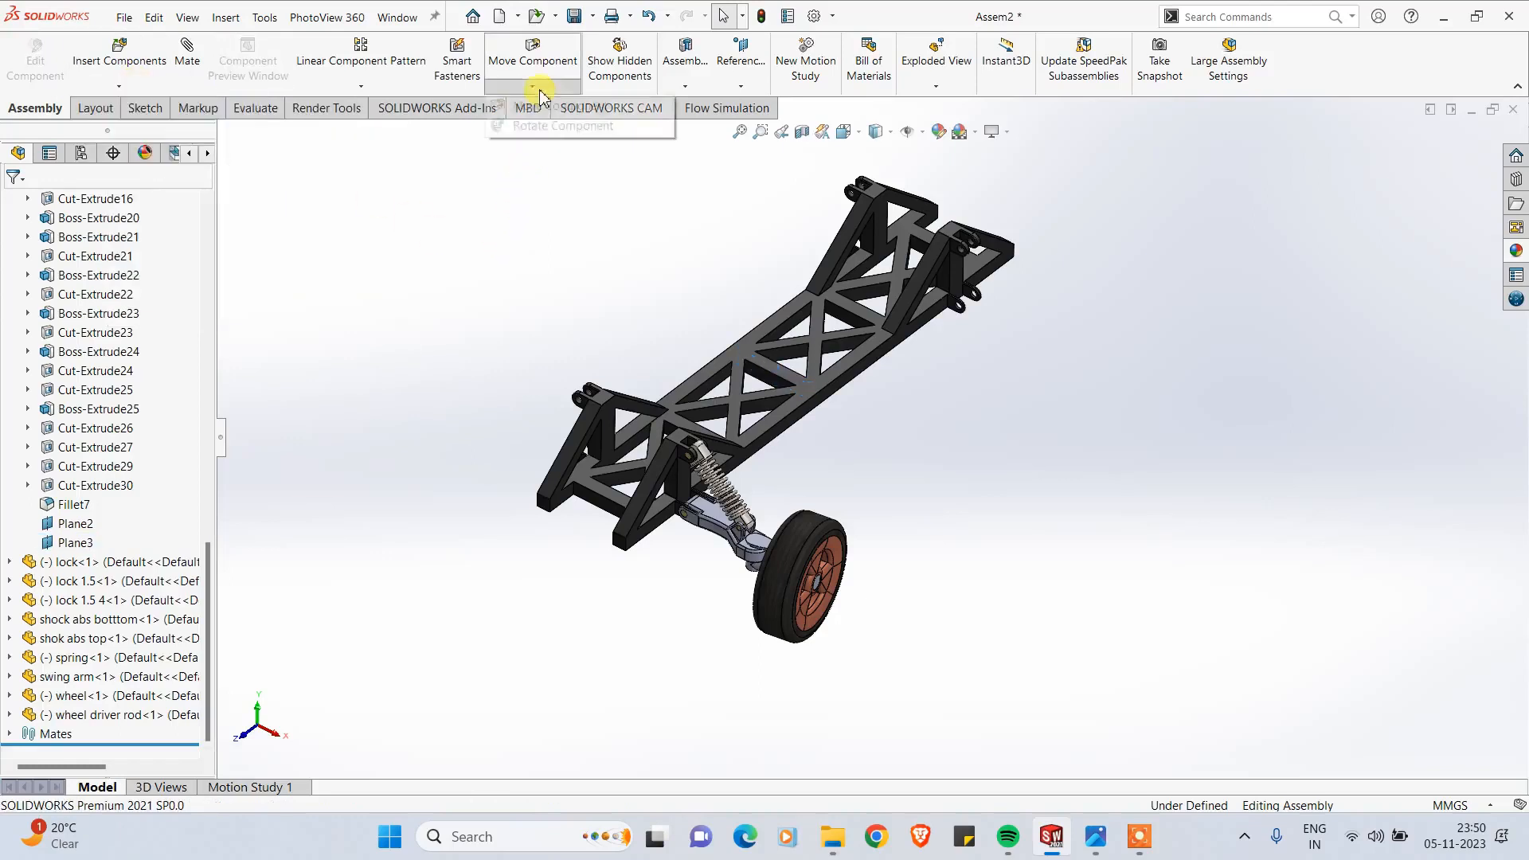
left_click(518, 188)
left_click(140, 87)
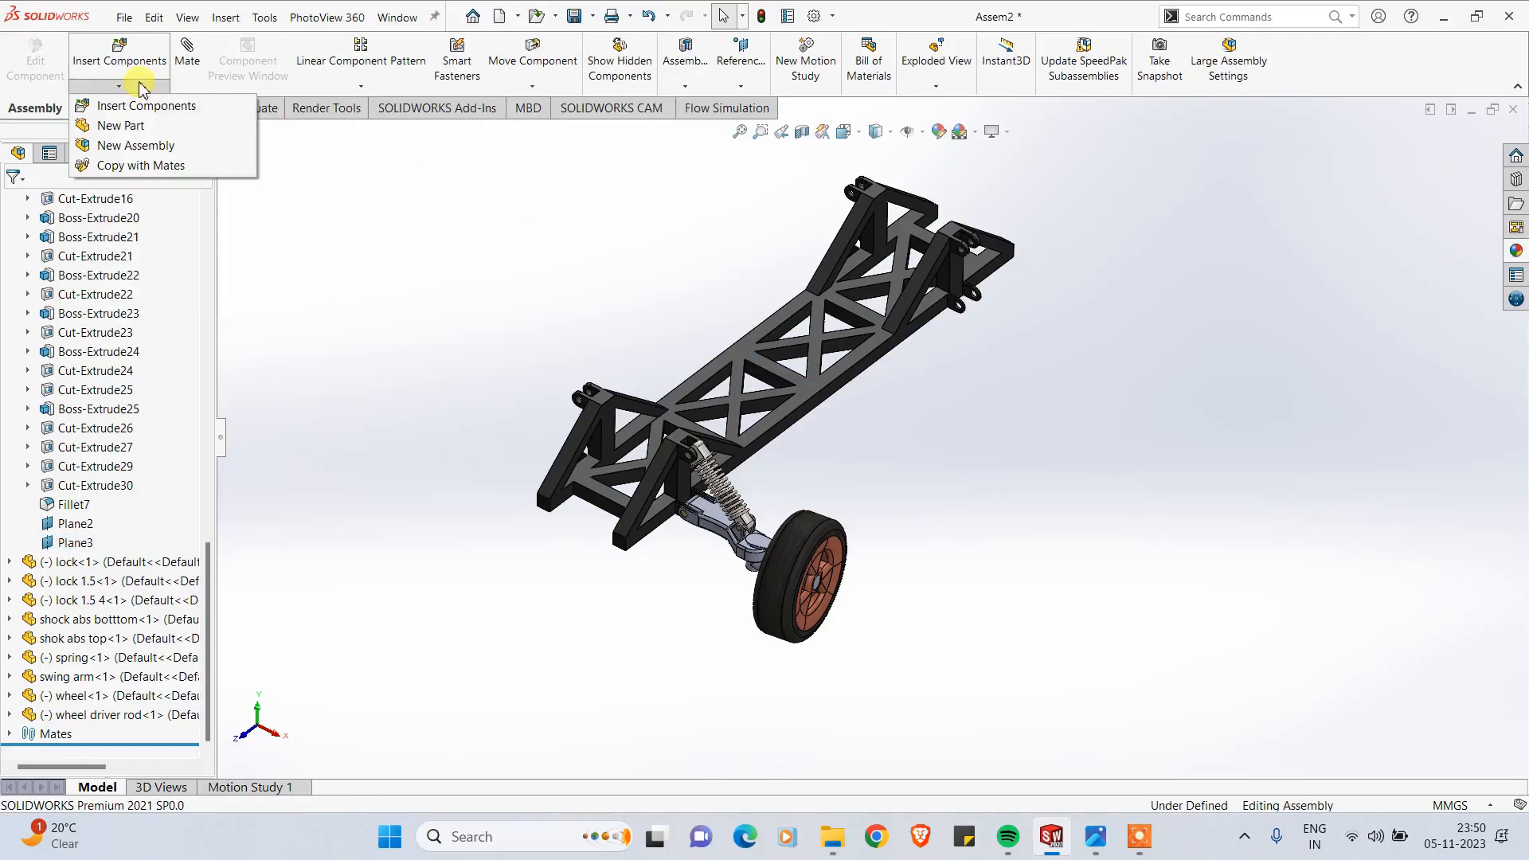
left_click(732, 201)
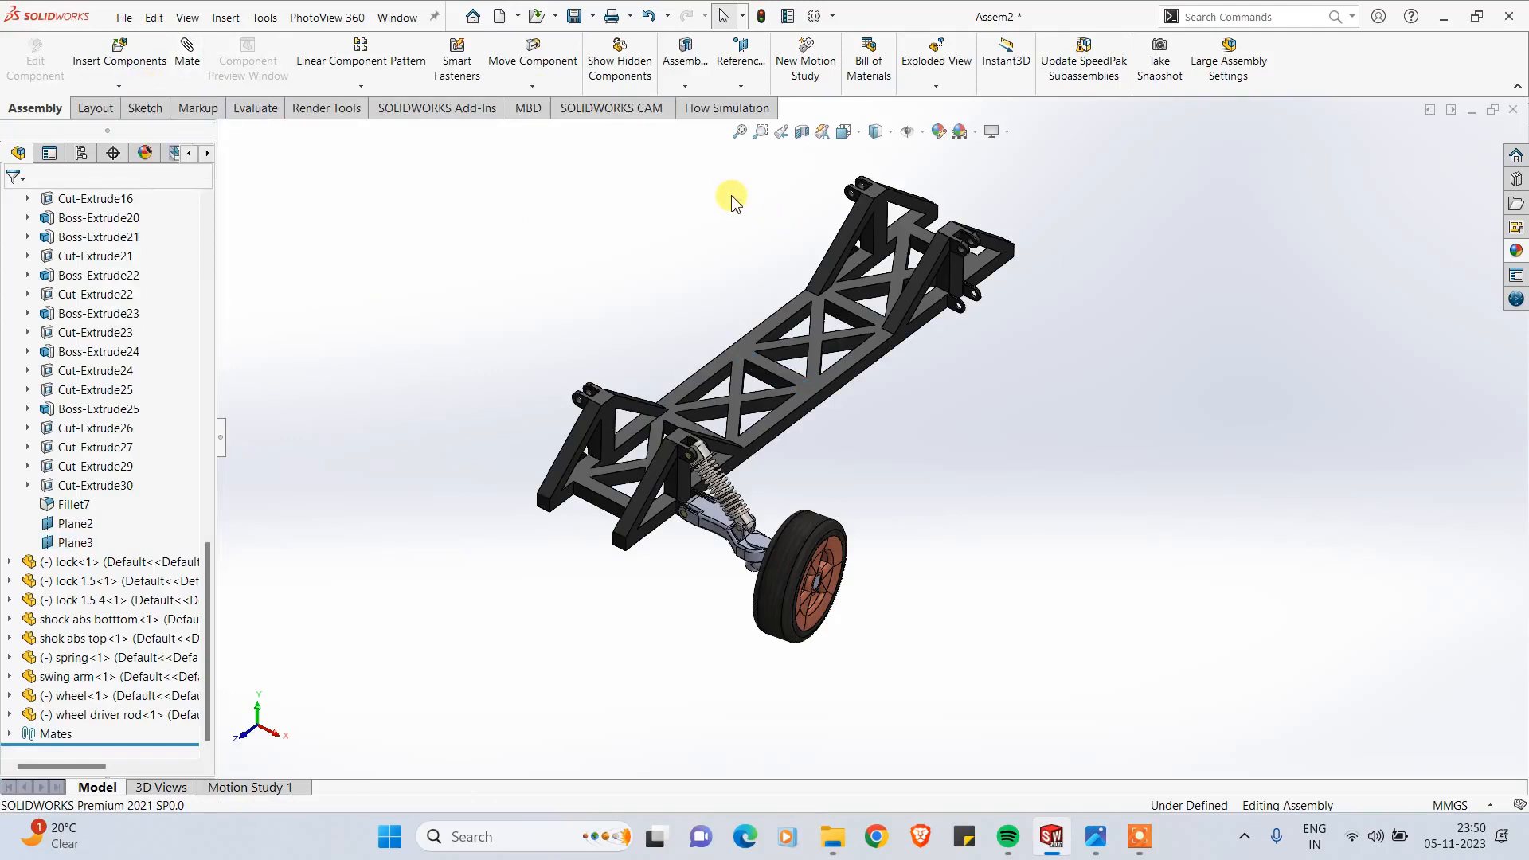
middle_click_drag(736, 199, 763, 216)
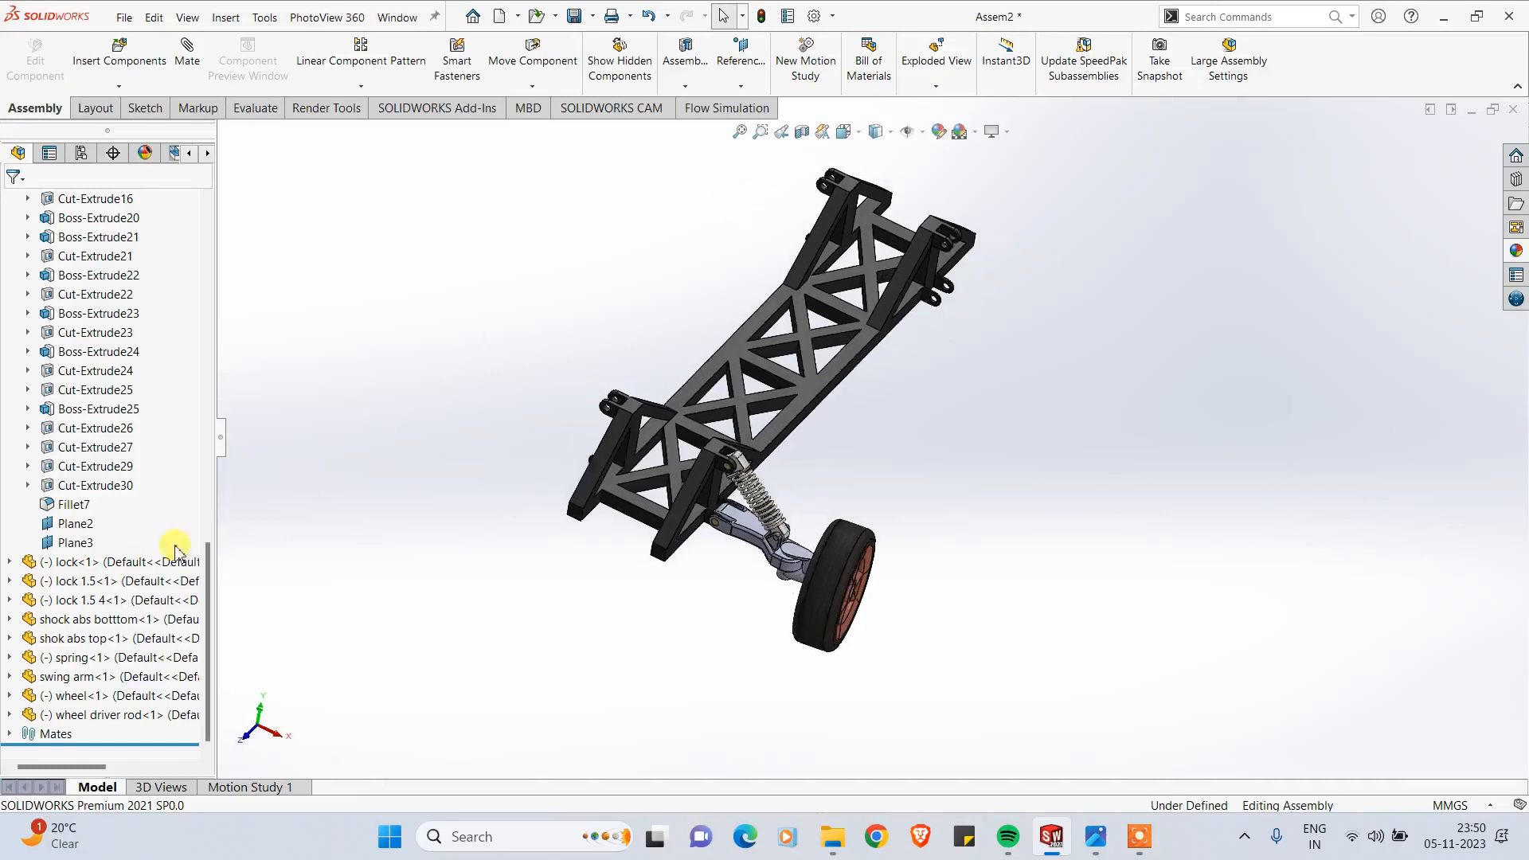
Step: Start a component mirror about the chessis's Plane3 and select the swing arm, wheel driver rod and wheel to mirror
left_click(75, 543)
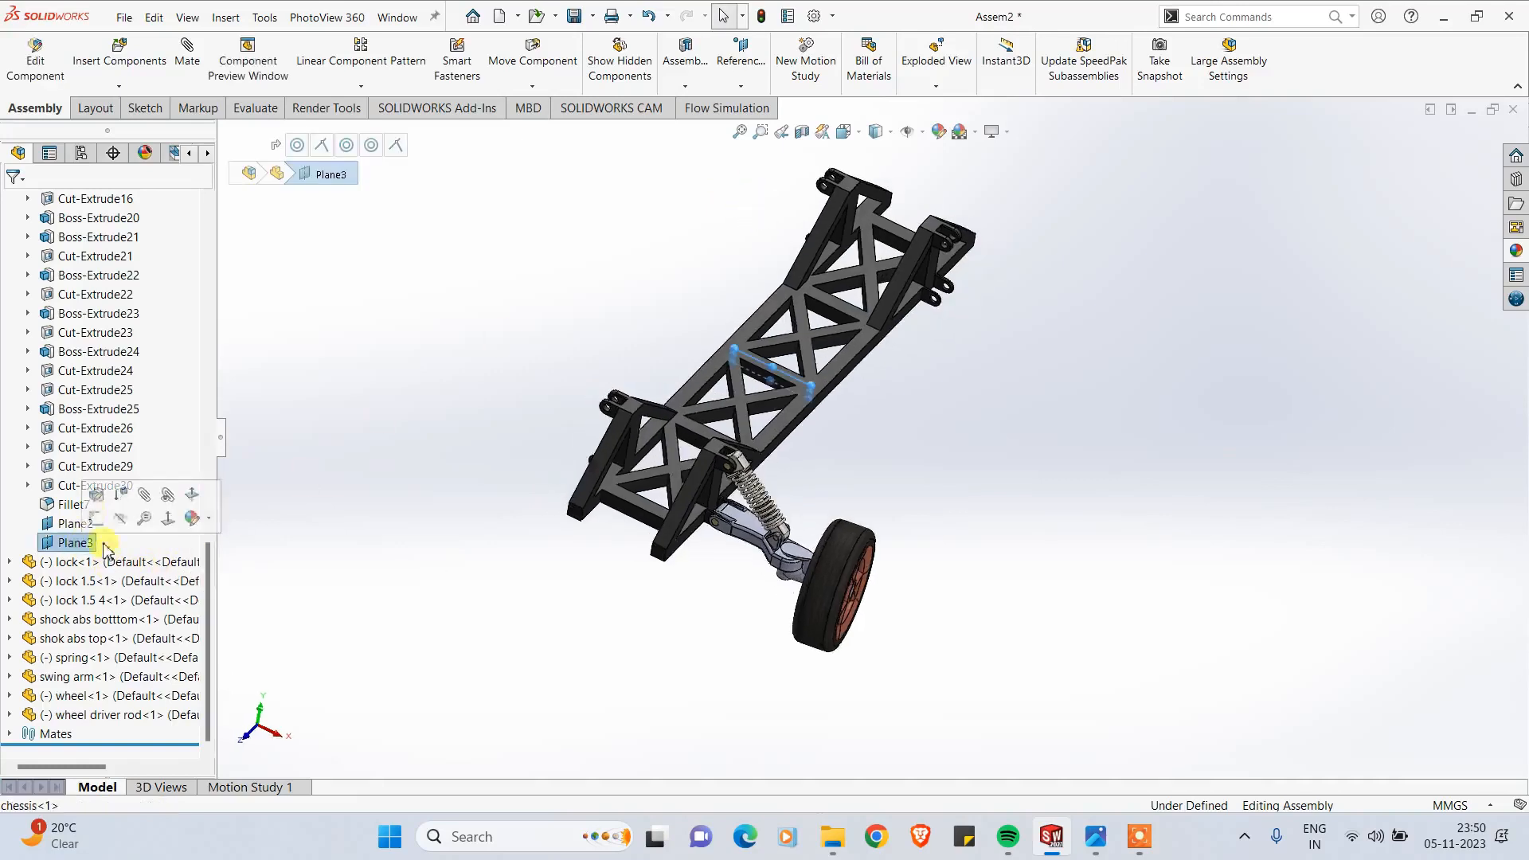
left_click(421, 87)
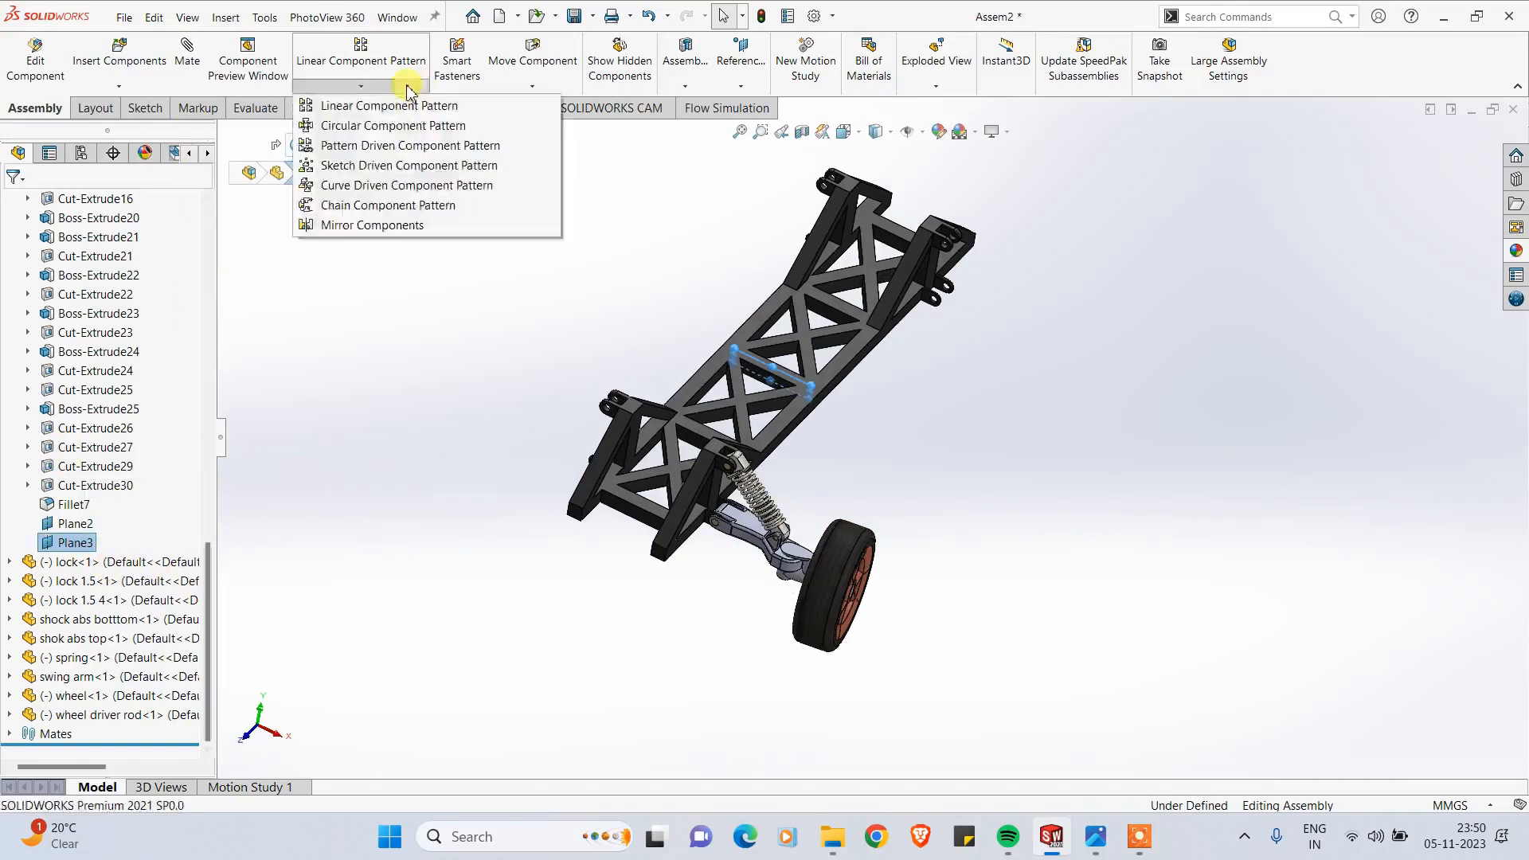
left_click(366, 227)
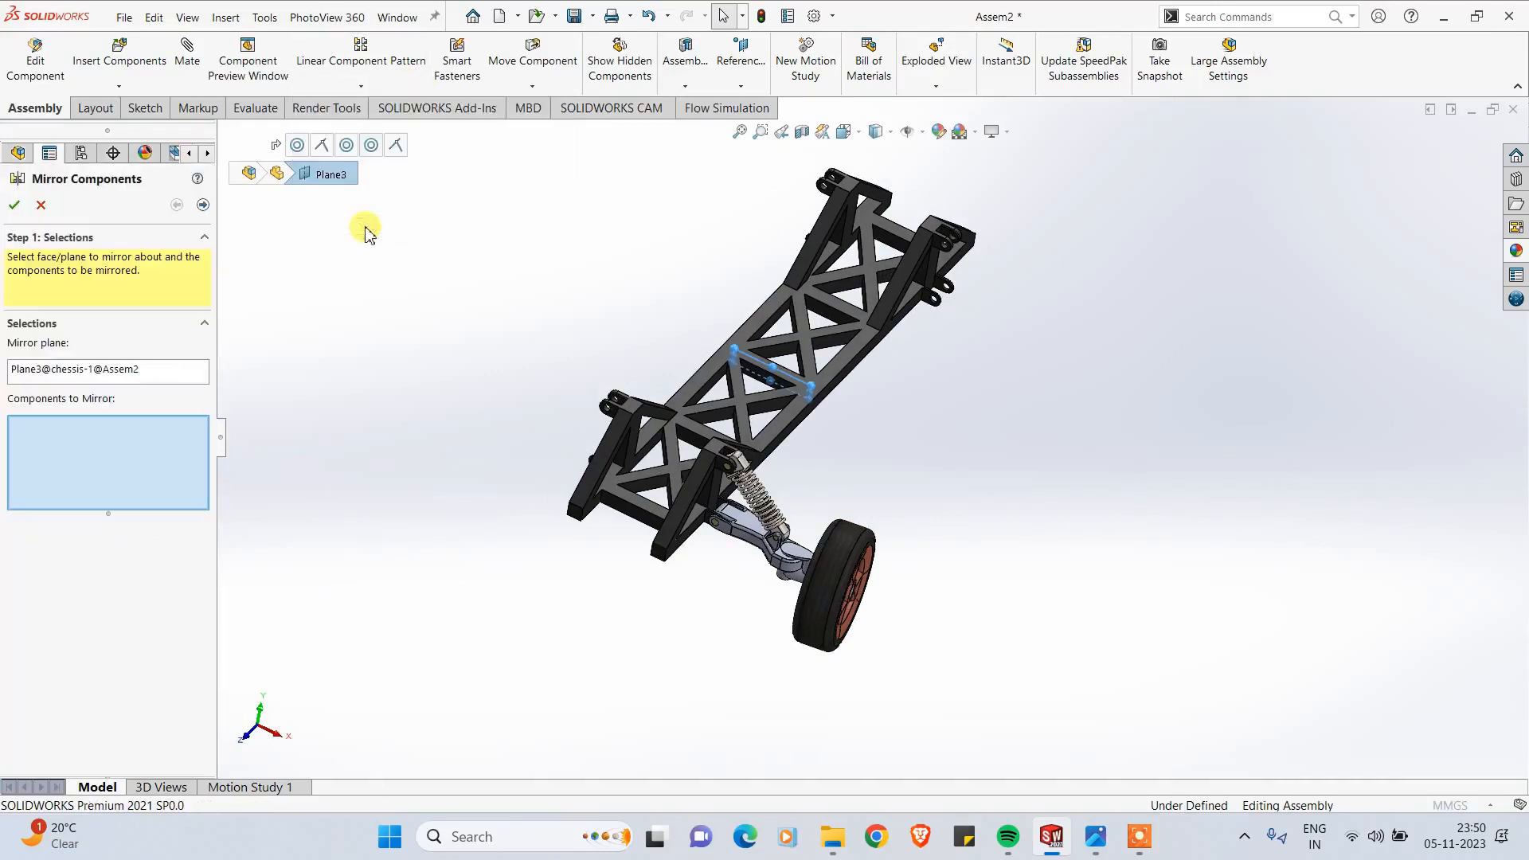
scroll(749, 497, "down", 3)
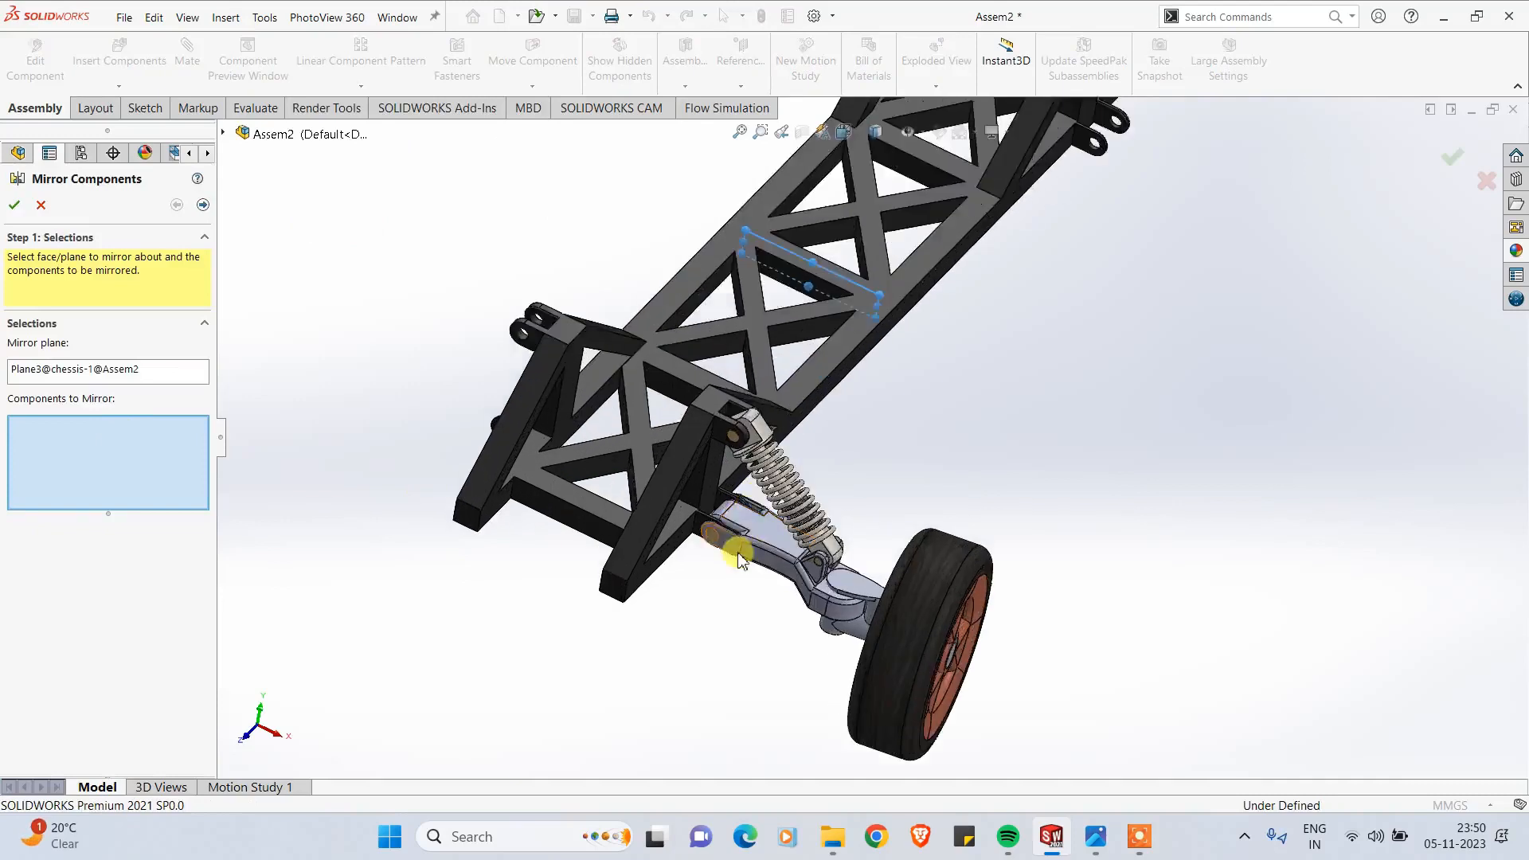
middle_click_drag(737, 551, 767, 583)
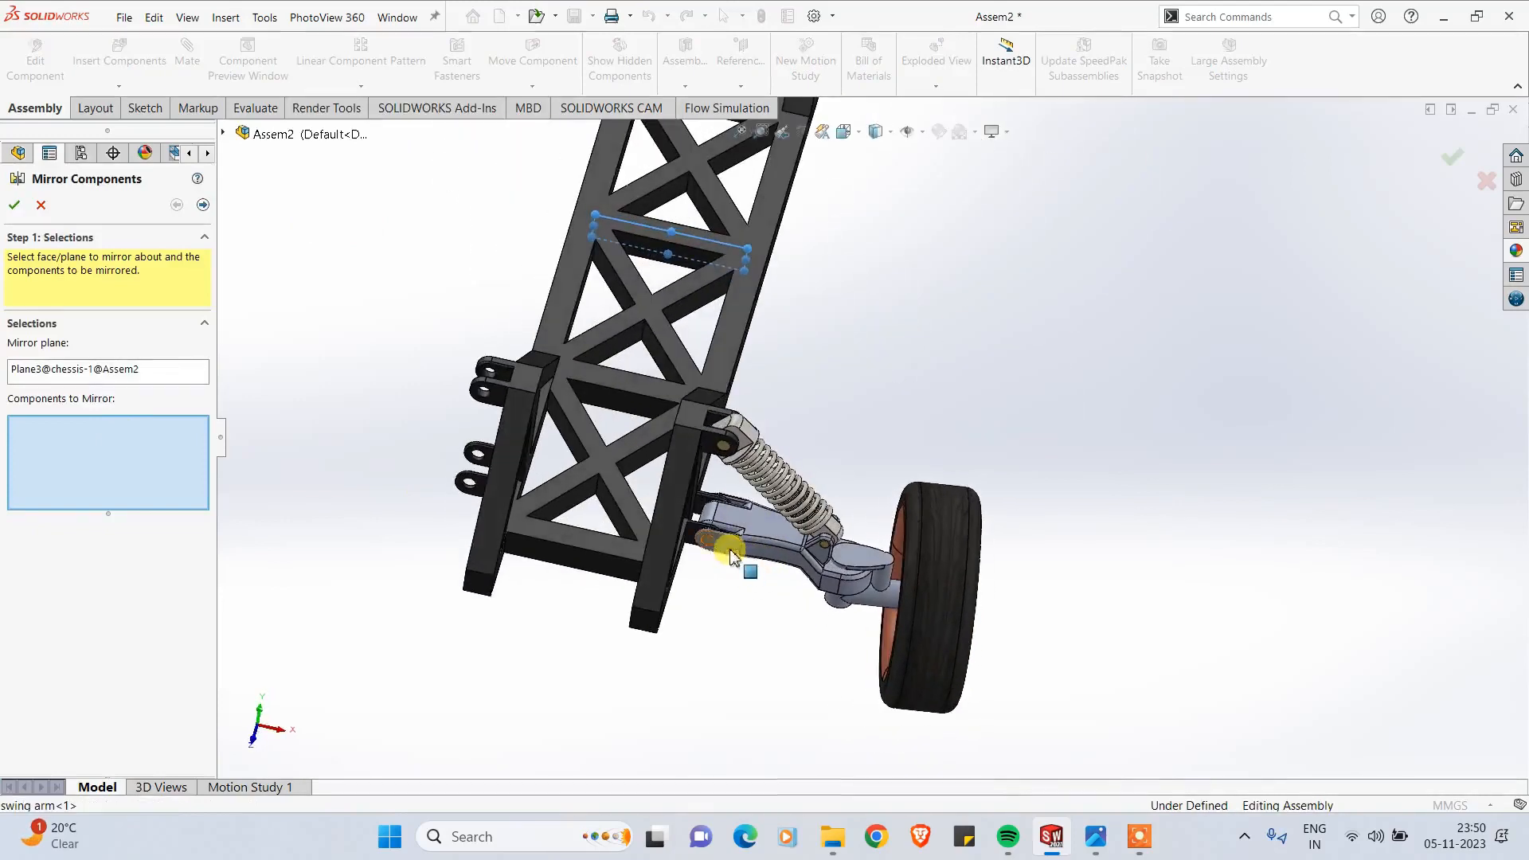
scroll(741, 570, "down", 3)
left_click(772, 528)
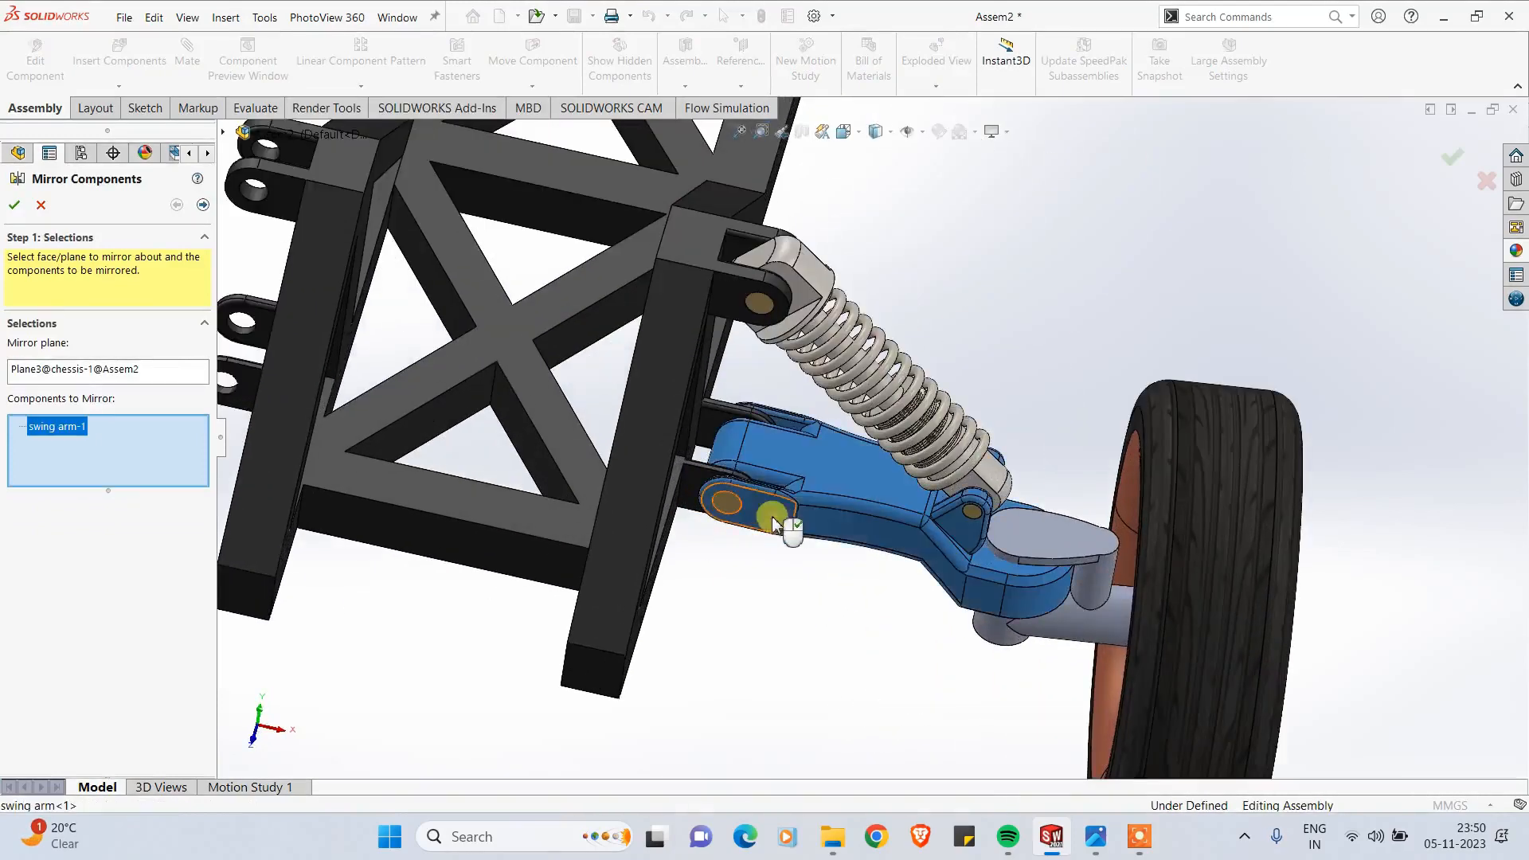
left_click(1076, 639)
left_click(1134, 561)
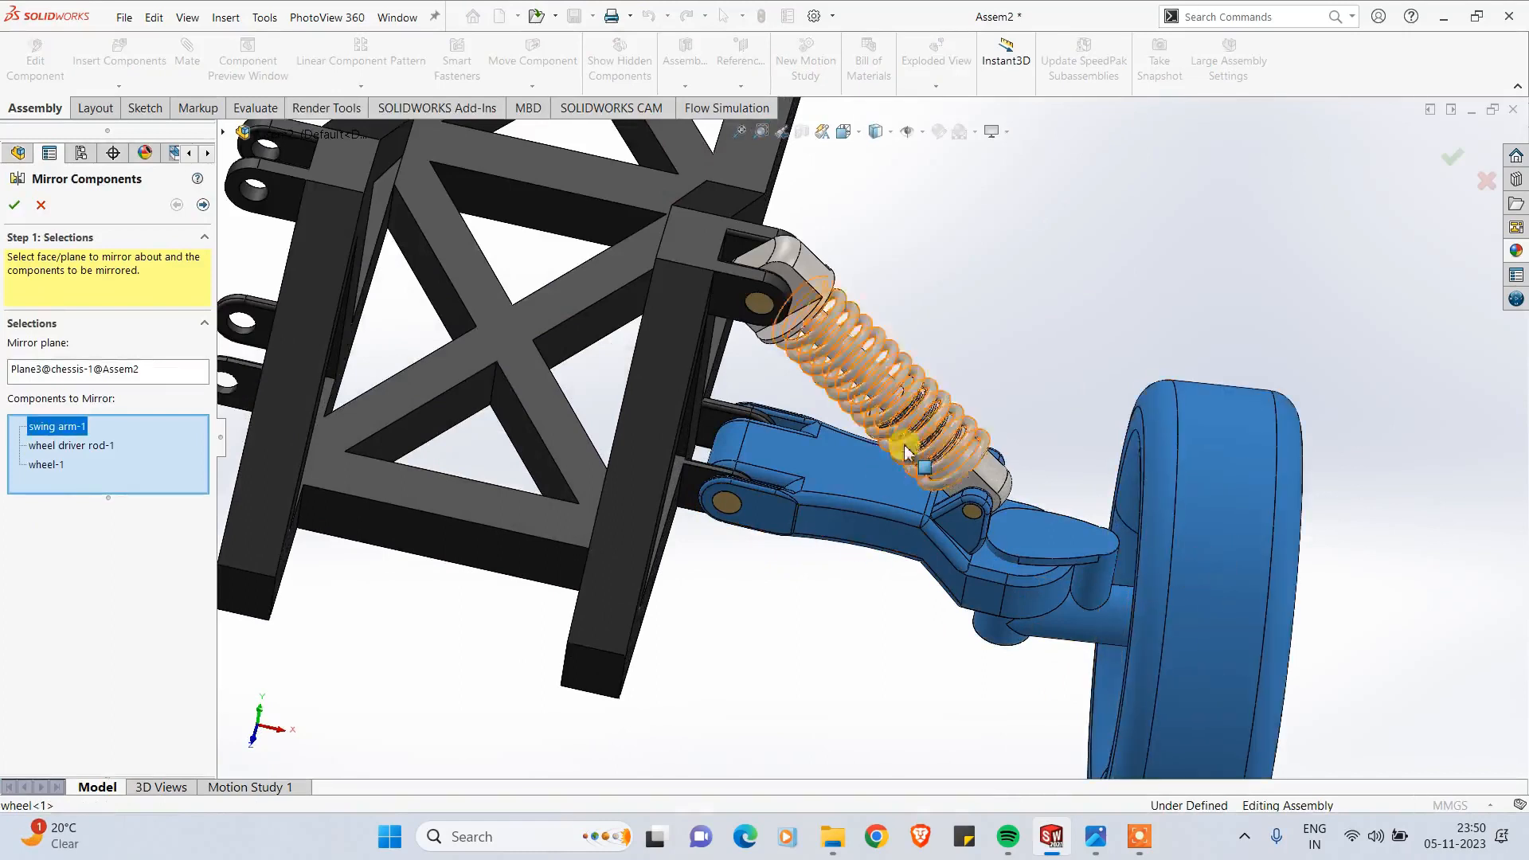
Step: Add the shock absorber's top part, bottom part and spring to the components mirrored about Plane3
left_click(823, 277)
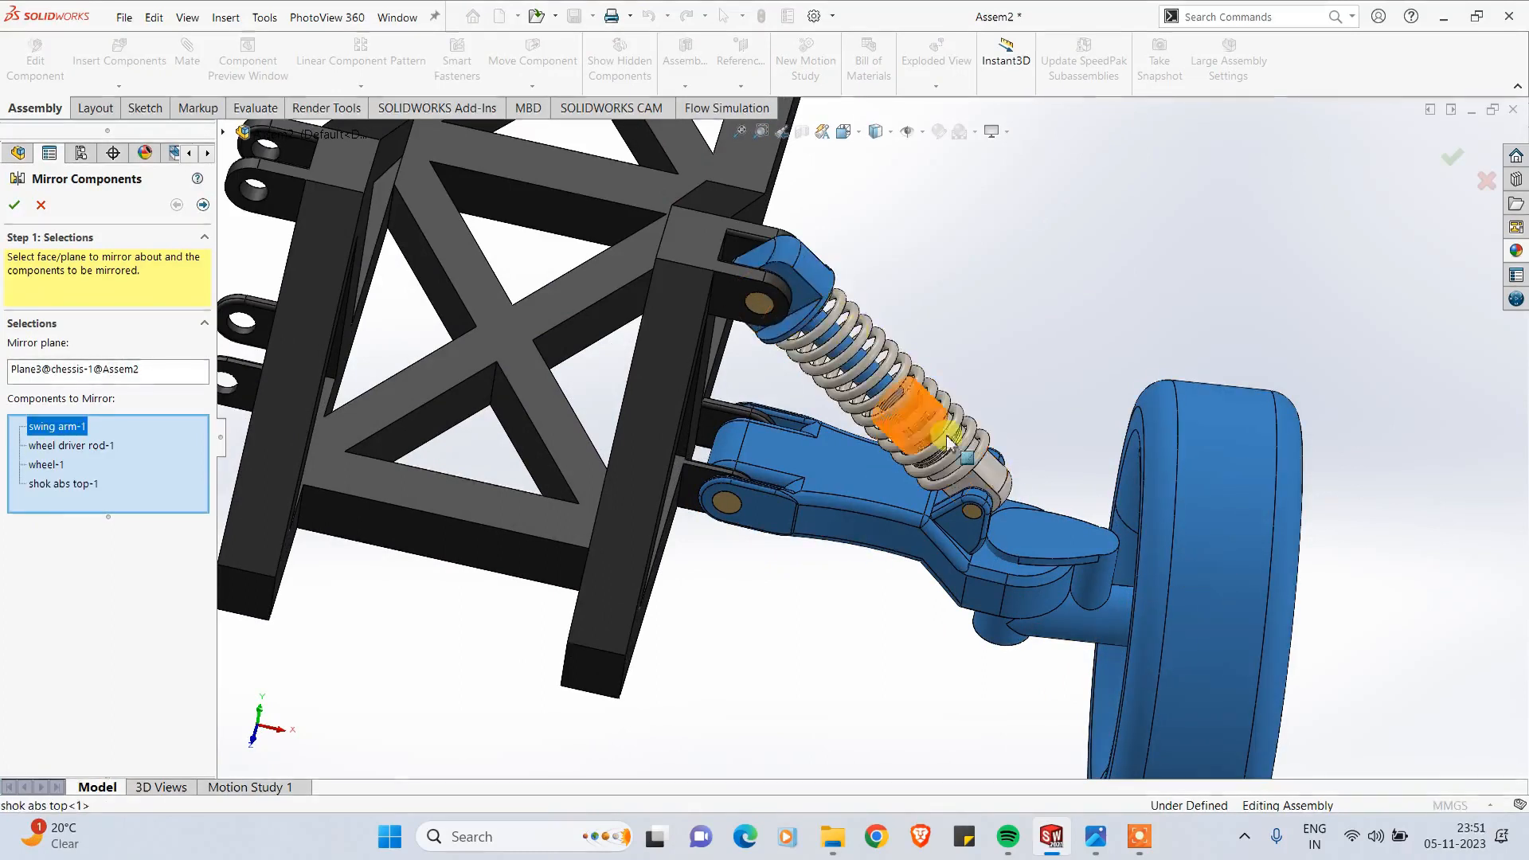
left_click(987, 468)
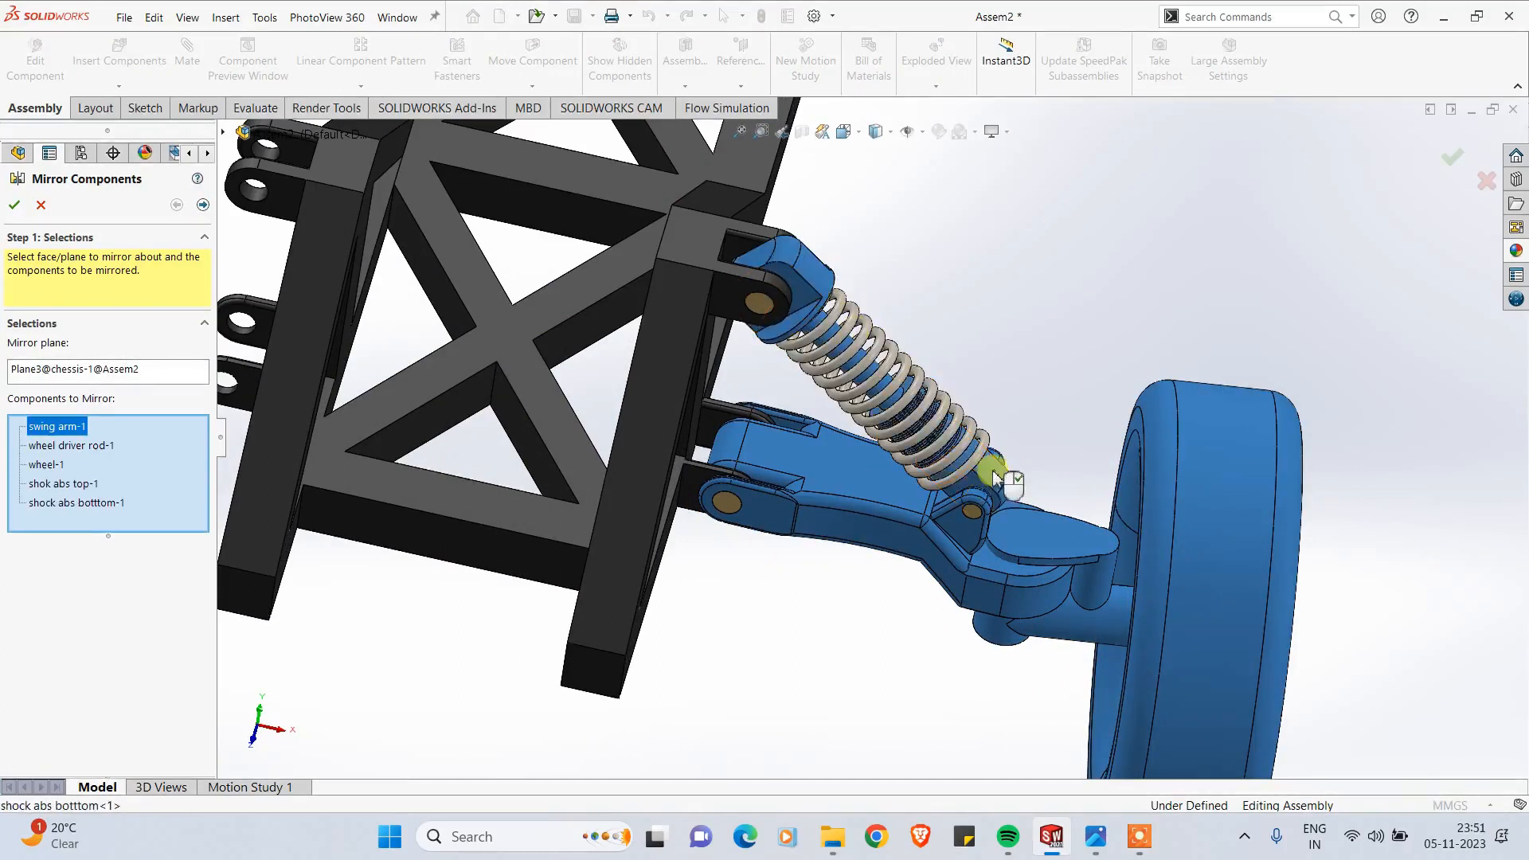
left_click(888, 438)
Step: Add the lock 1.5, lock and lock 1.5 4 pins to the selection and complete the mirror about Plane3
scroll(741, 362, "down", 2)
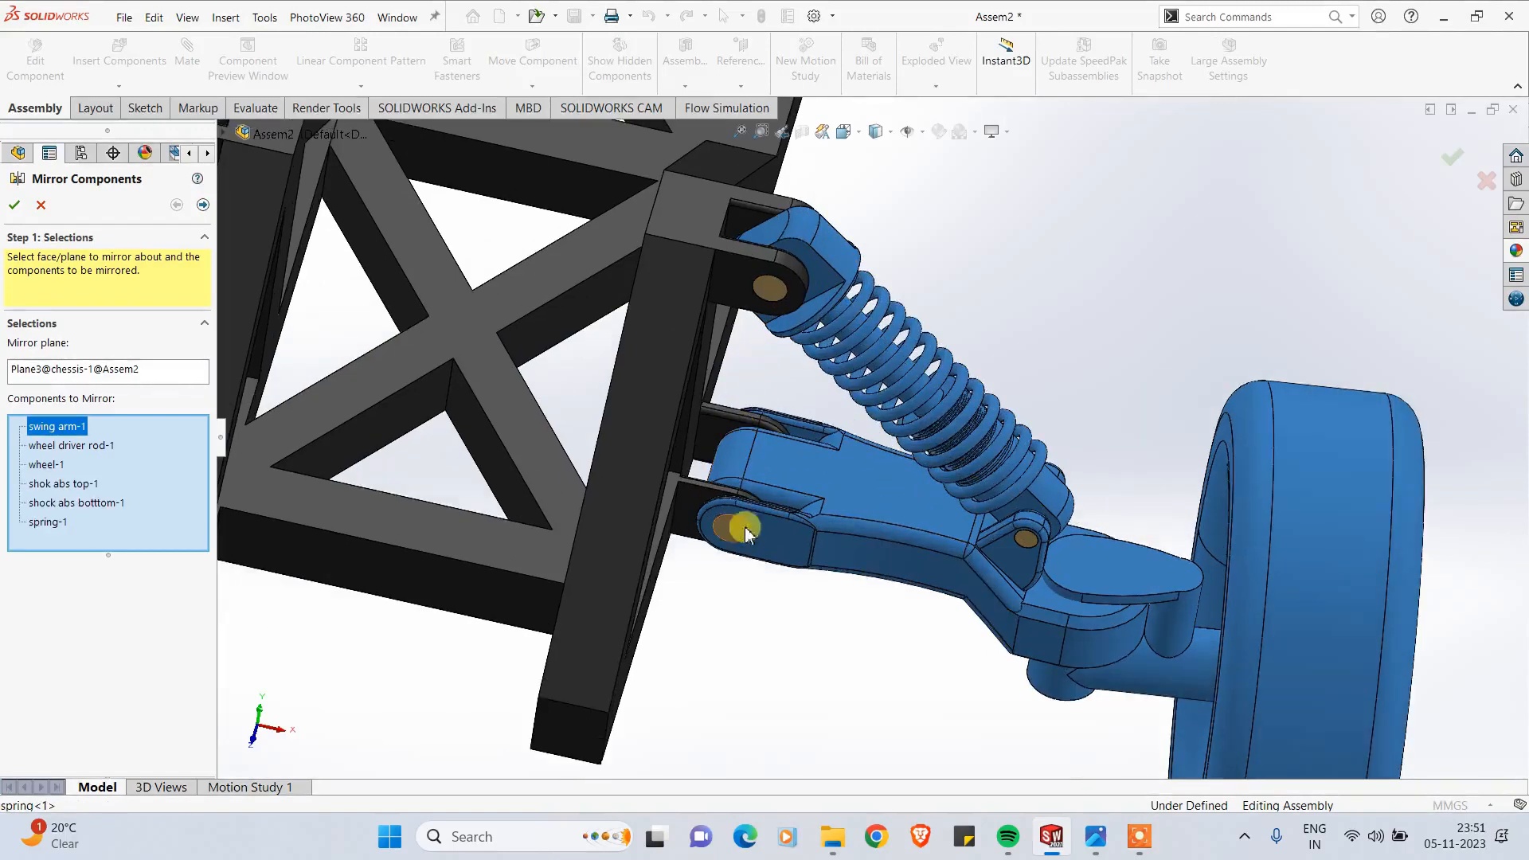
left_click(729, 532)
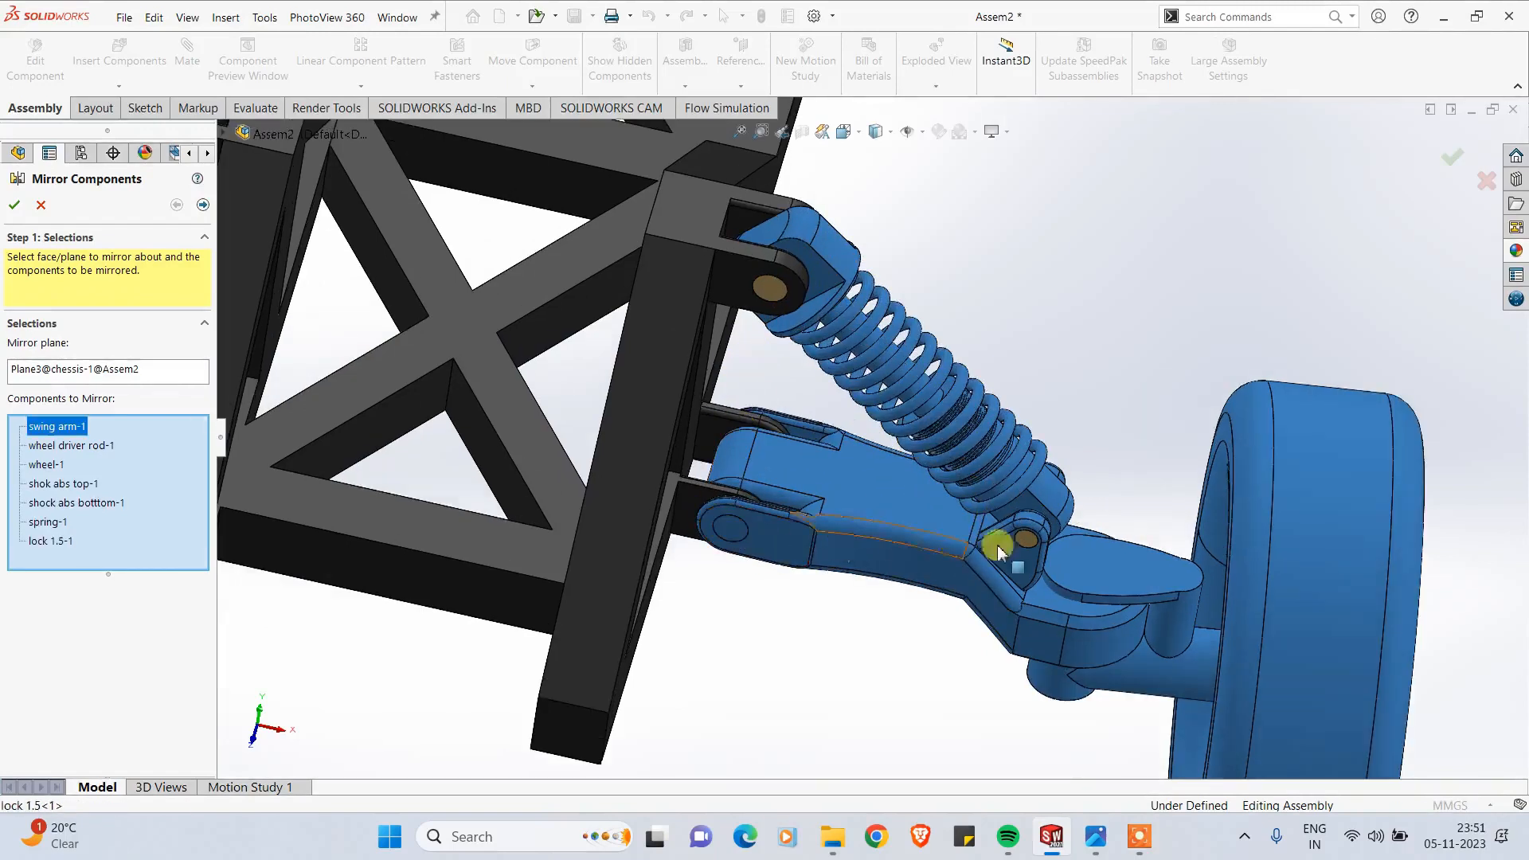
left_click(1026, 539)
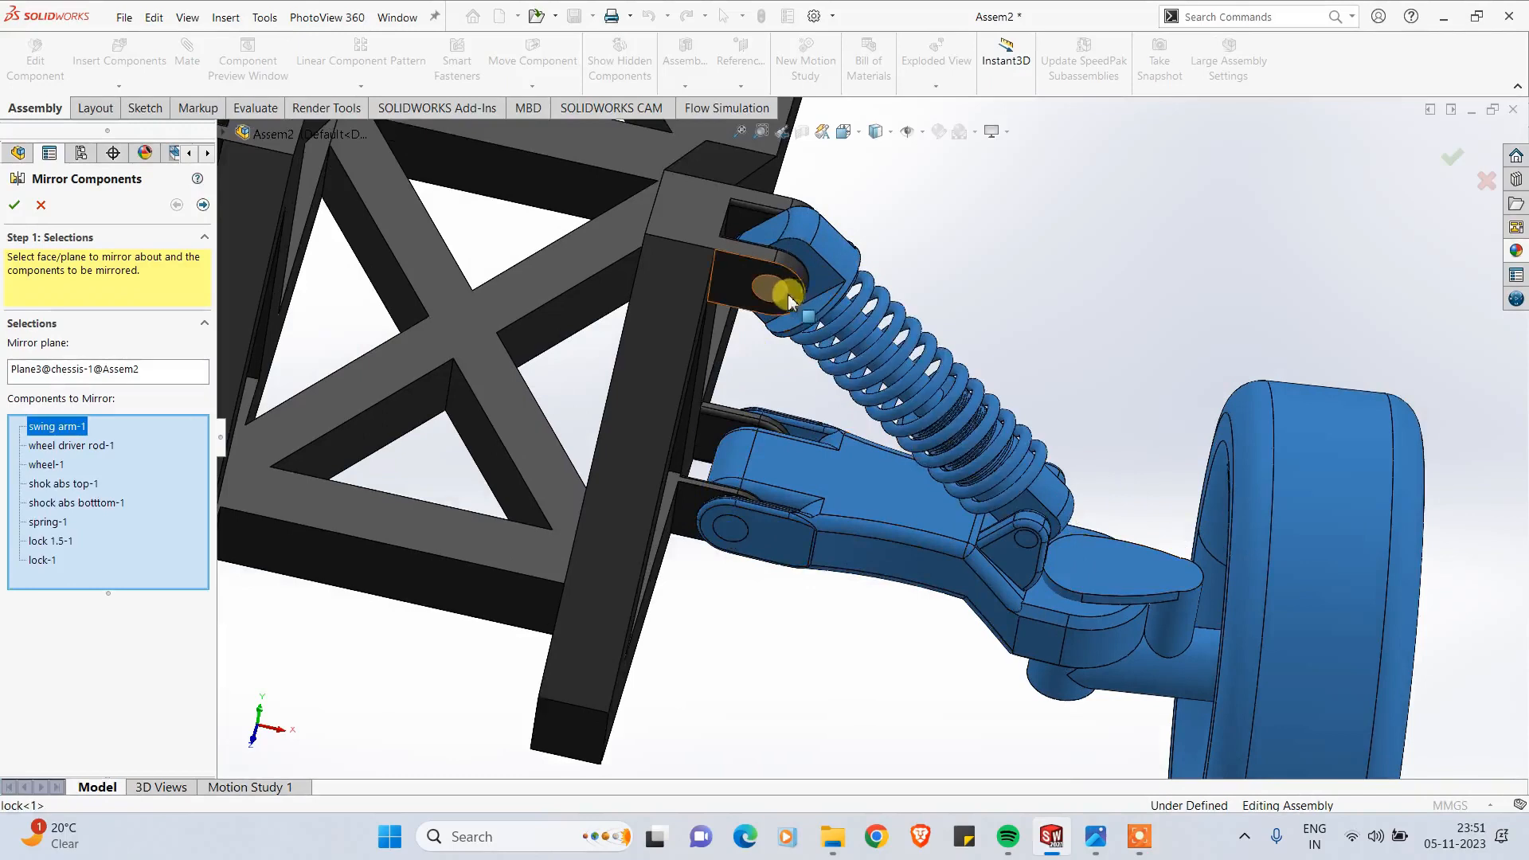
left_click(789, 328)
scroll(824, 566, "up", 5)
middle_click_drag(834, 596, 703, 375)
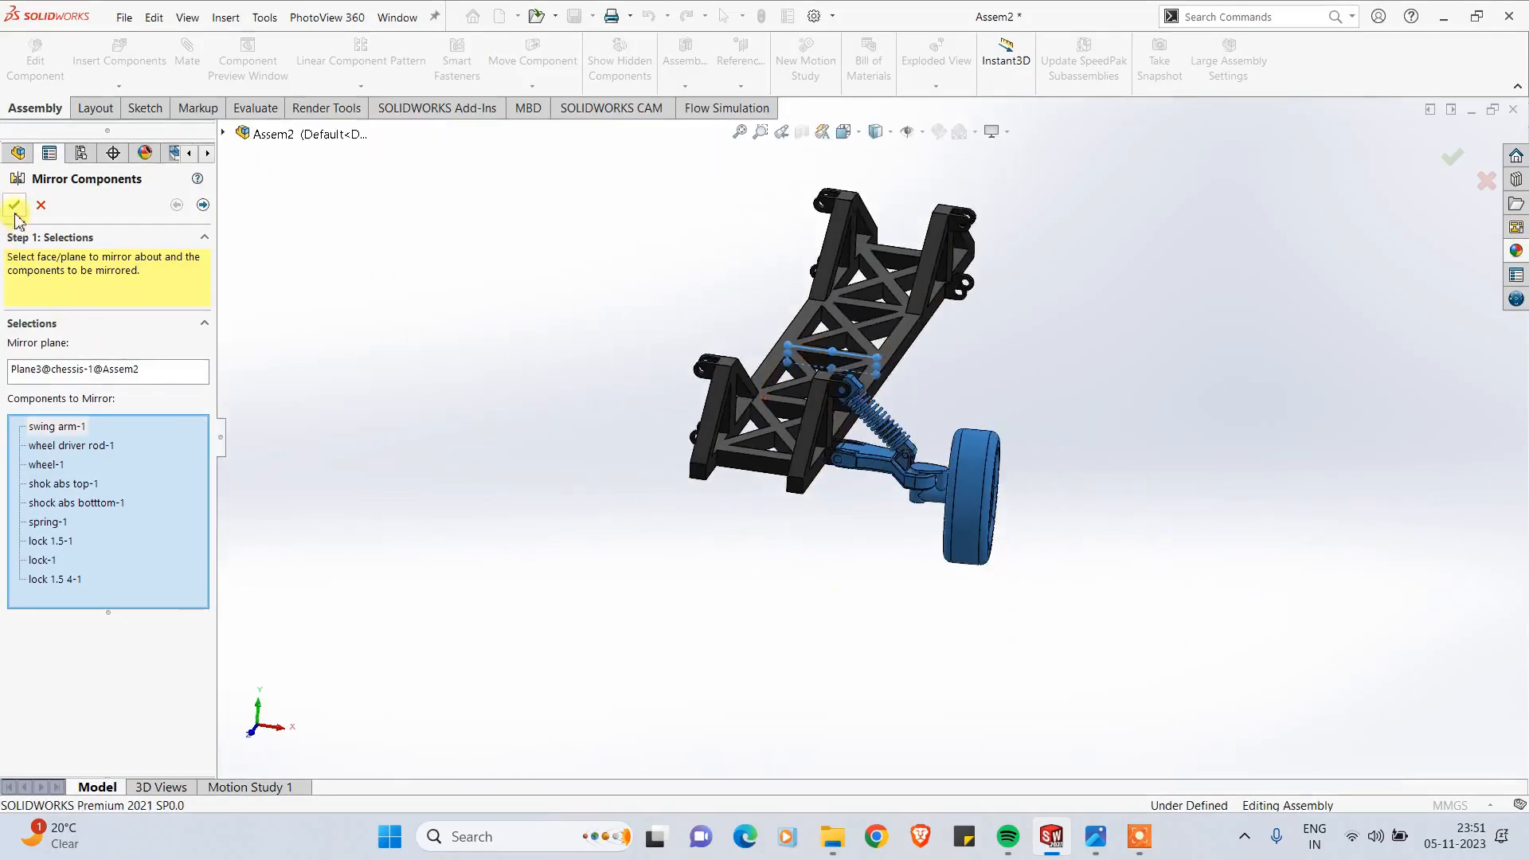
key("Return")
middle_click_drag(795, 563, 881, 444)
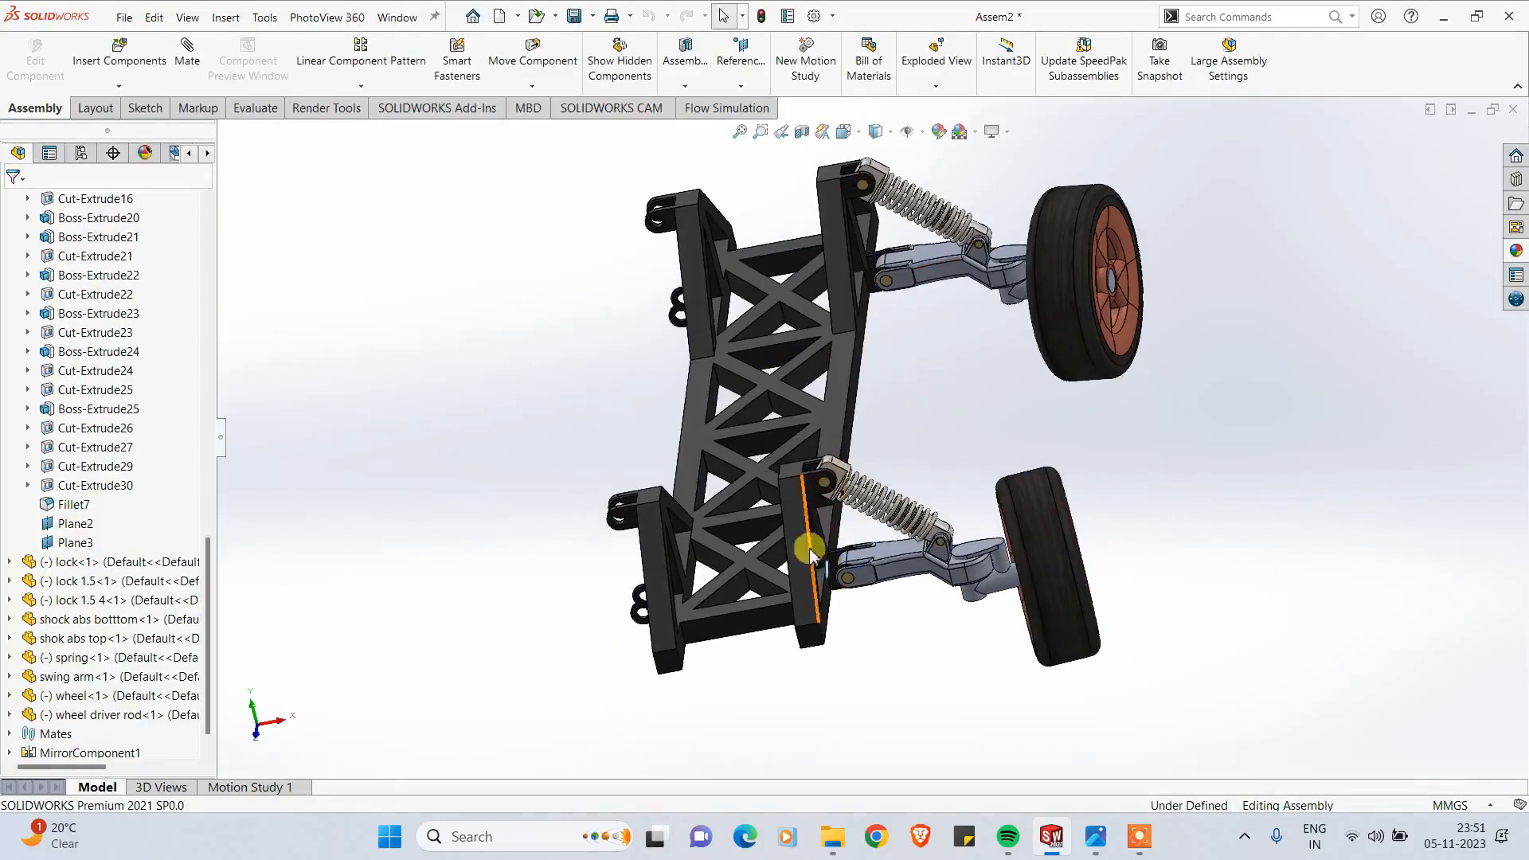
Step: Start another component mirror using the chessis's Plane2 as the mirror plane
left_click_drag(206, 552, 206, 227)
left_click(11, 313)
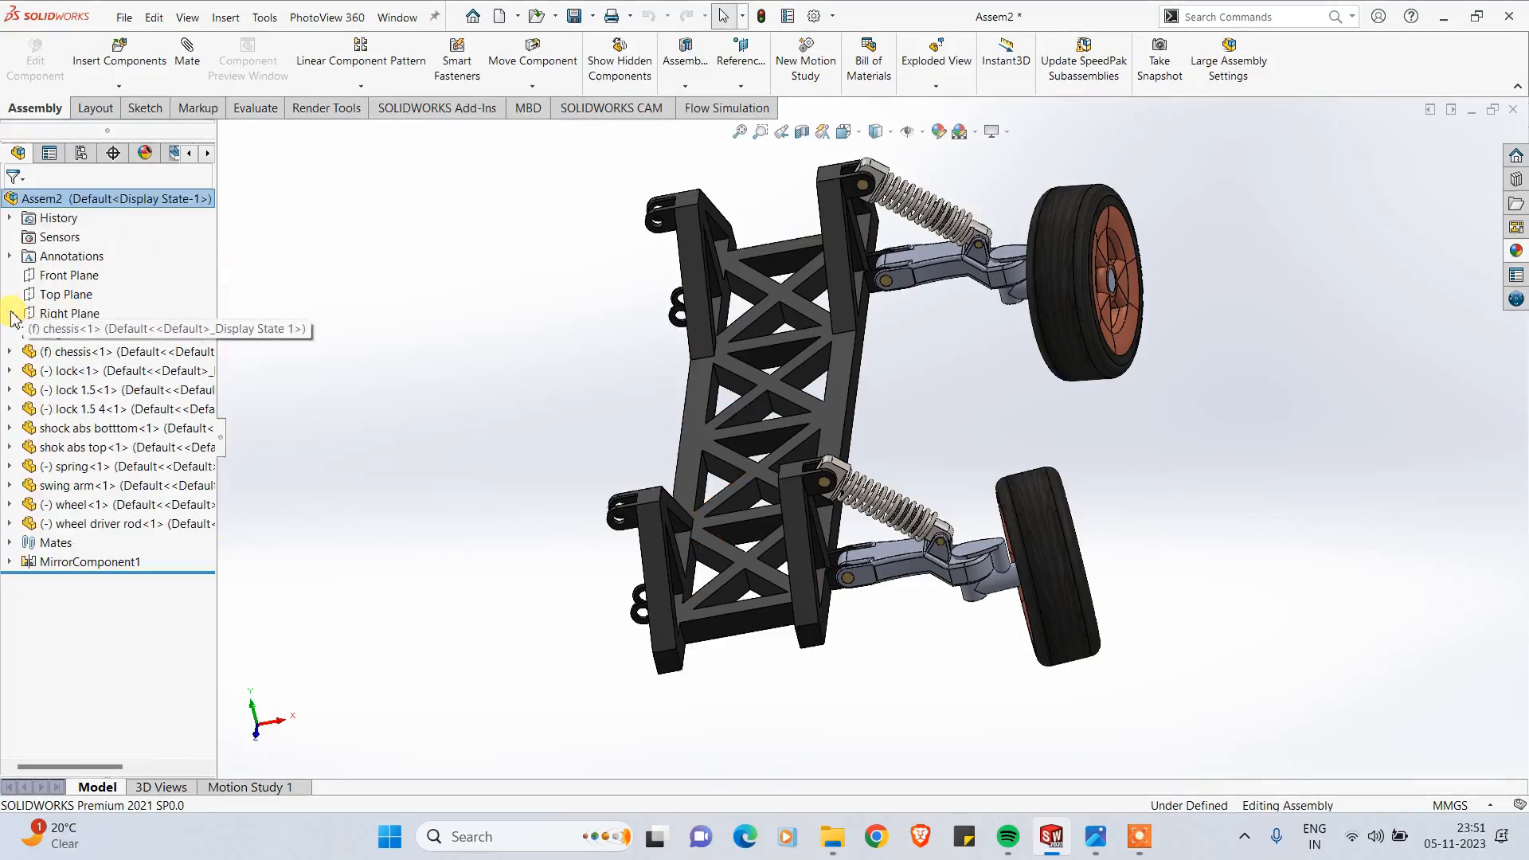
left_click(10, 351)
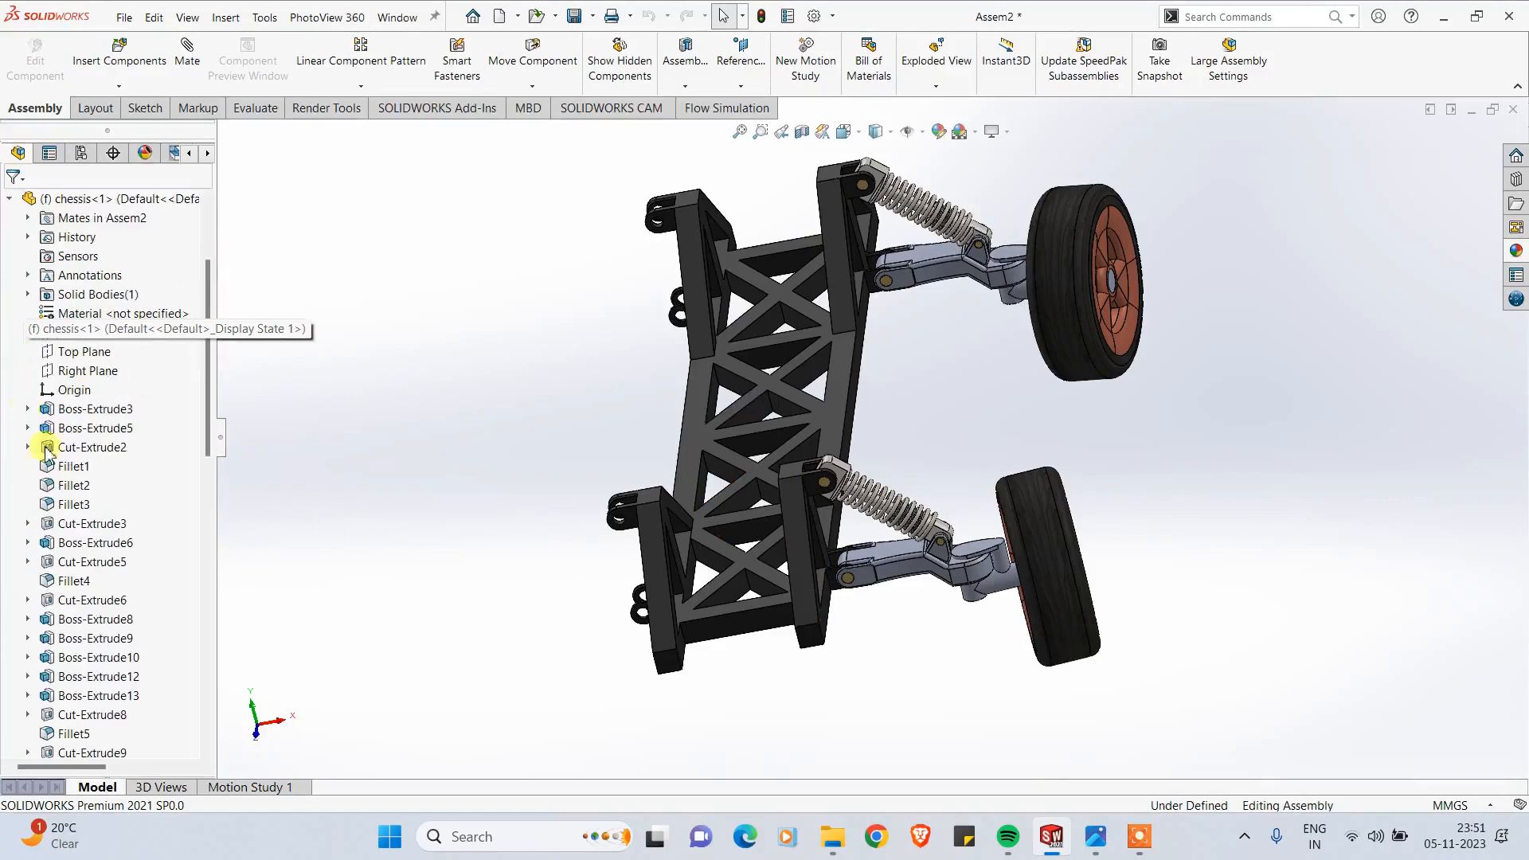
scroll(110, 691, "down", 4)
scroll(89, 685, "down", 9)
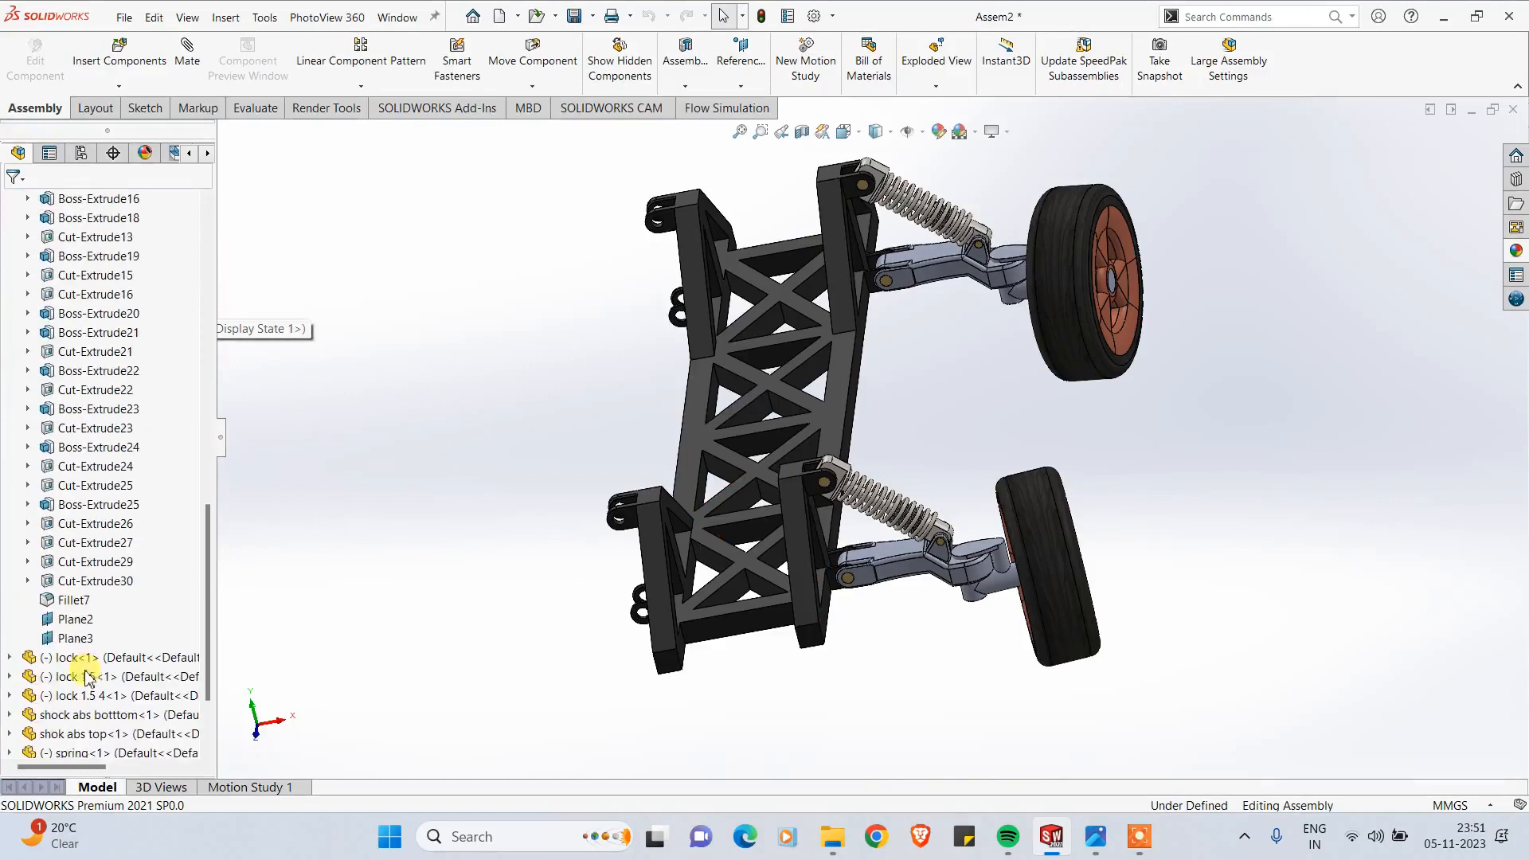
left_click(76, 619)
key("f")
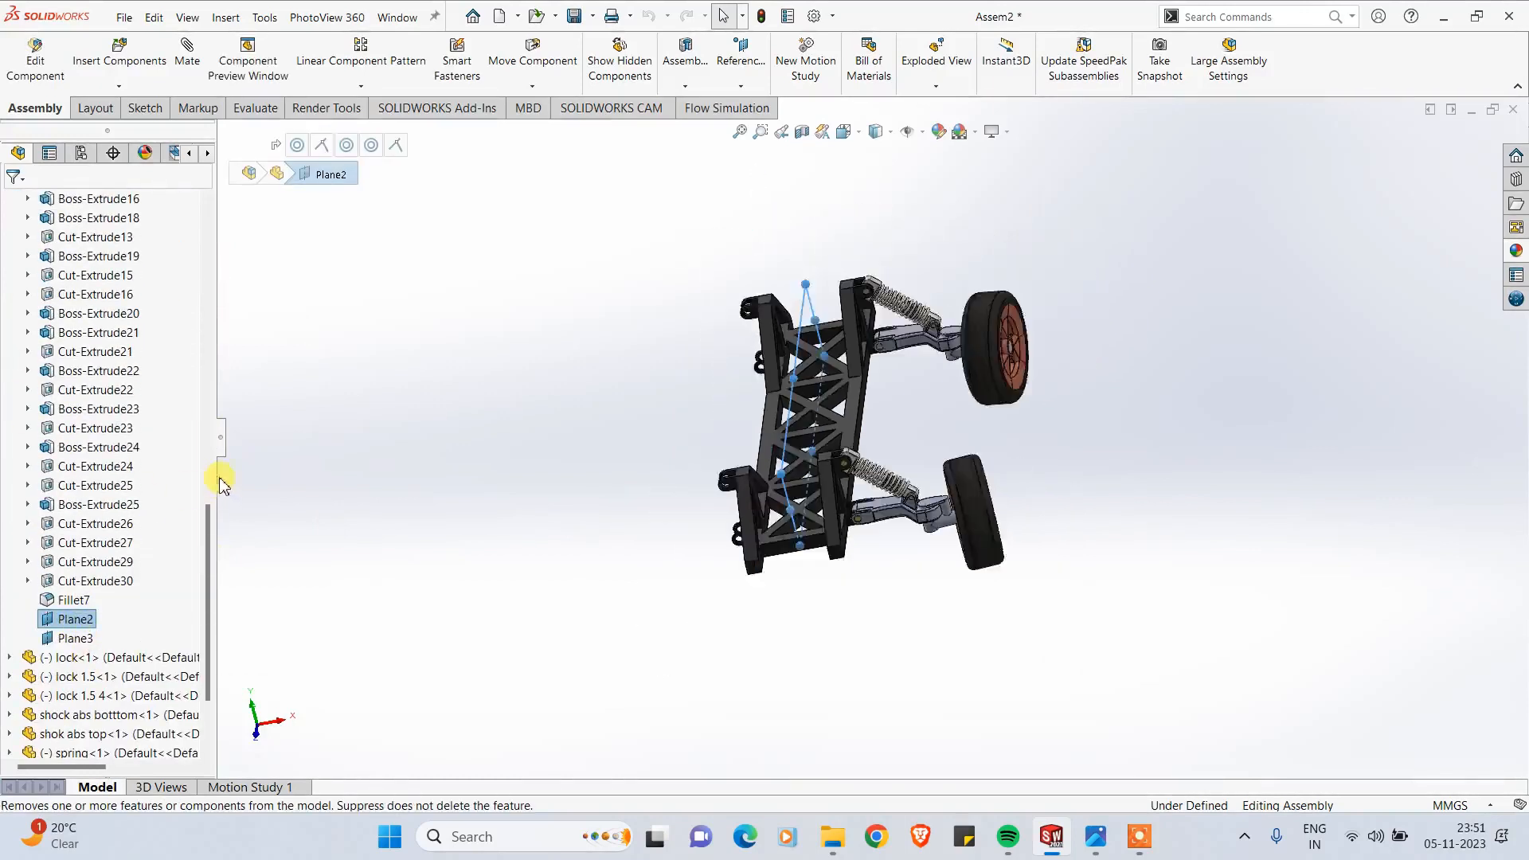
left_click_drag(207, 544, 212, 260)
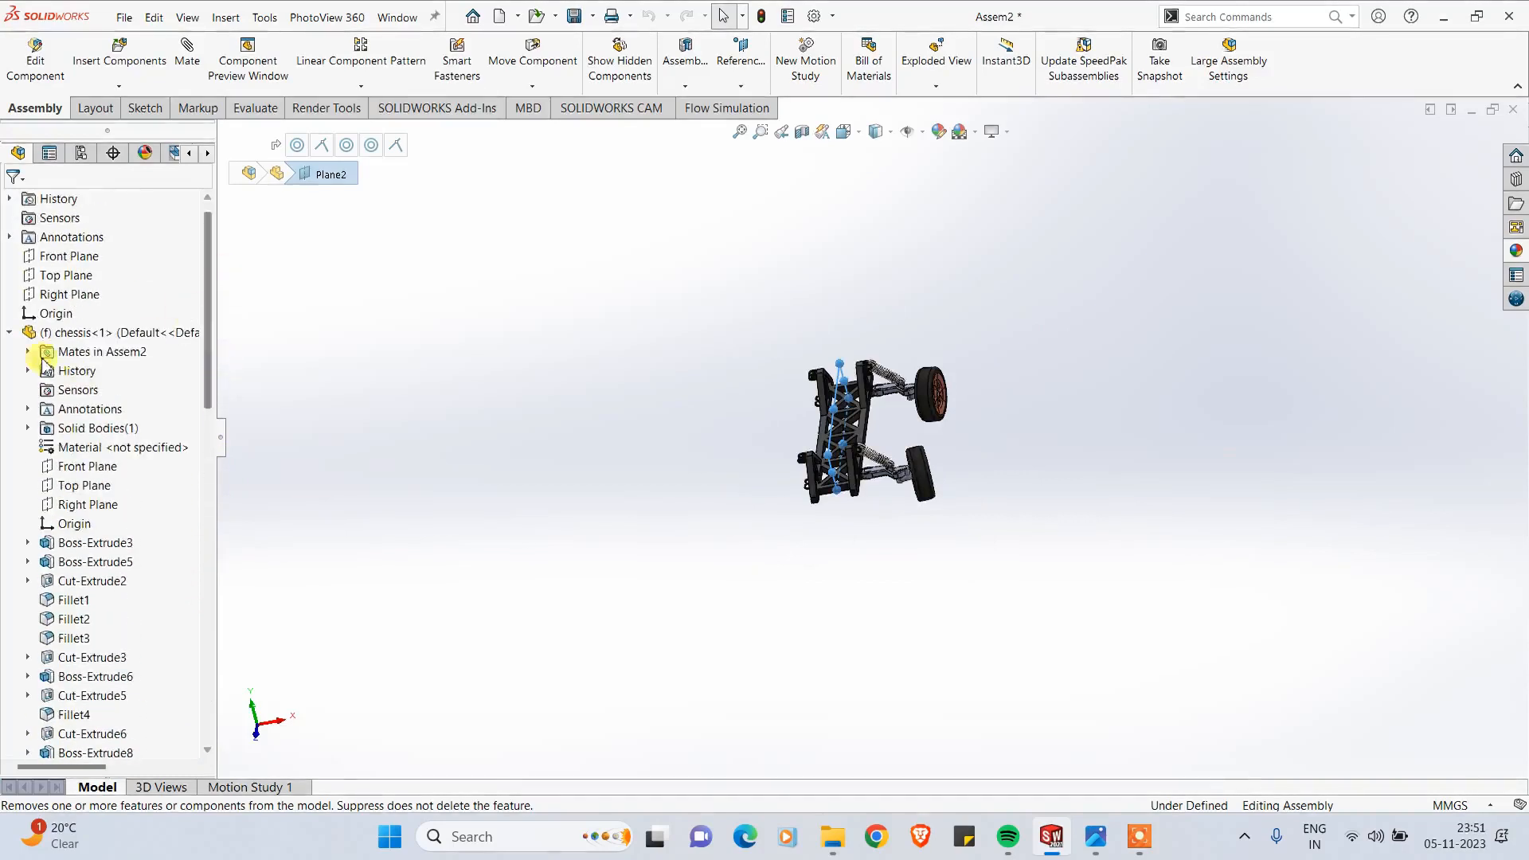
left_click(10, 334)
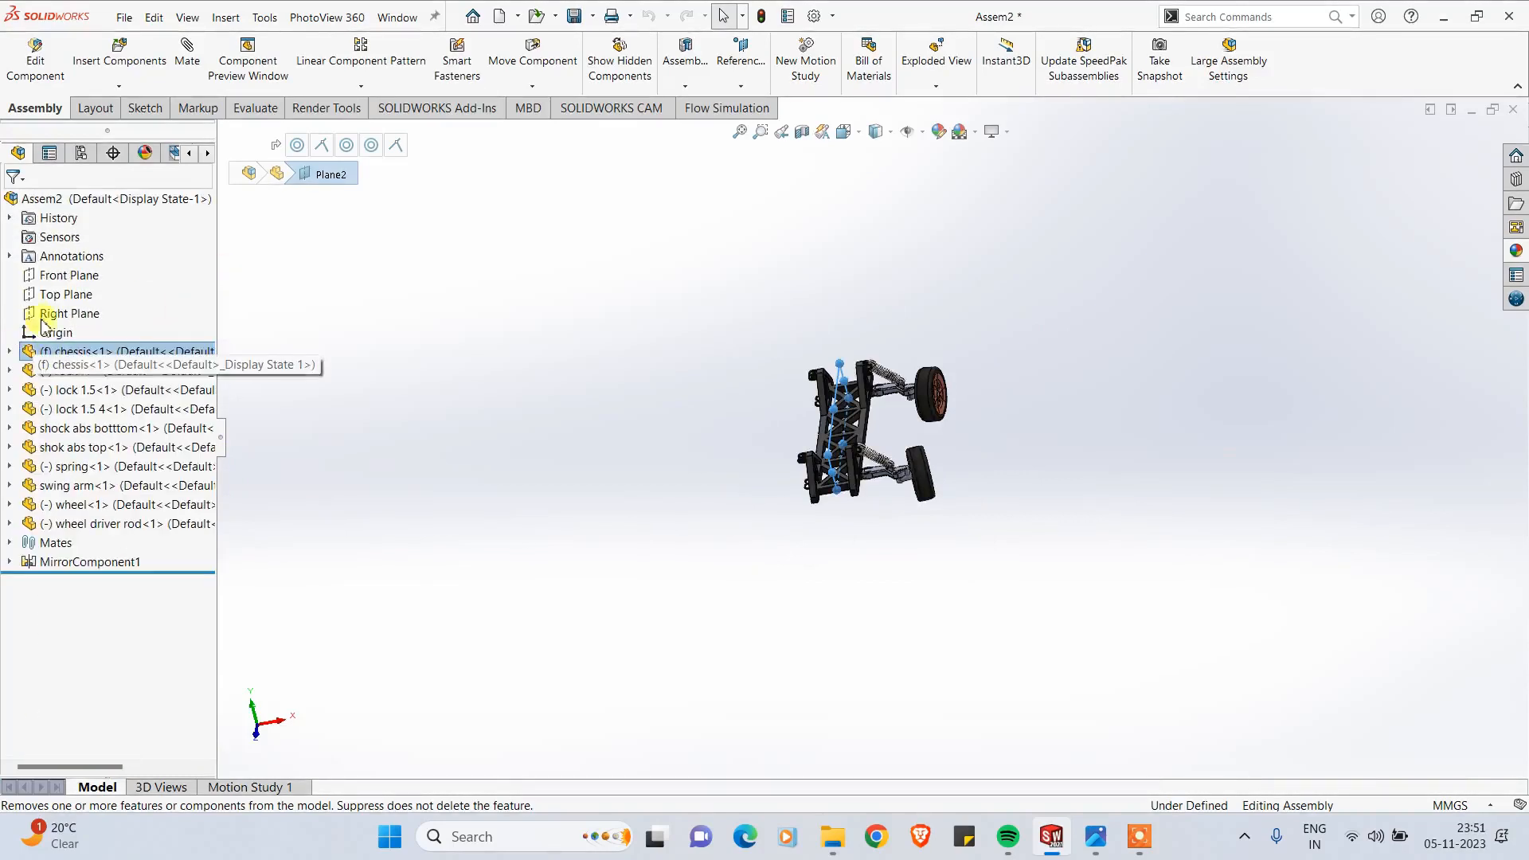
left_click(361, 85)
left_click(351, 226)
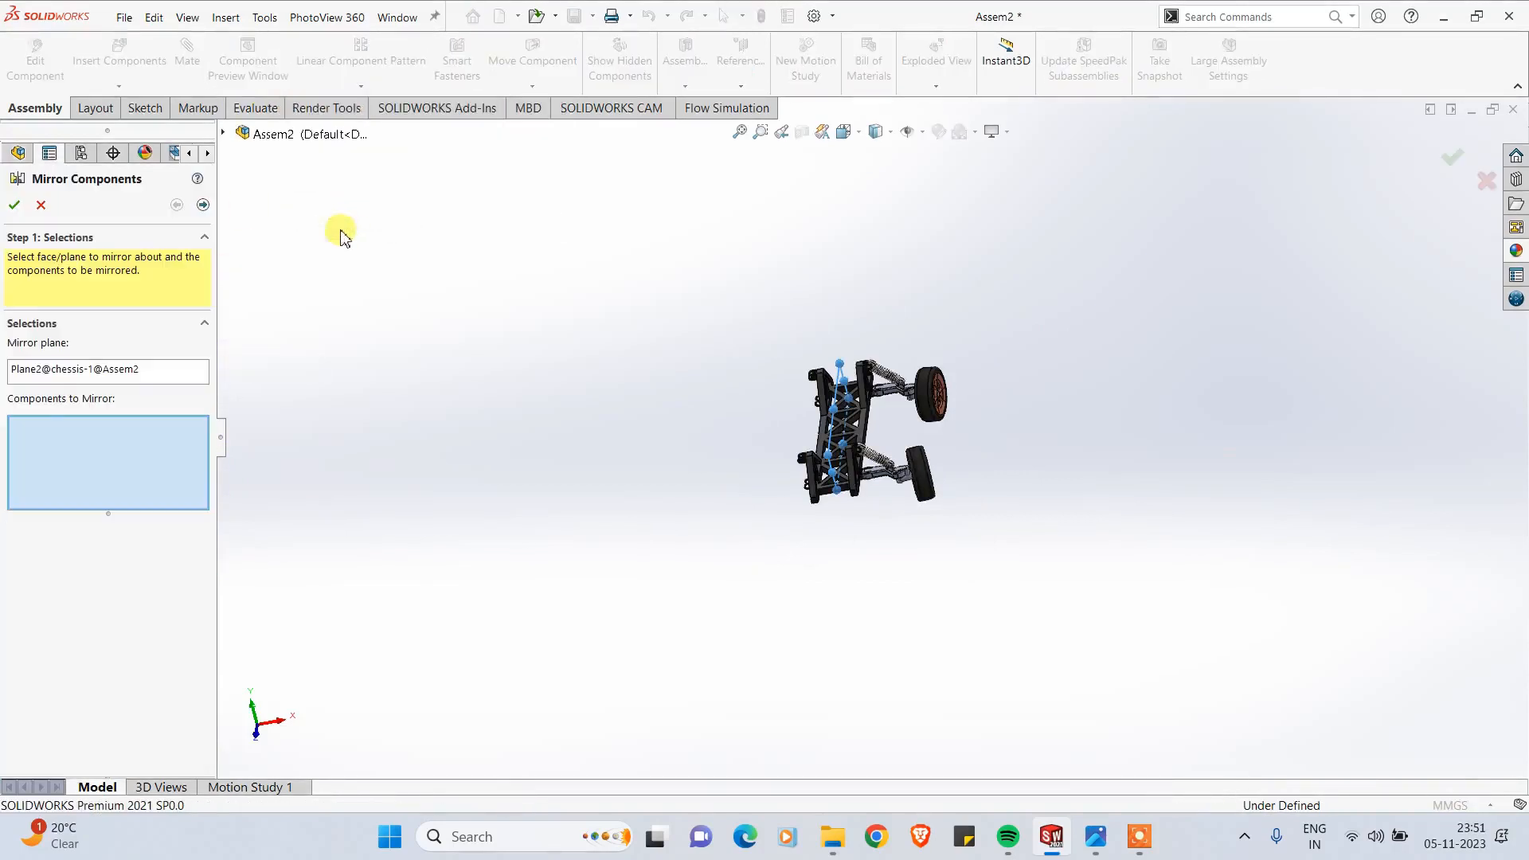
Step: Select the original corner's wheel, wheel driver rod and swing arm as components to mirror about Plane2
scroll(833, 436, "down", 1)
scroll(833, 436, "down", 5)
middle_click_drag(1024, 580, 1031, 539)
left_click(1049, 549)
scroll(996, 433, "down", 3)
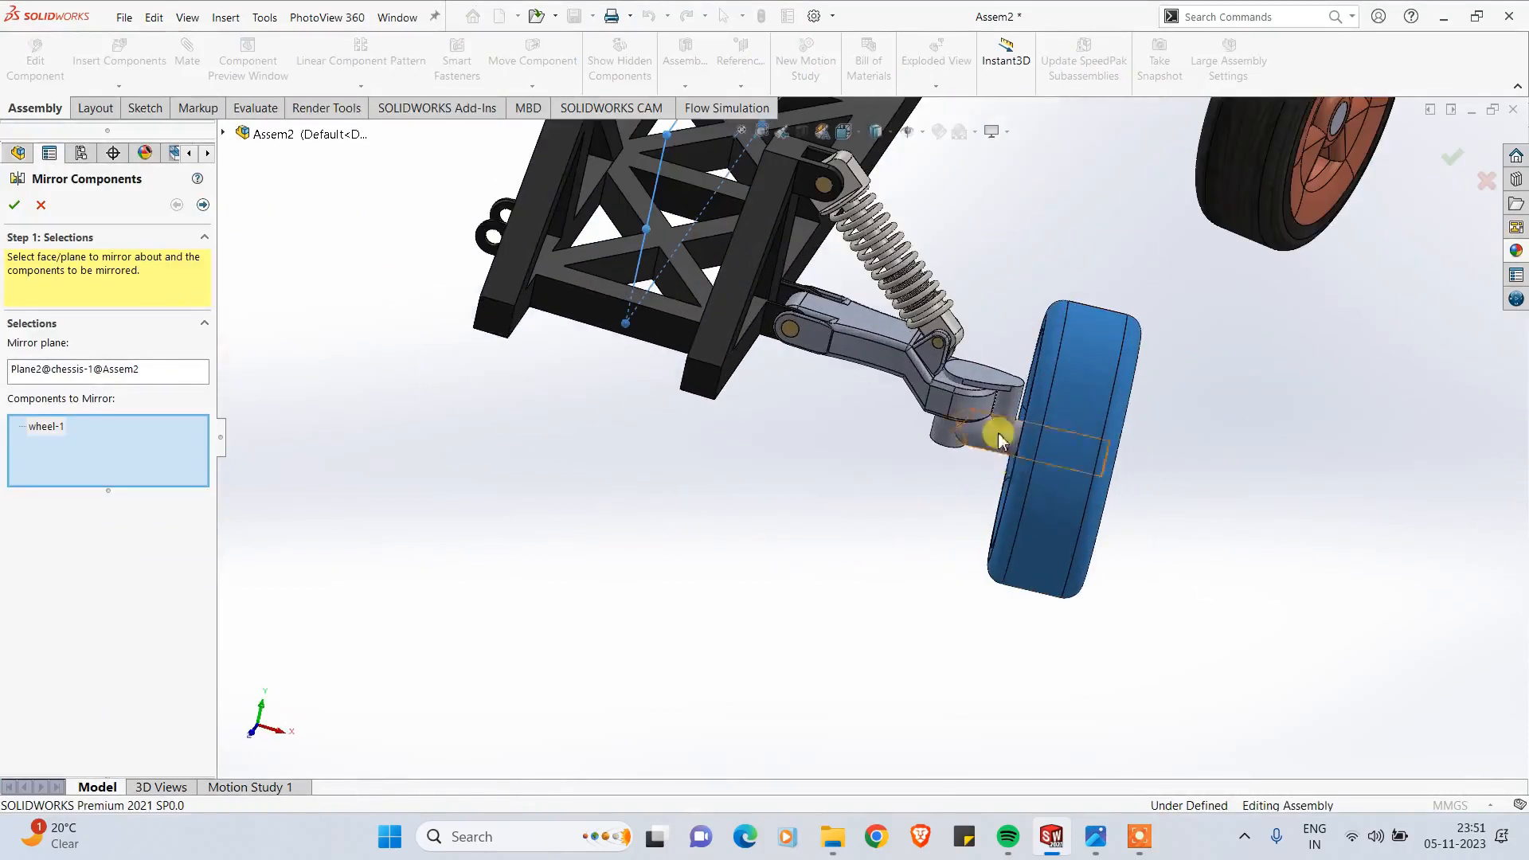
left_click(983, 430)
left_click(938, 399)
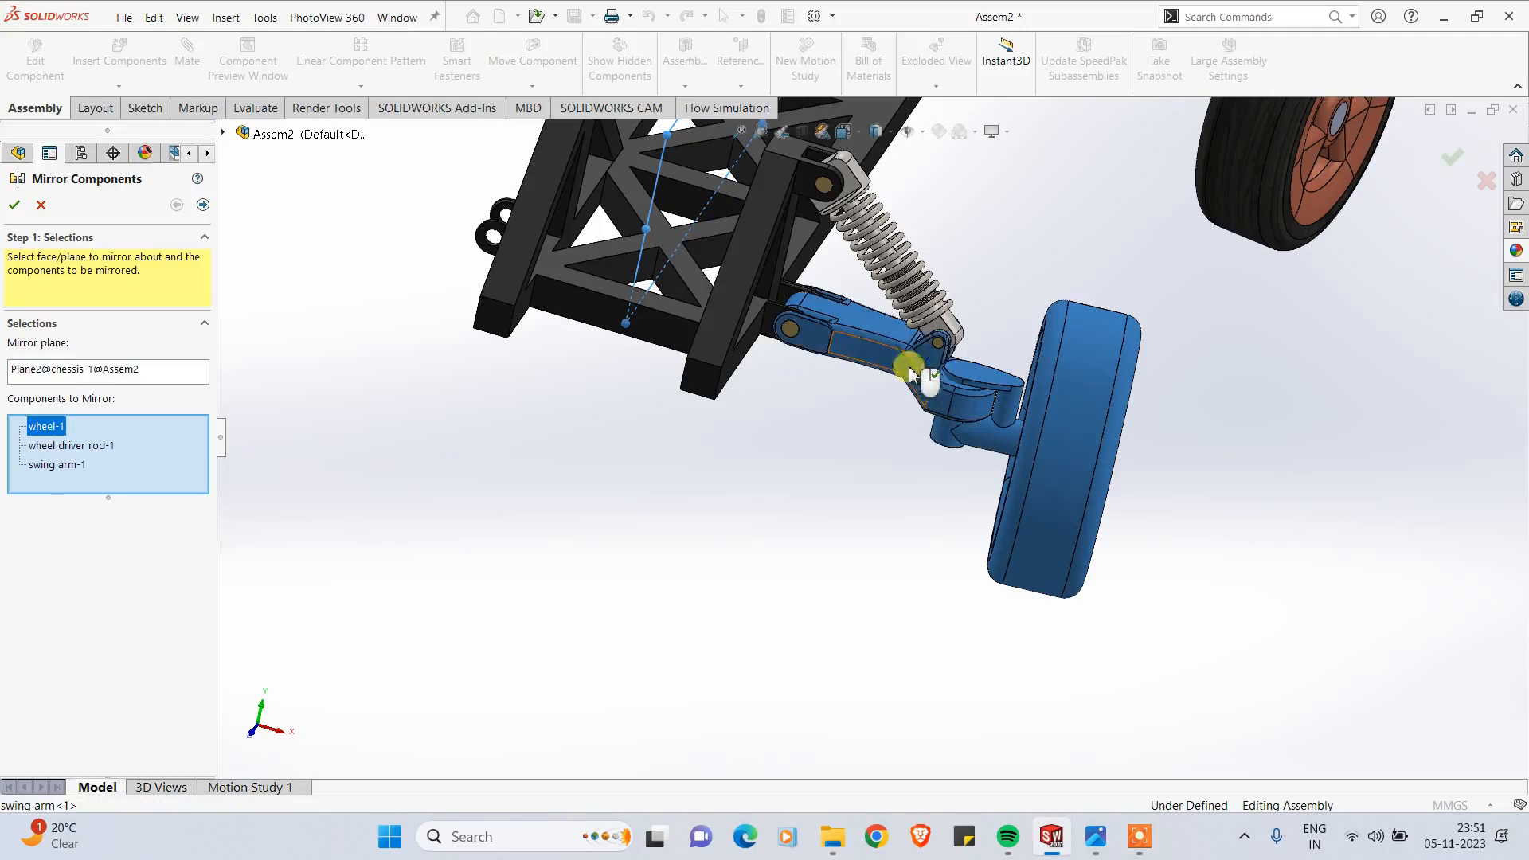
Step: Add the original corner's shock absorber bottom, shock absorber top and spring to the Plane2 mirror selection
left_click(951, 327)
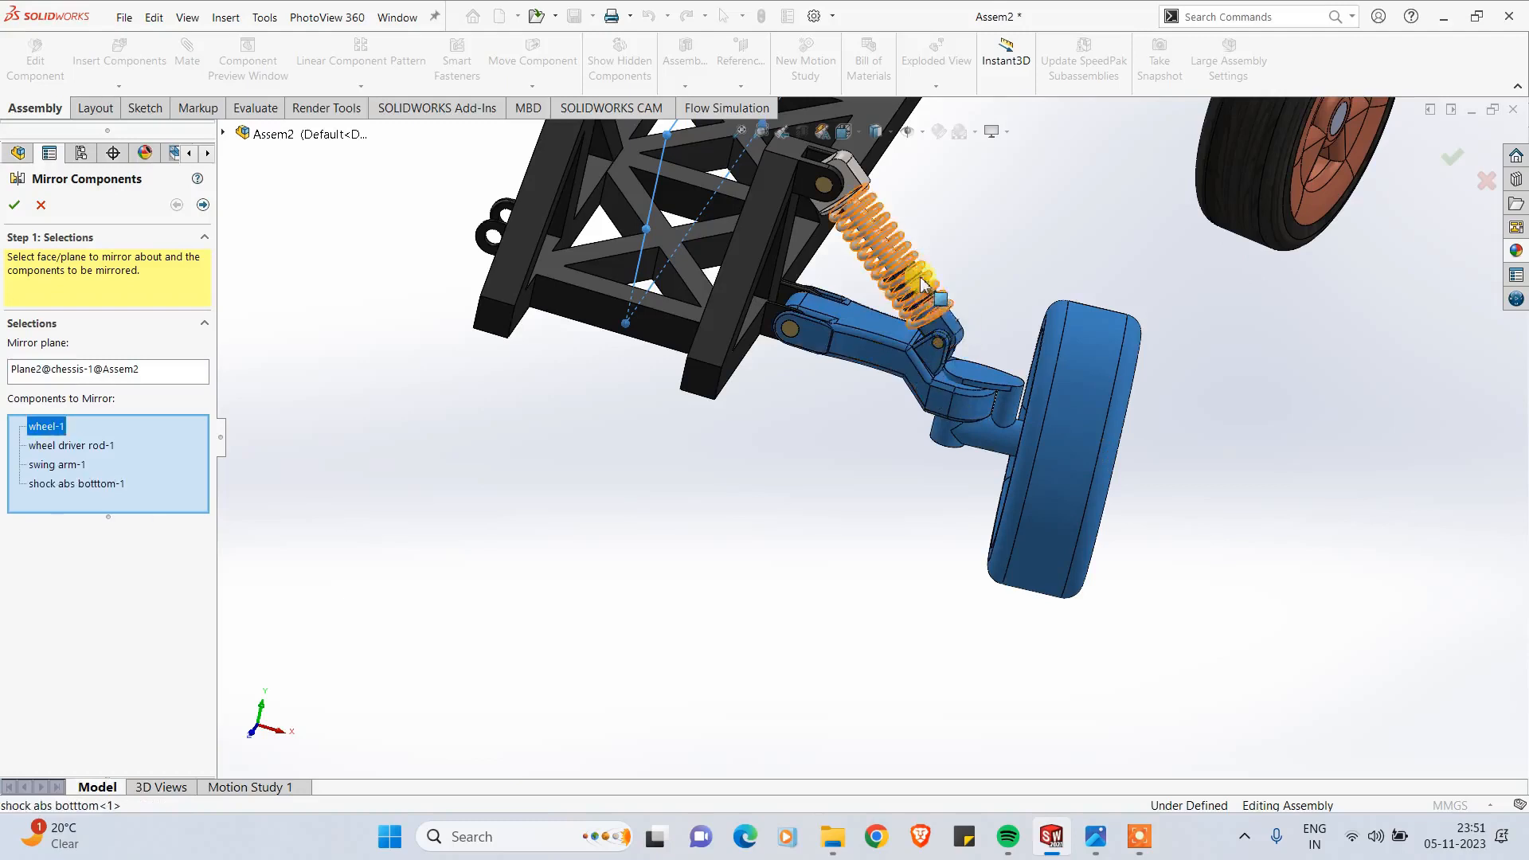
left_click(862, 199)
left_click(863, 199)
left_click(866, 199)
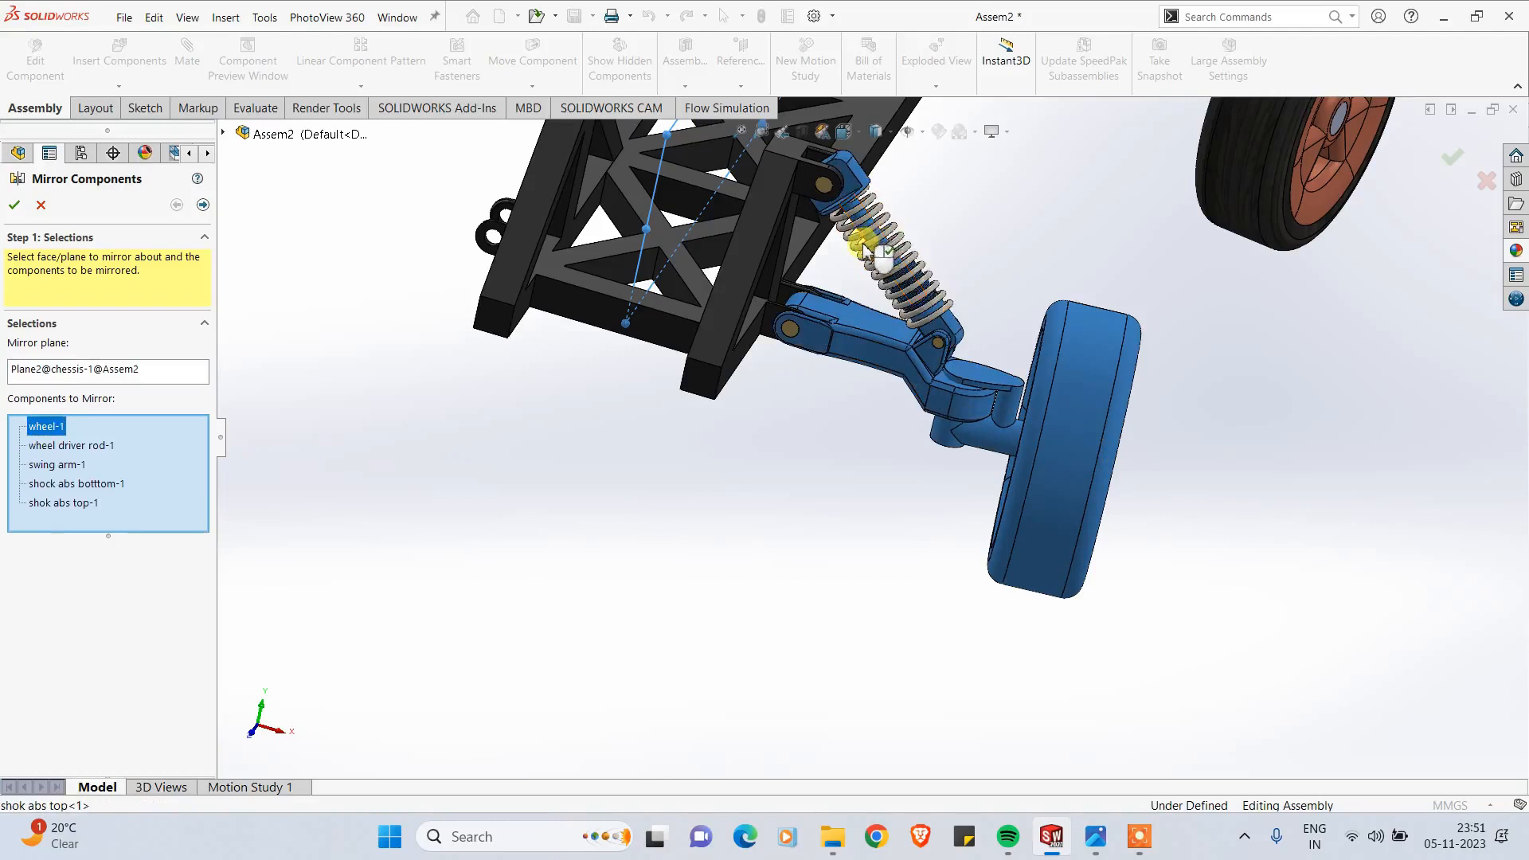
left_click(874, 244)
Step: Add the original corner's lock 1.5, lock and lock 1.5 4 pins to the Plane2 mirror selection
left_click(818, 327)
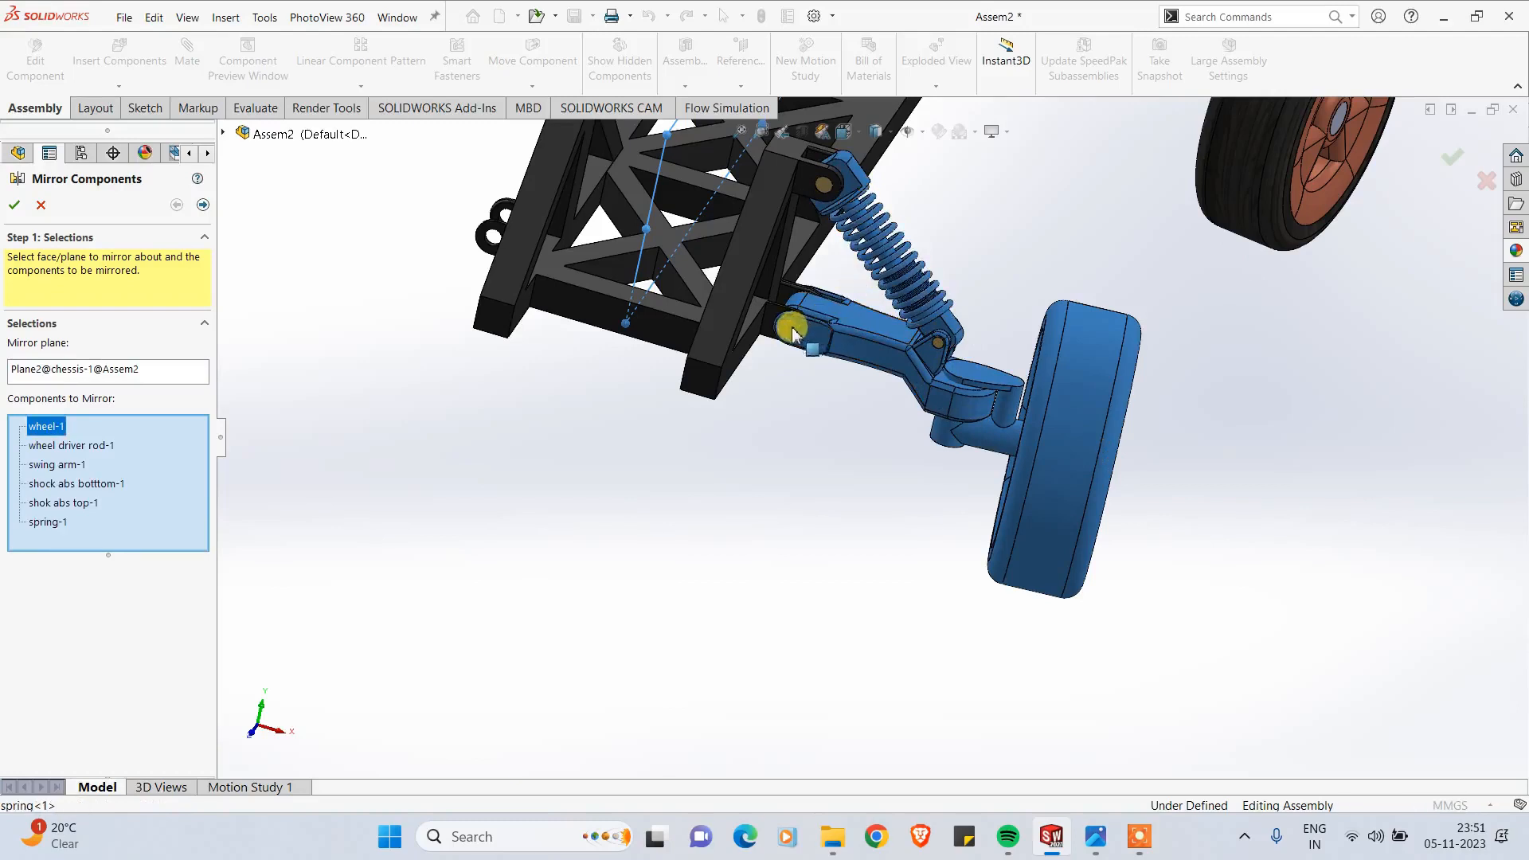
left_click(941, 344)
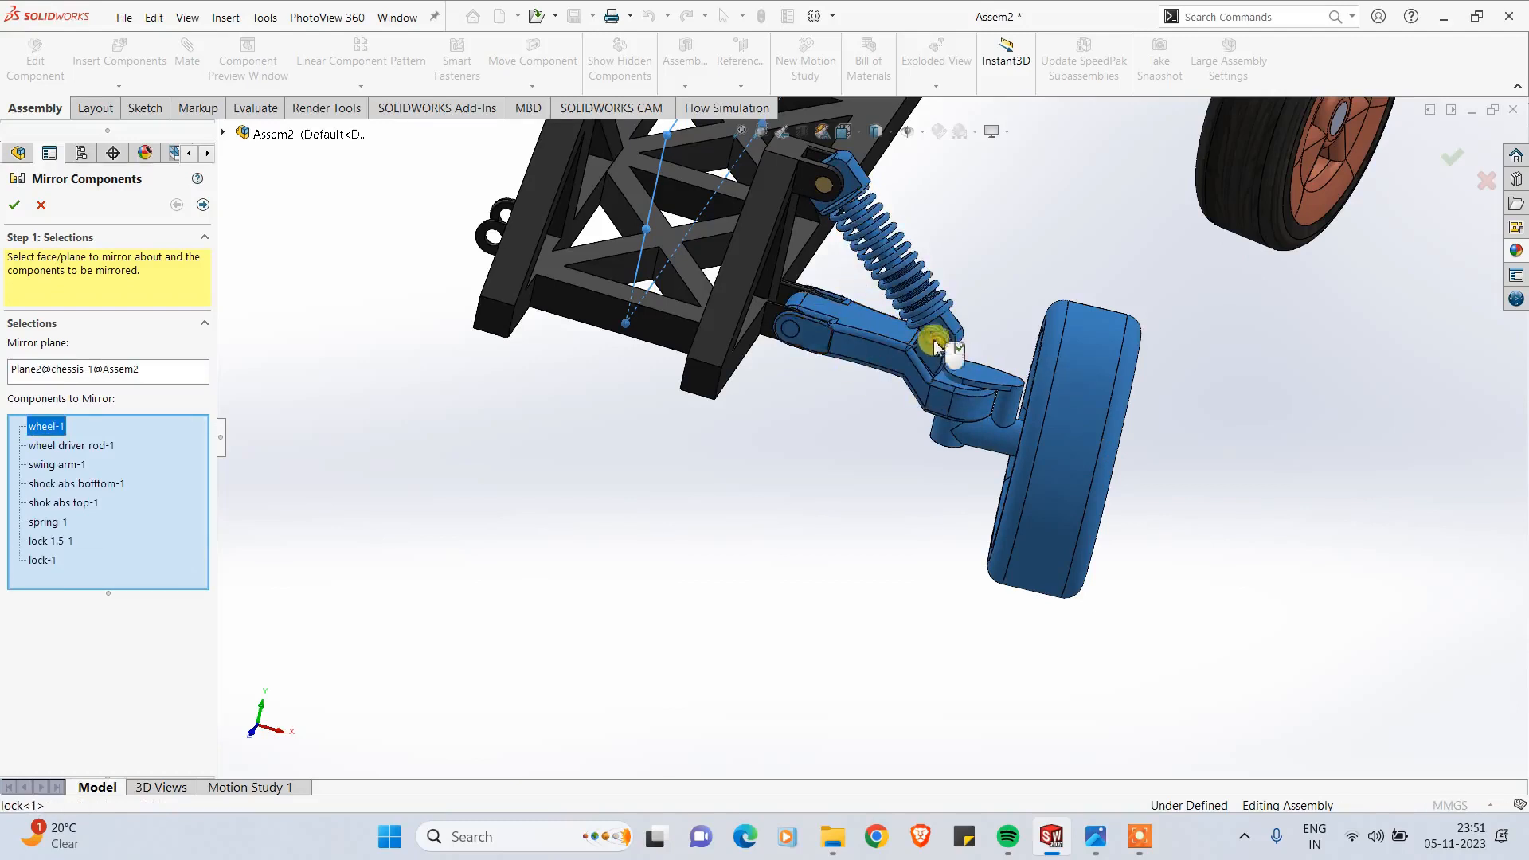
left_click(828, 188)
Step: Add the mirrored corner's swing arm, wheel driver rod and wheel to the Plane2 mirror selection
scroll(982, 300, "up", 5)
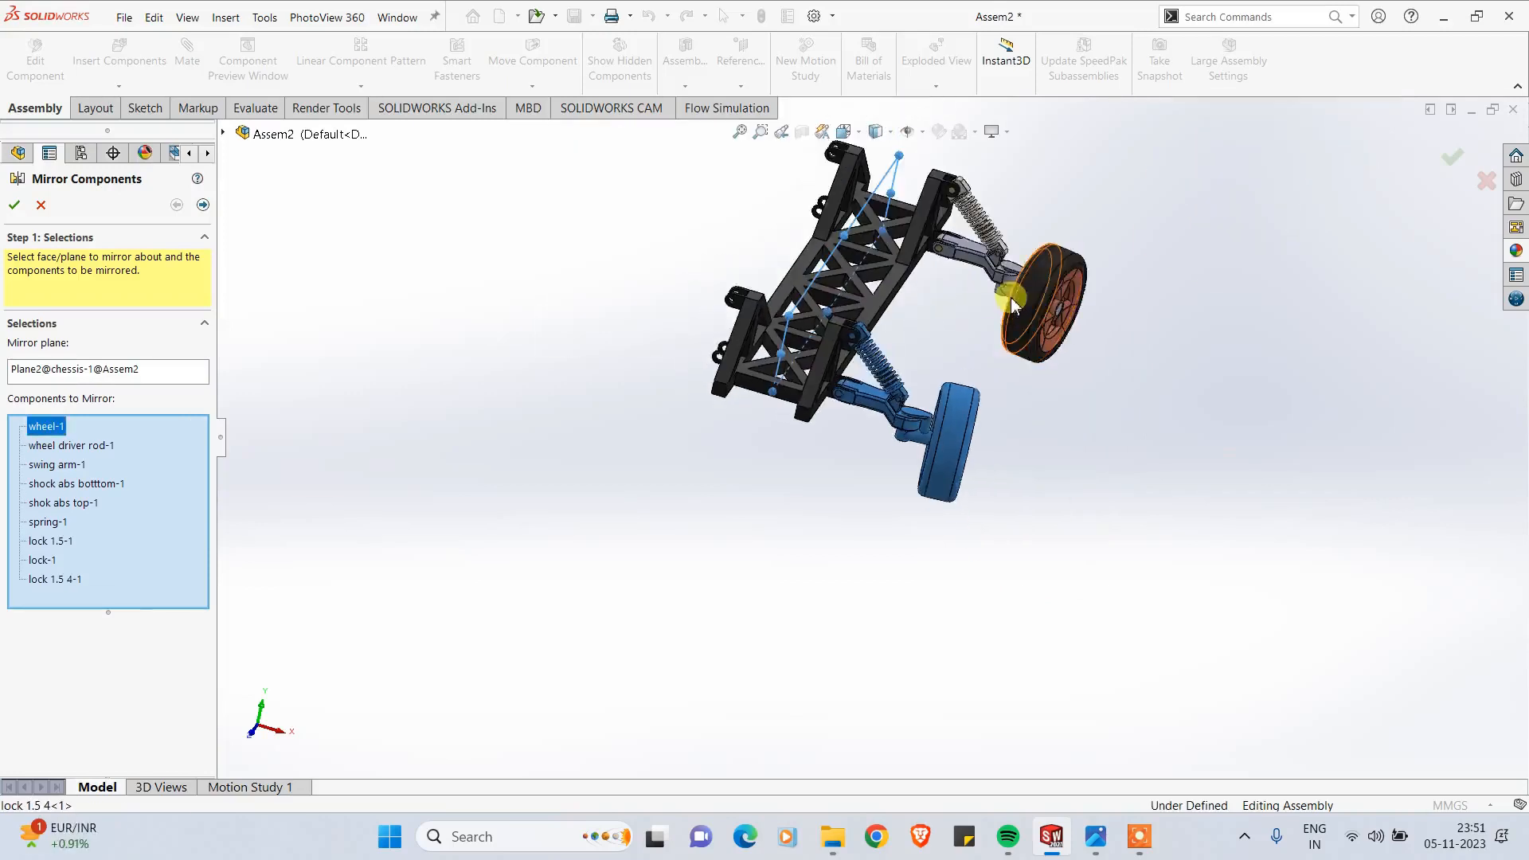
scroll(956, 263, "down", 6)
left_click(857, 311)
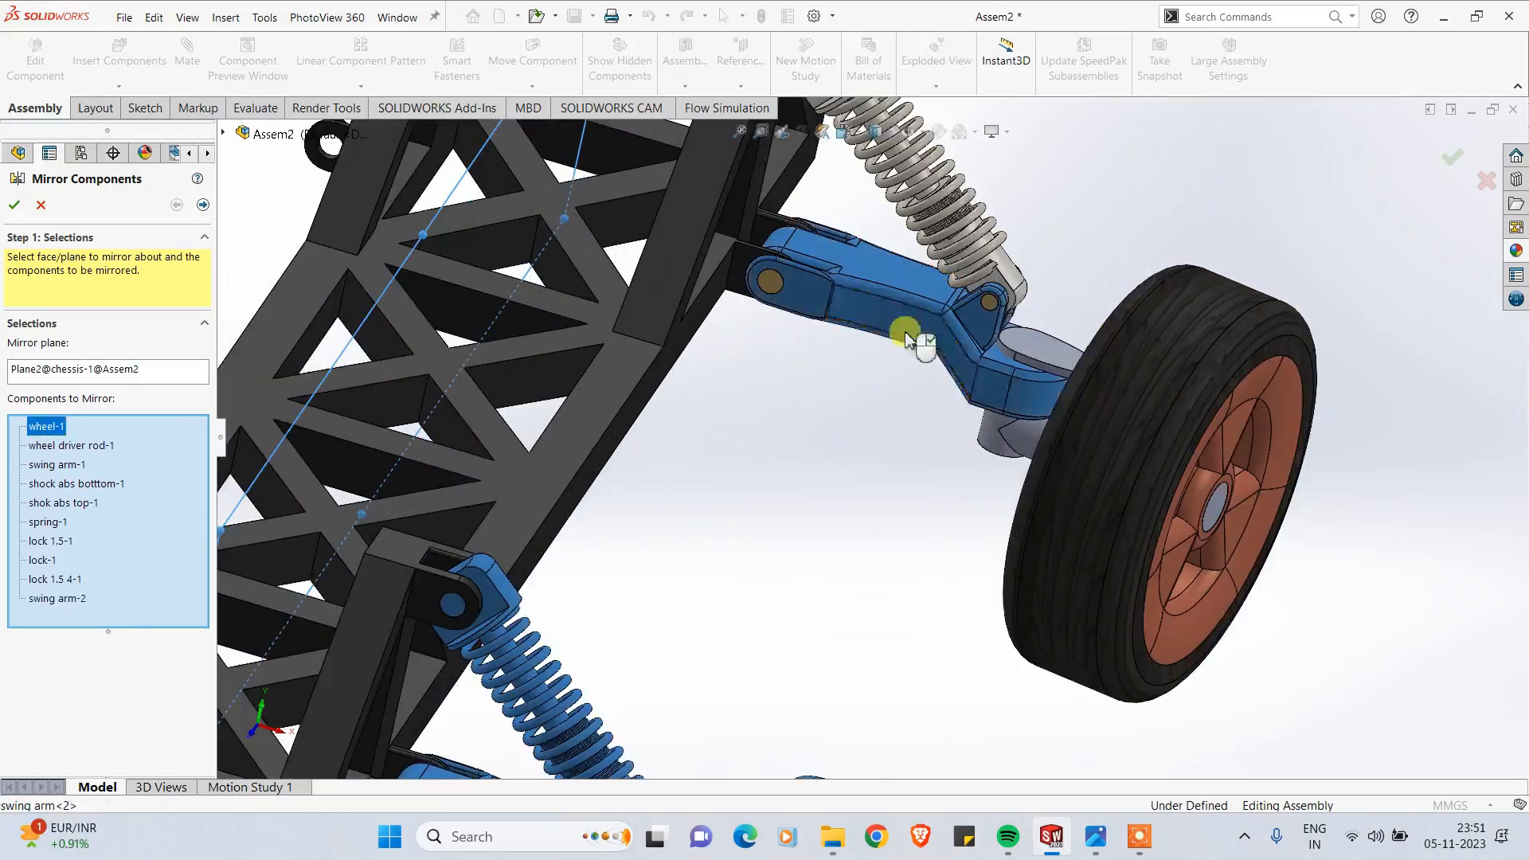
left_click(1018, 438)
left_click(1061, 526)
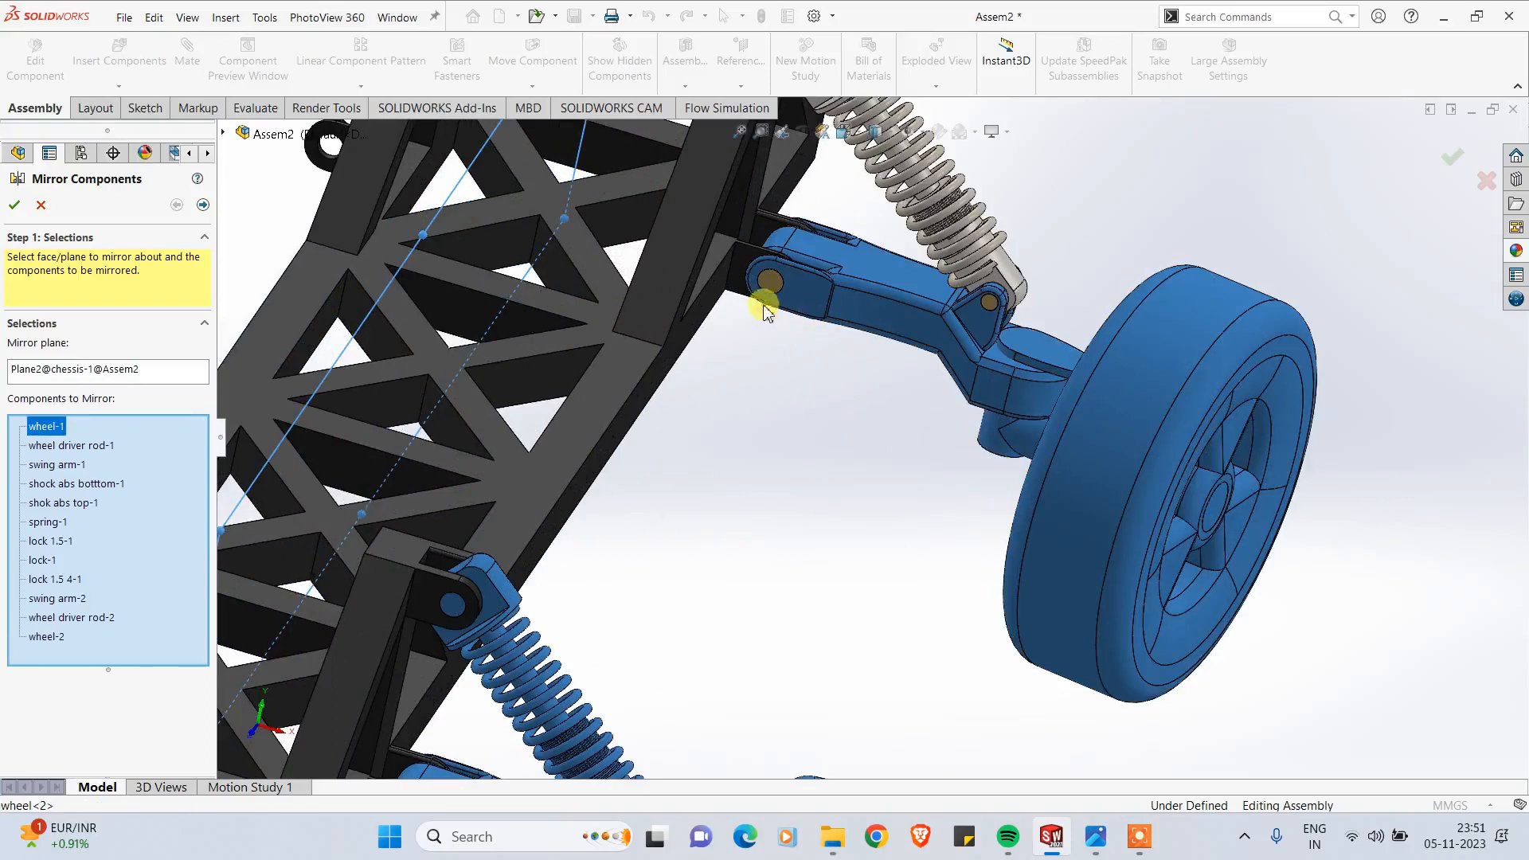
Step: Add the mirrored corner's shock absorber top, spring and shock absorber bottom to the Plane2 mirror selection
scroll(928, 232, "up", 5)
scroll(900, 239, "down", 5)
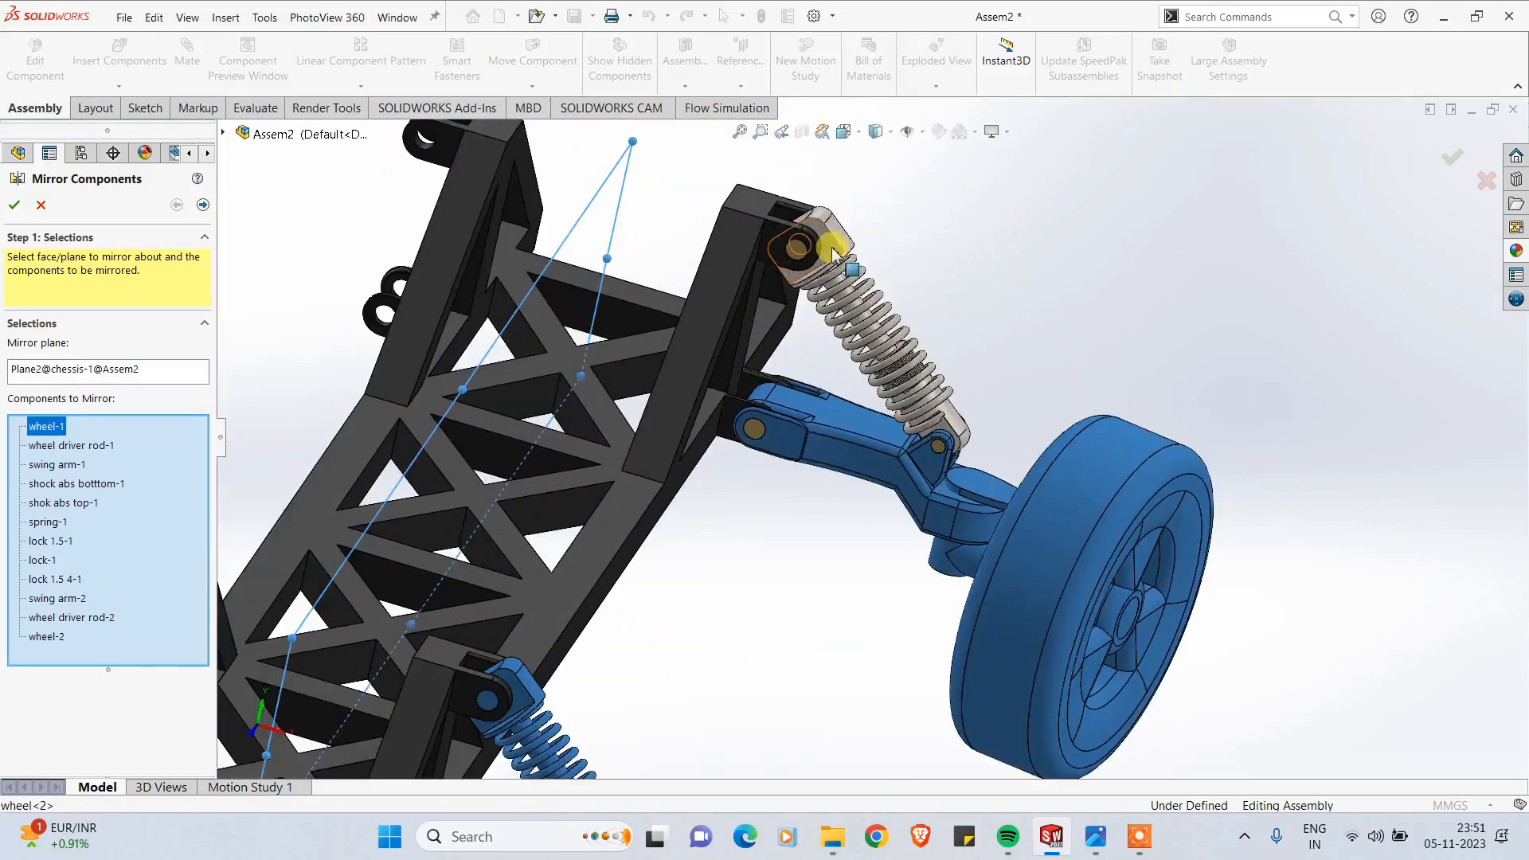
left_click(832, 253)
left_click(928, 426)
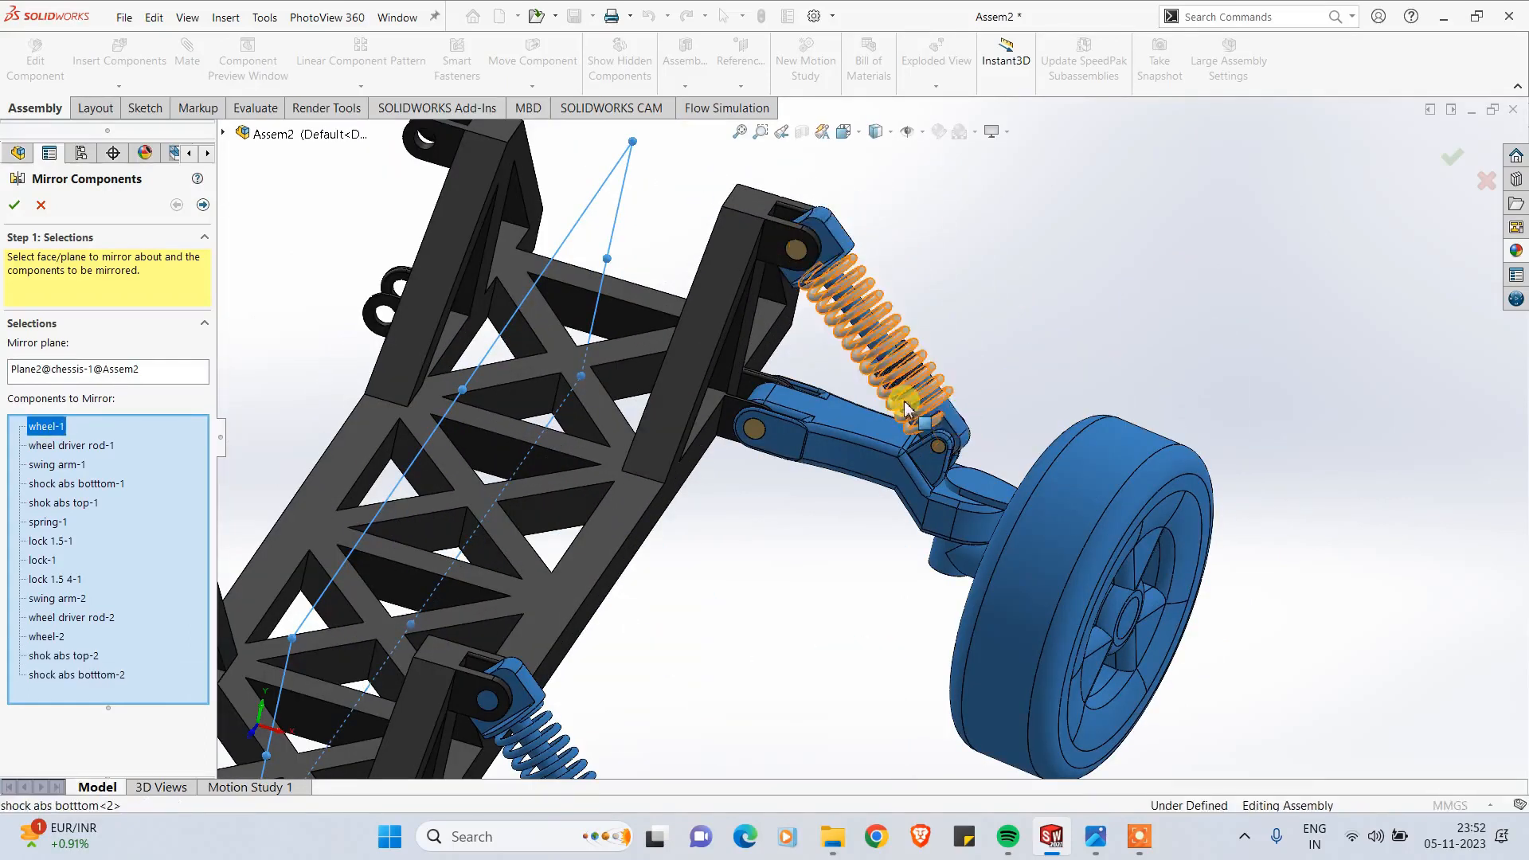
left_click(906, 409)
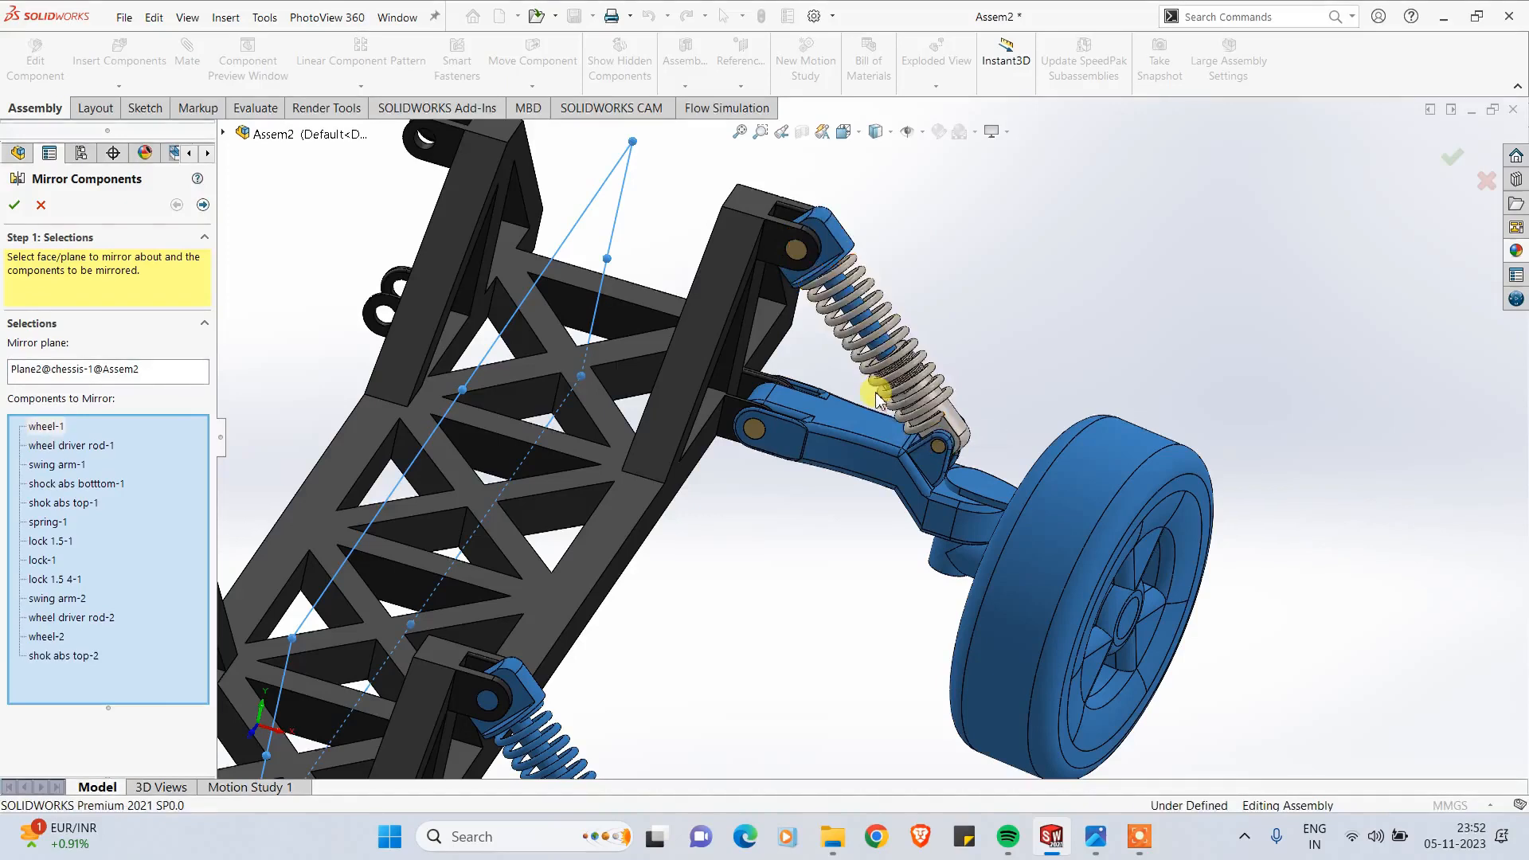
left_click(904, 402)
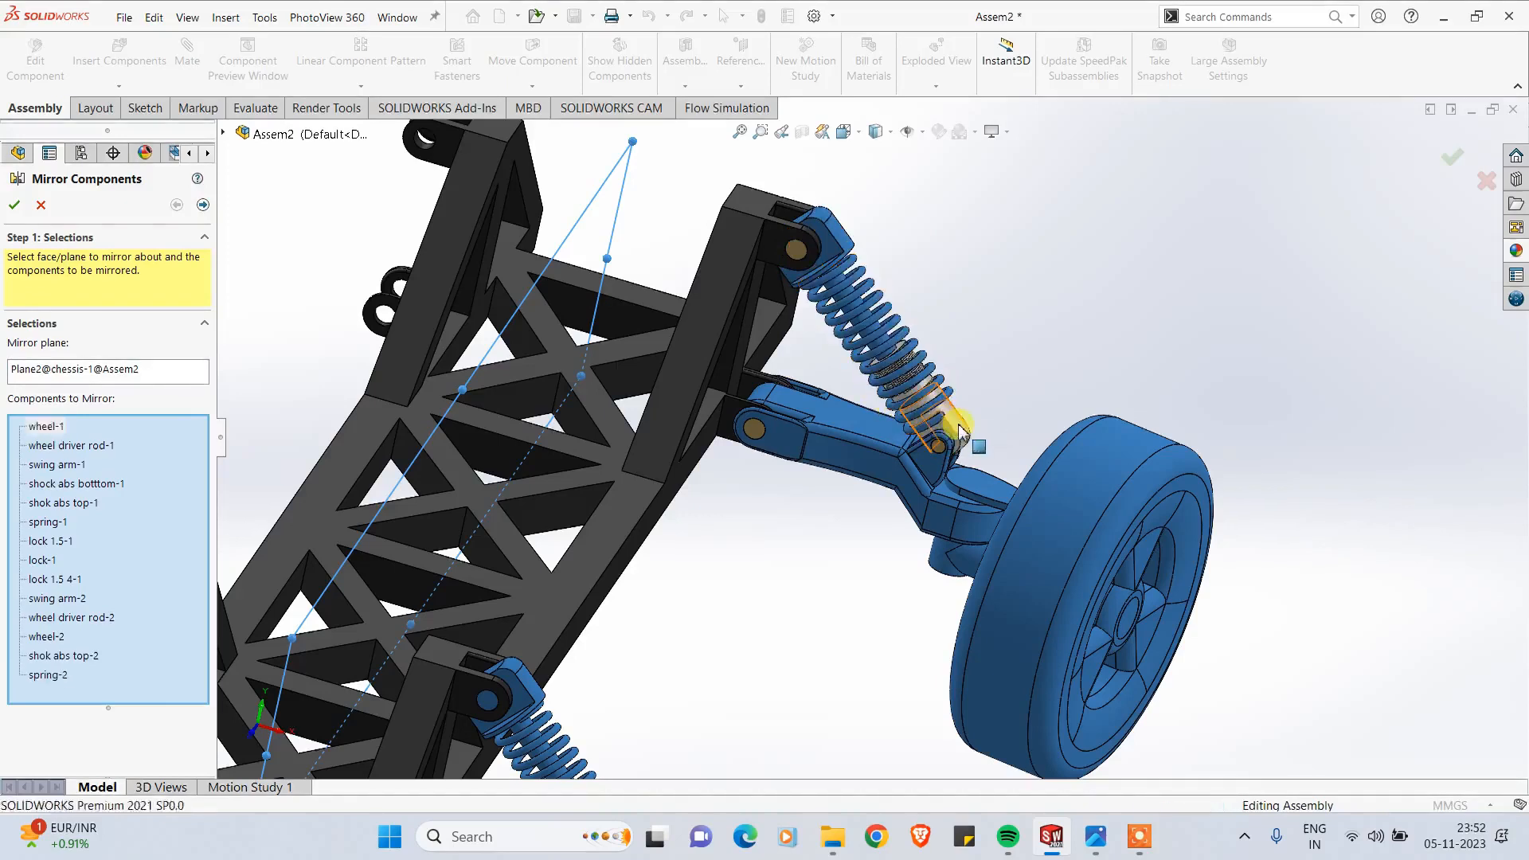
left_click(962, 435)
Step: Add the mirrored corner's lock 1.5, lock 1.5 4 and lock pins, and complete the component mirror about Plane2
left_click(760, 428)
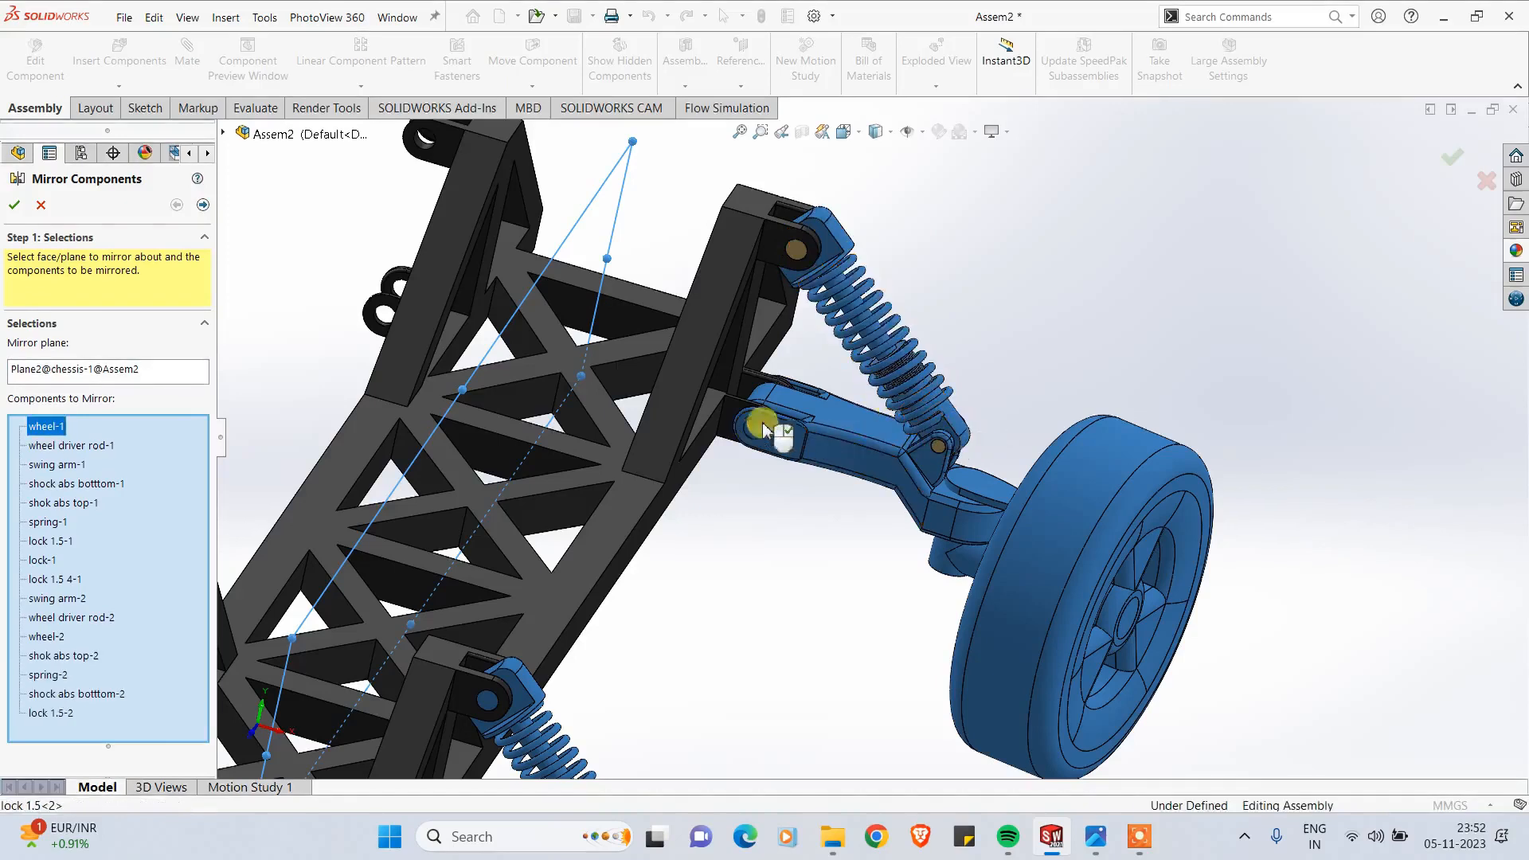
left_click(798, 251)
left_click(938, 448)
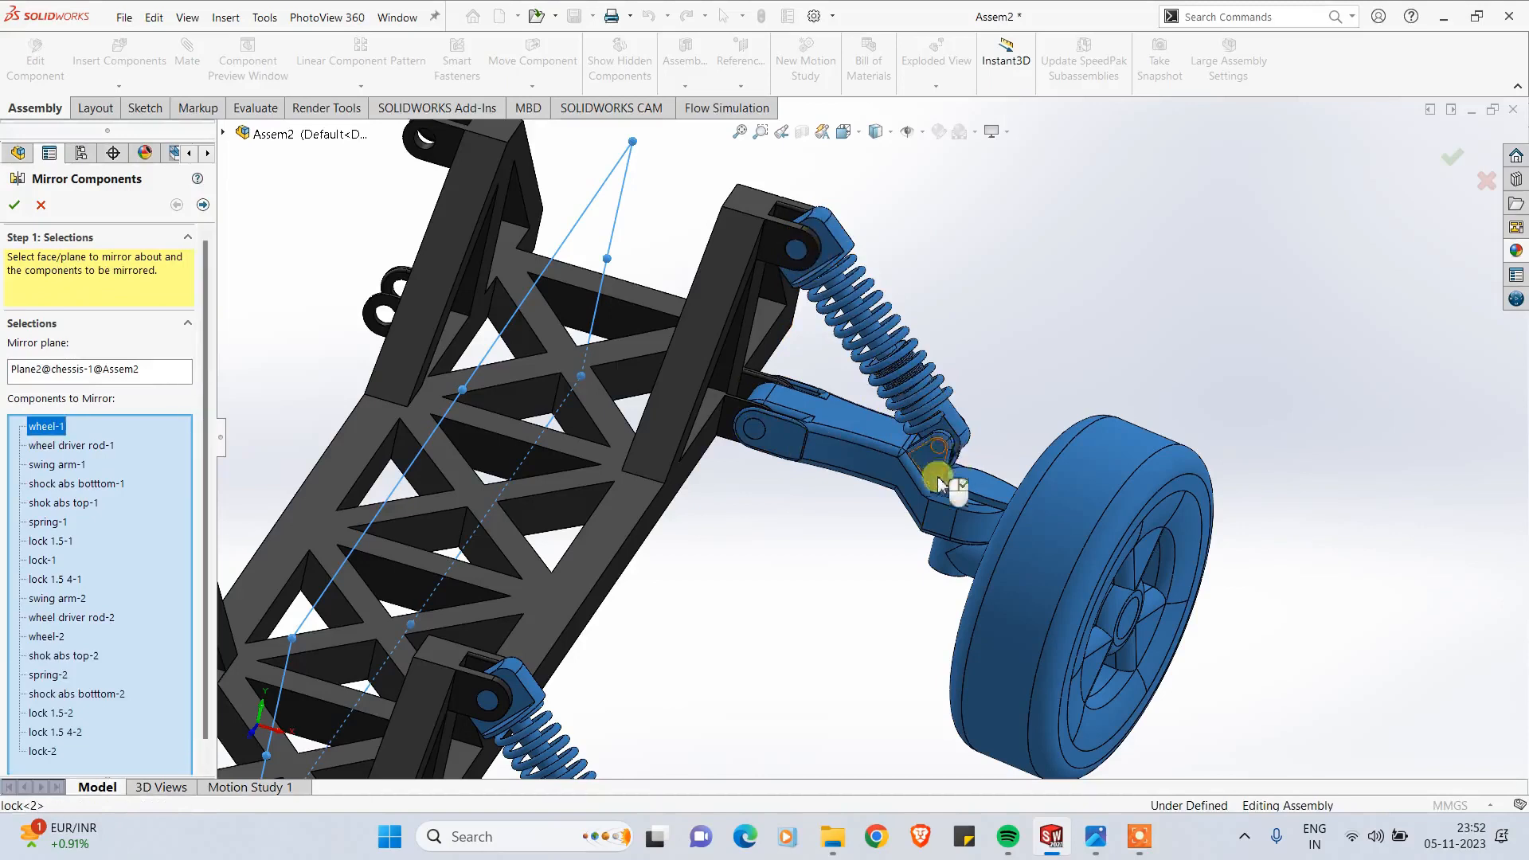
scroll(940, 509, "up", 5)
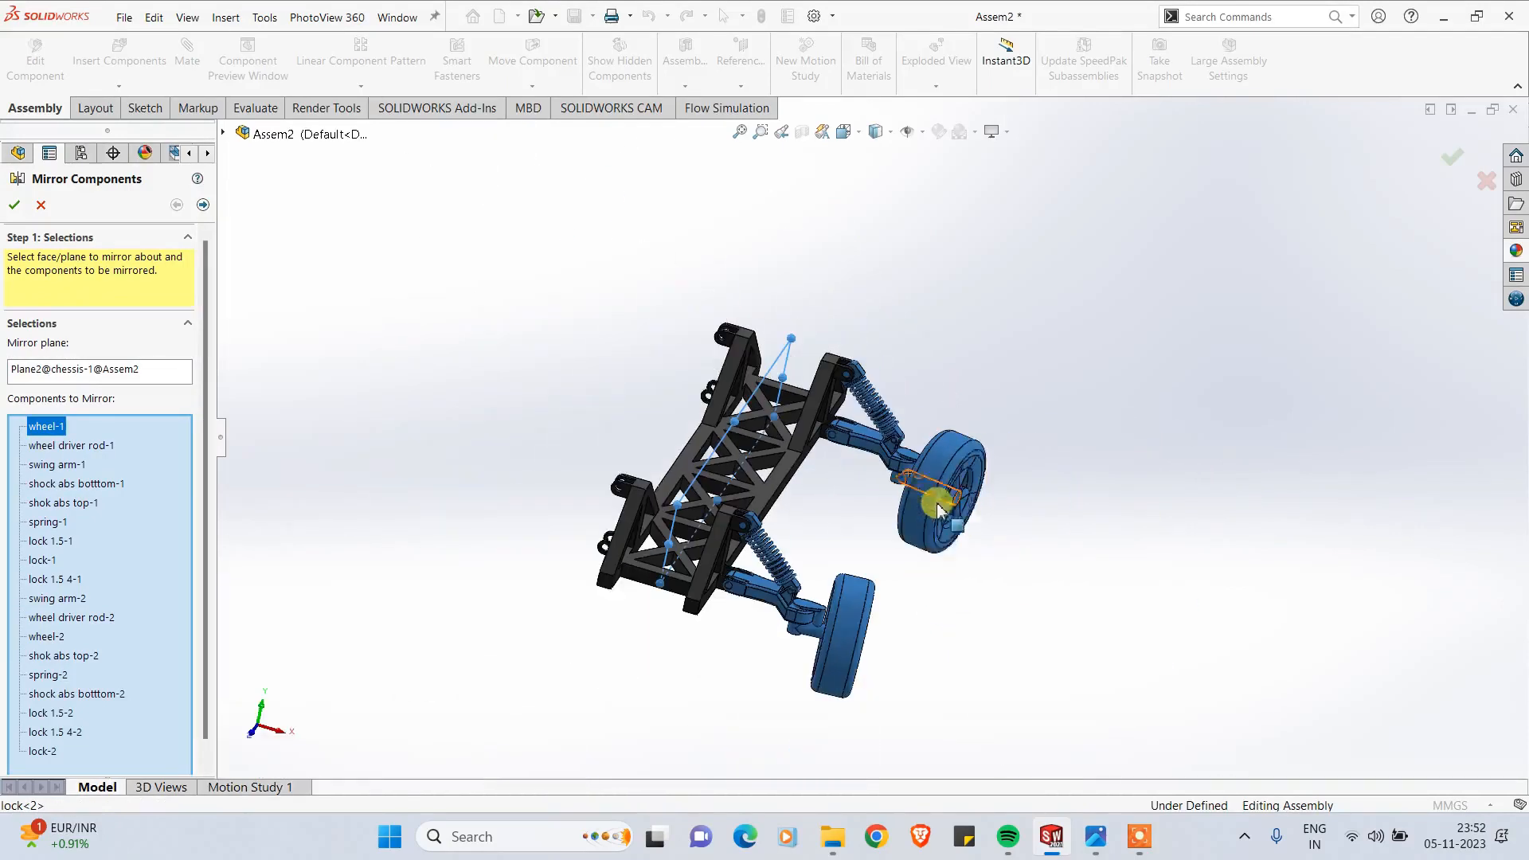
left_click(14, 206)
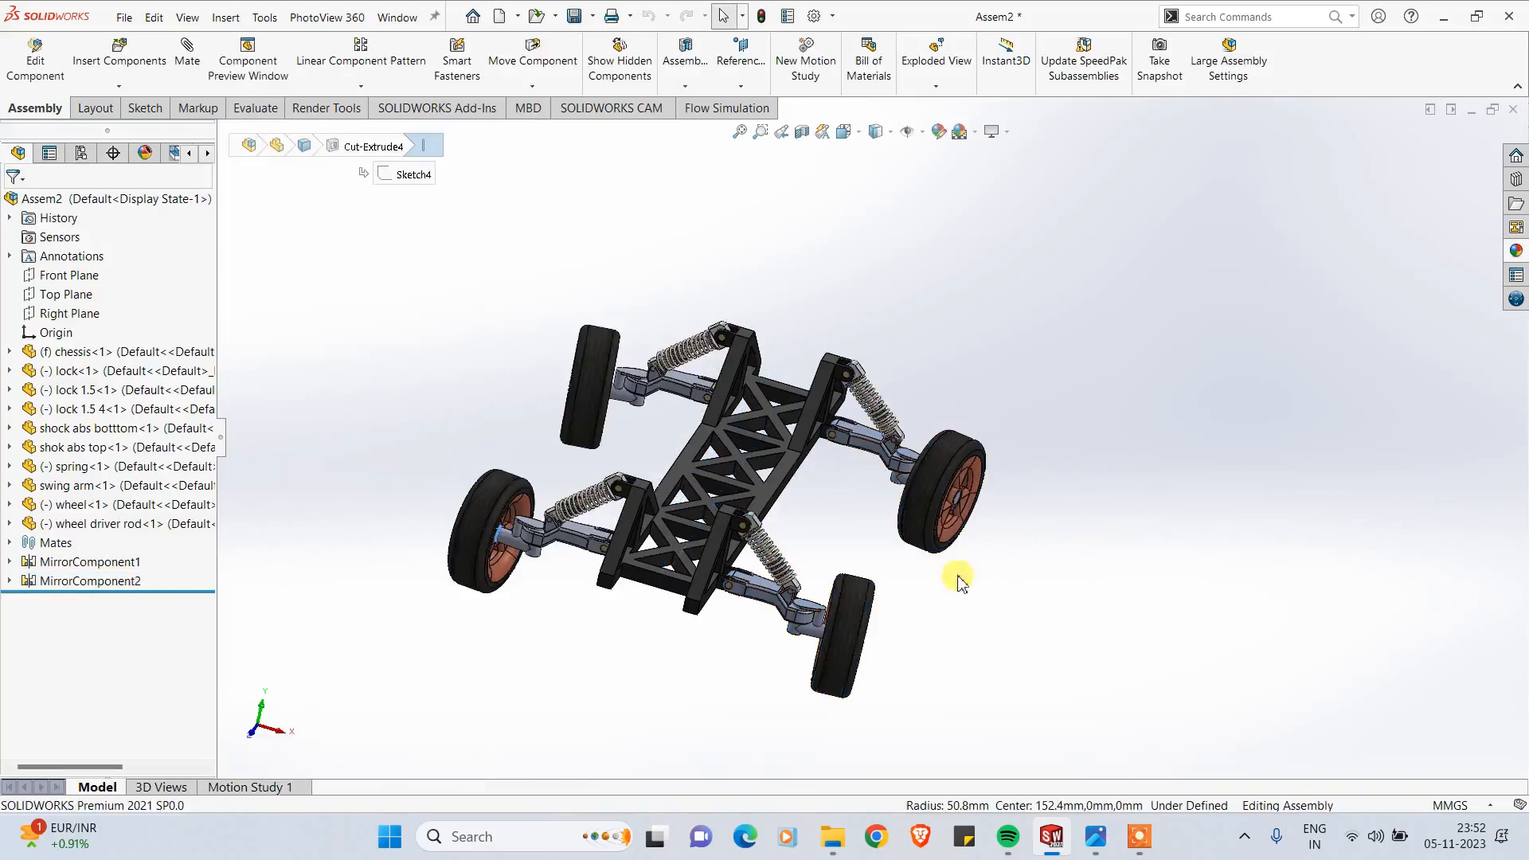
Step: Examine the four-wheel chassis assembly from several angles and in the isometric view
middle_click_drag(960, 581, 915, 618)
left_click(912, 614)
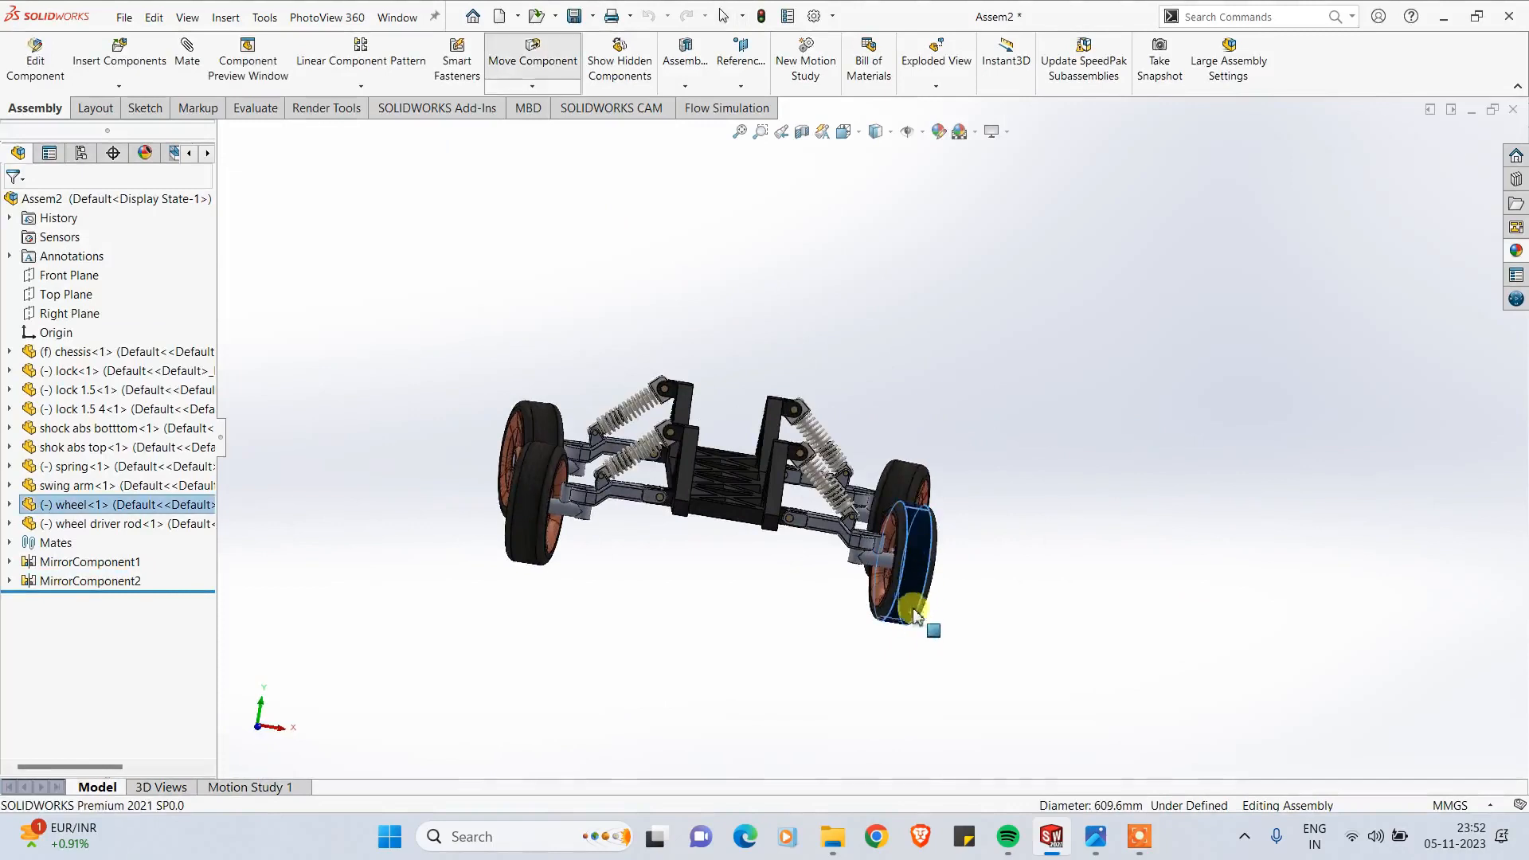
left_click(1016, 618)
middle_click_drag(1017, 618, 986, 641)
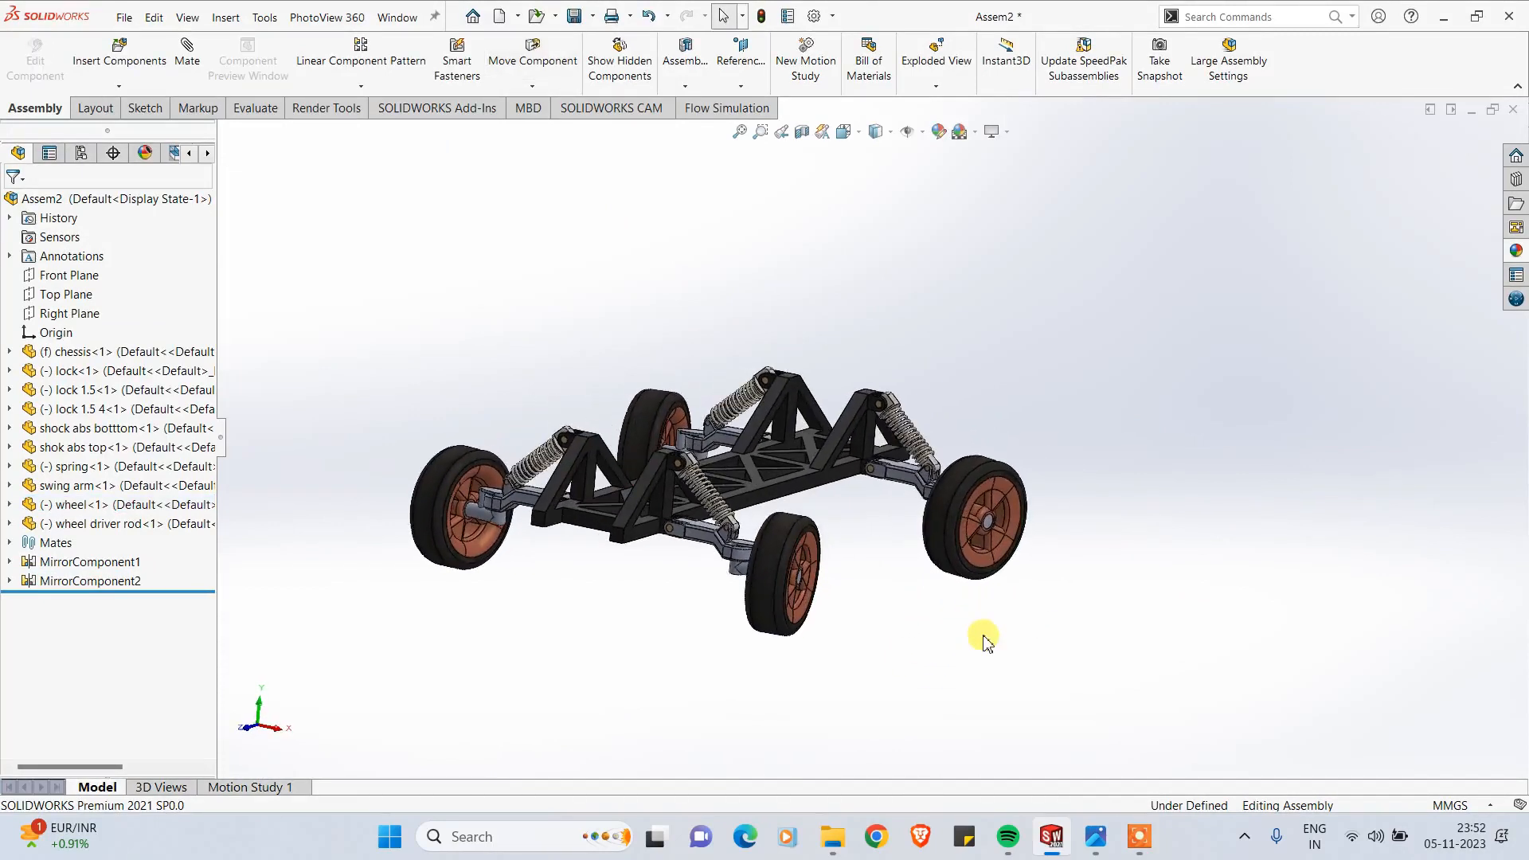
key("ctrl+7")
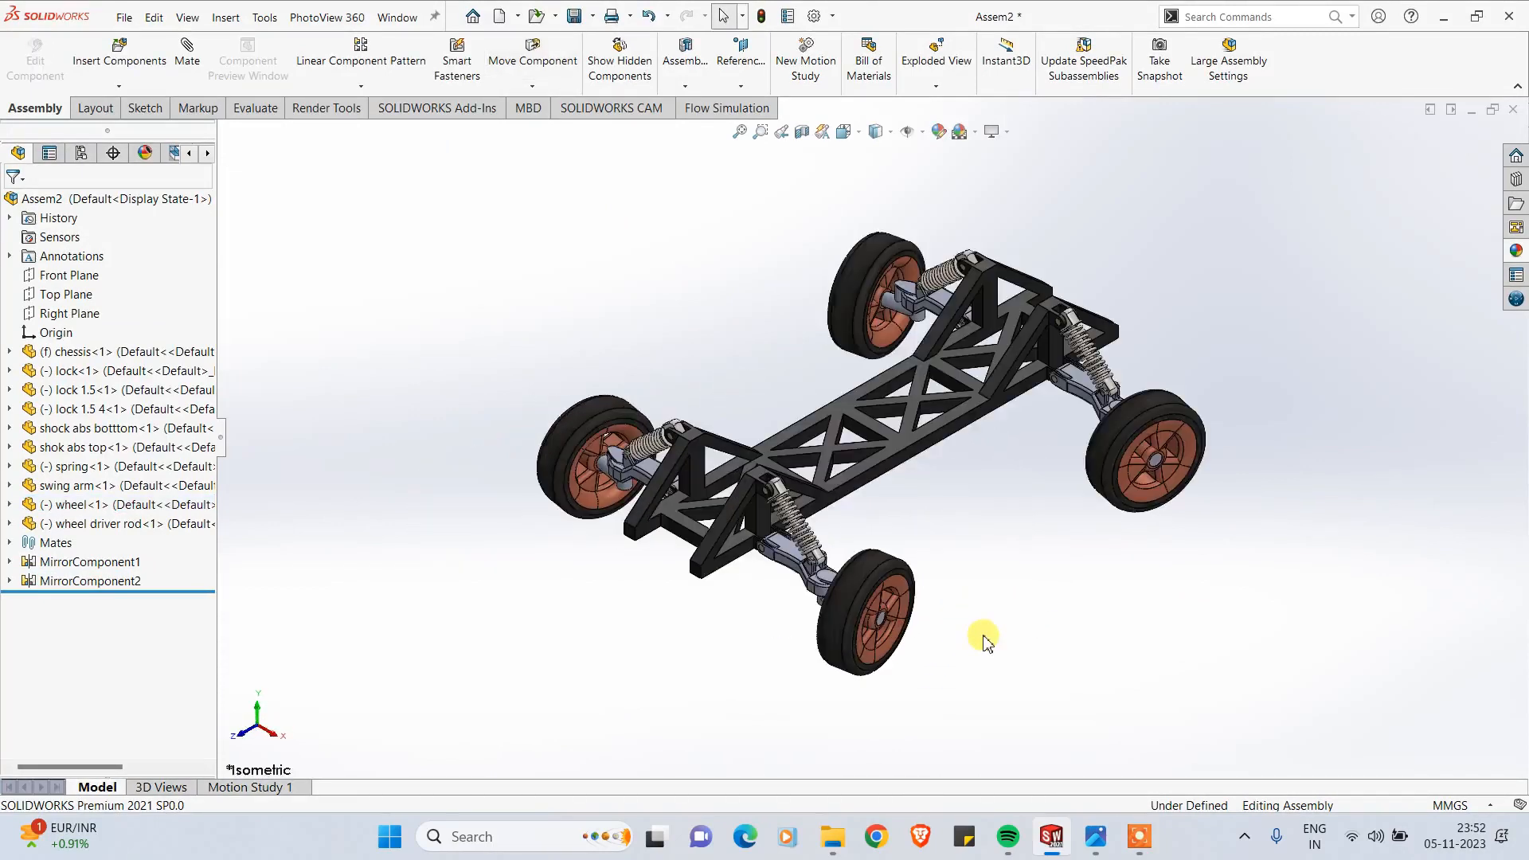
scroll(1142, 388, "down", 2)
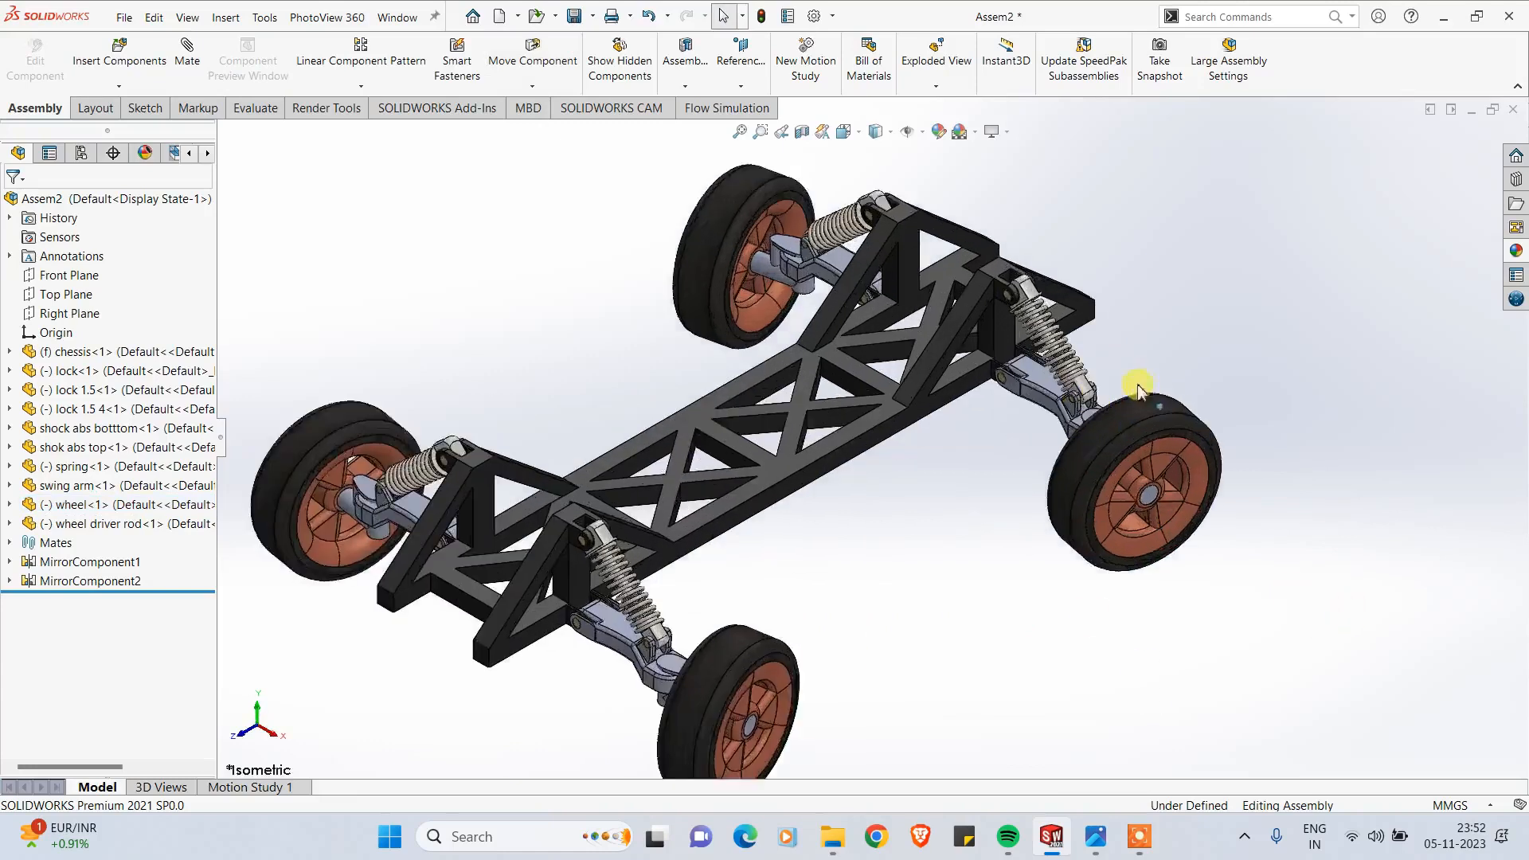
scroll(1131, 371, "up", 2)
scroll(1130, 371, "down", 1)
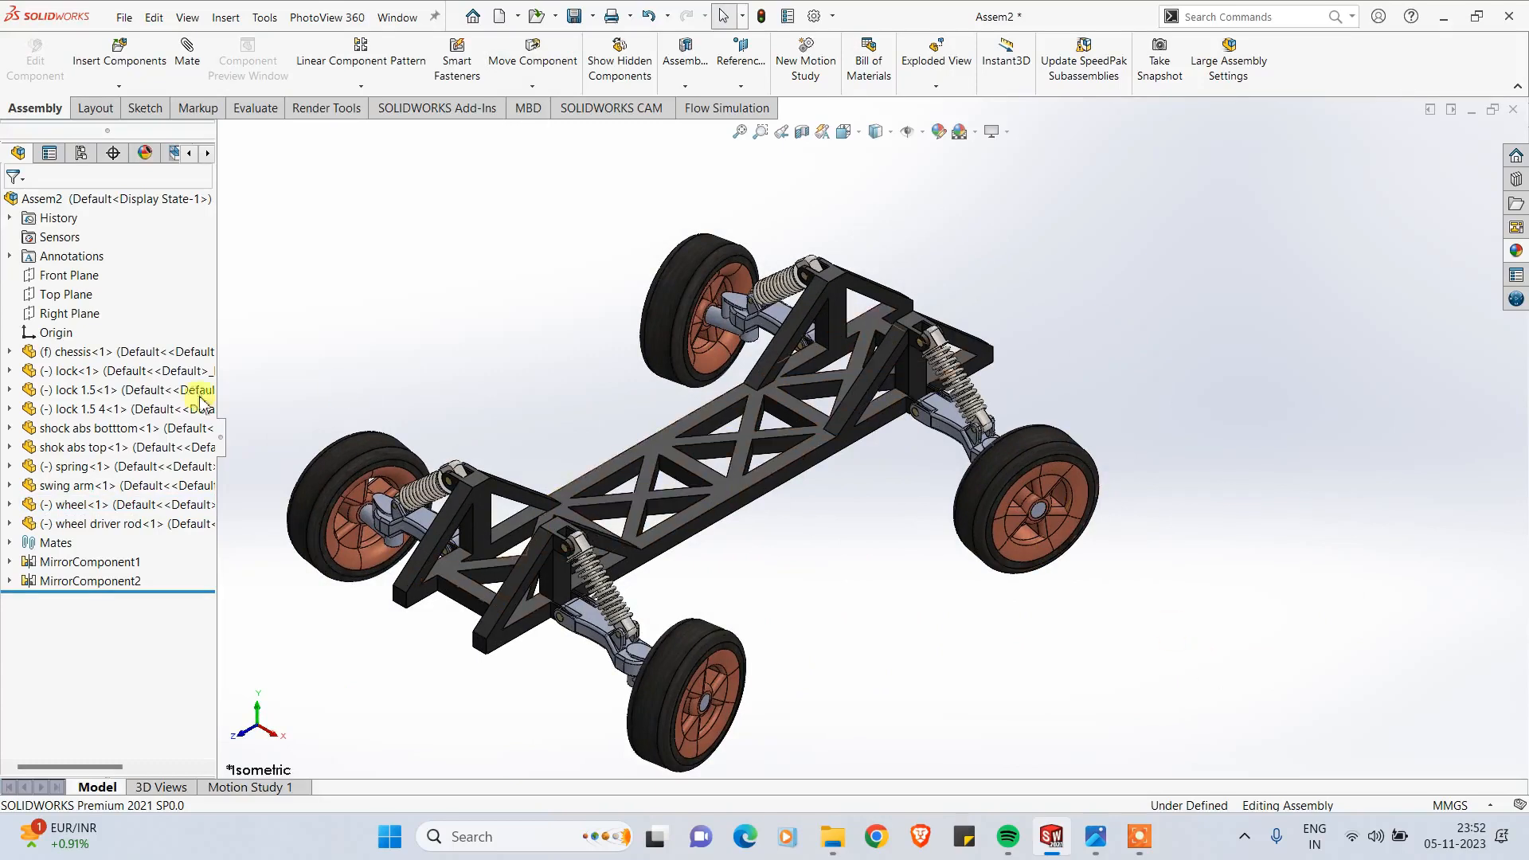
Step: Expand the assembly's list of mates
left_click(9, 544)
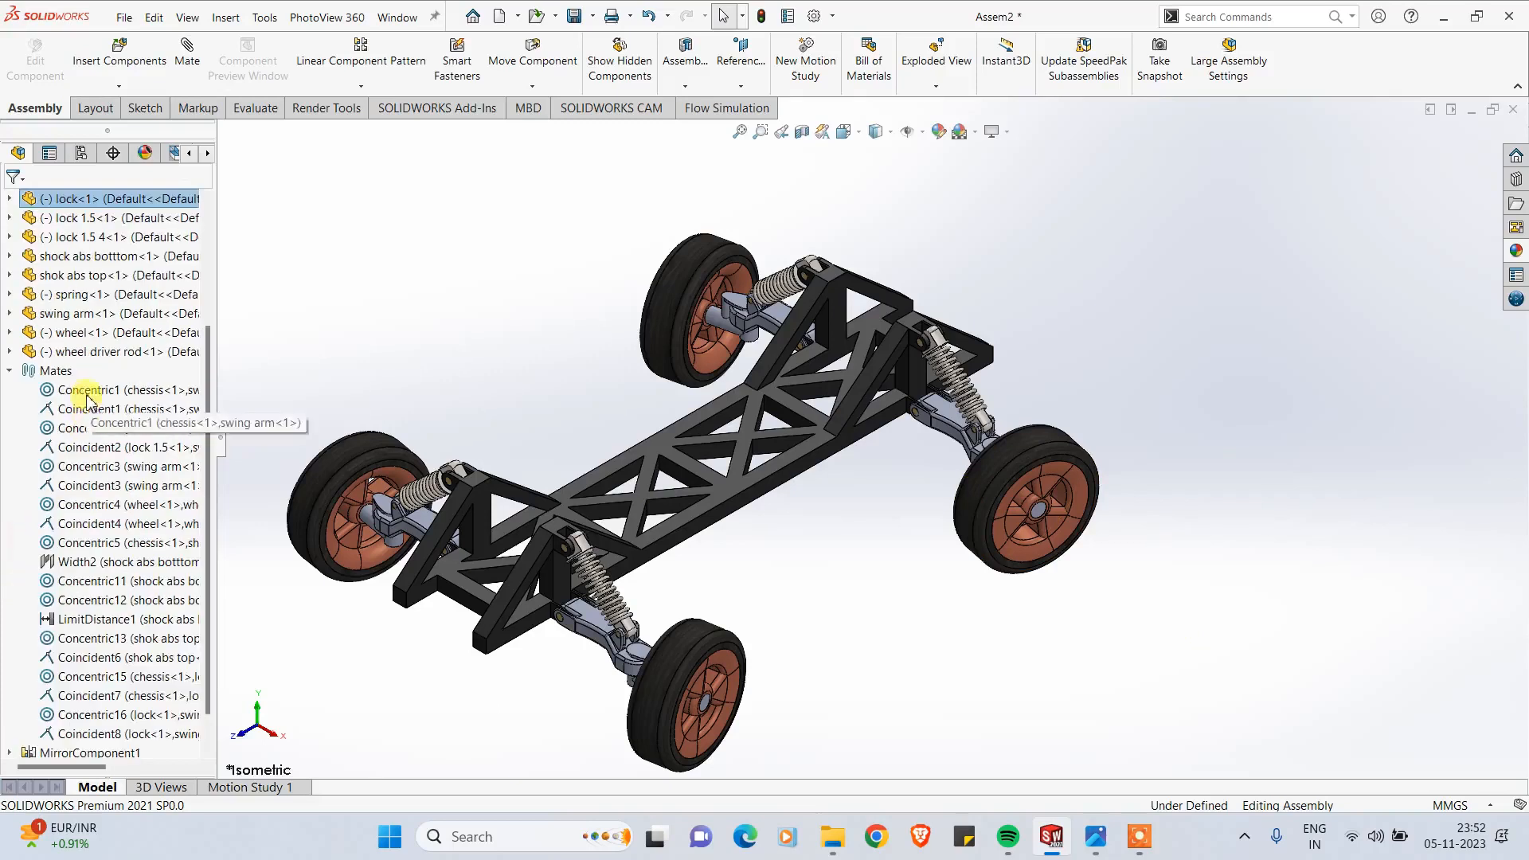